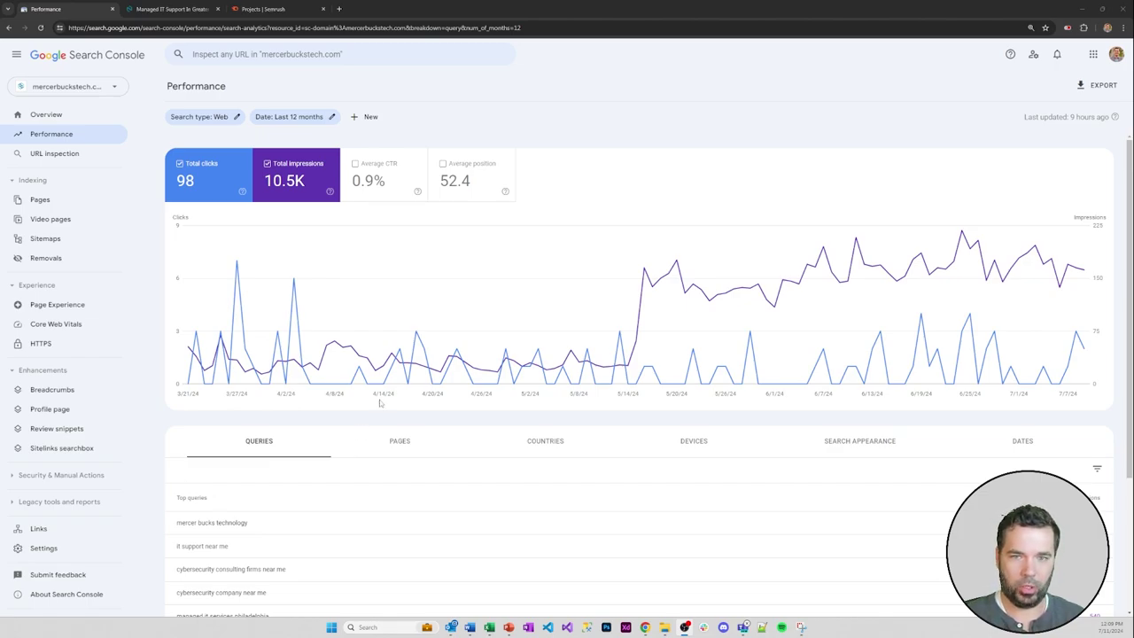
- Change the performance report's date range to compare the last 3 months to the previous period
mouse_move(630, 344)
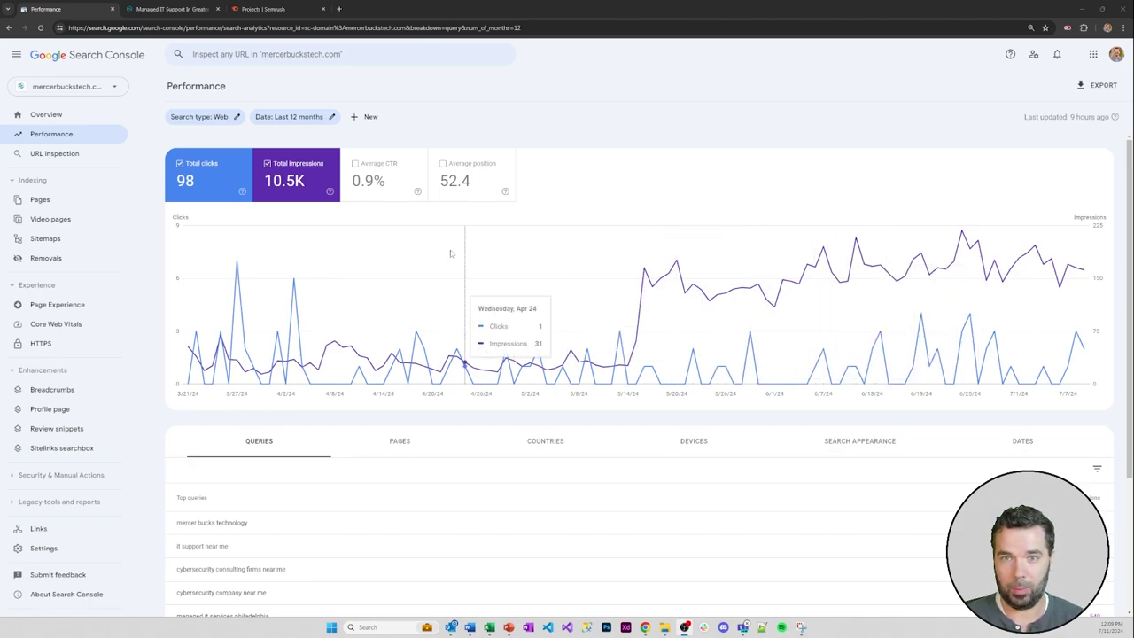
click(320, 119)
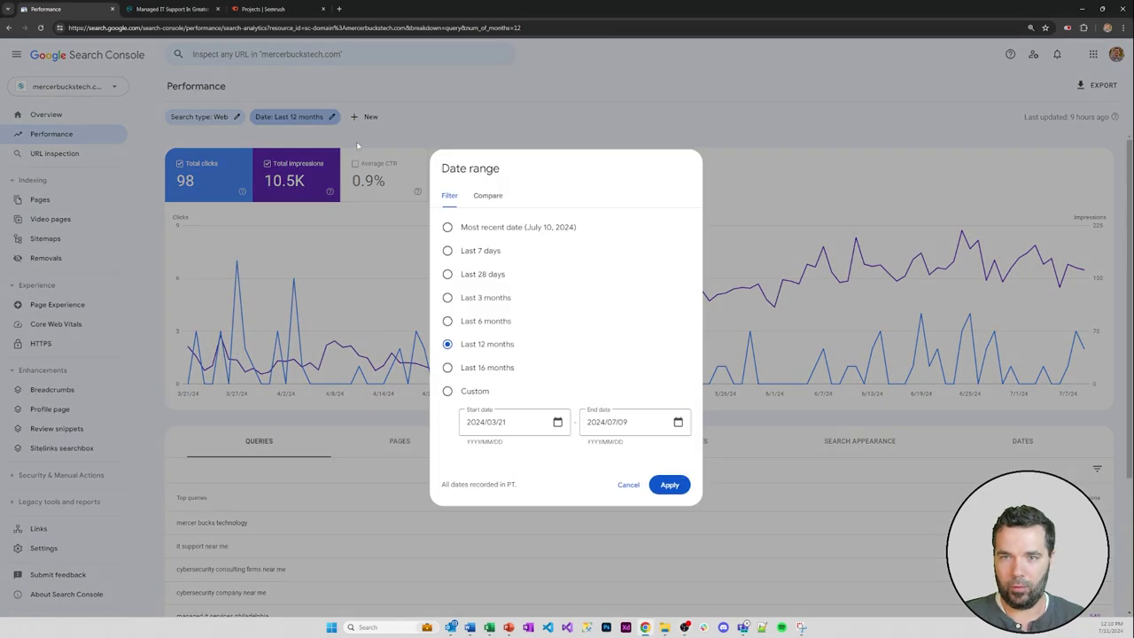
click(295, 127)
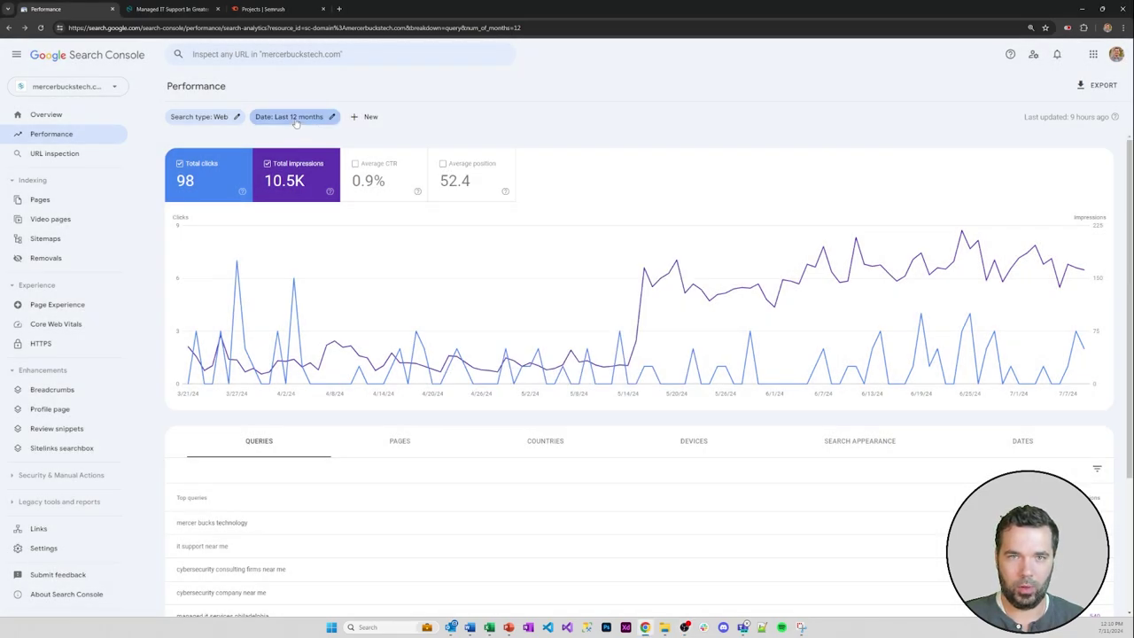
click(296, 123)
click(488, 162)
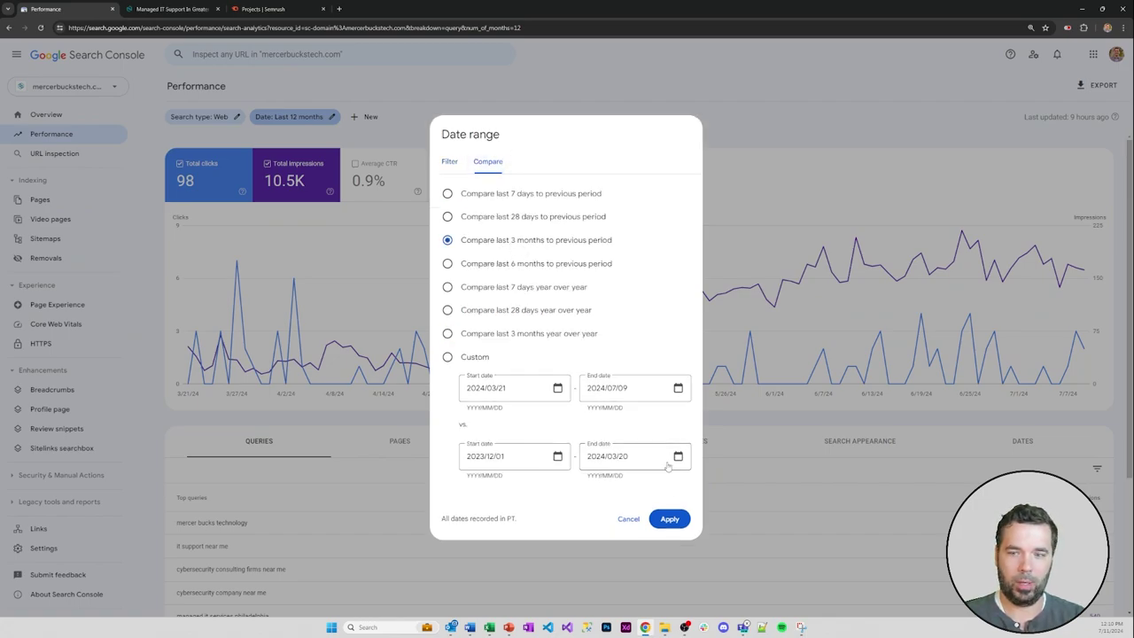
click(669, 519)
scroll(647, 387, down, 2)
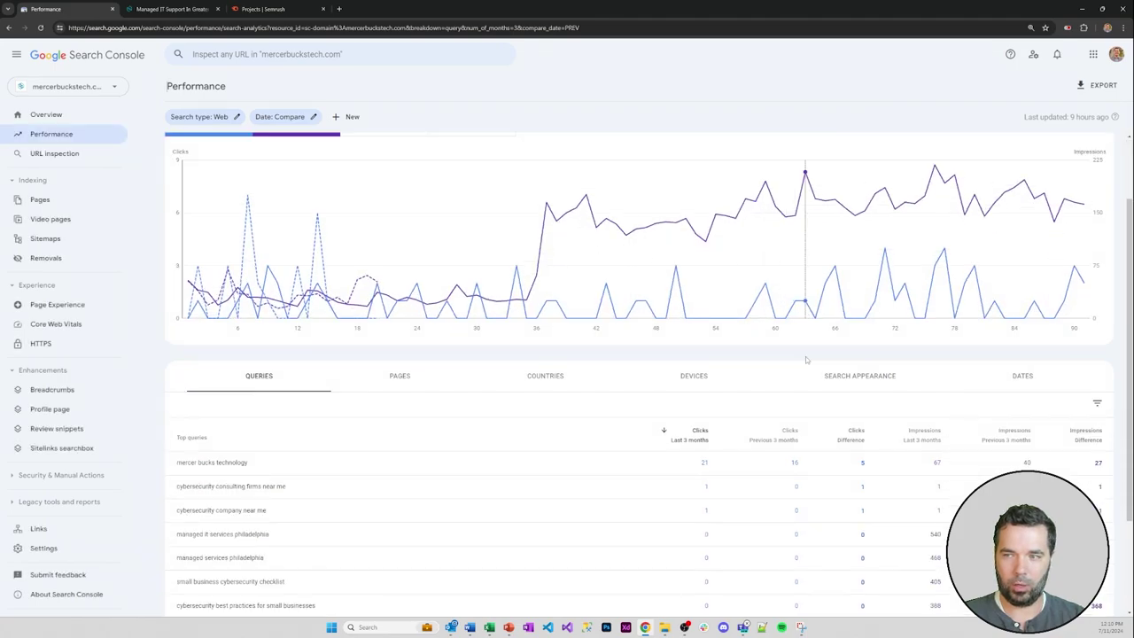
- Sort the top queries by impressions difference in descending order and review the second page of results
click(1082, 346)
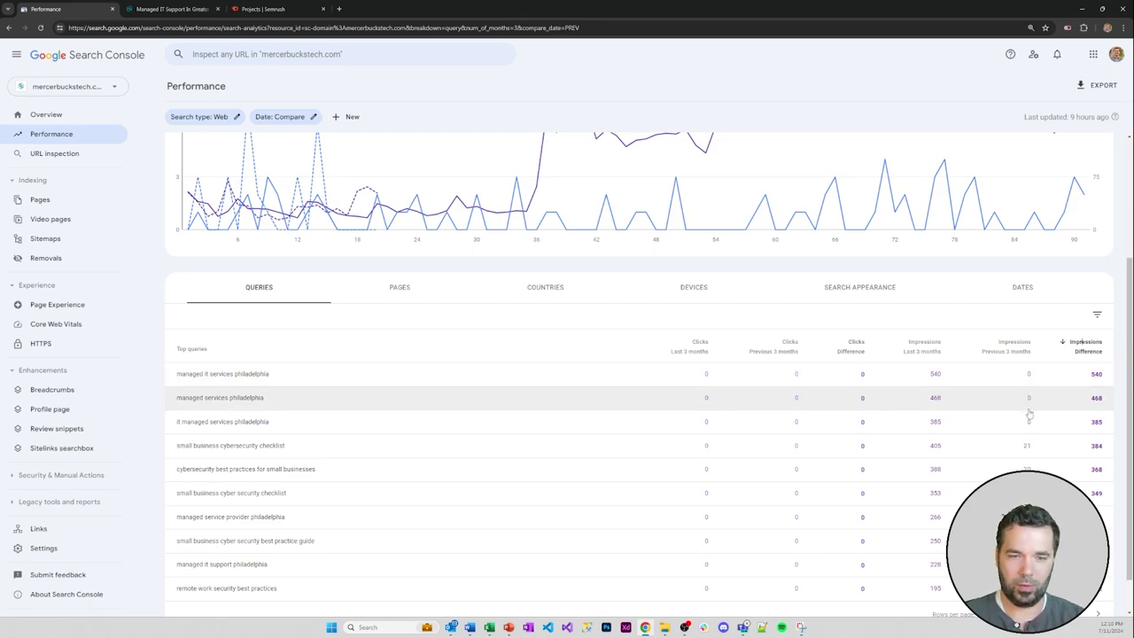
scroll(1026, 421, down, 1)
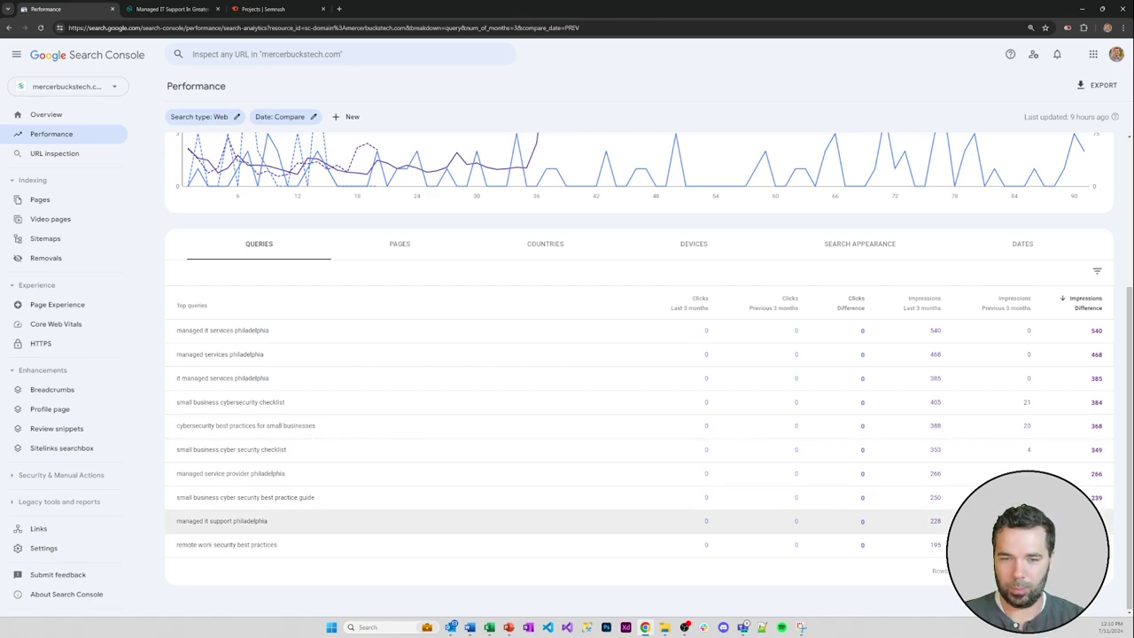
click(1099, 571)
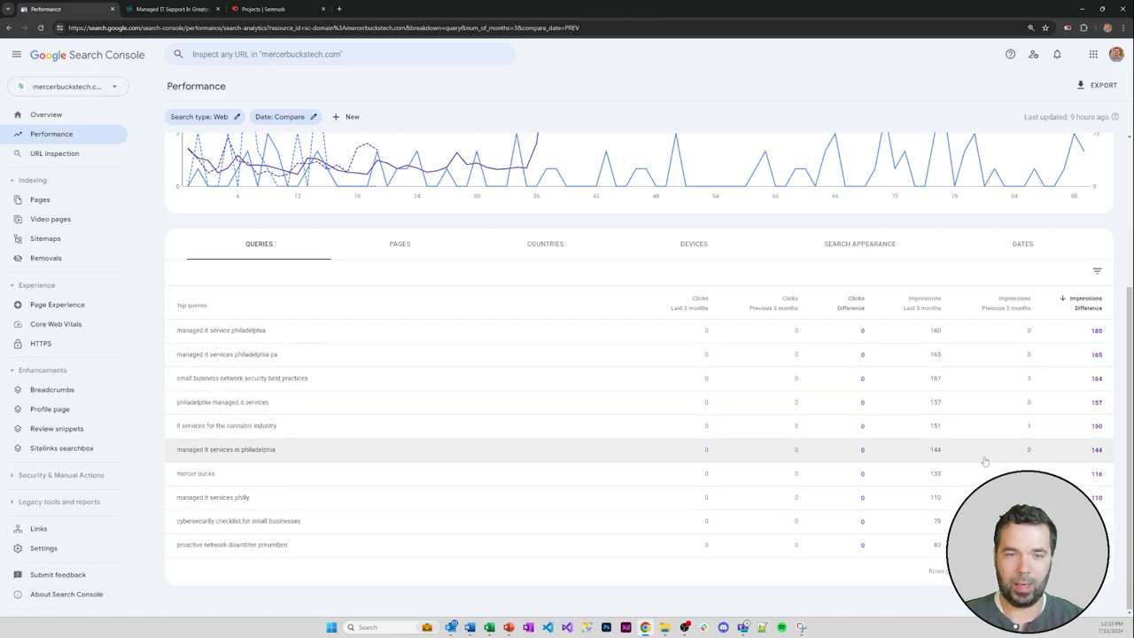
scroll(903, 402, up, 3)
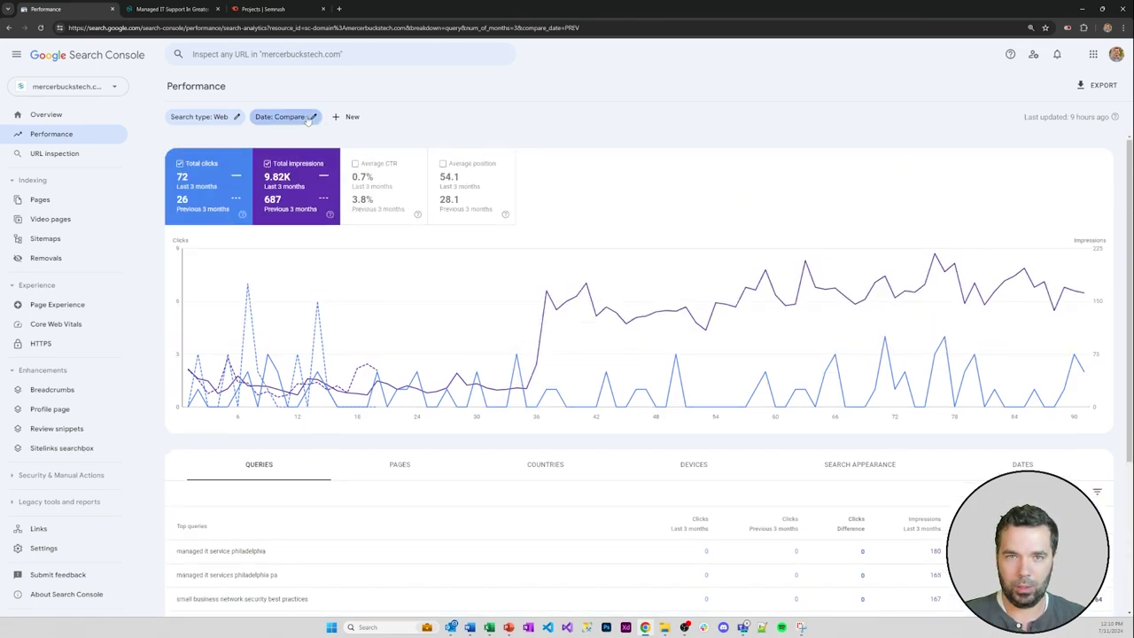
- Add a page filter limiting the report to URLs containing /managed-services
click(341, 117)
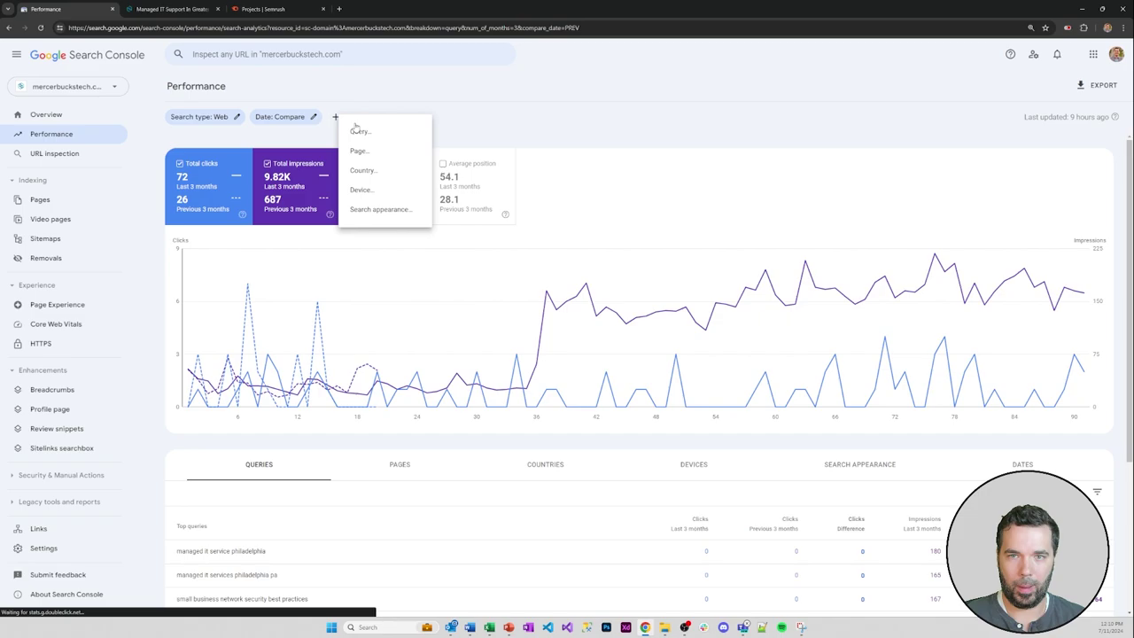
click(387, 153)
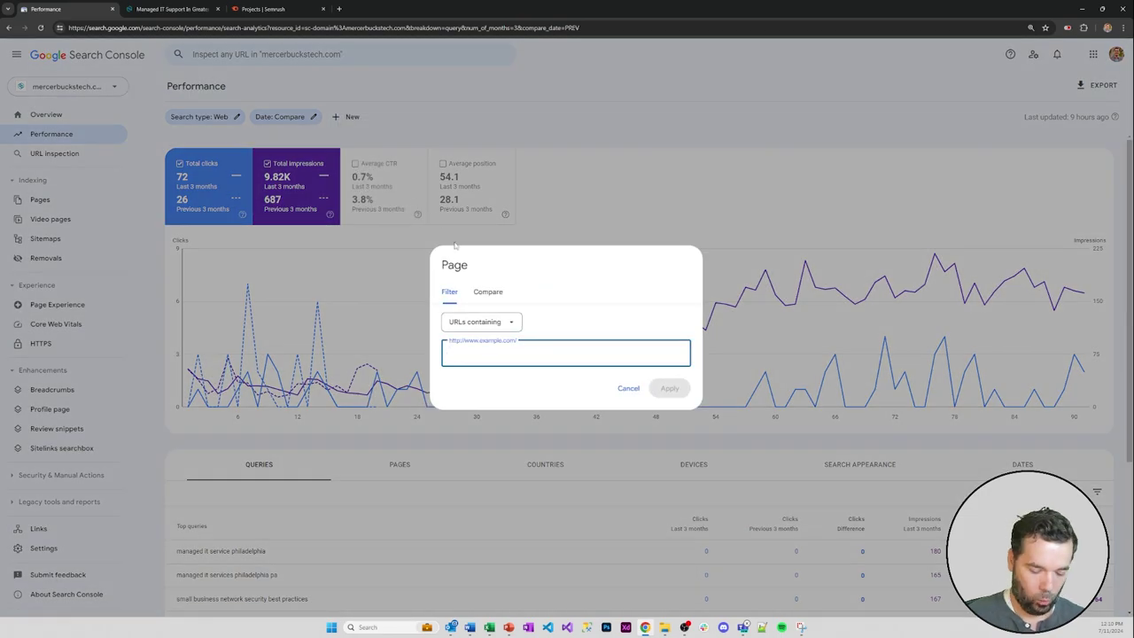
text(/managed)
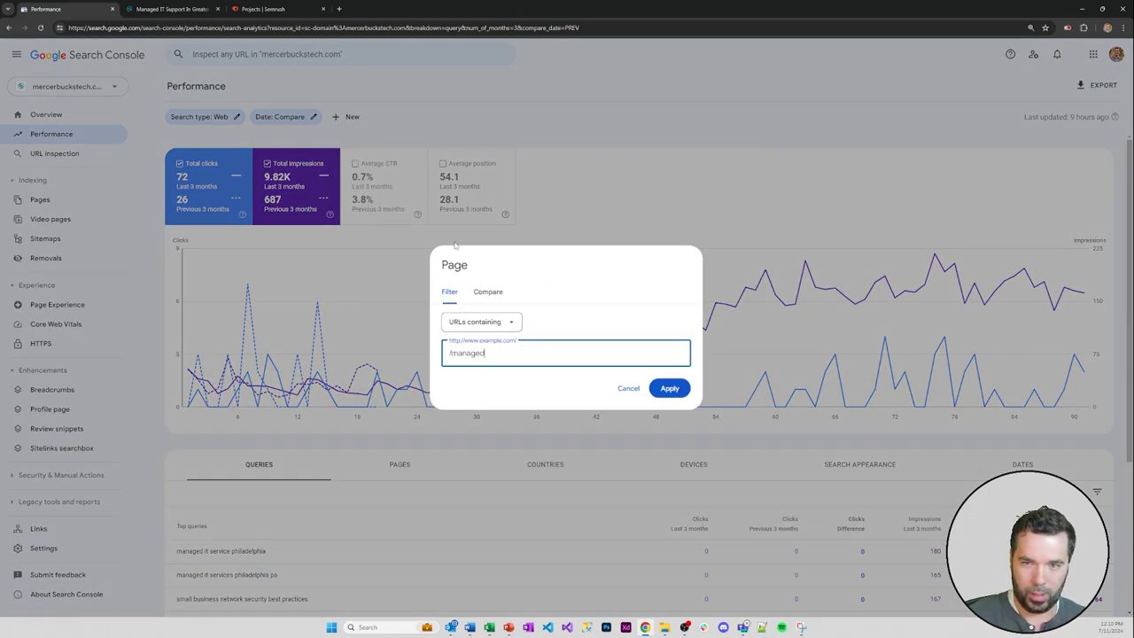
text(-services)
key(Return)
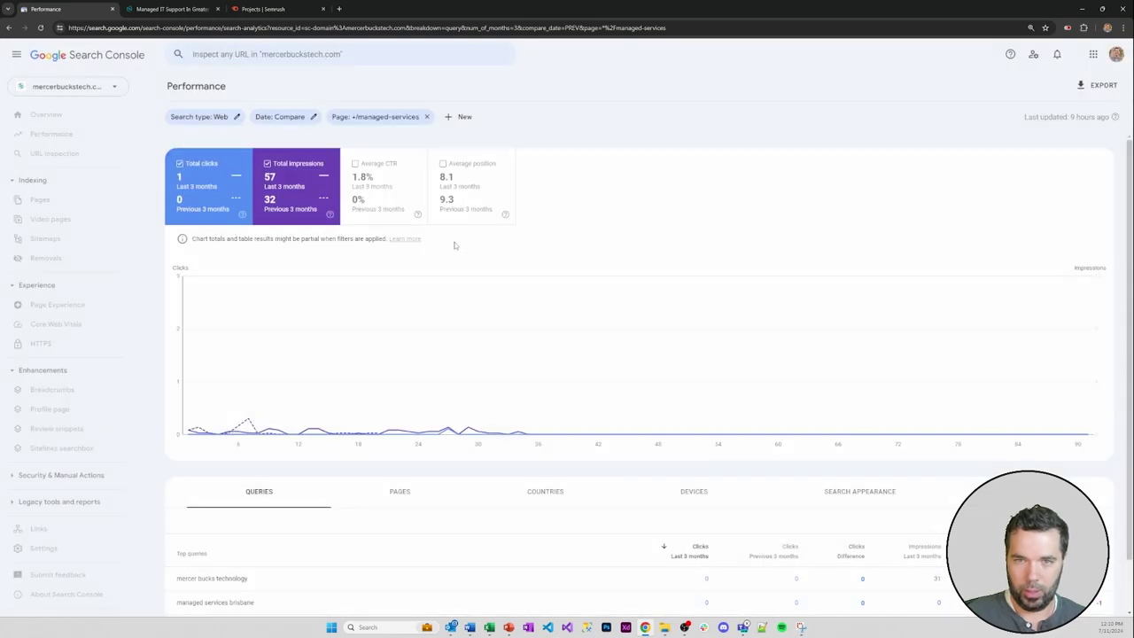
- Switch the date range from comparison to a plain filter covering the last 12 months
click(292, 122)
click(450, 180)
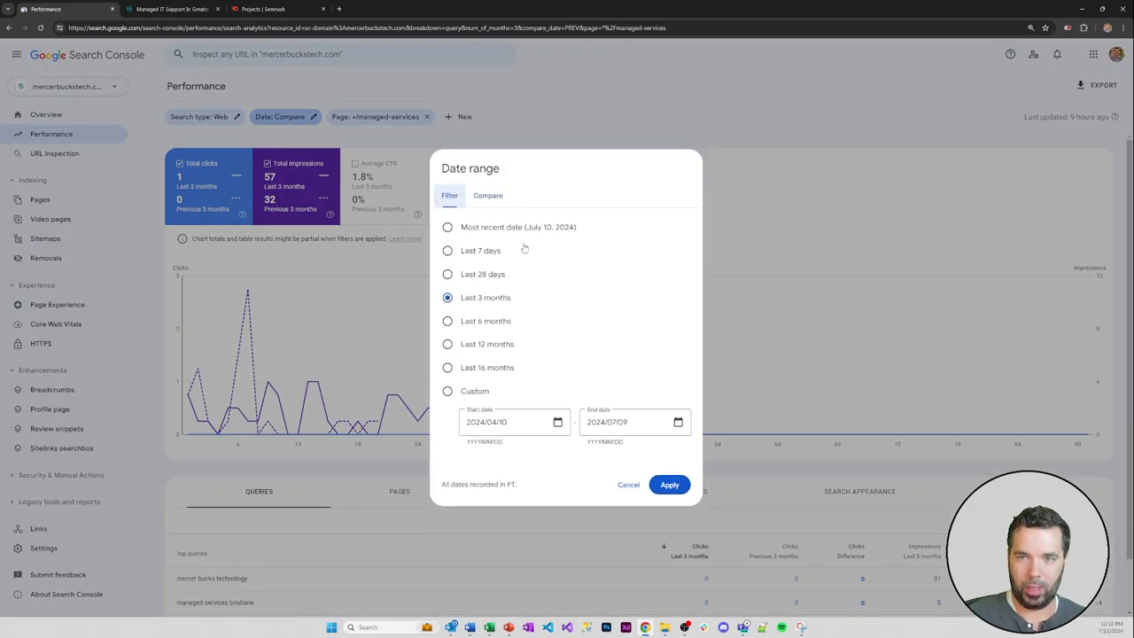
click(495, 348)
click(669, 485)
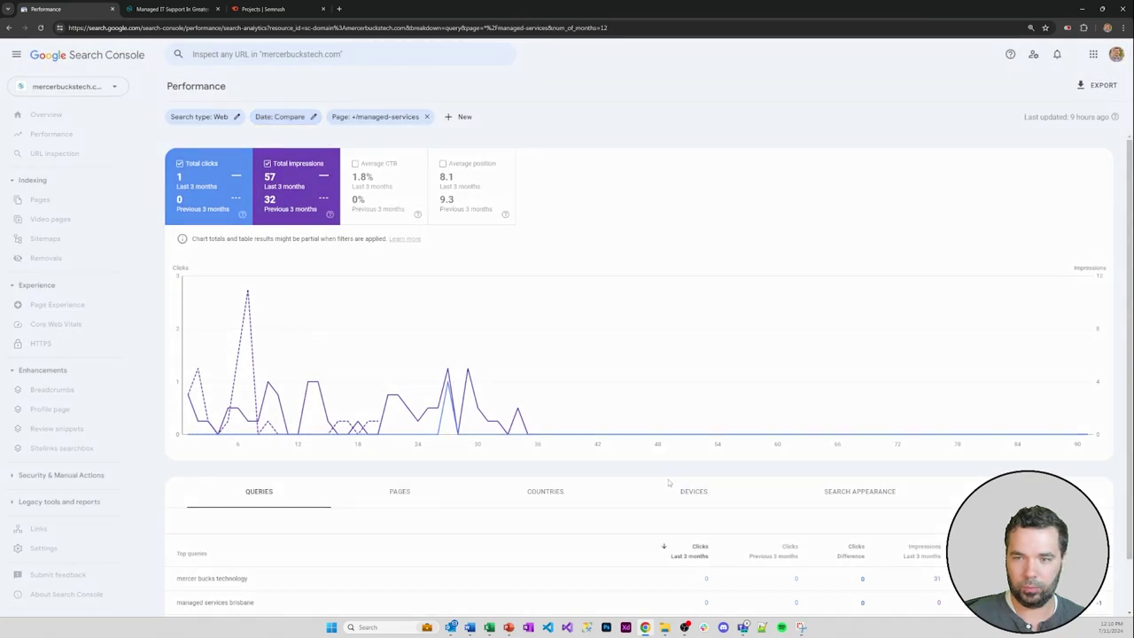
scroll(566, 340, down, 1)
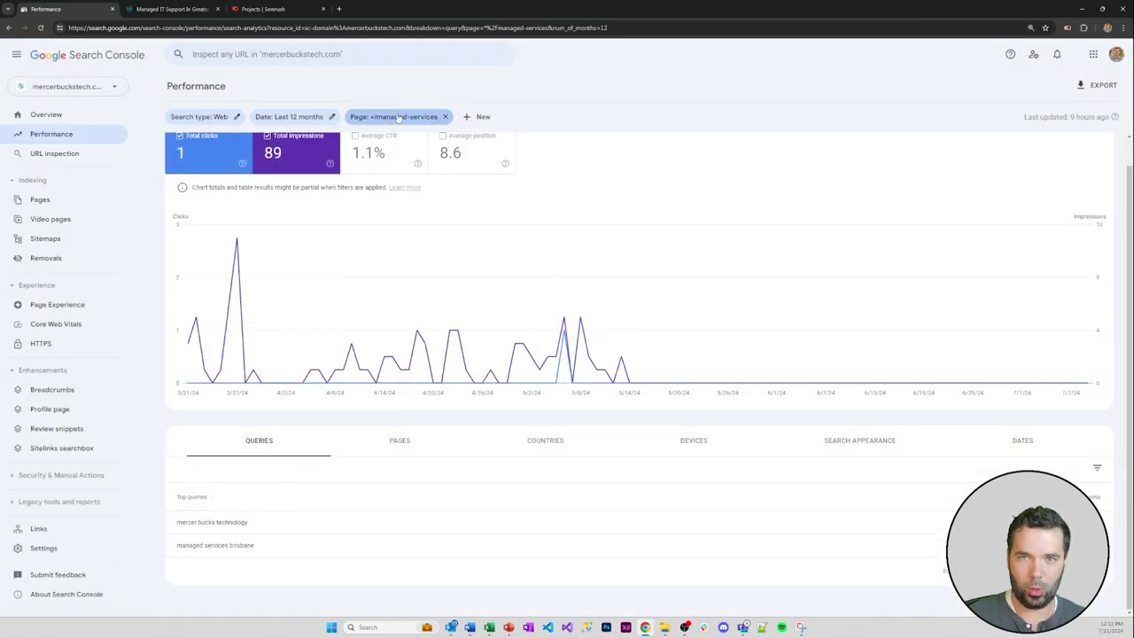
- Copy the Managed IT Support page's URL from the website and apply it as the report's page filter, replacing /managed-services
click(173, 10)
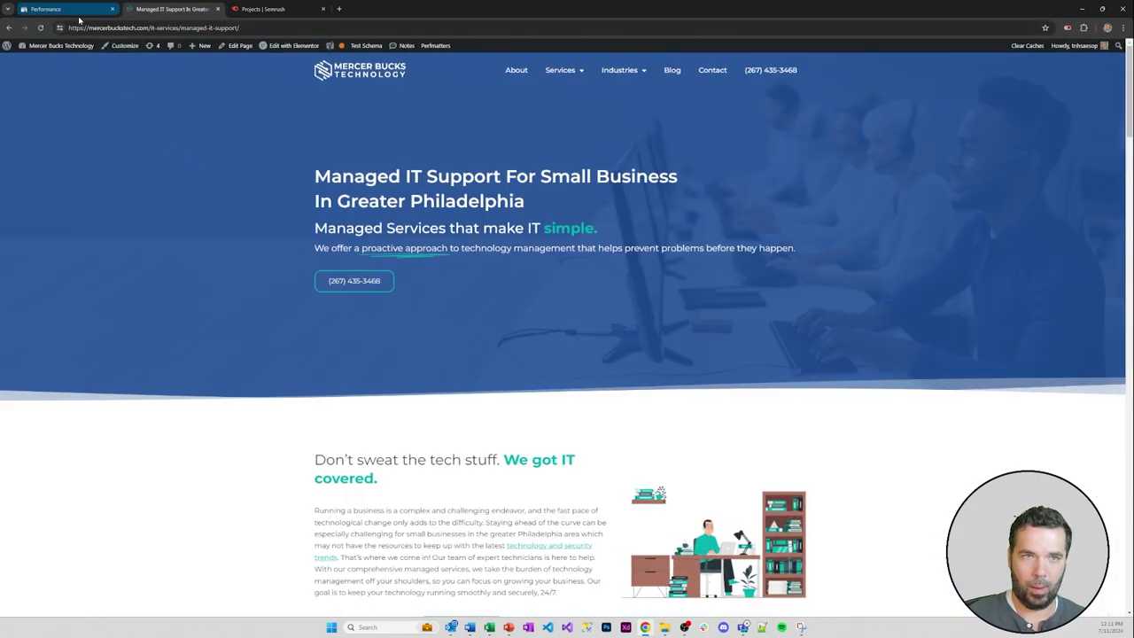
click(71, 9)
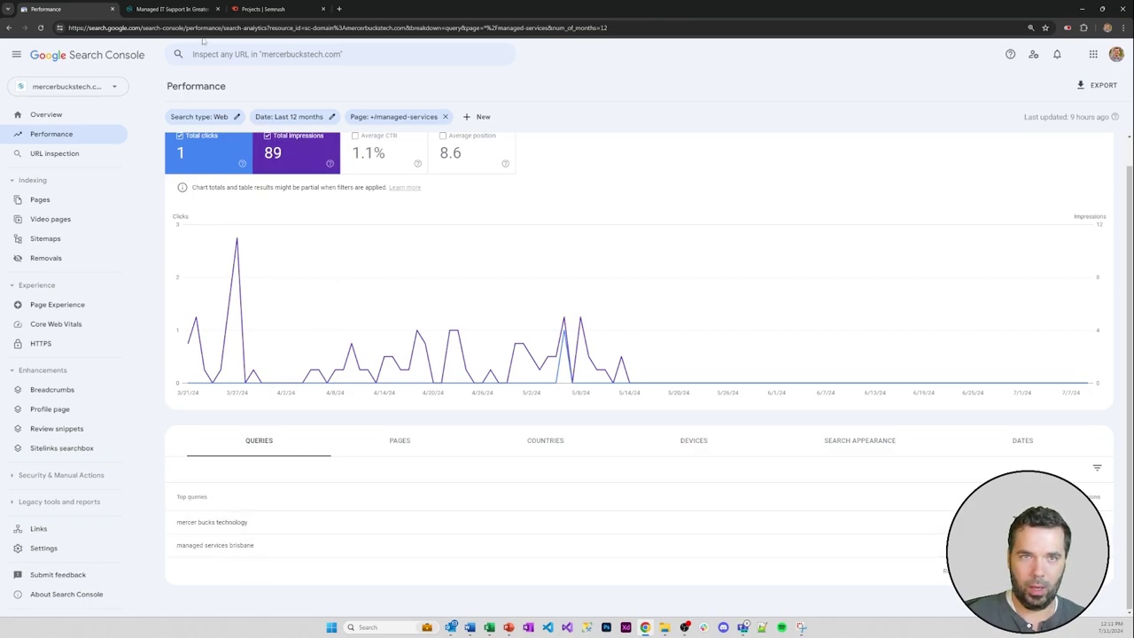
click(177, 9)
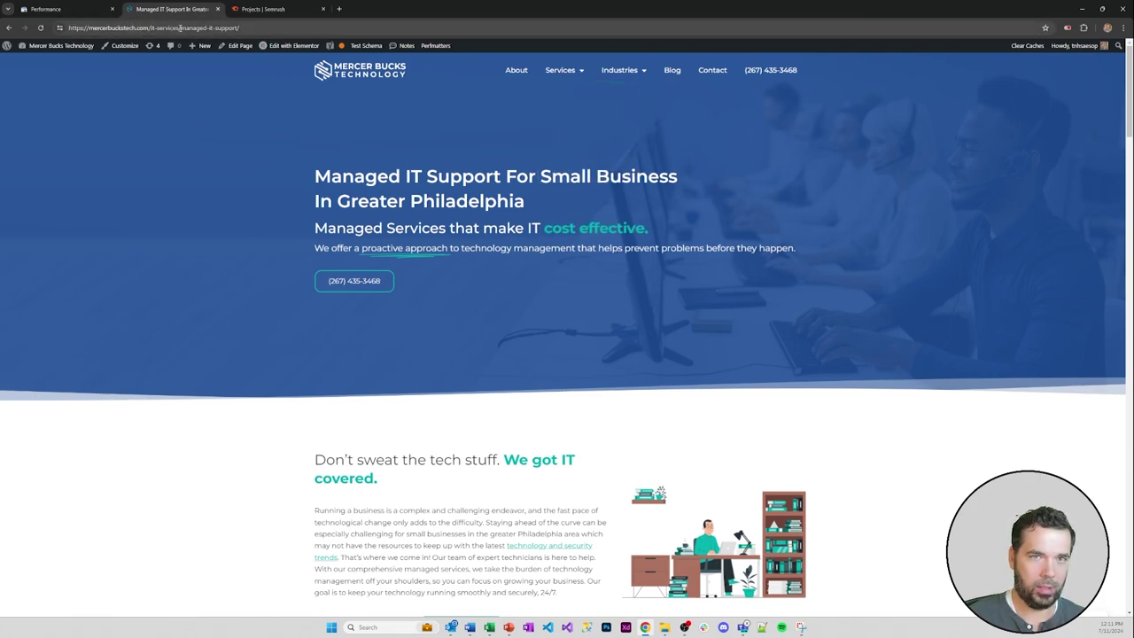
click(266, 28)
click(266, 28)
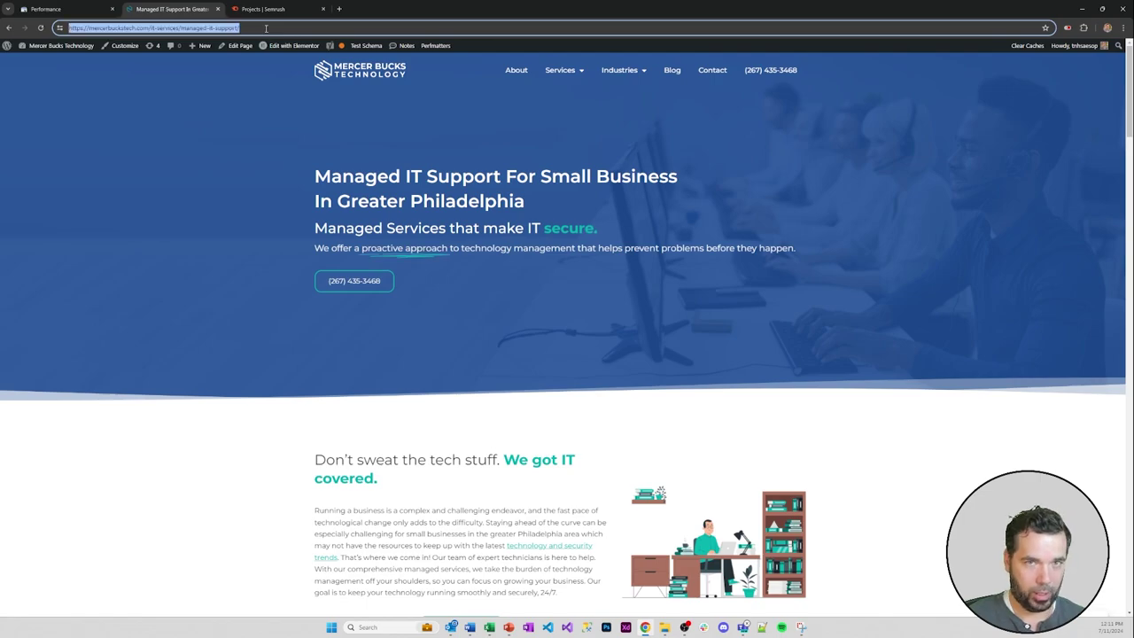
click(46, 9)
click(407, 122)
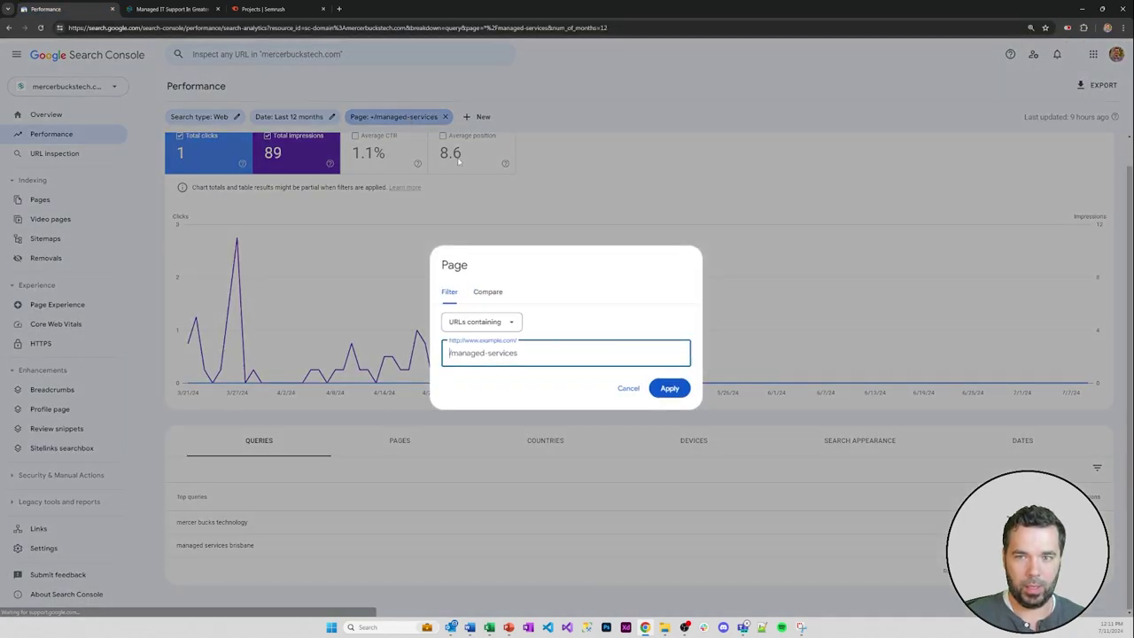
key(ctrl+a)
key(ctrl+v)
click(669, 386)
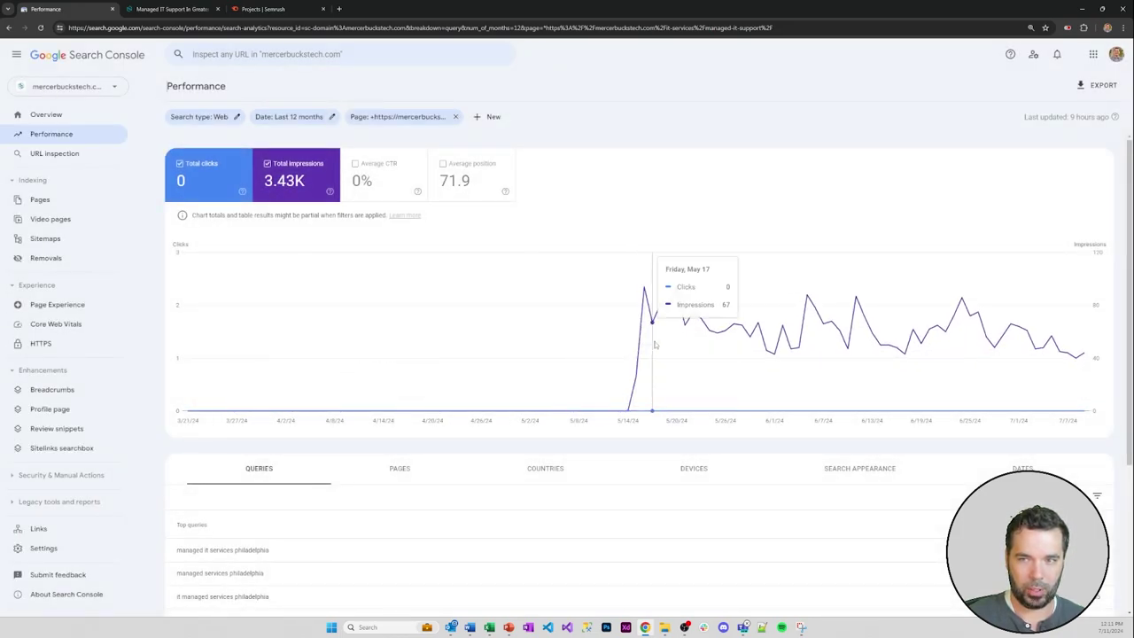
- Examine the full list of search queries that bring impressions to the Managed IT Support page
scroll(522, 338, down, 2)
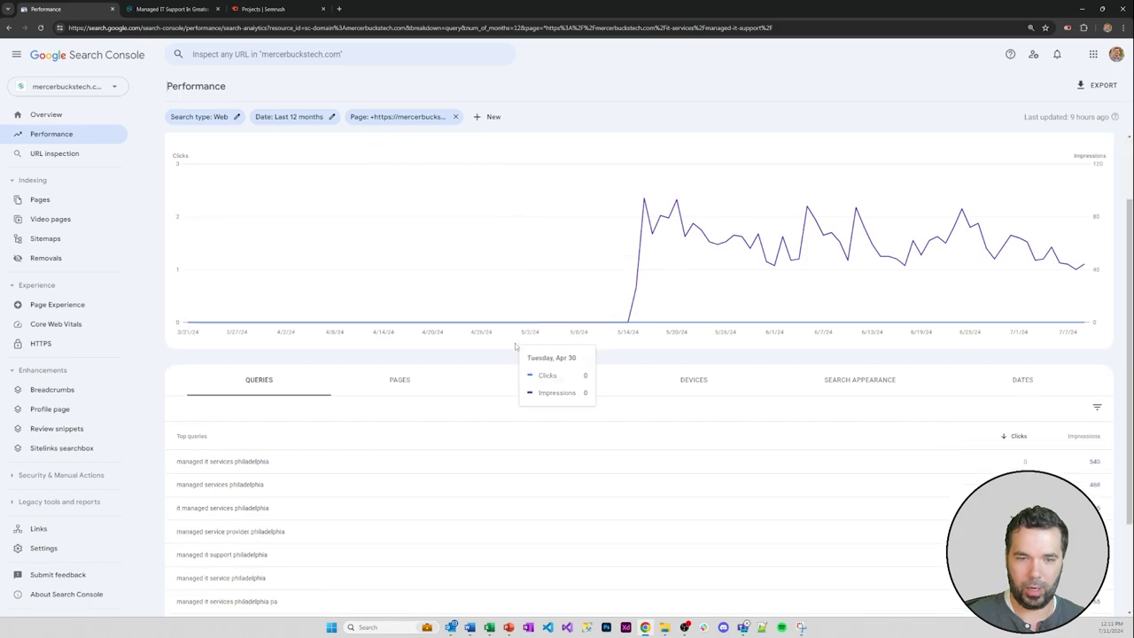
scroll(393, 377, down, 2)
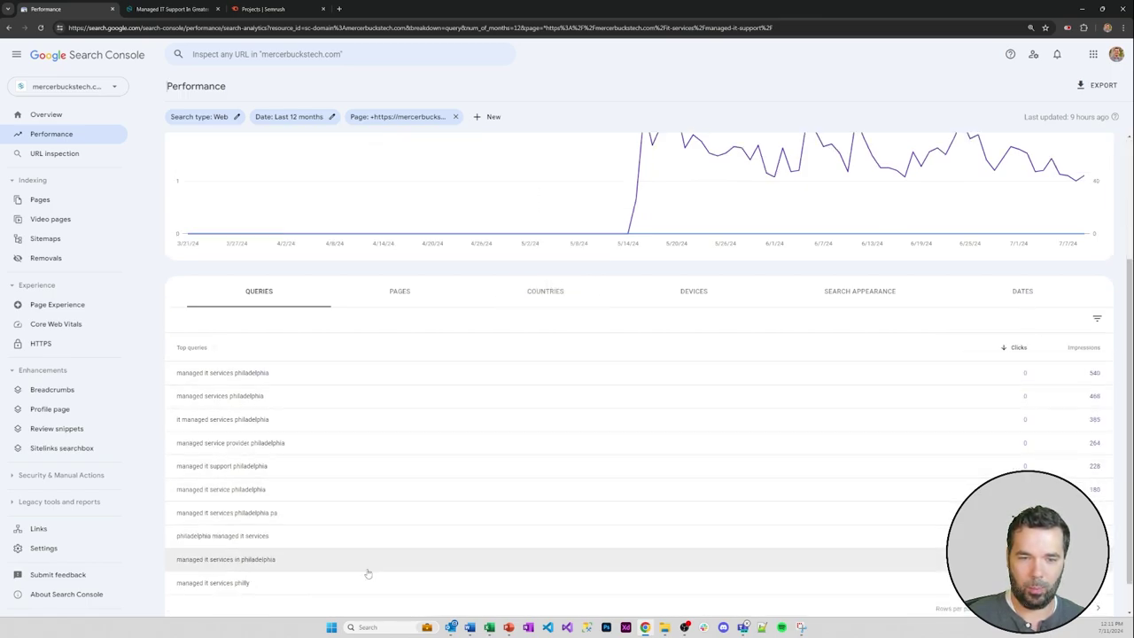
scroll(941, 545, down, 1)
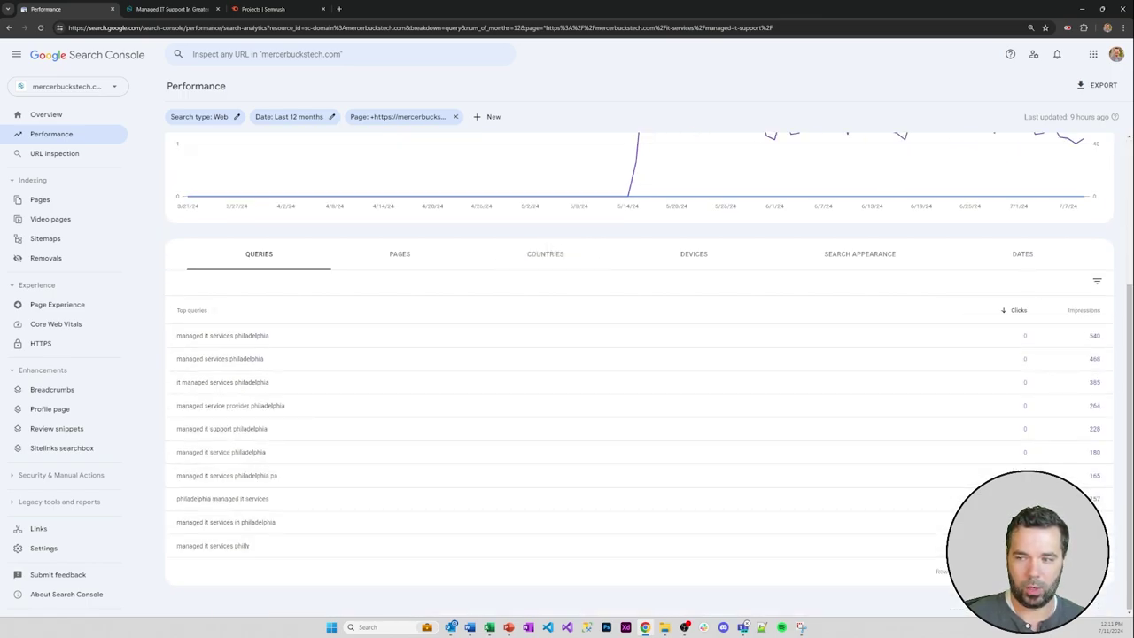
scroll(602, 398, down, 4)
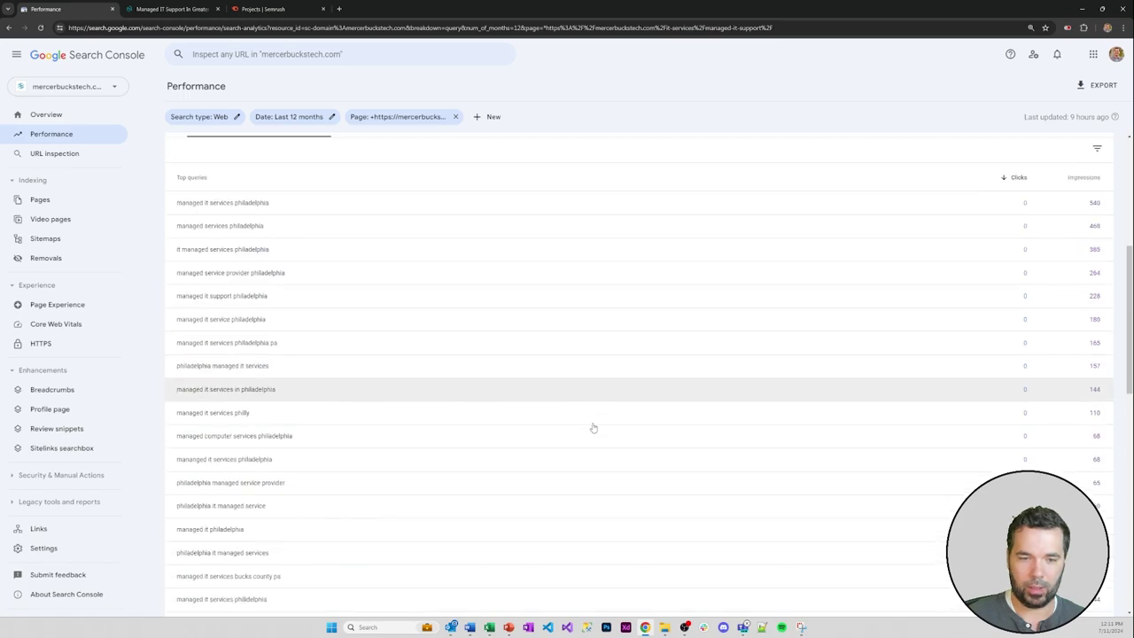
scroll(592, 438, down, 5)
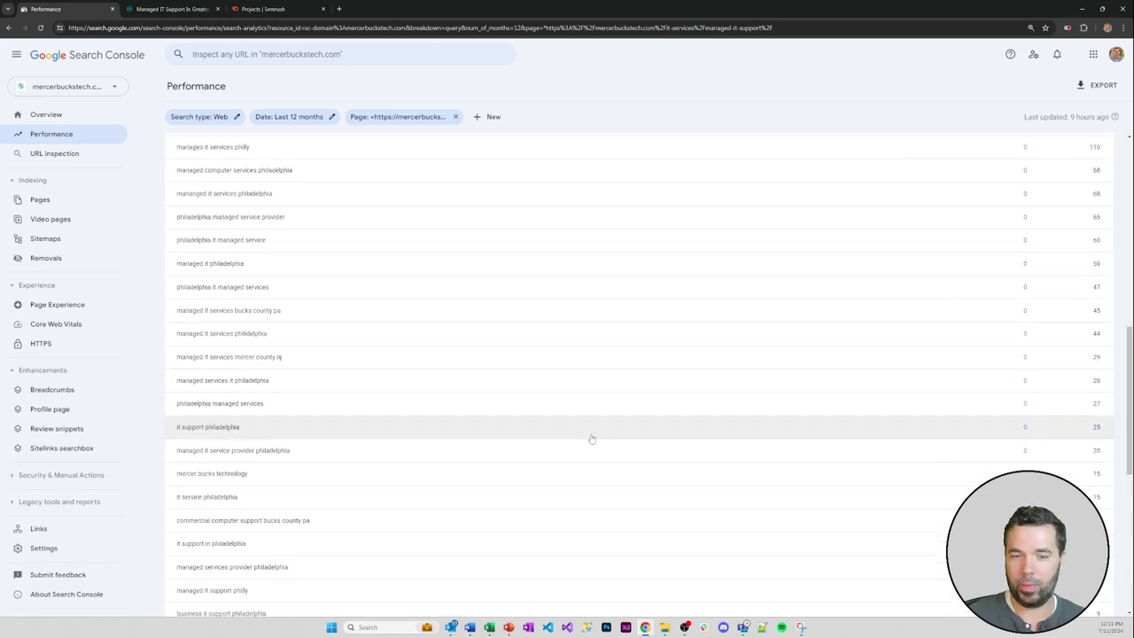
scroll(592, 439, up, 1)
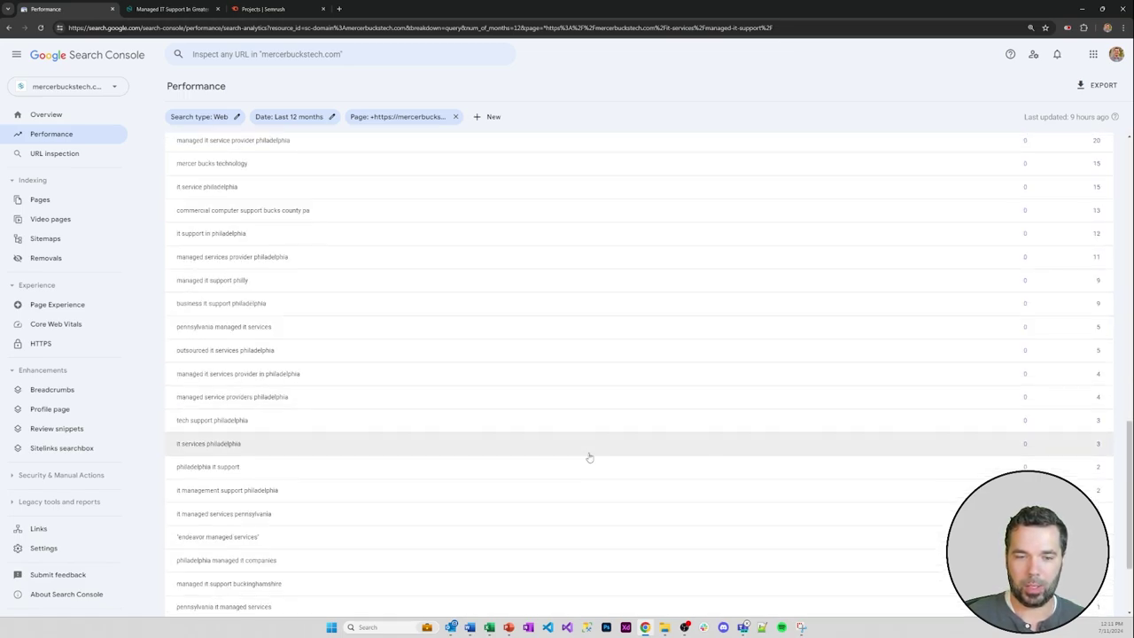
scroll(591, 455, up, 10)
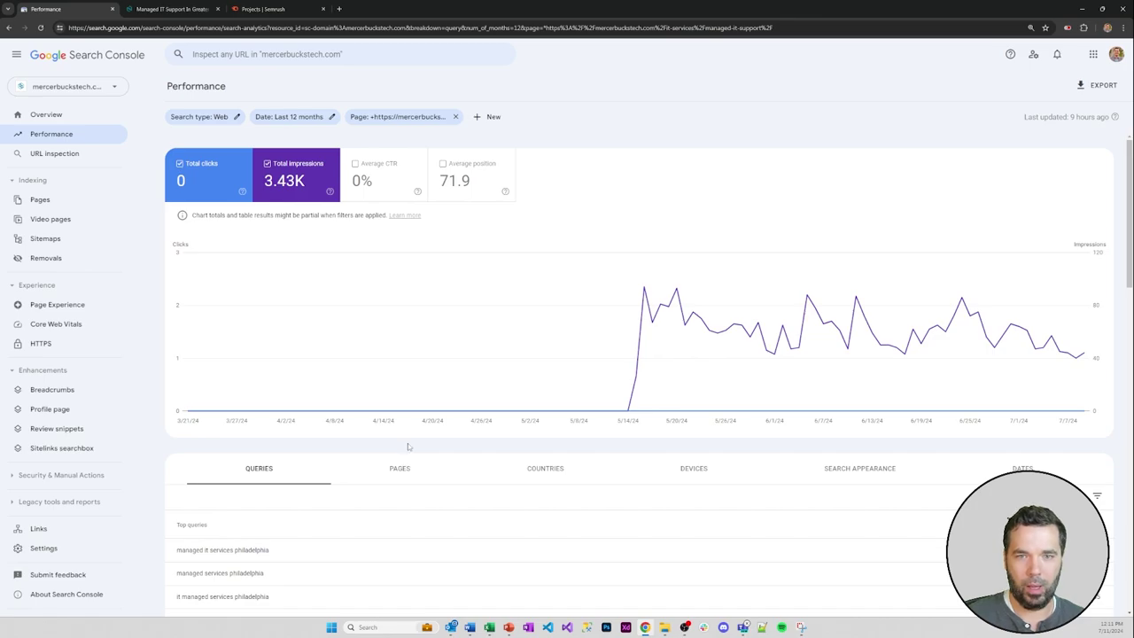
- On the Mercer Bucks Technology website, review the services and industries offered, open the Professional Services page and inspect its URL path
click(172, 9)
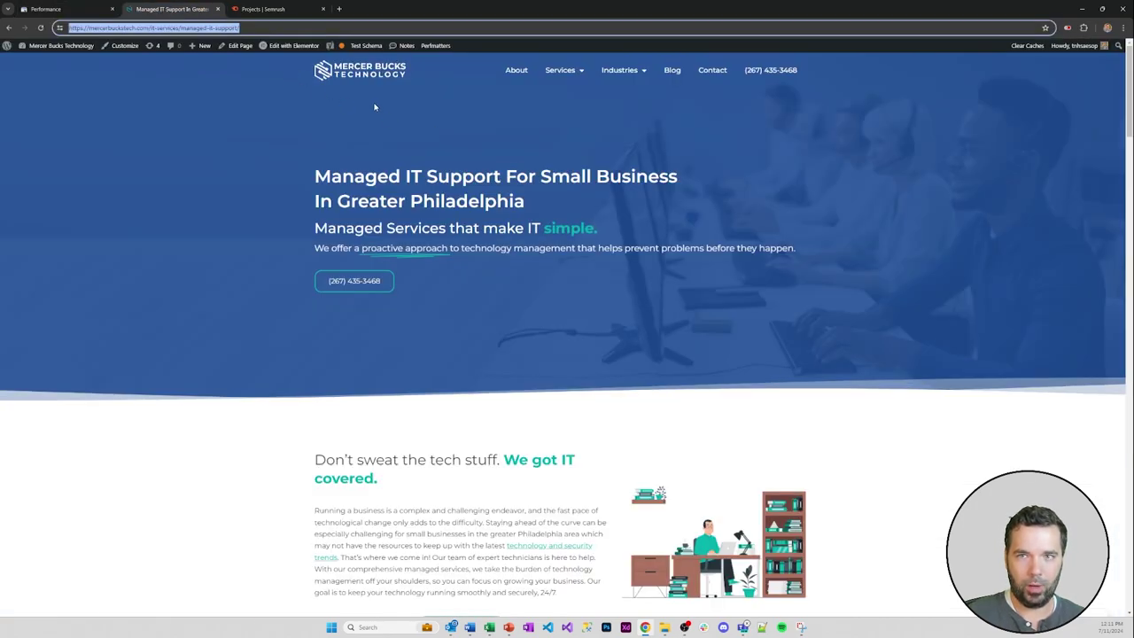
mouse_move(564, 73)
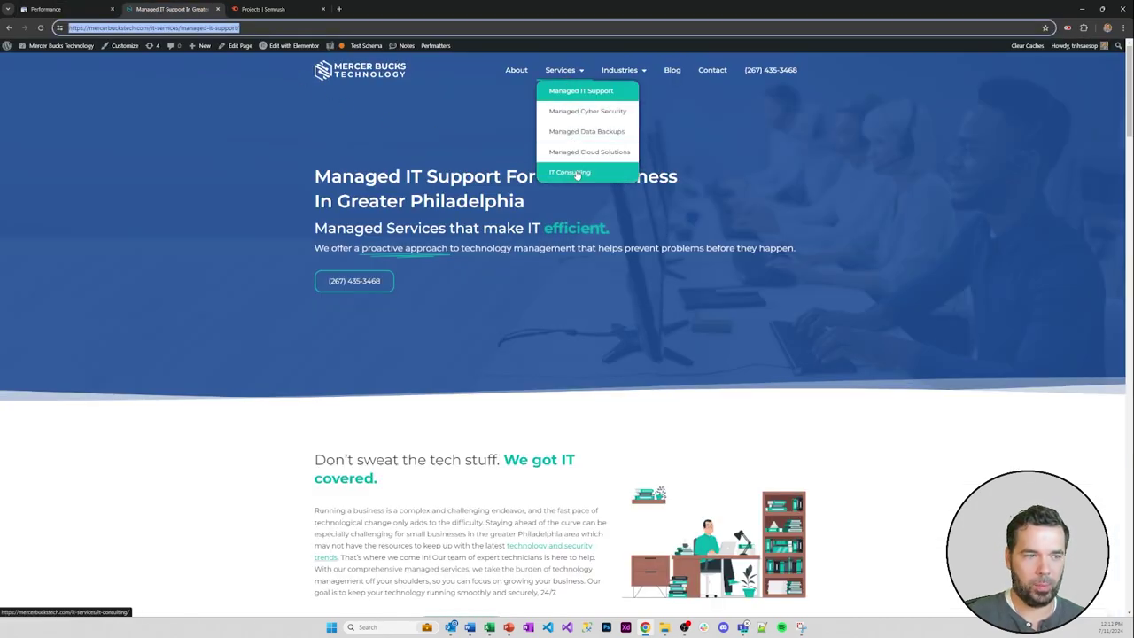
mouse_move(619, 71)
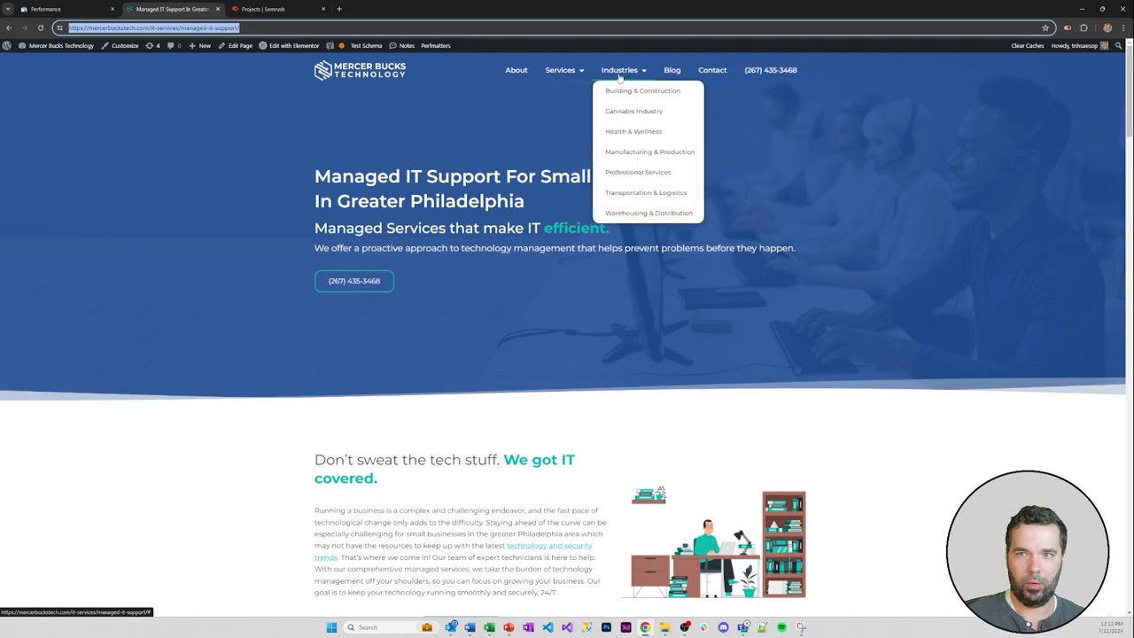
click(641, 180)
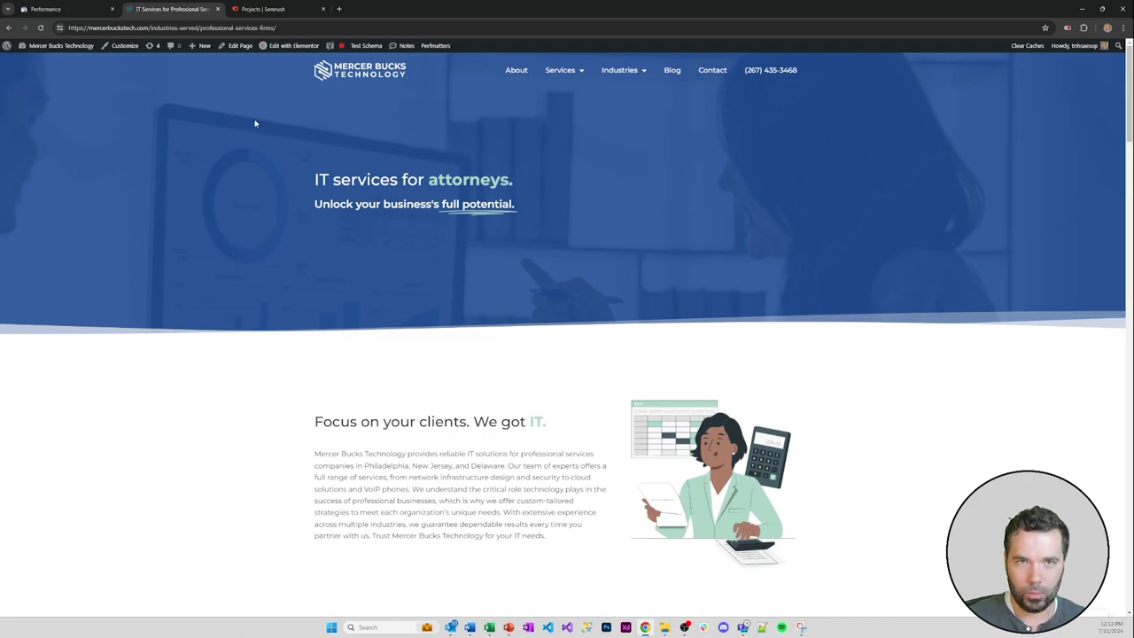
mouse_move(293, 47)
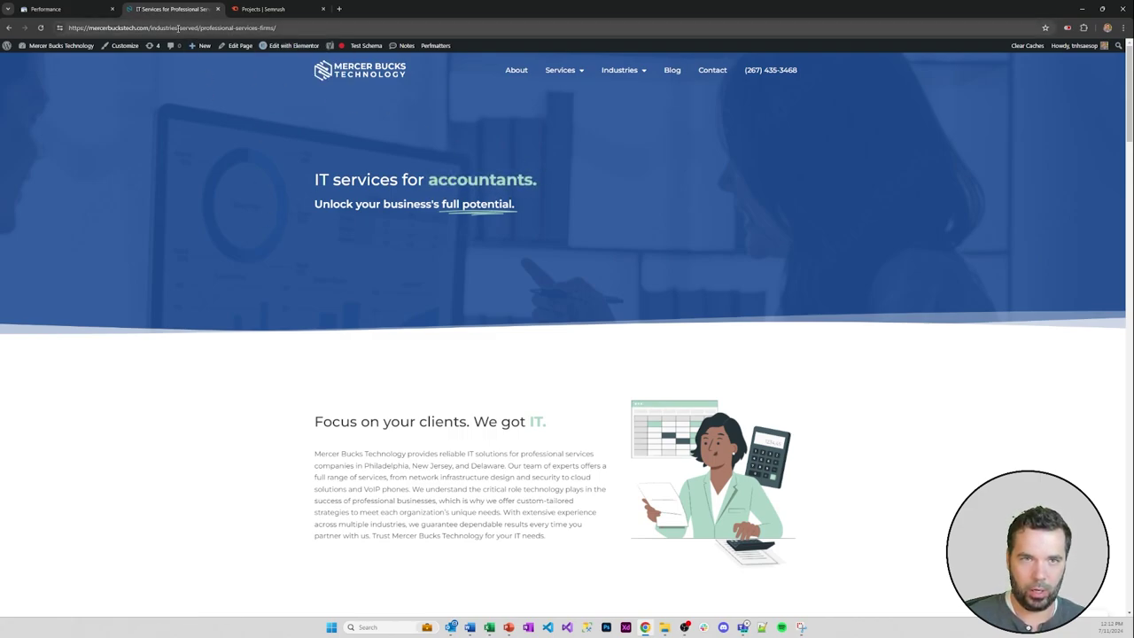
click(178, 30)
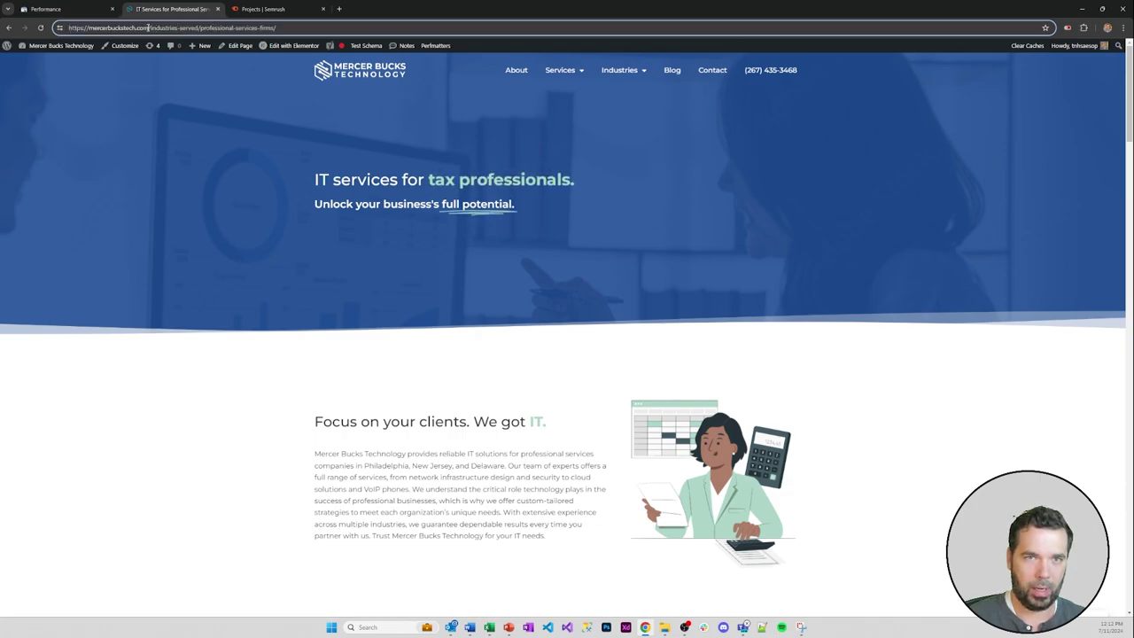
- Copy the Professional Services page's URL from the website and apply it as the page filter of the Search Console performance report
drag(148, 27, 329, 29)
click(329, 29)
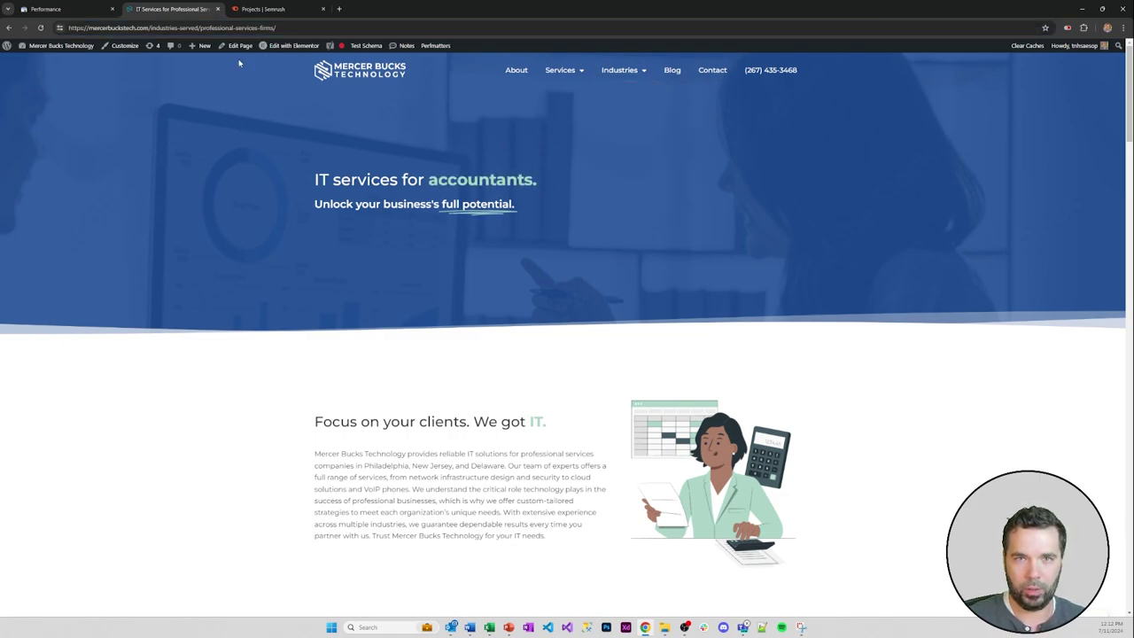
mouse_move(235, 47)
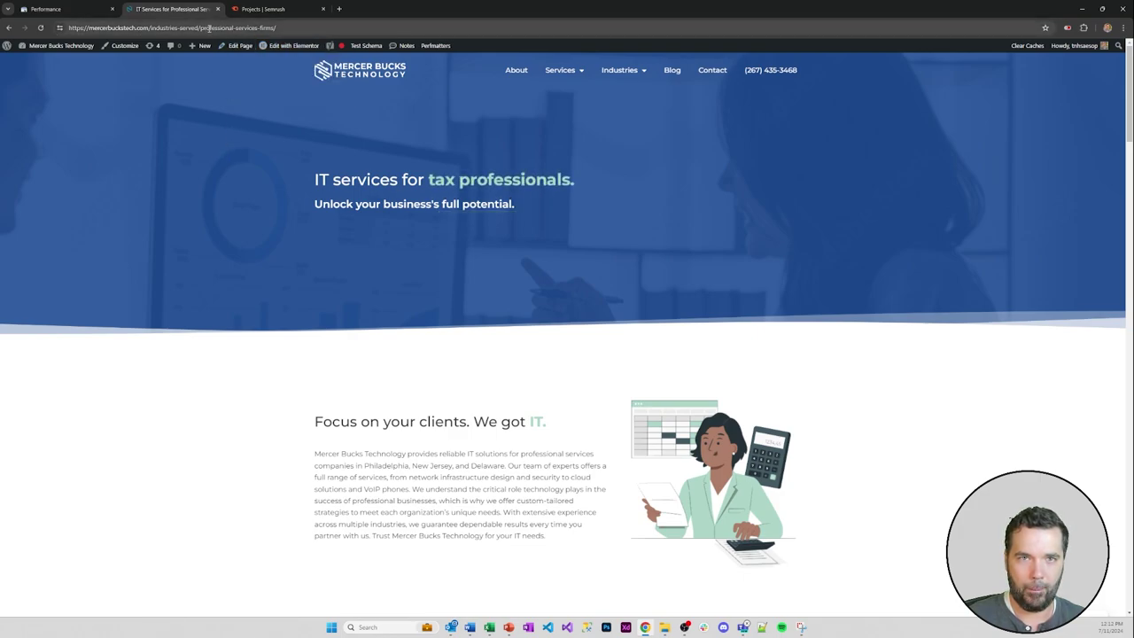
click(209, 28)
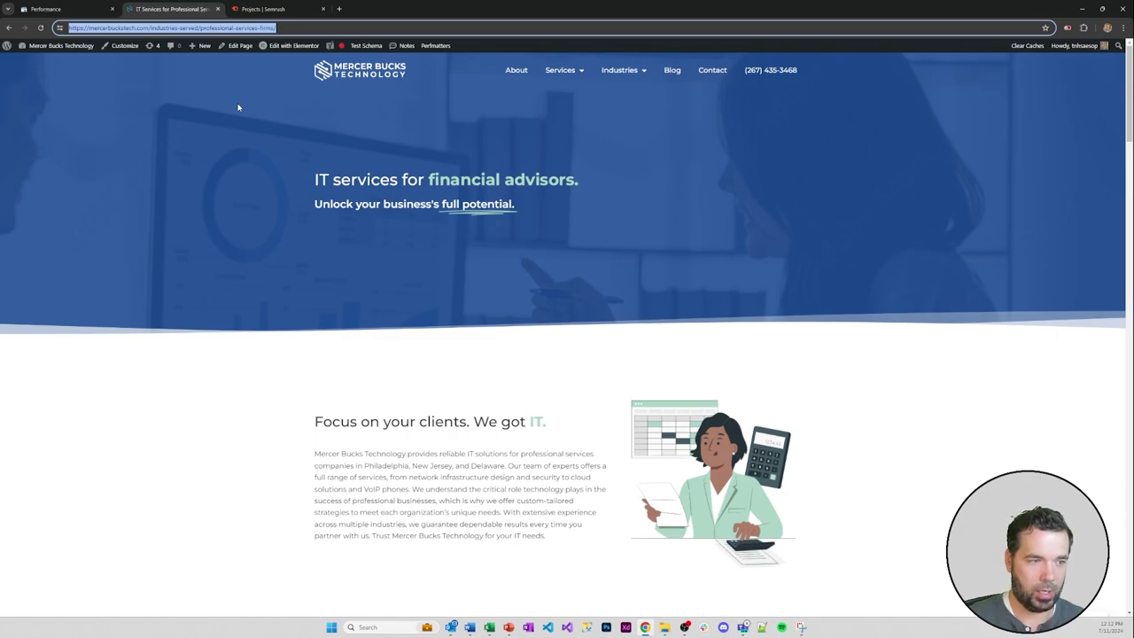
click(85, 12)
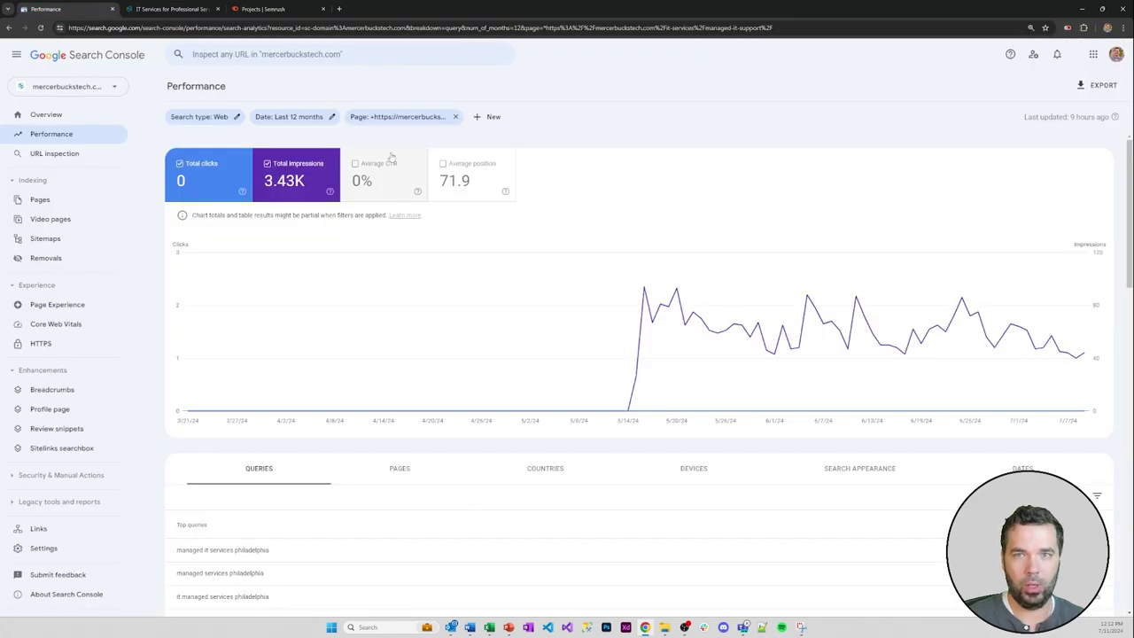
click(435, 119)
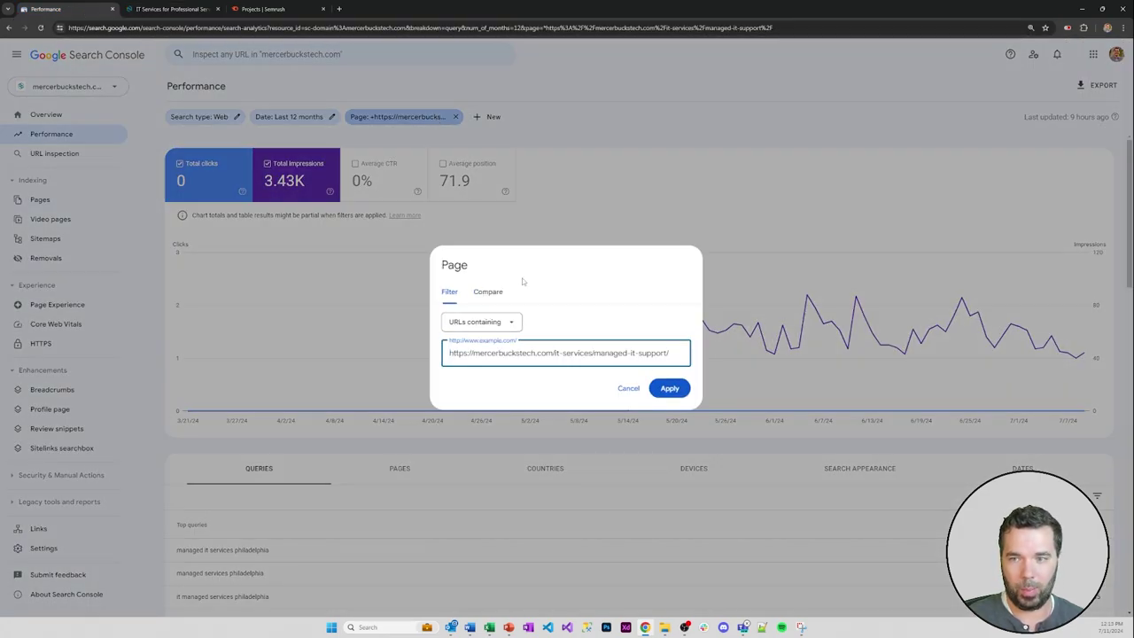
key(ctrl+a)
text(https://mercerbuckstech.com/industries-served/professional-services-firms/)
key(Return)
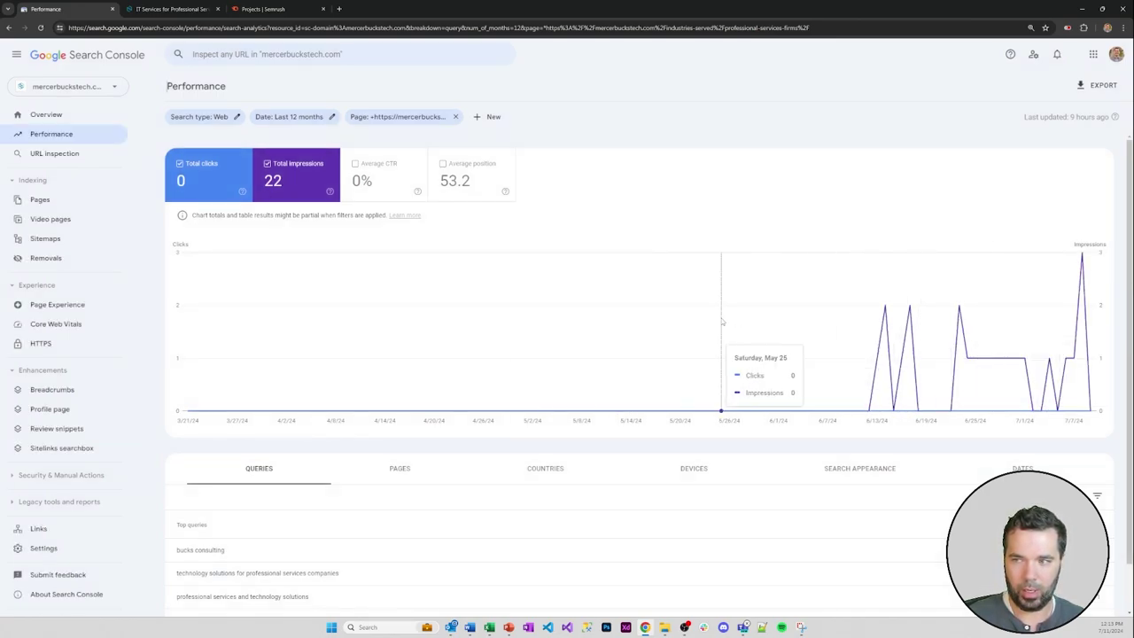
- Examine the search queries that bring impressions to the Professional Services page, including the ones on technology solutions
scroll(570, 309, down, 1)
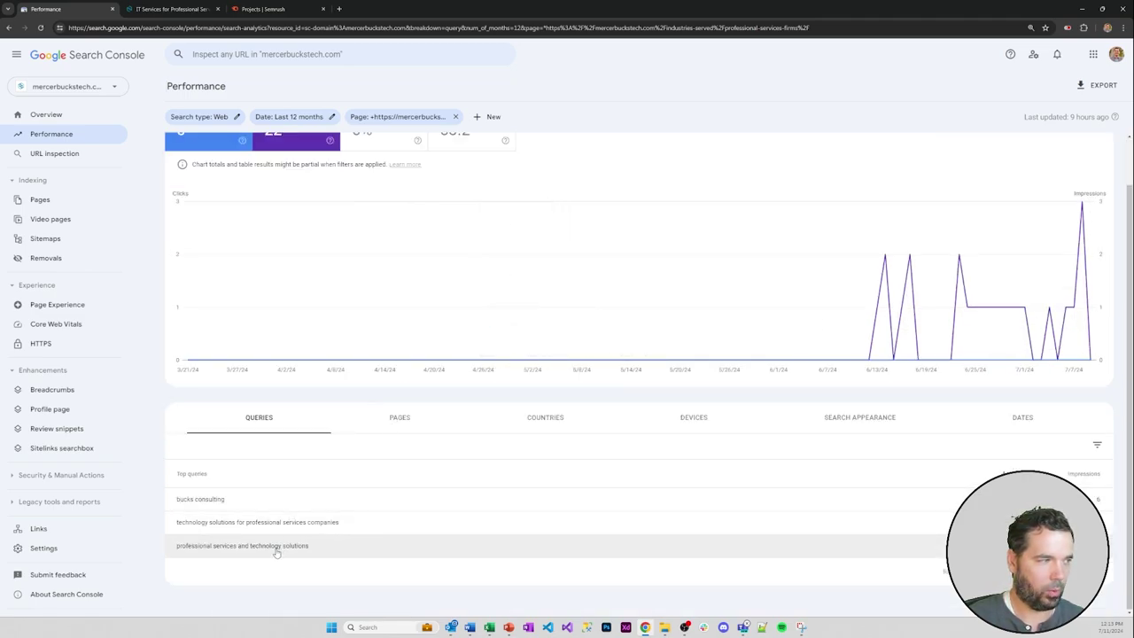
drag(313, 552, 169, 554)
click(169, 553)
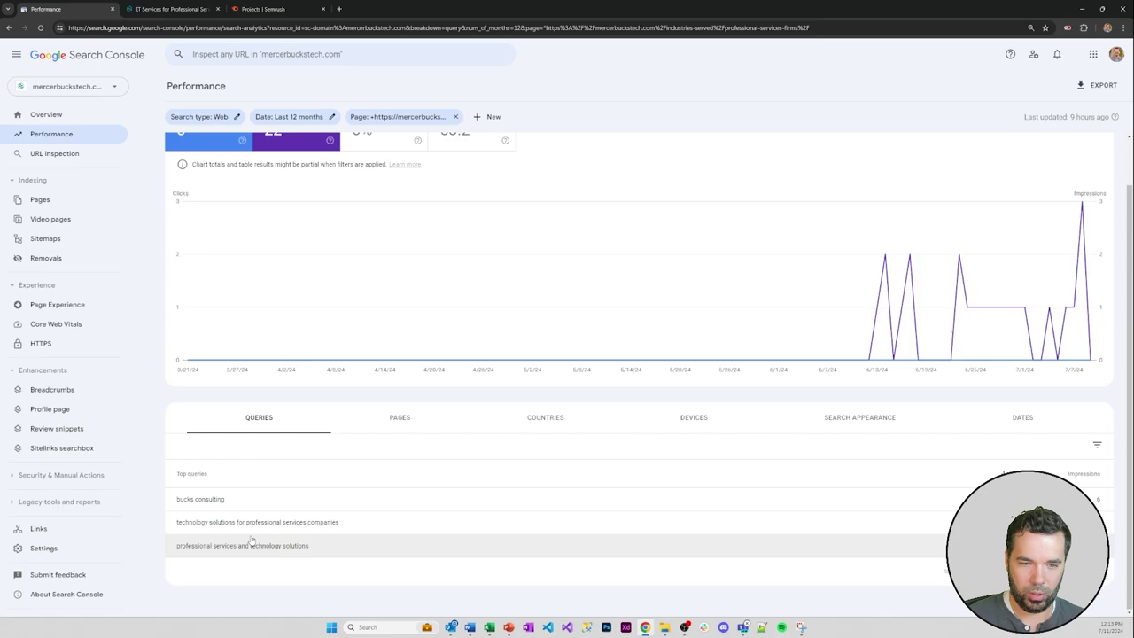
drag(362, 529, 188, 528)
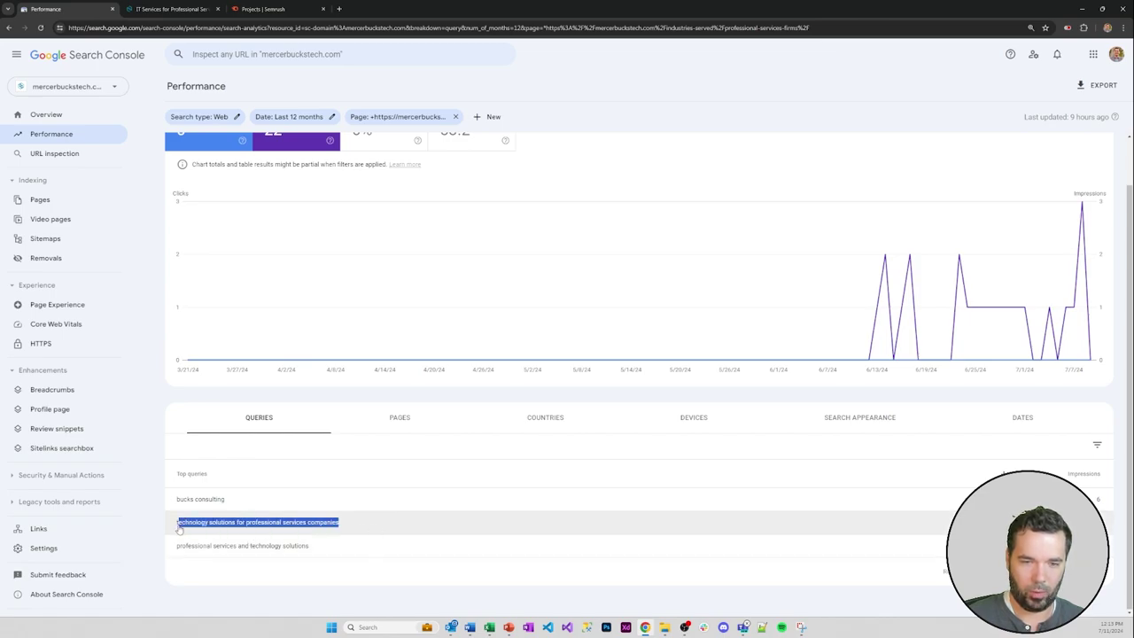
click(365, 531)
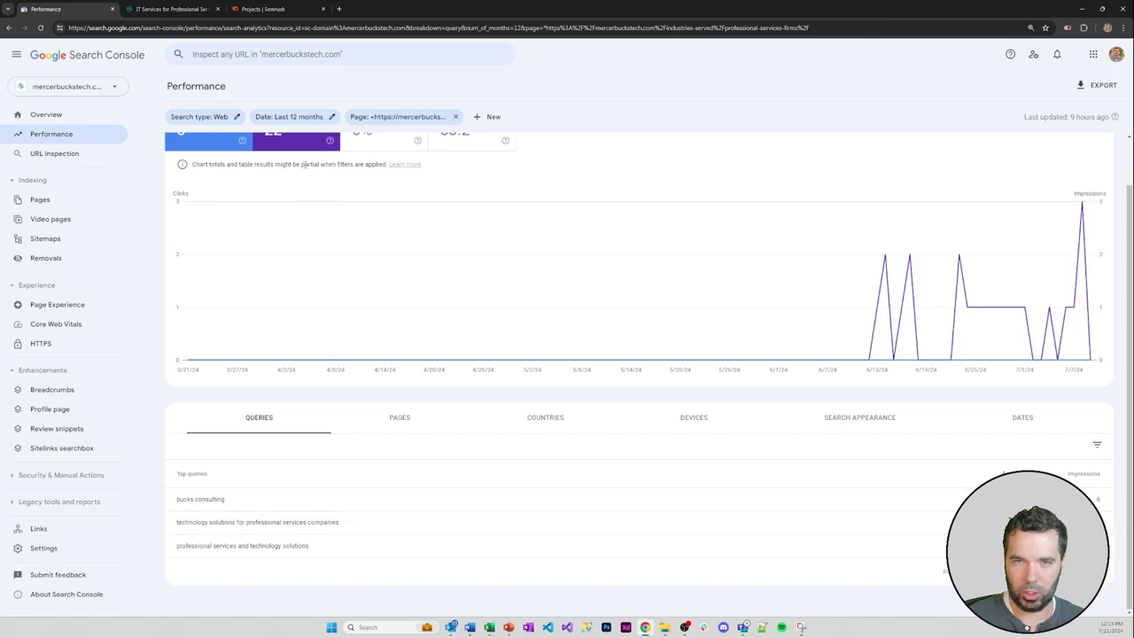
- Shorten the page filter to URLs containing "professional-services" and apply it
scroll(368, 230, up, 1)
click(410, 121)
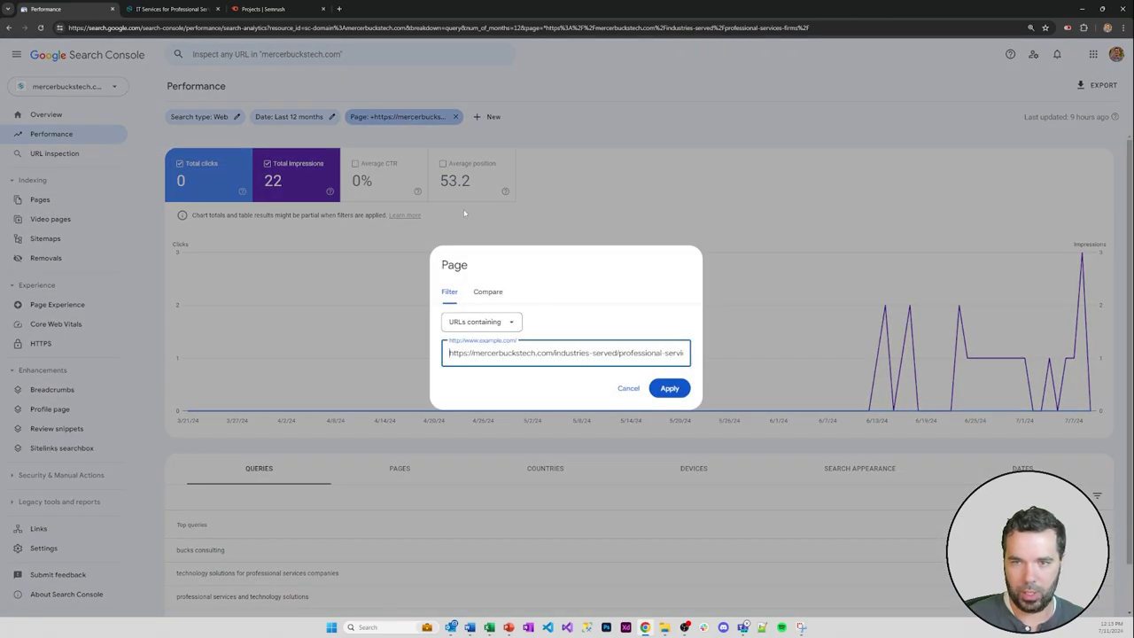
drag(620, 353, 406, 354)
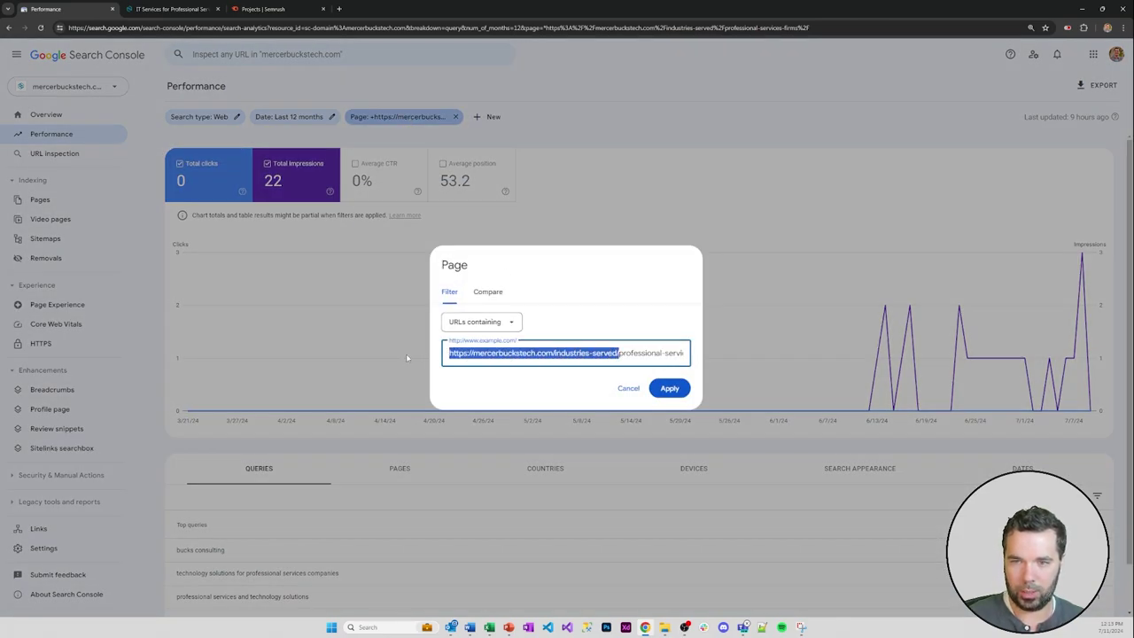
key(BackSpace)
key(BackSpace)
key(BackSpace)
key(BackSpace)
key(BackSpace)
key(BackSpace)
key(BackSpace)
key(BackSpace)
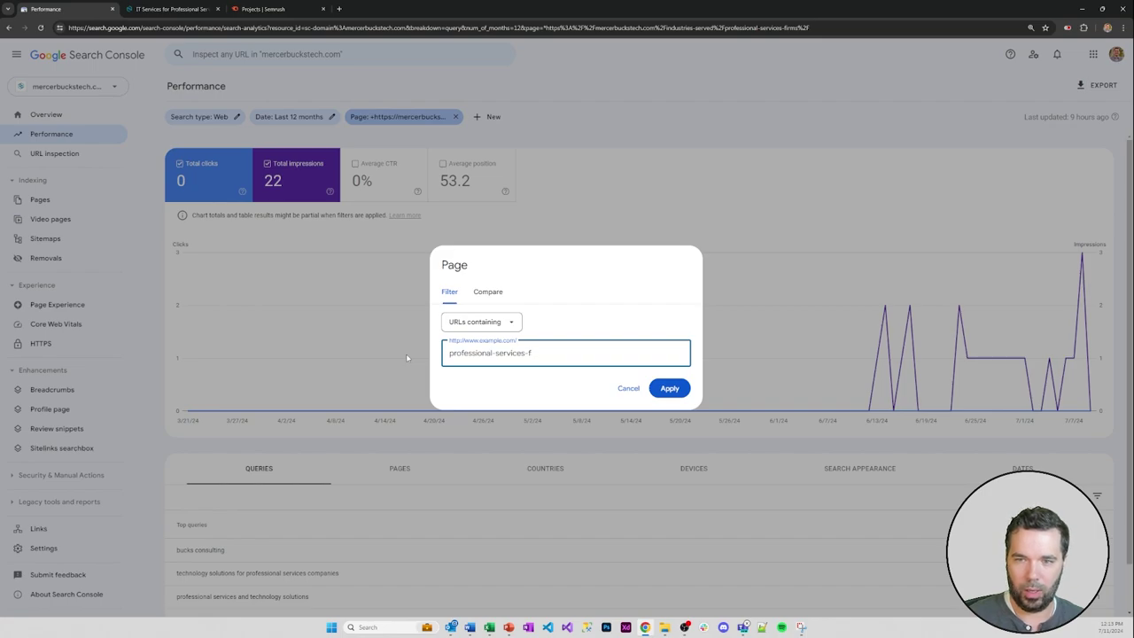
key(Return)
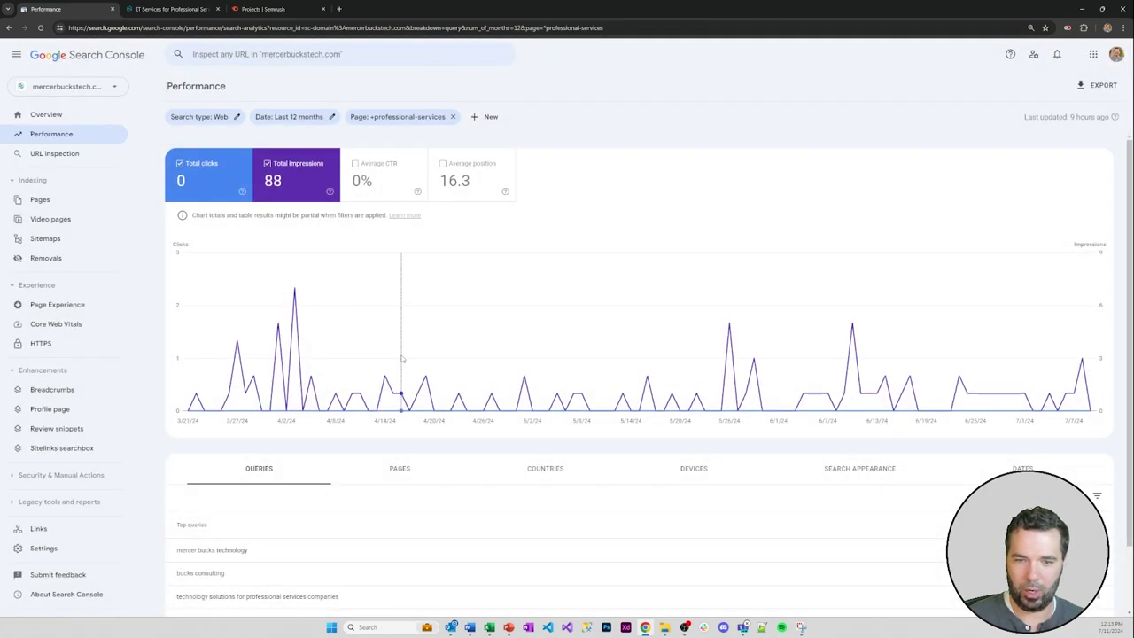
- List the pages matching the filter, narrow the report to /professional-services/ and examine that page's queries
scroll(406, 357, down, 1)
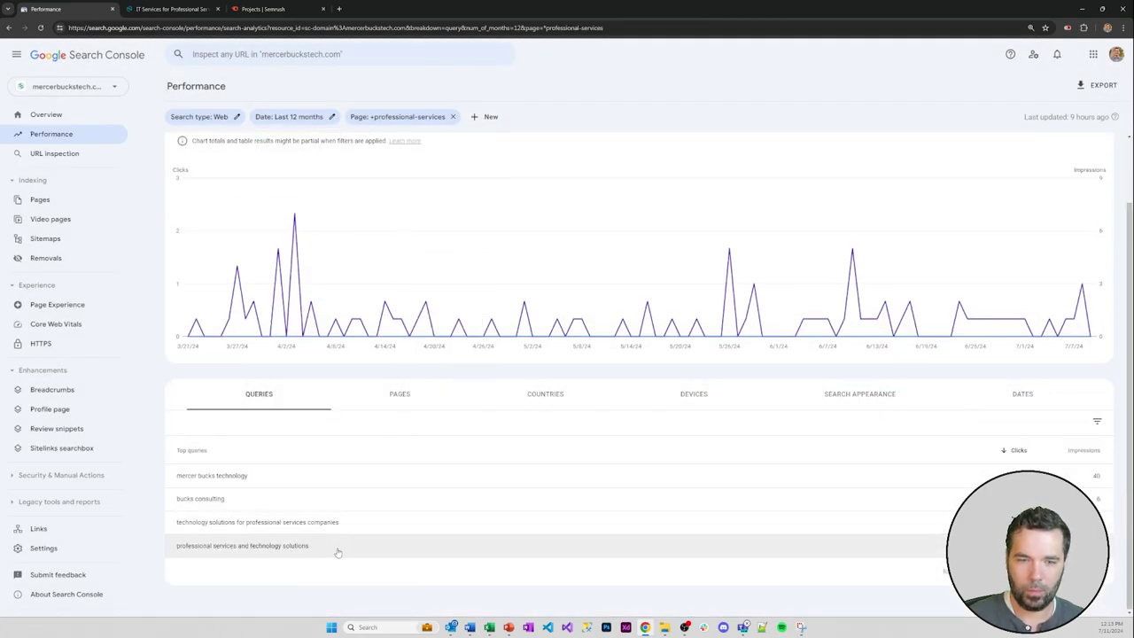
click(400, 394)
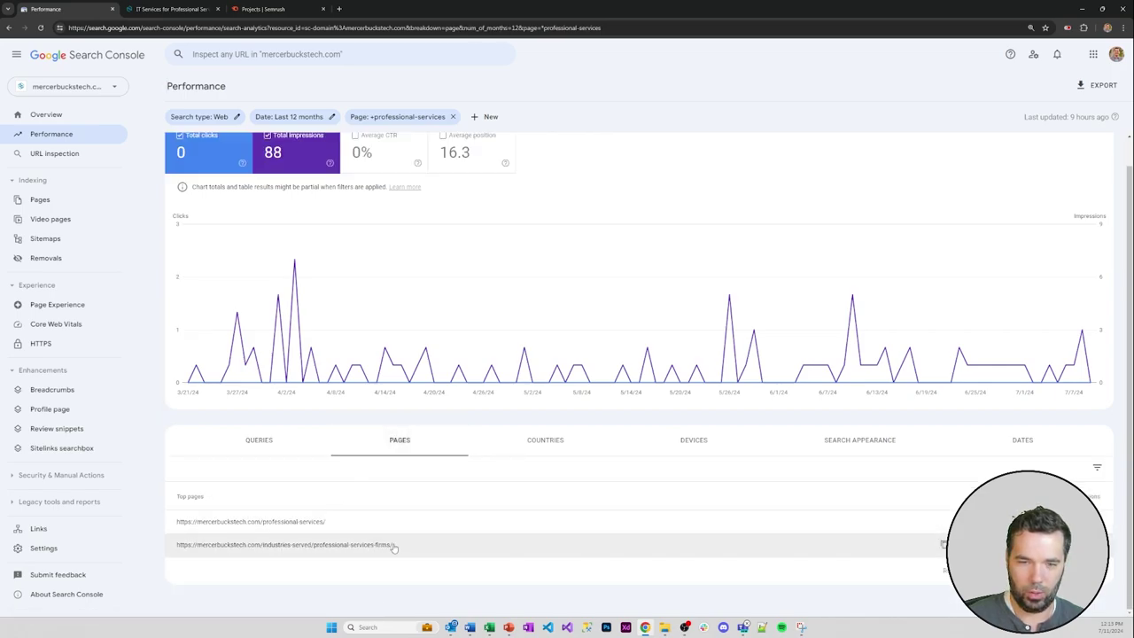
click(342, 523)
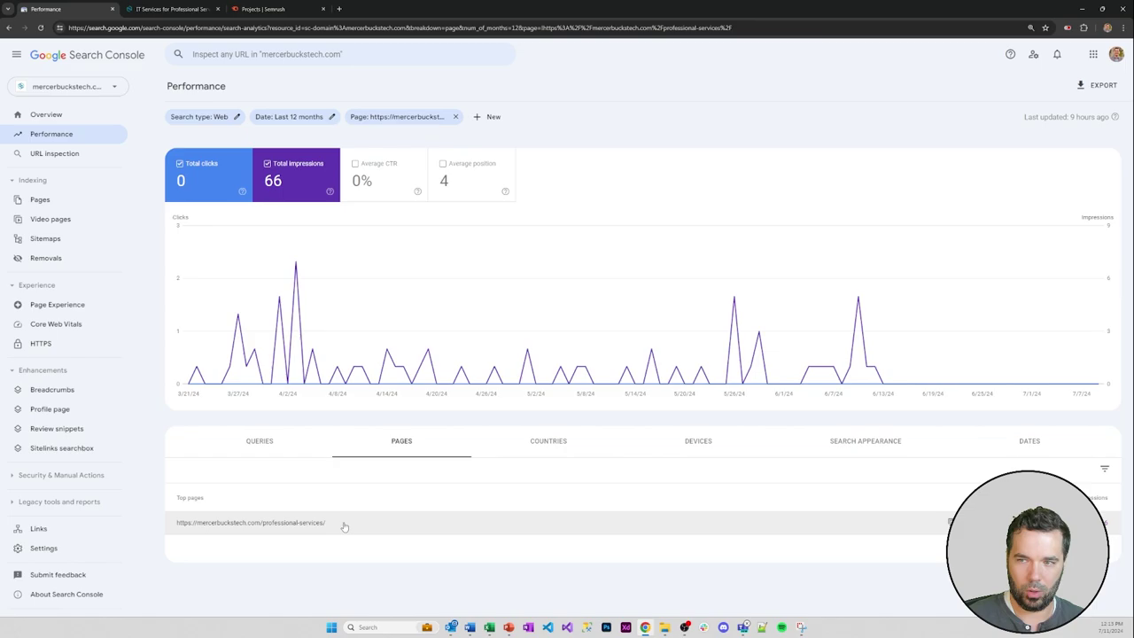
click(260, 443)
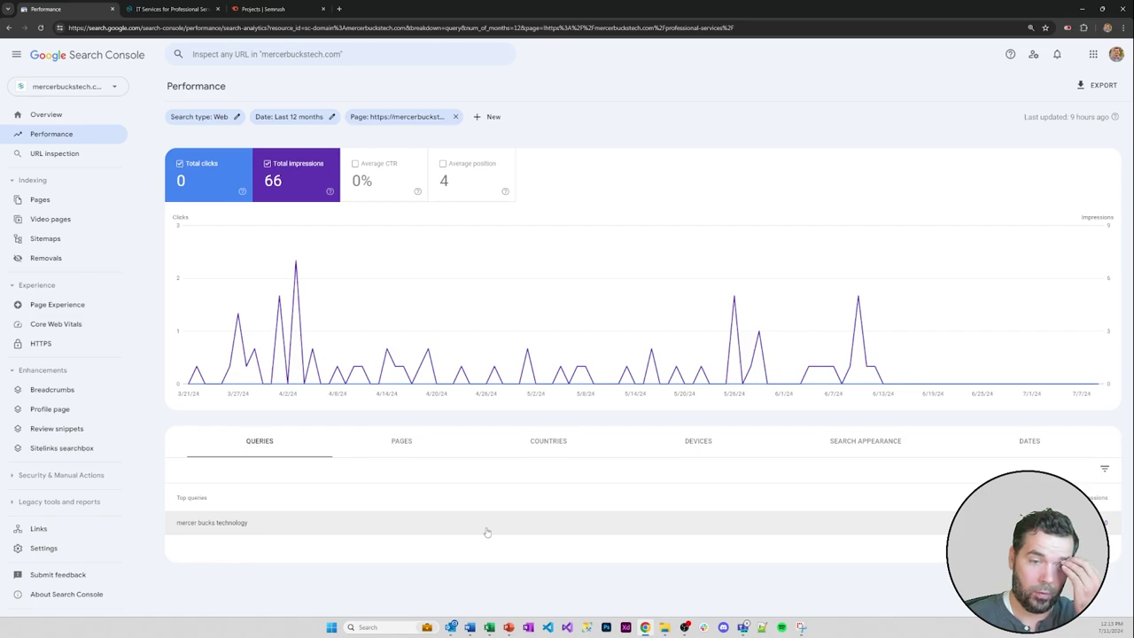
- Return to the list of matching pages and narrow the report to /industries-served/professional-services-firms/
click(401, 438)
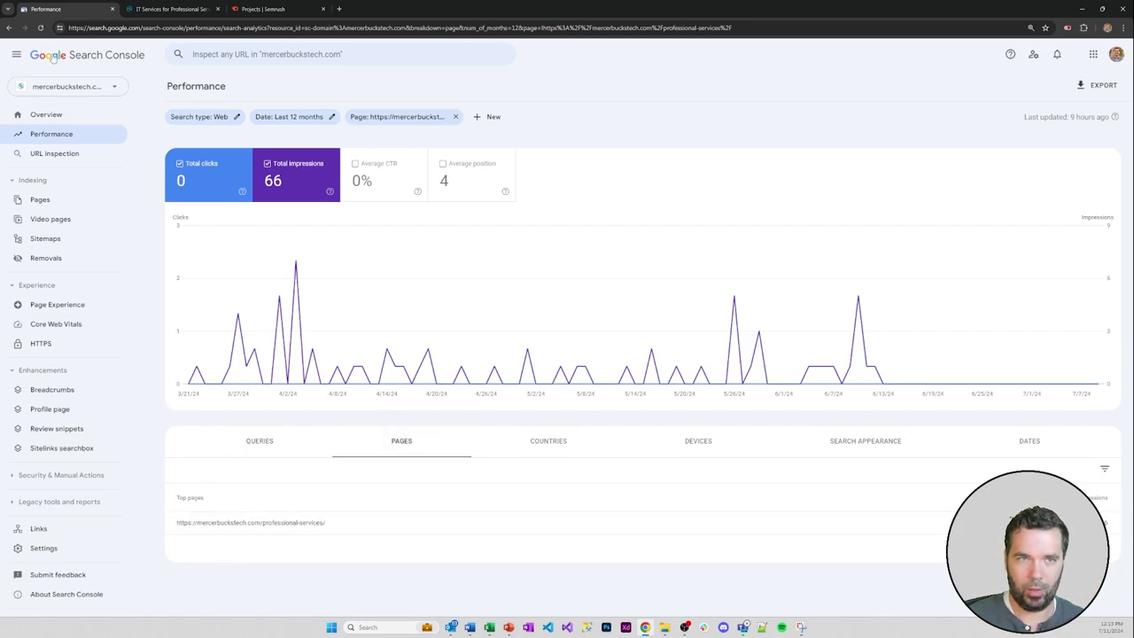
click(9, 28)
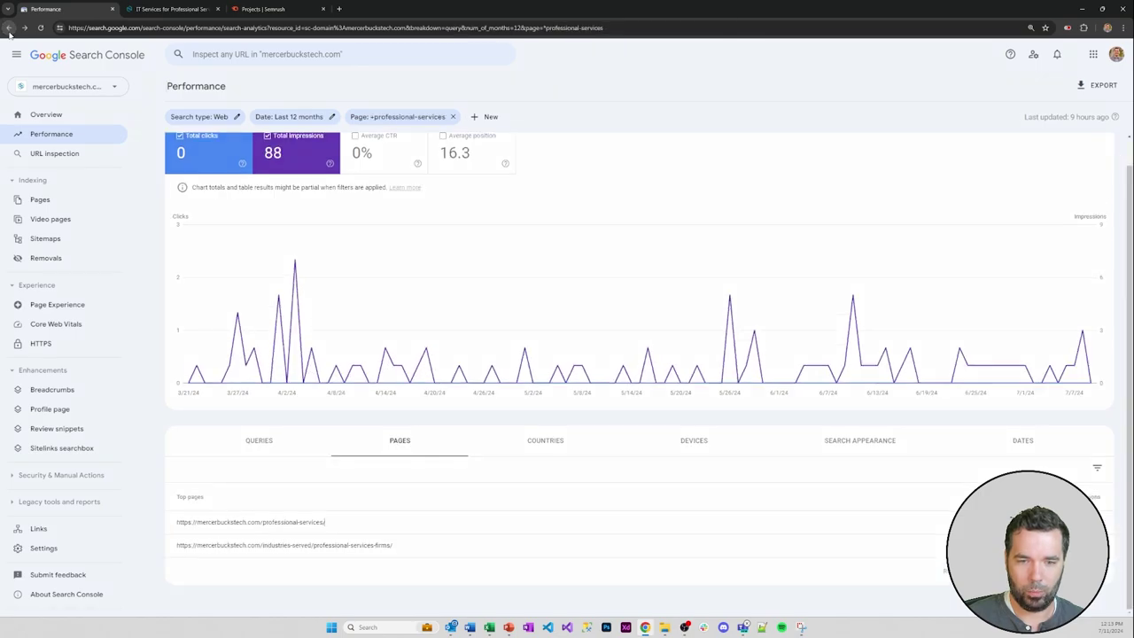
click(387, 548)
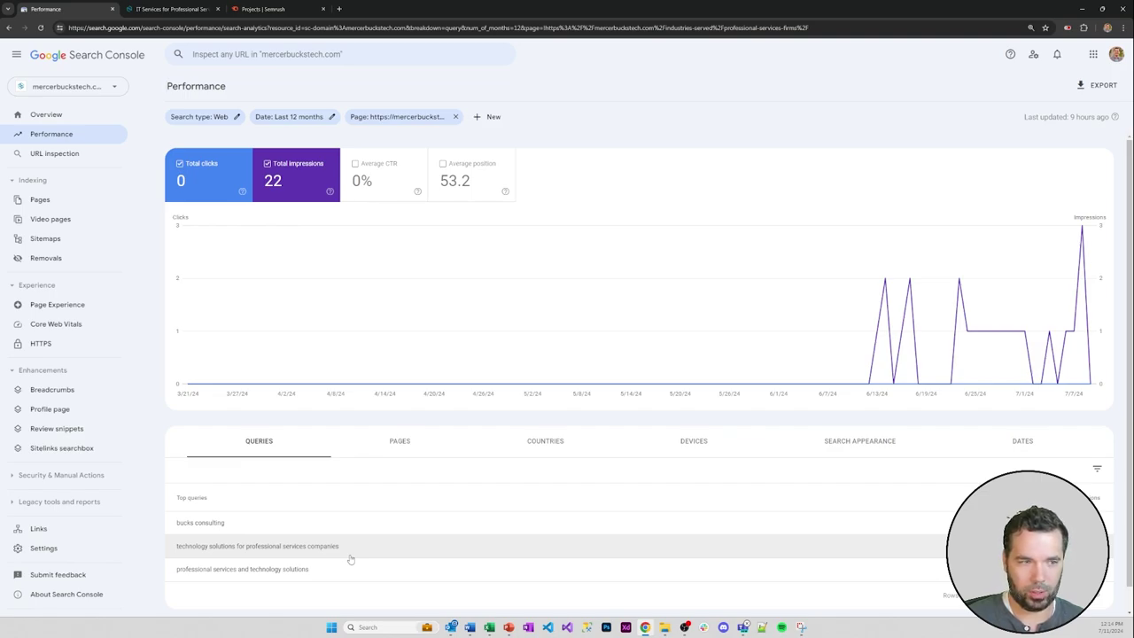
- Switch to Semrush and reopen its projects overview, then return to the website and skim the Professional Services page's content
click(245, 10)
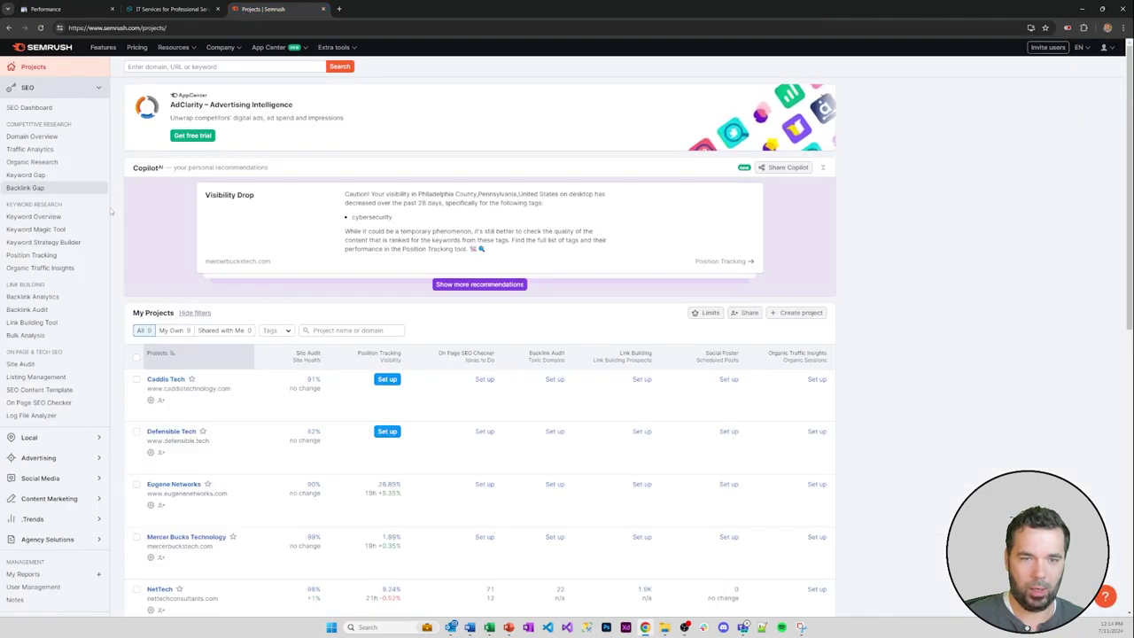
click(60, 51)
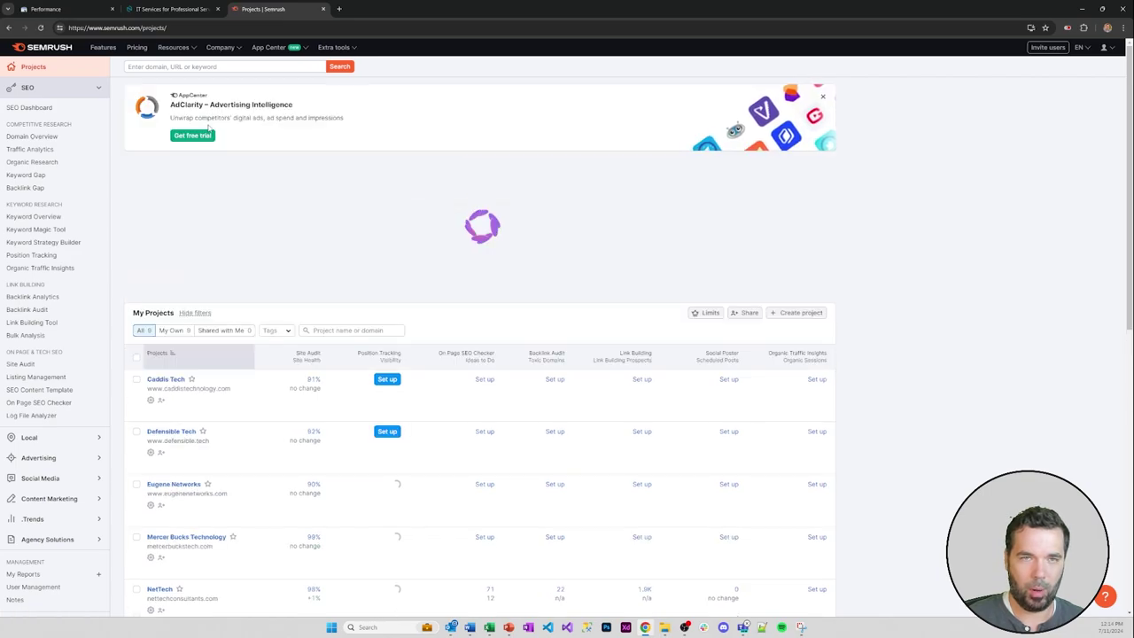
click(173, 8)
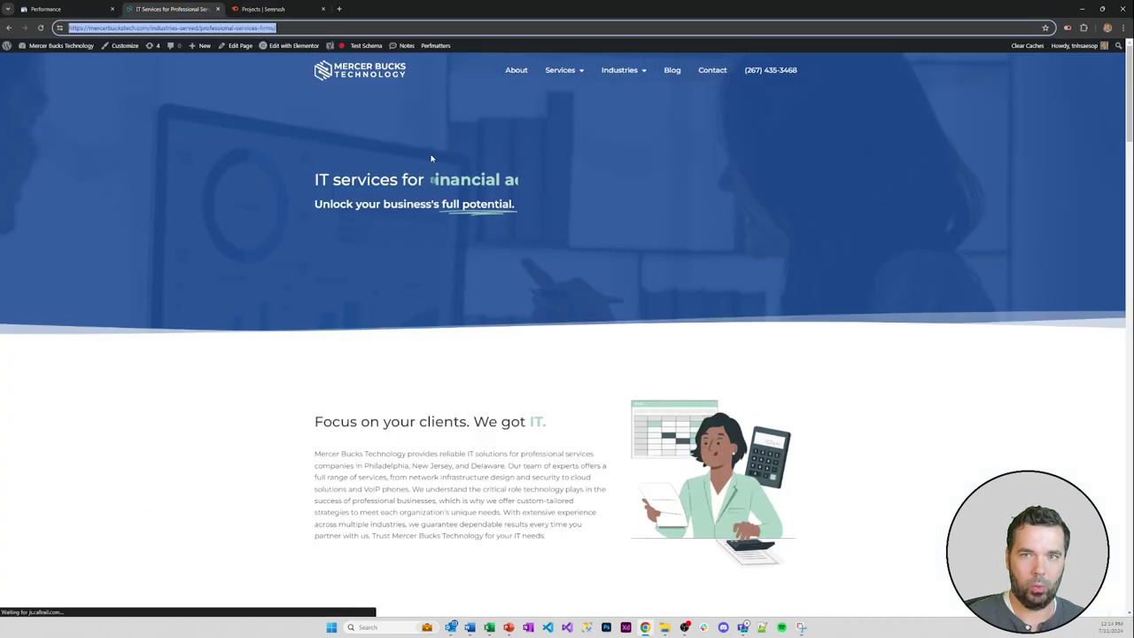
scroll(523, 271, down, 8)
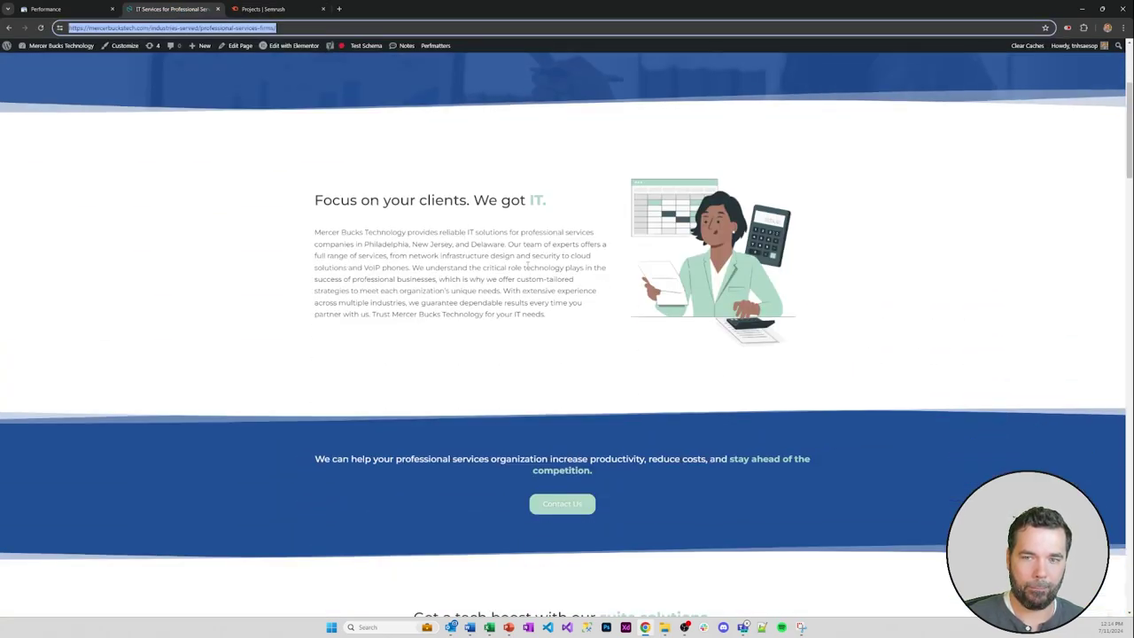
scroll(503, 275, up, 3)
scroll(504, 274, up, 5)
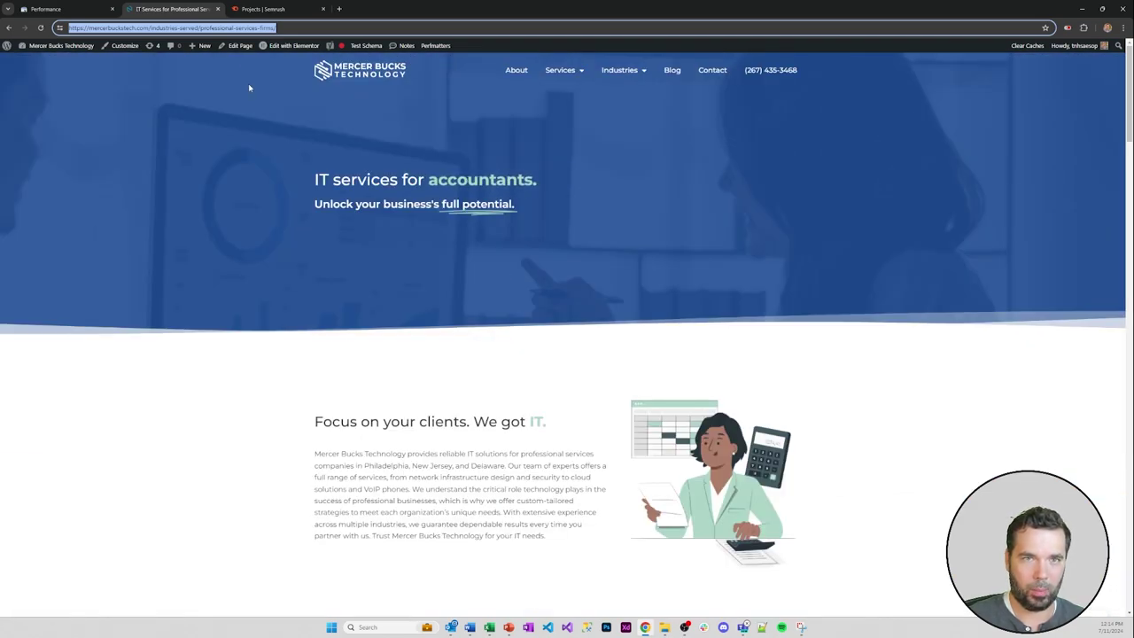
- In Semrush, look up the suggested keyword "it support for professional servics" and list all of its keyword variations
click(253, 11)
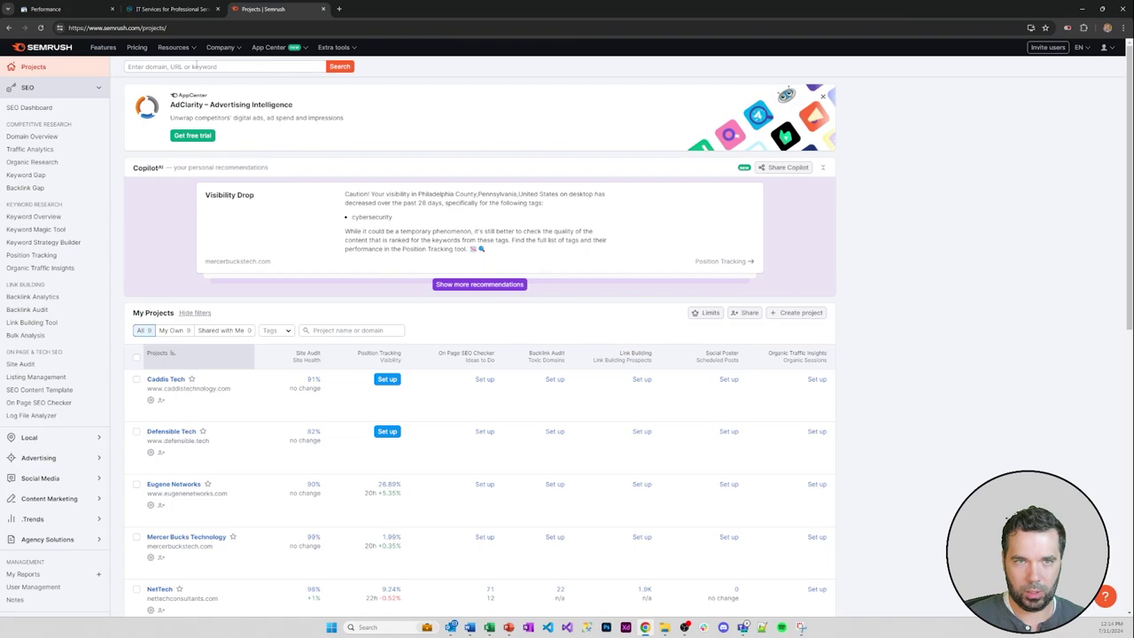
click(196, 66)
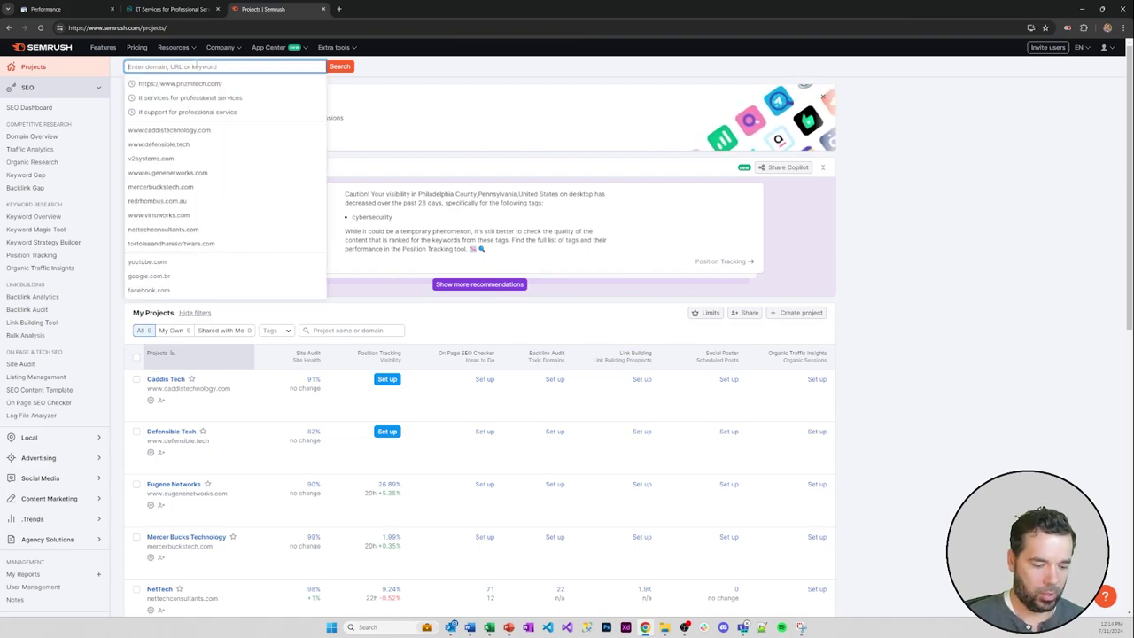
text(it support)
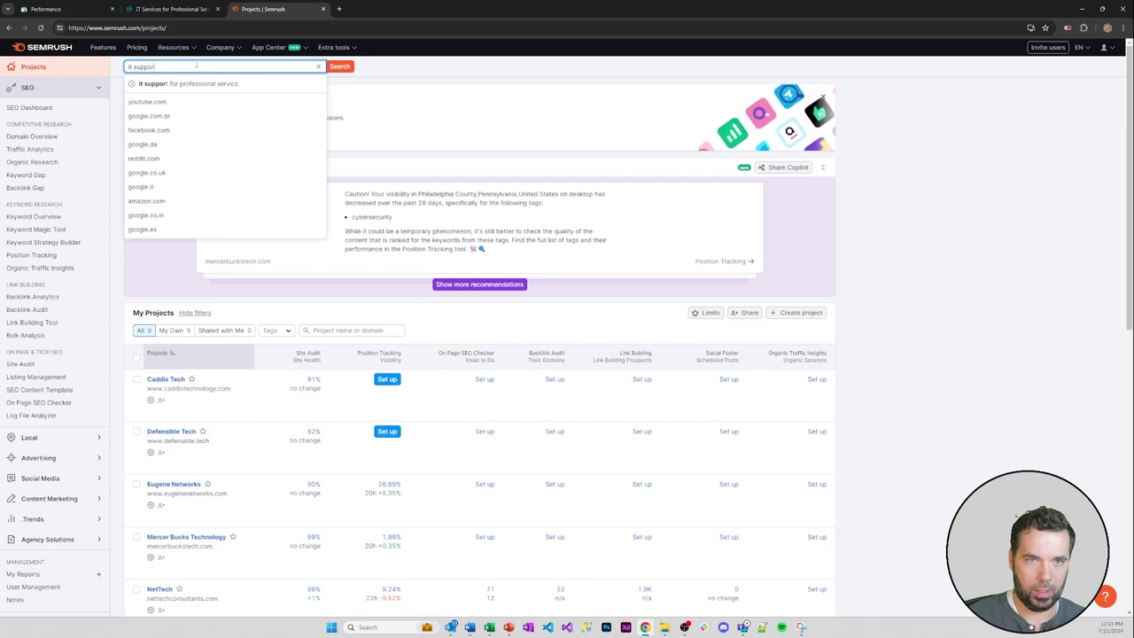
click(210, 83)
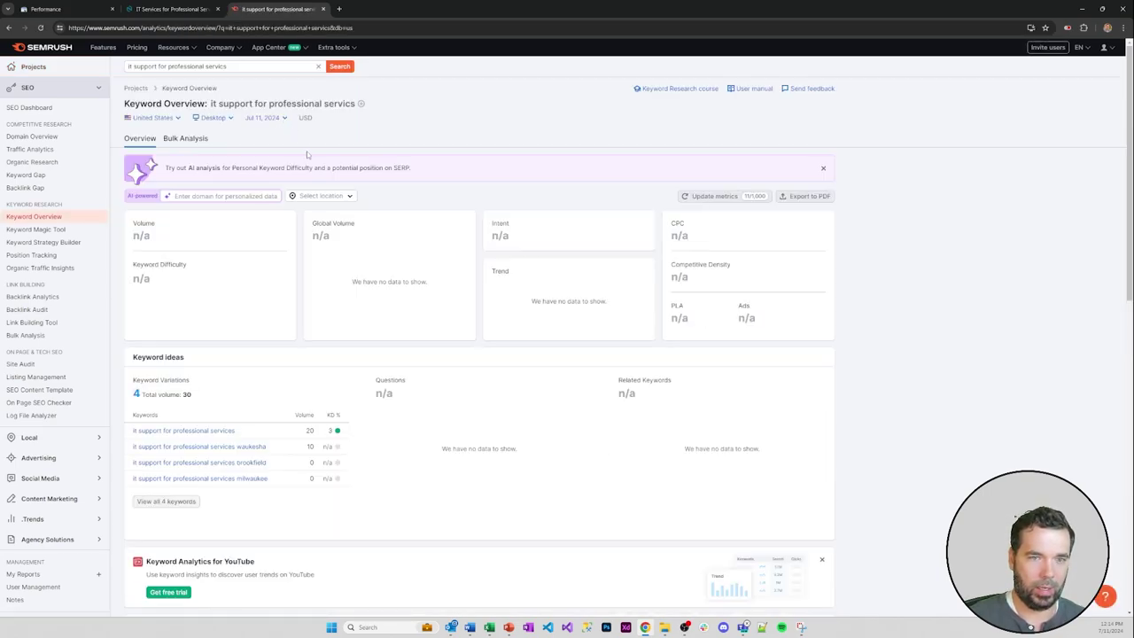
click(193, 501)
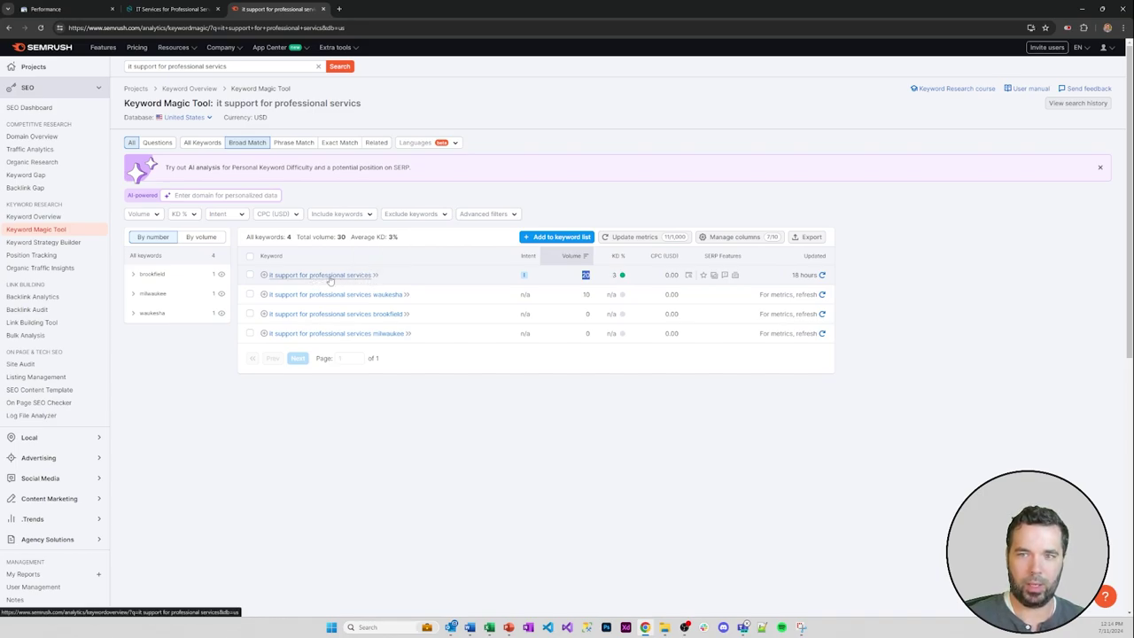
- Change the keyword query to "it services for professional services", correcting the misspelled last word, and search for its variations
click(258, 66)
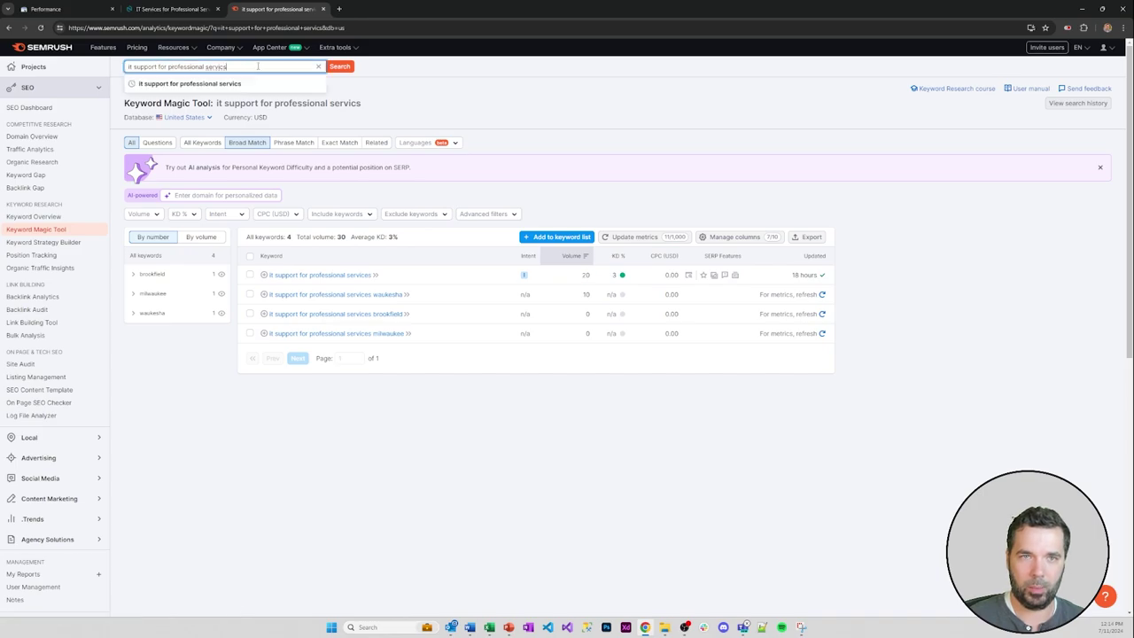
double_click(147, 67)
text(services)
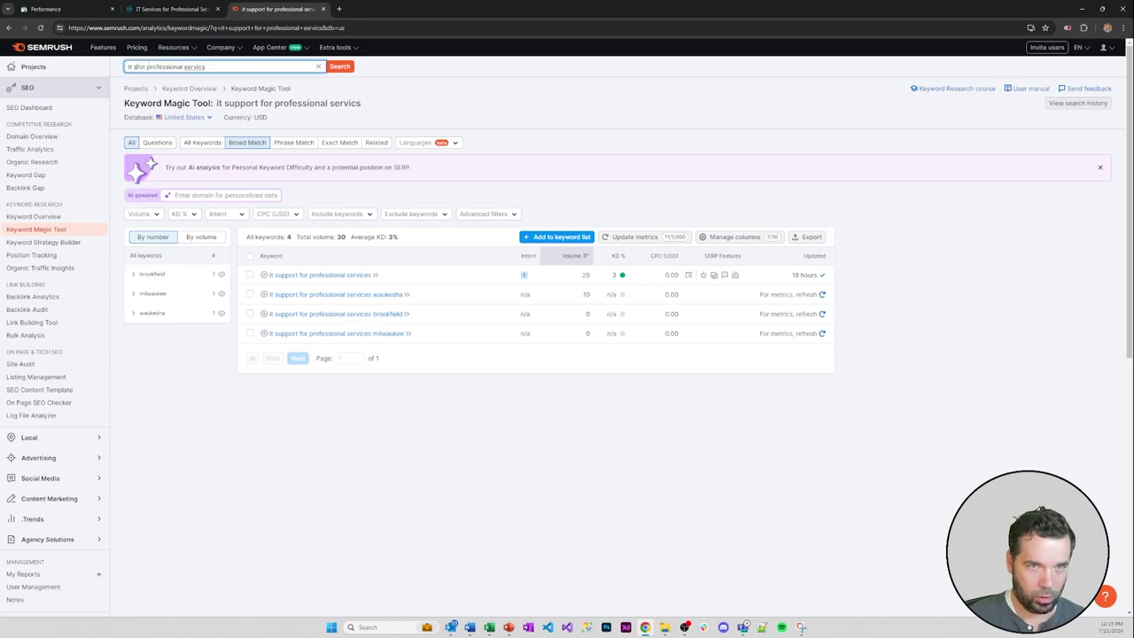
right_click(216, 68)
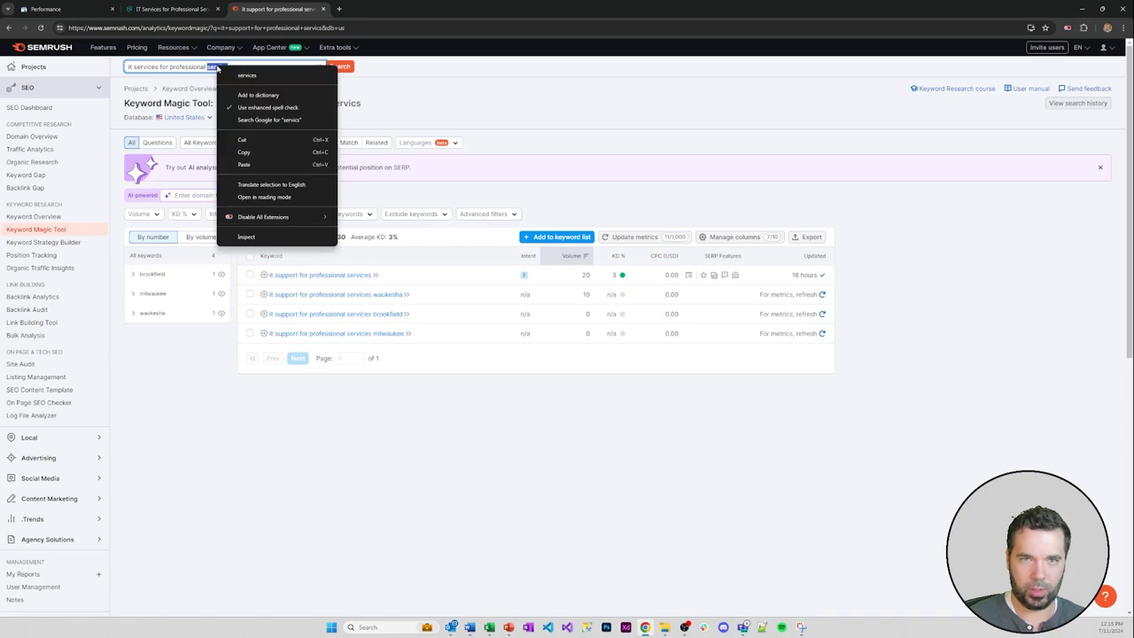
click(243, 75)
click(336, 67)
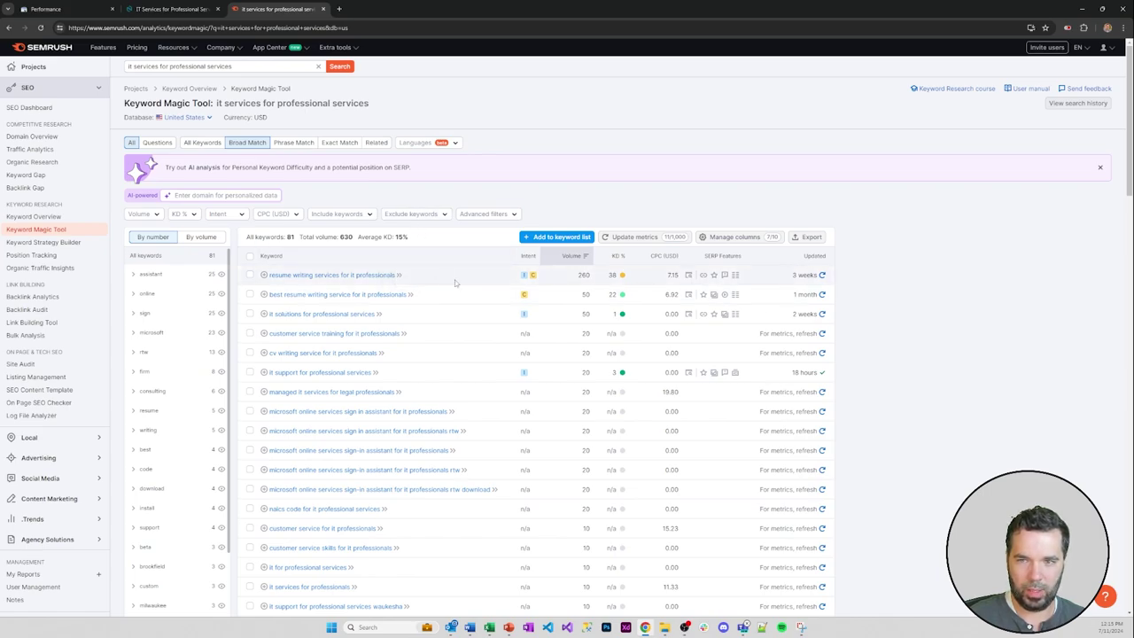
- Examine the search volume and keyword difficulty of the variations listed for "it services for professional services"
scroll(447, 292, down, 1)
scroll(449, 297, down, 3)
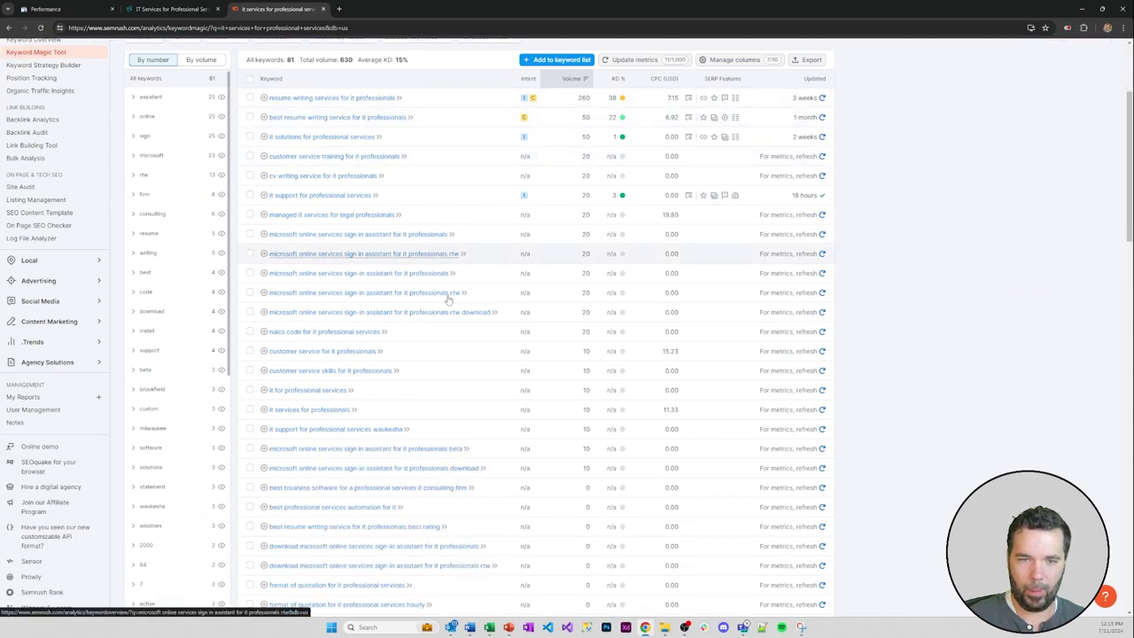
scroll(449, 302, up, 3)
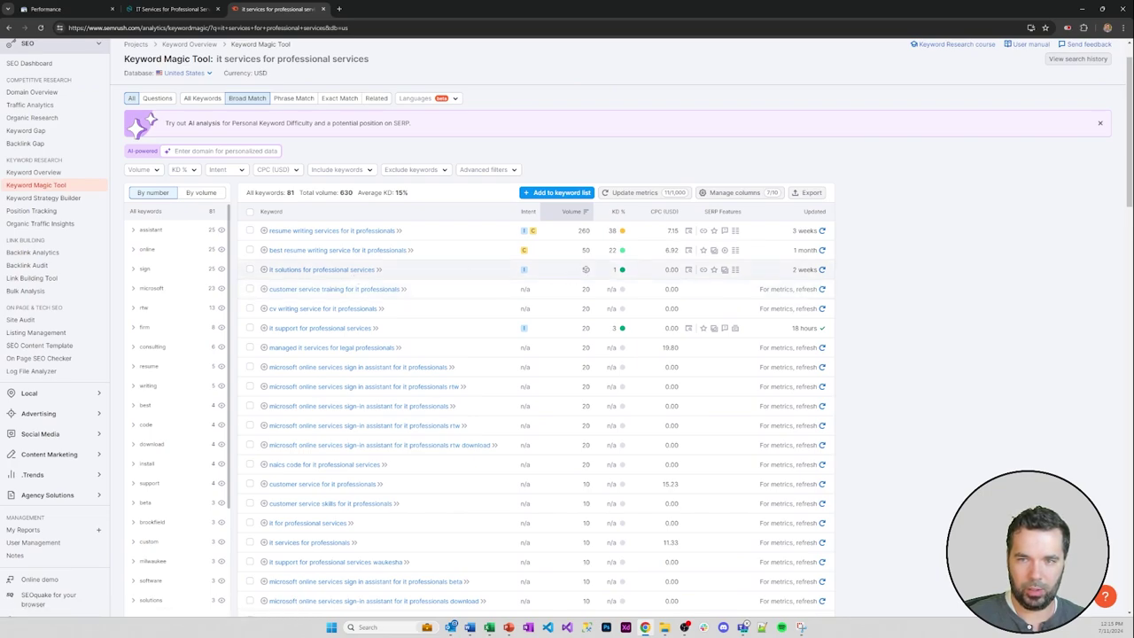
mouse_move(624, 273)
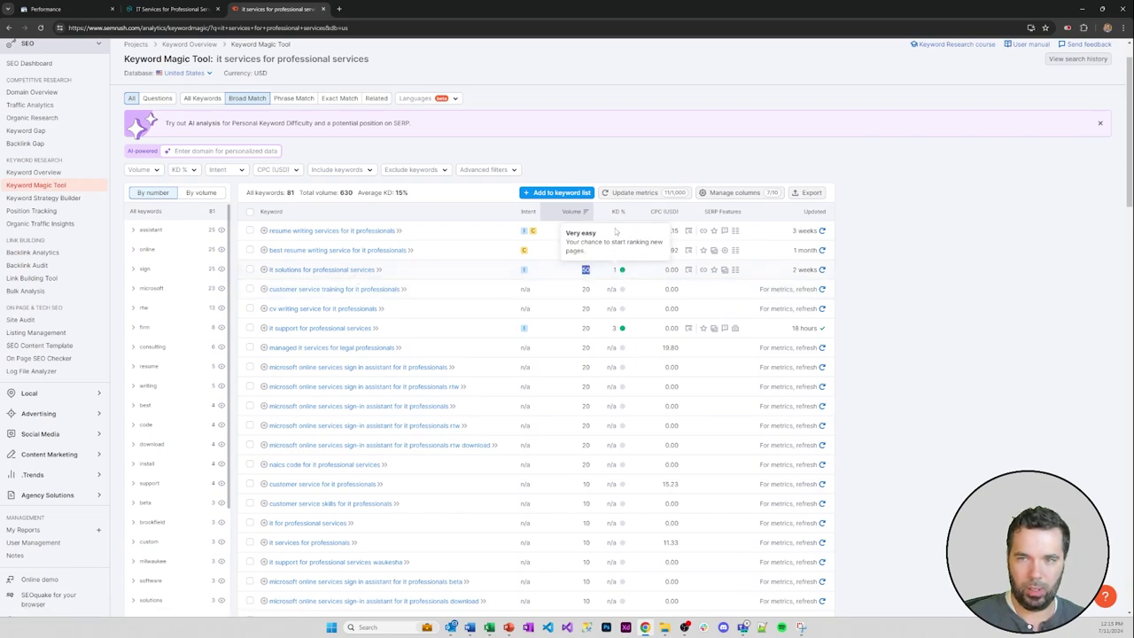
mouse_move(613, 214)
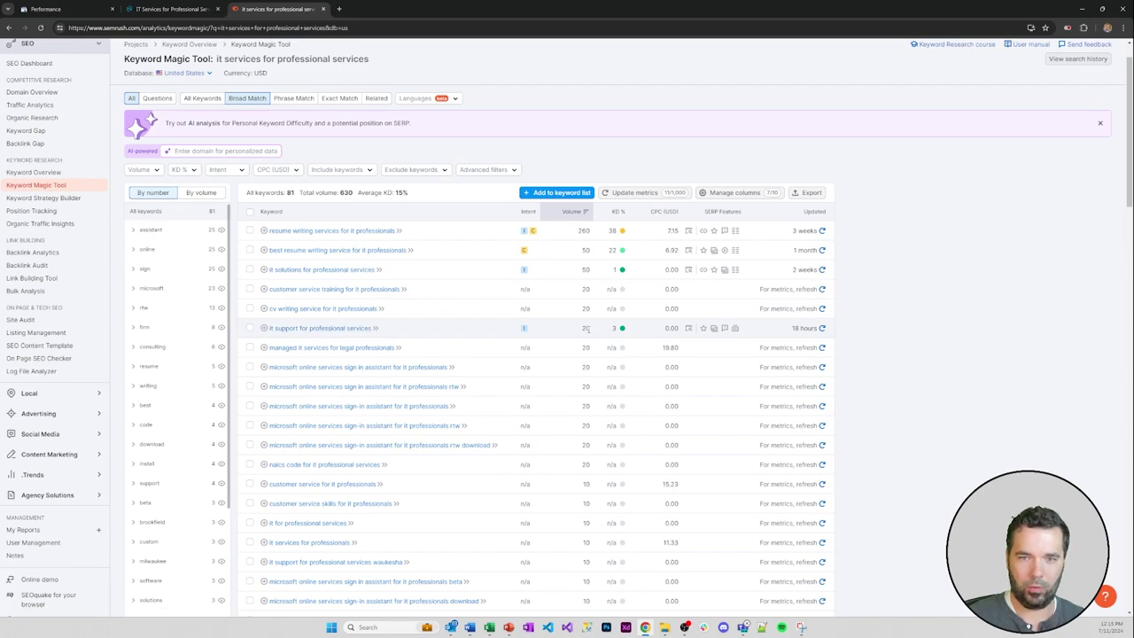
scroll(422, 340, down, 2)
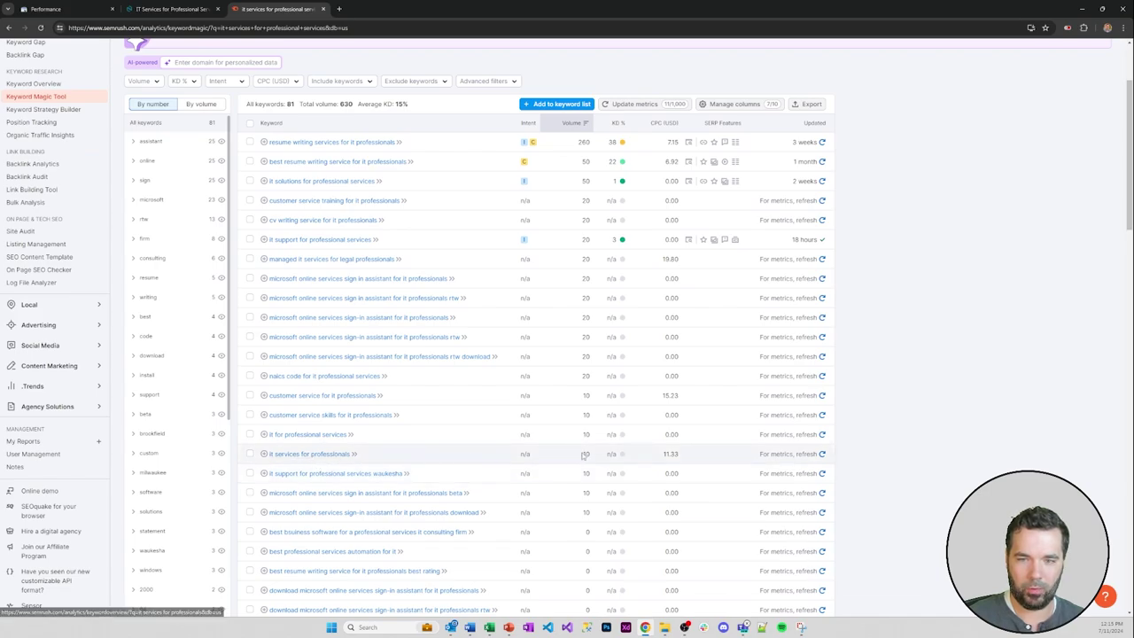
scroll(532, 450, down, 6)
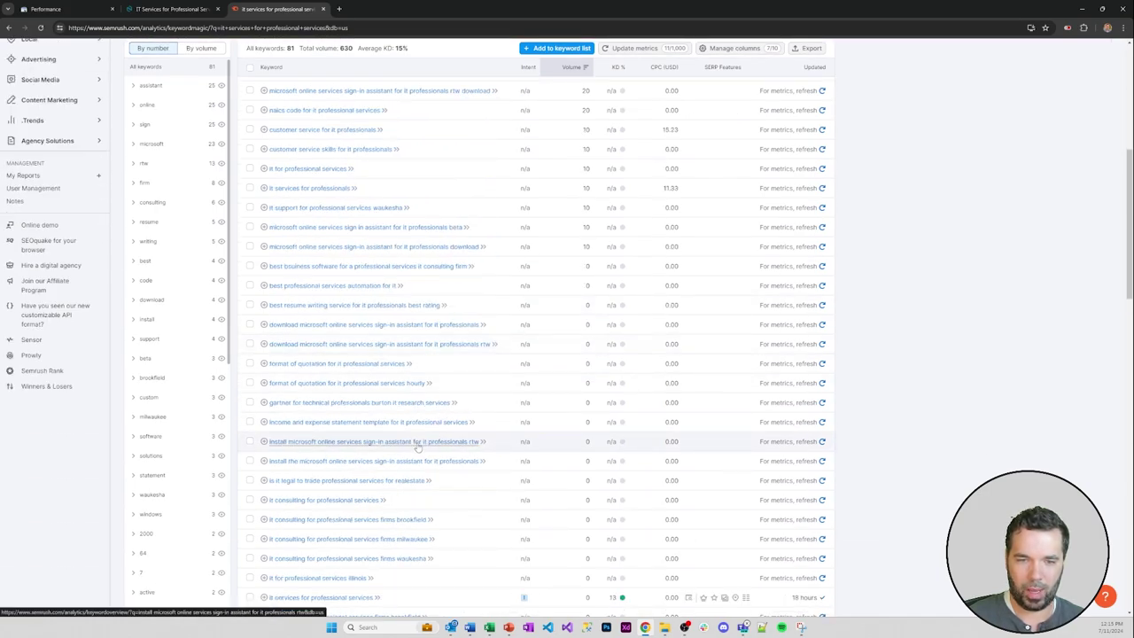
scroll(417, 447, down, 2)
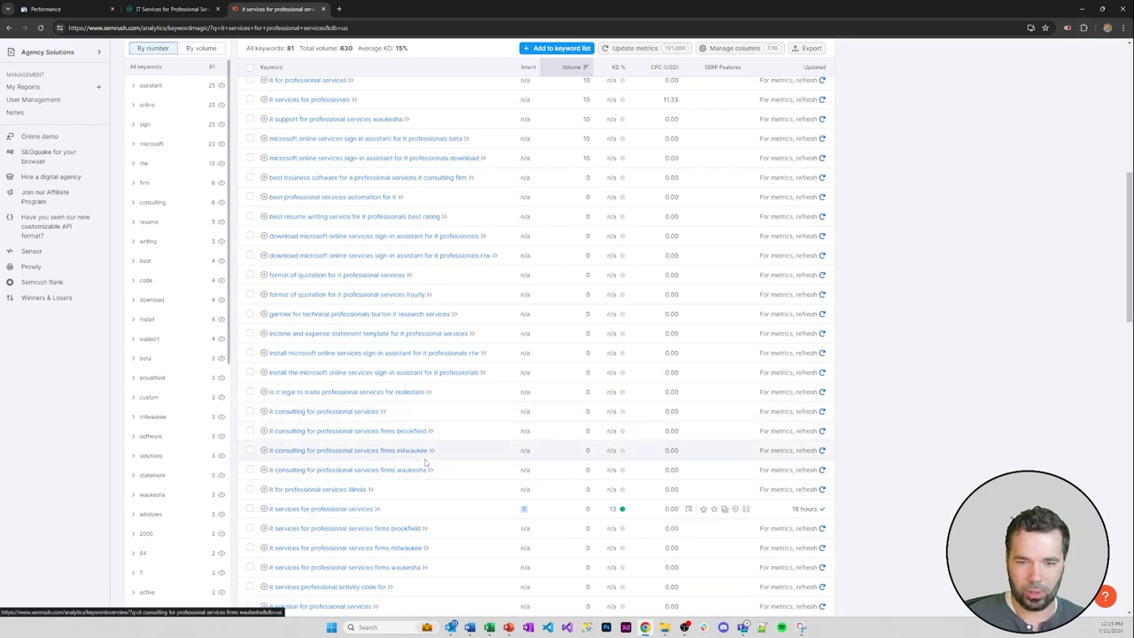
scroll(425, 464, down, 2)
scroll(379, 361, down, 4)
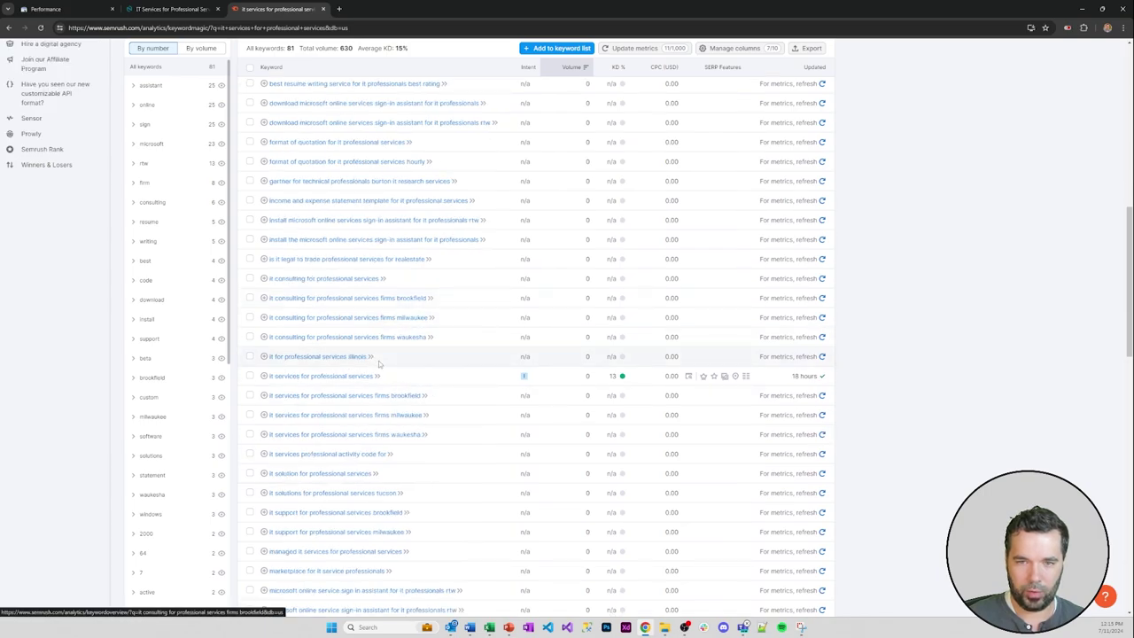
- Copy the listed keyword "it solutions for professional services" and search for its variations in place of the present query
scroll(452, 405, up, 8)
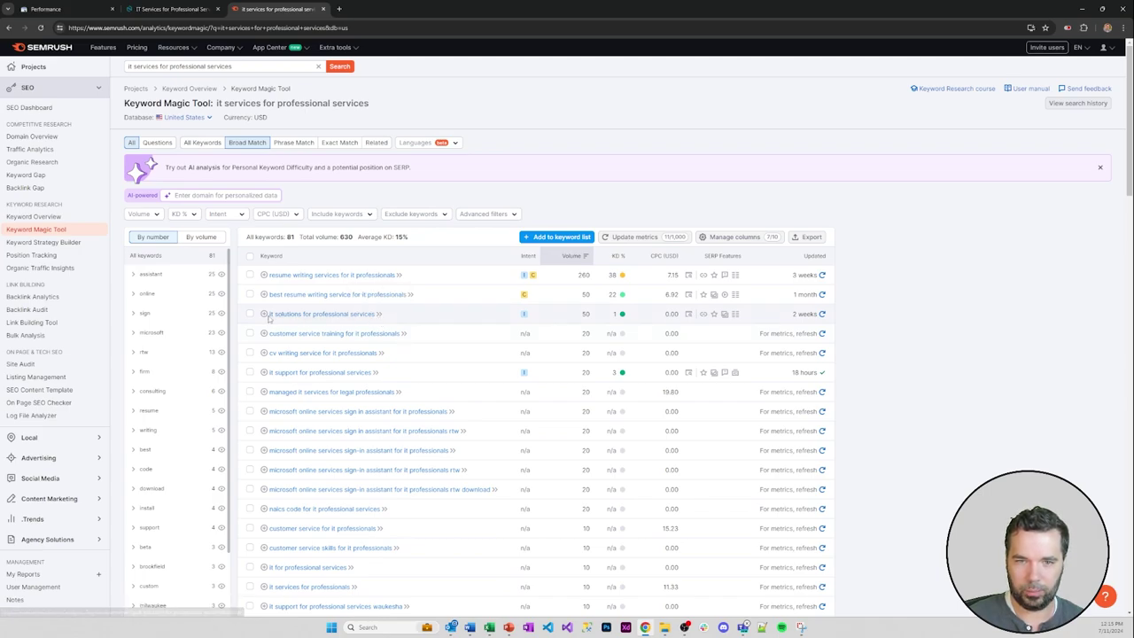
drag(276, 316, 376, 315)
key(ctrl+c)
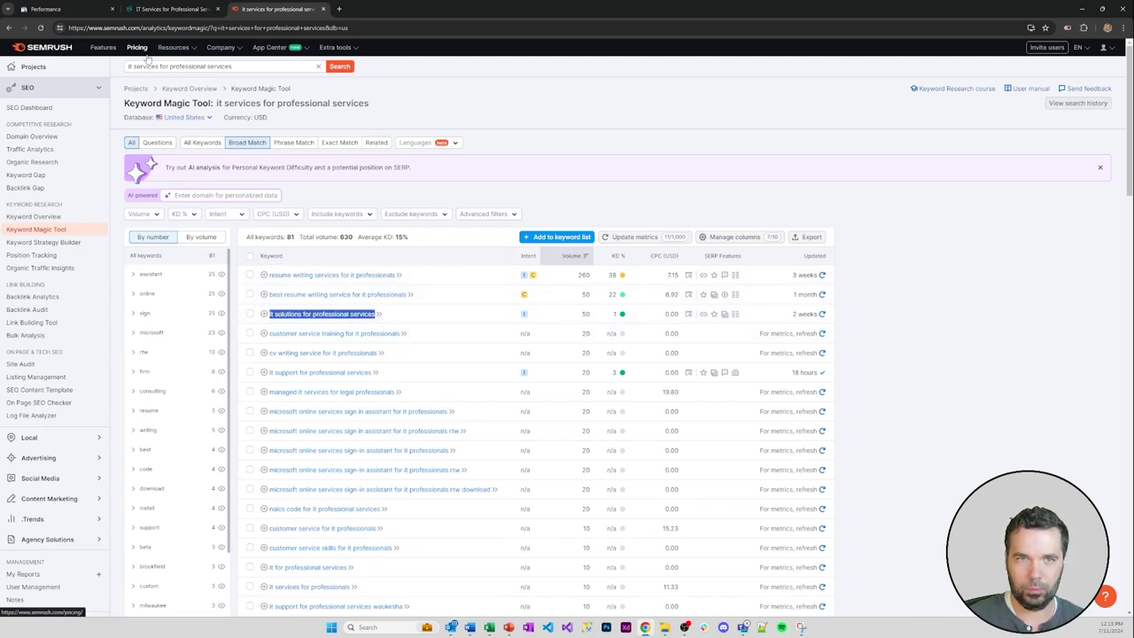
click(206, 67)
key(ctrl+a)
key(ctrl+v)
key(Return)
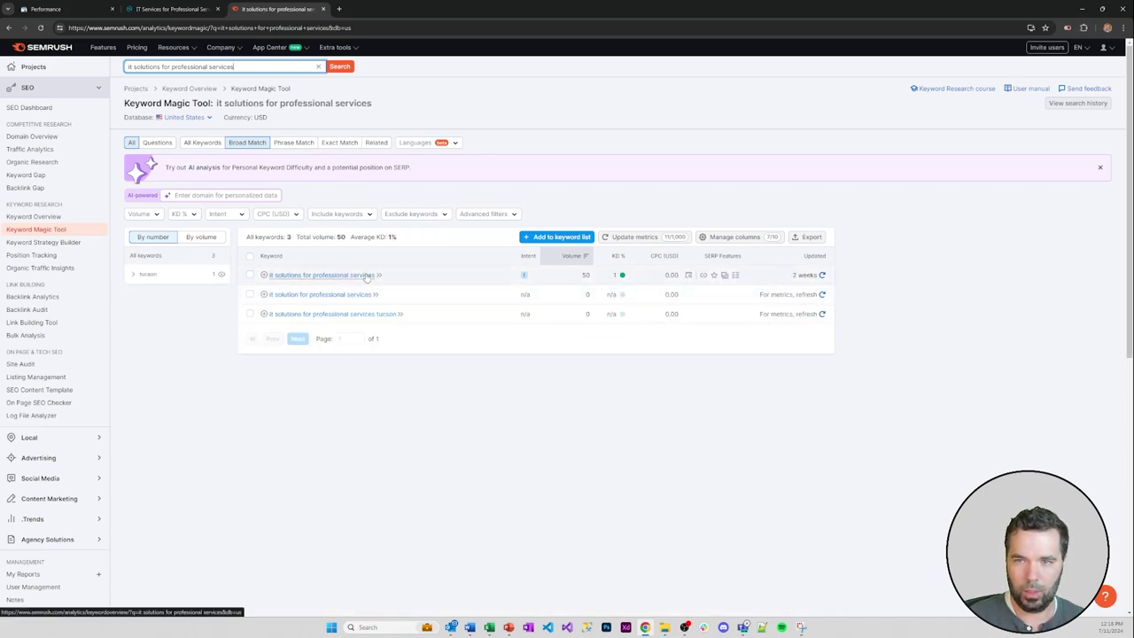
- Change the keyword query to "managed it for professional services", correcting the misspelled first word, and search for its variations
click(164, 67)
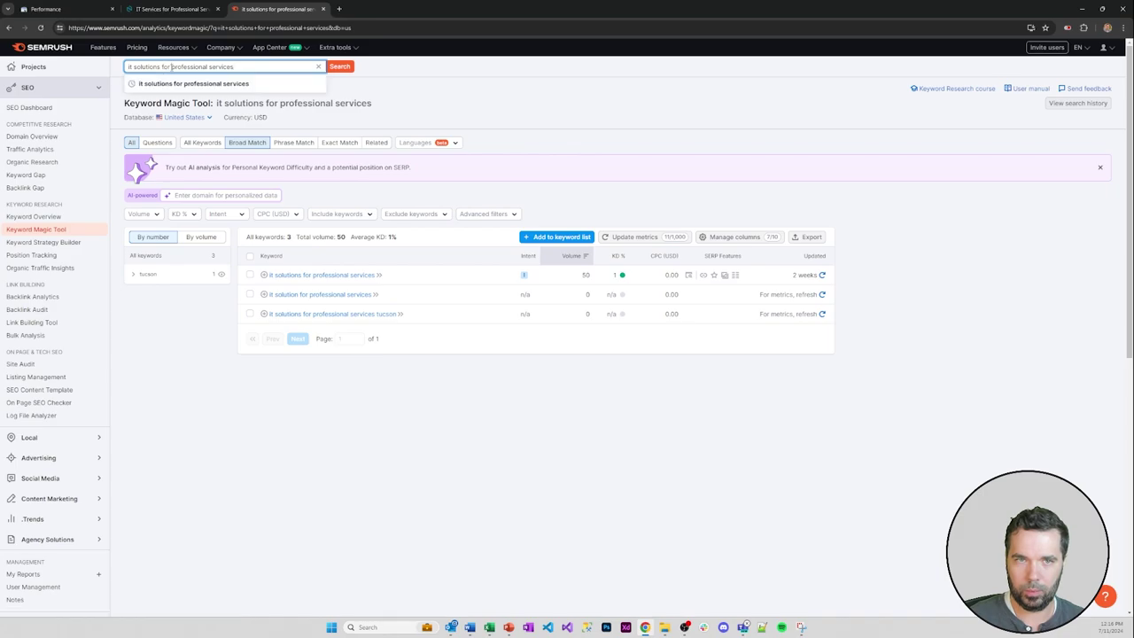
drag(162, 68, 103, 70)
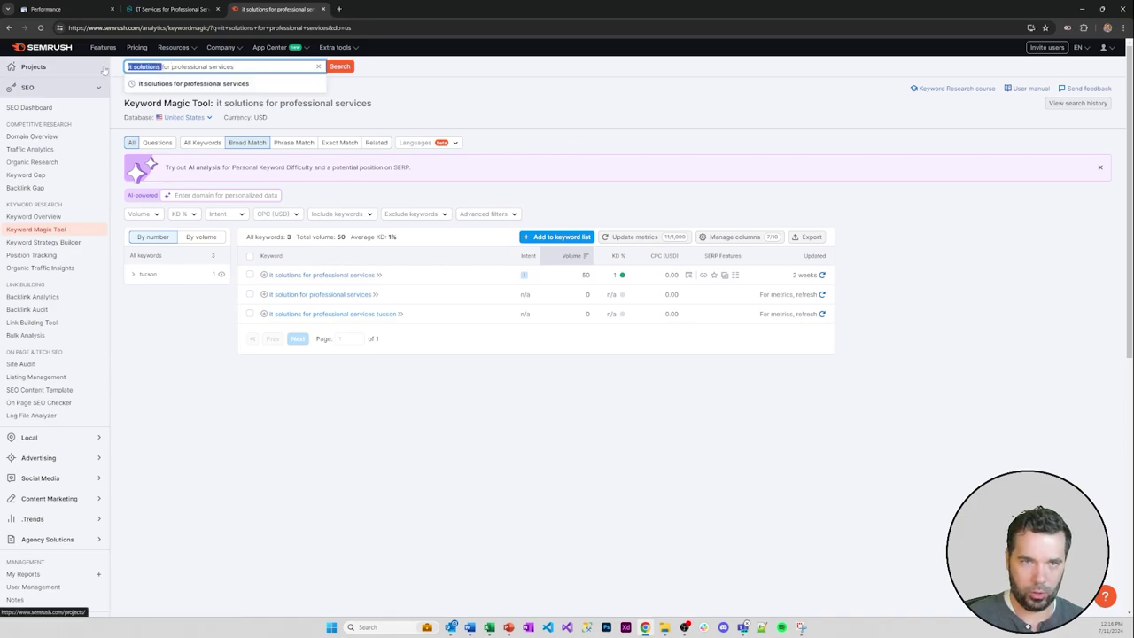
text(managed it)
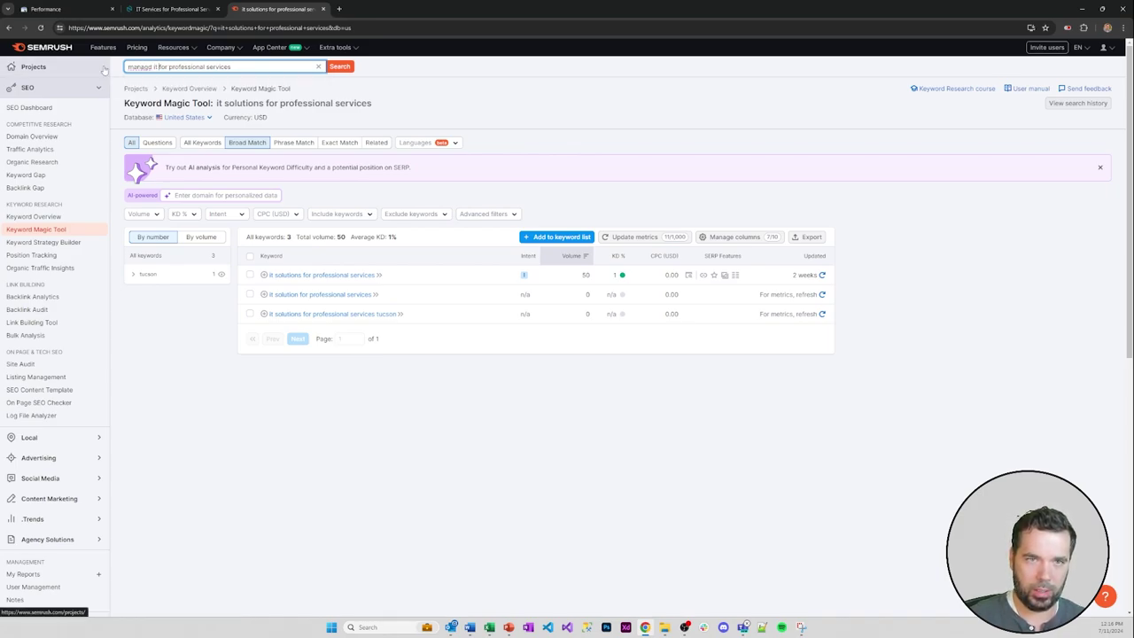
key(Return)
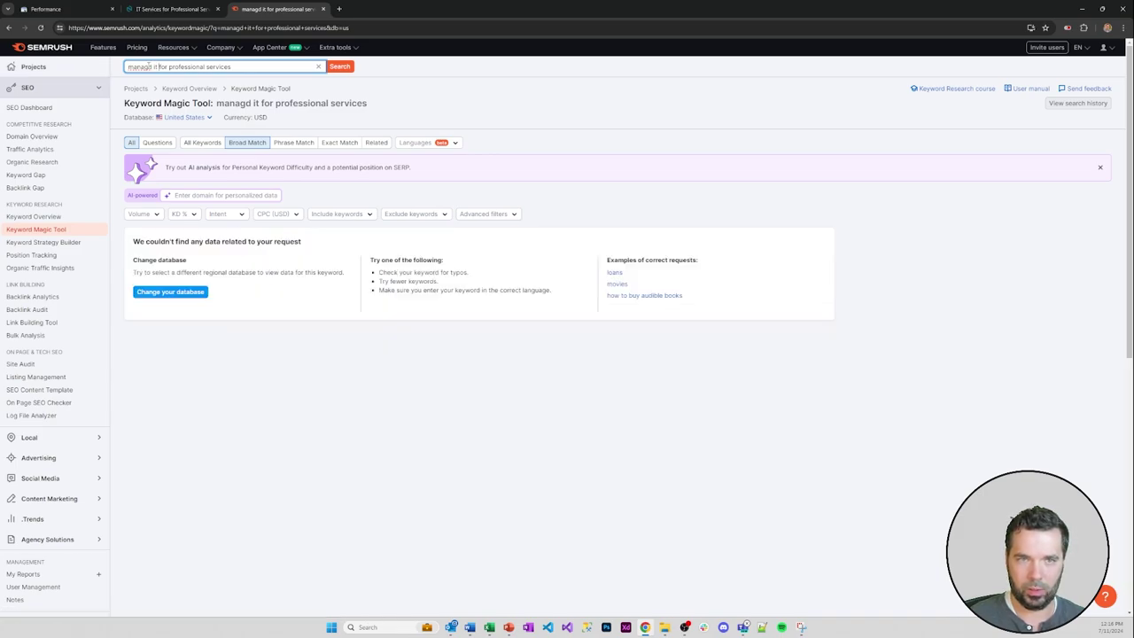
right_click(147, 67)
click(175, 78)
click(340, 68)
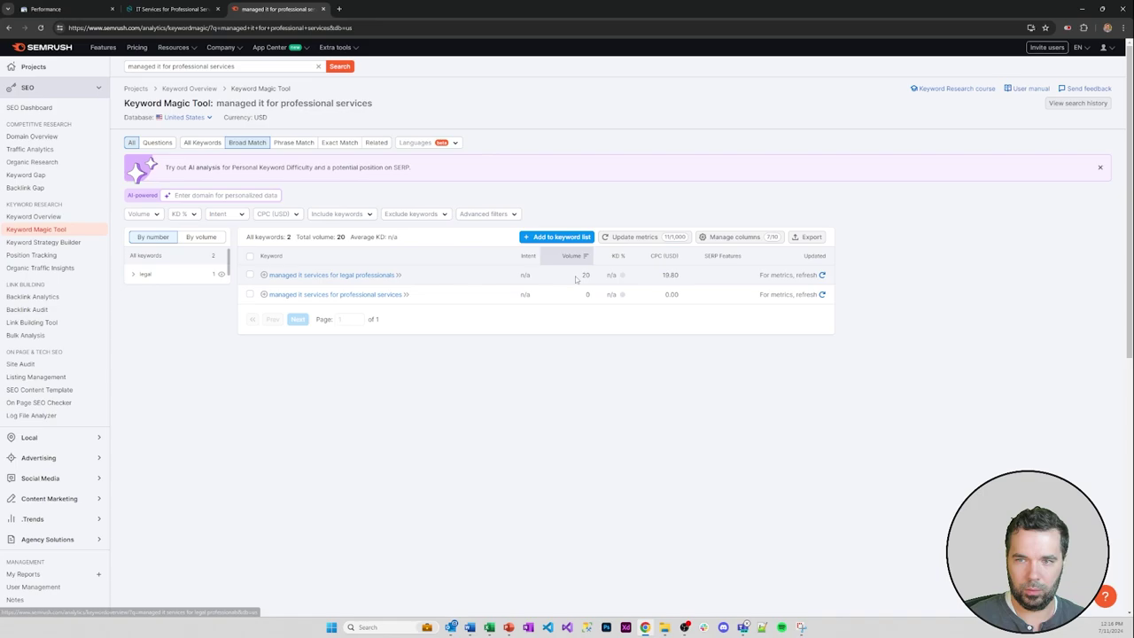
- Refresh the metrics of both managed IT services keywords and check the search volume of the legal professionals one
click(823, 275)
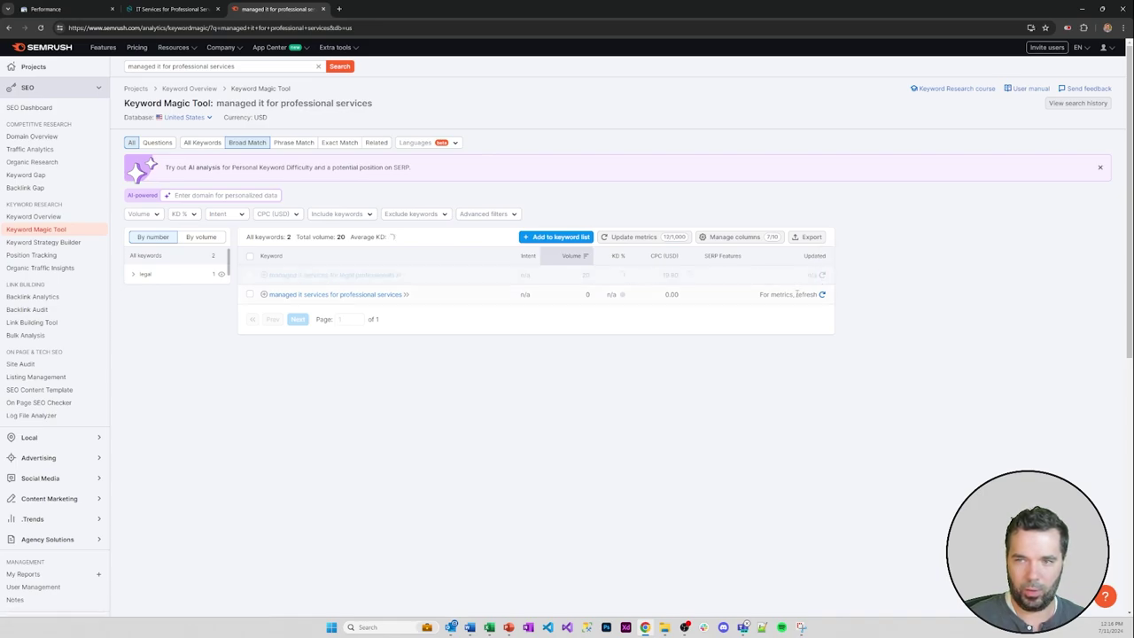
click(822, 295)
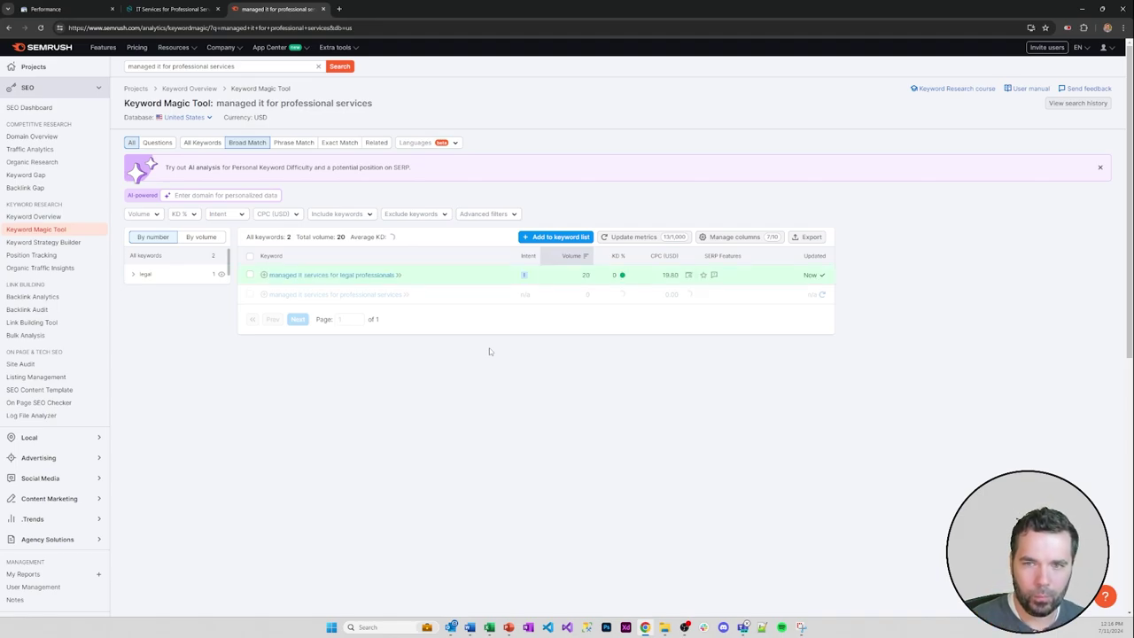
double_click(585, 275)
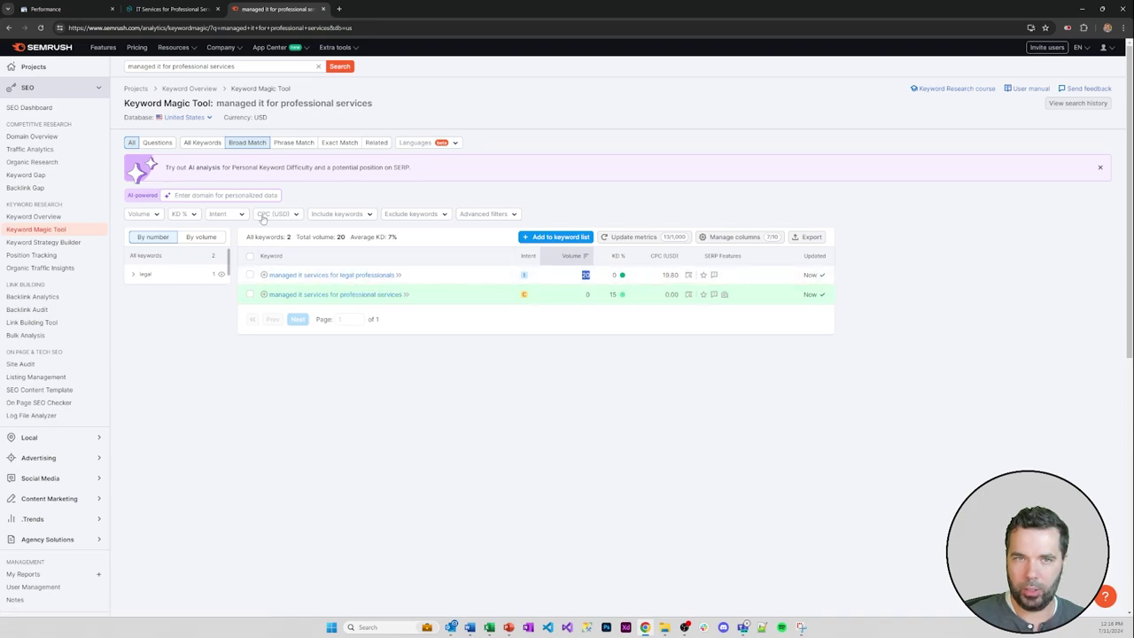
- Go back through the previous keyword searches to the keyword overview for "it support for professional servics"
click(9, 28)
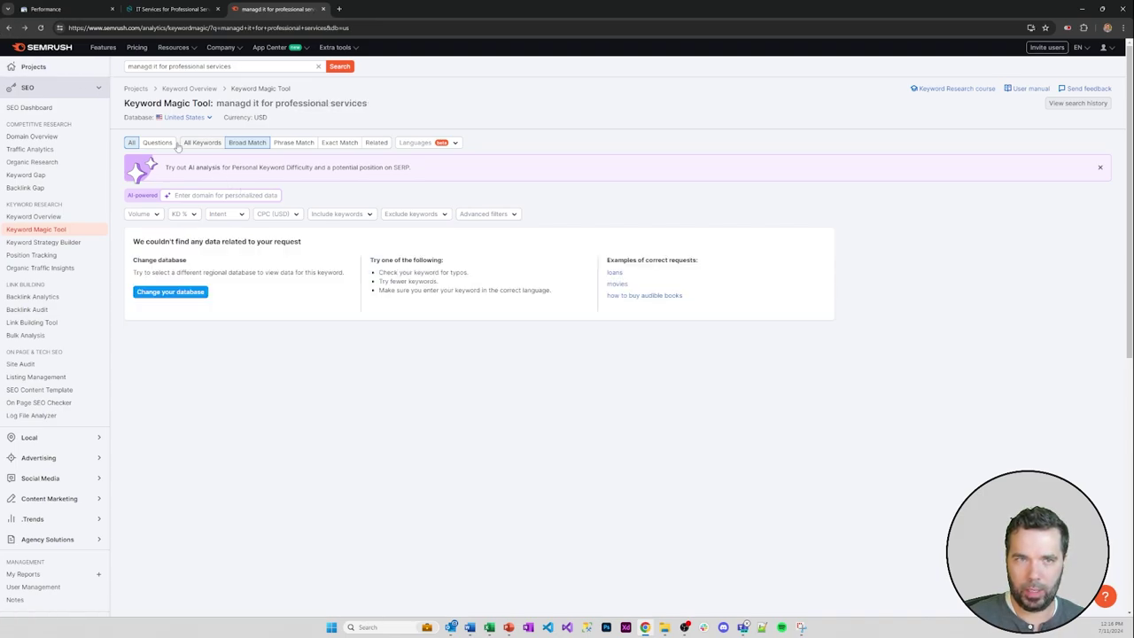
click(8, 28)
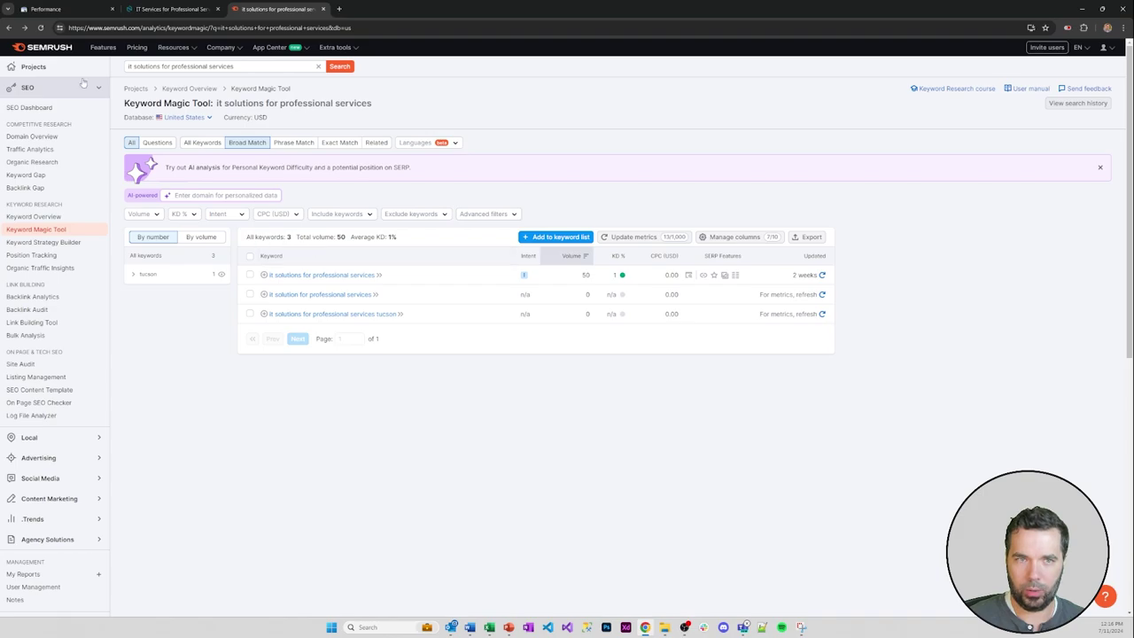
click(9, 28)
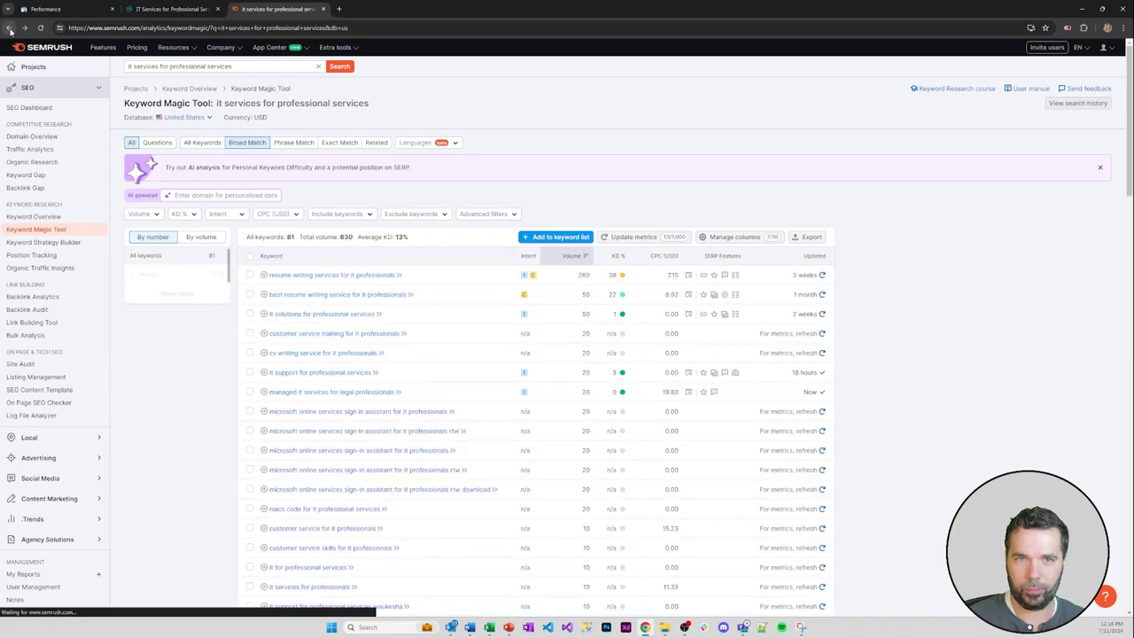
click(9, 27)
click(9, 28)
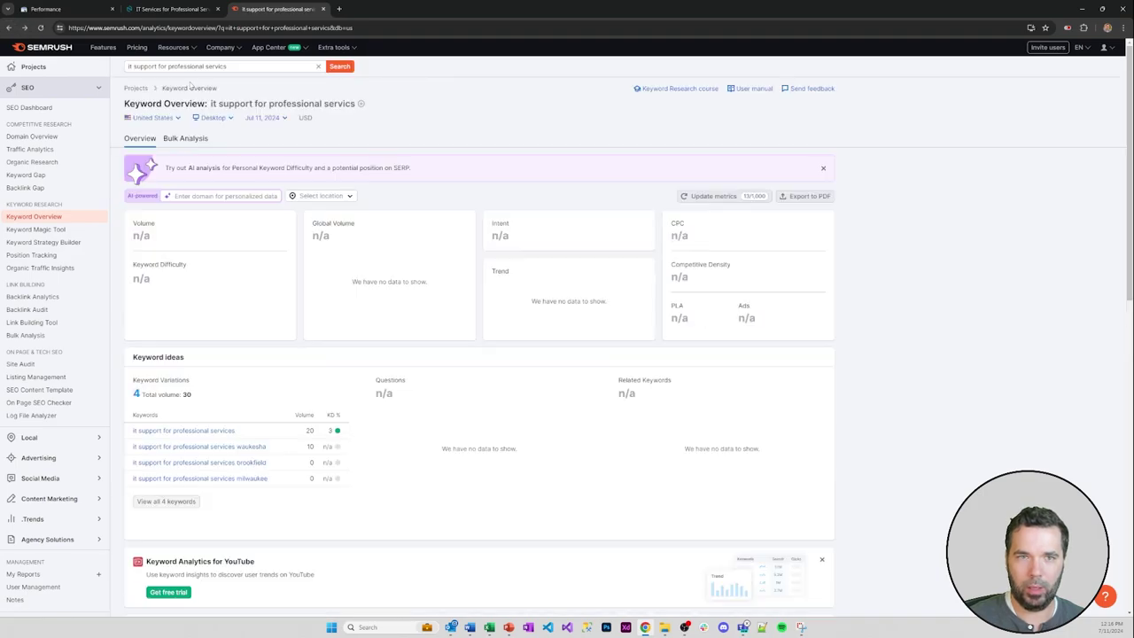
- Look up the overview of "it solutions for professional services", correcting the misspelled last word, and list all of its keyword variations
double_click(145, 66)
text(solutions)
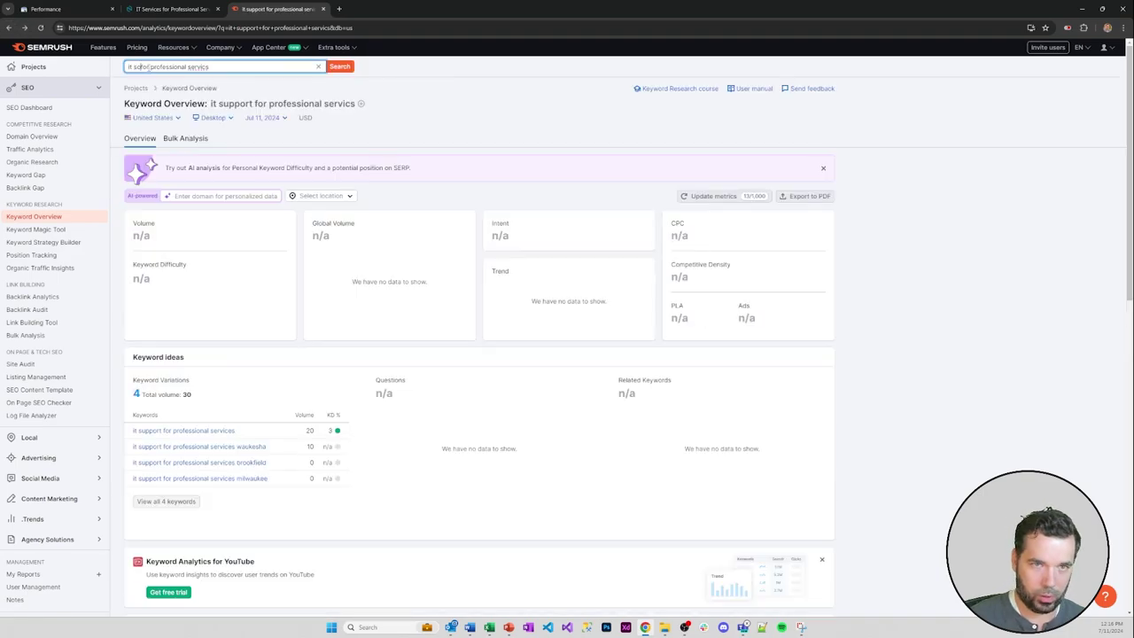
right_click(212, 67)
click(244, 78)
click(339, 66)
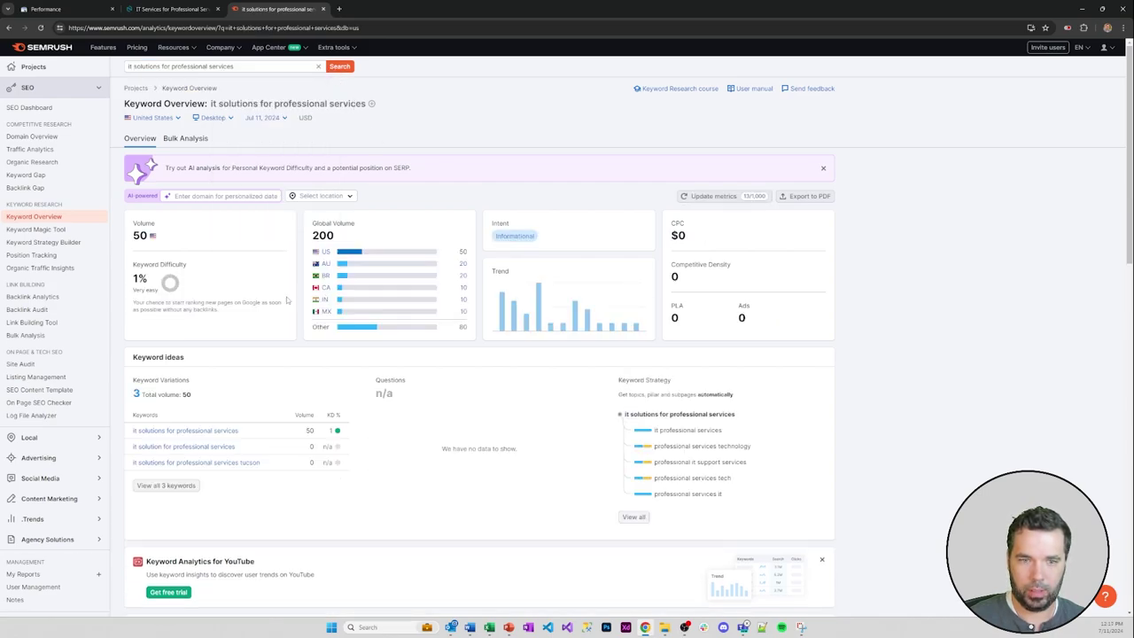
click(173, 485)
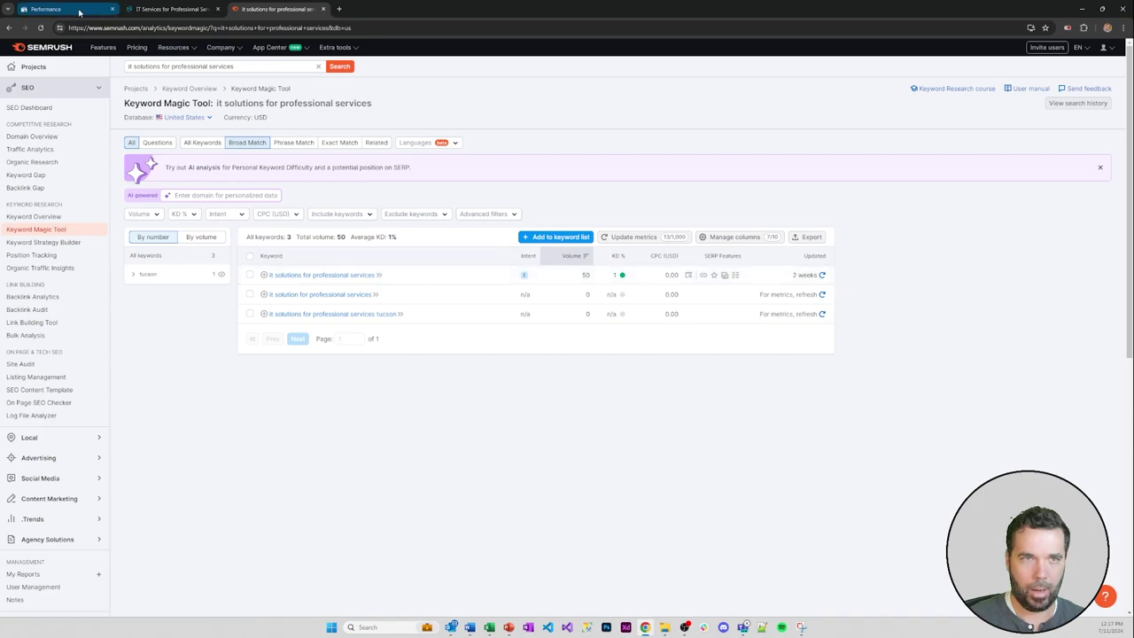
- Switch to the website's Professional Services page, open it in the WordPress editor and review its Yoast SEO title, slug and meta description
click(183, 10)
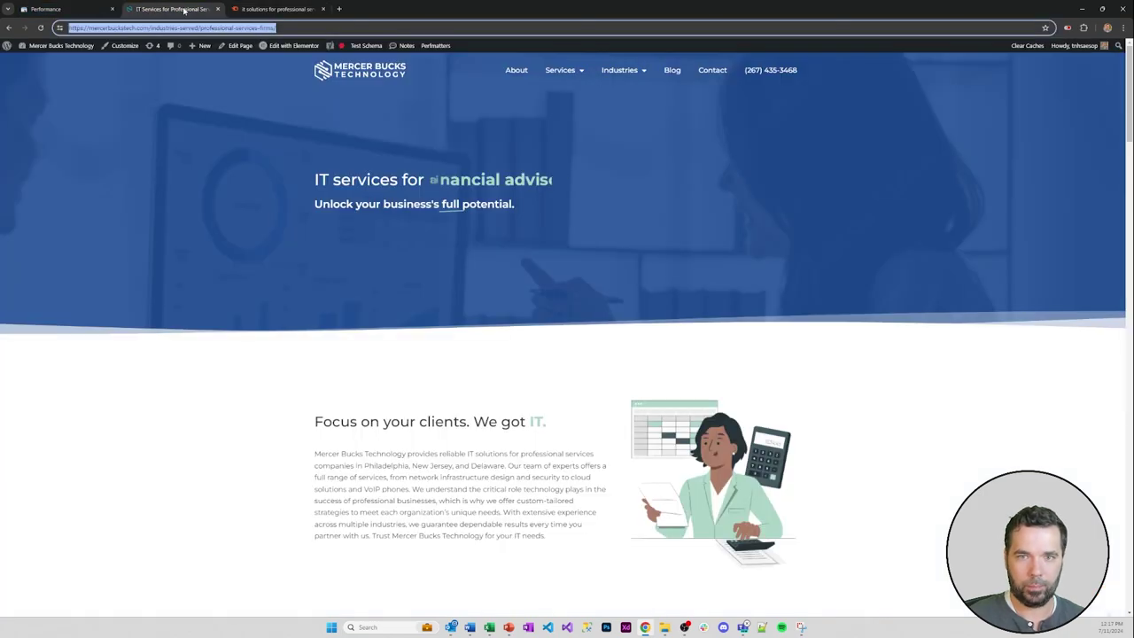
click(253, 124)
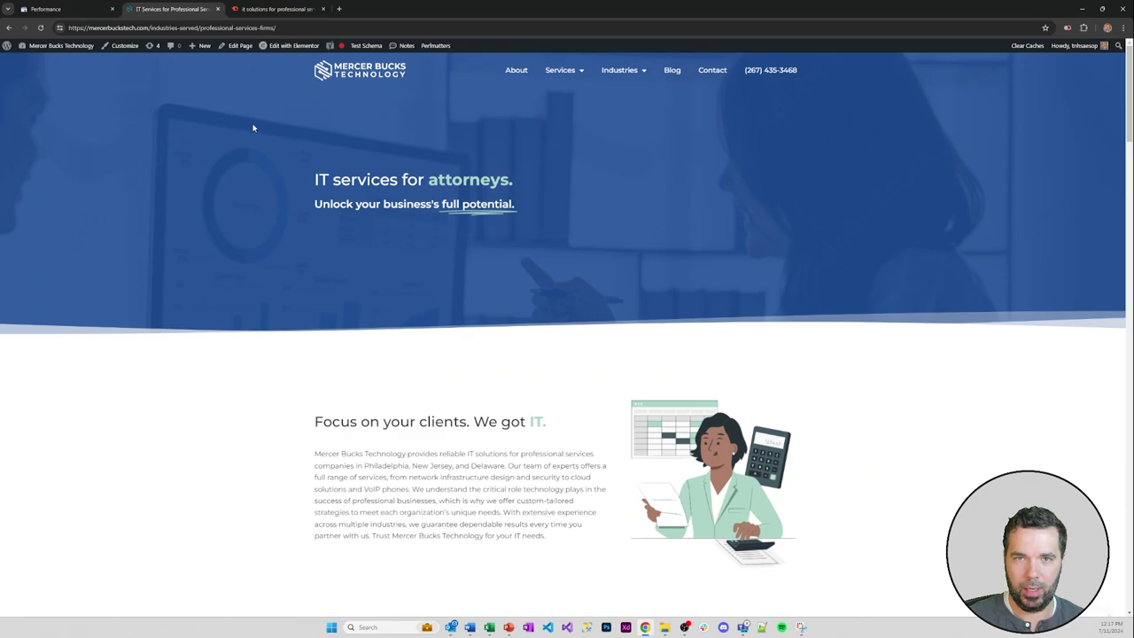
click(246, 51)
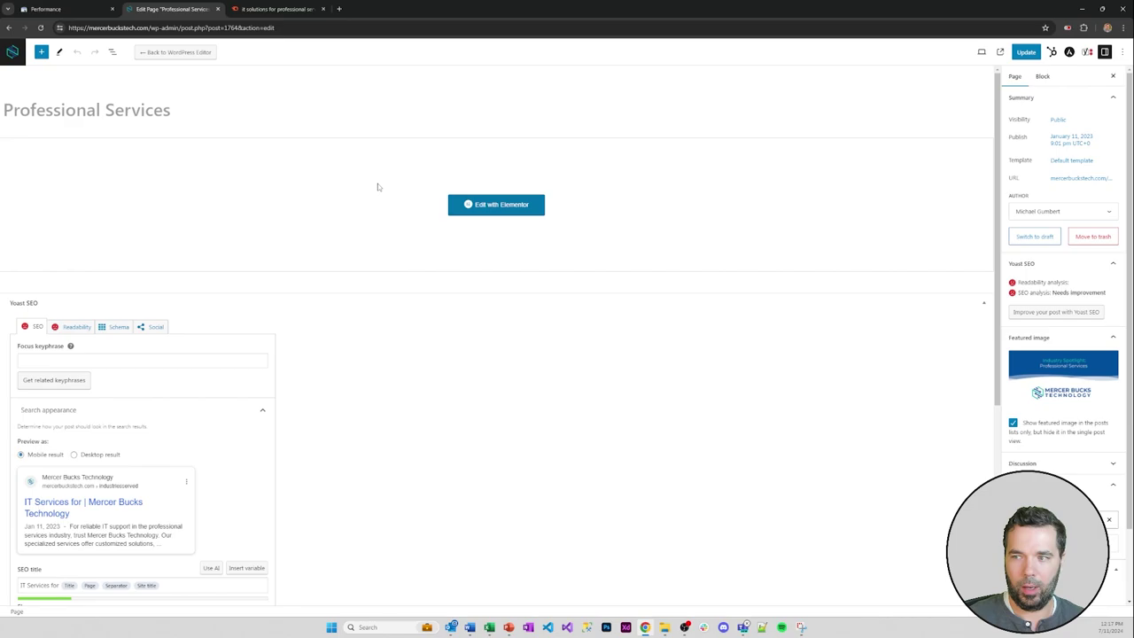
scroll(377, 184, down, 3)
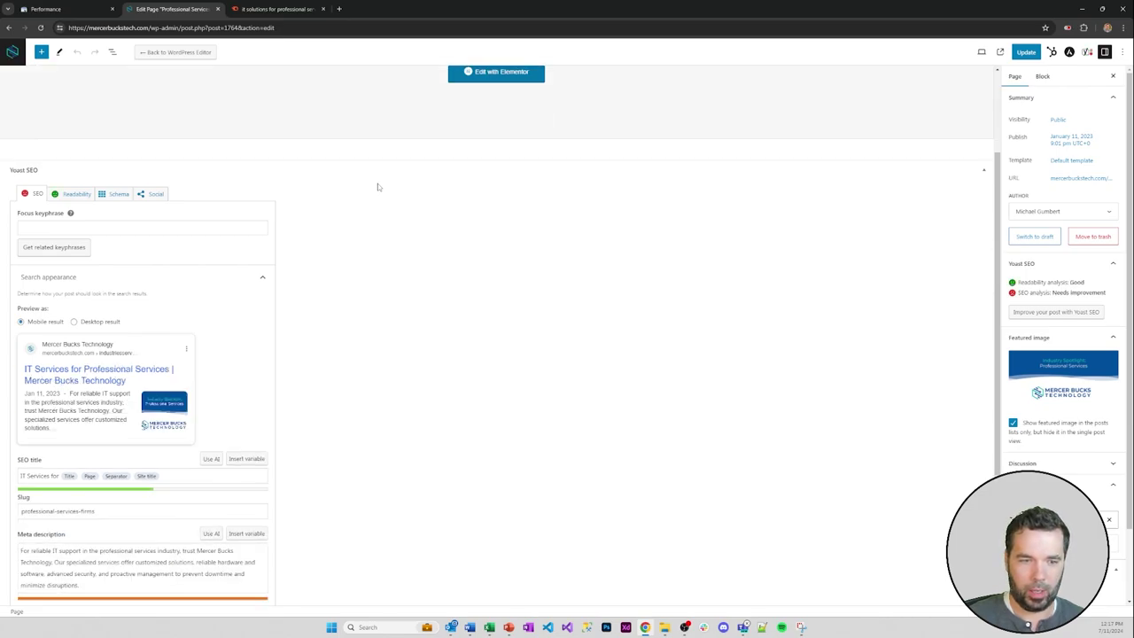
scroll(701, 266, down, 1)
scroll(602, 277, up, 1)
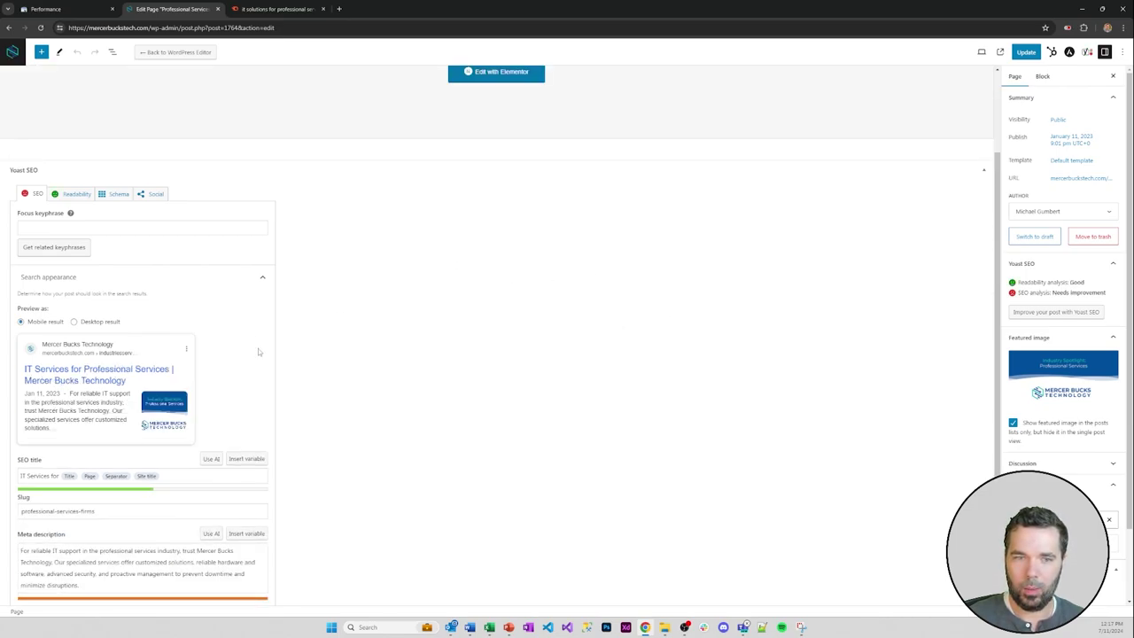
- Open the Professional Services featured image in the media library, copy its file URL and view the image in a new browser tab
mouse_move(1077, 372)
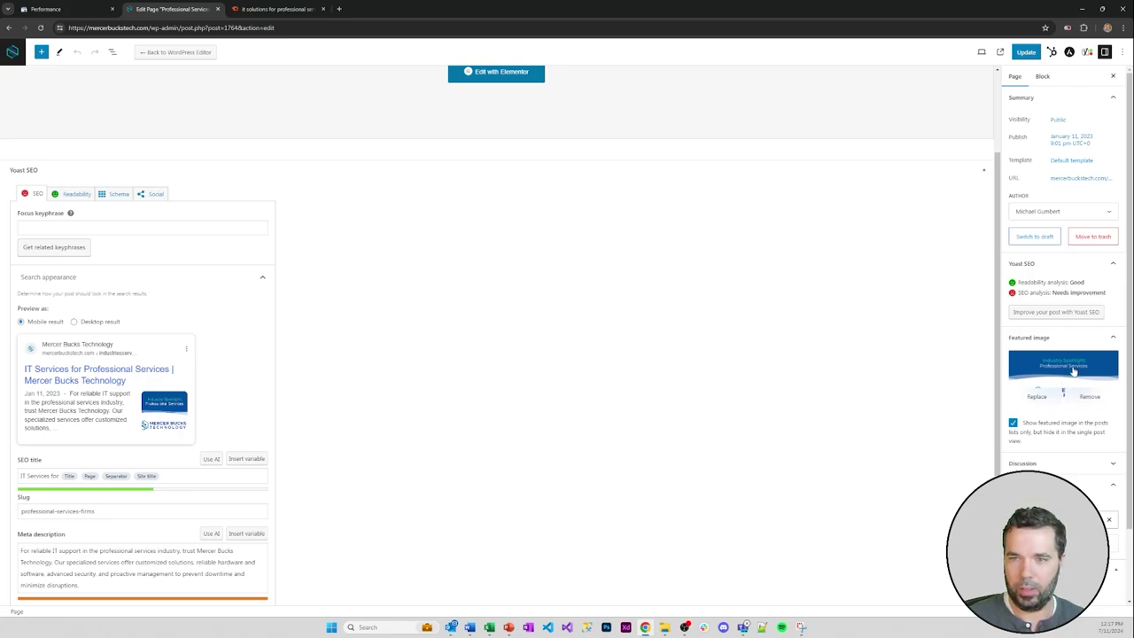
click(1074, 371)
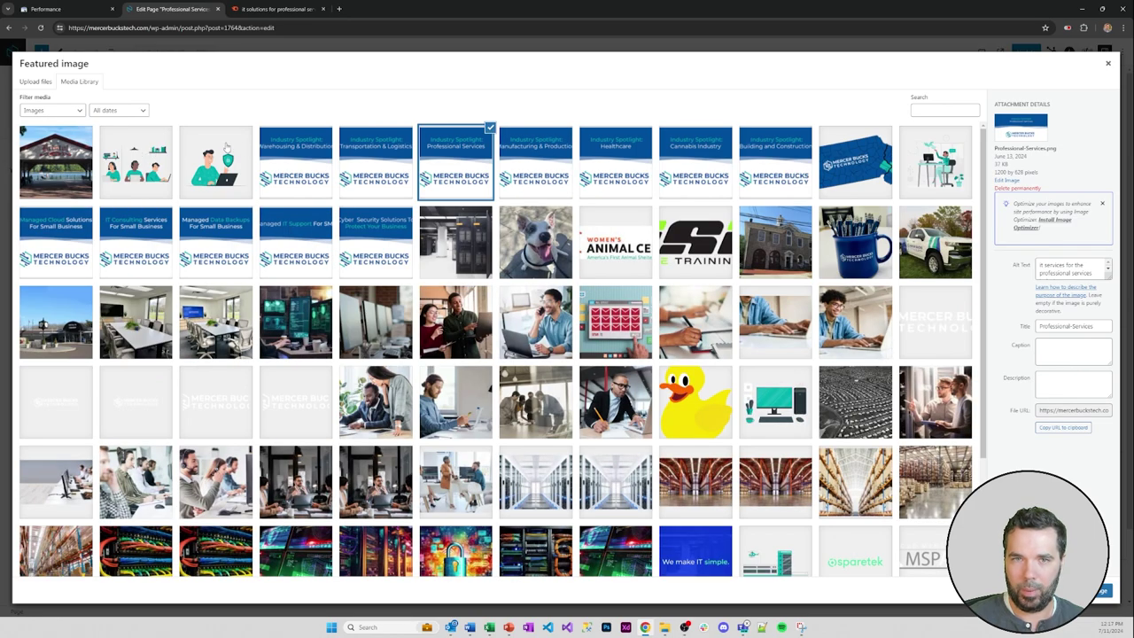
click(448, 155)
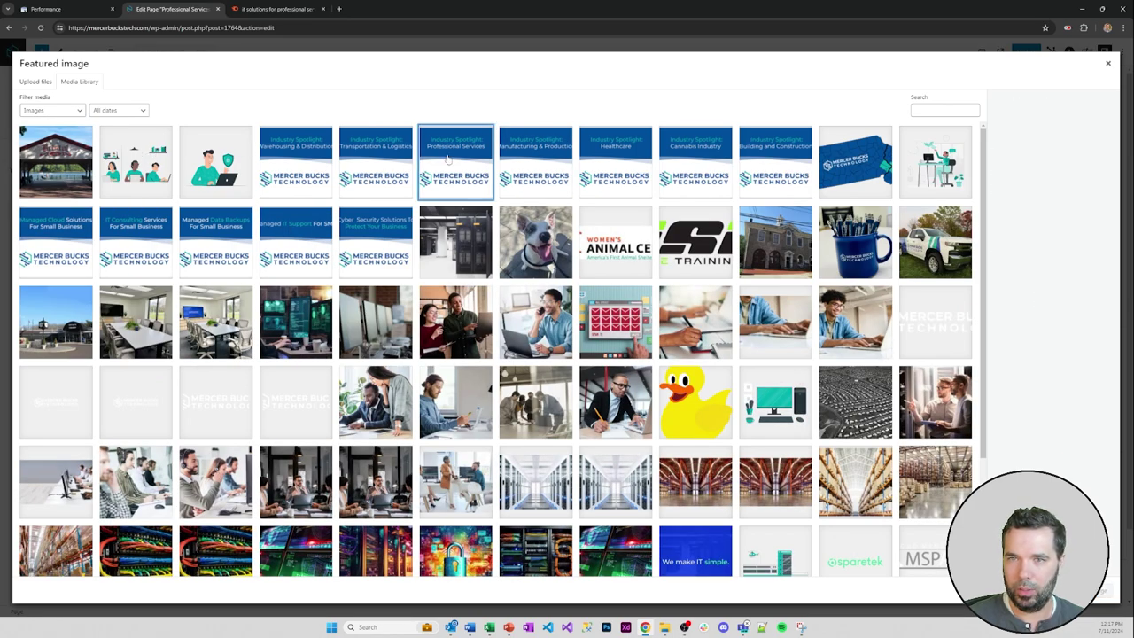
click(448, 158)
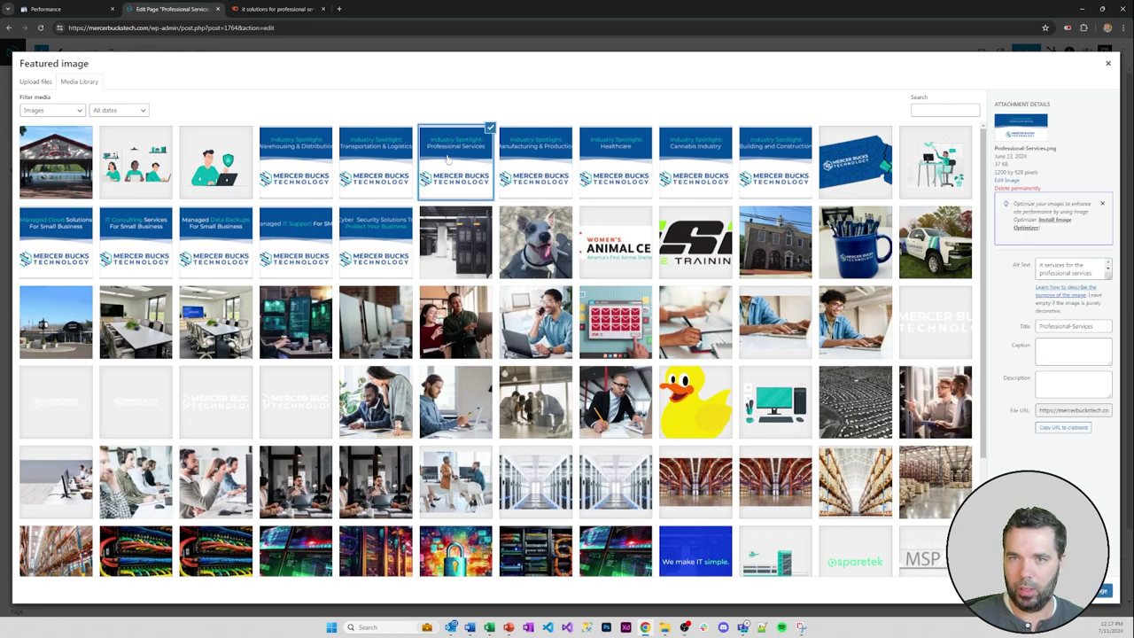
click(1061, 429)
click(338, 8)
key(ctrl+v)
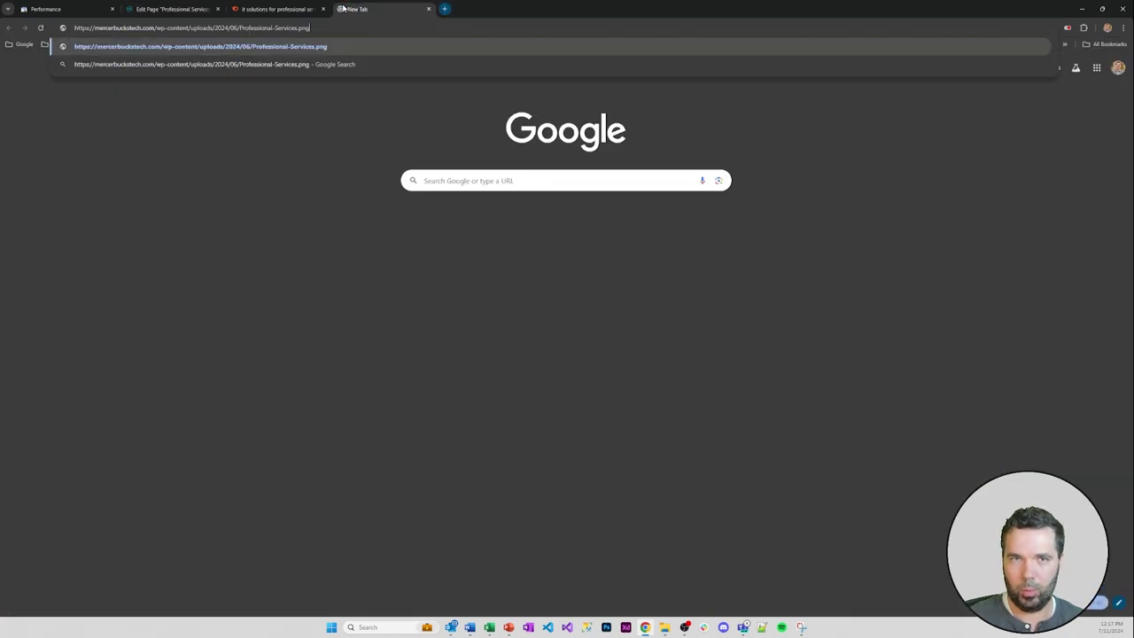
key(Return)
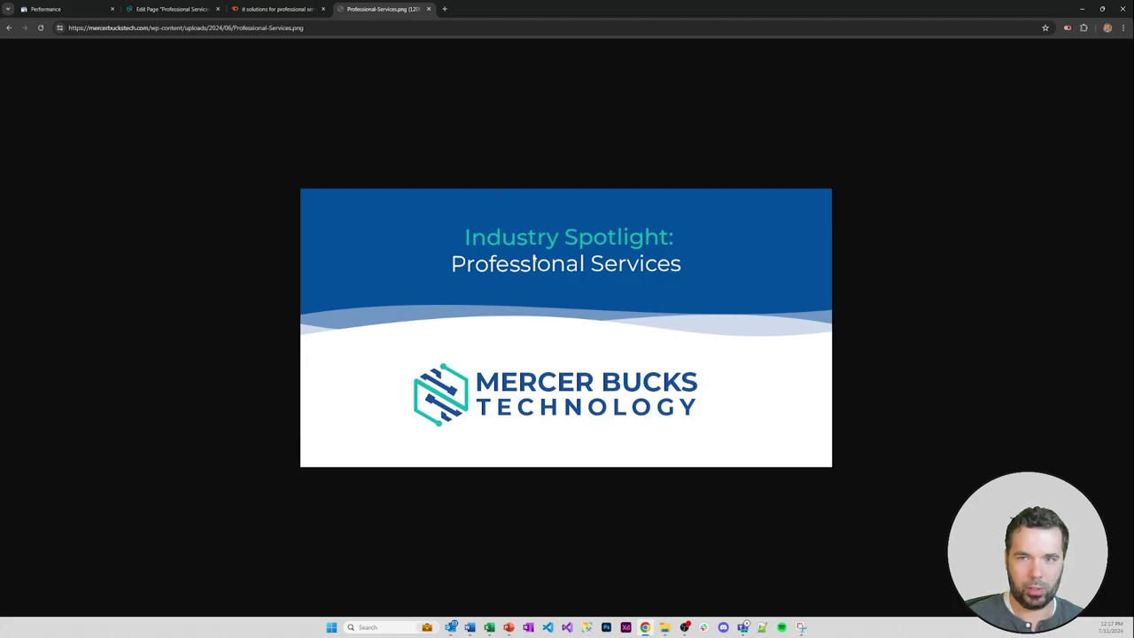
- Return to the page editor and examine the full alt text of the Professional Services featured image
click(174, 10)
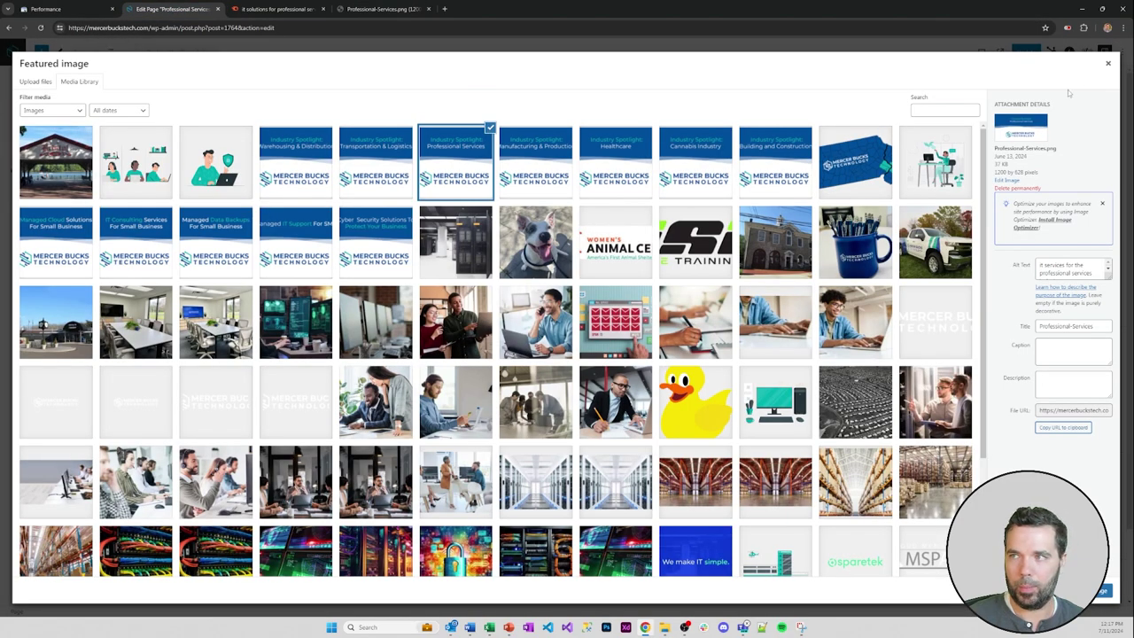
click(1108, 66)
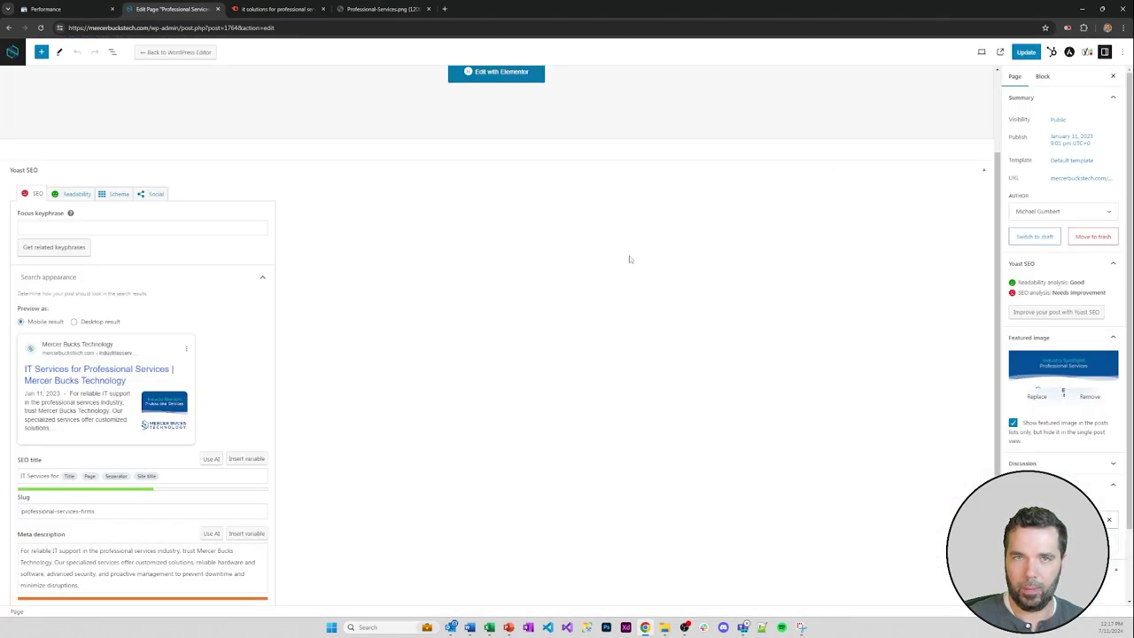
click(1046, 379)
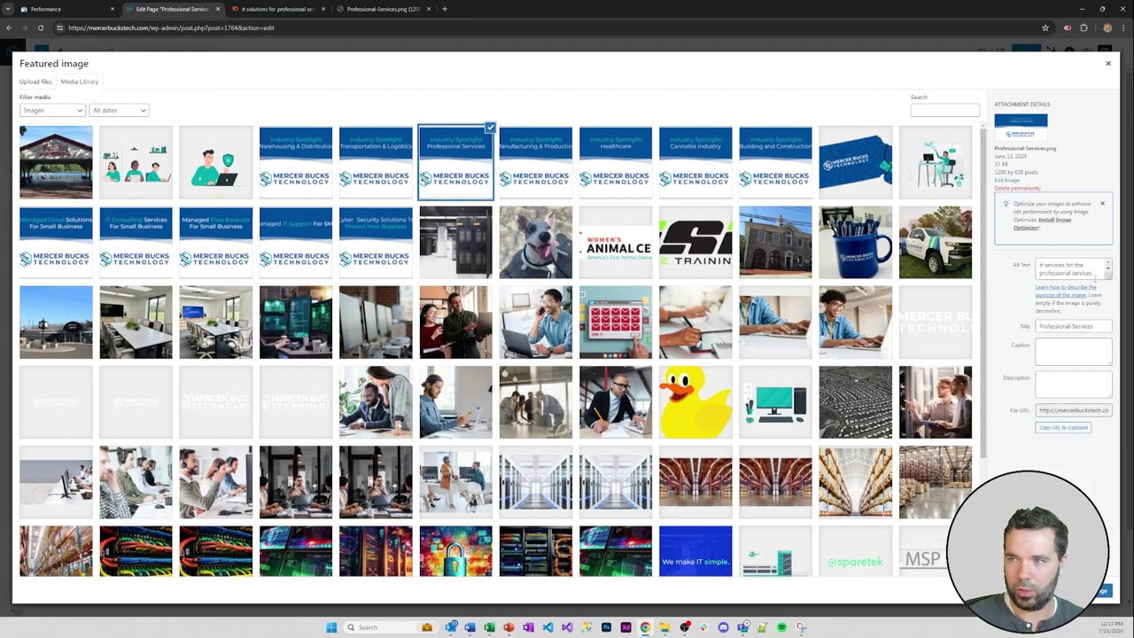
drag(1108, 279, 1112, 329)
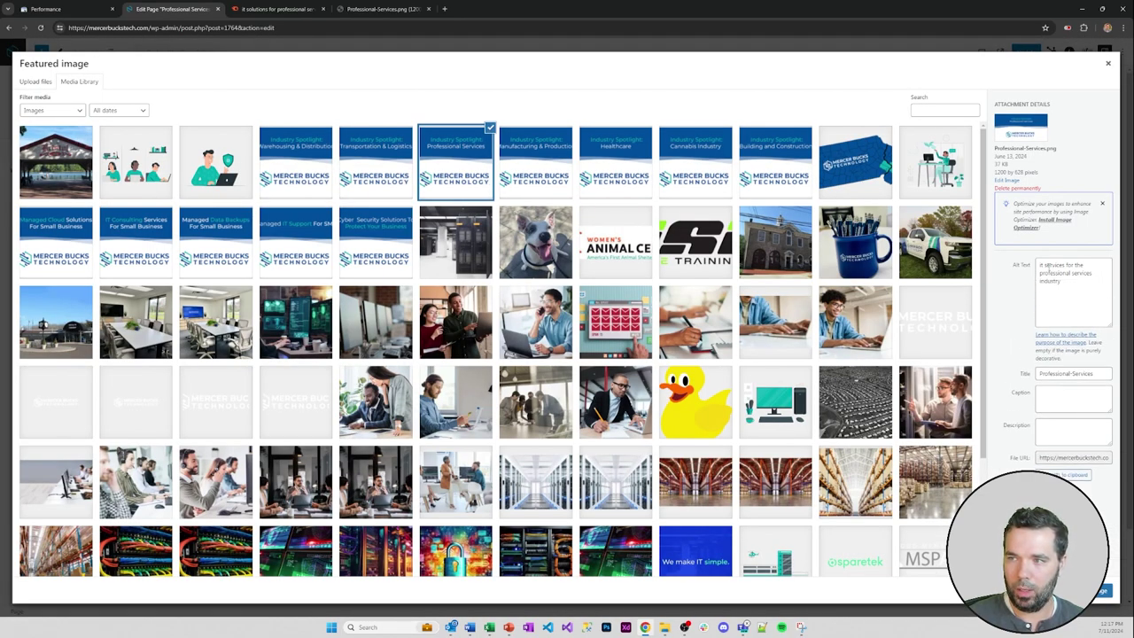
click(1079, 281)
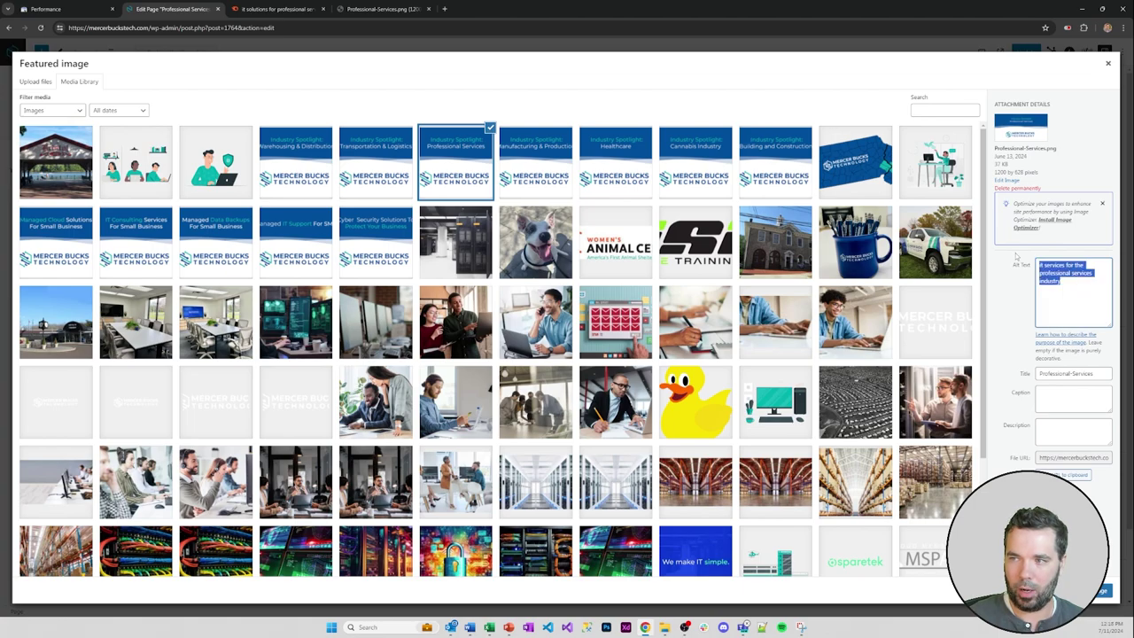
key(ctrl+a)
click(1095, 291)
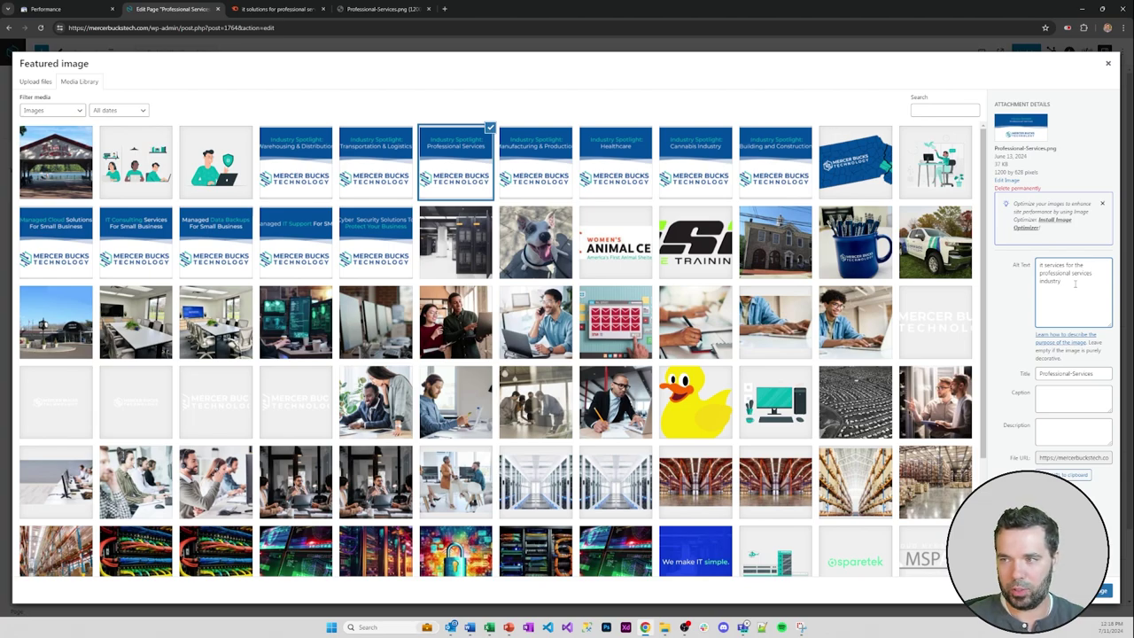
click(1108, 63)
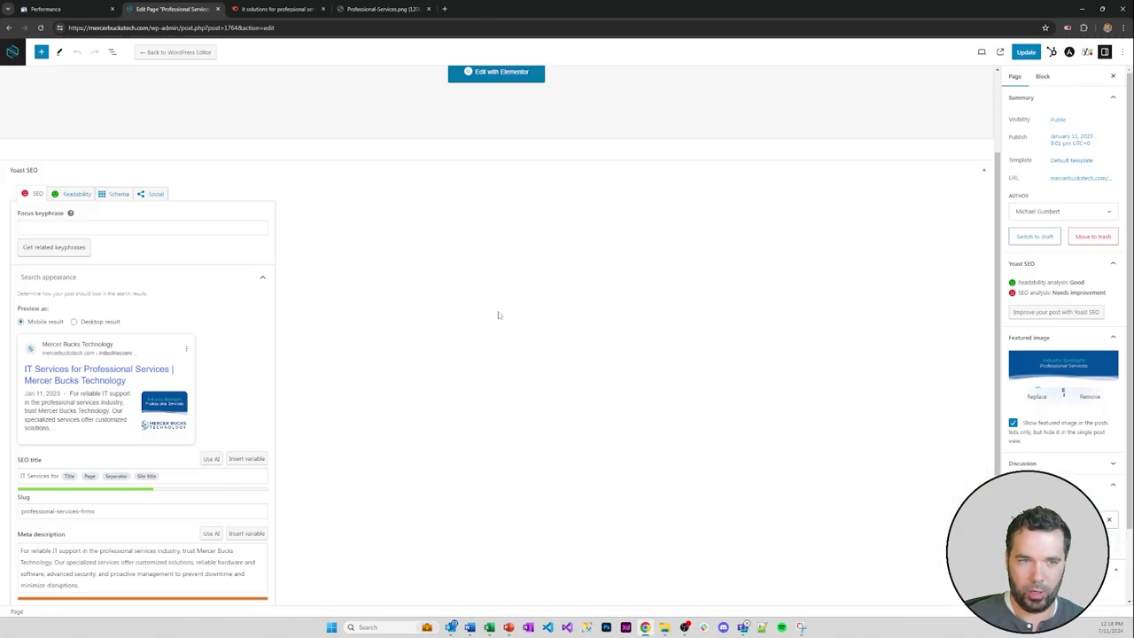
- Replace the word "Services" with "Solutions" in the Yoast SEO title so its text reads "IT Solutions for"
scroll(395, 319, down, 2)
scroll(390, 330, up, 4)
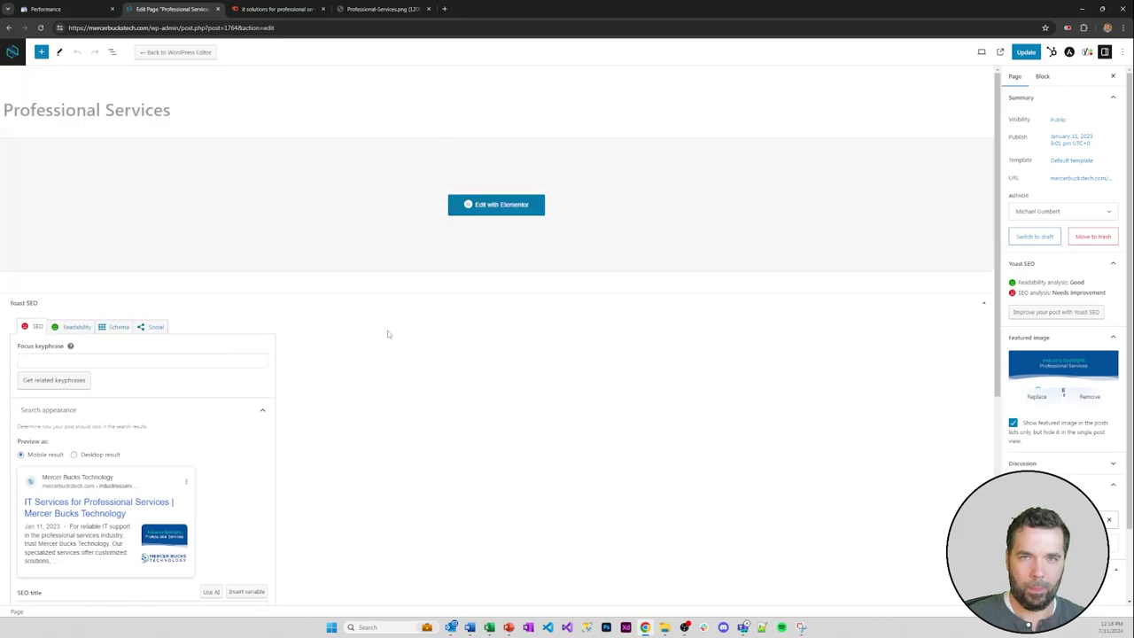
scroll(285, 274, down, 3)
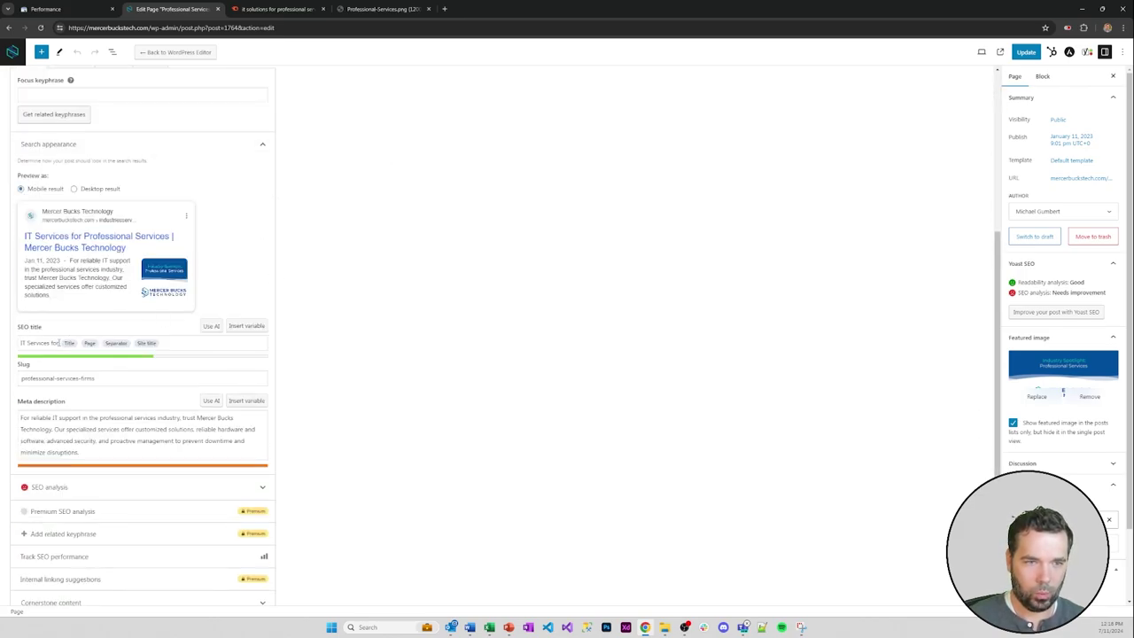
double_click(42, 345)
text(Solutions)
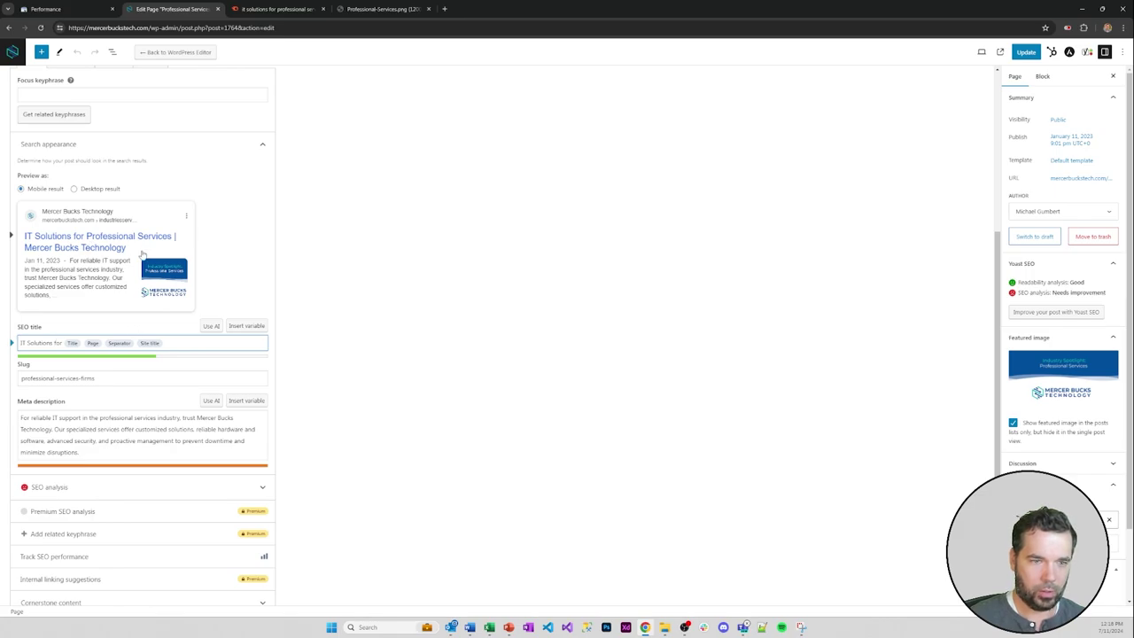
- Replace the meta description with "IT Solutions For Professional Services Firms In Greater Philadelphia", fixing the misspelled word and extra space
click(108, 452)
drag(113, 456, 19, 409)
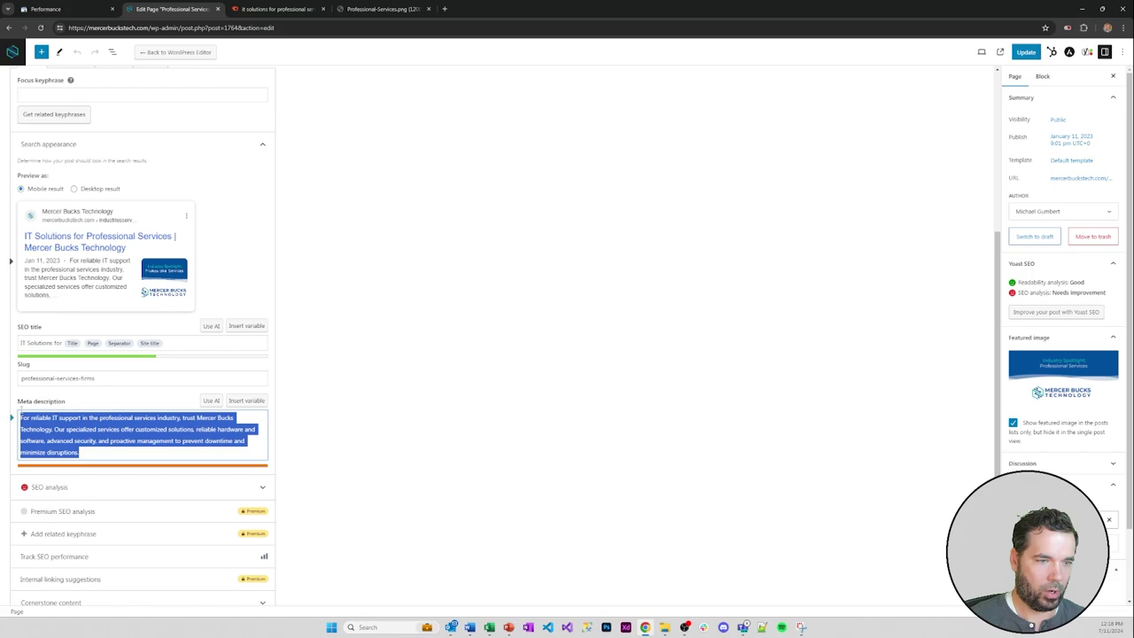
key(BackSpace)
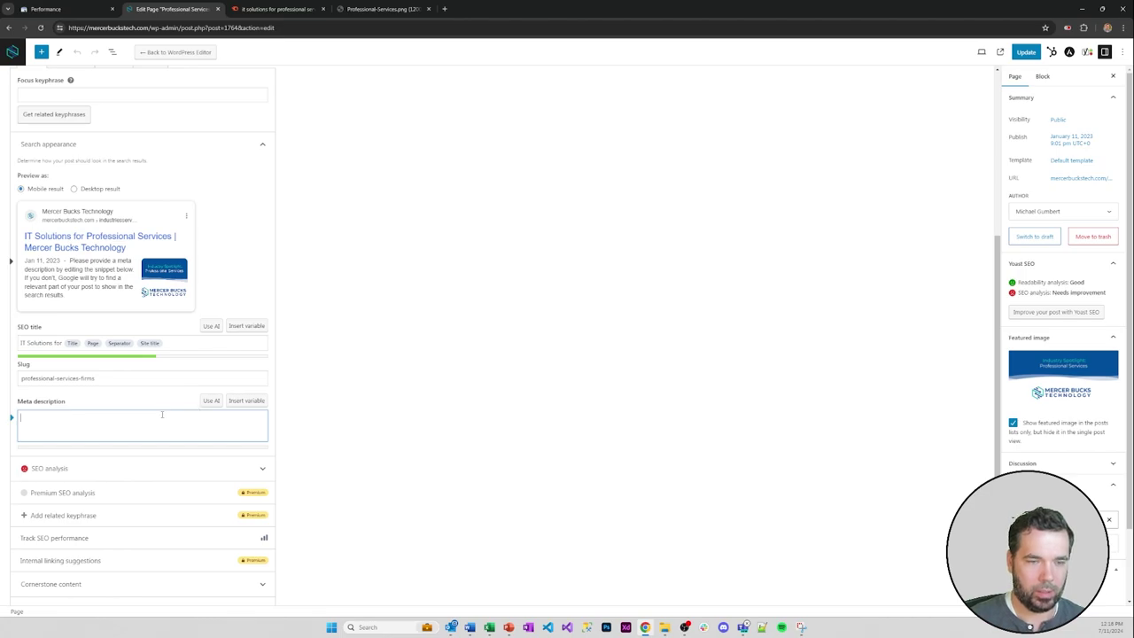
text(IT)
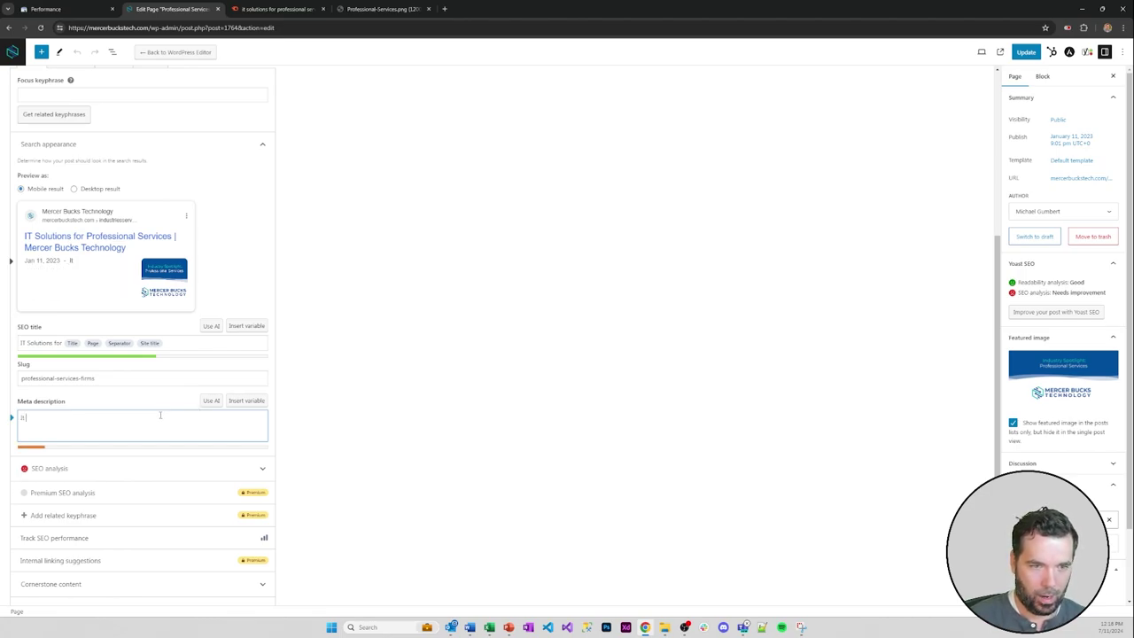
text(IT Solutions)
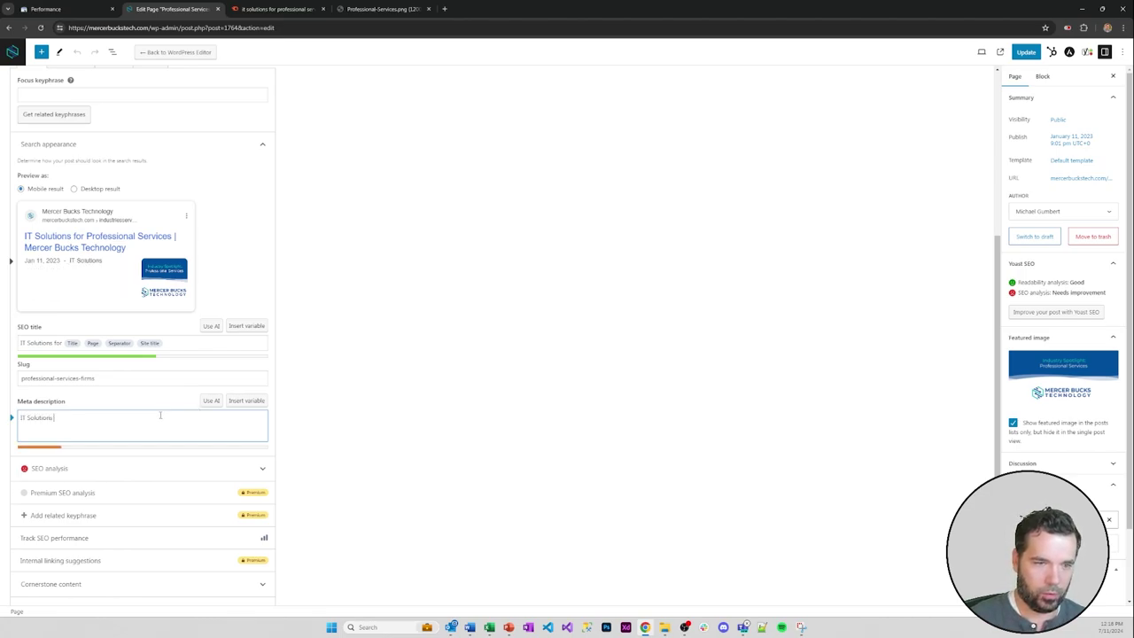
text( For Professional)
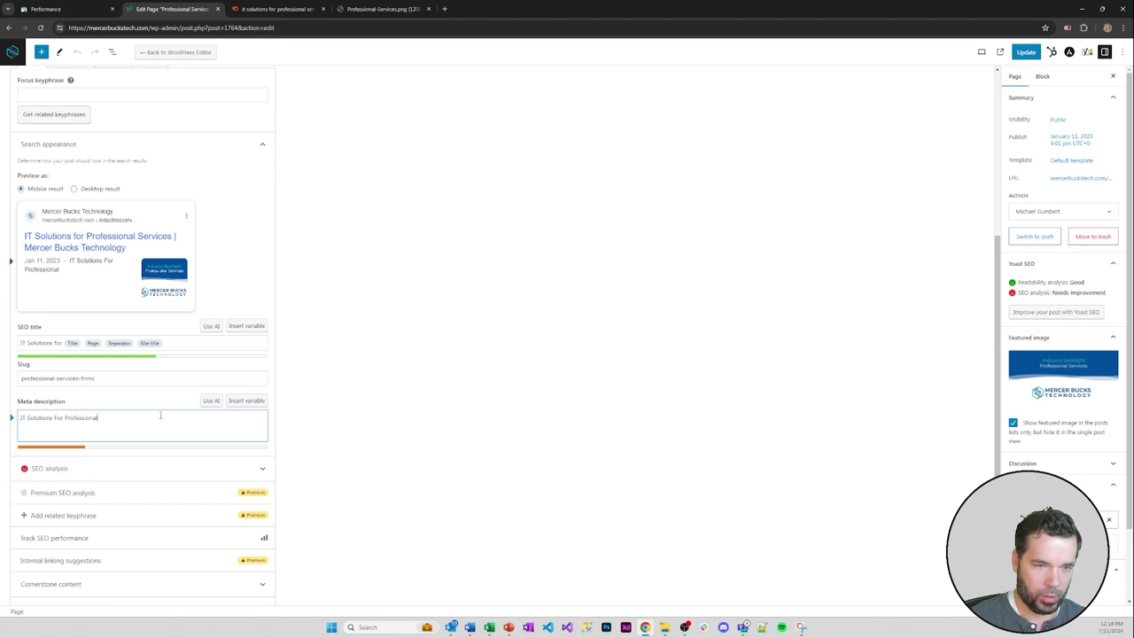
text( Servics )
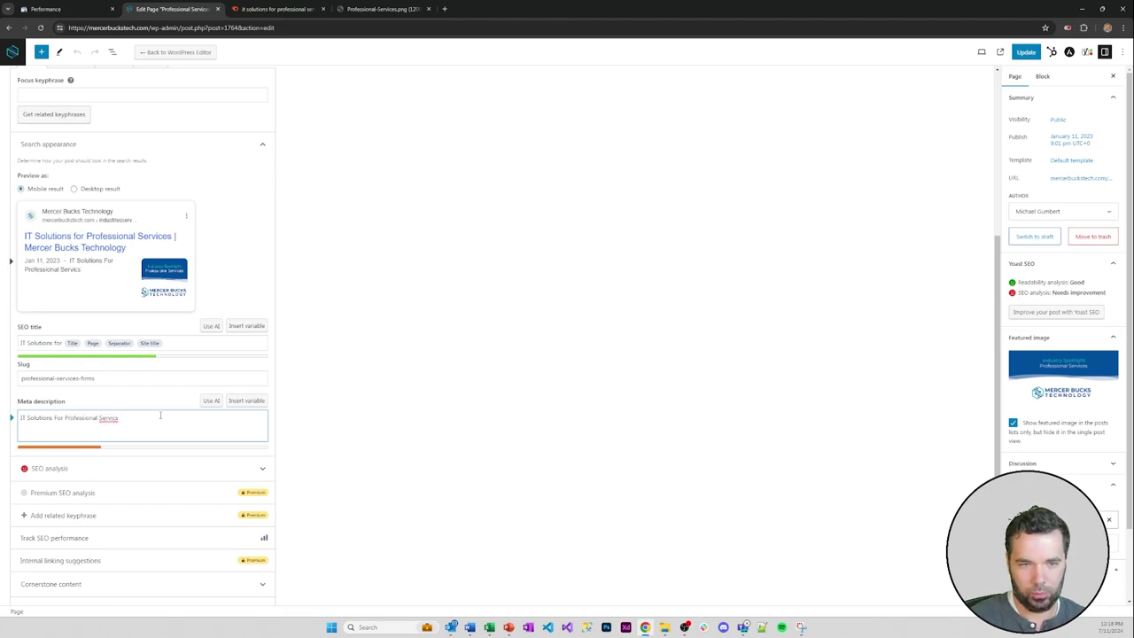
text(Firms In G)
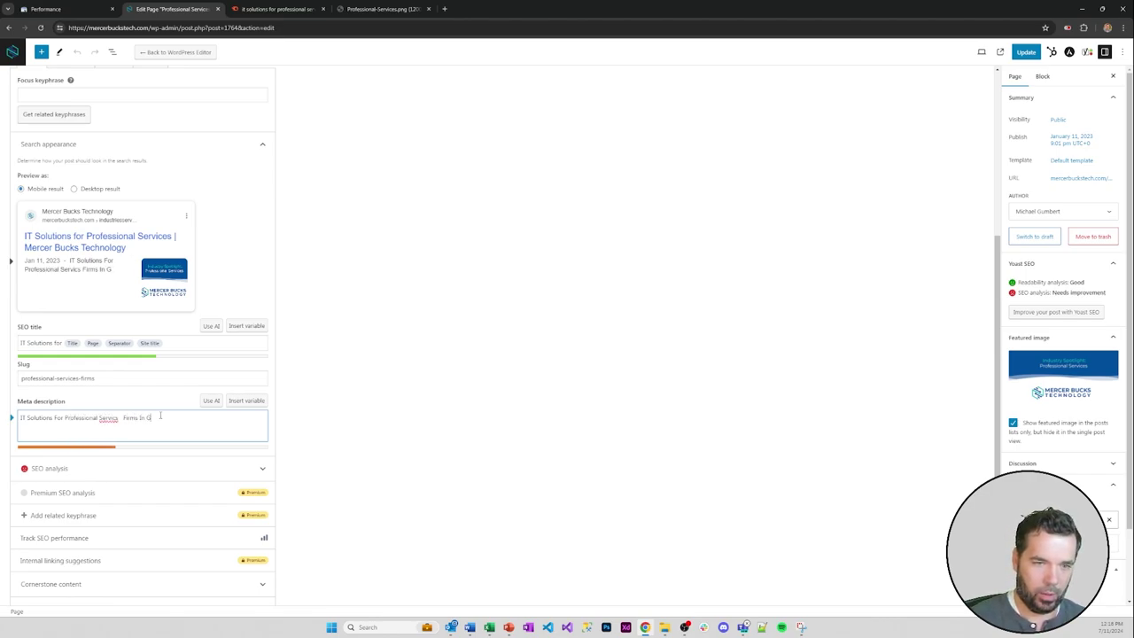
text(reater Phila)
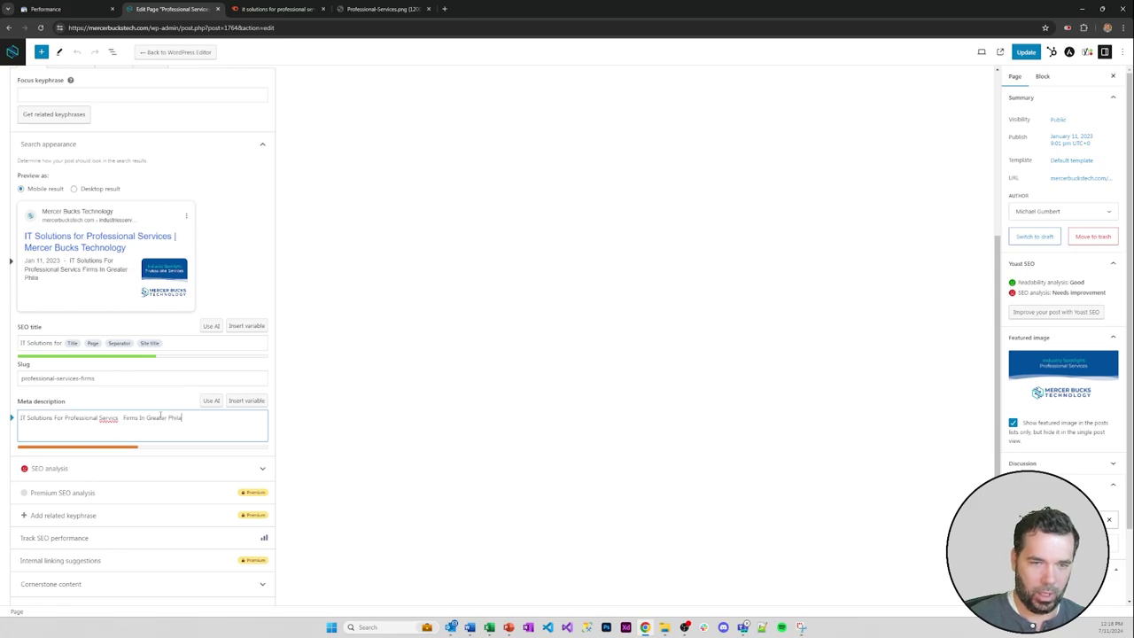
text(de)
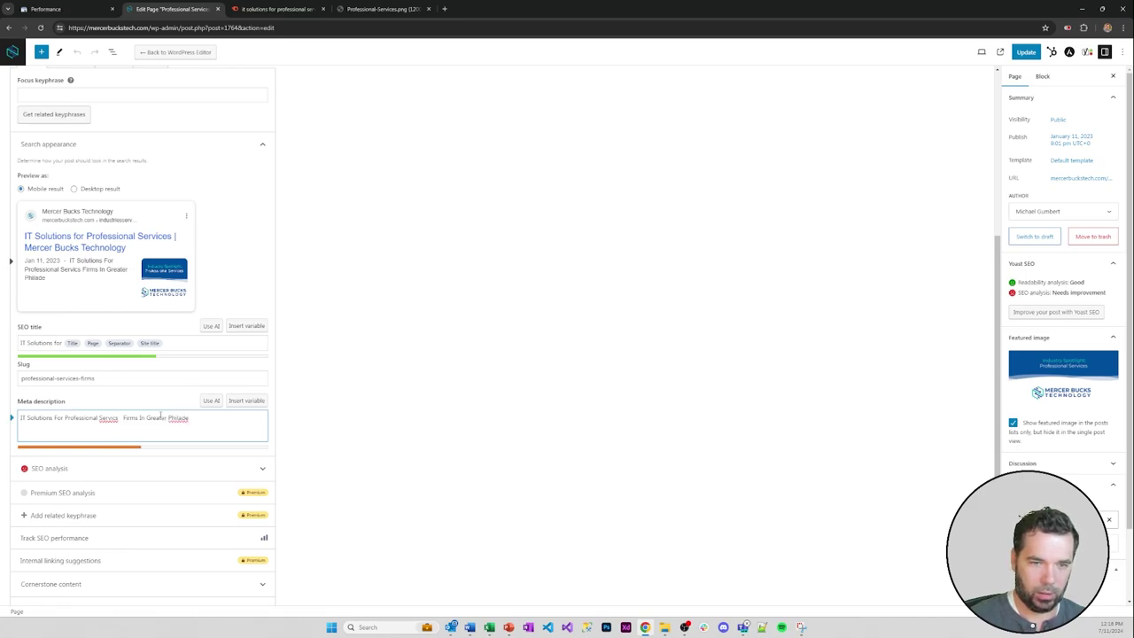
text(lphia)
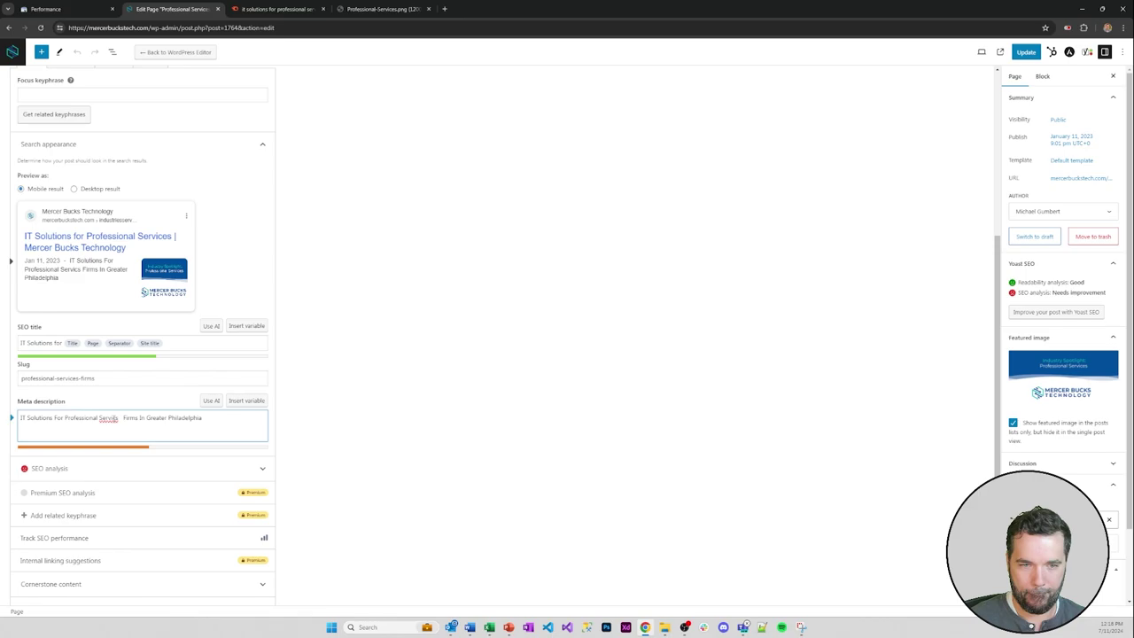
right_click(106, 418)
click(133, 218)
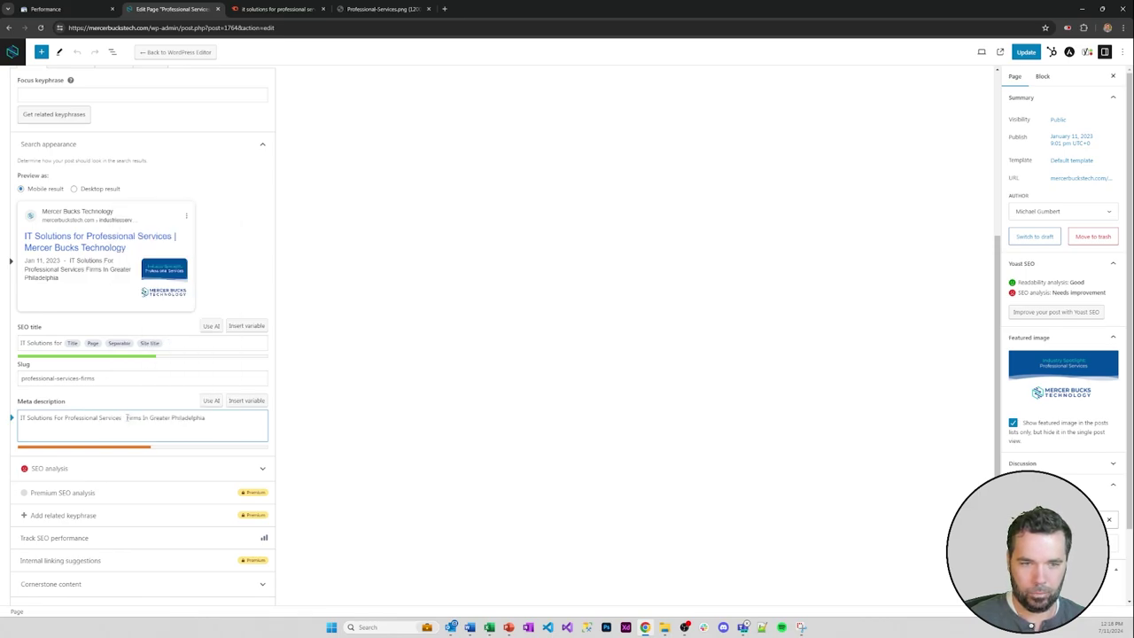
key(Delete)
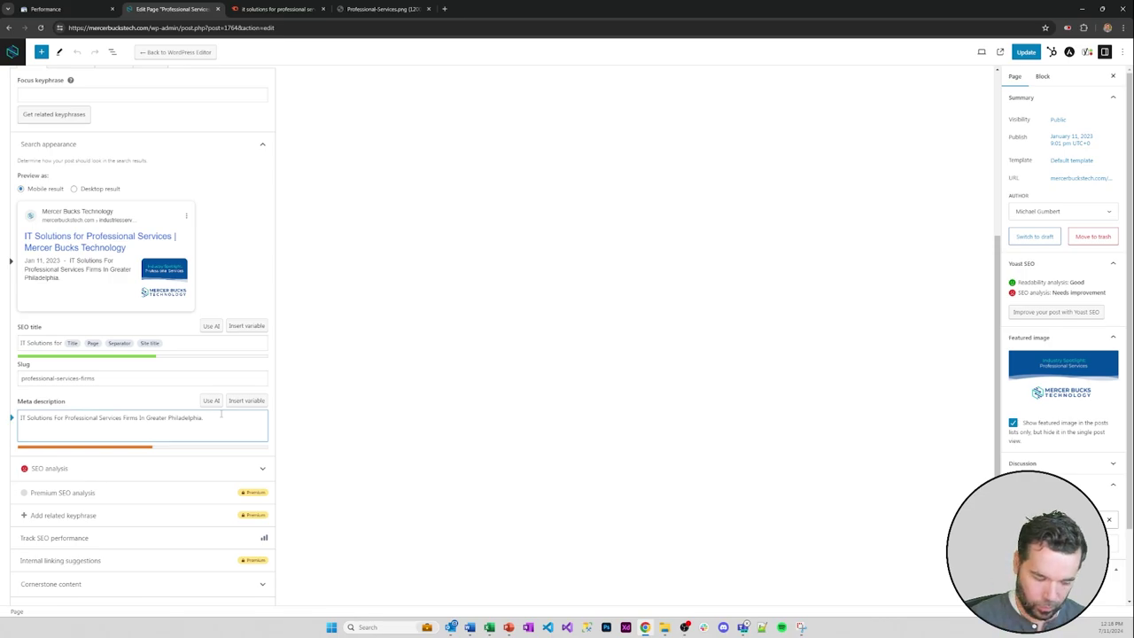
- End the meta description's first sentence with a period and add "Streamline operations, and improve your technology."
text(. Streamline)
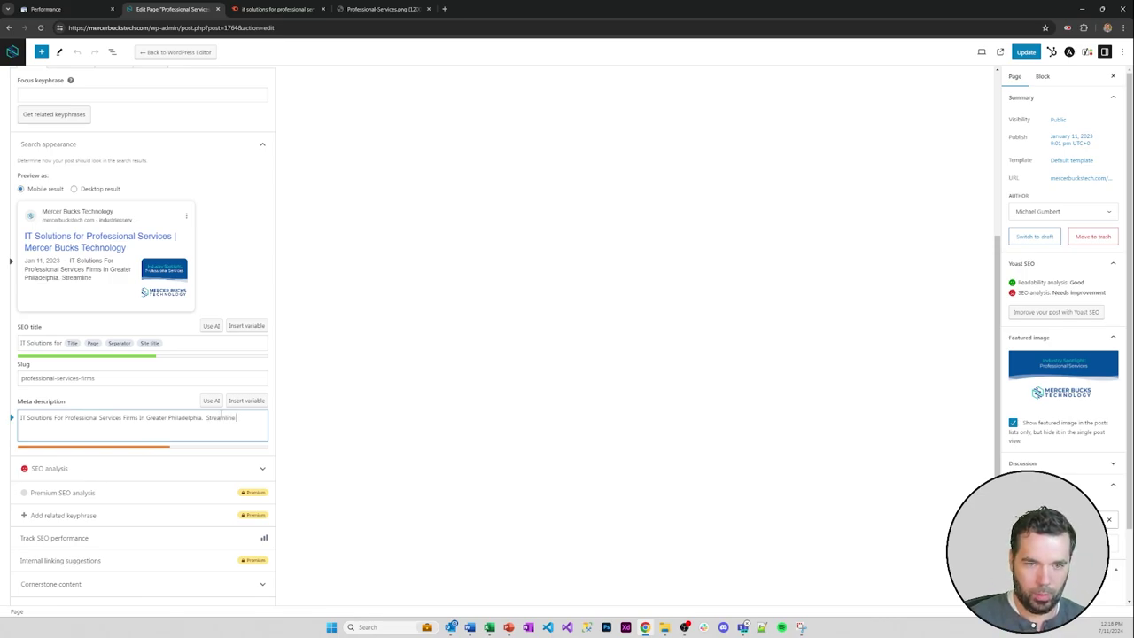
text( operations, and)
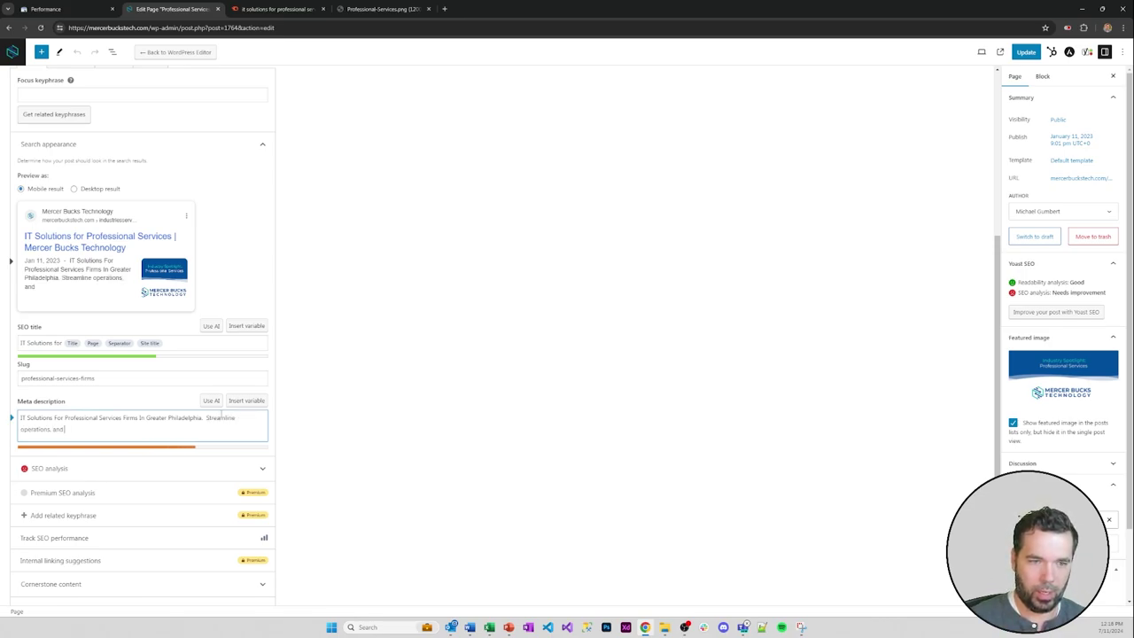
text( improve your)
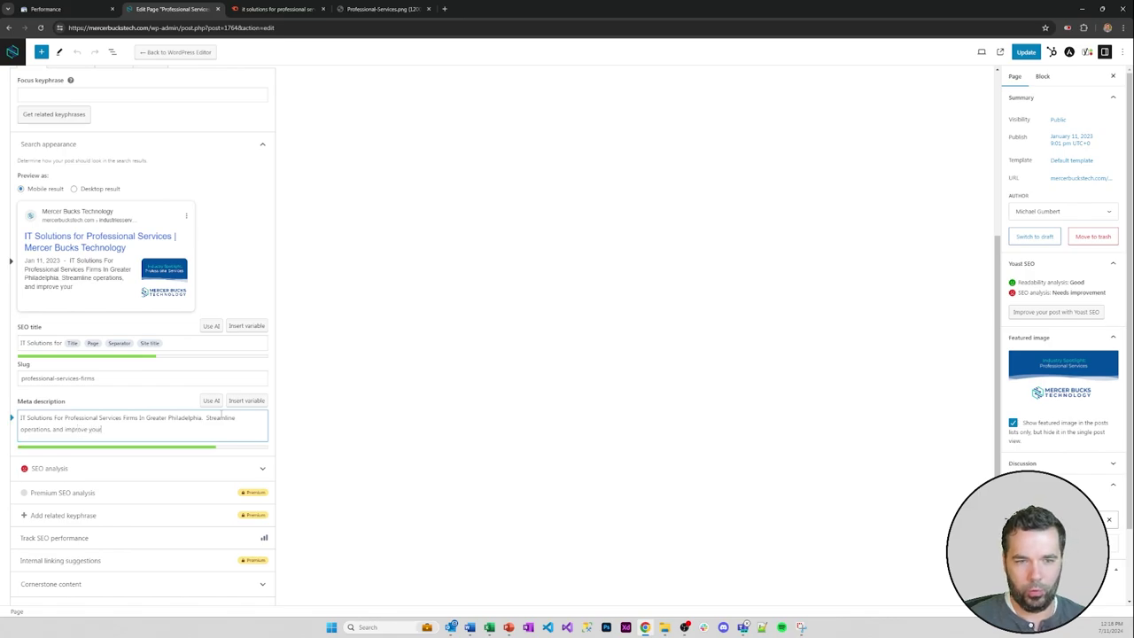
text( technology.)
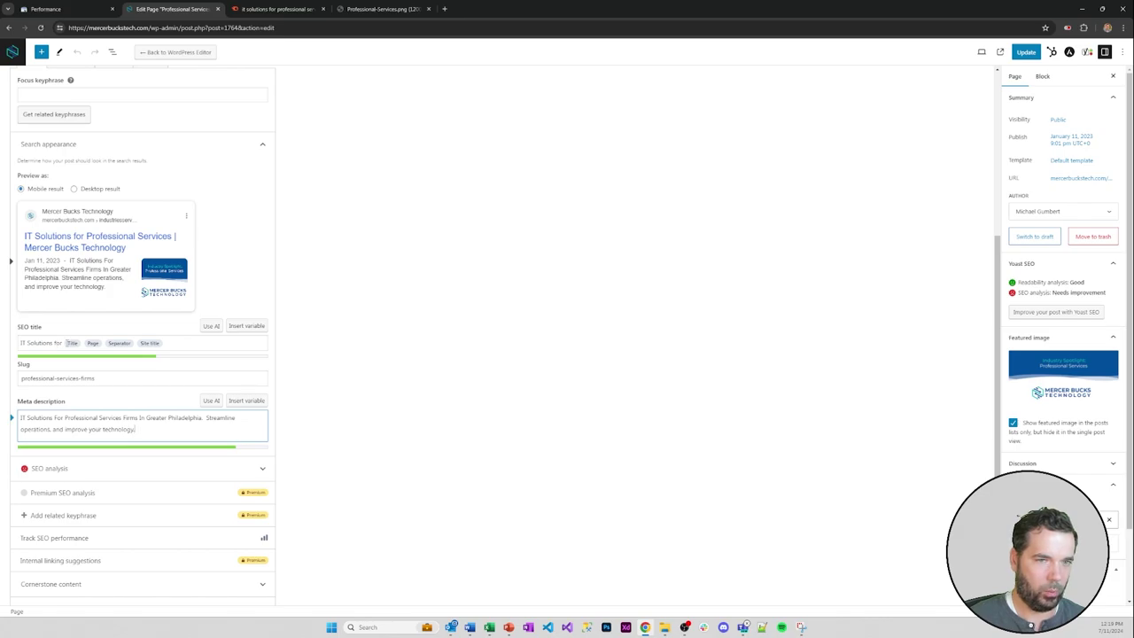
- Save the updated Professional Services page and view it live on the website
scroll(535, 311, up, 2)
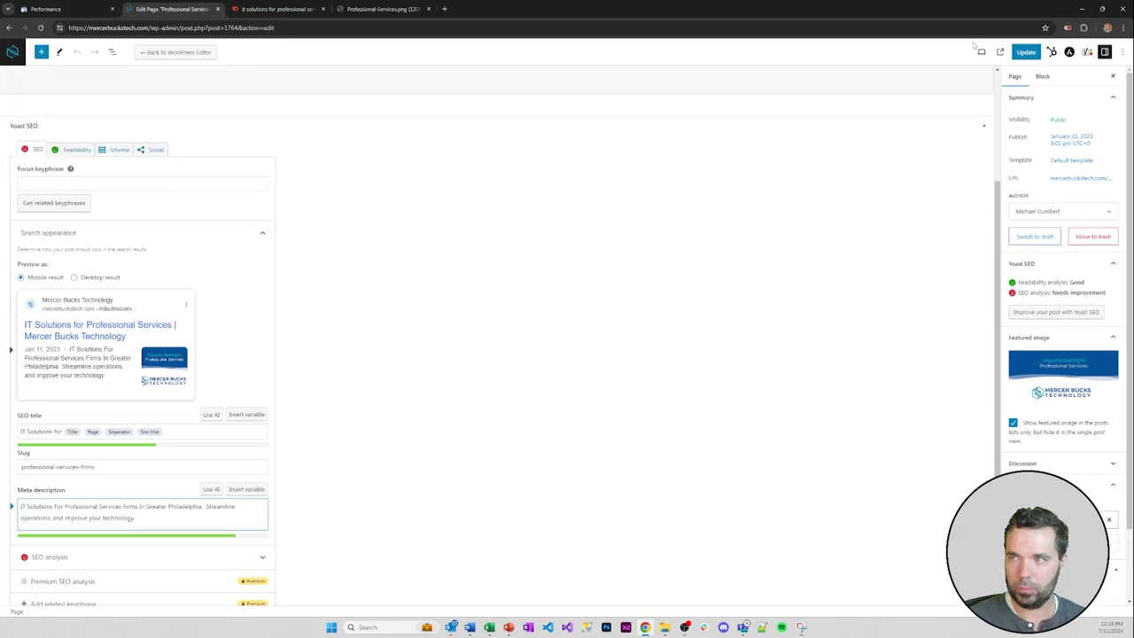
click(1024, 53)
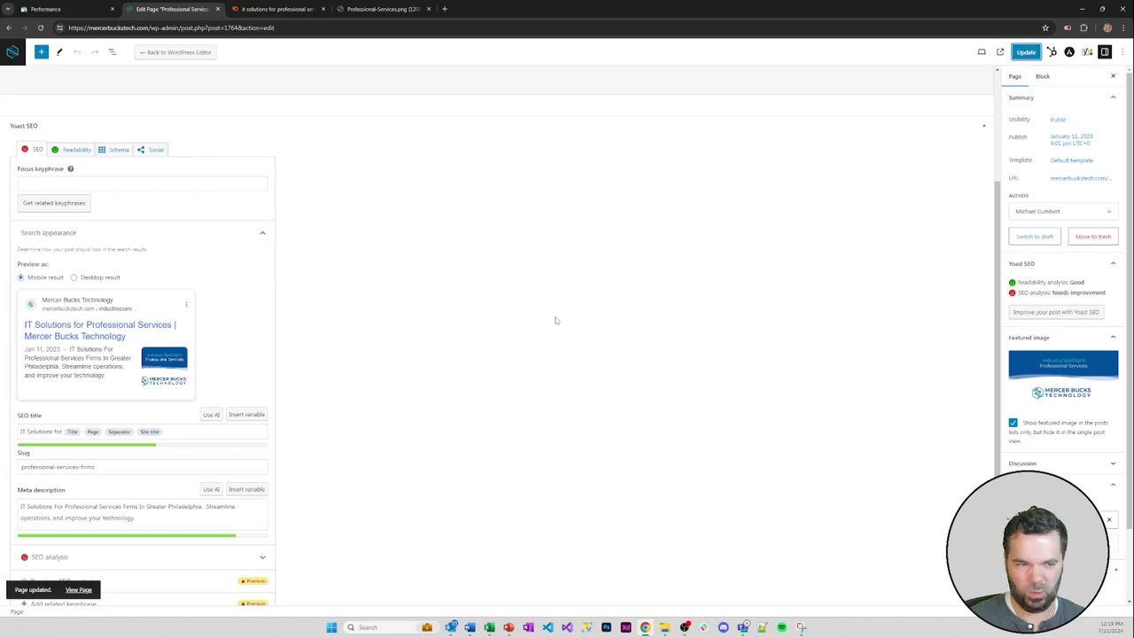
click(79, 590)
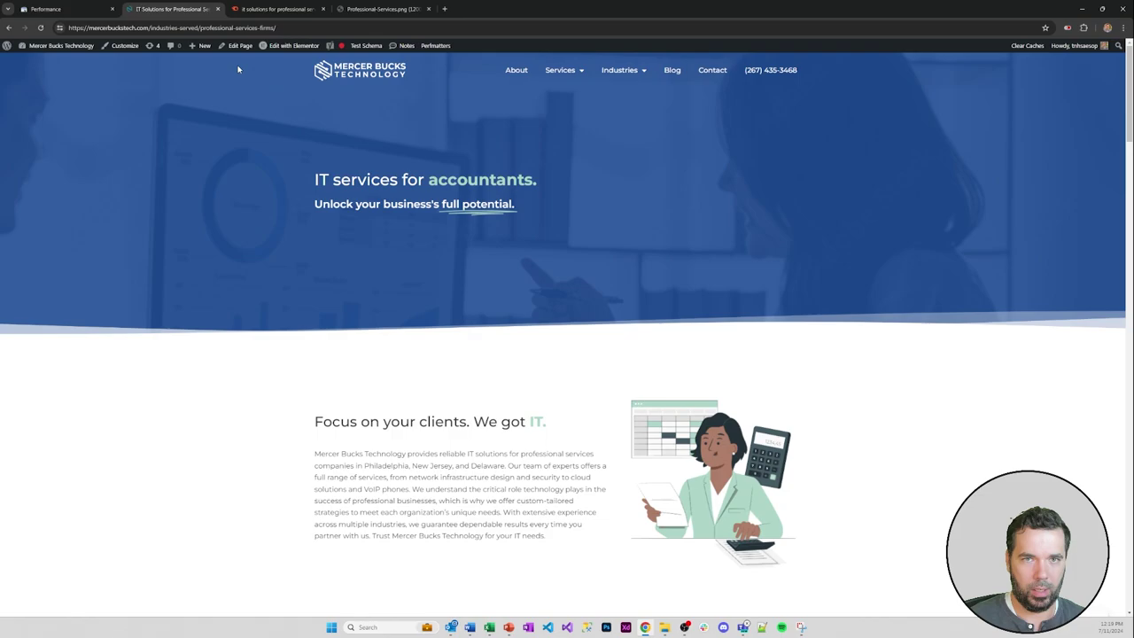
- Open the Professional Services page in Elementor and check the HTML tags of the hero headlines and the call-to-action heading
mouse_move(286, 50)
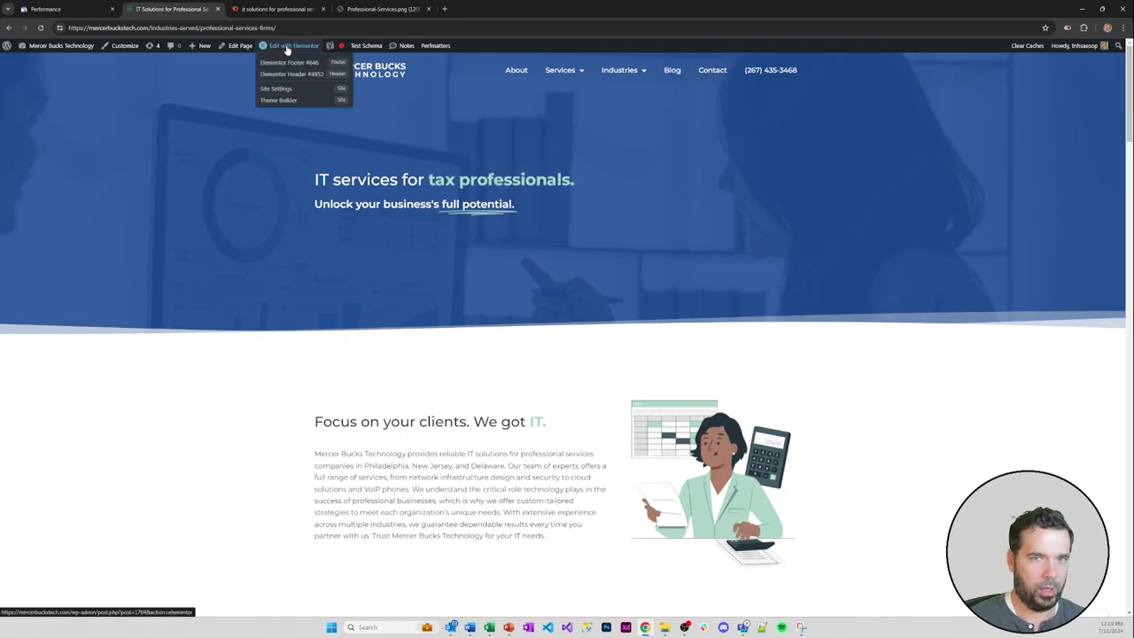
click(286, 46)
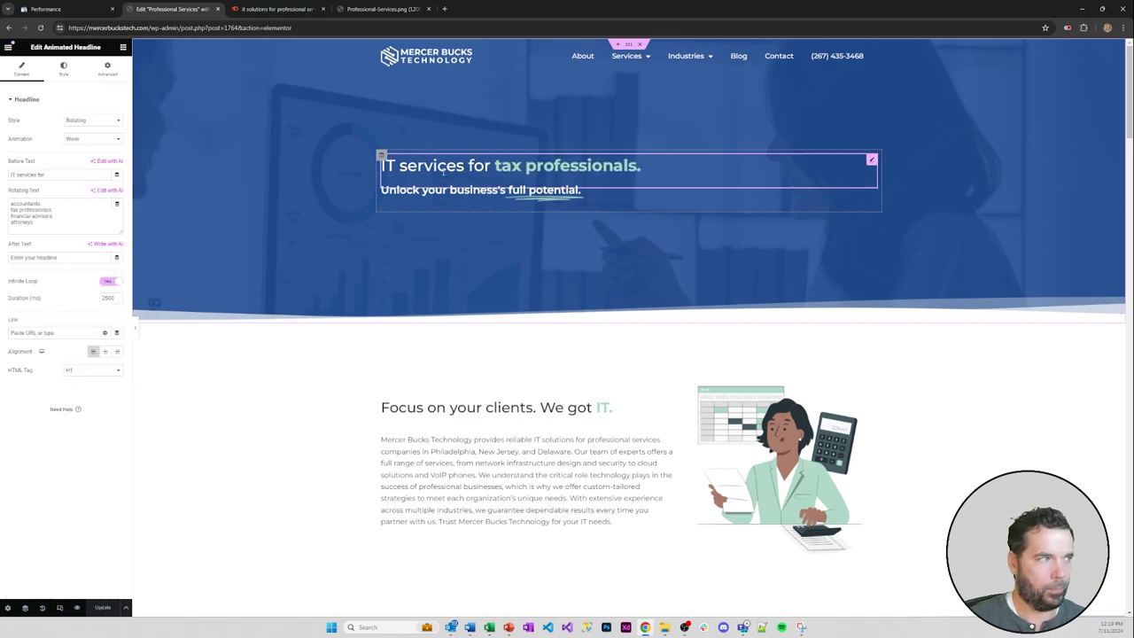
click(444, 184)
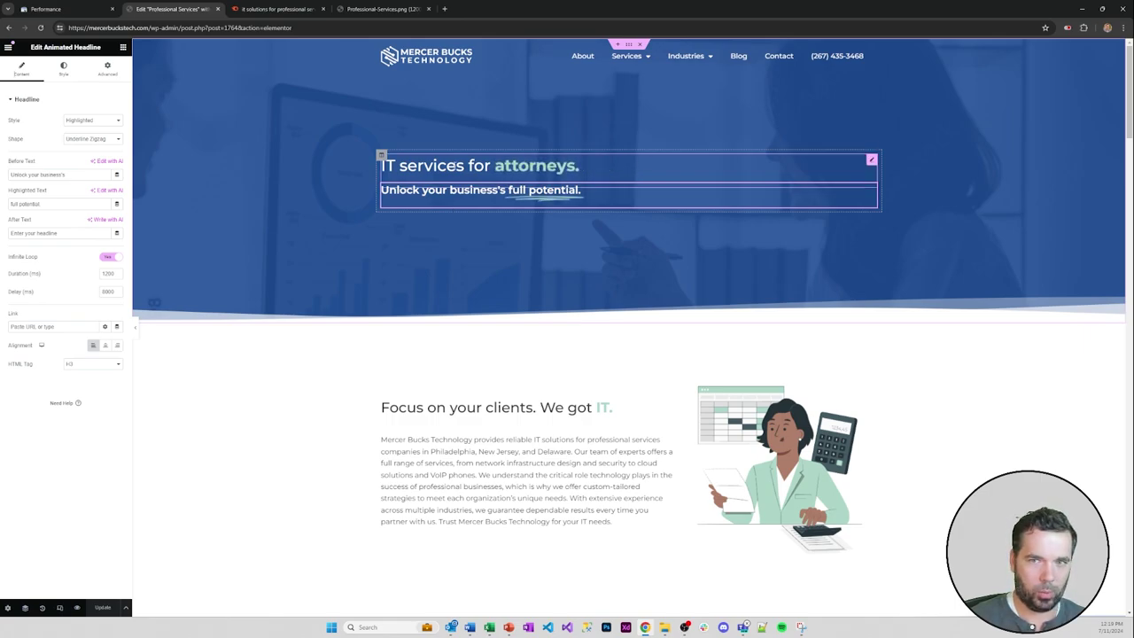
click(871, 160)
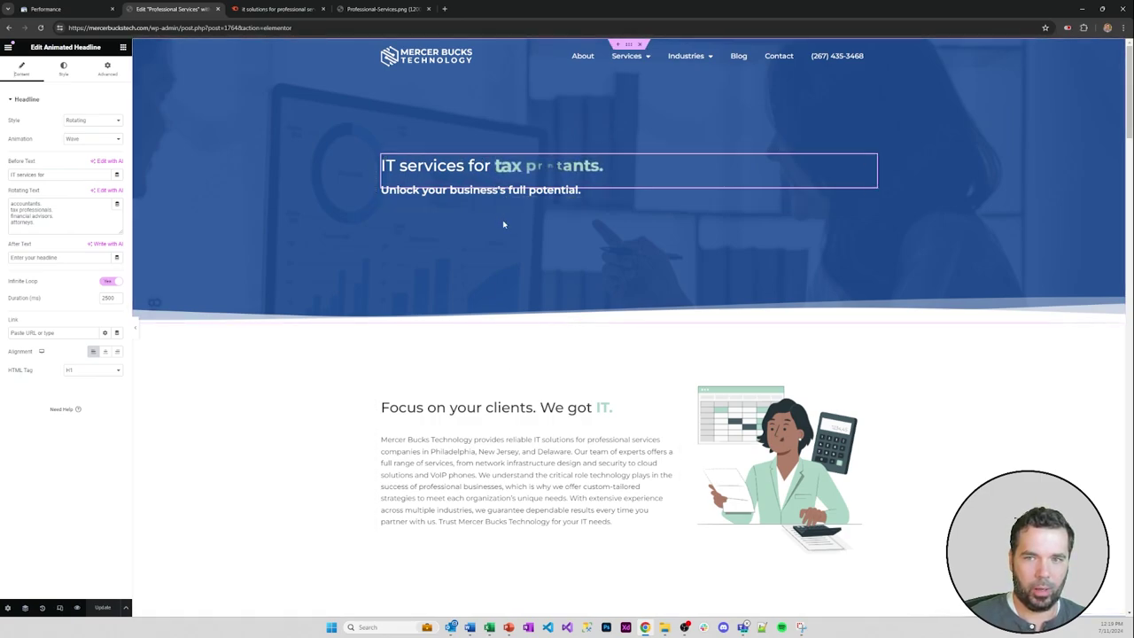
scroll(503, 224, down, 3)
click(540, 359)
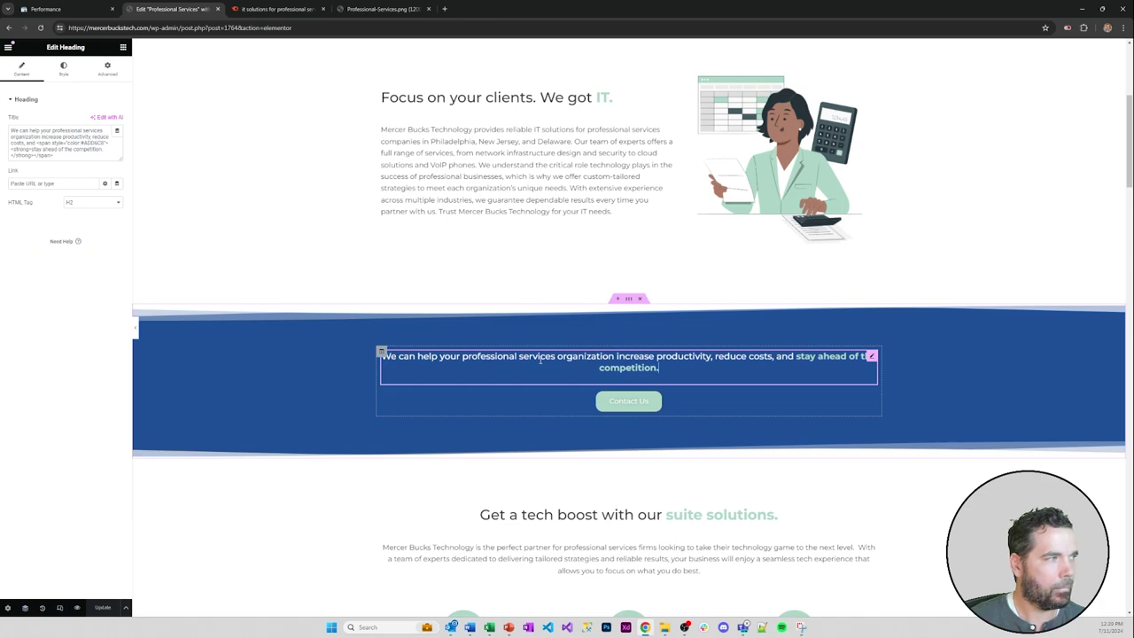
scroll(540, 359, up, 4)
click(483, 174)
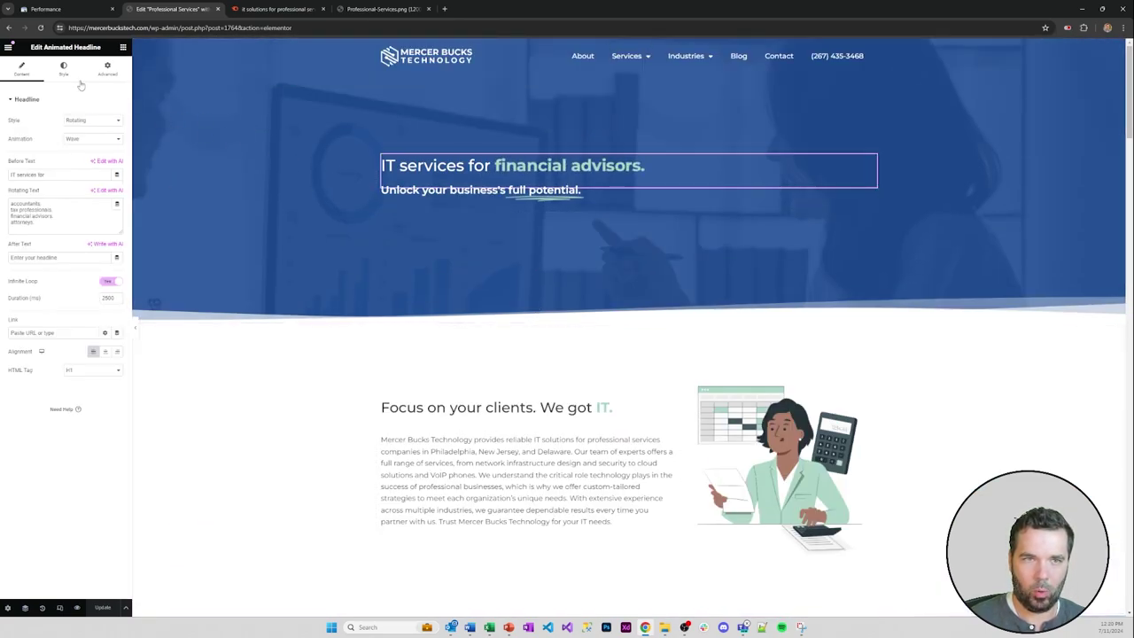
- Add a Heading widget above the hero's rotating headline and replace its placeholder title with "IT Soluit"
click(123, 49)
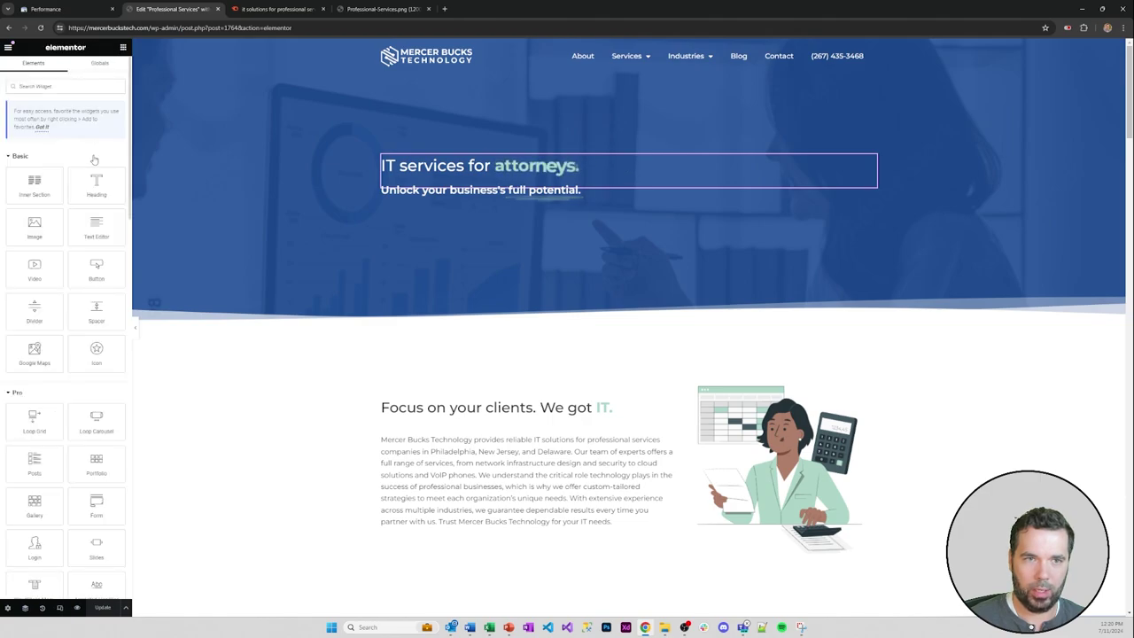
drag(96, 185, 452, 164)
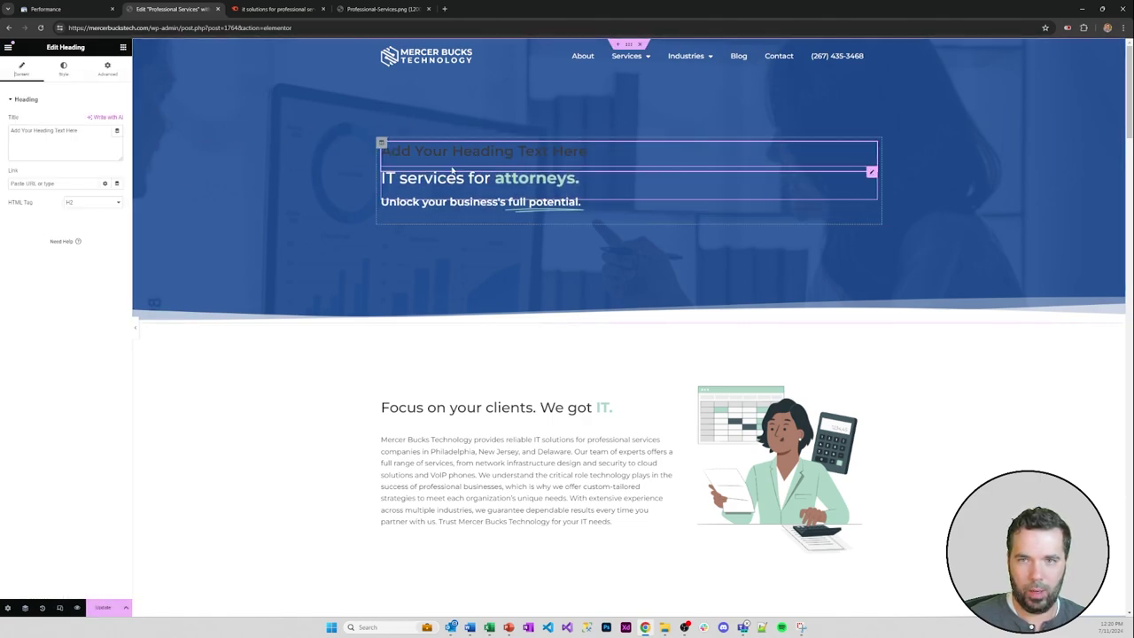
triple_click(91, 132)
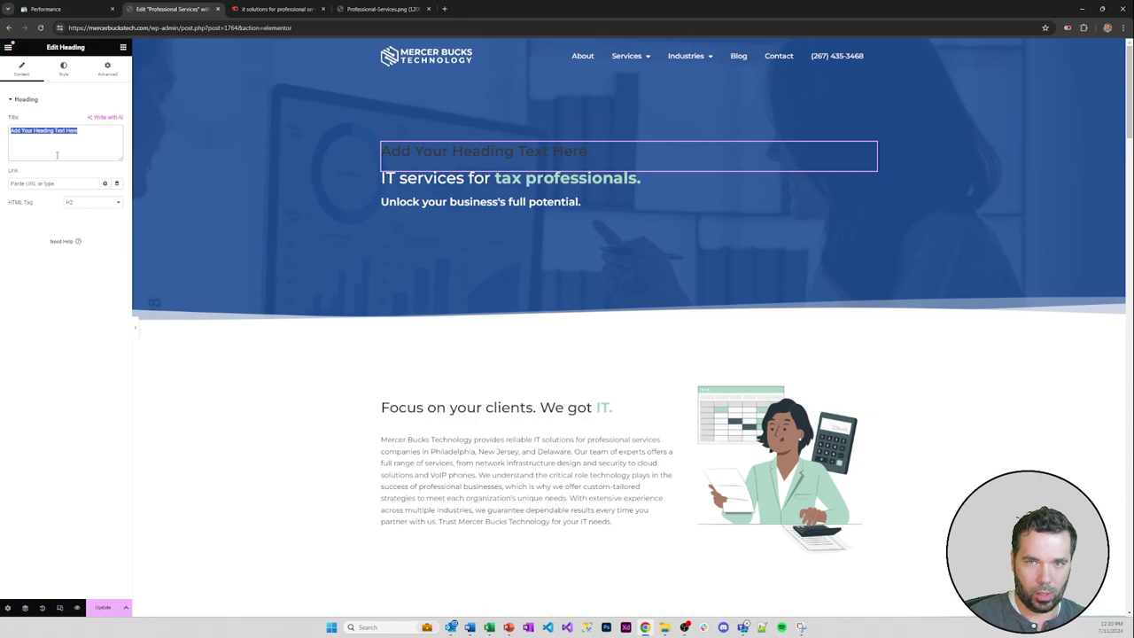
text(IT Soluit)
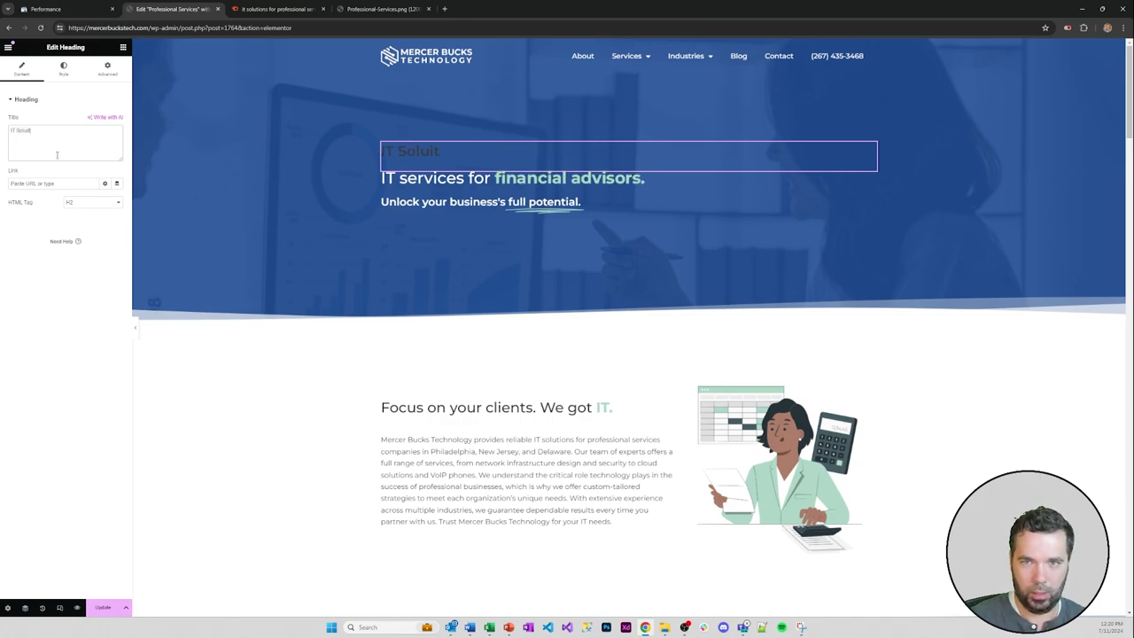
- Set the new heading's text color to the white global color Theme Color 6
click(63, 68)
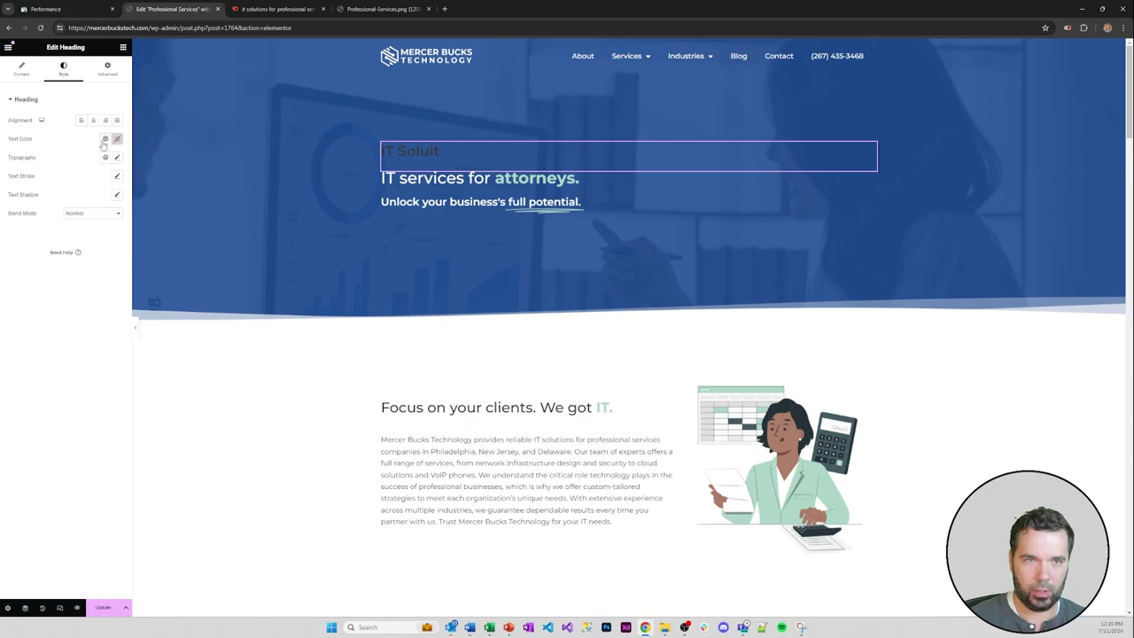
click(106, 139)
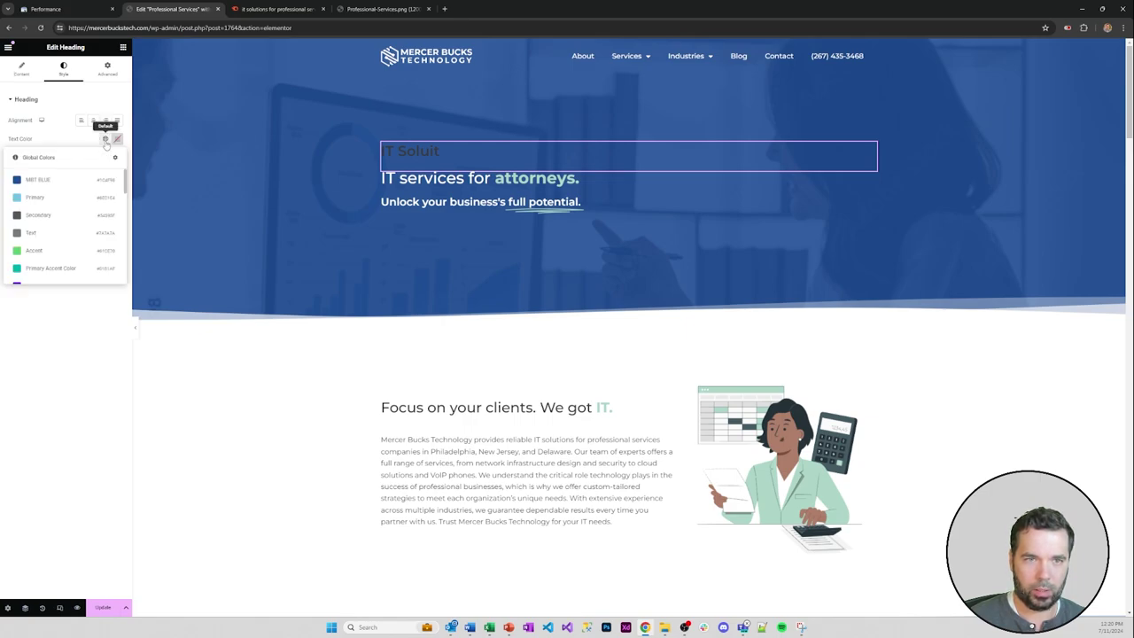
scroll(64, 235, down, 5)
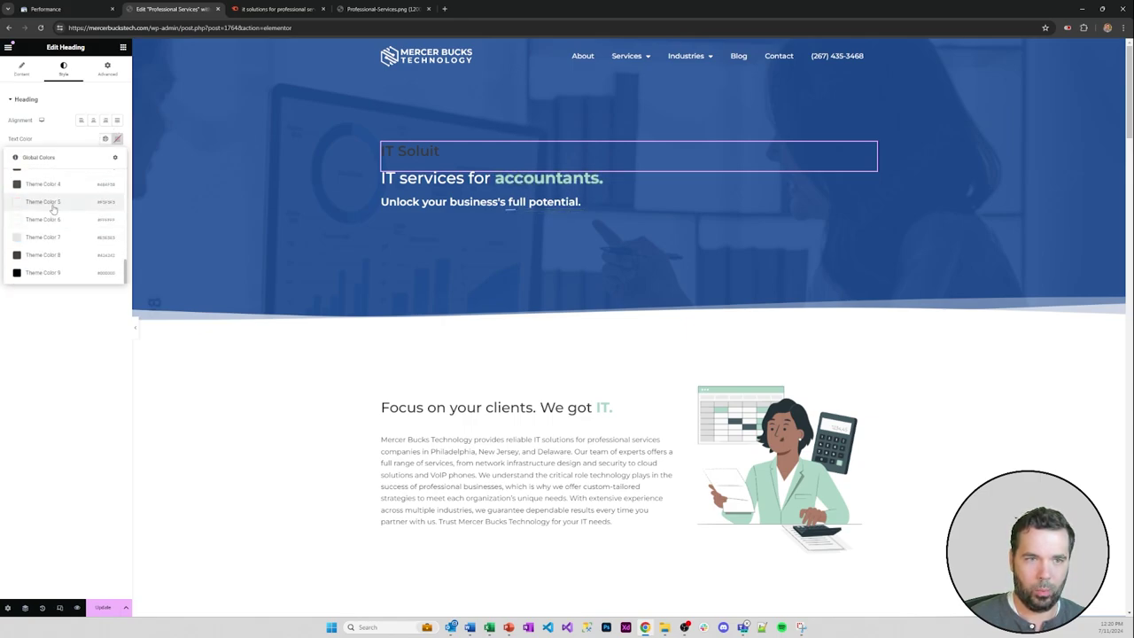
click(53, 220)
- Correct and complete the new heading's title as "IT Solutions For Professional Services Firms In Greater Philadelphia"
click(23, 69)
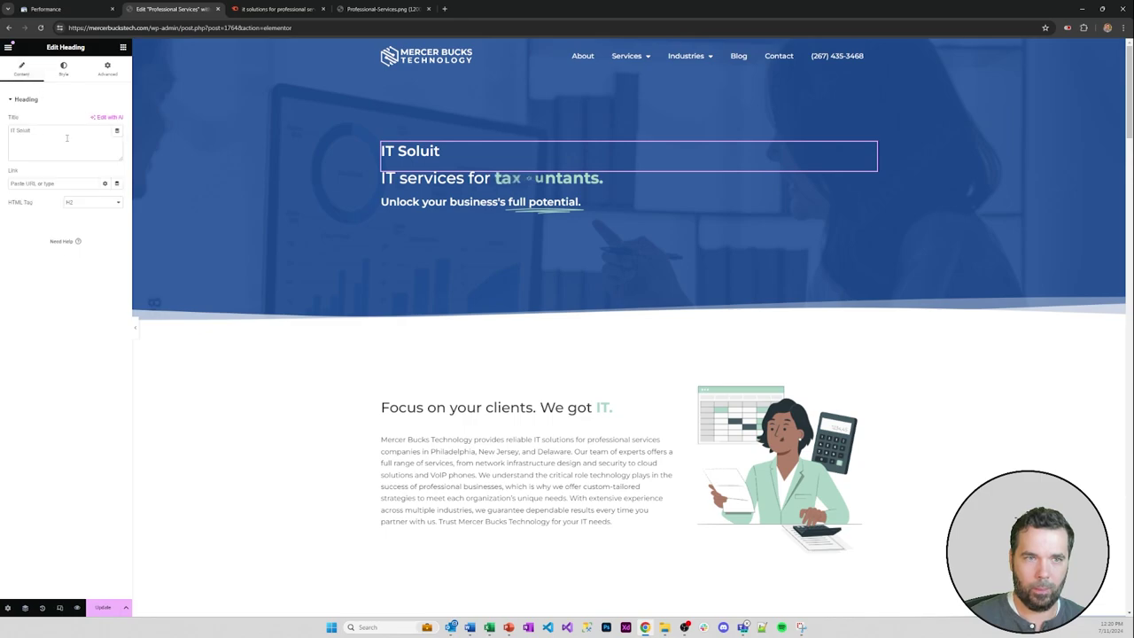
click(67, 136)
key(BackSpace)
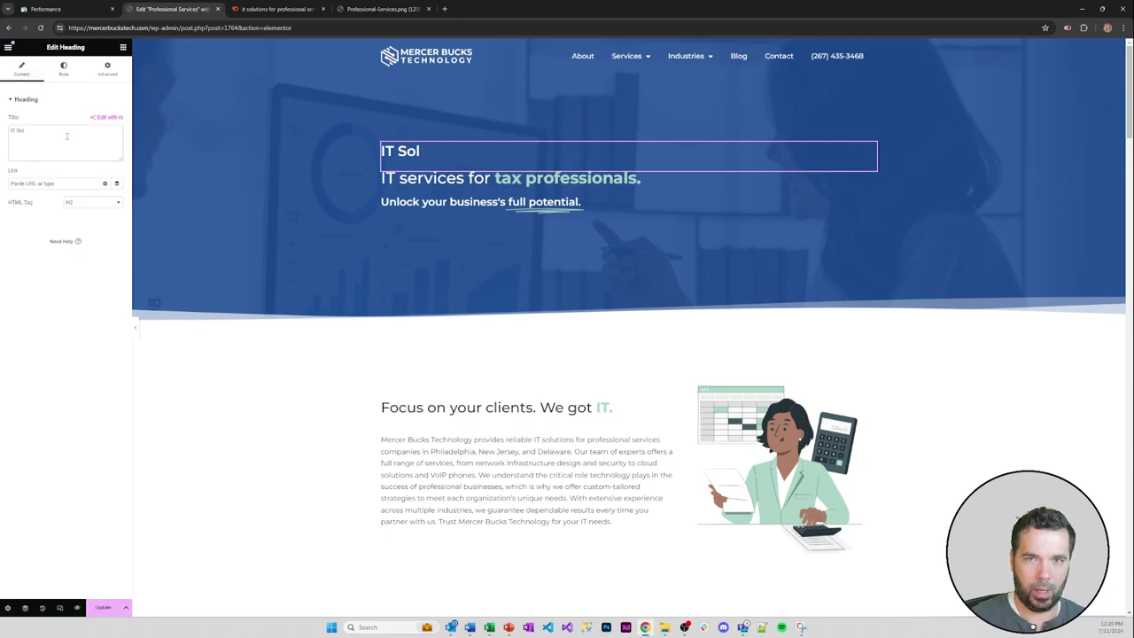
text(ut)
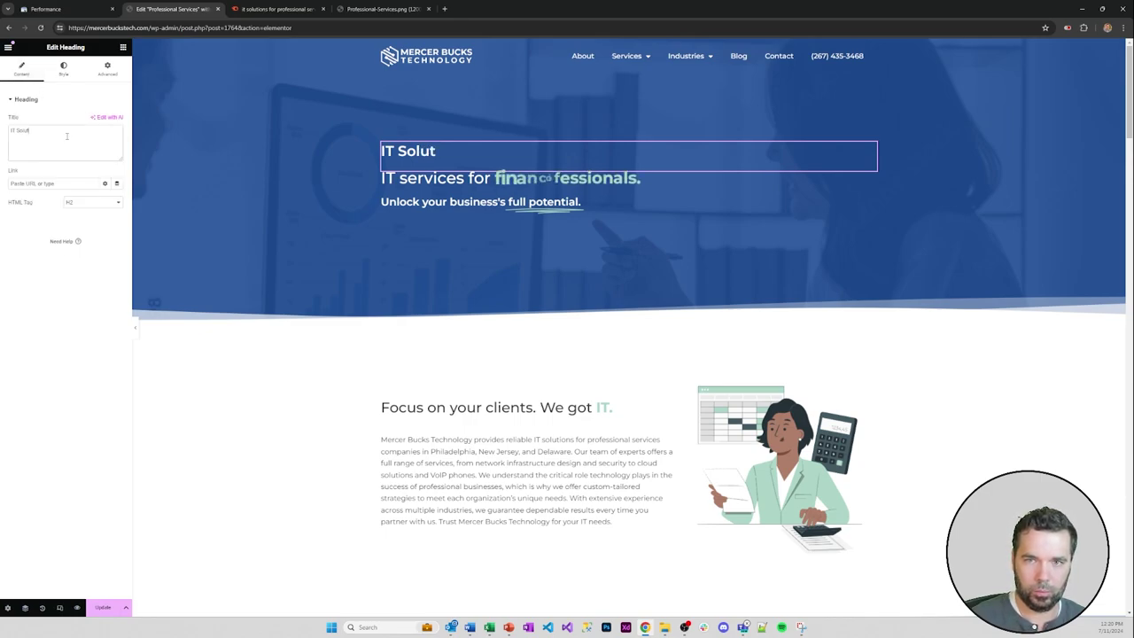
text(ions For Professional)
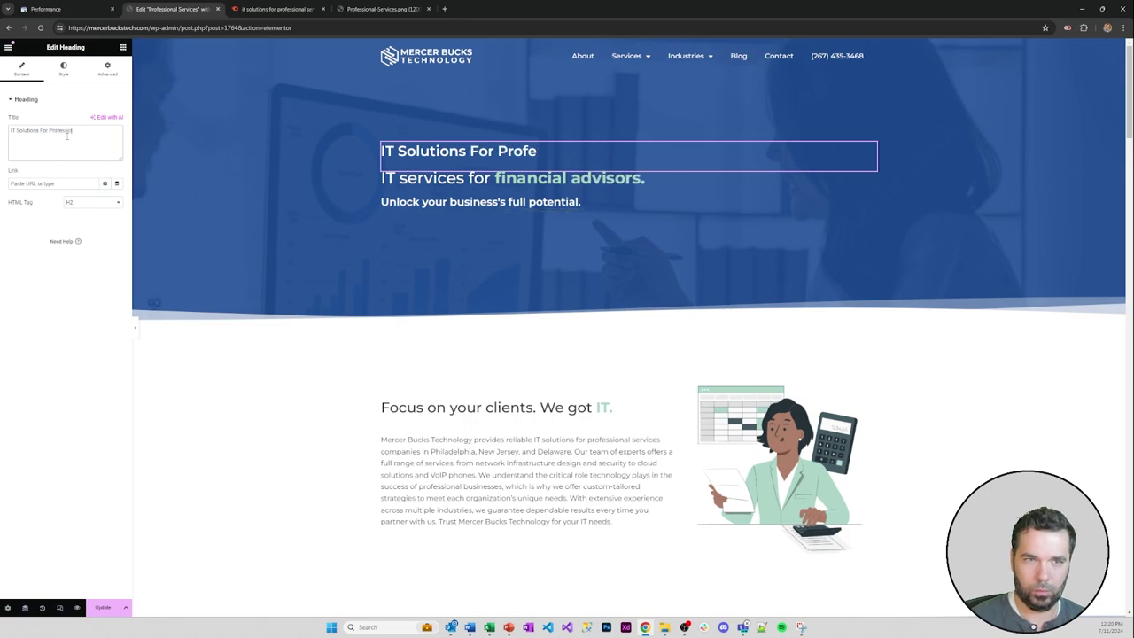
text( F)
key(BackSpace)
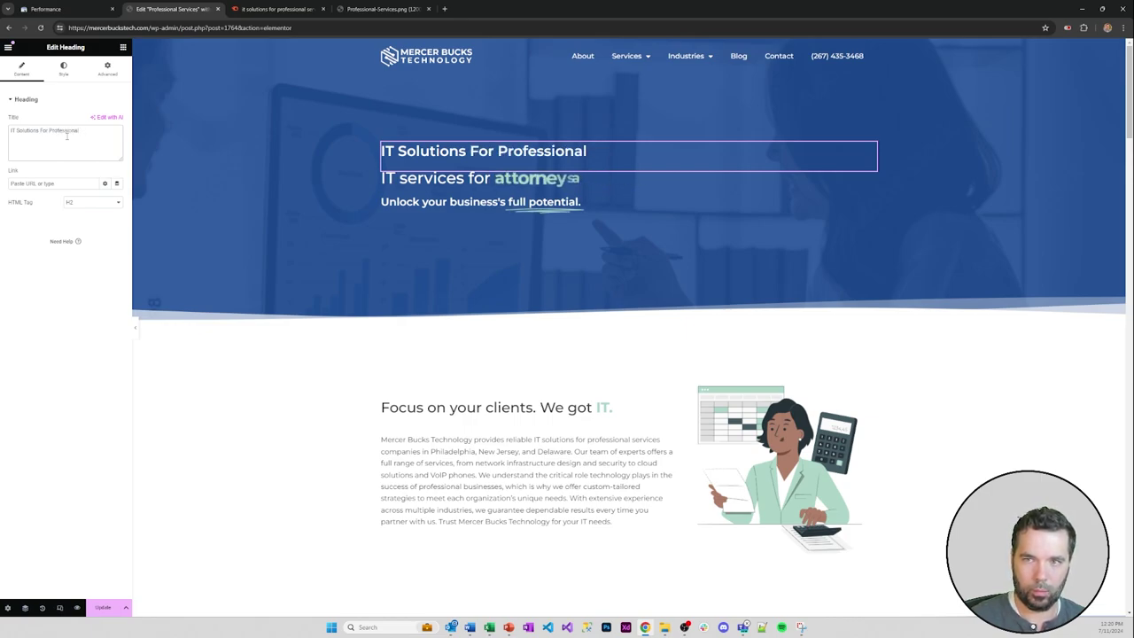
text(Services Fi)
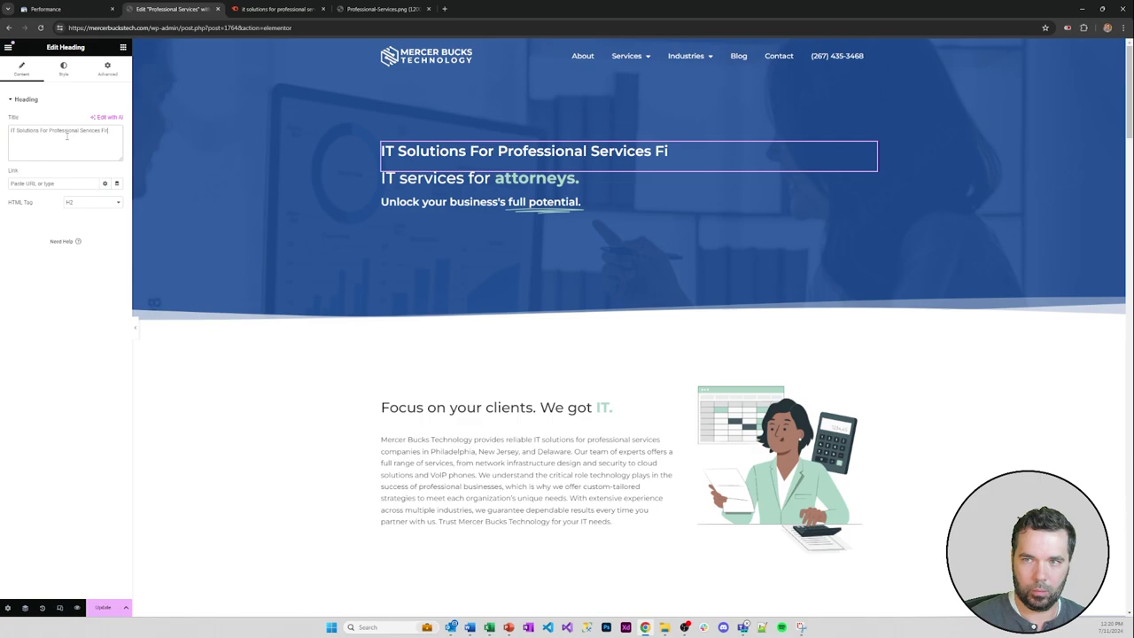
text(rms In Greater Phila)
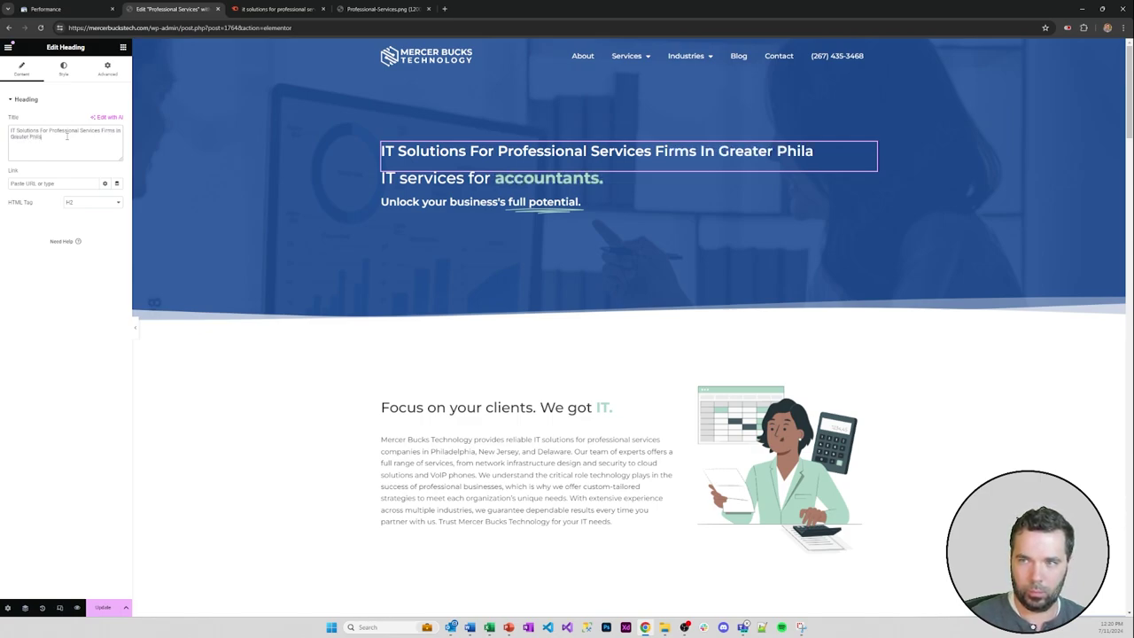
text(delphia)
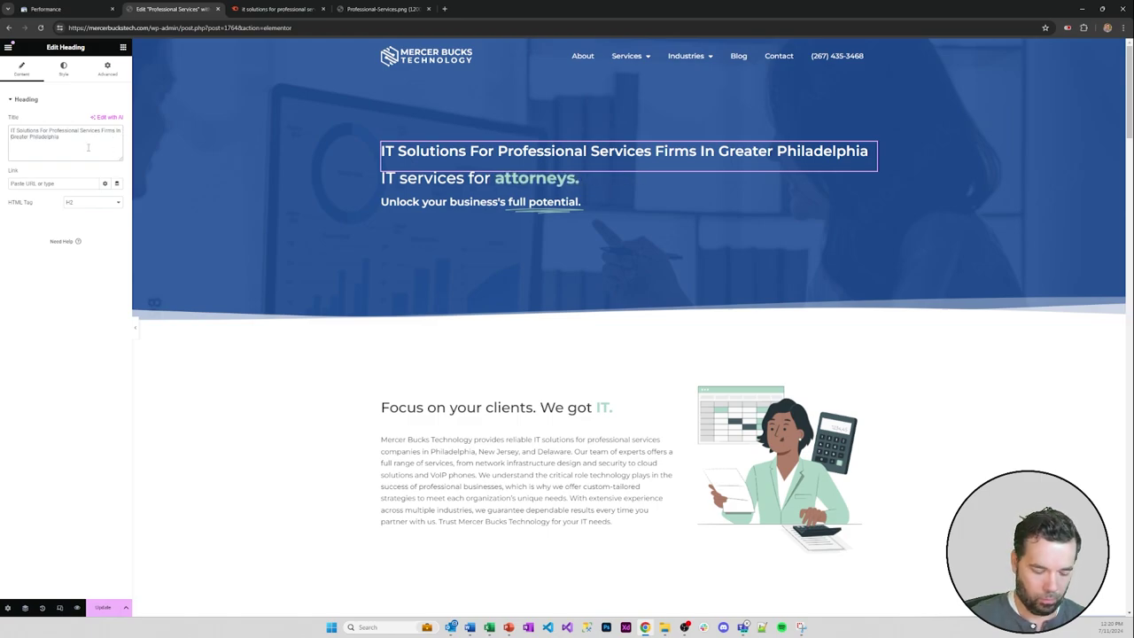
- Extend the heading's ending to "In The Greater Philadelphia Metro" and insert an HTML line break before "The"
text(The )
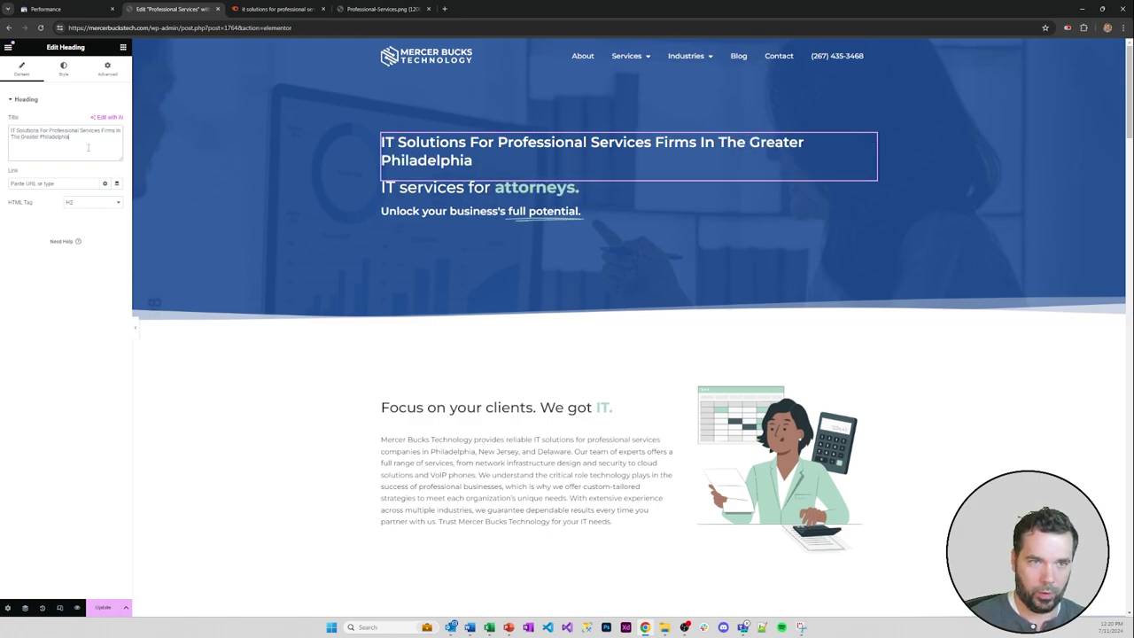
text( Metr)
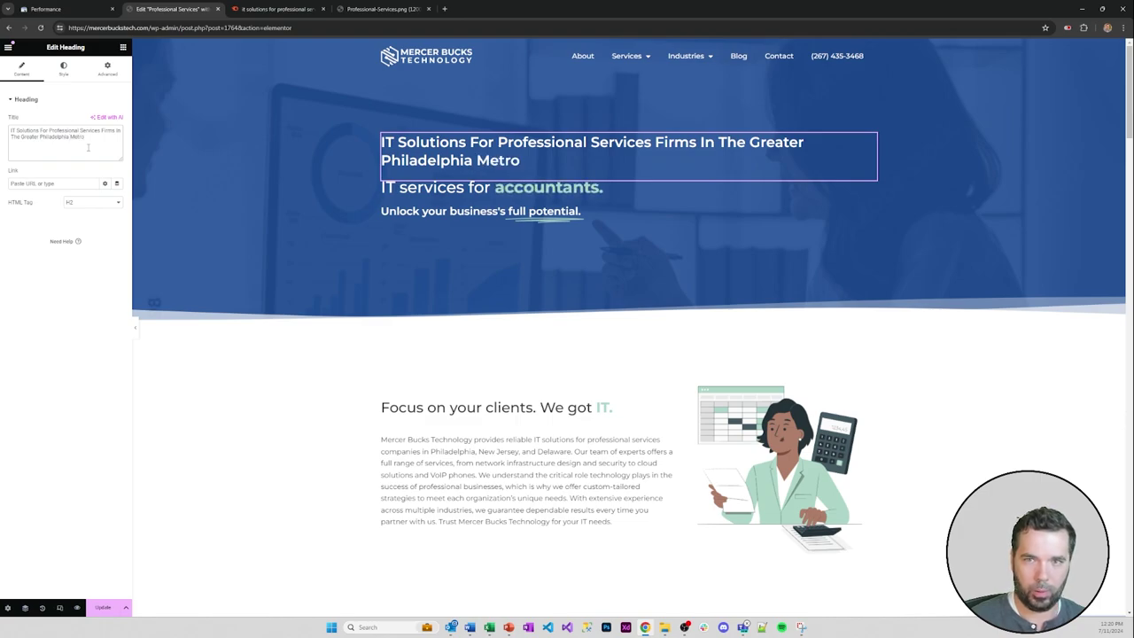
text(o)
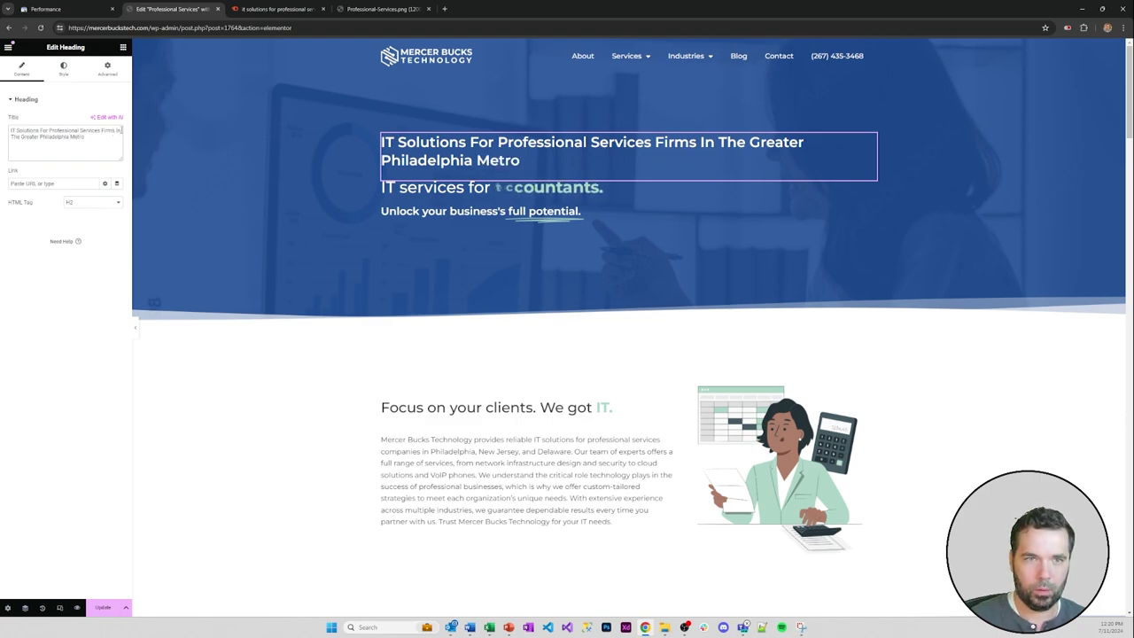
click(118, 131)
text(<br )
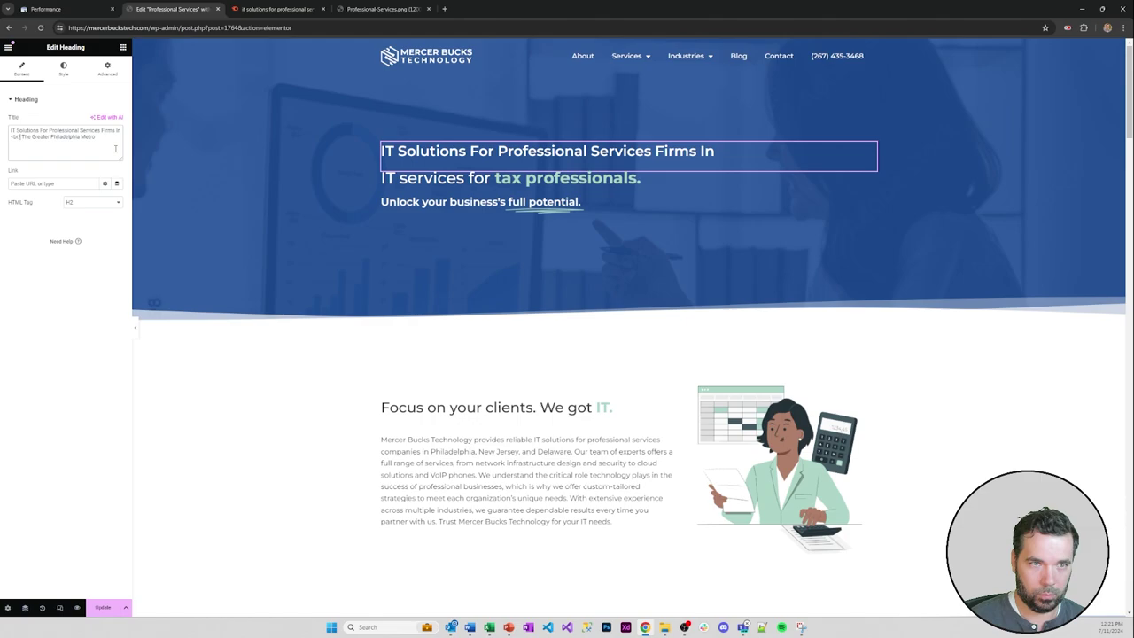
text(>)
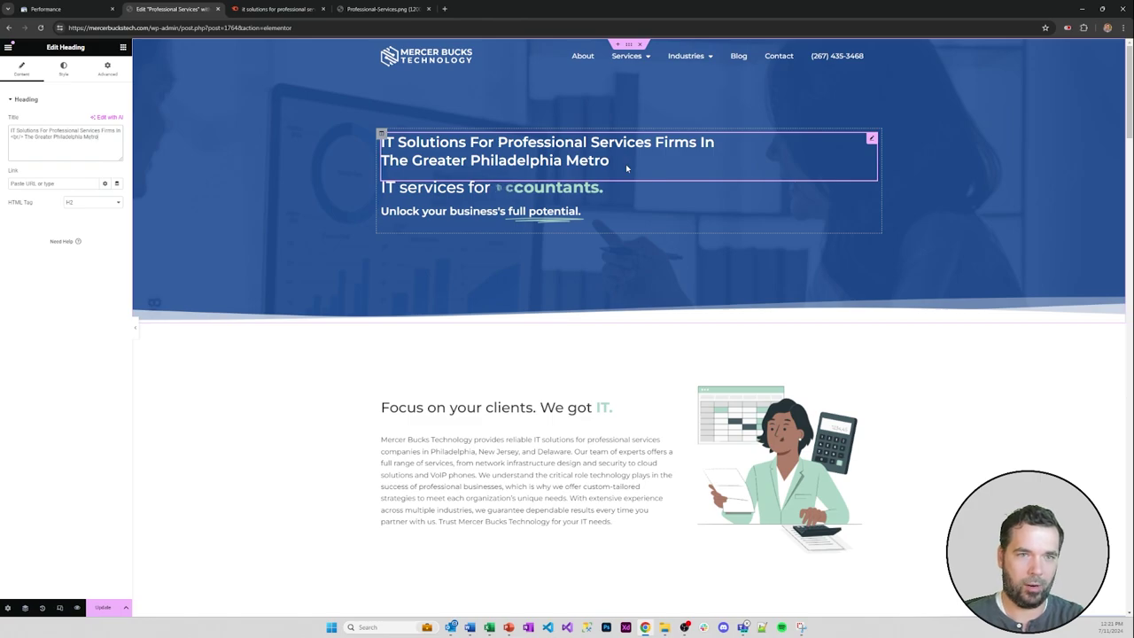
- Set the new heading's HTML tag to H1 and the rotating "IT services for" headline's tag to p
click(83, 205)
click(83, 213)
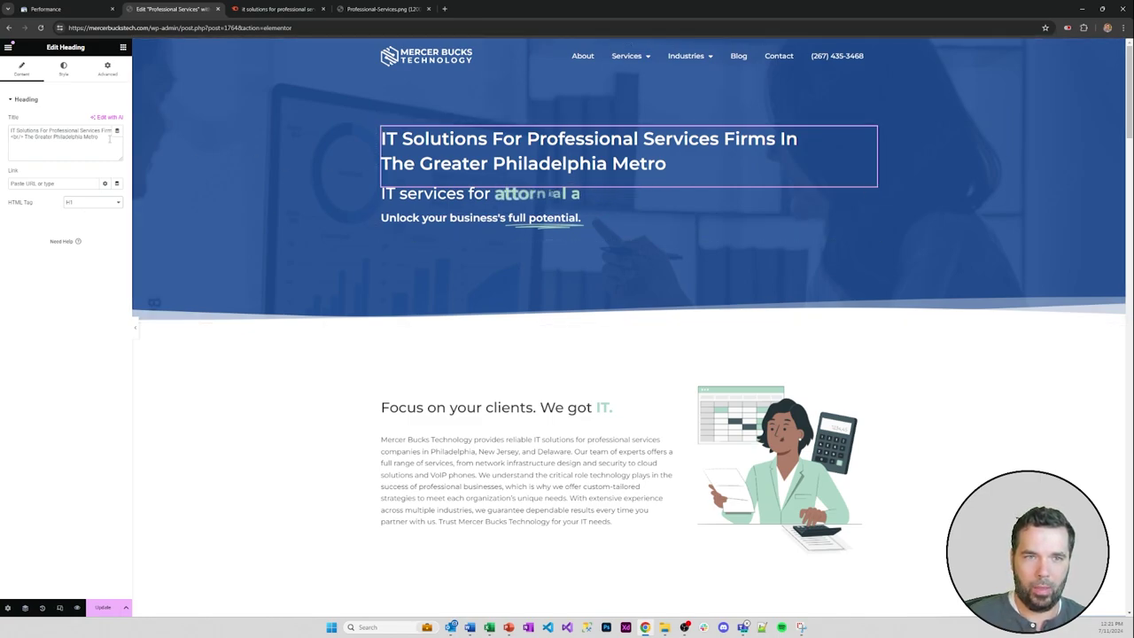
click(463, 197)
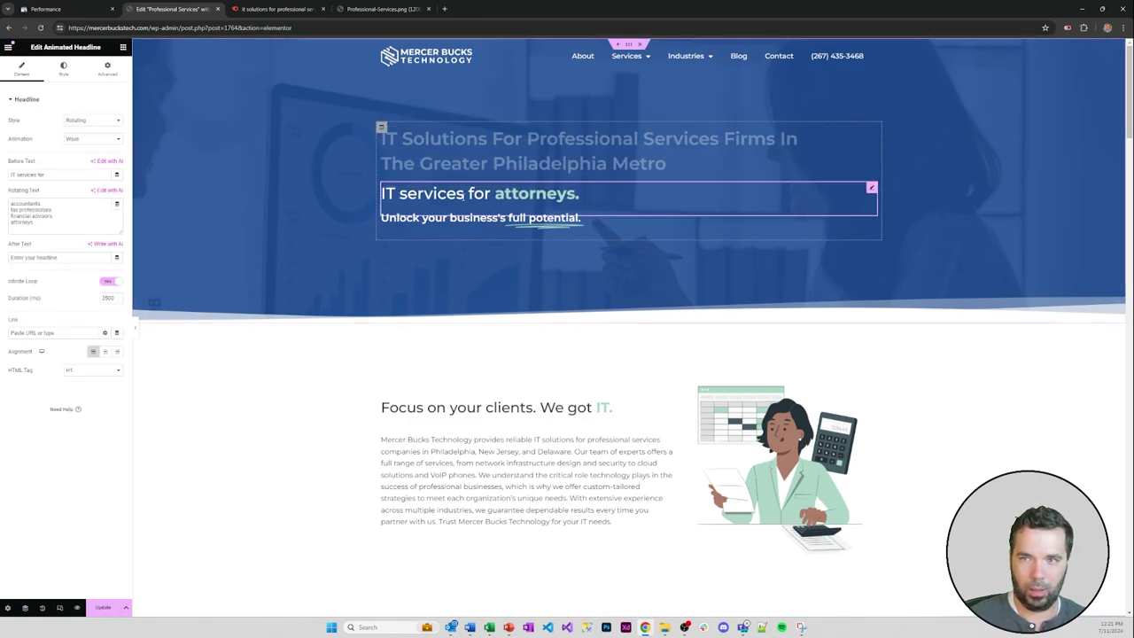
click(93, 370)
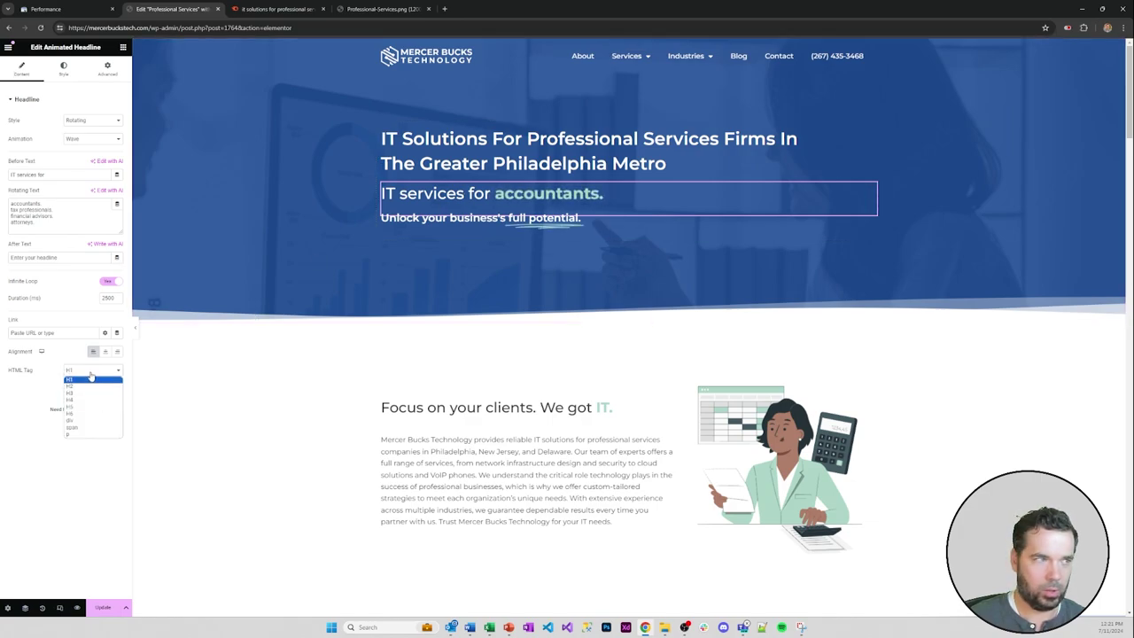
click(76, 435)
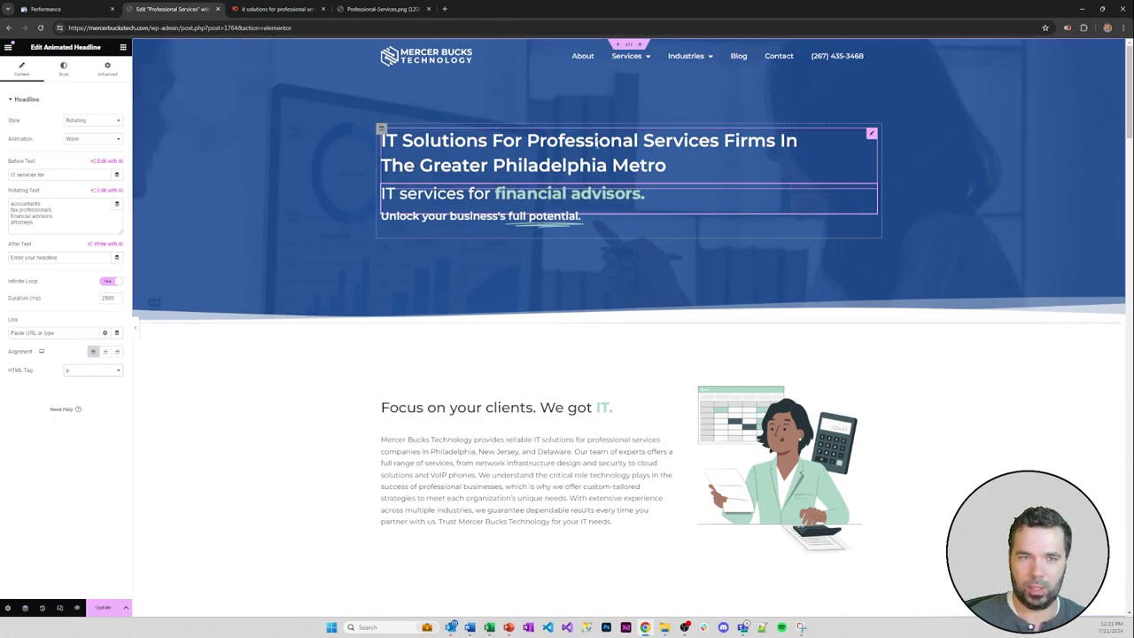
- Set the HTML tag of the "Unlock your business's full potential." headline to p
click(470, 222)
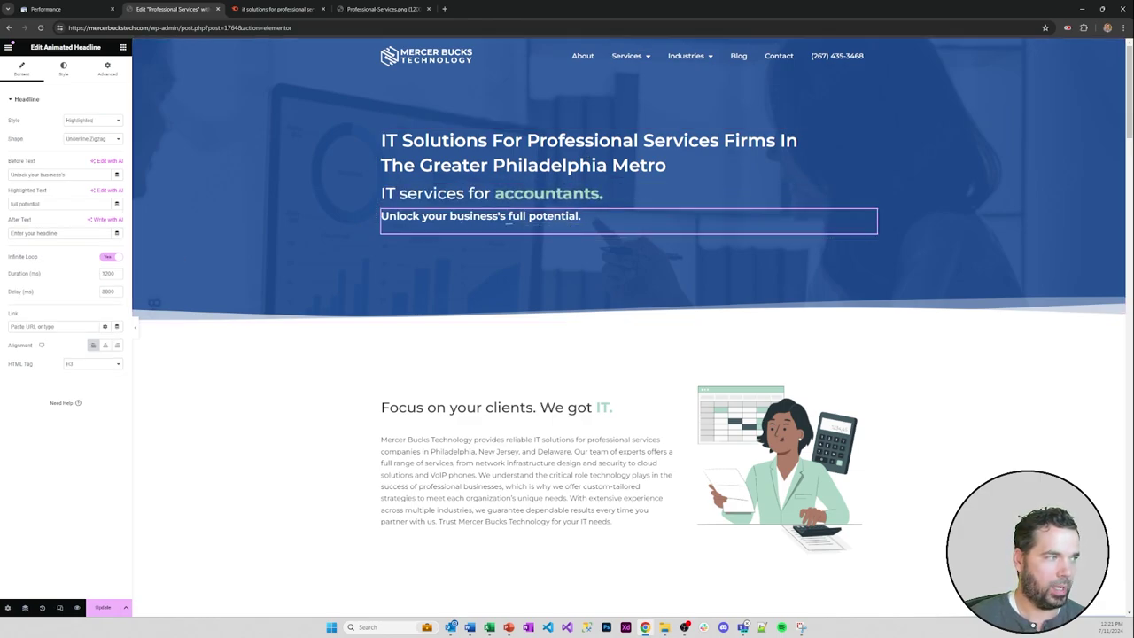
click(93, 365)
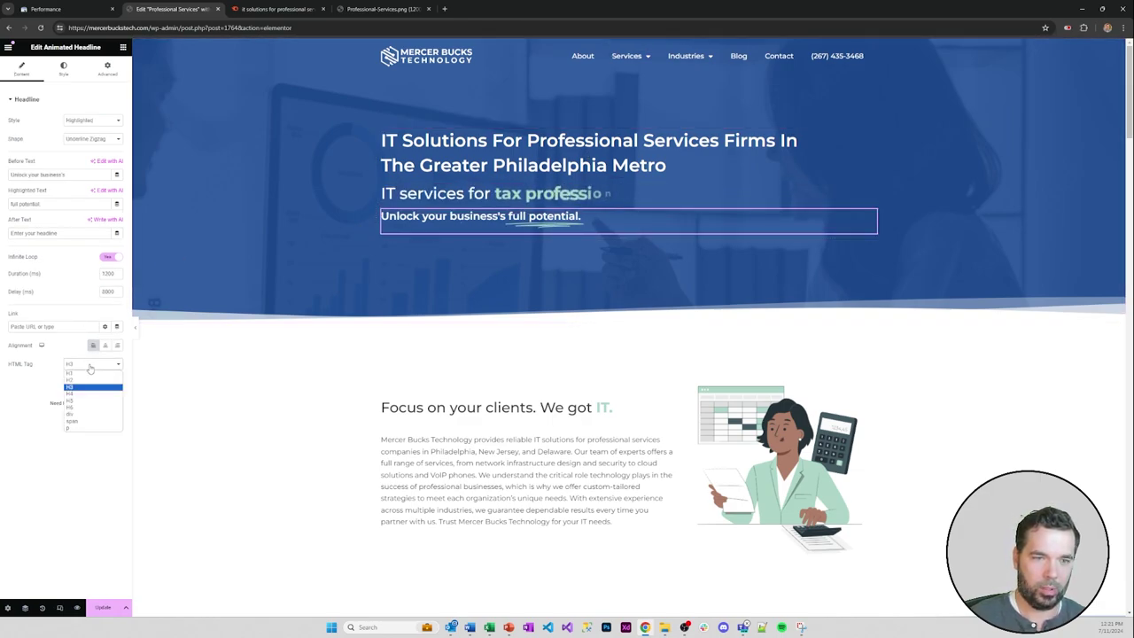
click(88, 429)
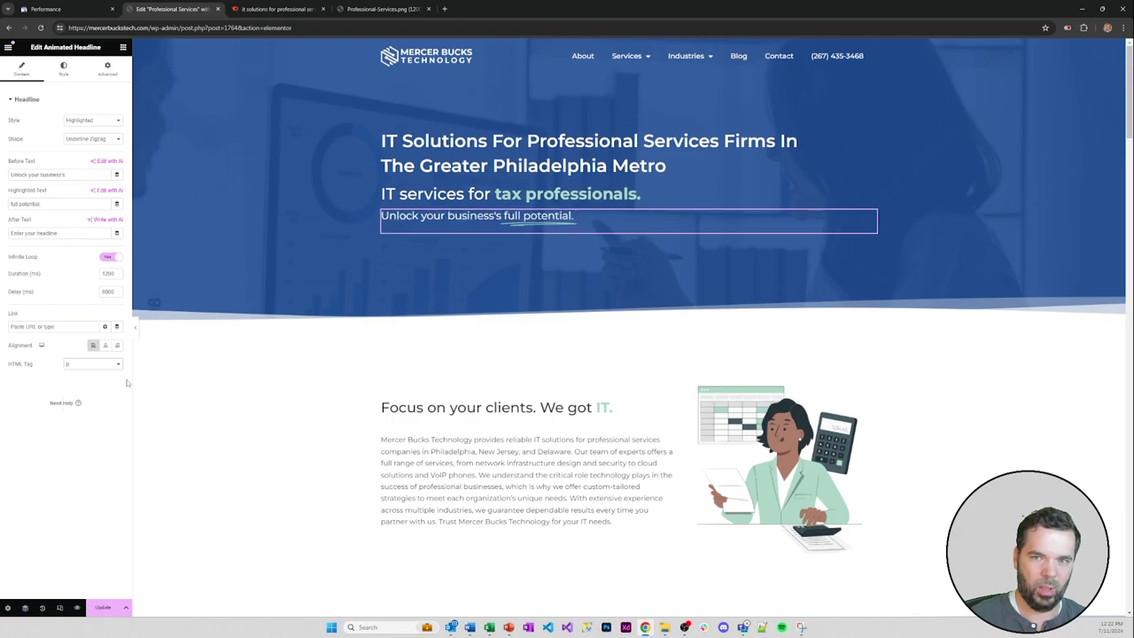
- Set the animated text color of the rotating "IT services for" headline to the global Primary Accent Color
click(432, 200)
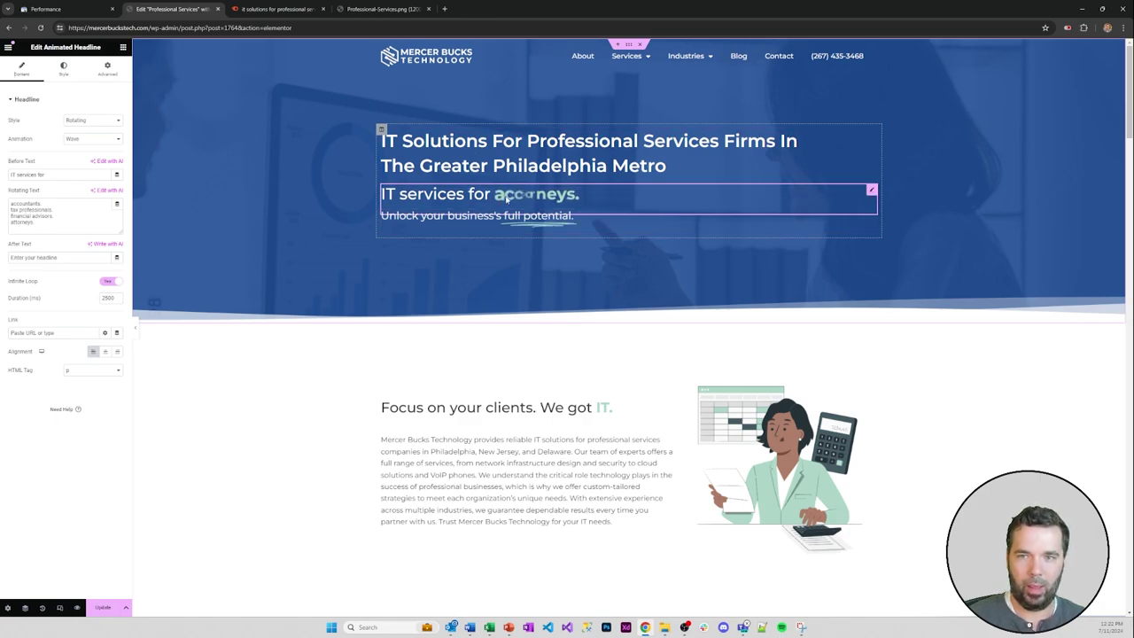
click(71, 78)
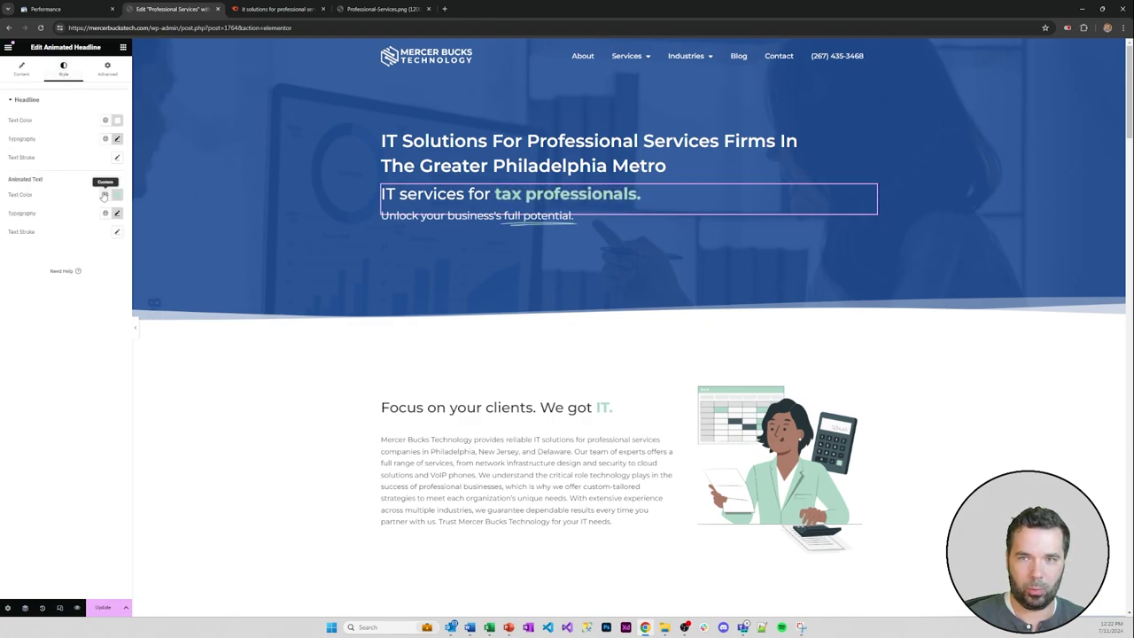
scroll(573, 244, down, 3)
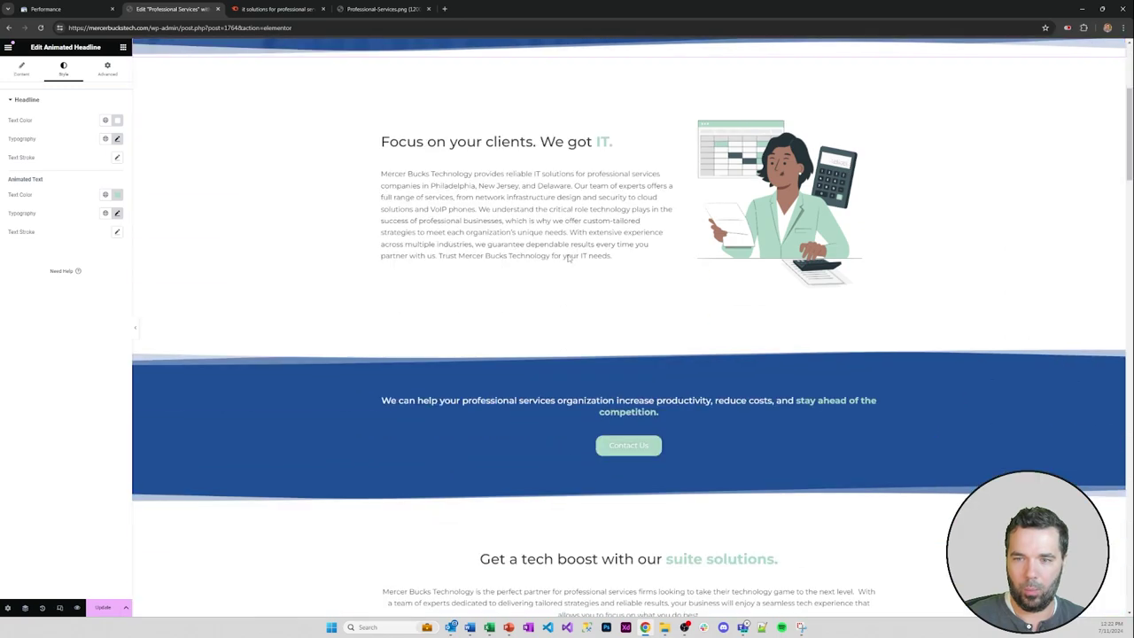
scroll(568, 257, down, 6)
scroll(484, 240, up, 1)
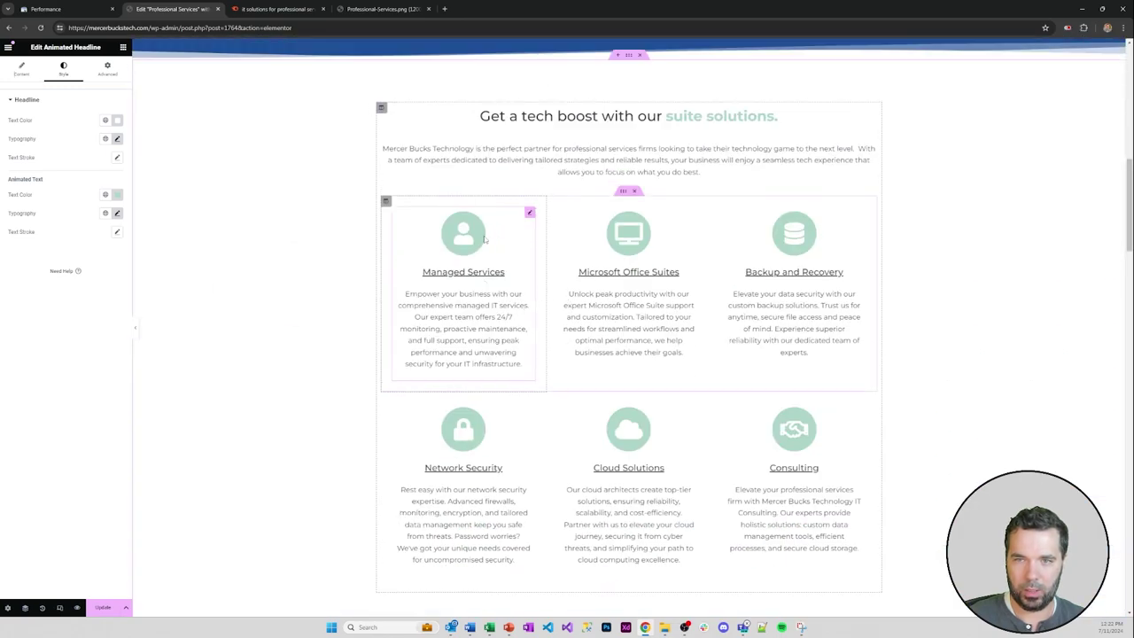
scroll(485, 239, up, 2)
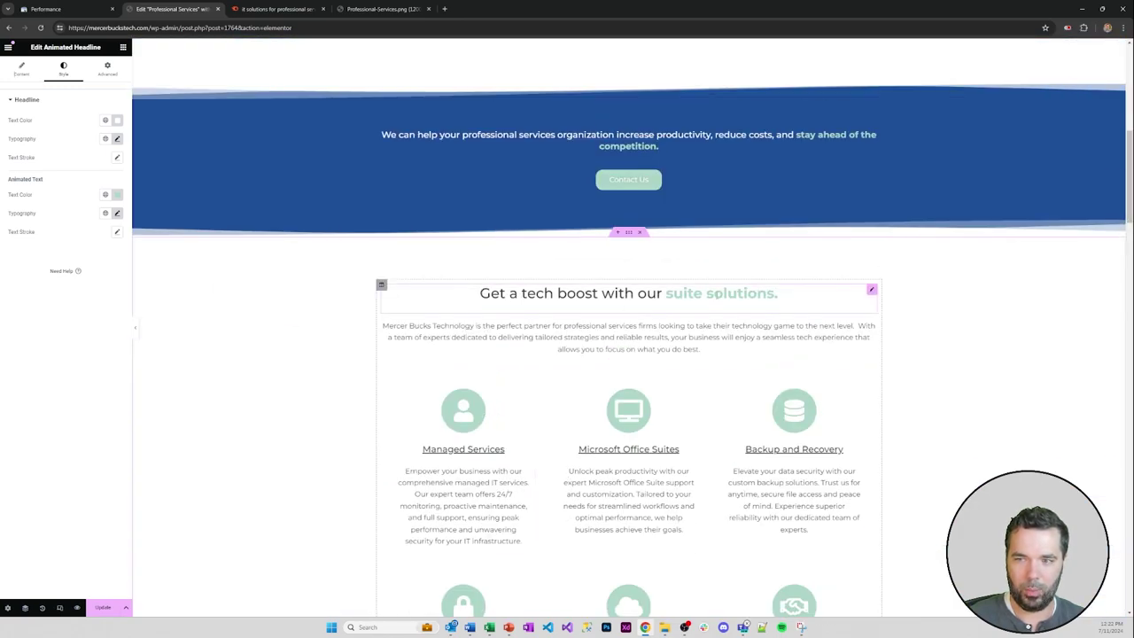
scroll(717, 295, down, 9)
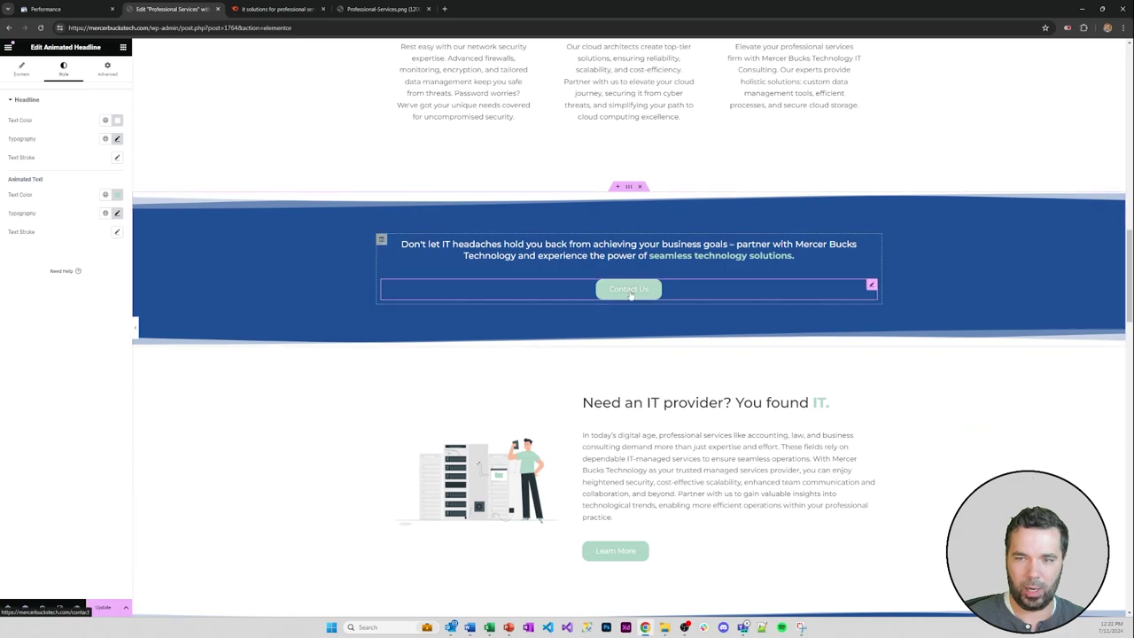
scroll(631, 296, down, 2)
scroll(504, 306, up, 12)
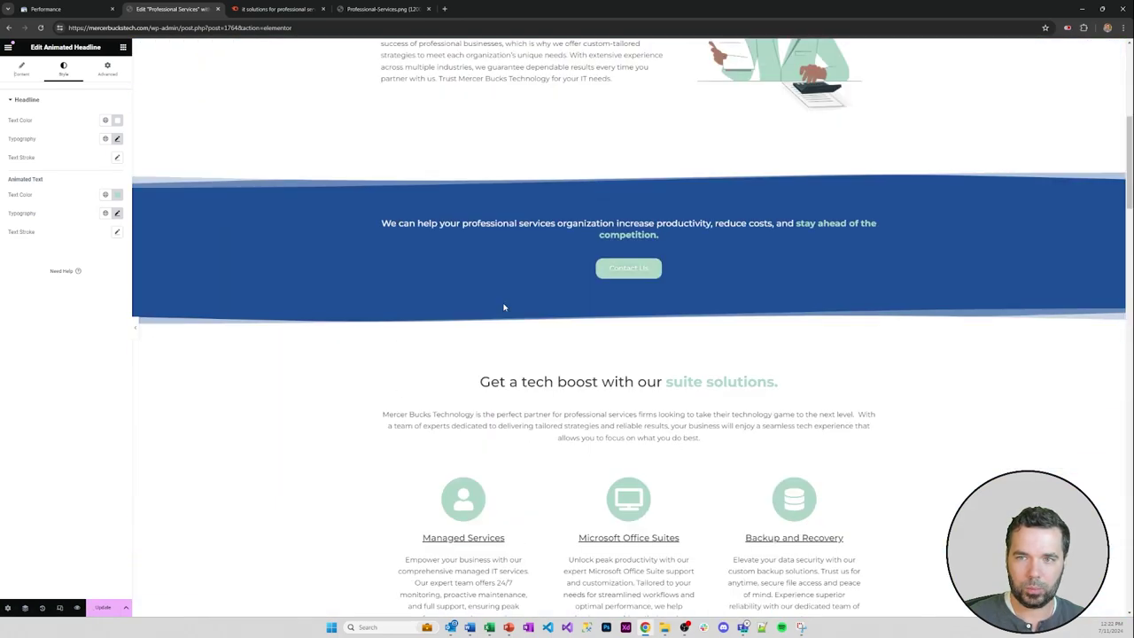
scroll(504, 307, up, 5)
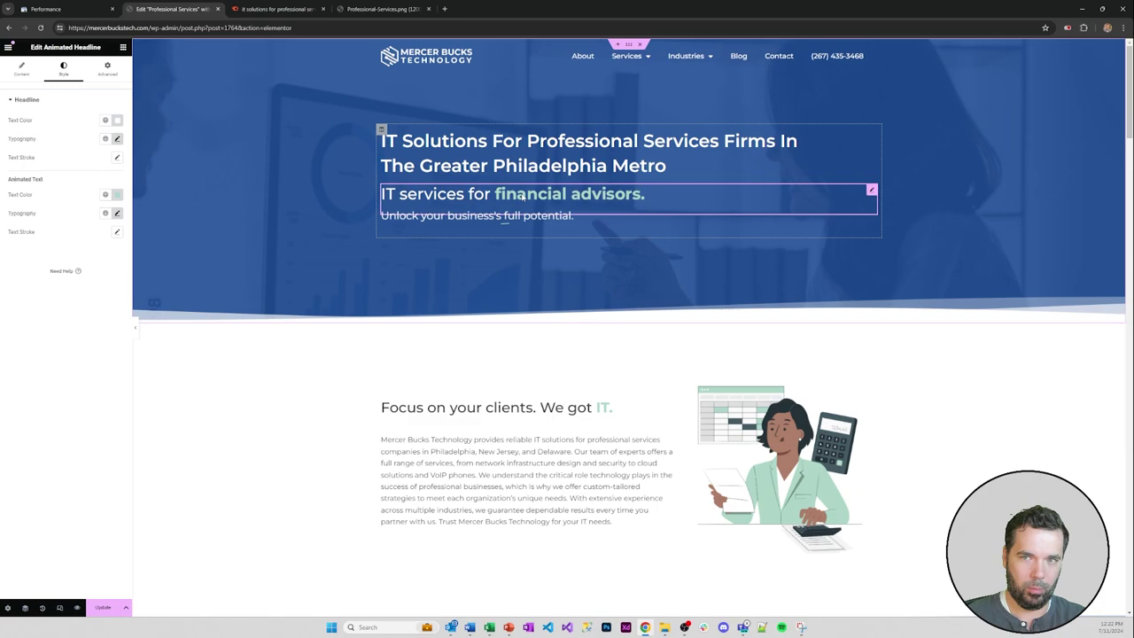
click(105, 194)
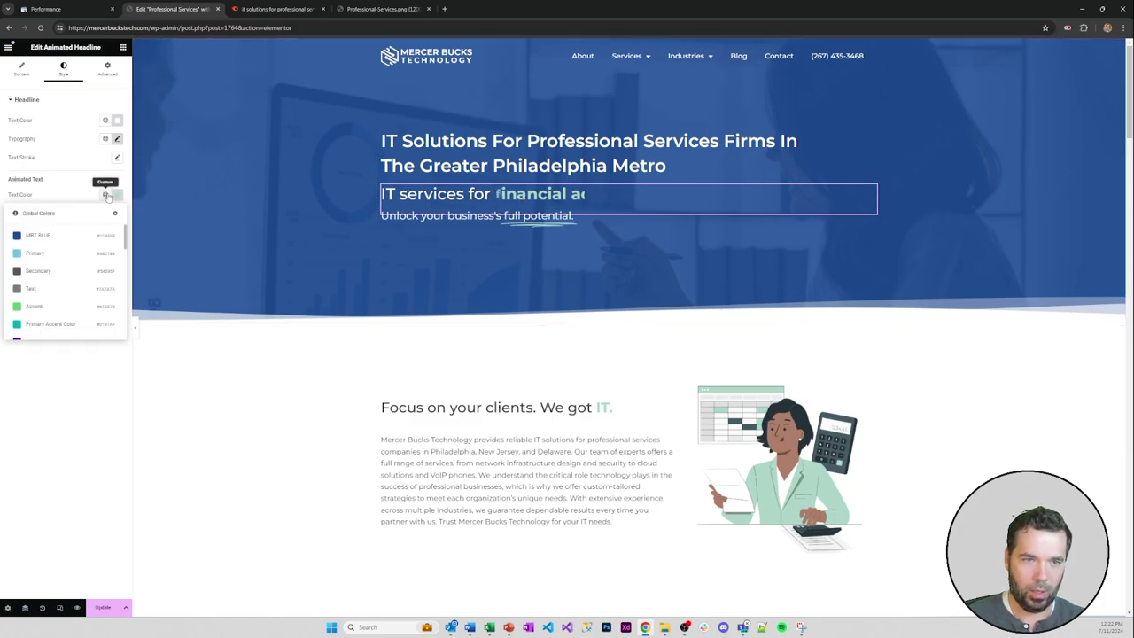
click(65, 324)
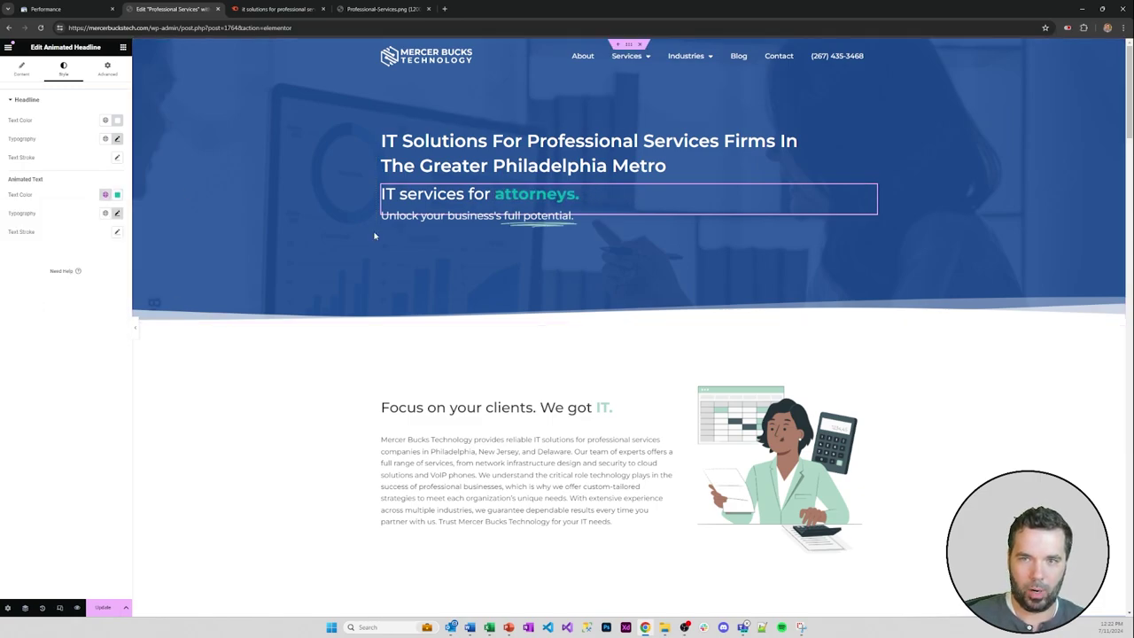
- Set the shape color of the "Unlock your business's full potential." headline to the global Primary Accent Color
click(449, 215)
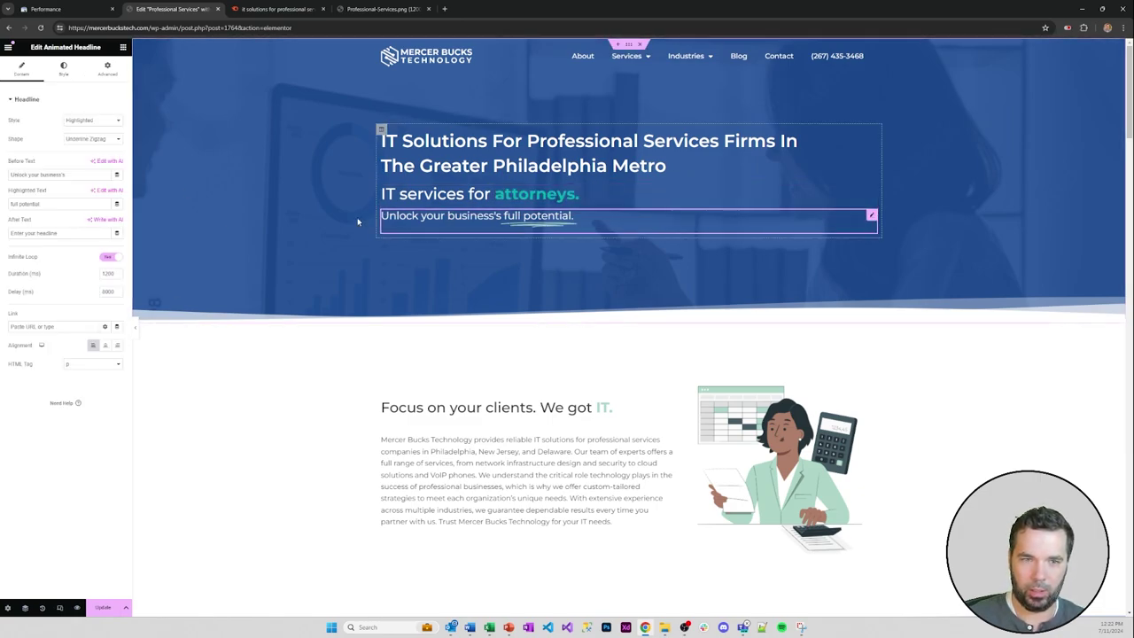
click(63, 68)
click(105, 120)
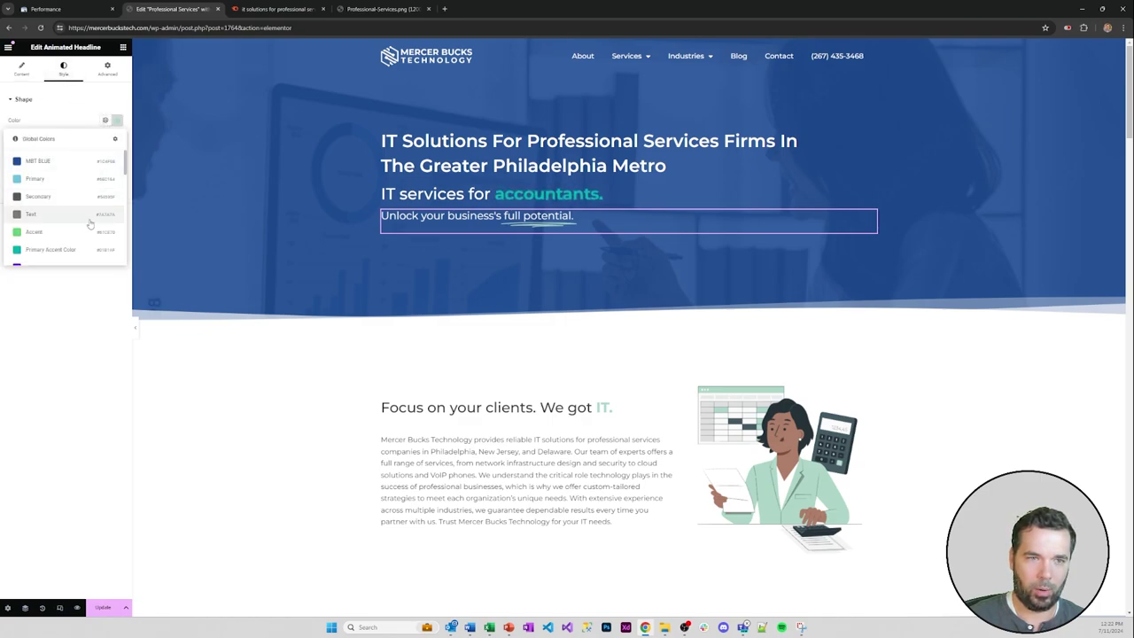
click(50, 248)
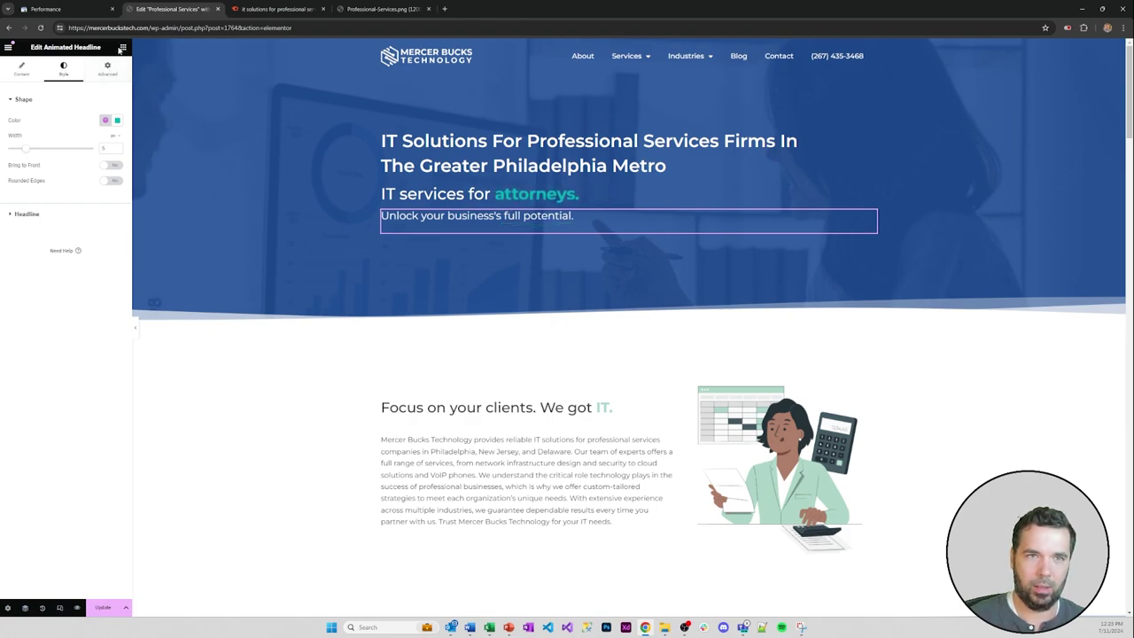
- Add the global Inverse Transparent Call Button widget below the "Unlock your business's full potential." headline
click(122, 47)
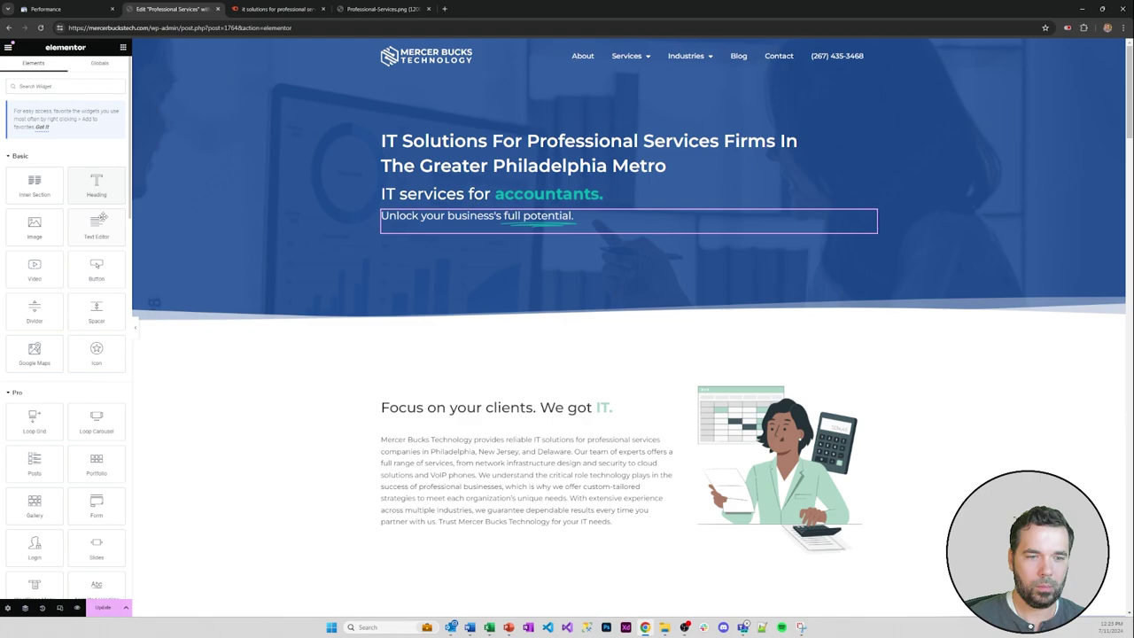
click(100, 63)
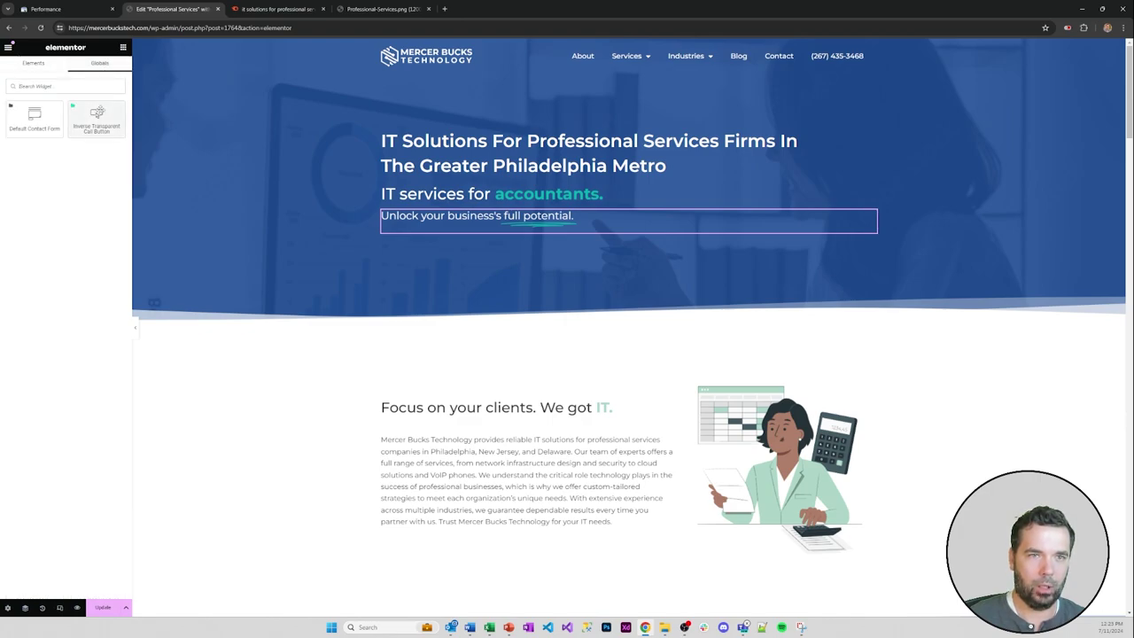
drag(97, 118, 440, 234)
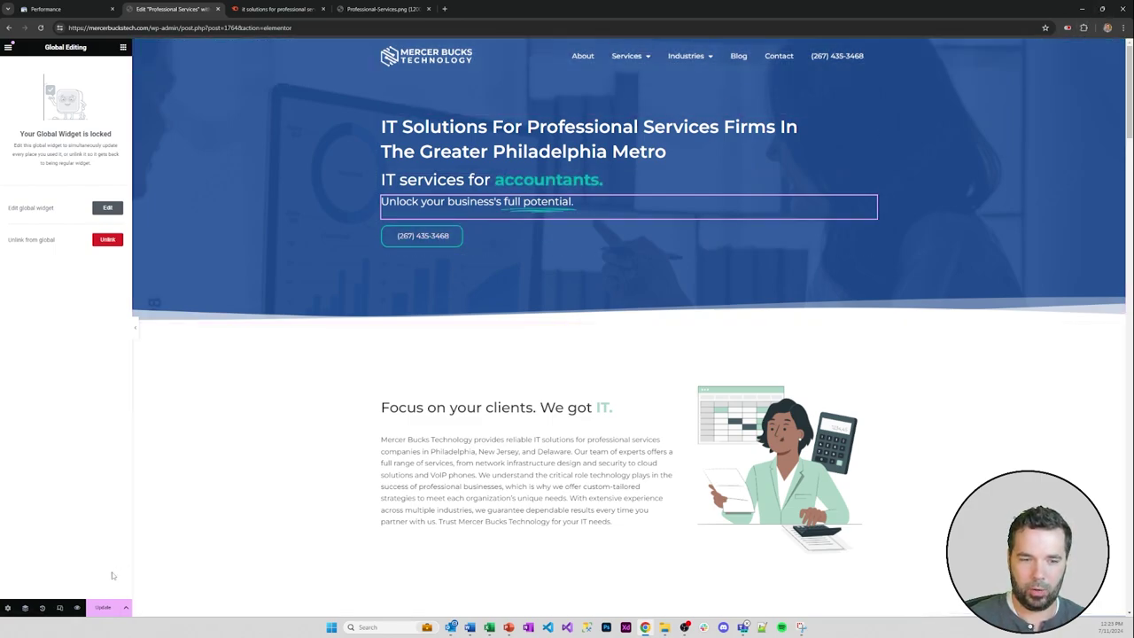
- Preview the page in responsive mode at mobile size and return to the desktop view
click(60, 609)
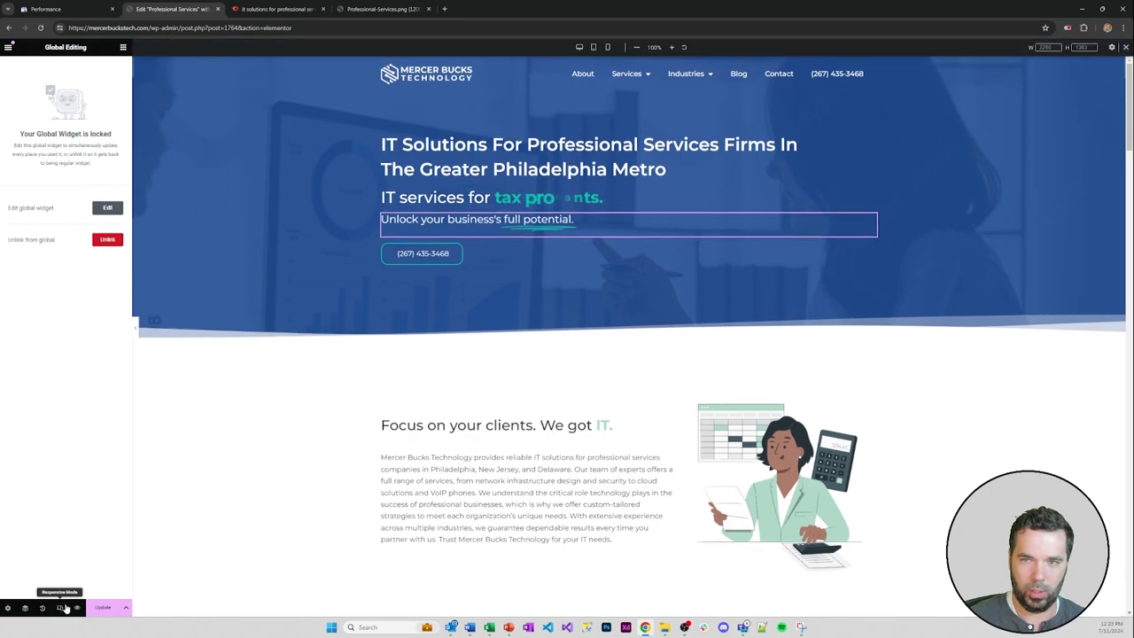
click(609, 49)
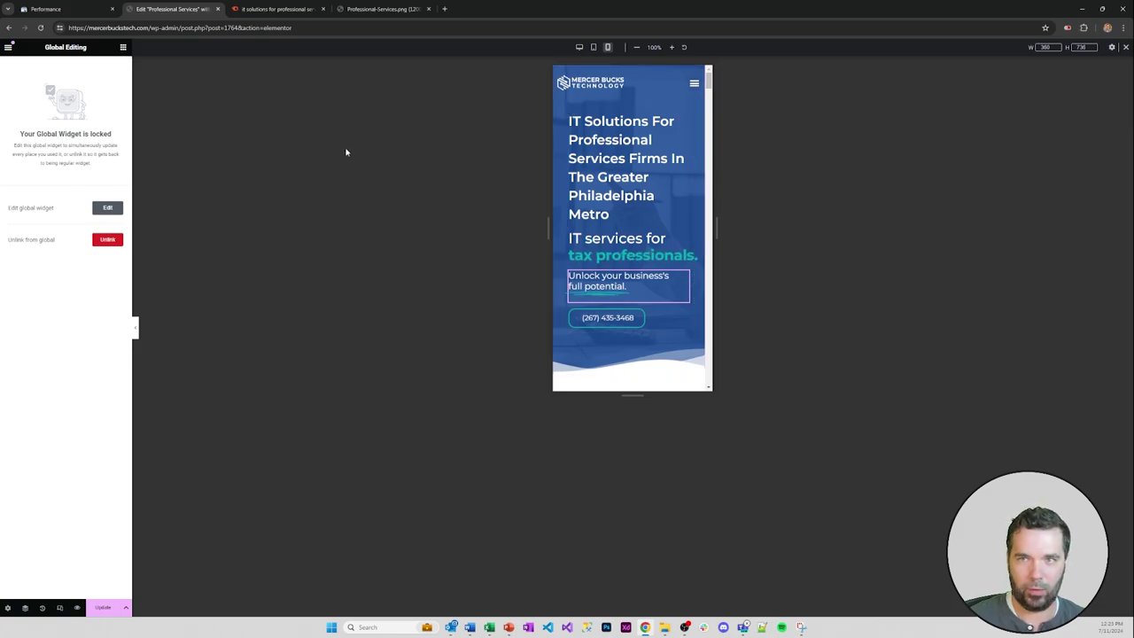
click(579, 47)
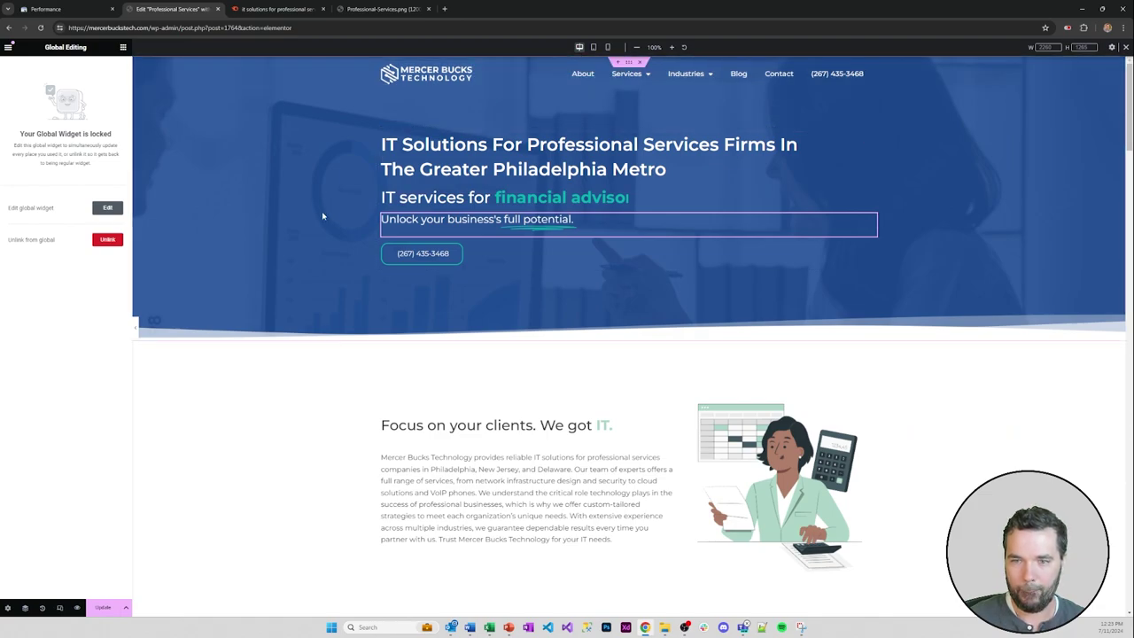
- Open the settings of the "Focus on your clients. We got IT." heading and compare its accent color with the hero section
scroll(323, 216, down, 3)
click(586, 204)
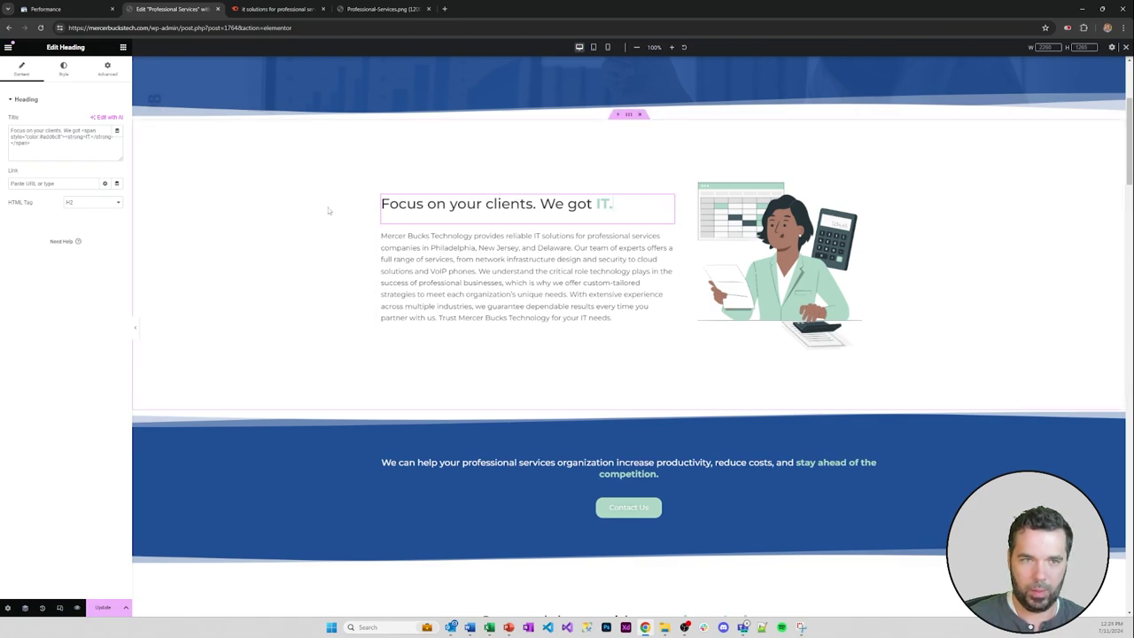
scroll(507, 210, up, 3)
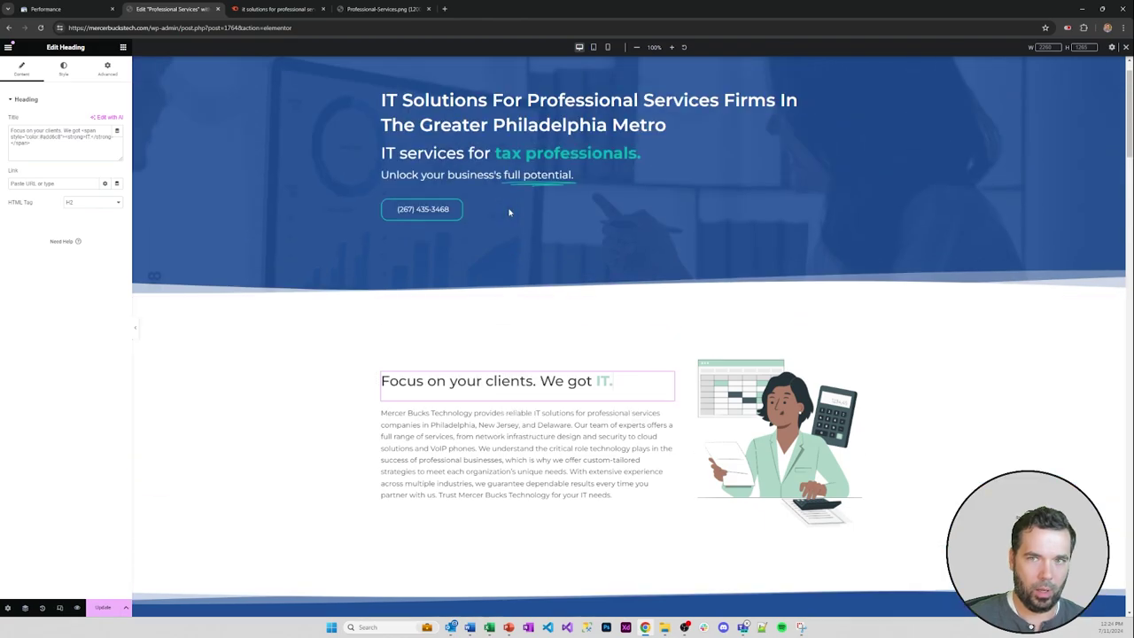
scroll(476, 258, down, 3)
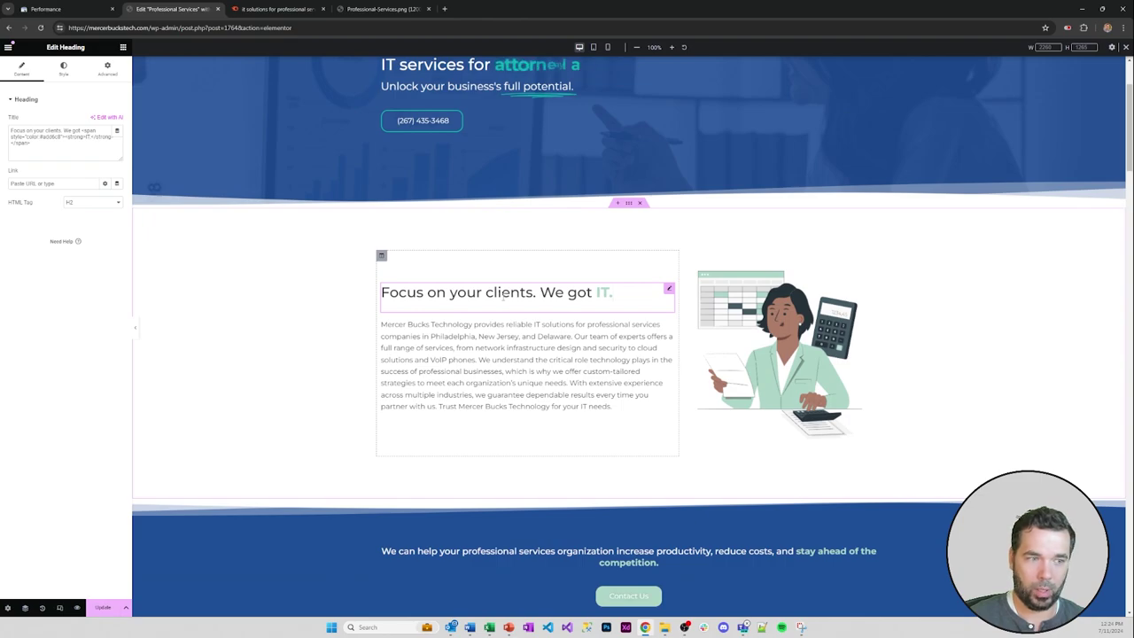
scroll(505, 299, up, 2)
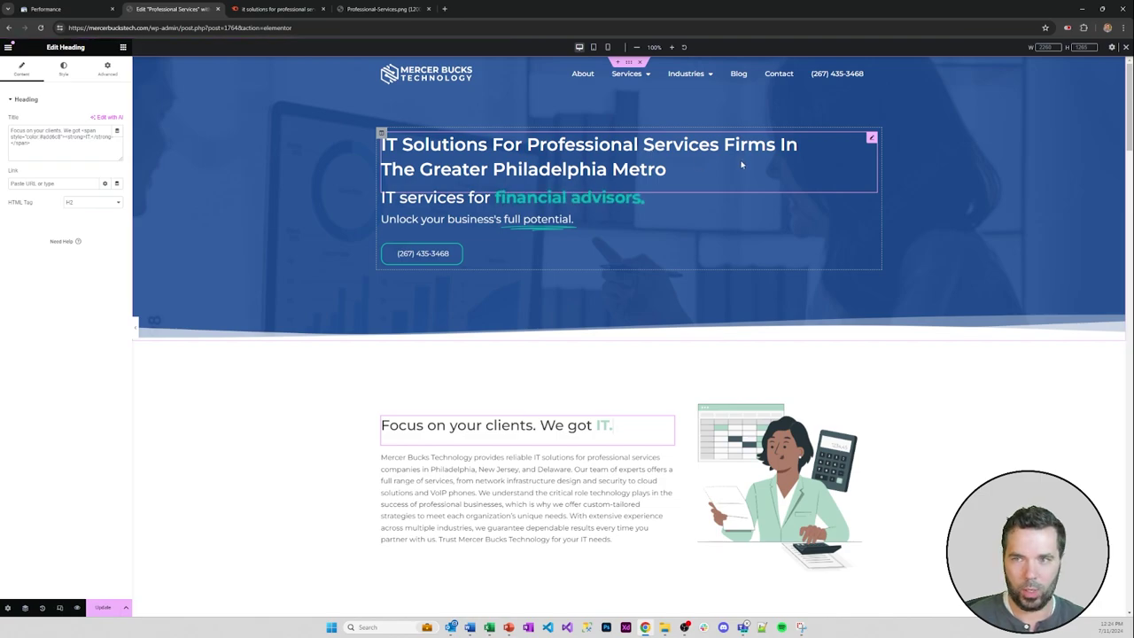
scroll(561, 272, down, 2)
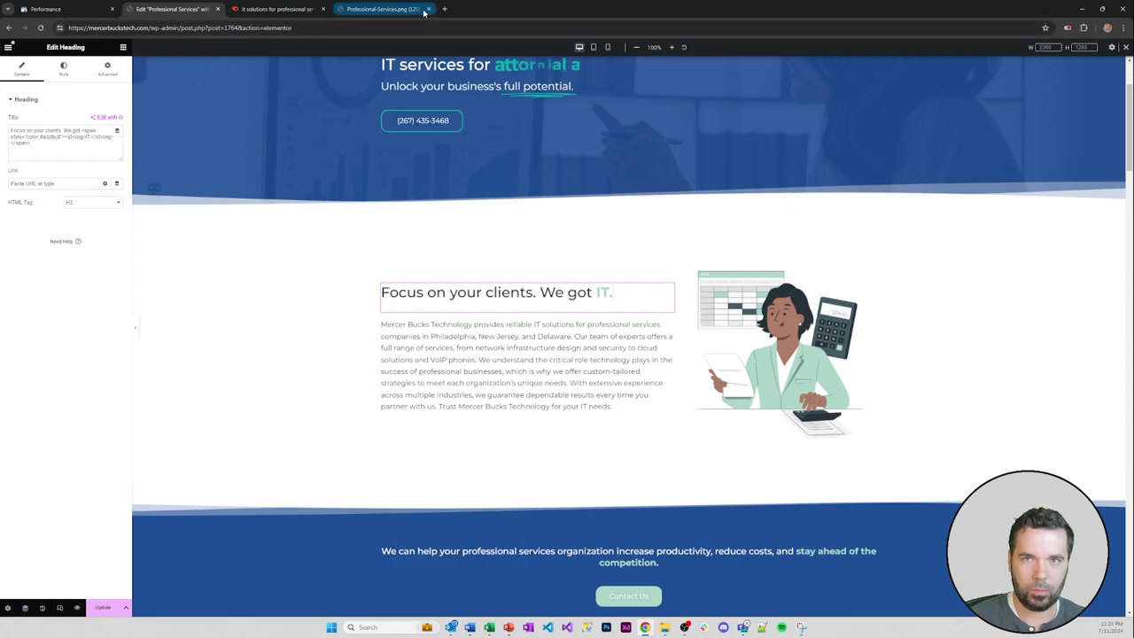
- Load the mercerbuckstech.com home page in the Professional-Services.png tab and inspect the HTML of the accented word "covered." in the Industries section
click(383, 10)
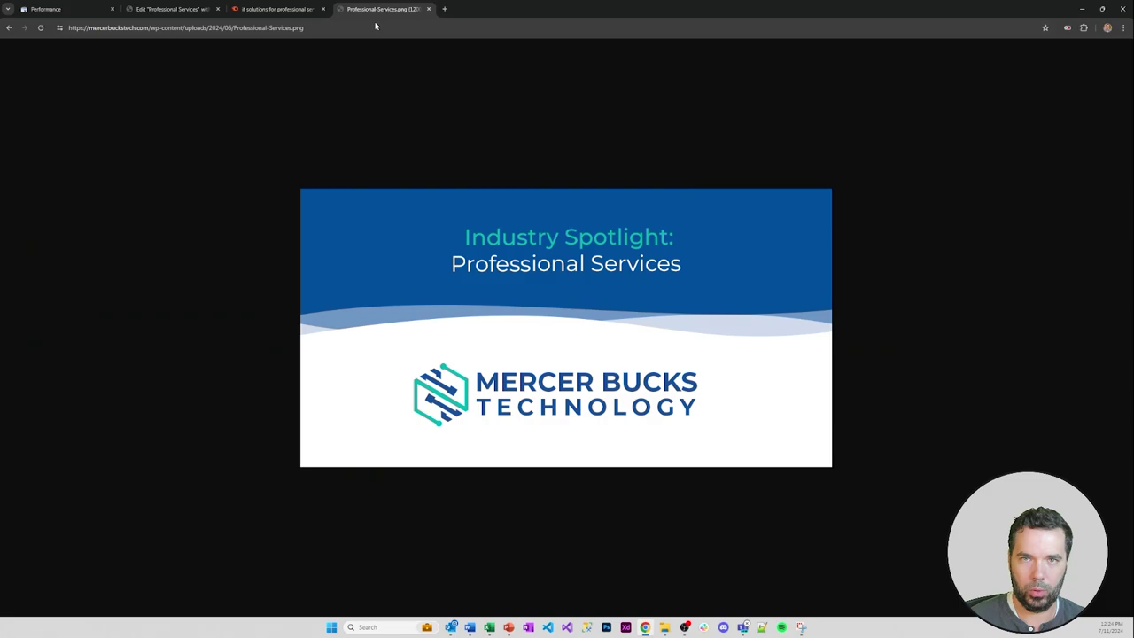
click(375, 25)
text(mer)
key(Return)
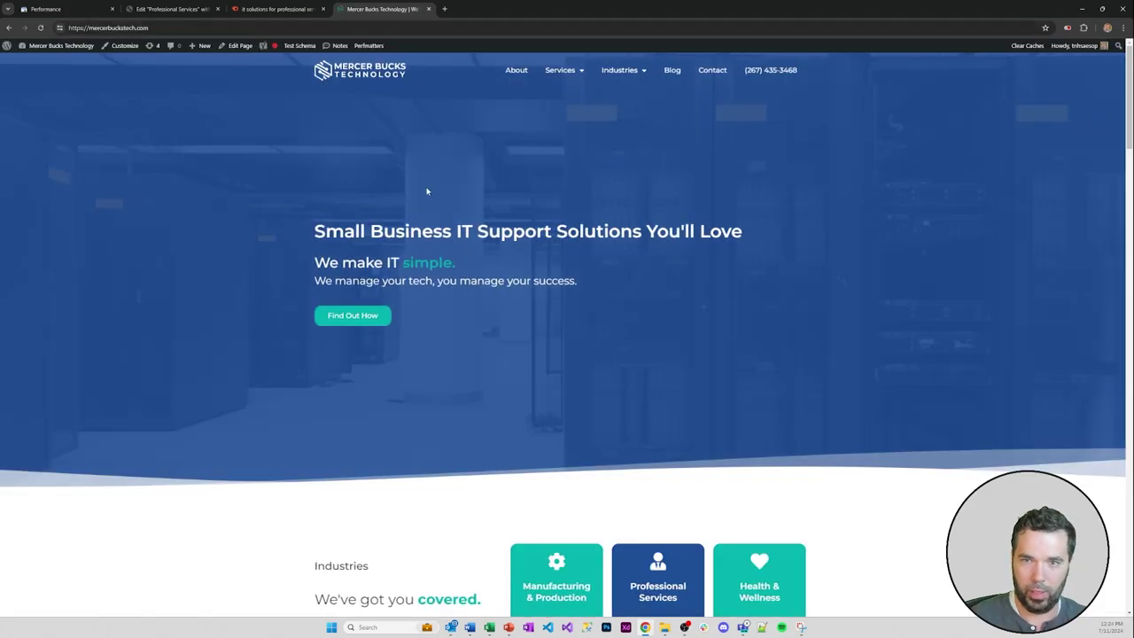
scroll(458, 230, down, 3)
right_click(443, 326)
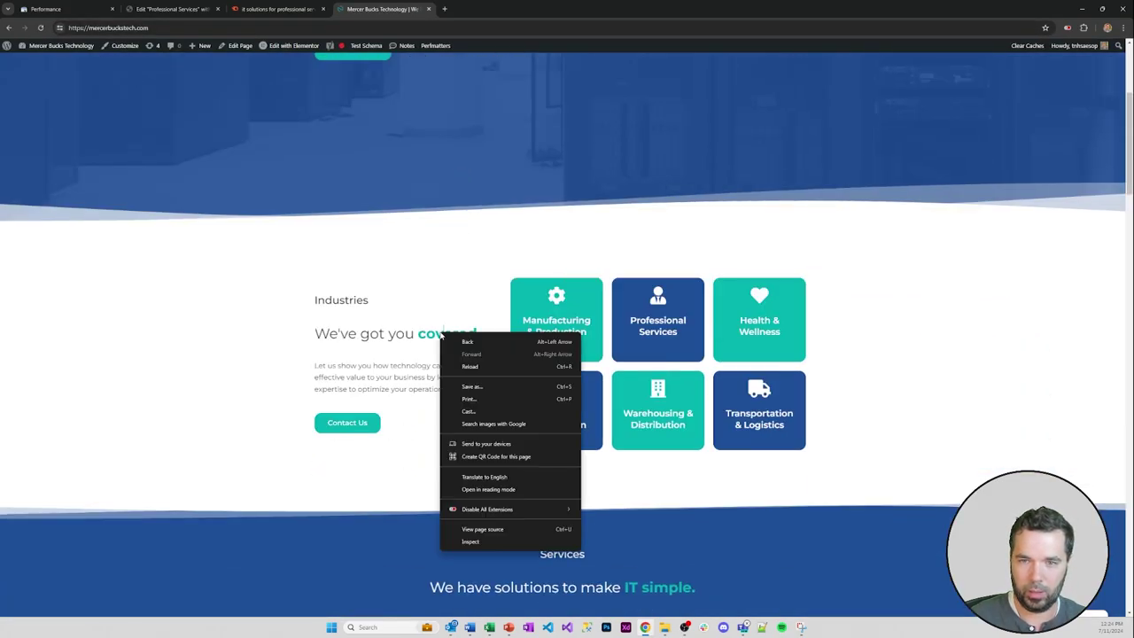
click(506, 540)
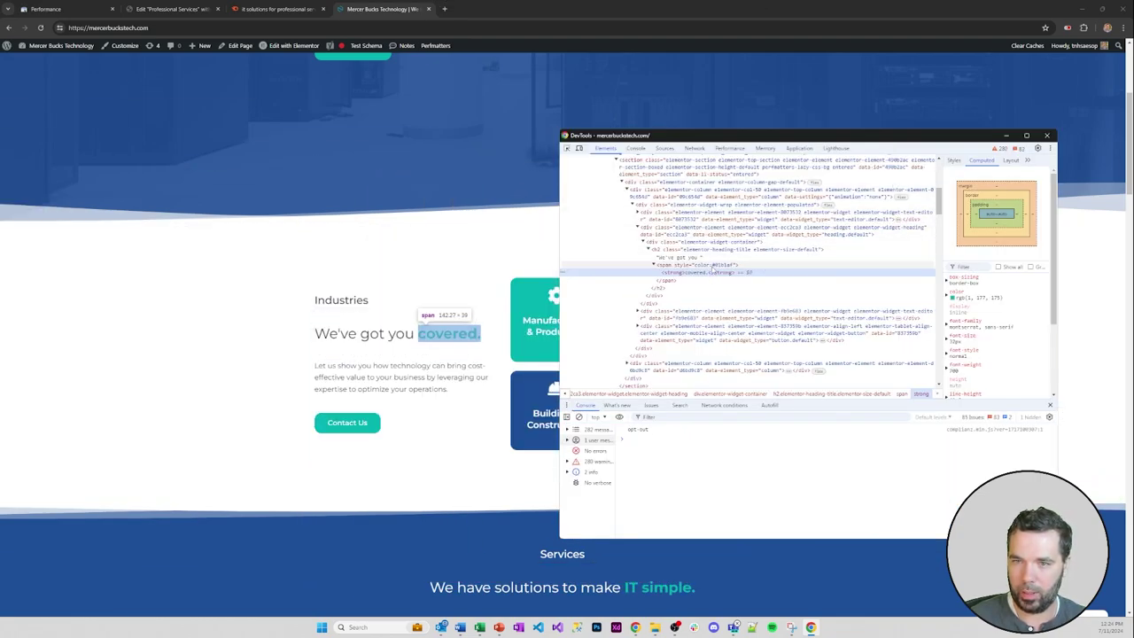
scroll(448, 221, up, 3)
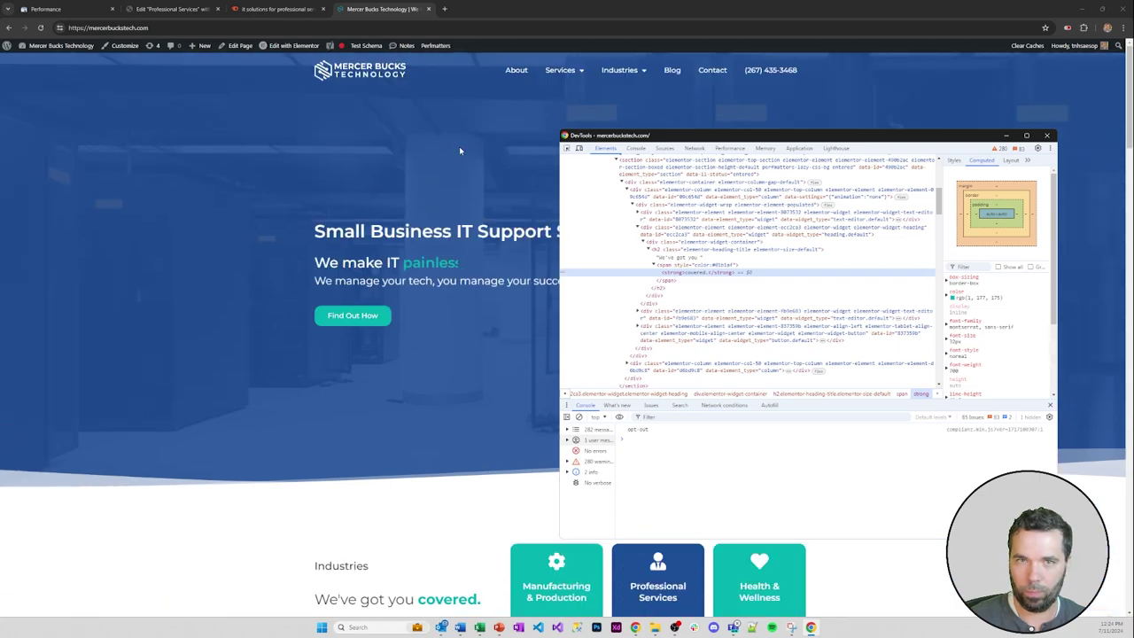
- Open the Building & Construction industry page and inspect the accented "IT." in its "Focus on your construction projects" heading
click(459, 151)
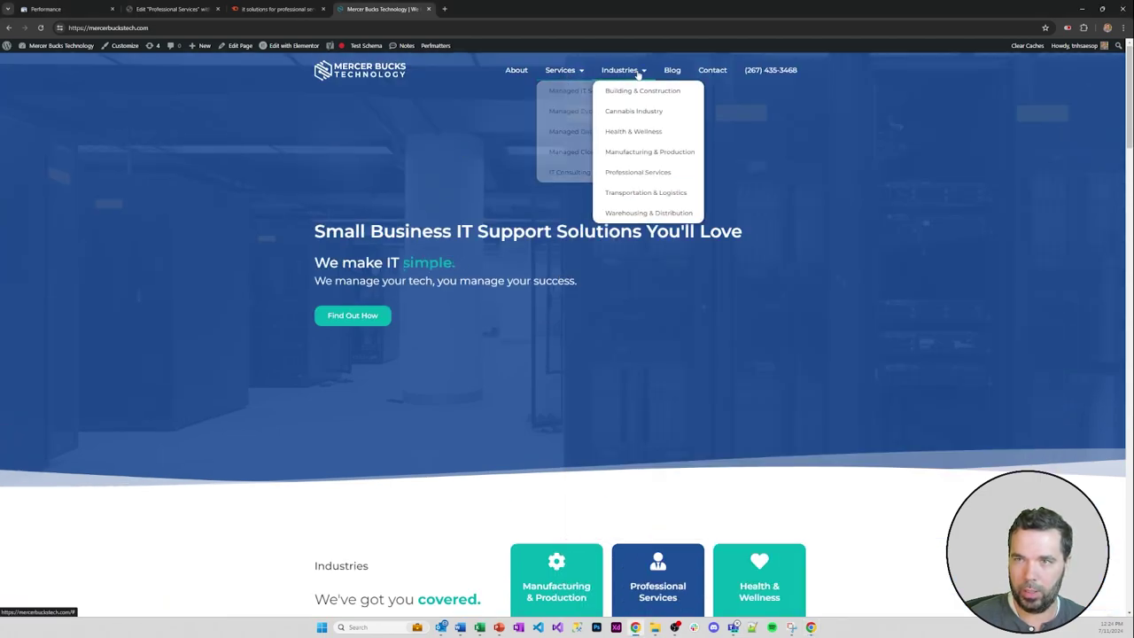
click(636, 90)
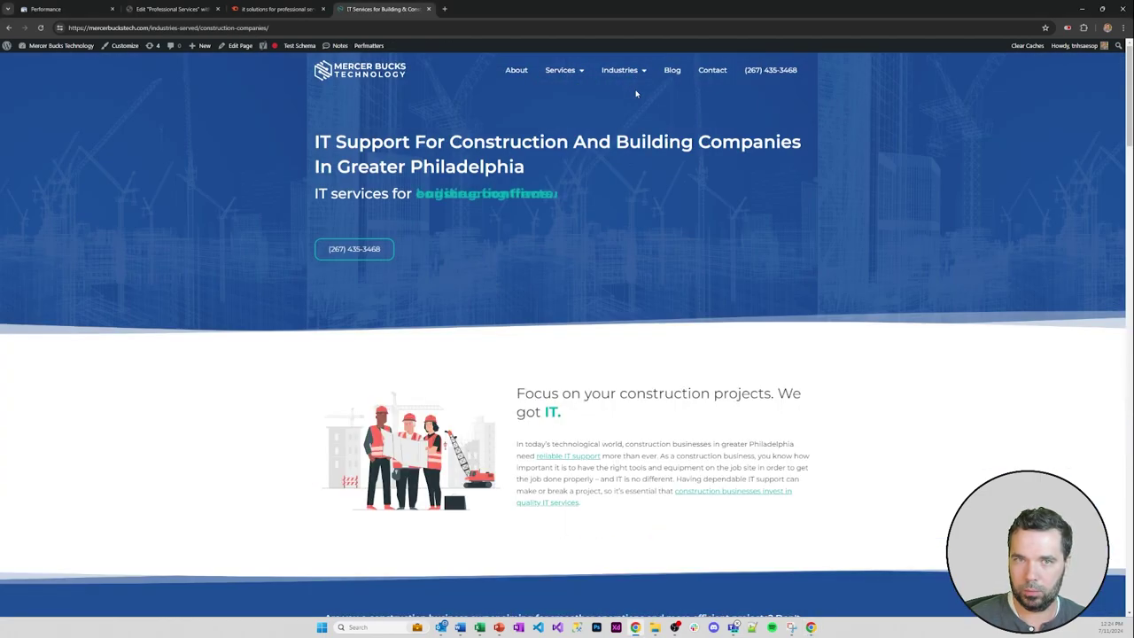
scroll(532, 363, down, 1)
right_click(550, 329)
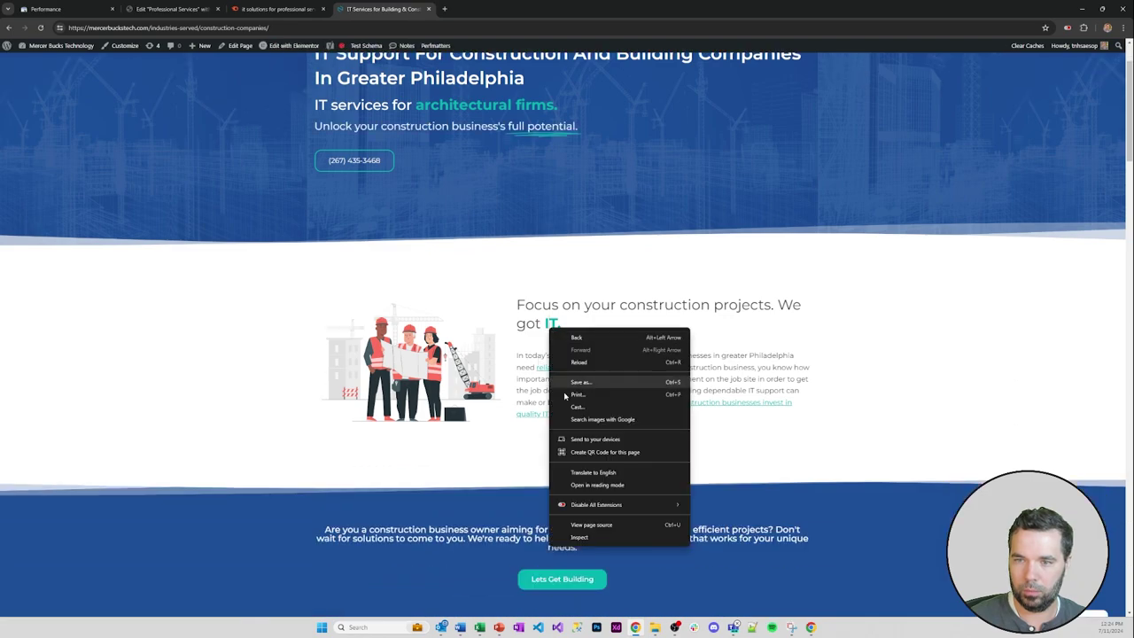
click(604, 538)
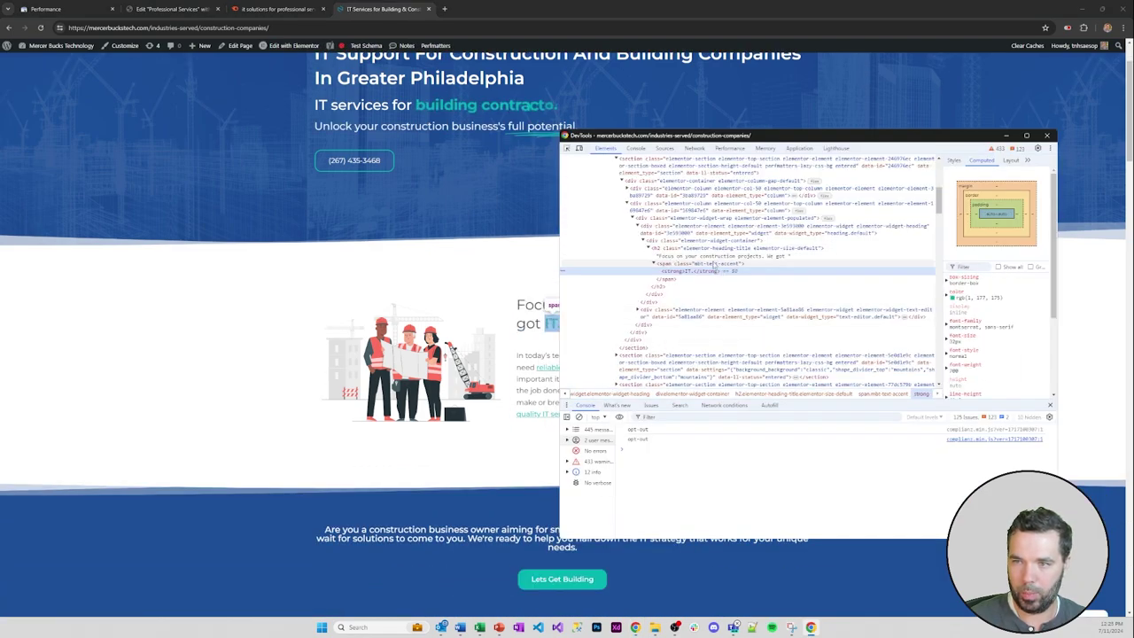
- Copy the opening span with class "mbt-text-accent" and strong tag from the accented "IT." in the page HTML, and close the inspector
click(714, 265)
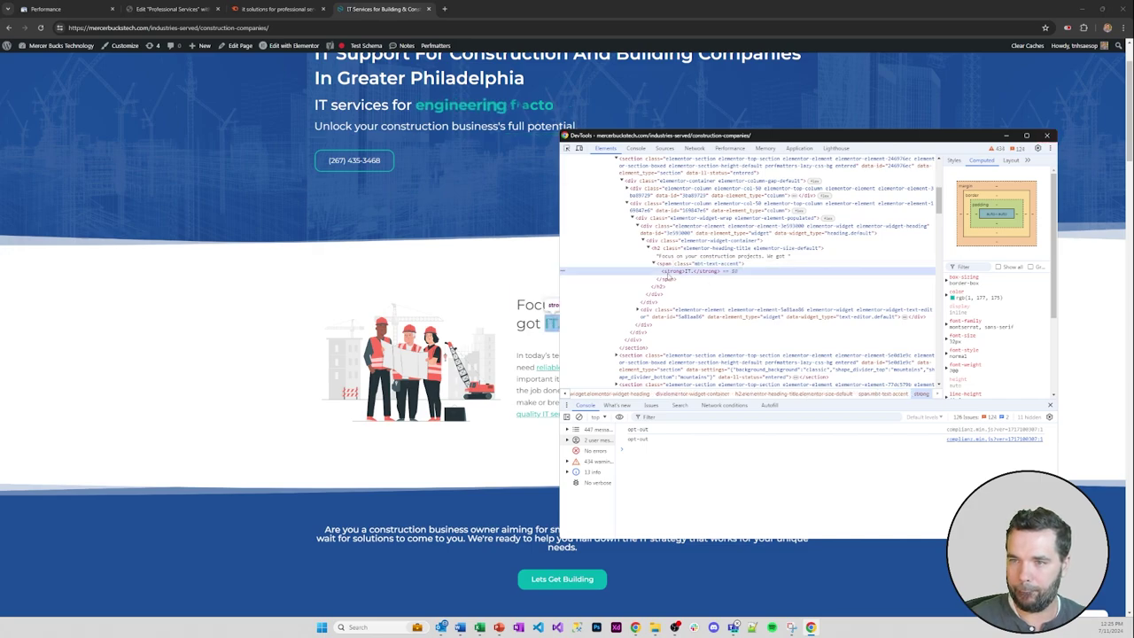
right_click(667, 280)
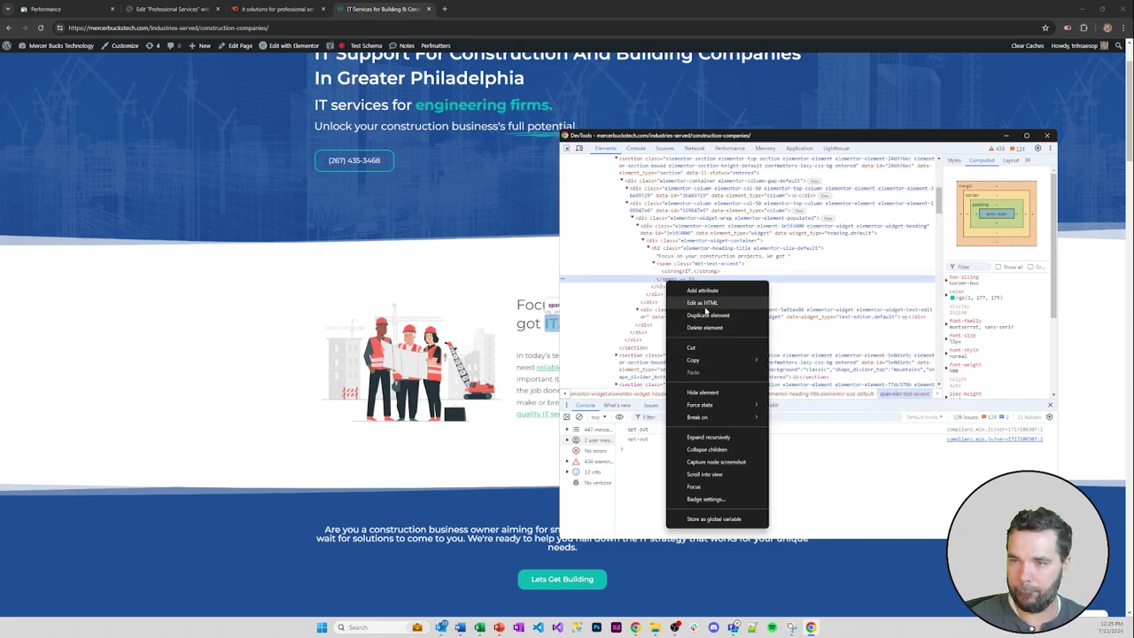
click(706, 303)
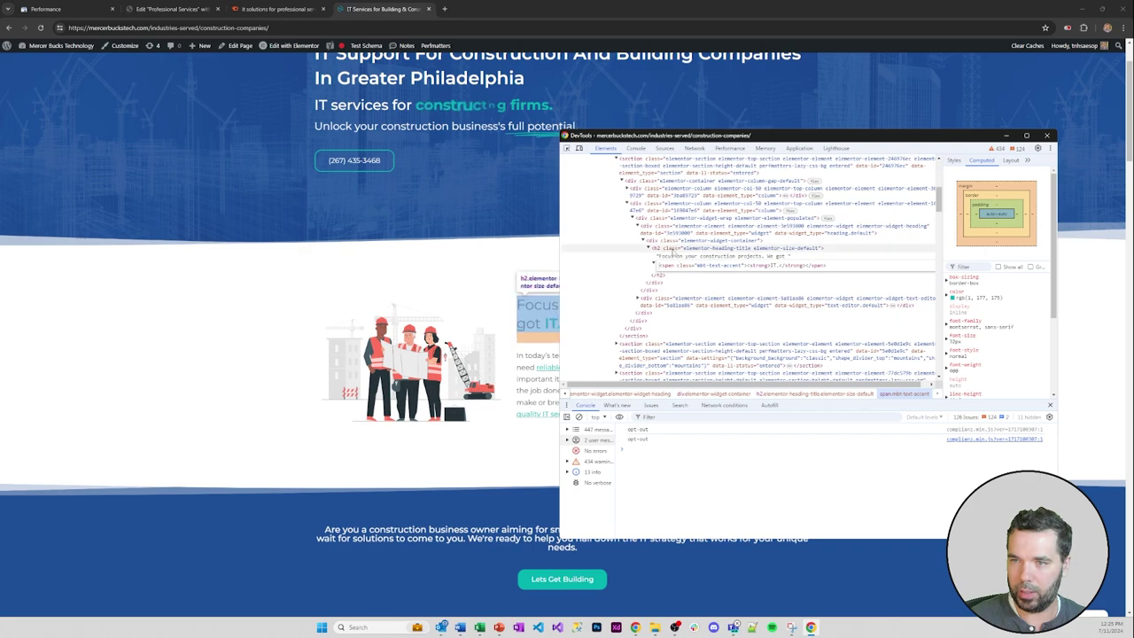
click(678, 268)
right_click(675, 264)
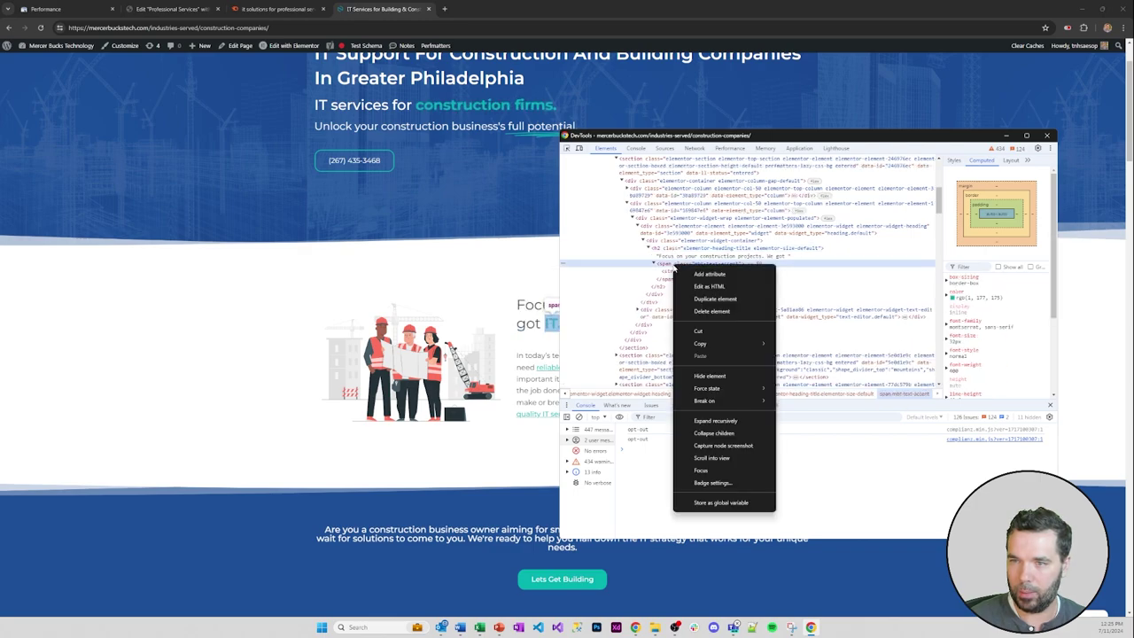
click(714, 293)
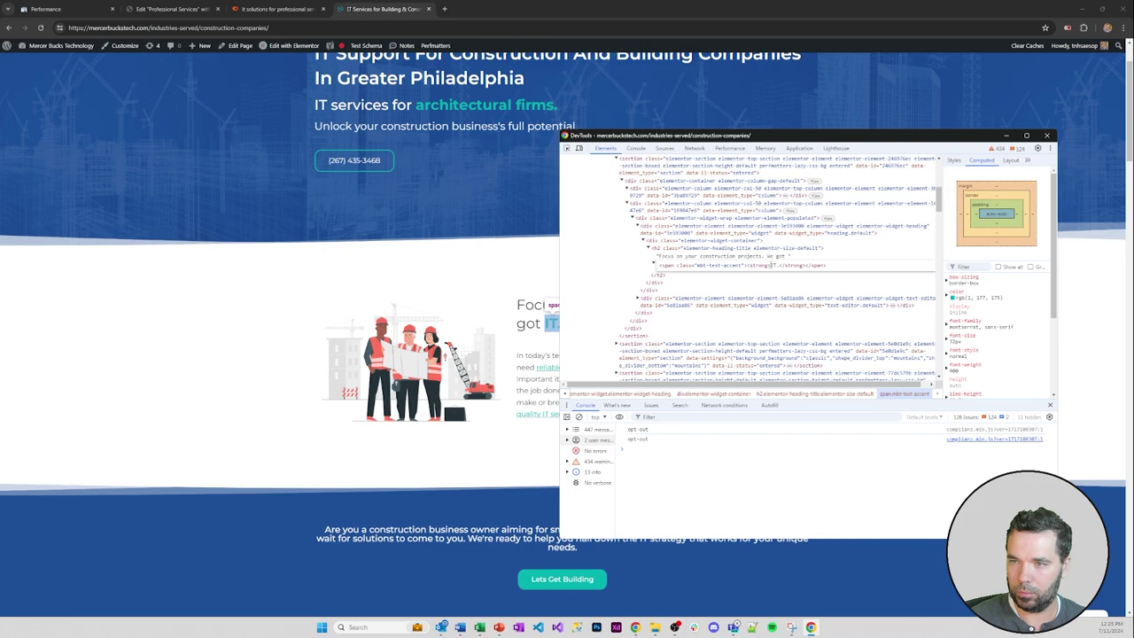
drag(770, 264, 634, 270)
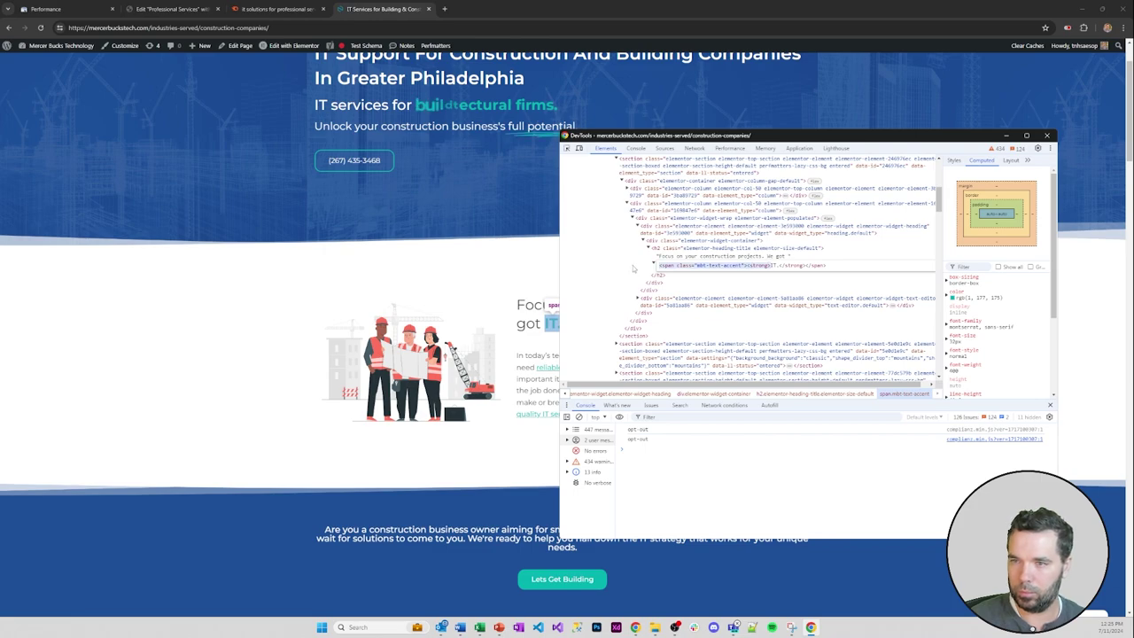
click(1048, 136)
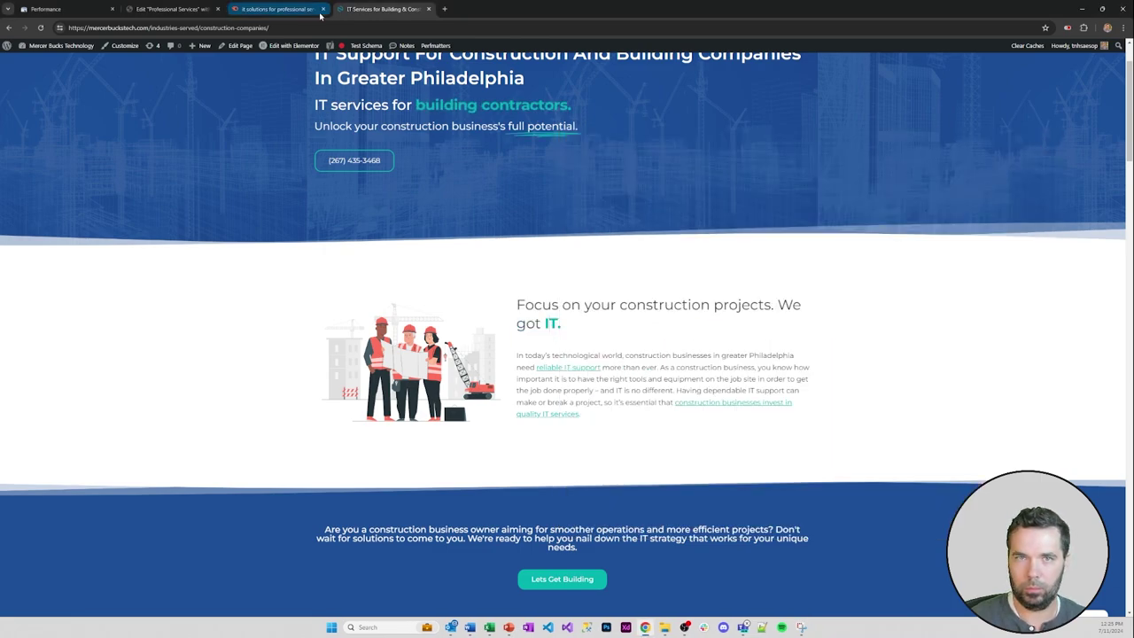
- In the Professional Services heading title, replace the span's inline color style before "IT." with class="mbt-text-accent"
click(181, 9)
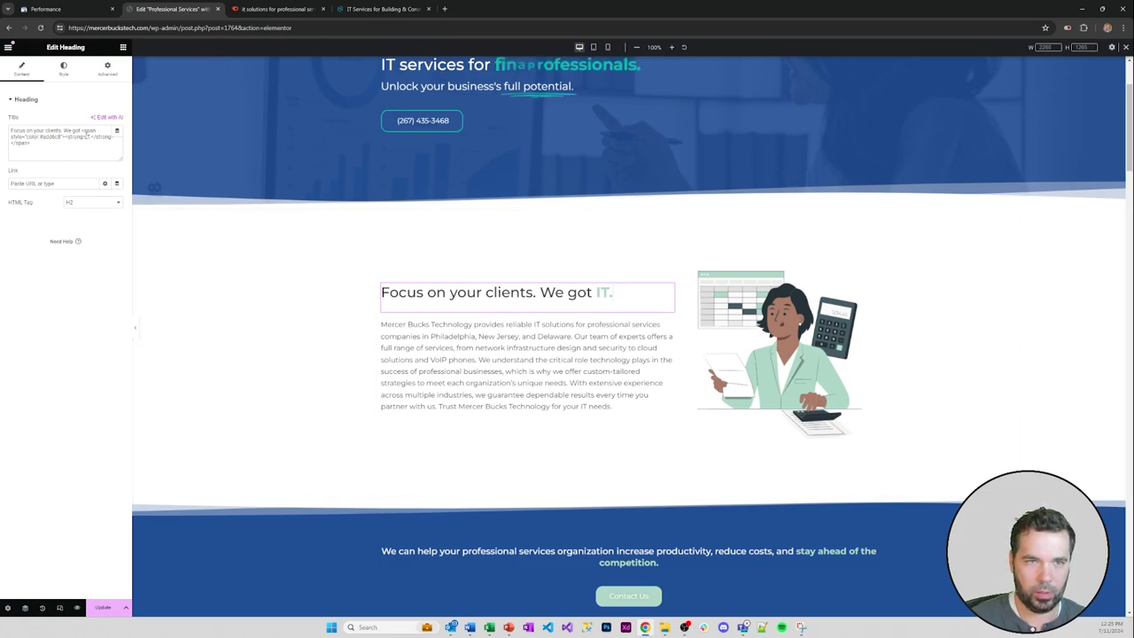
drag(11, 134, 94, 134)
text(class="mbt-text-accent")
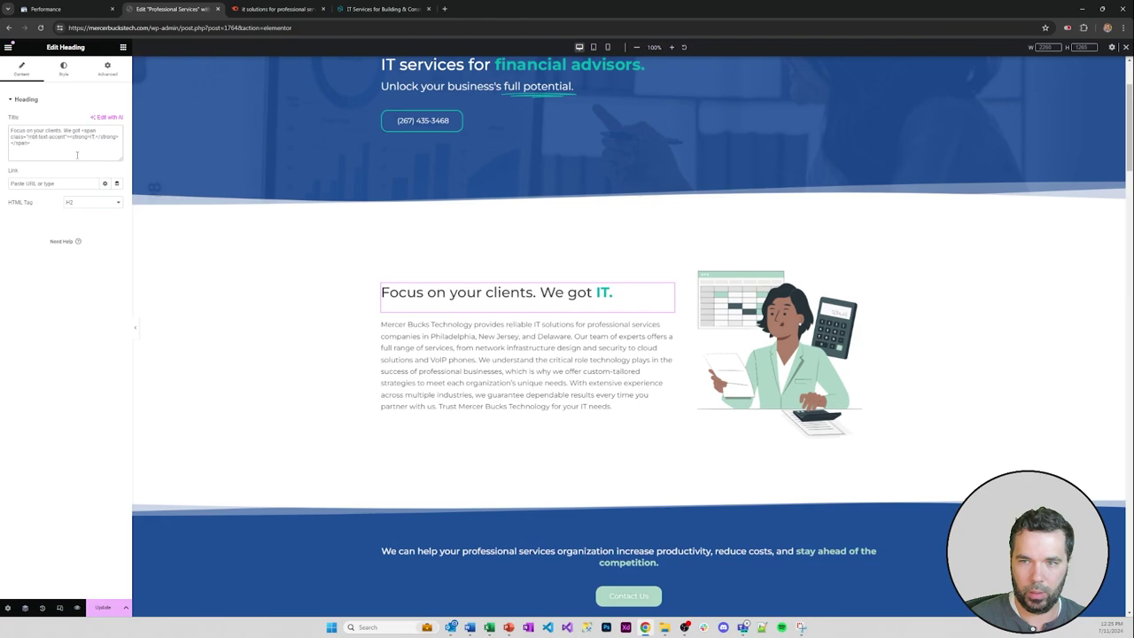
- Try deleting the closing span tag from the heading title and undo the deletion
drag(32, 143, 11, 143)
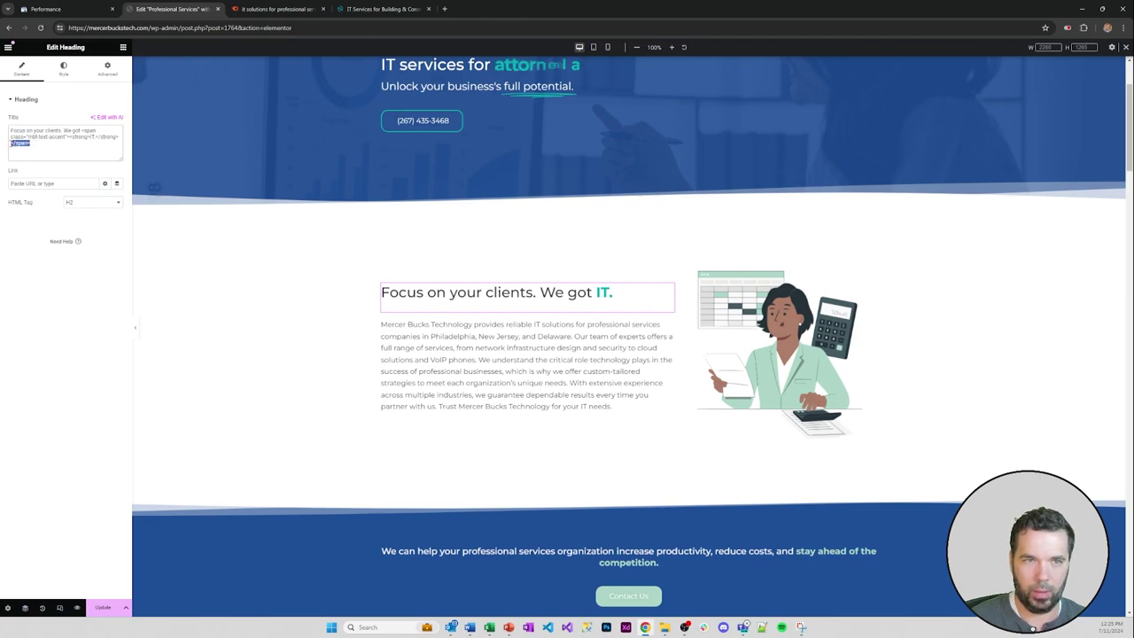
key(BackSpace)
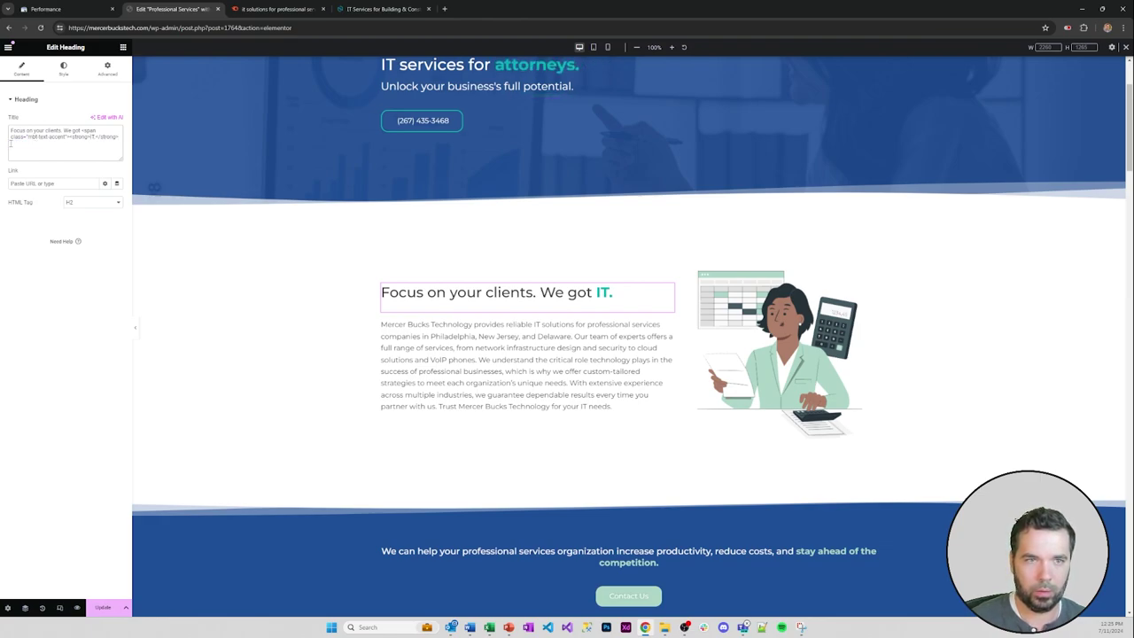
key(ctrl+z)
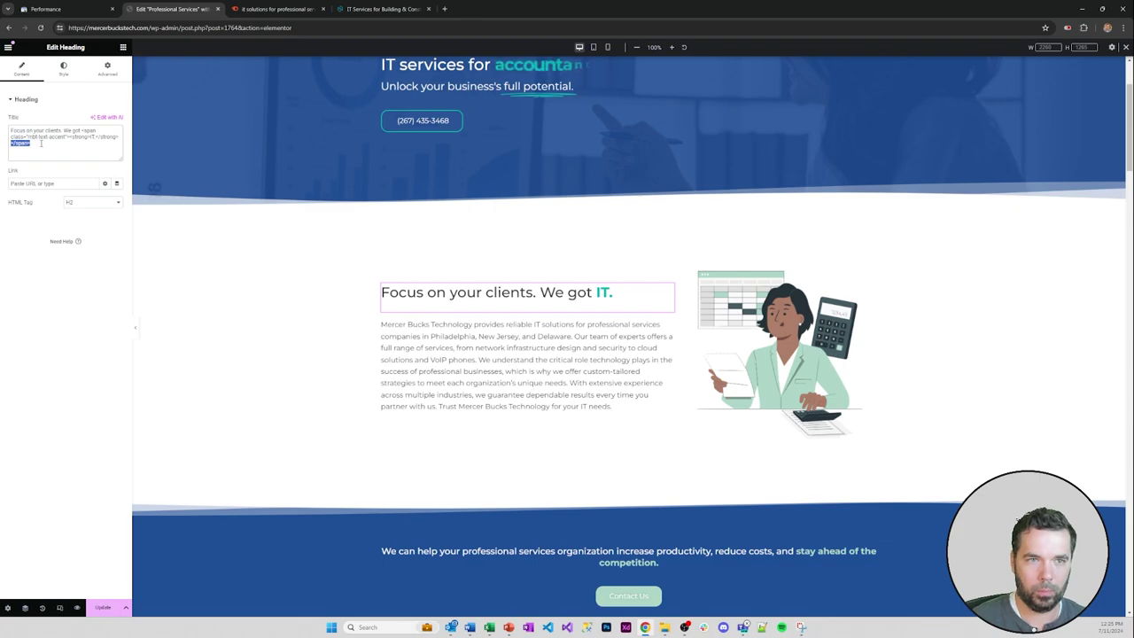
click(44, 145)
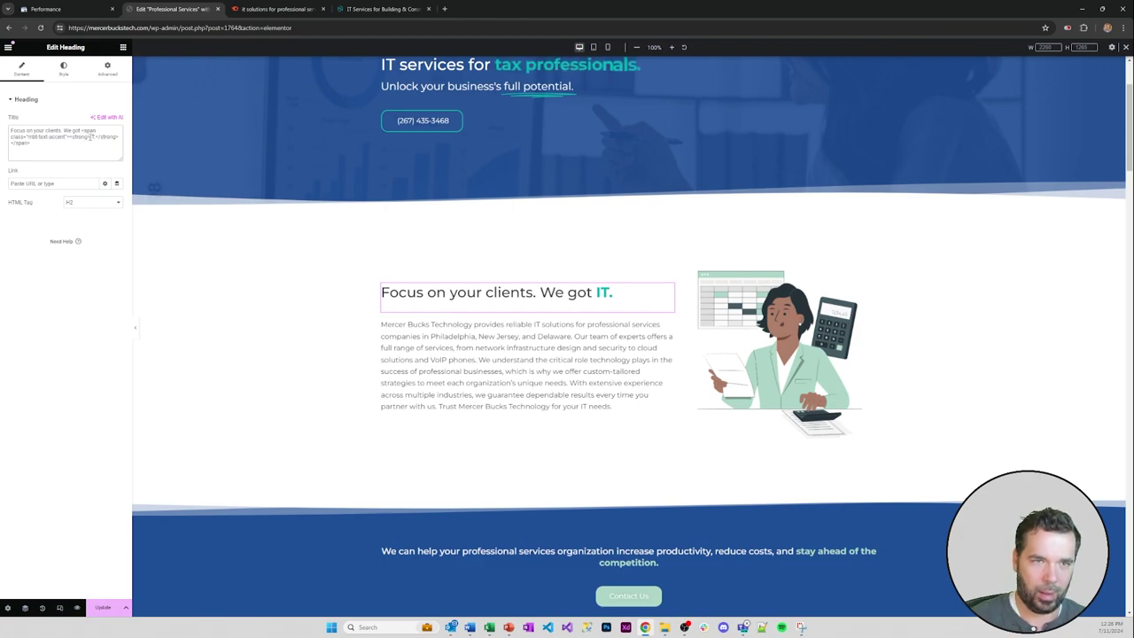
- Rearrange the tags around "IT." in the heading title so the strong tags enclose the accent span
drag(91, 137, 74, 138)
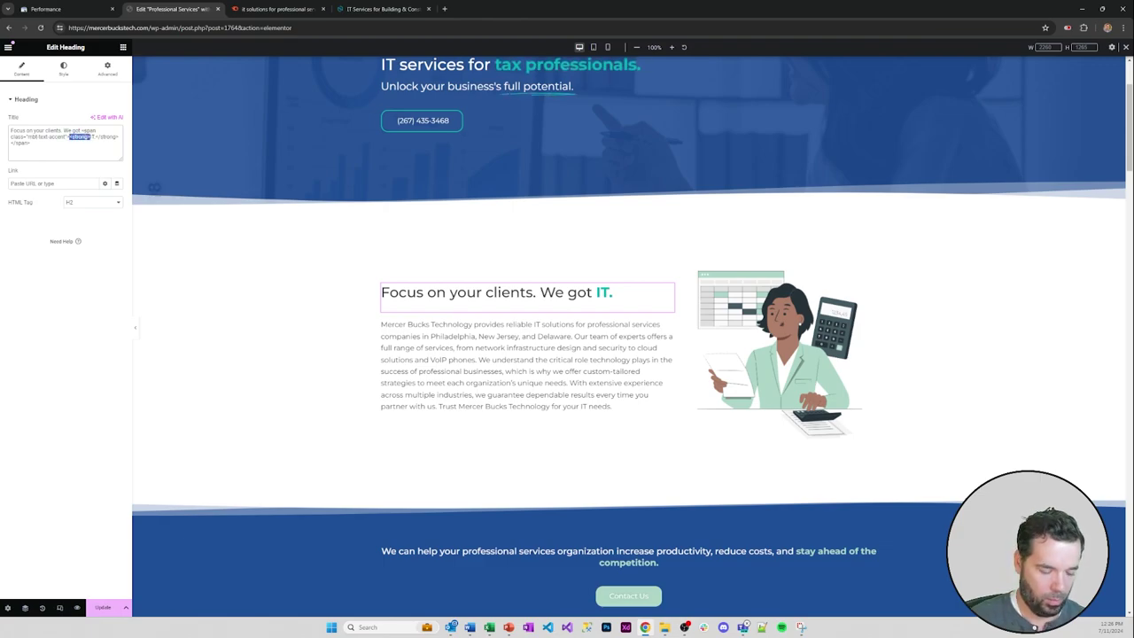
key(BackSpace)
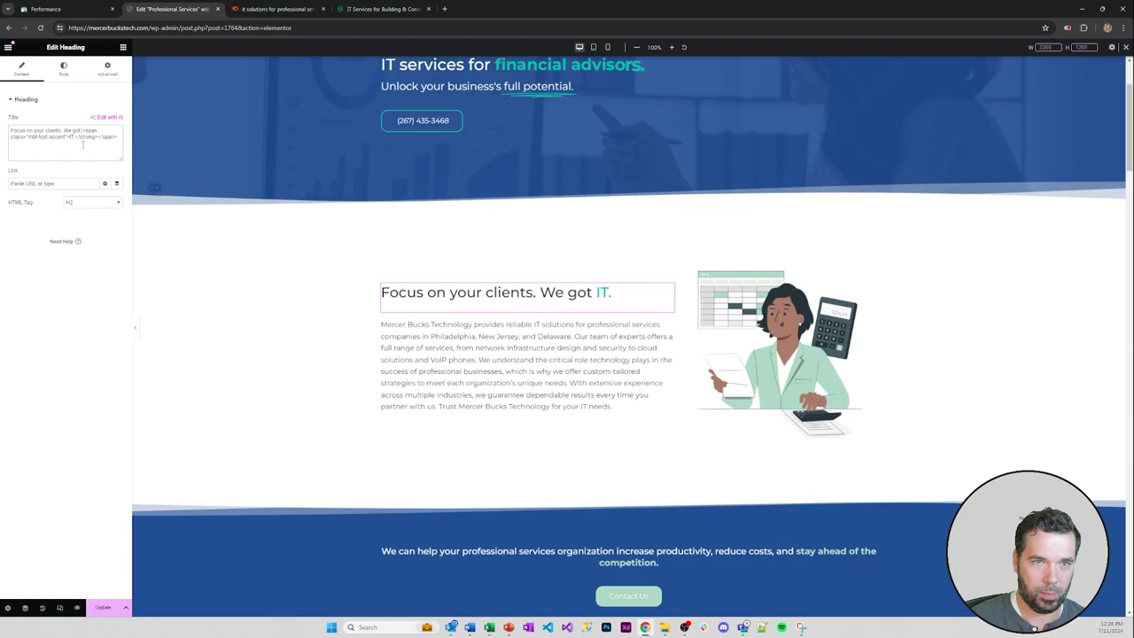
key(ctrl+z)
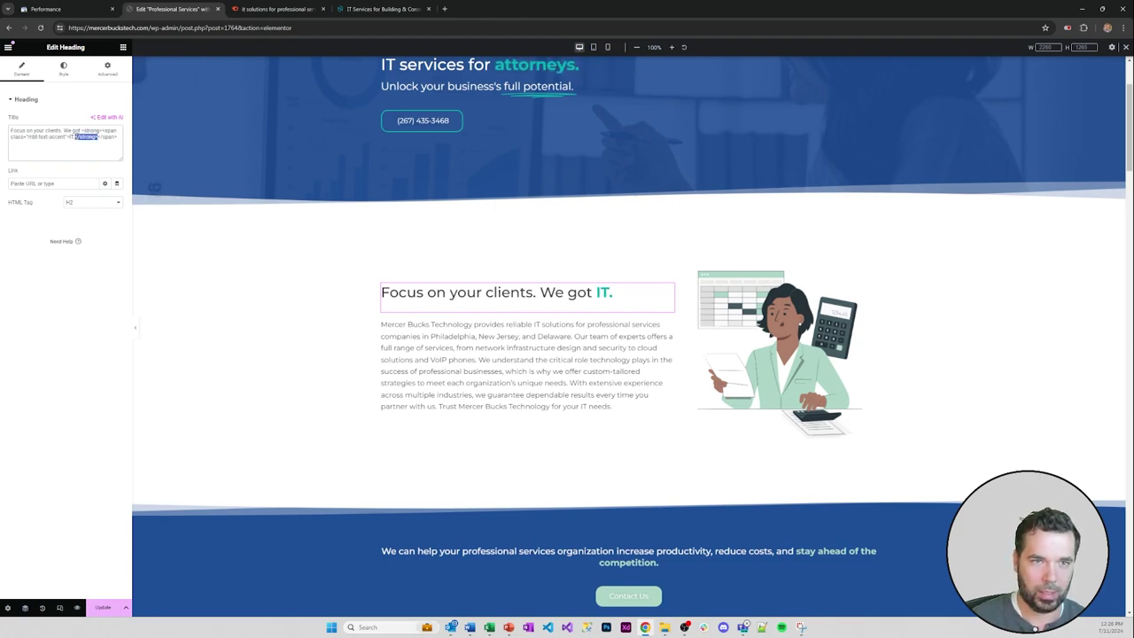
key(BackSpace)
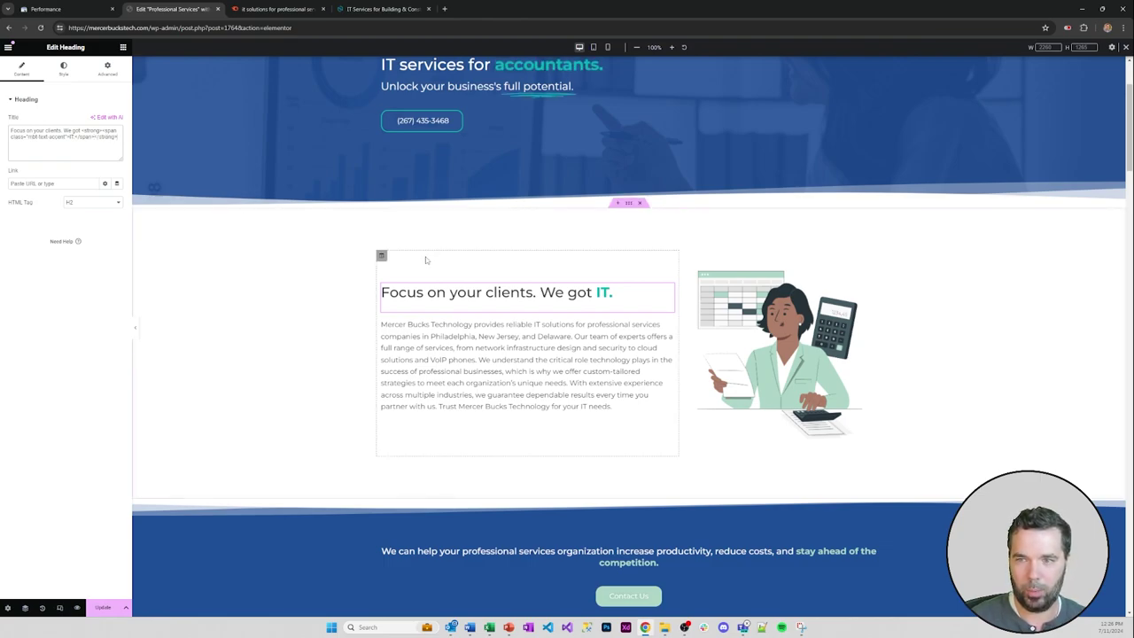
- Open the paragraph below the "Focus on your clients" heading for editing and widen the editing panel
click(502, 335)
scroll(140, 253, down, 1)
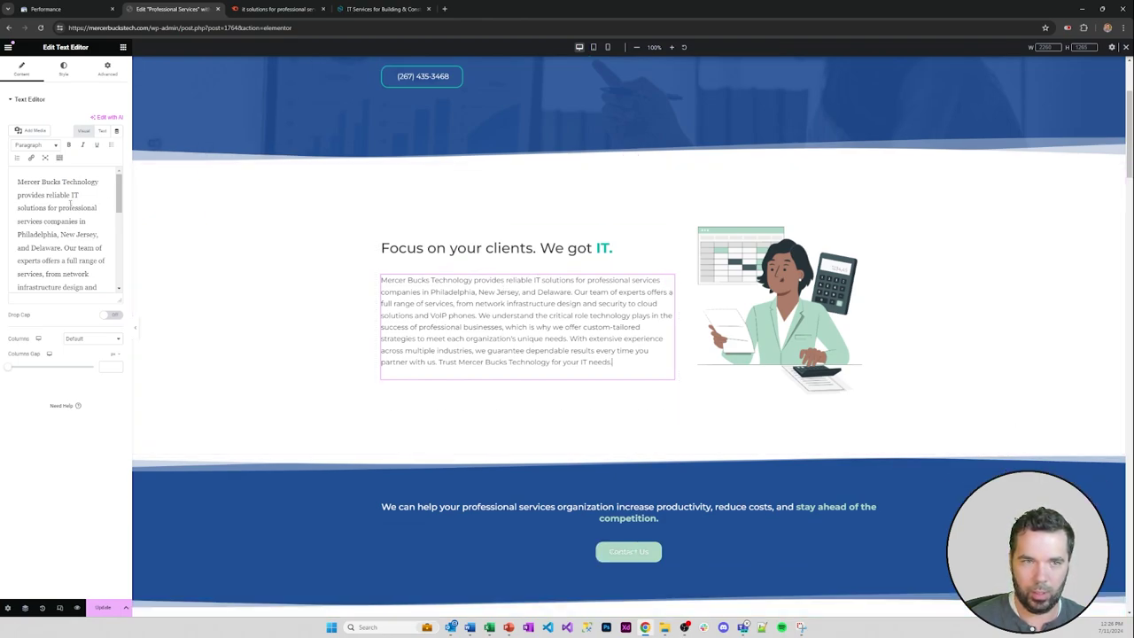
drag(72, 195, 80, 221)
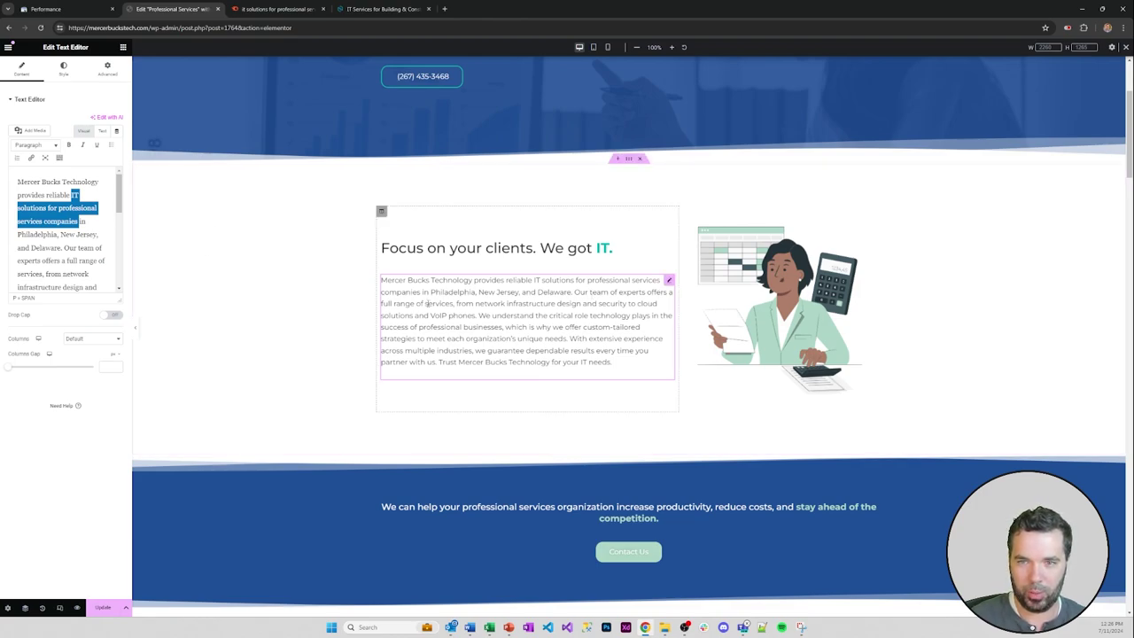
click(96, 205)
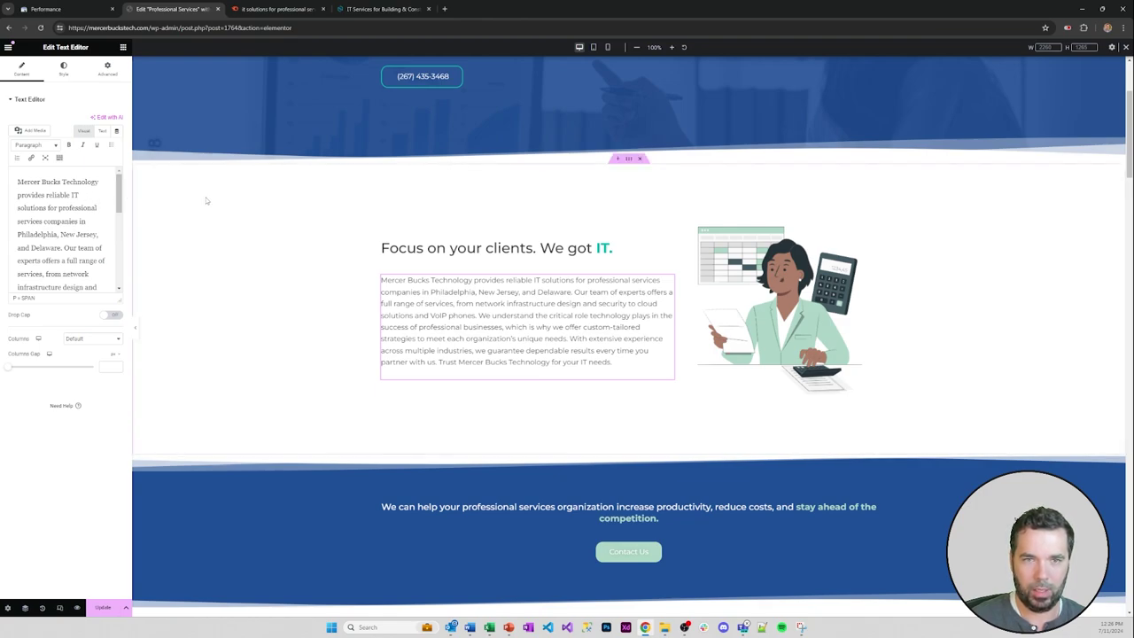
drag(133, 208, 182, 211)
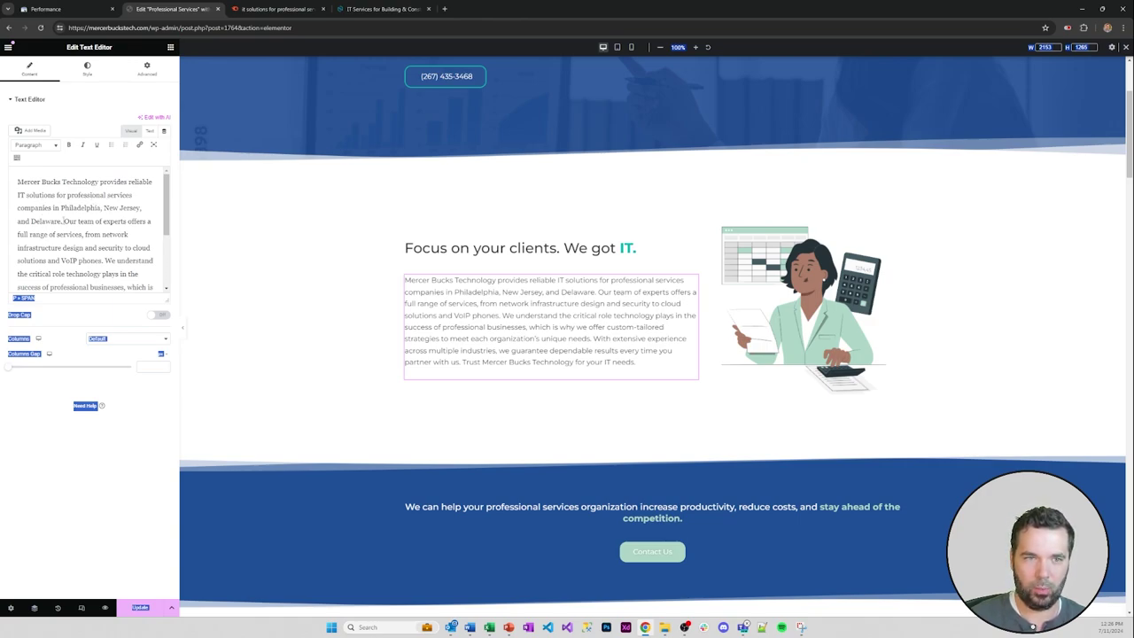
- Remove ", New Jersey, and Delaware" from the paragraph's first sentence and insert "greater" before "Philadelphia"
drag(62, 221, 102, 207)
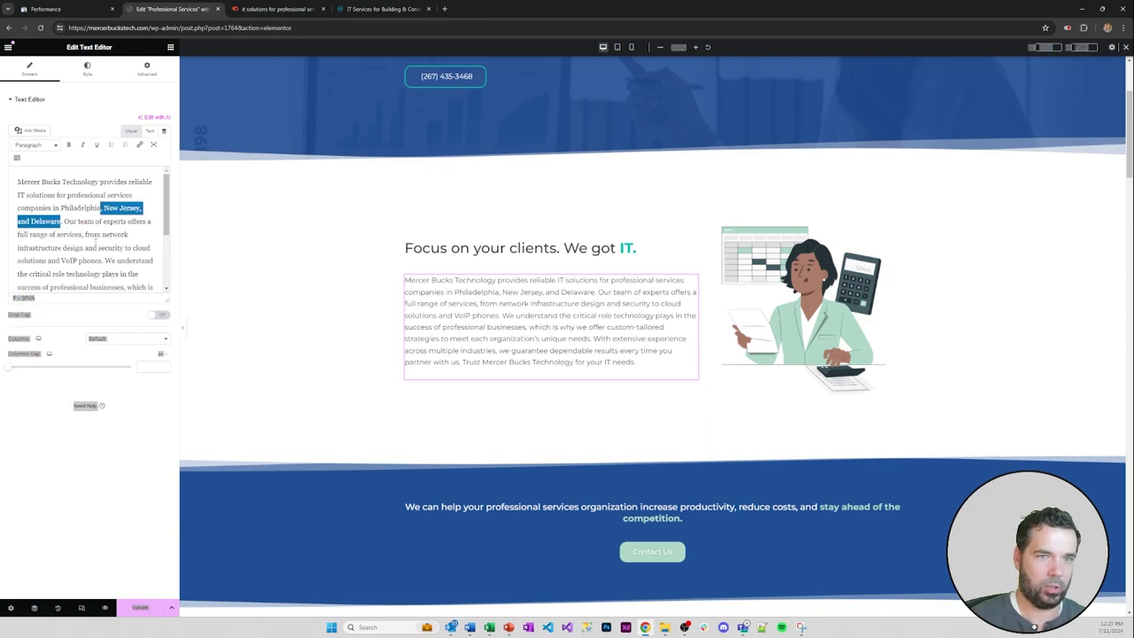
key(BackSpace)
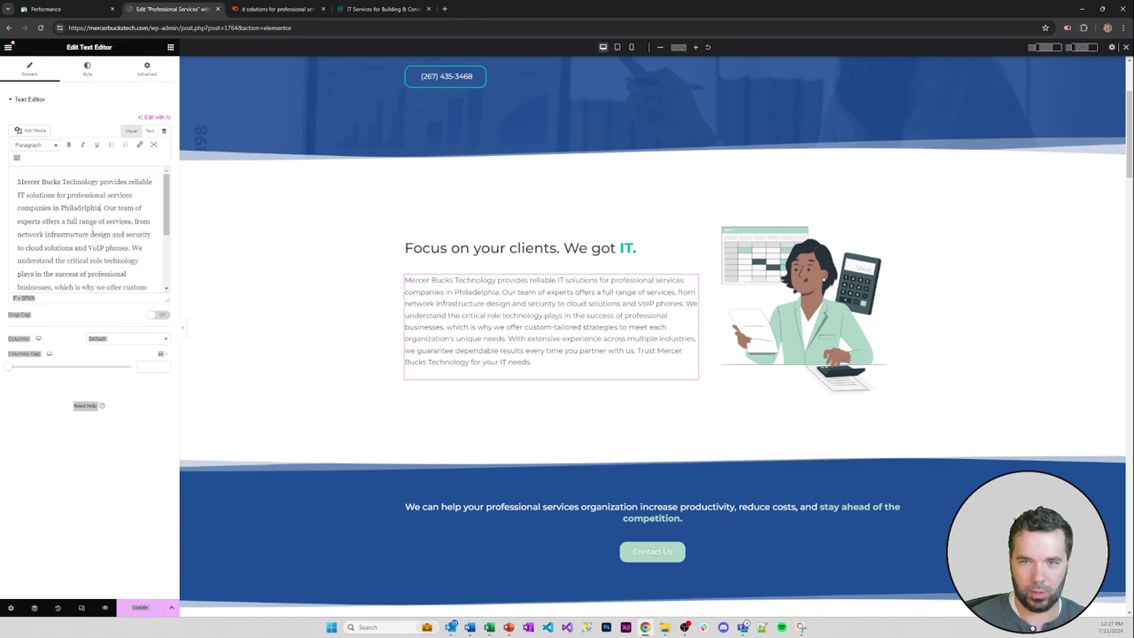
click(61, 208)
text(greater)
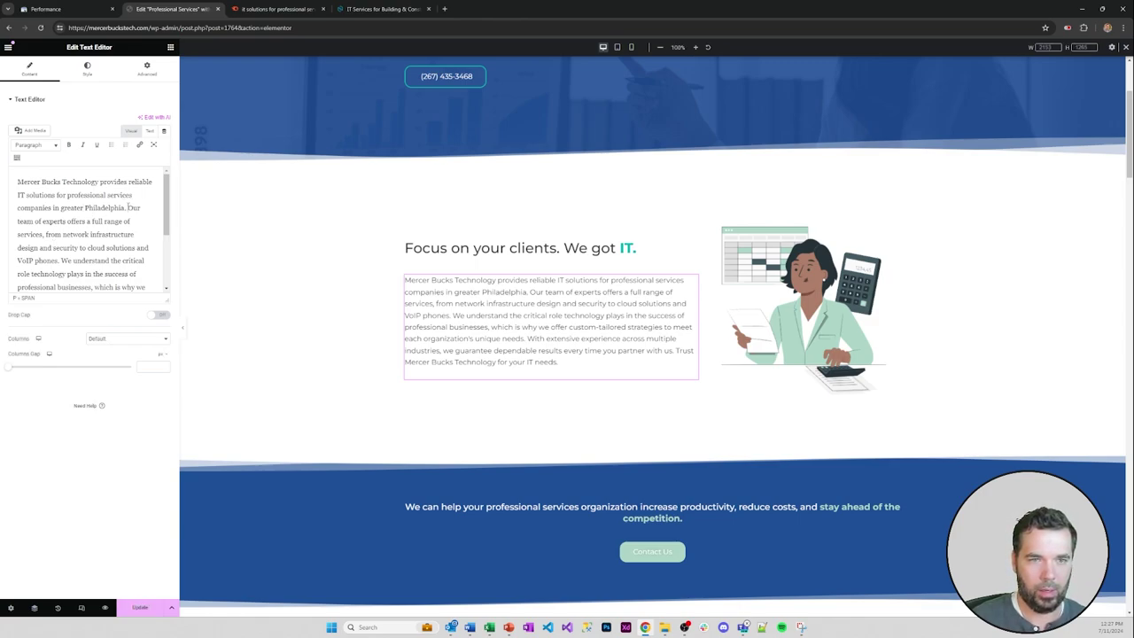
- Add a paragraph below the existing "Focus on your clients" body copy reading "Mercer Bucks Serves Provides IT Solutions For Professional Services Firms Such As:"
drag(166, 199, 164, 254)
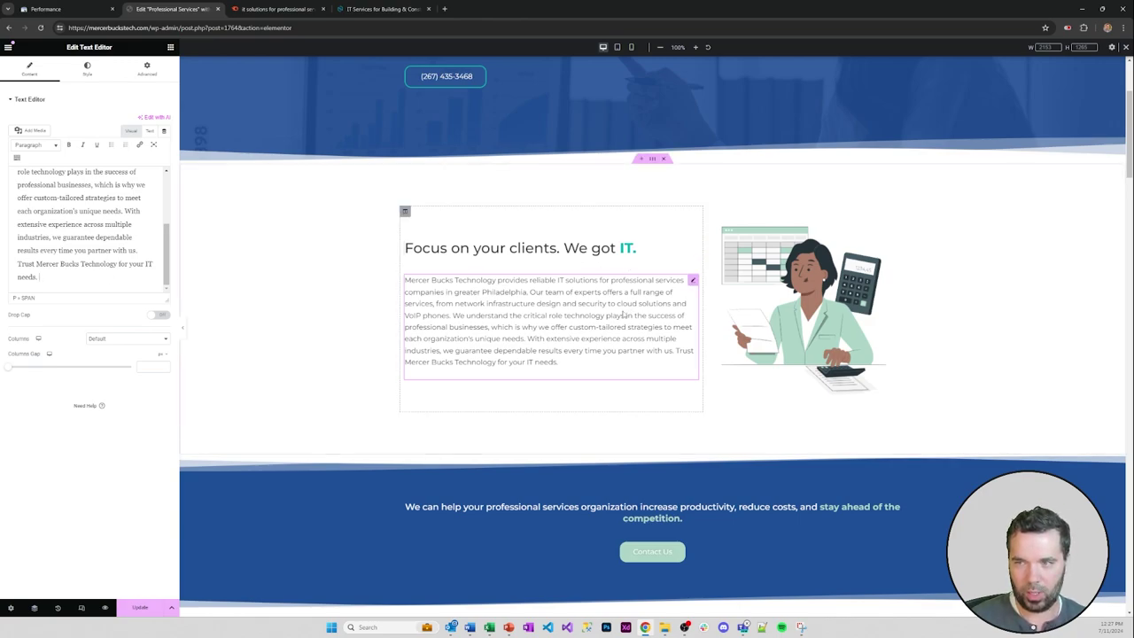
scroll(623, 313, up, 3)
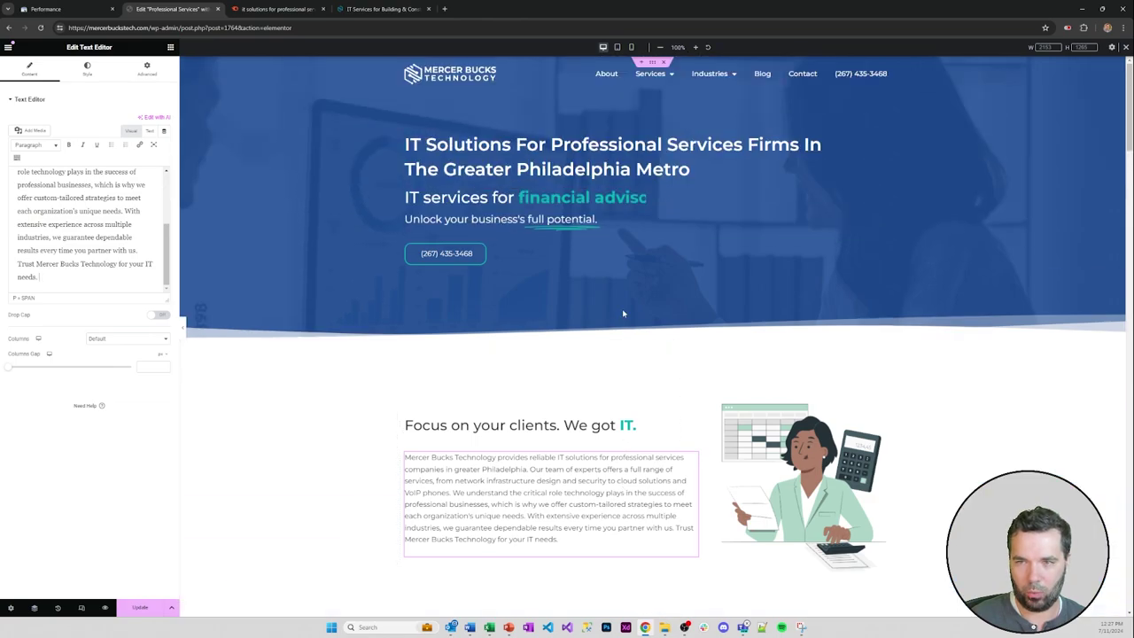
scroll(623, 313, down, 2)
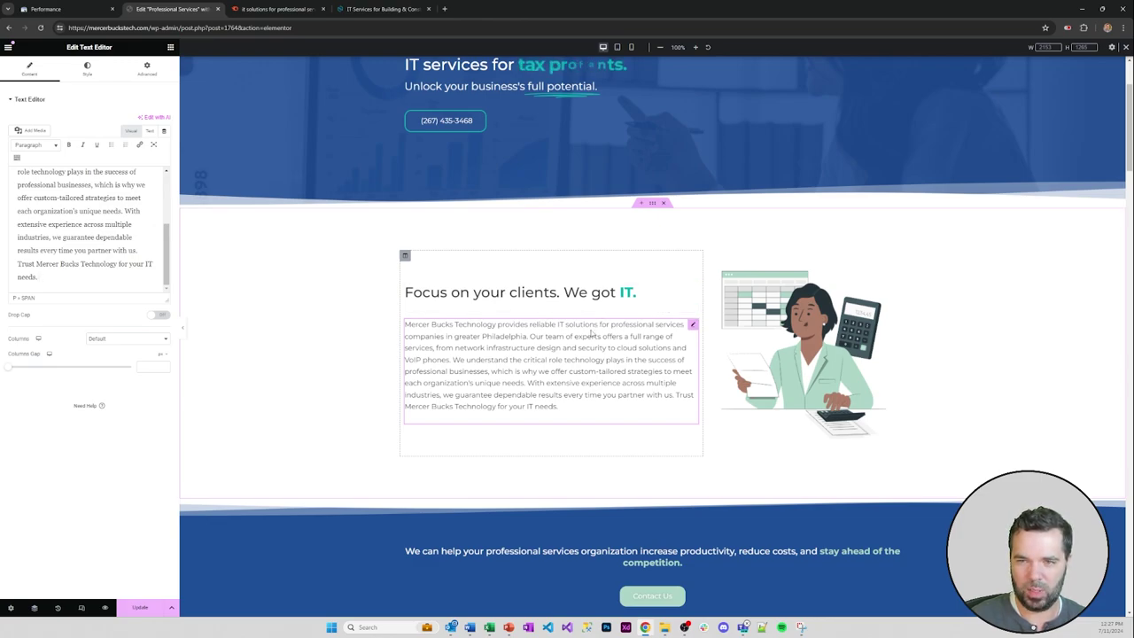
key(Return)
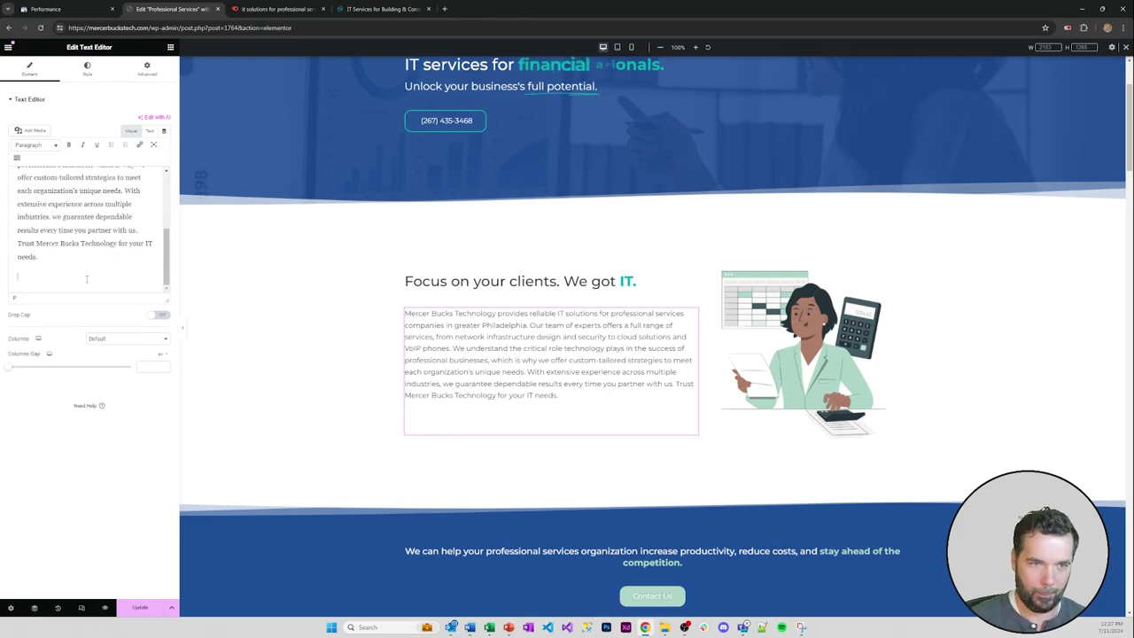
text(Mercer B)
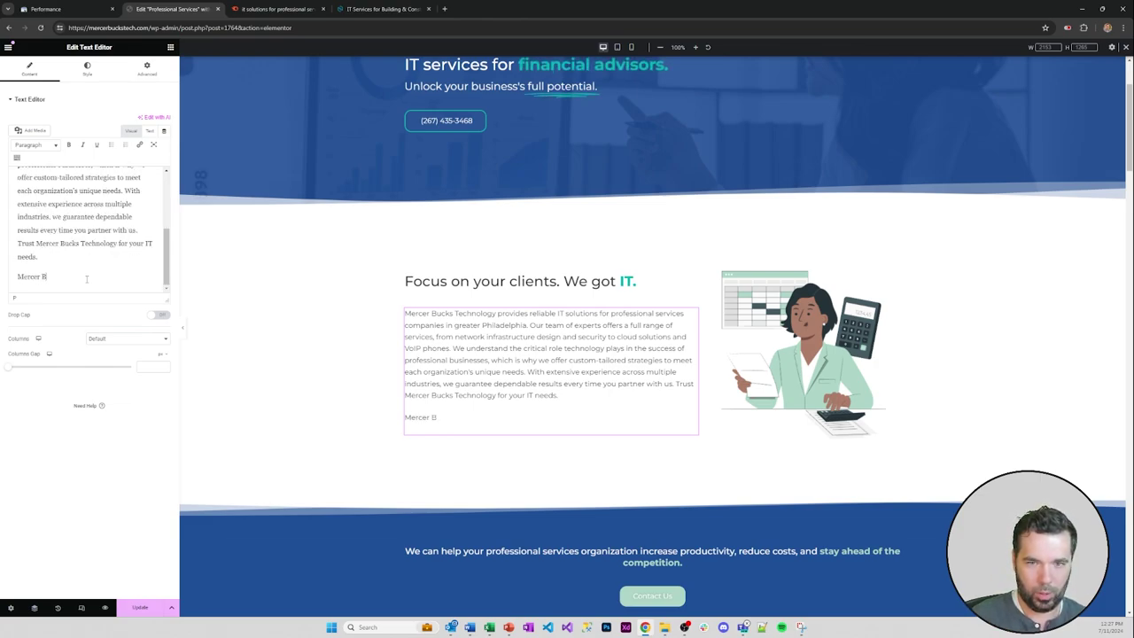
text(ucks Serves)
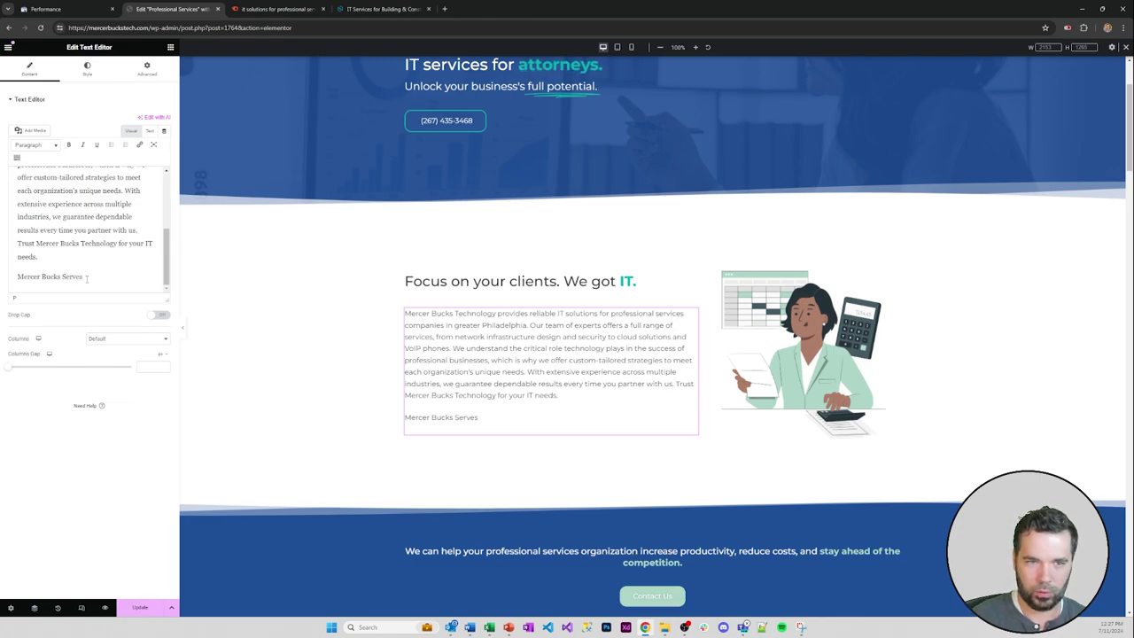
text( Prof)
key(BackSpace)
key(BackSpace)
key(BackSpace)
key(BackSpace)
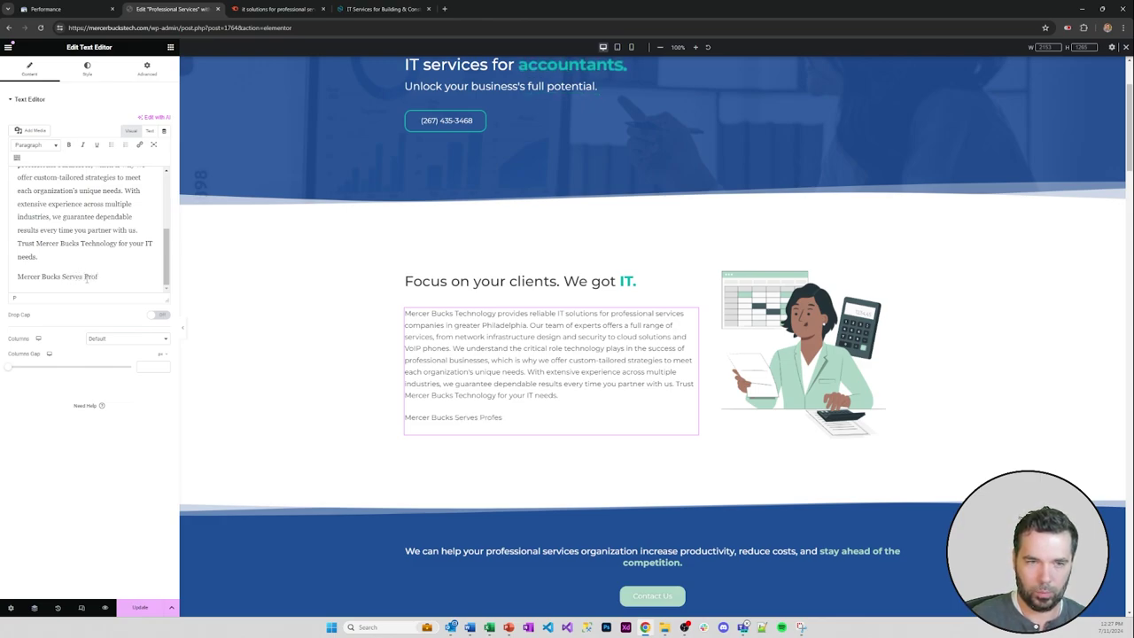
text(Provid)
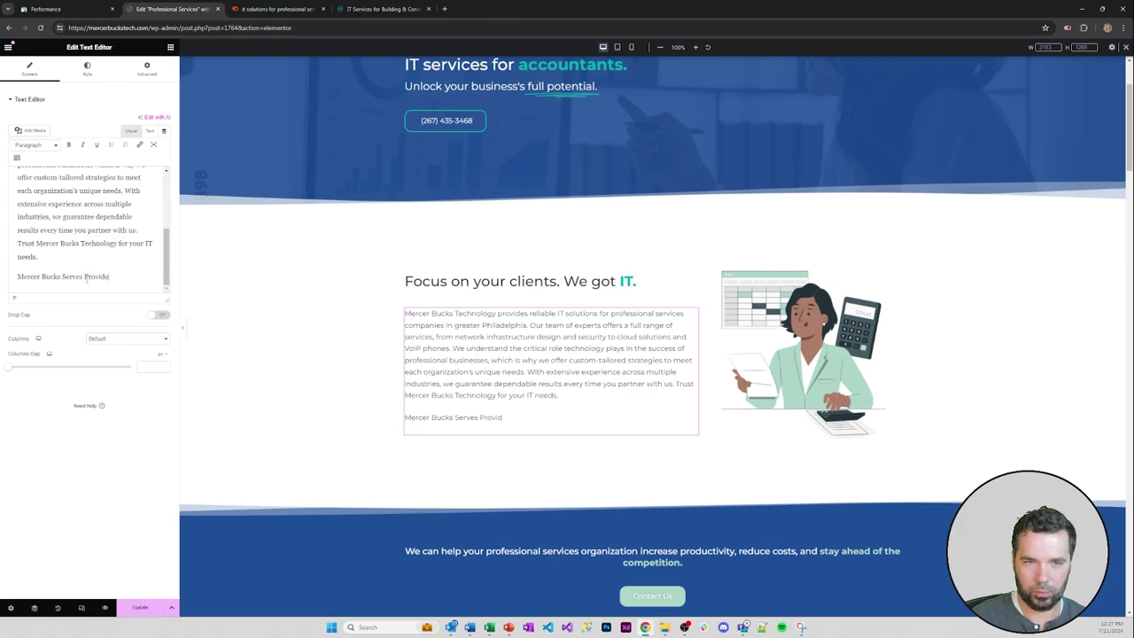
text(es IT Solution)
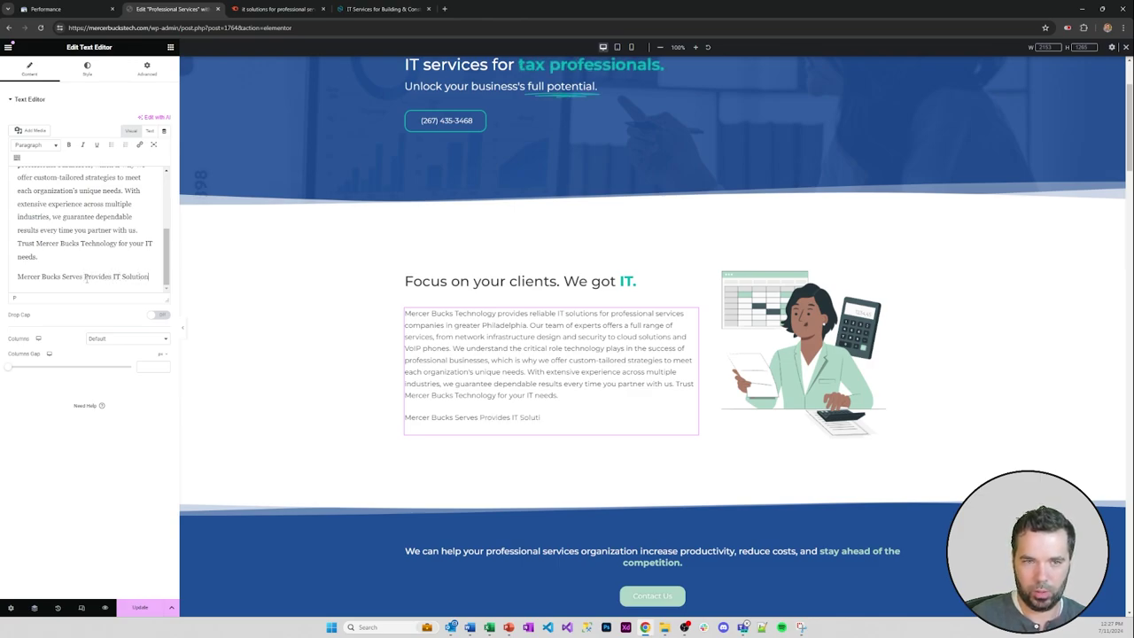
text(s For Profess)
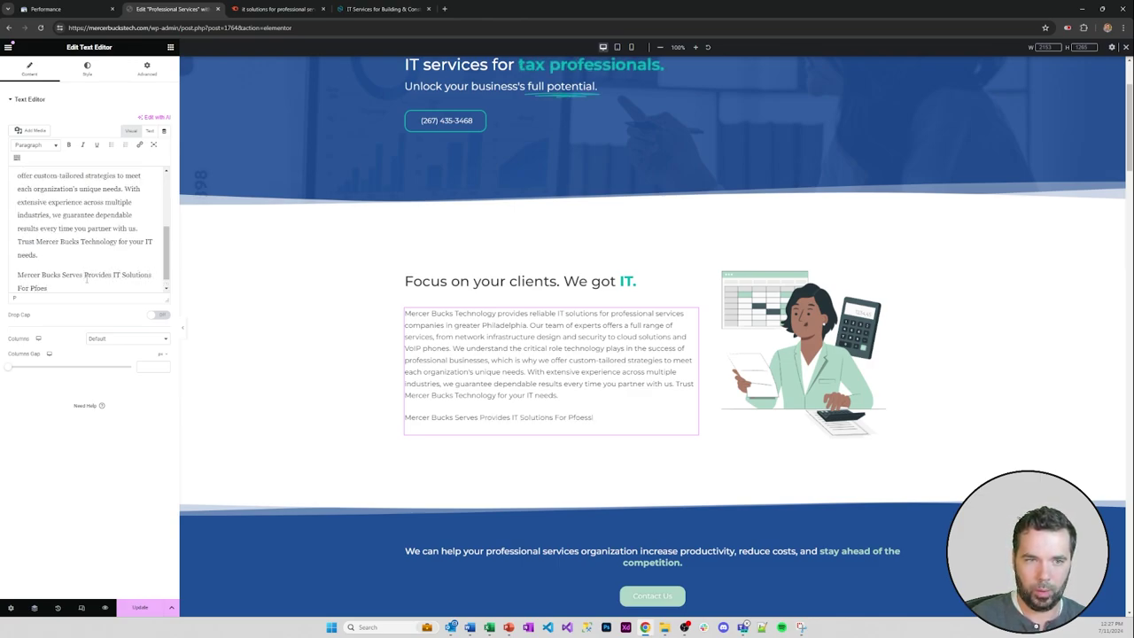
key(BackSpace)
key(BackSpace)
key(BackSpace)
key(BackSpace)
key(BackSpace)
text(rofess)
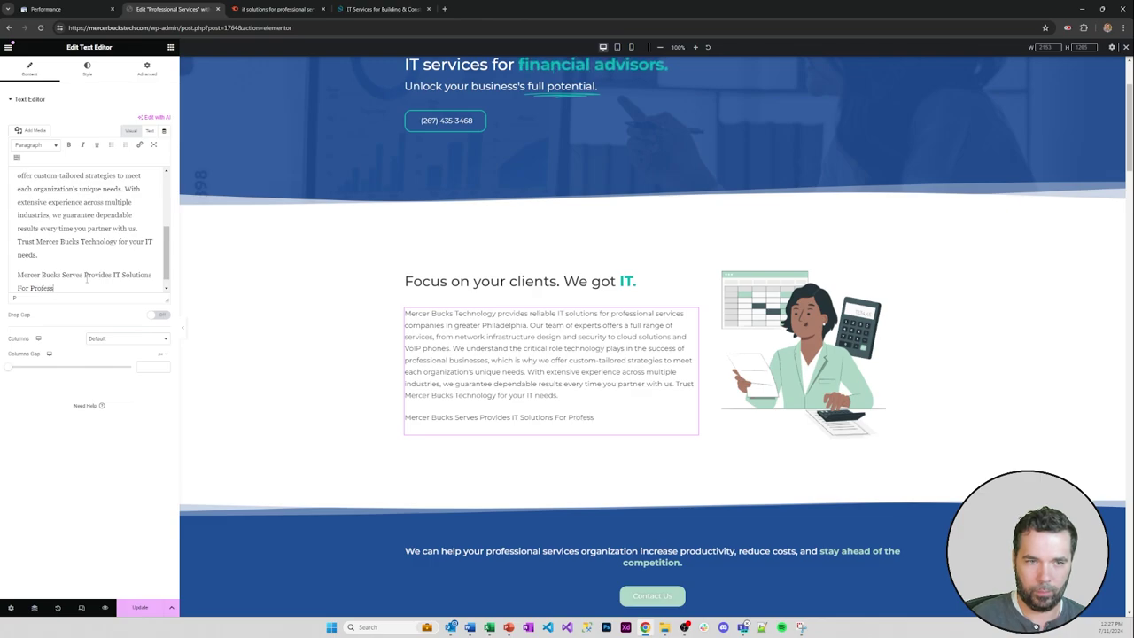
text(ional Services)
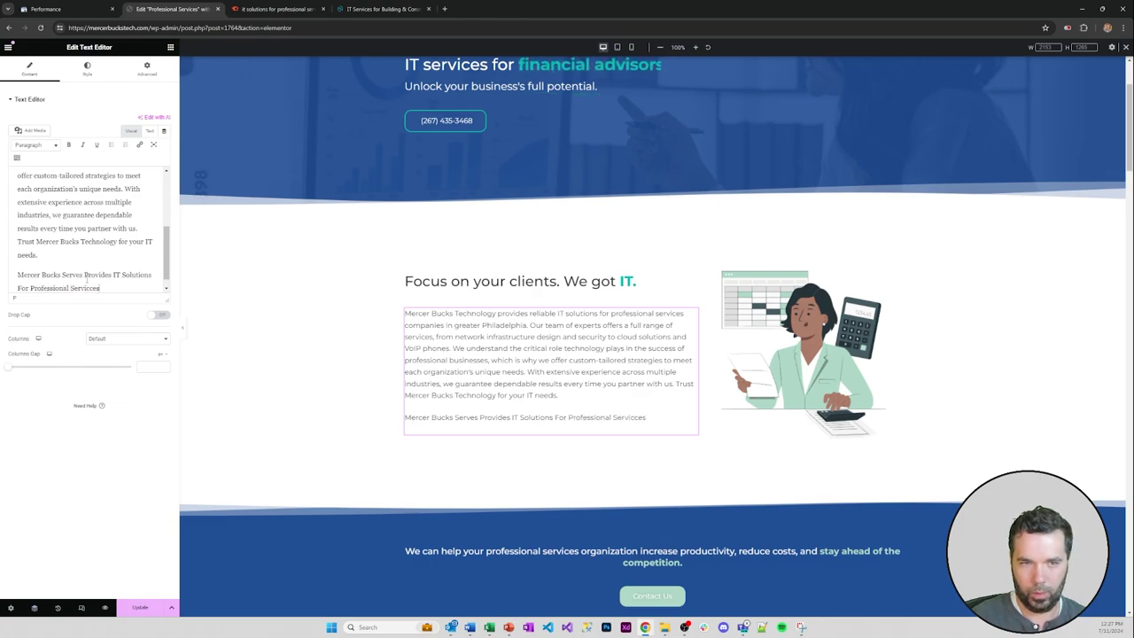
text( Firms)
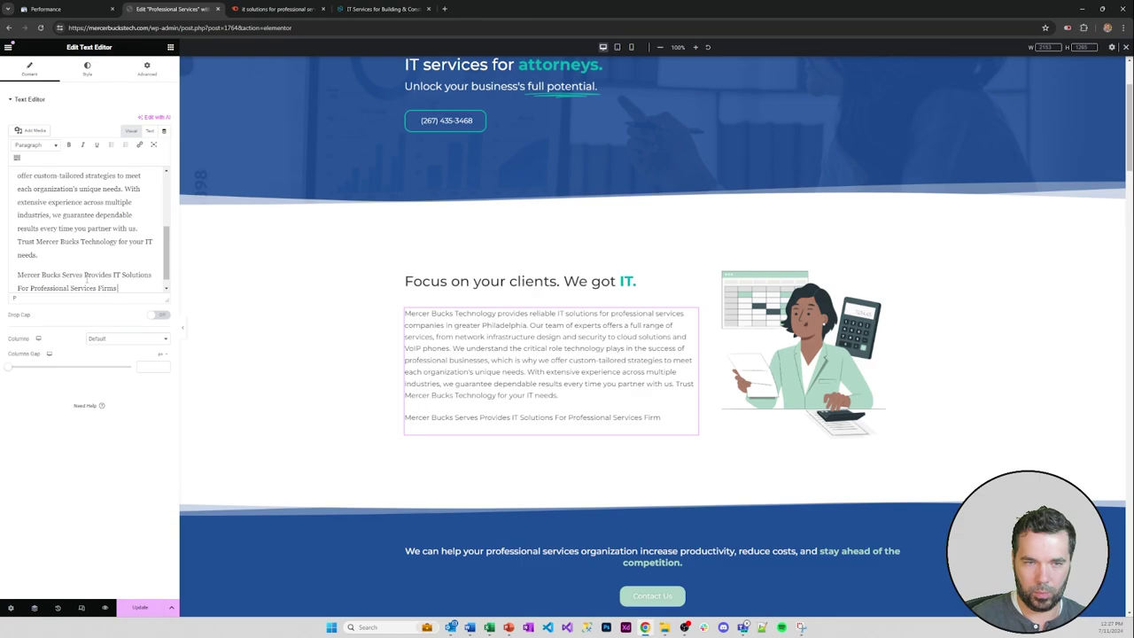
text( Such As)
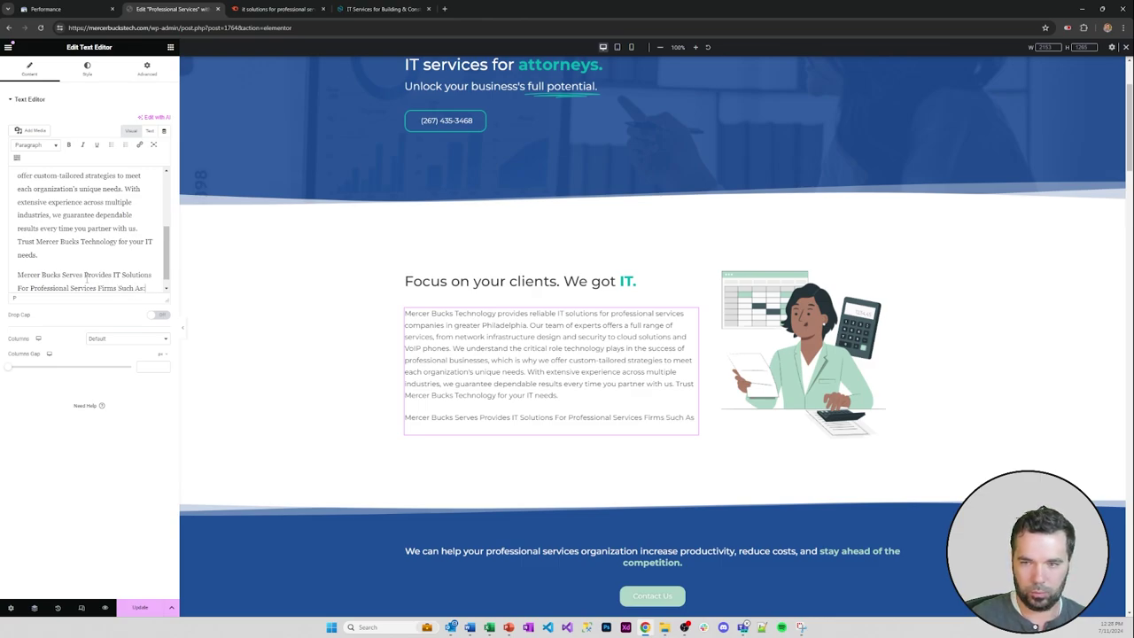
text(:)
- Start a bulleted list below the new sentence with the entries "Law Firms" and "Certified Public Accountants"
key(Return)
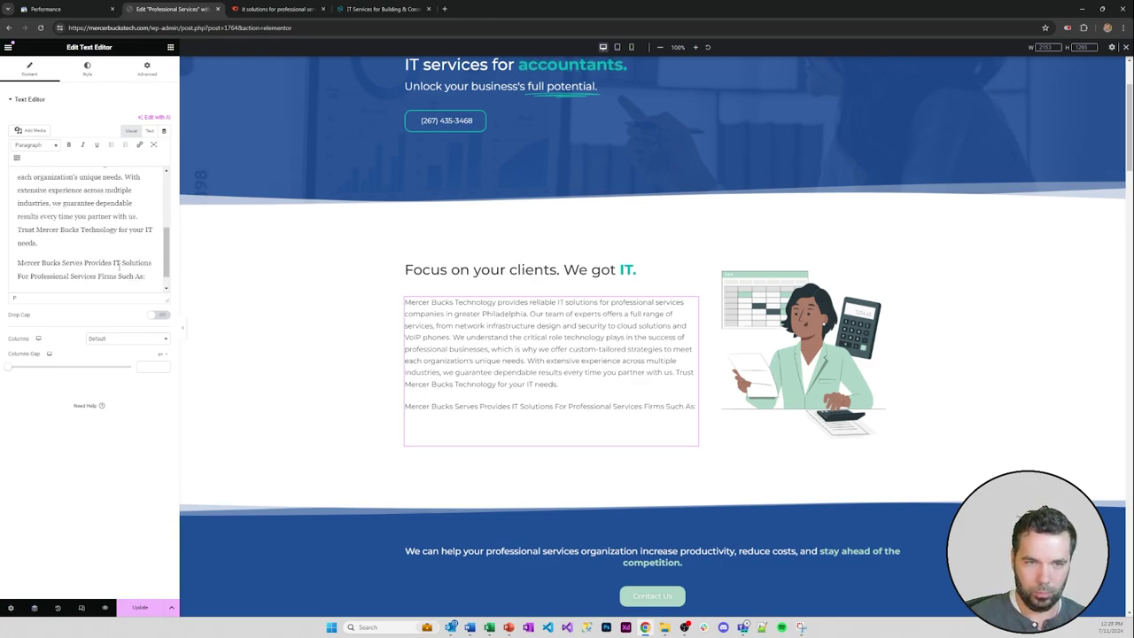
scroll(104, 264, down, 1)
click(111, 145)
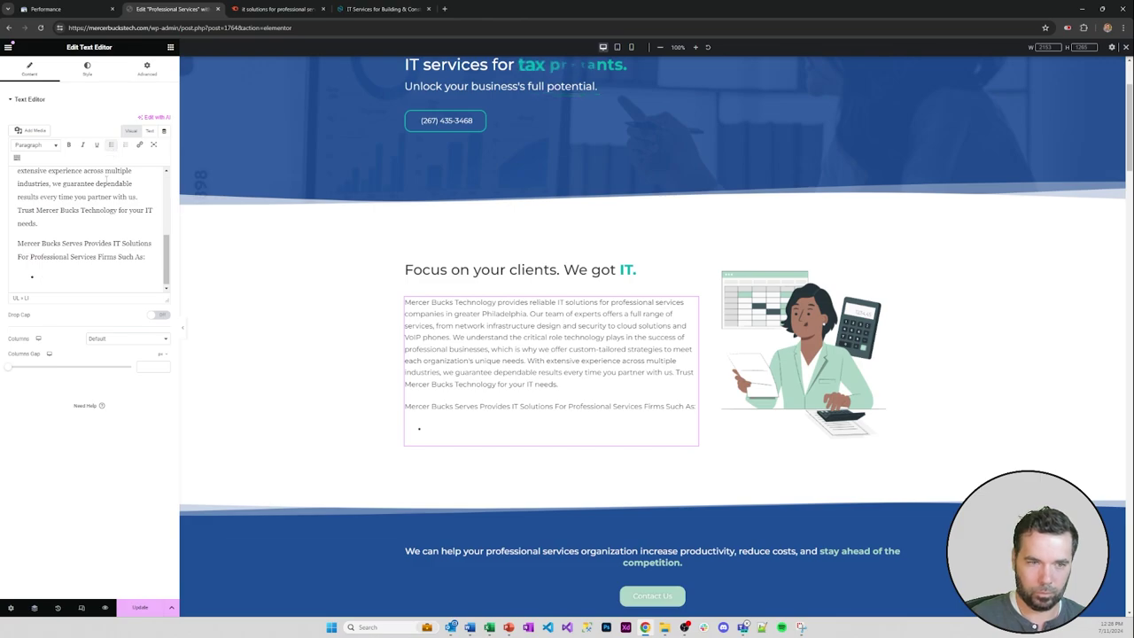
text(Law Firms)
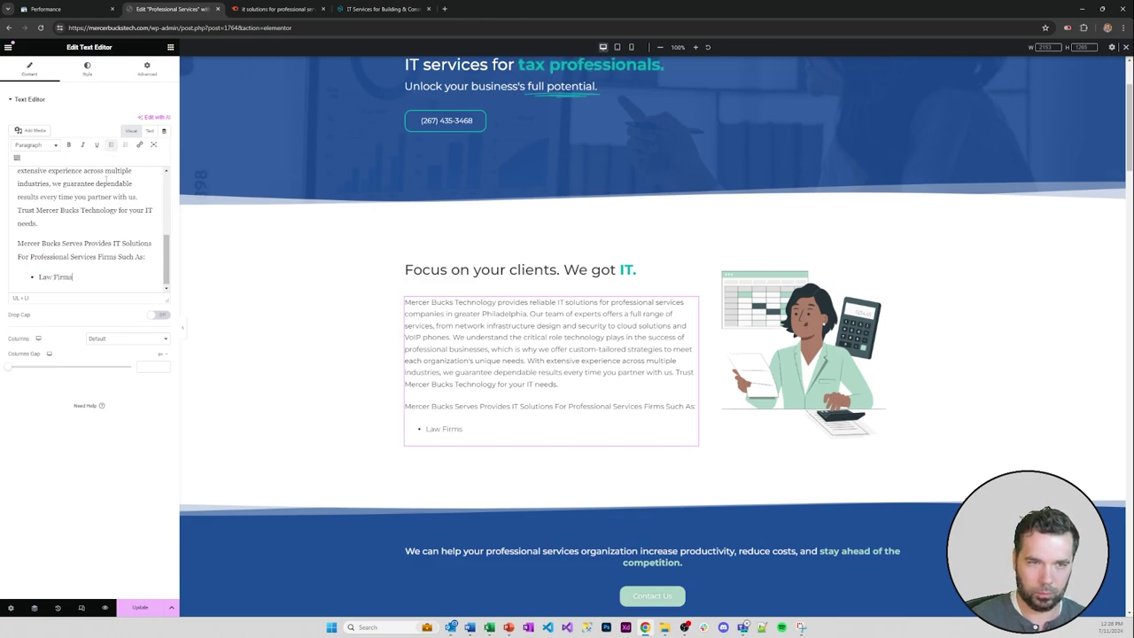
key(Return)
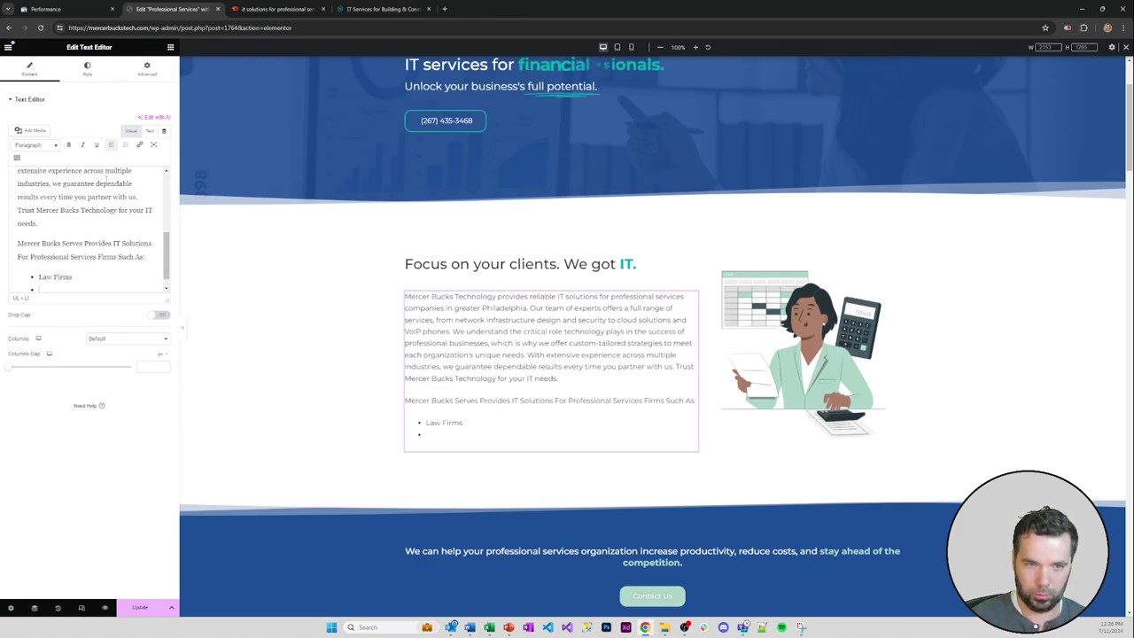
text(Certifi)
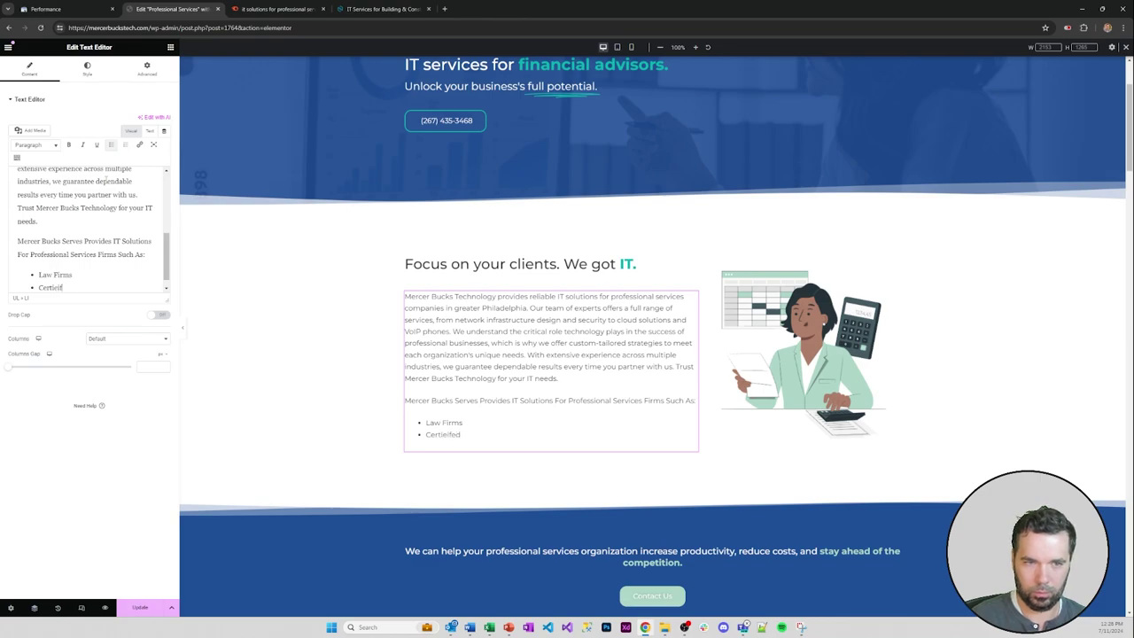
text(fied Pu)
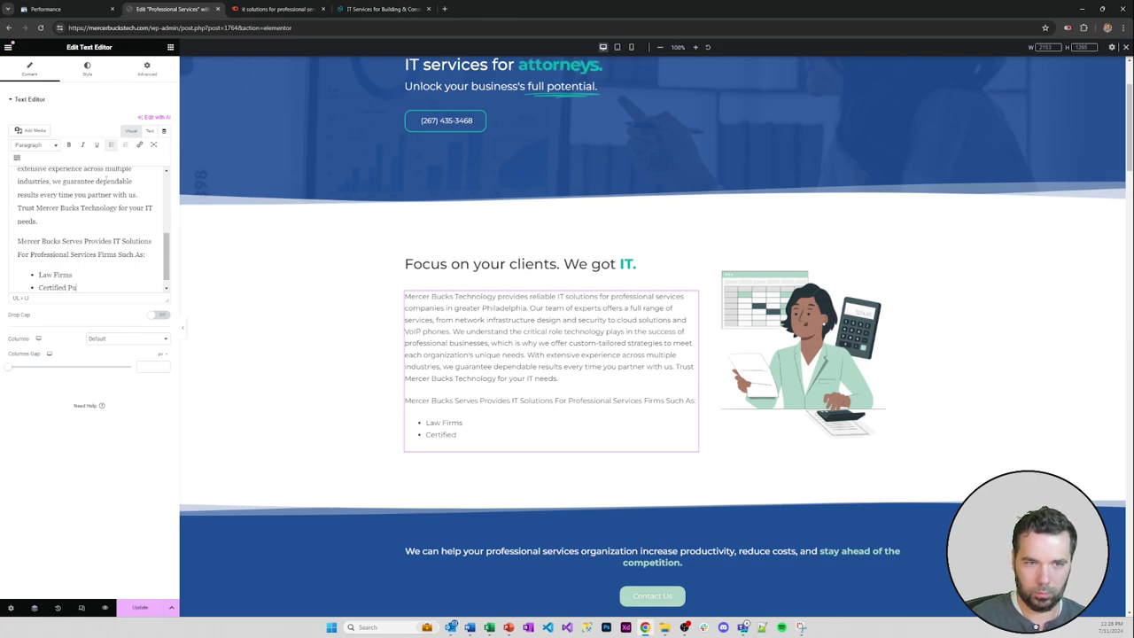
text(blic Accountants)
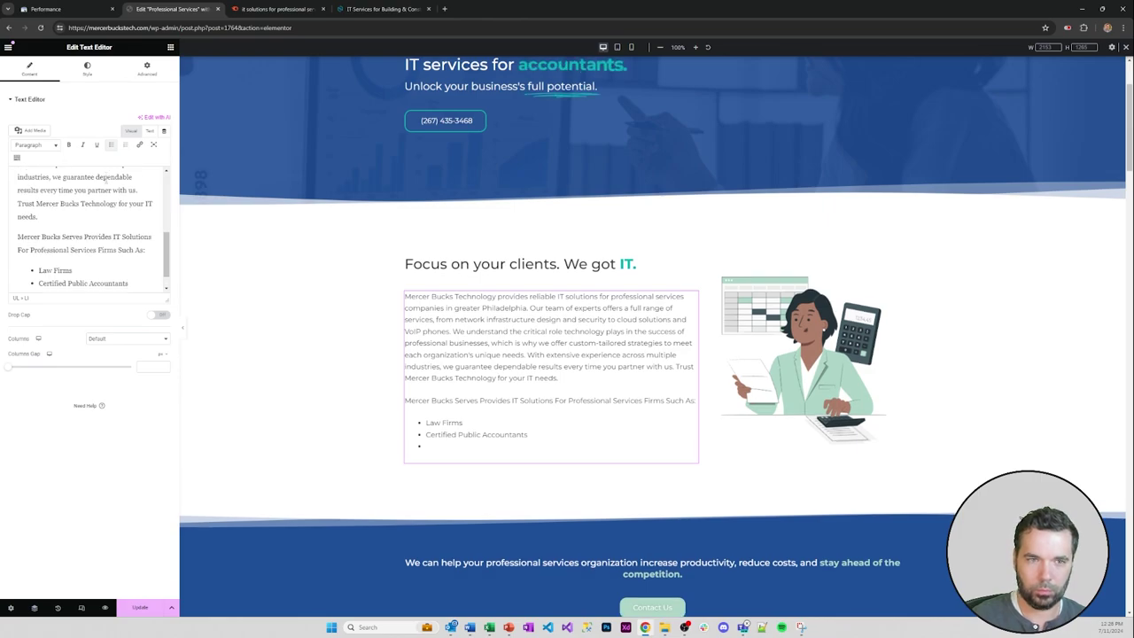
key(Return)
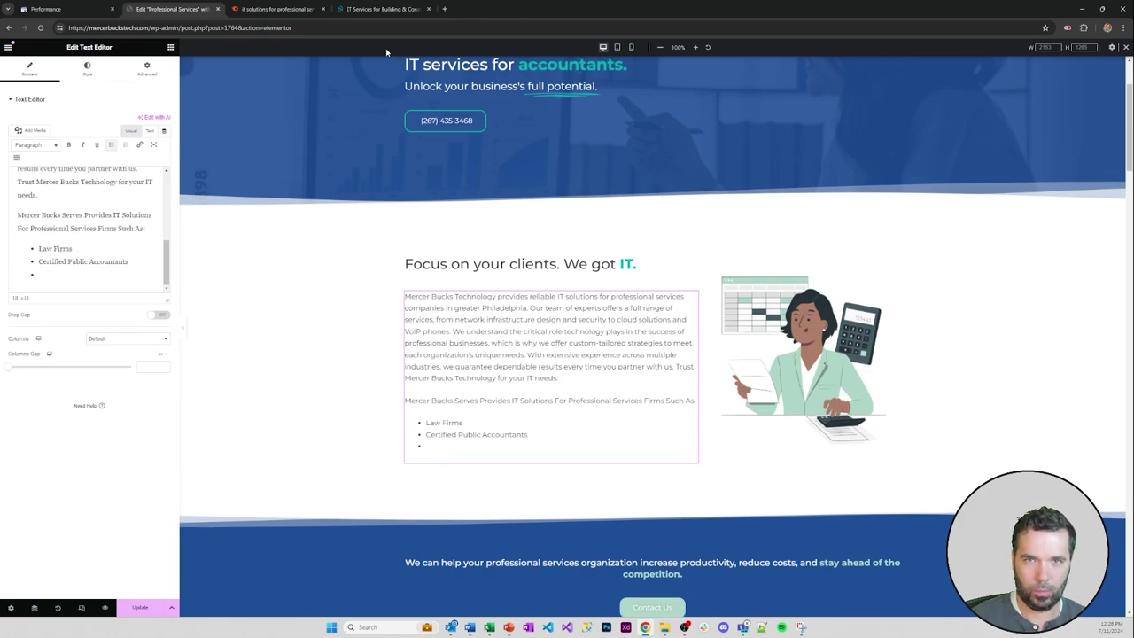
- Open ChatGPT in a new browser tab and ask for 5 types of professional services firms, extending the request to 10
click(444, 8)
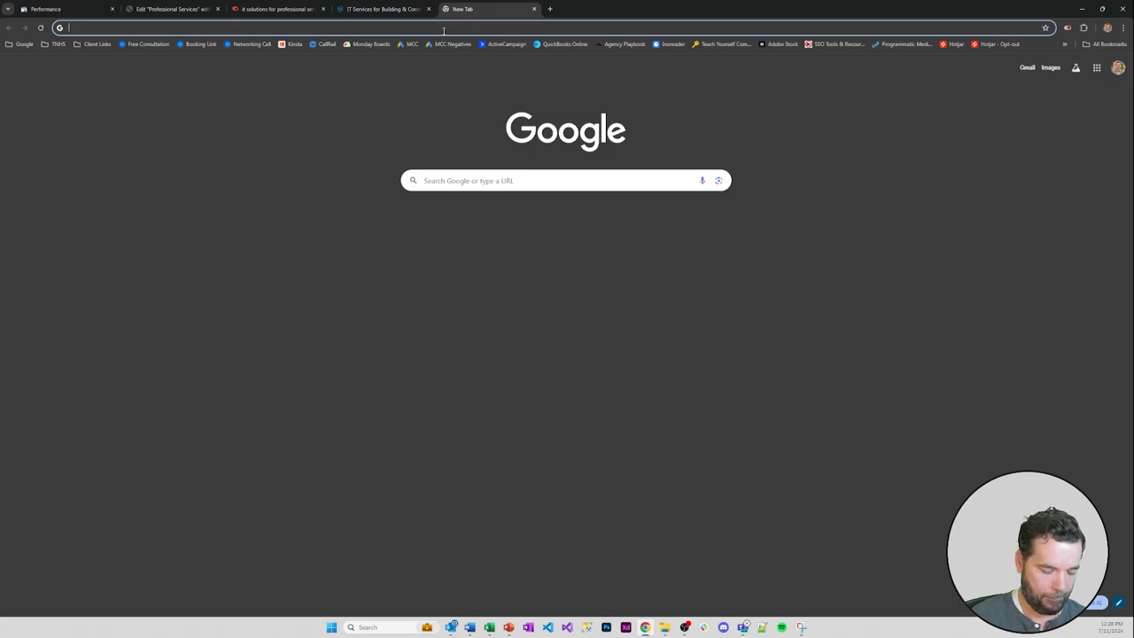
text(chat)
key(Return)
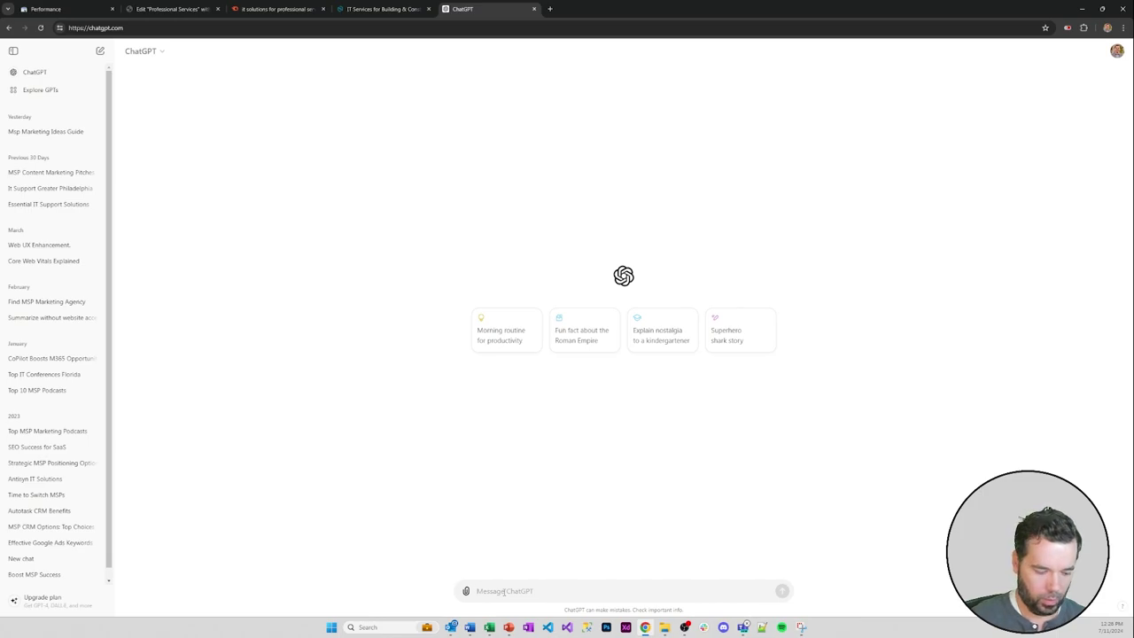
text(list)
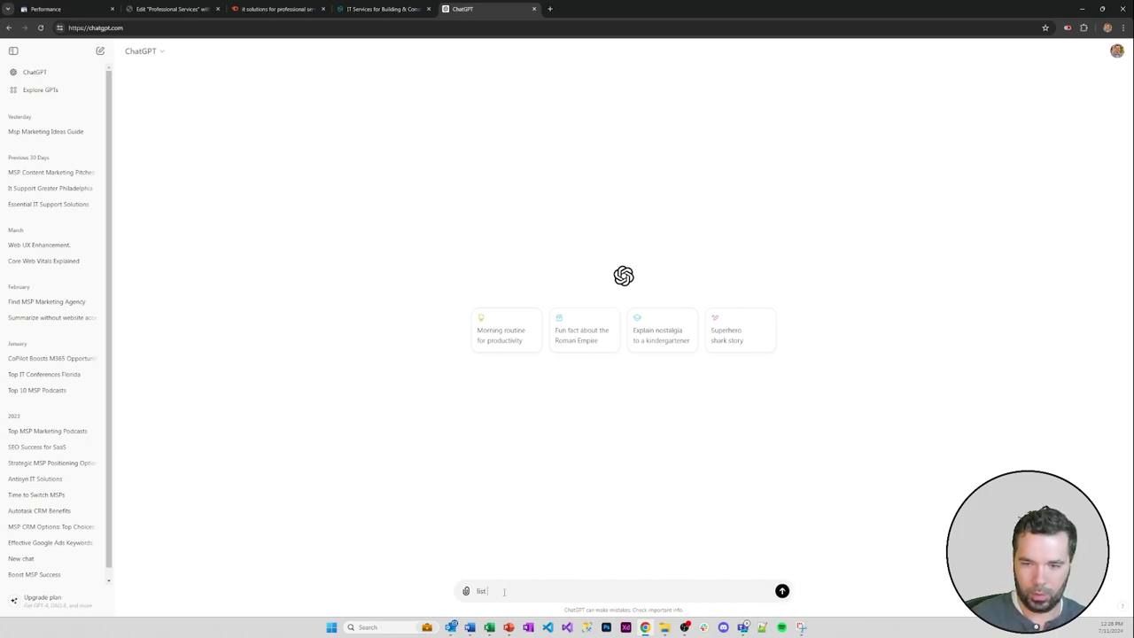
text( 5 types of)
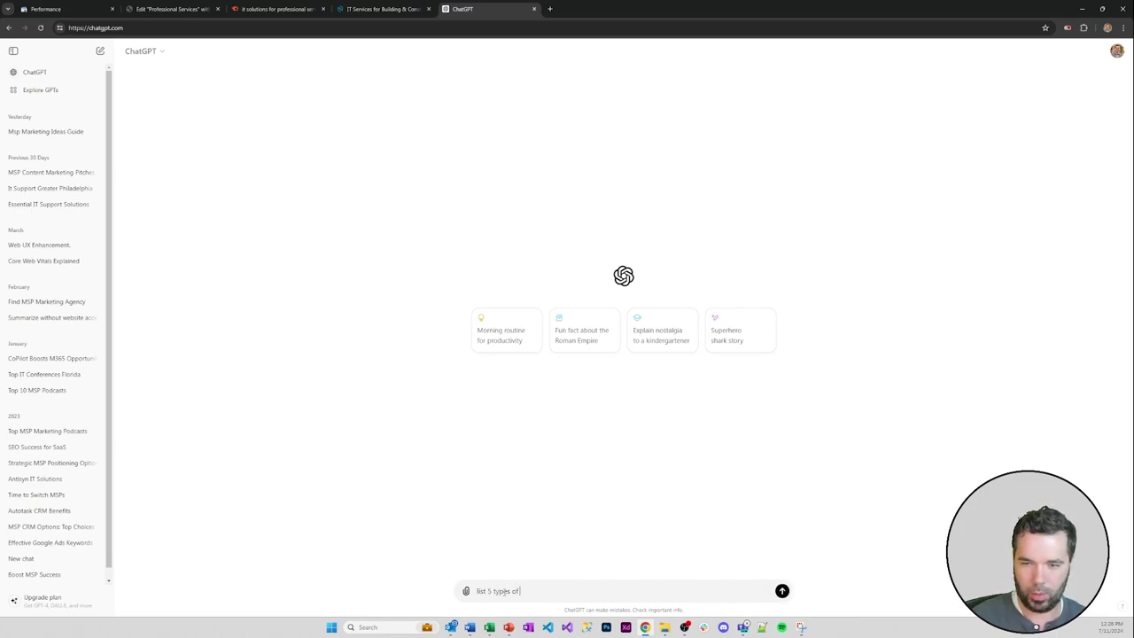
text( professional servics firms)
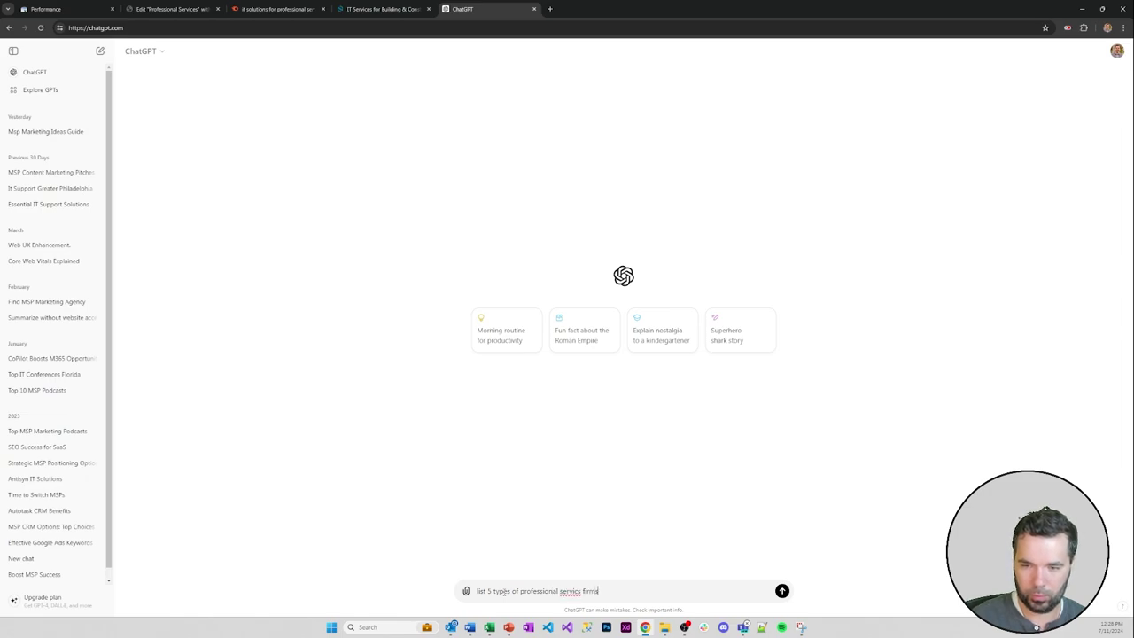
key(Return)
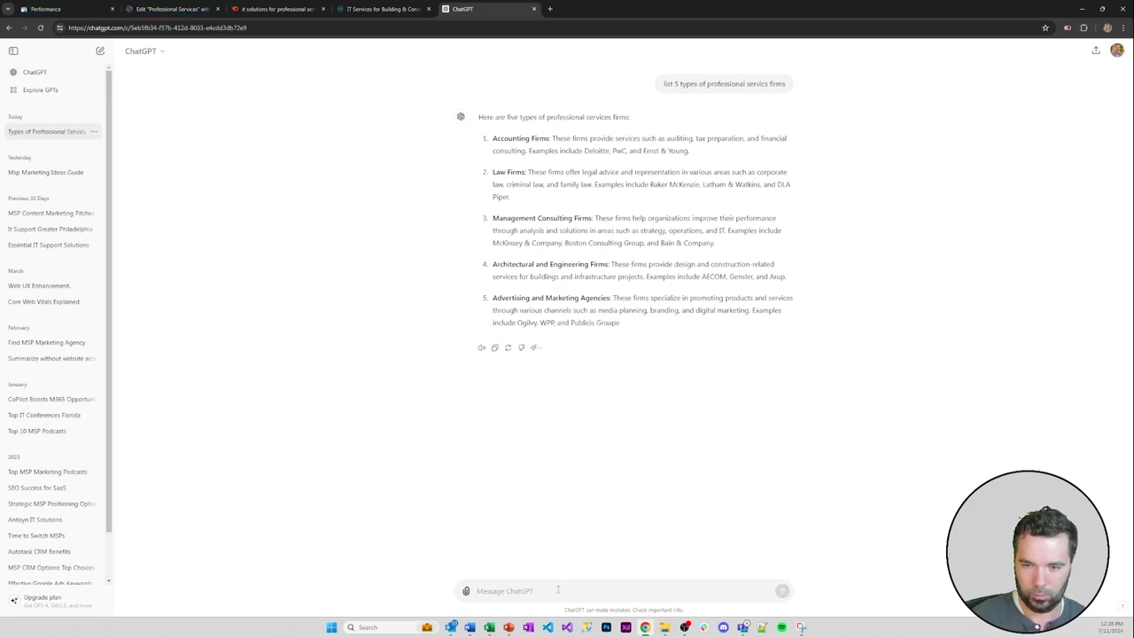
text(make it 10)
key(Return)
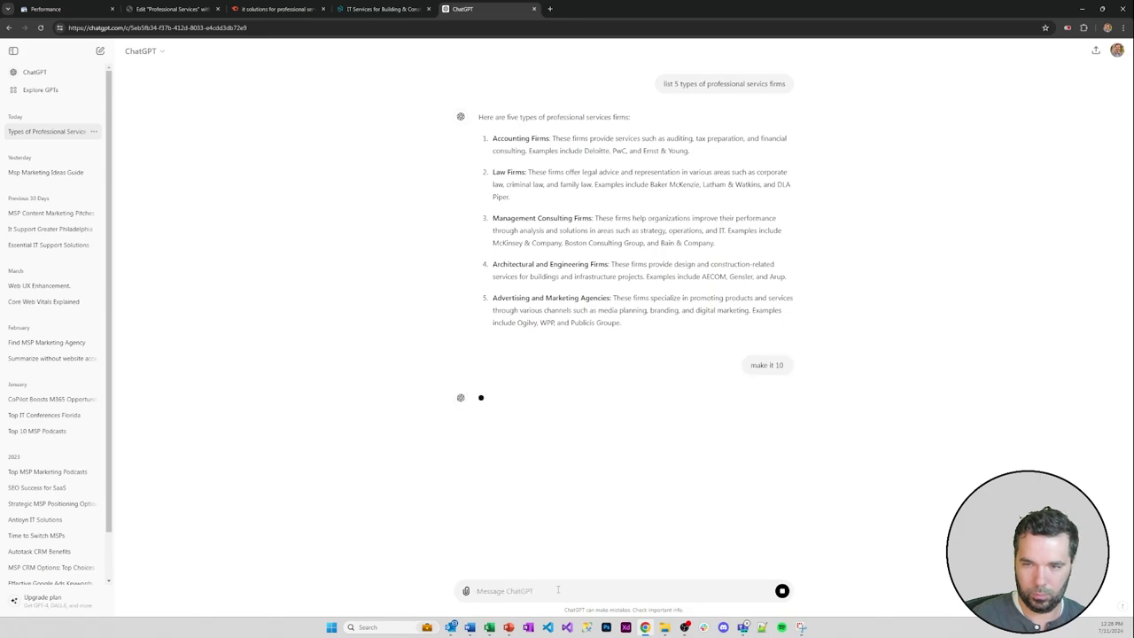
- Return to the Elementor page editor and add "Marketing Agencies" as the third bullet
click(179, 5)
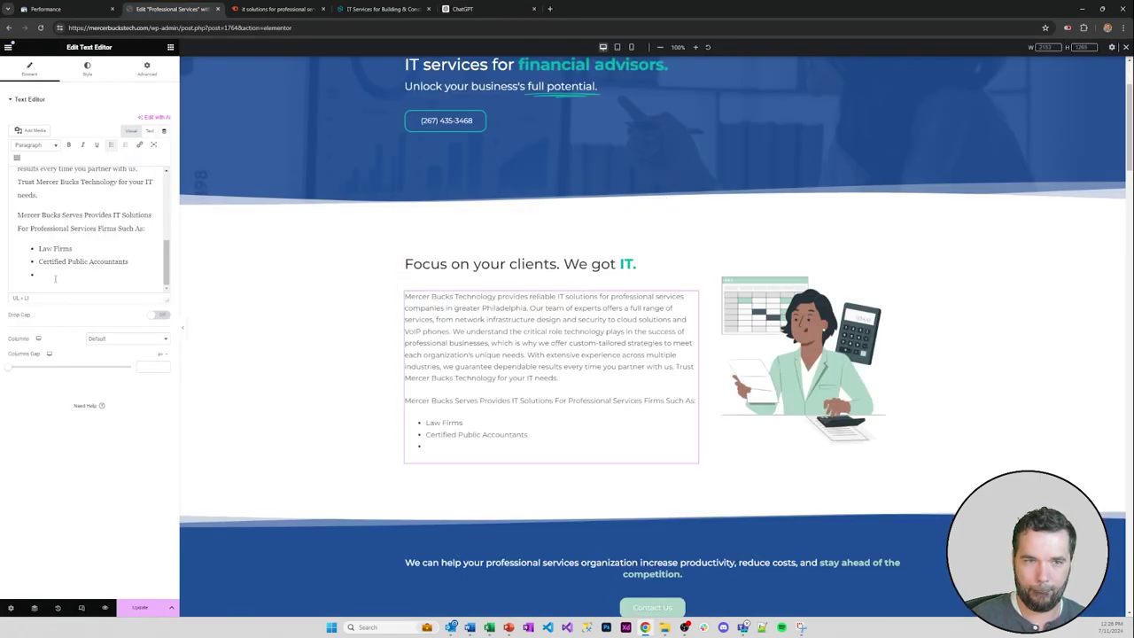
text(Marketing AGenc)
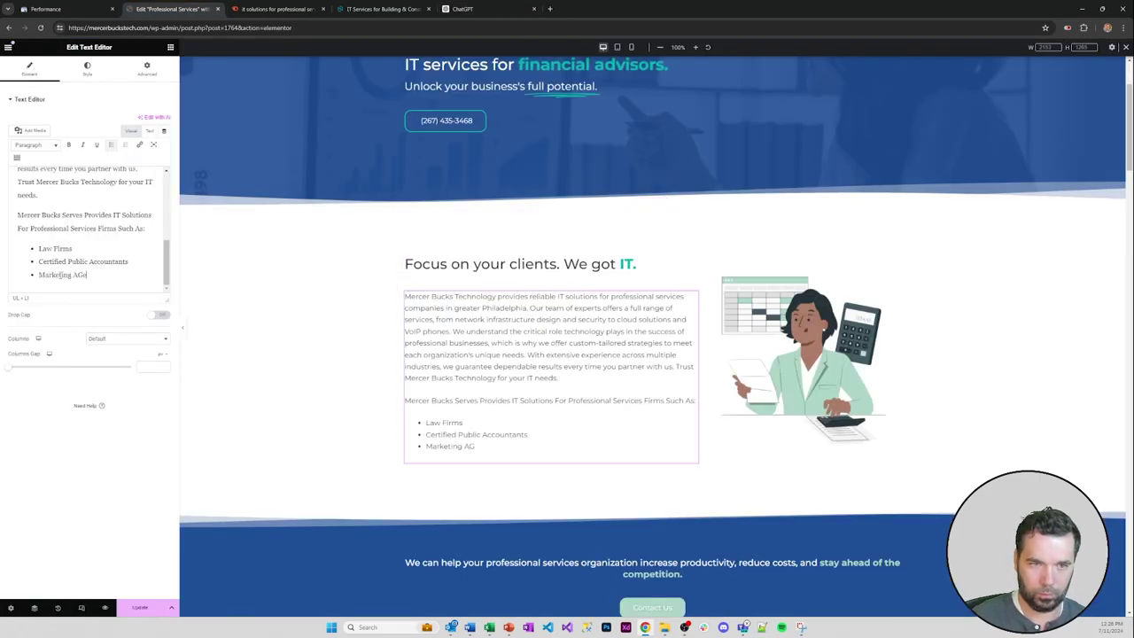
key(BackSpace)
key(BackSpace)
key(BackSpace)
key(BackSpace)
text(gencies)
key(Return)
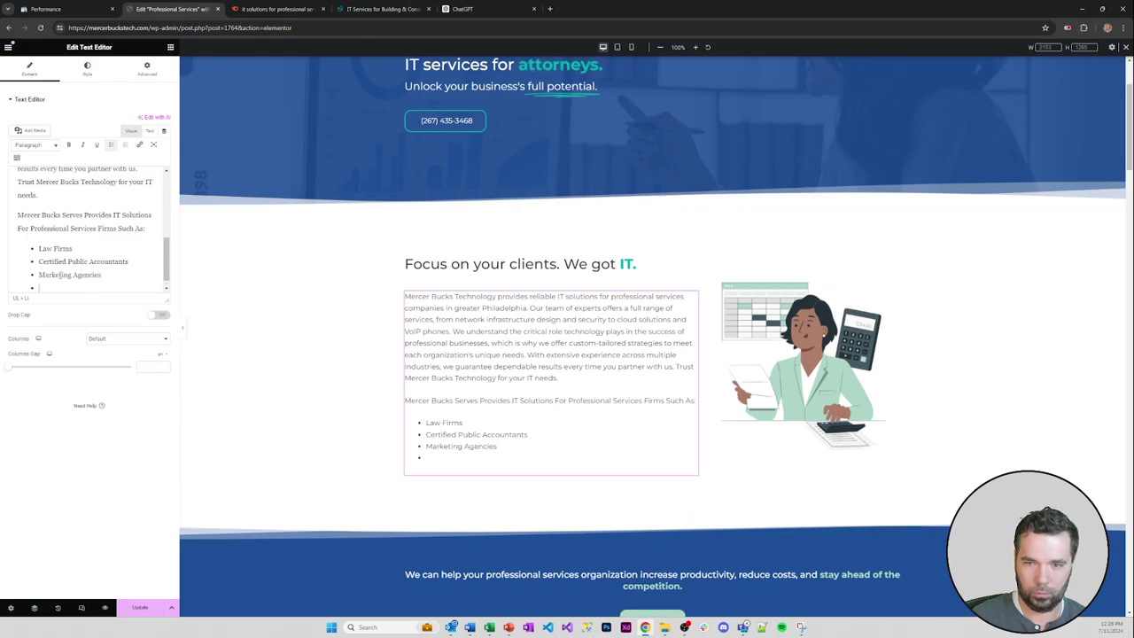
- Add "Architects" and "Engineers" as the bullets after "Marketing Agencies" in the list of firm types
text(A)
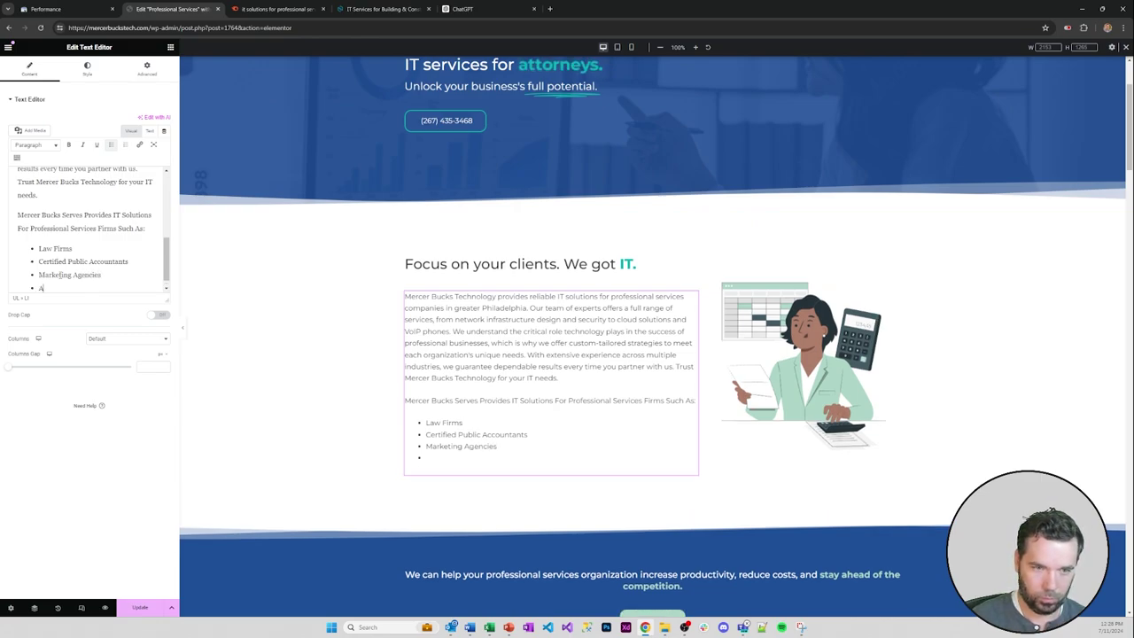
text(rchitect)
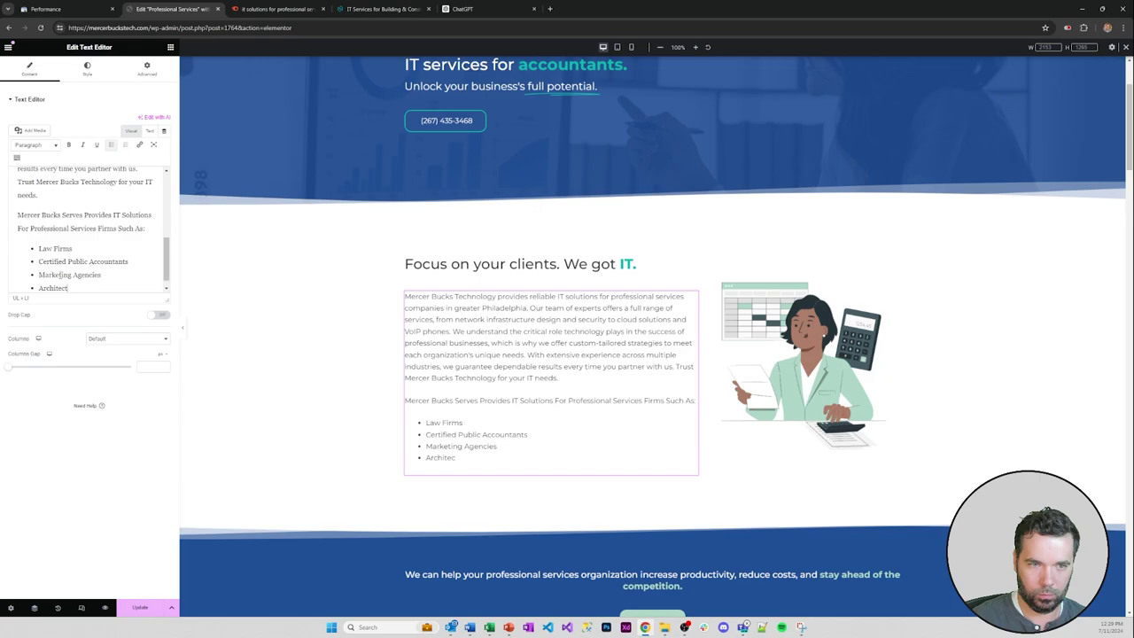
text(s)
key(Return)
text(Enginee)
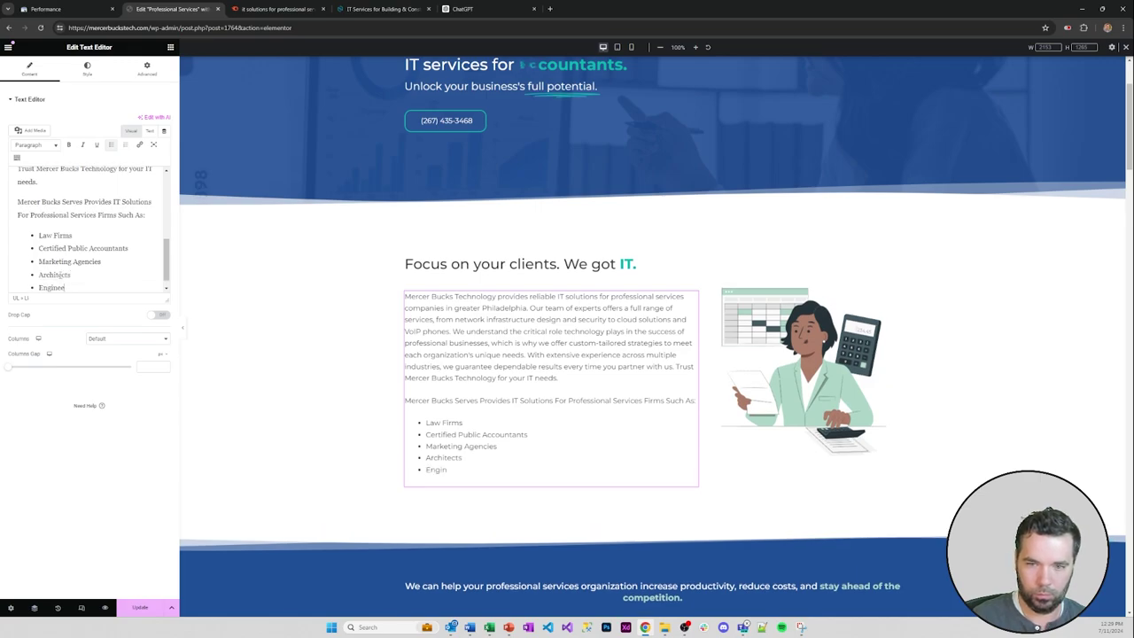
text(rs)
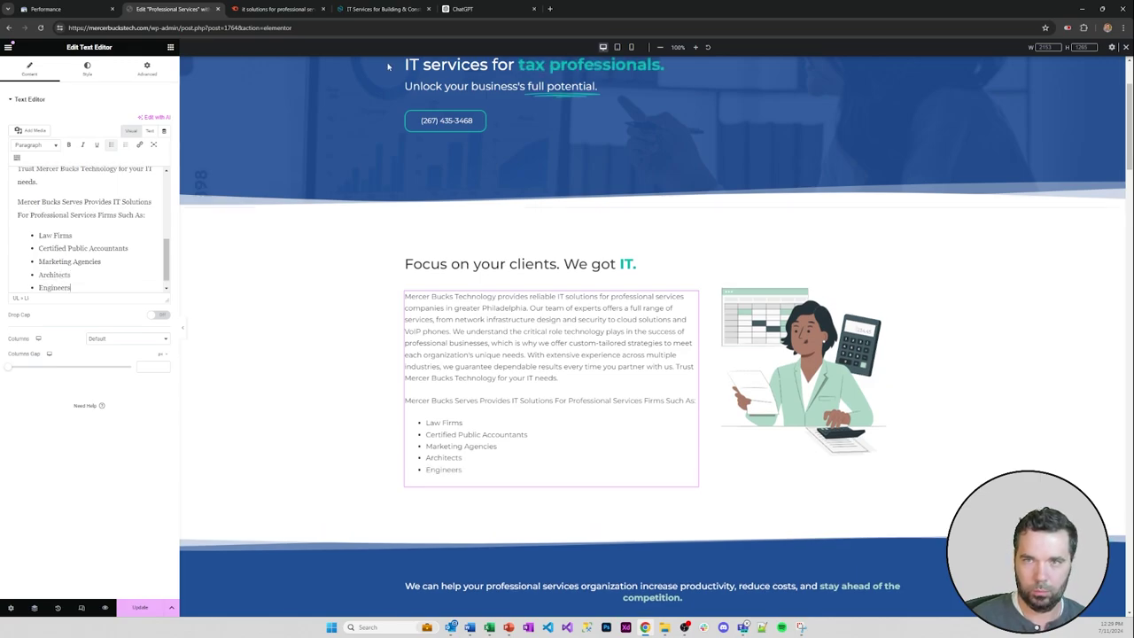
- Consult the firm types listed in ChatGPT and add "Consulting Firms" as a bullet below "Engineers" in the page editor
click(462, 9)
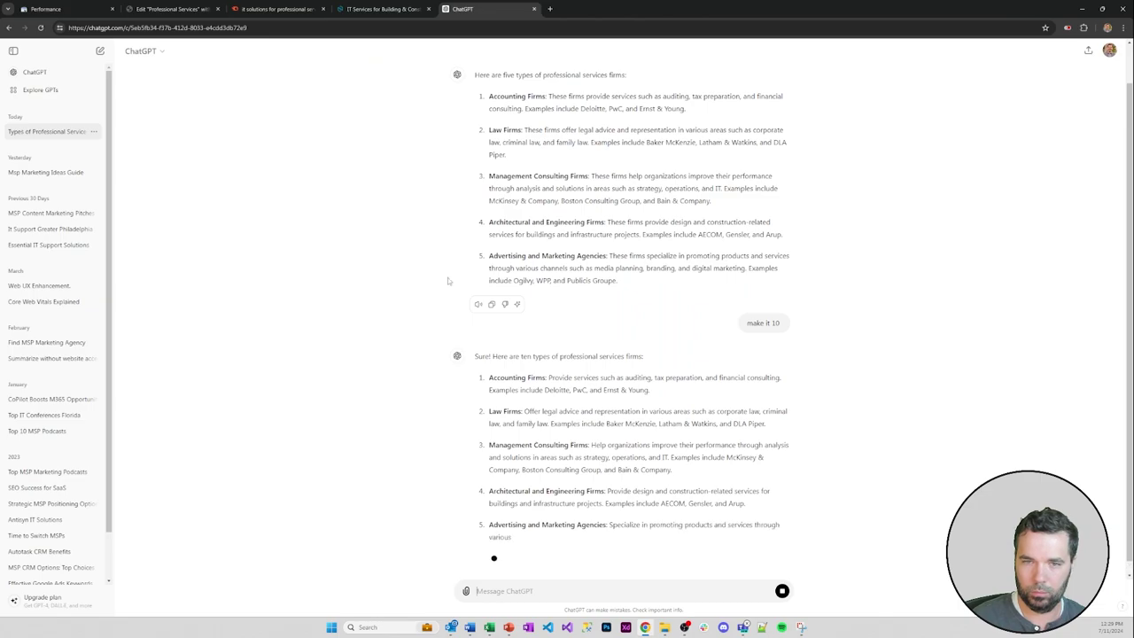
click(170, 9)
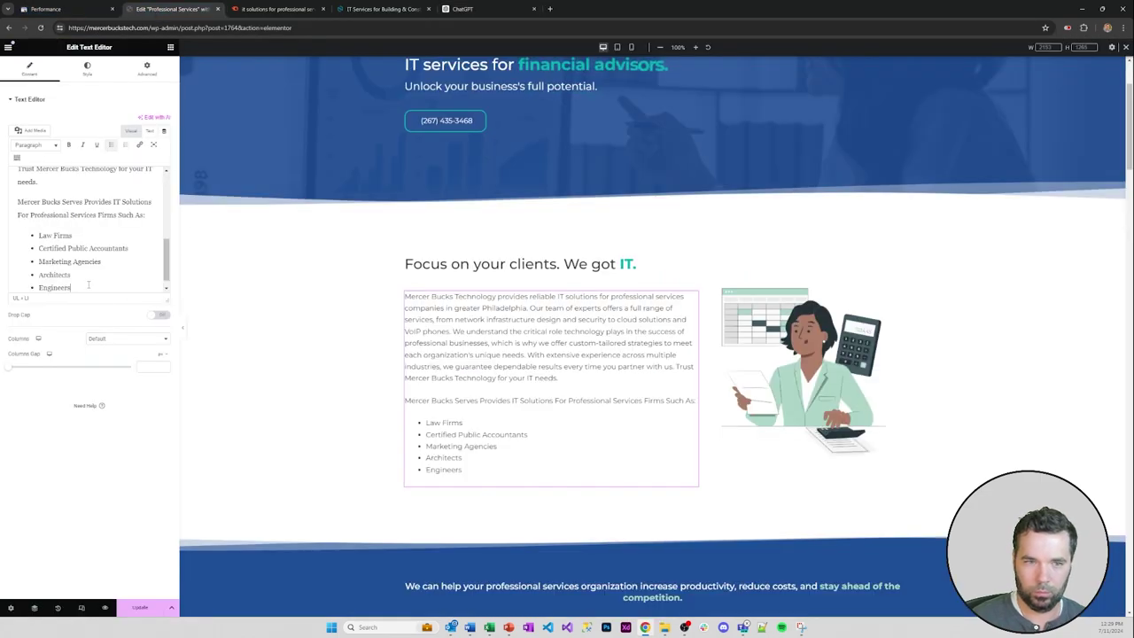
key(Return)
text(Consult)
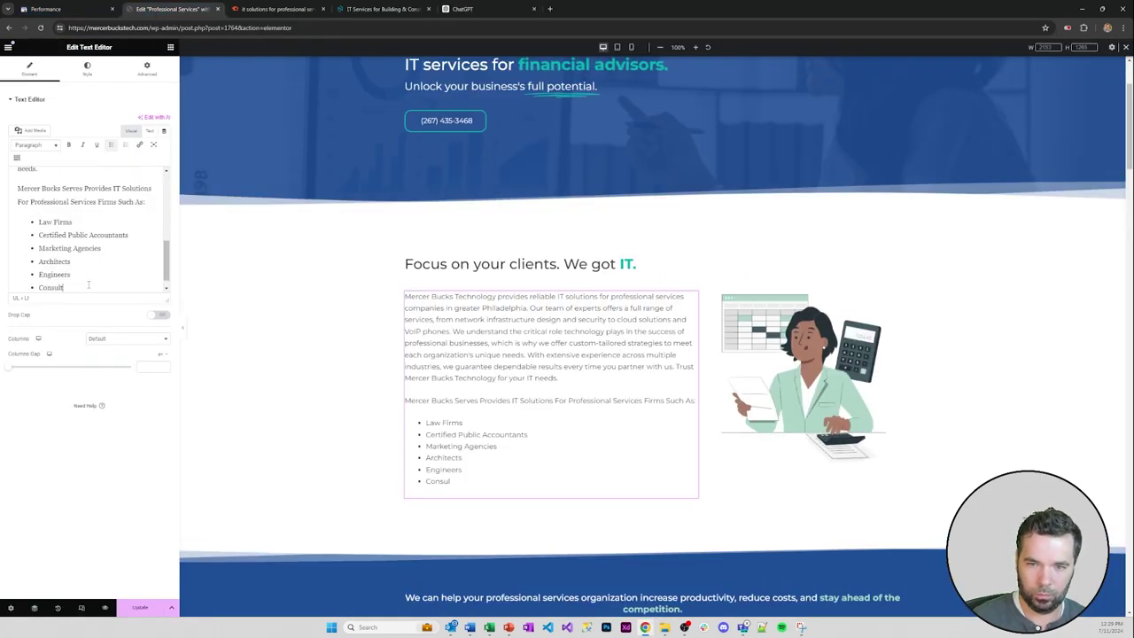
text(ing Firms)
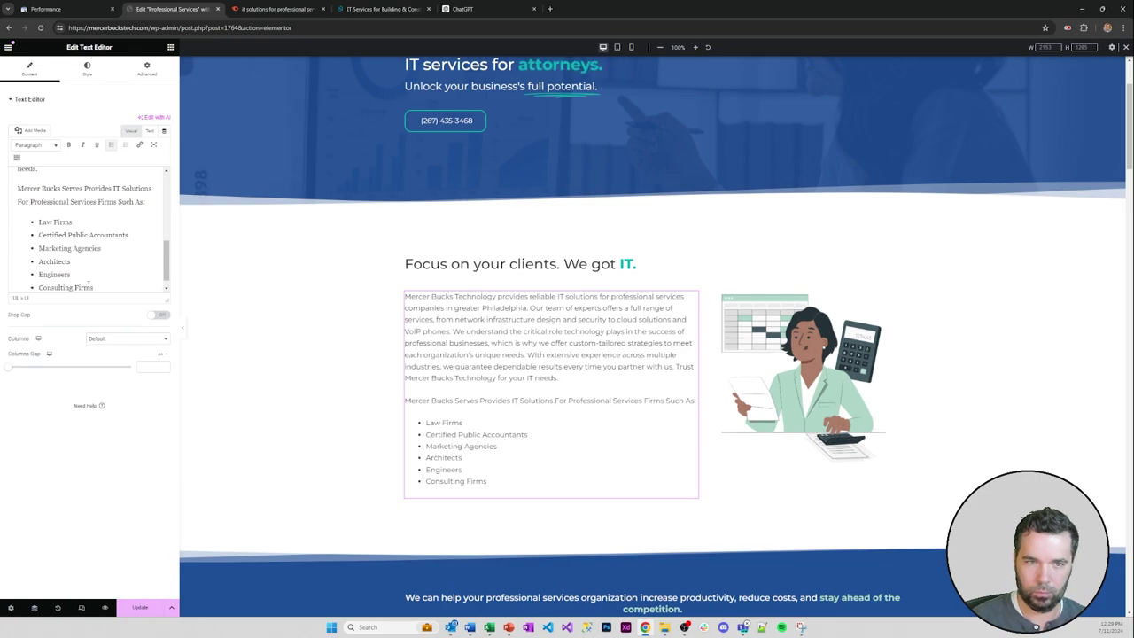
- Check the ChatGPT list again and insert a "Financial Advisors" bullet below "Certified Public Accountants" in the page editor's list
click(498, 11)
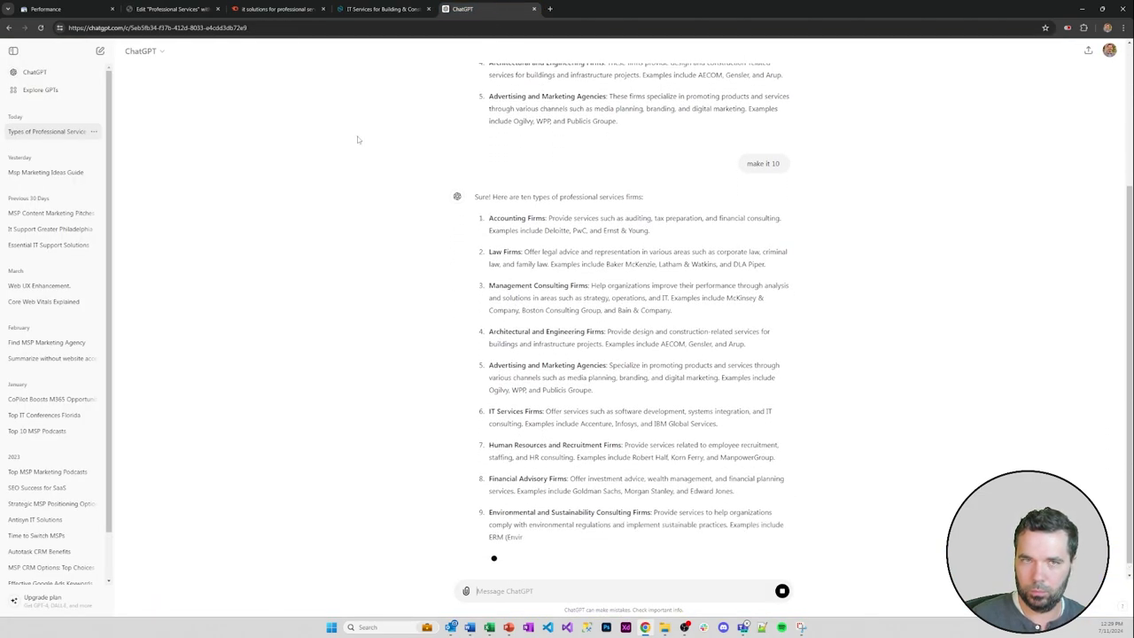
click(173, 8)
click(112, 282)
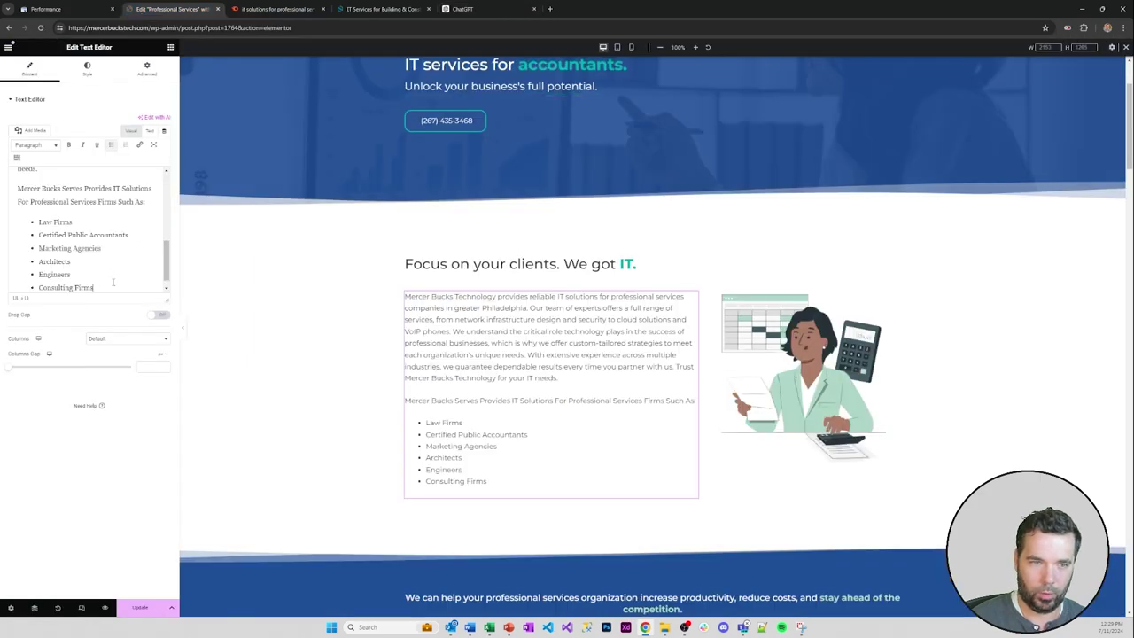
key(Return)
text(Fi)
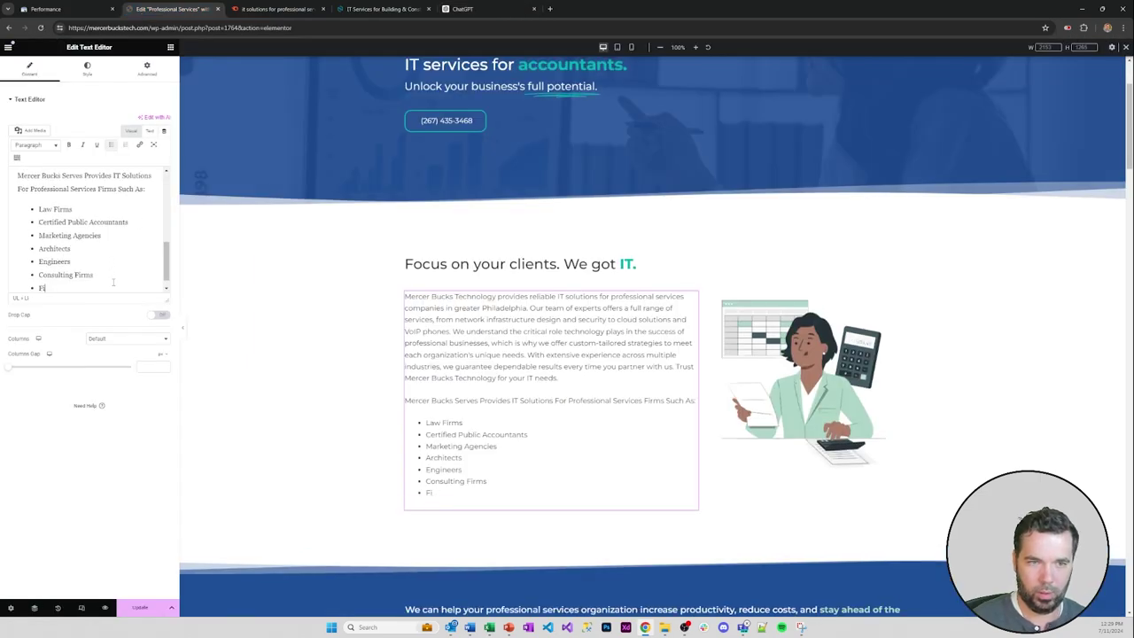
key(BackSpace)
key(BackSpace)
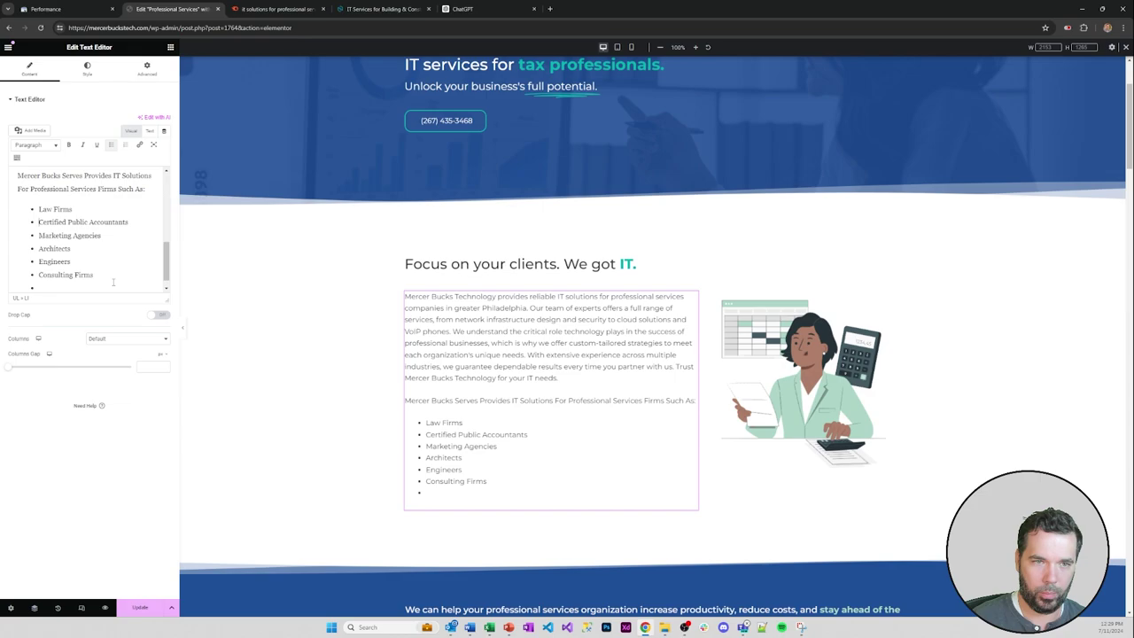
key(Return)
text(Finan)
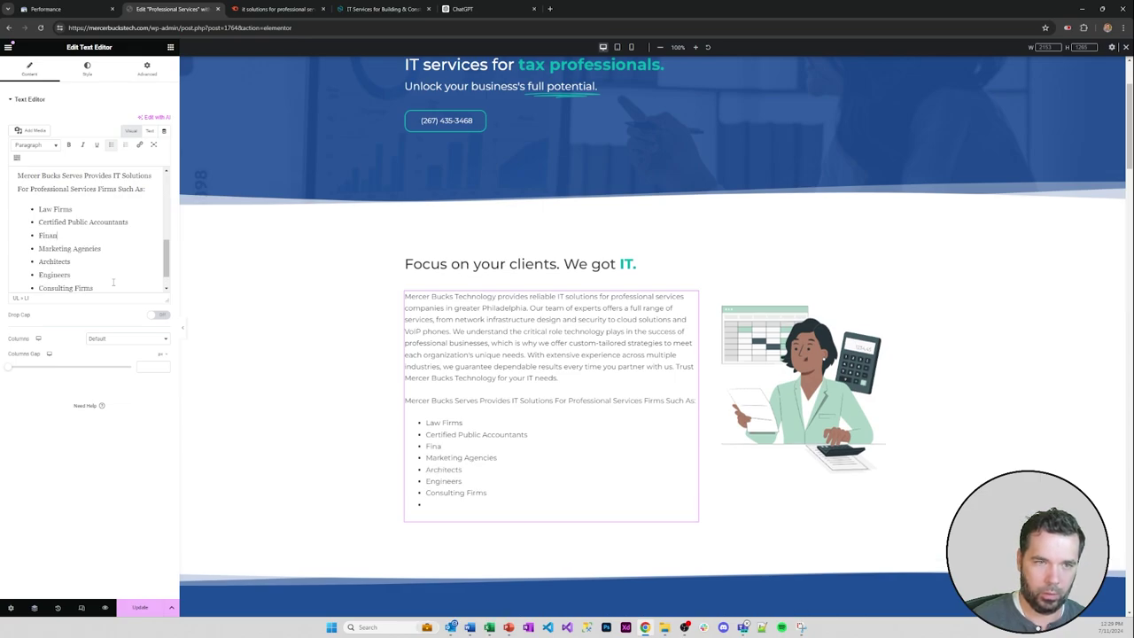
text(cial Advisors)
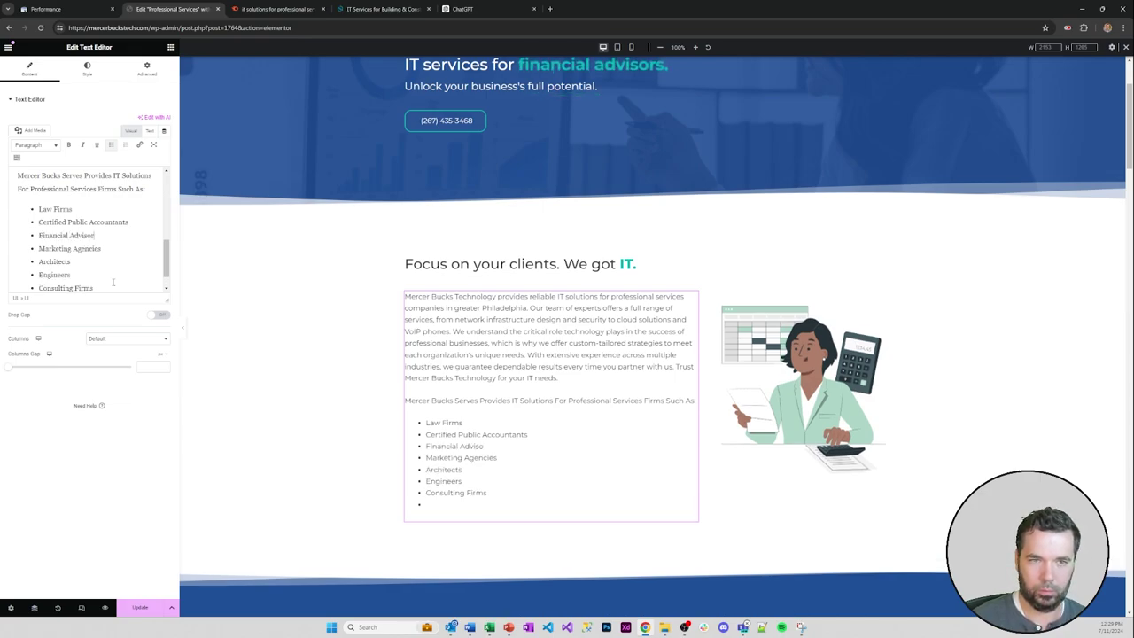
- Review the ten firm types in ChatGPT, then replace the "Architects", "Engineers" and "Consulting Firms" bullets with an entry beginning "Human Resources Consu"
click(463, 9)
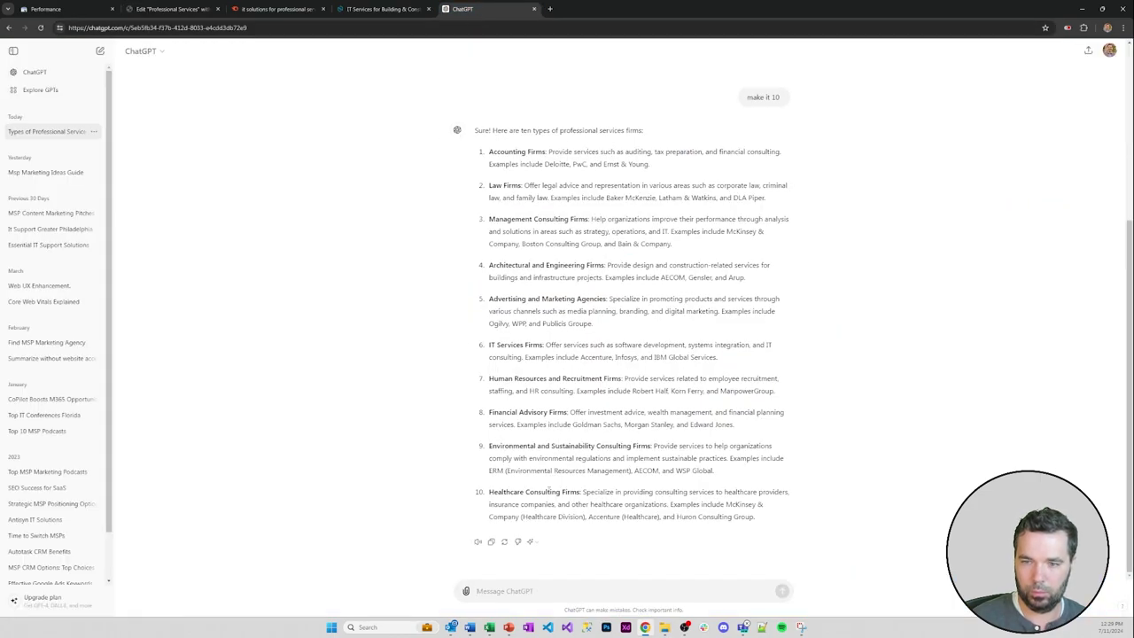
triple_click(542, 492)
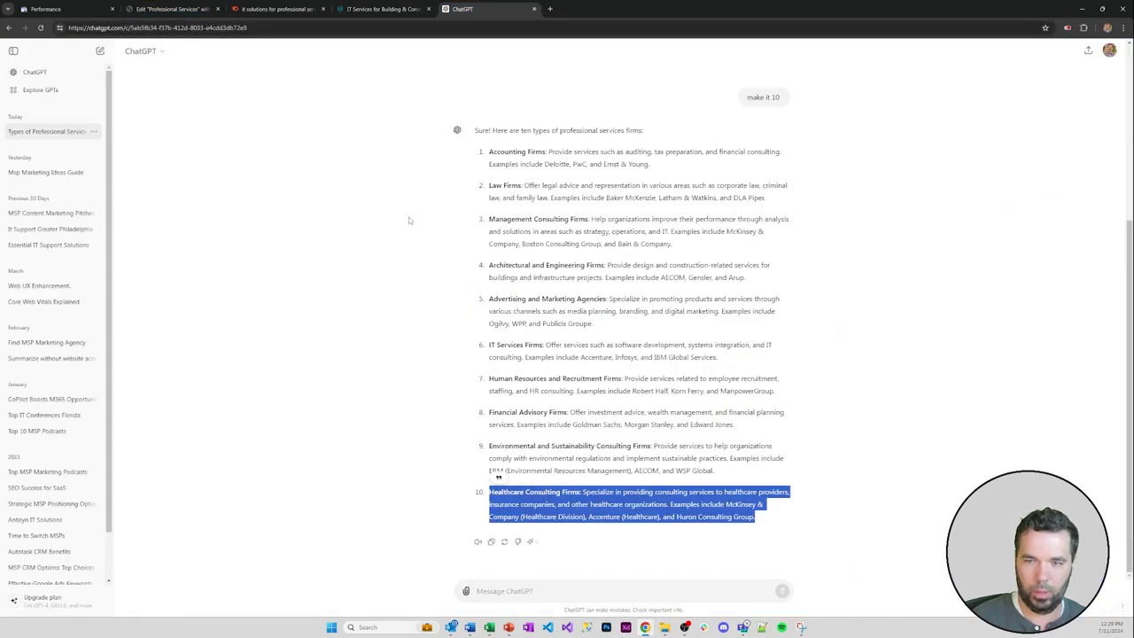
double_click(543, 492)
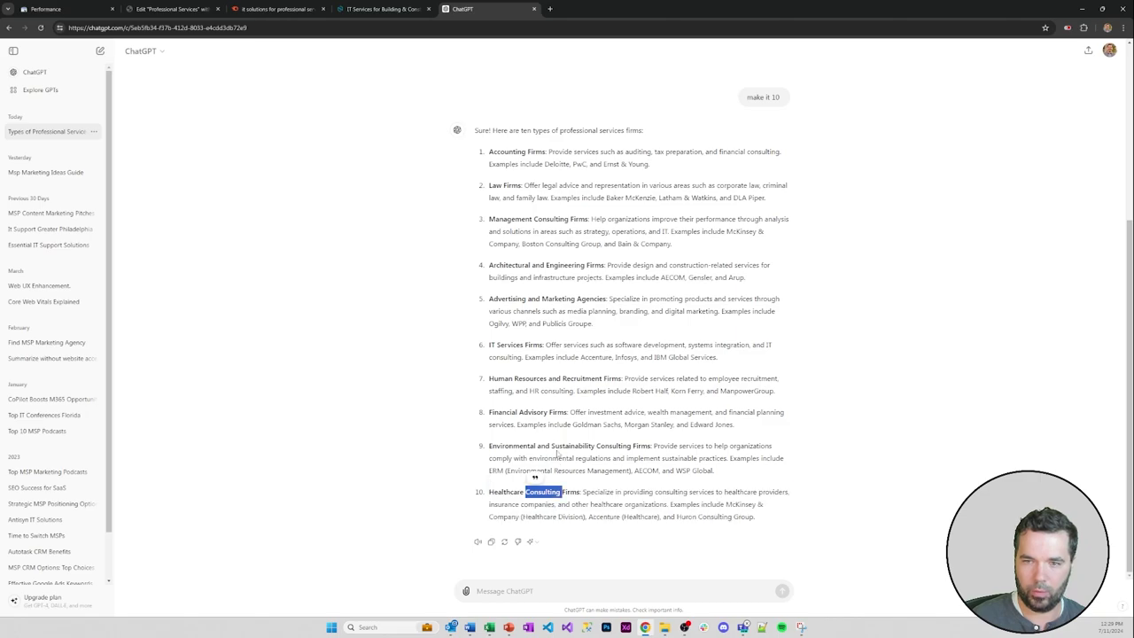
click(168, 8)
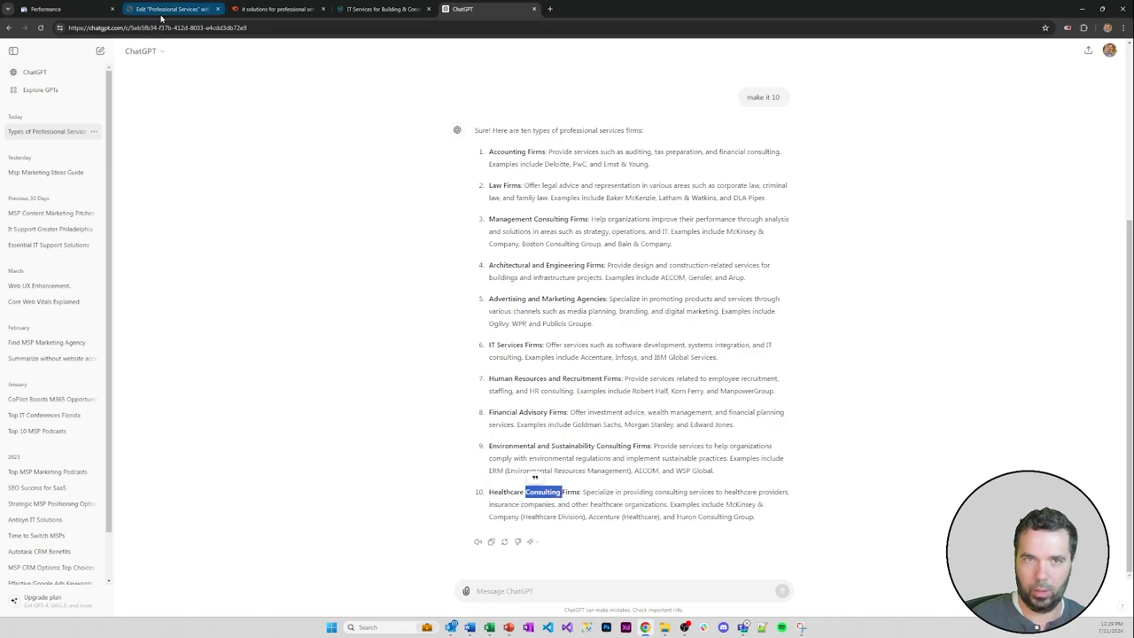
click(103, 285)
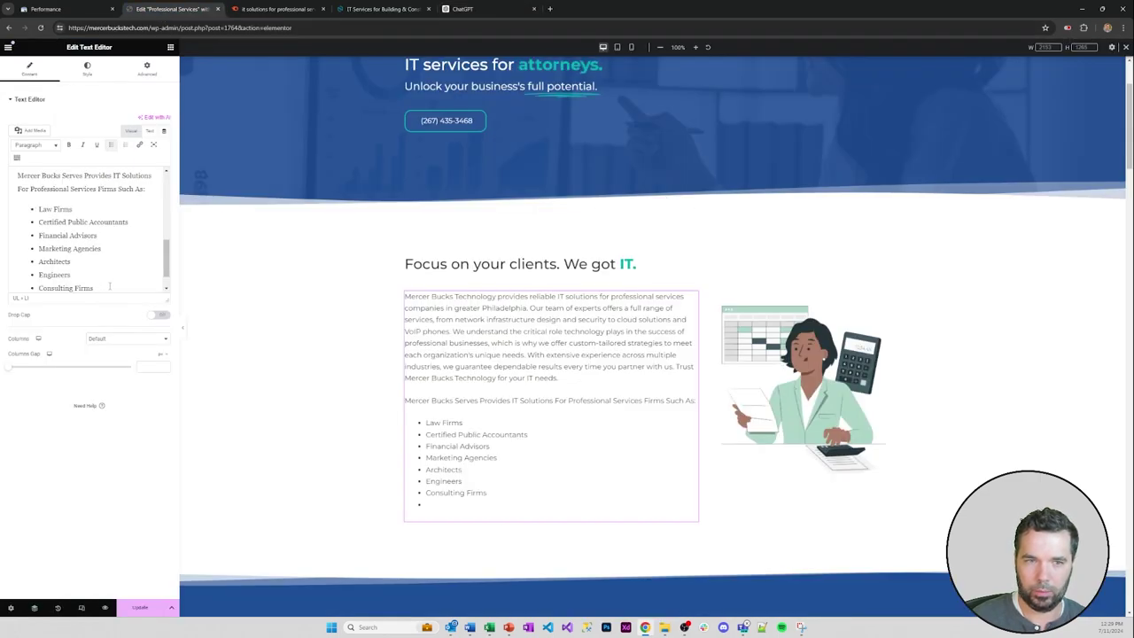
scroll(110, 285, down, 1)
drag(94, 262, 33, 259)
drag(94, 263, 39, 235)
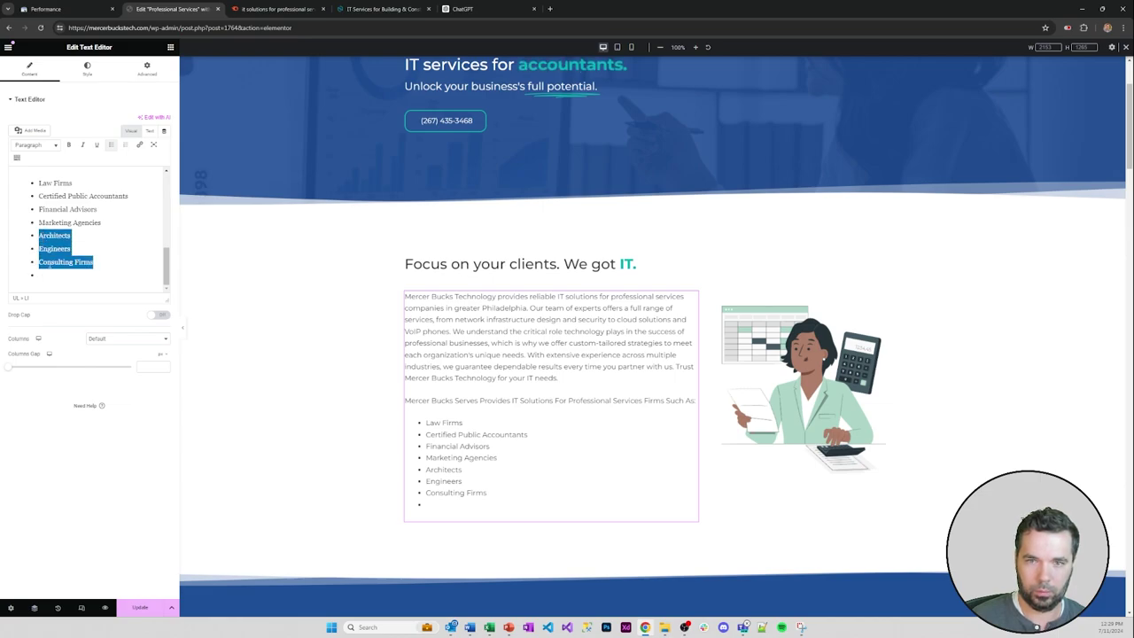
text(Human Res)
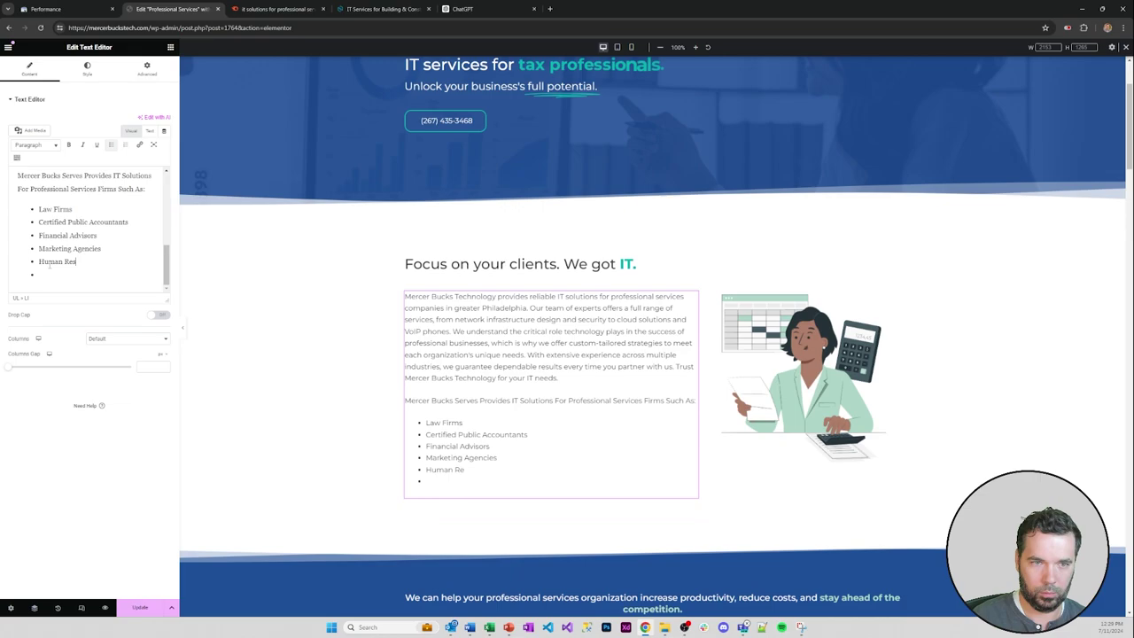
text(ources Consu)
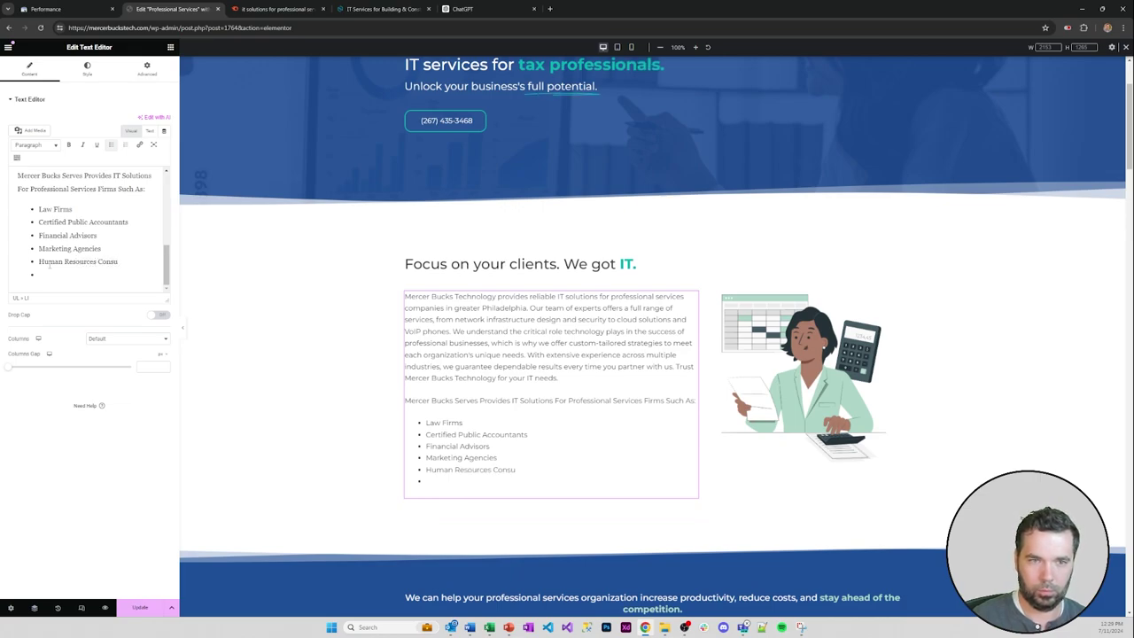
- Complete the bulleted list of firms with "Human Resources Consultants" and "Management Consulting Firms", and remove the empty bullet at the end
key(BackSpace)
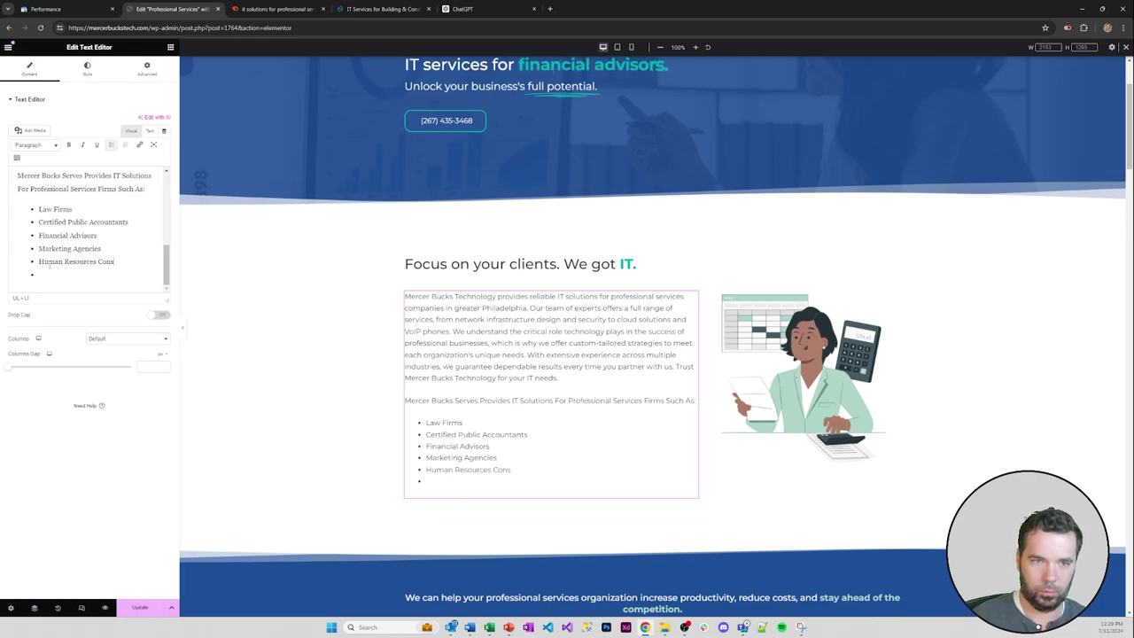
text(ultants)
key(Return)
text(Man)
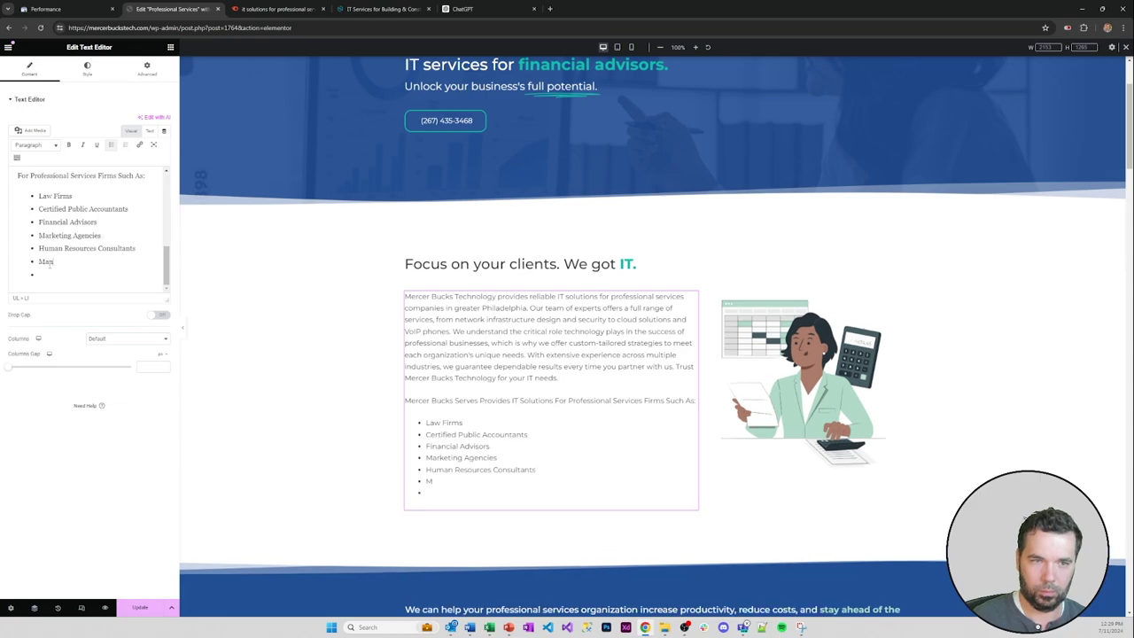
text(agement Consu)
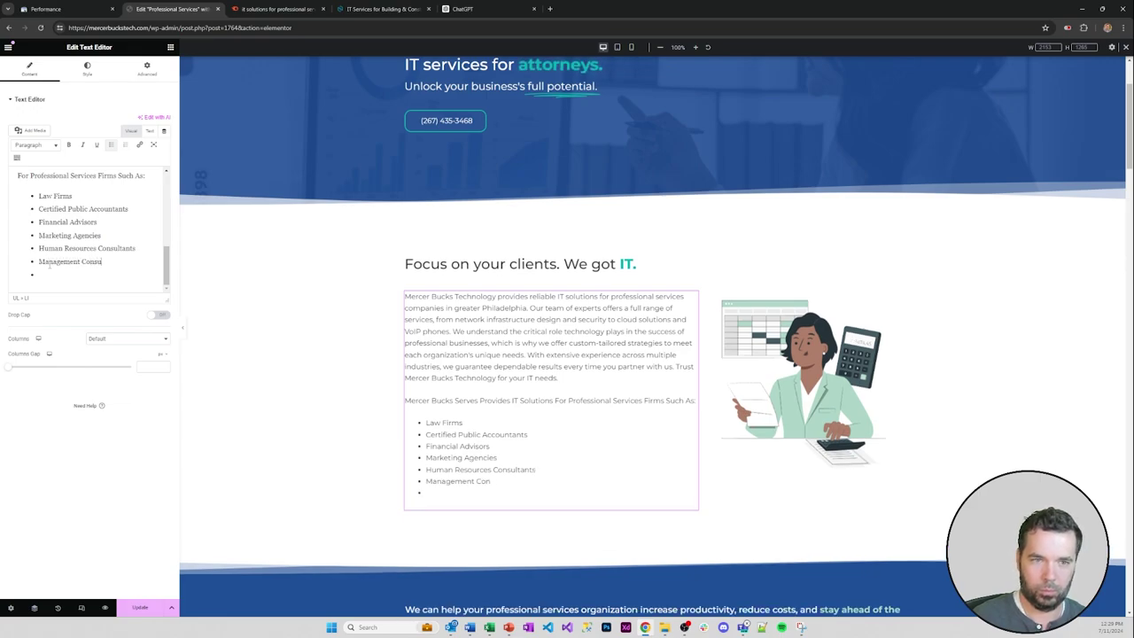
text(lting Firms)
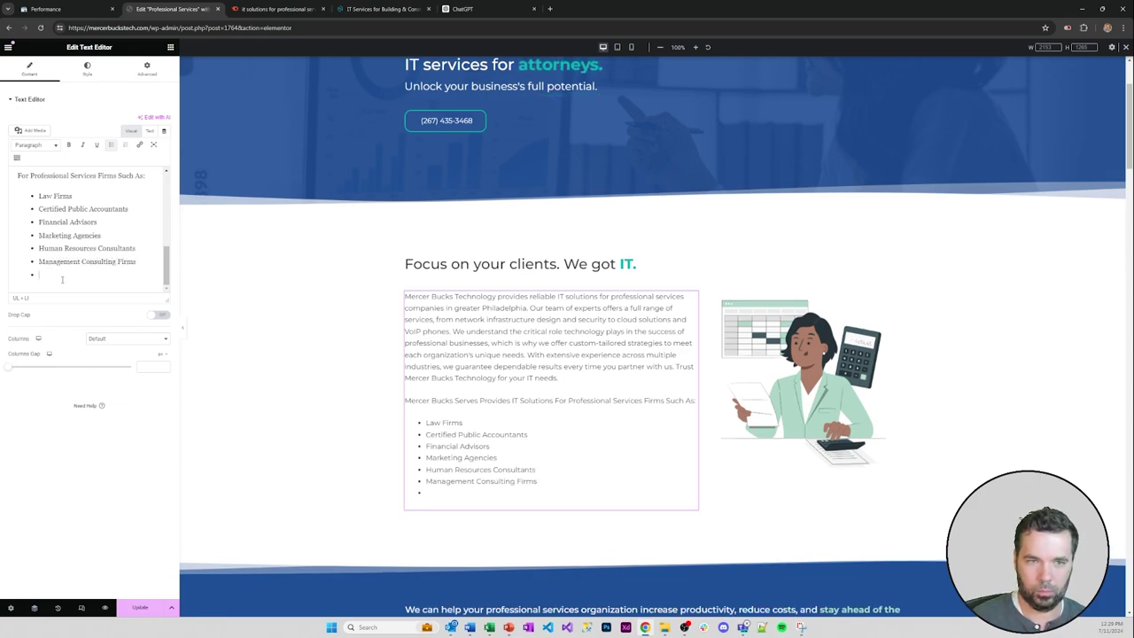
key(BackSpace)
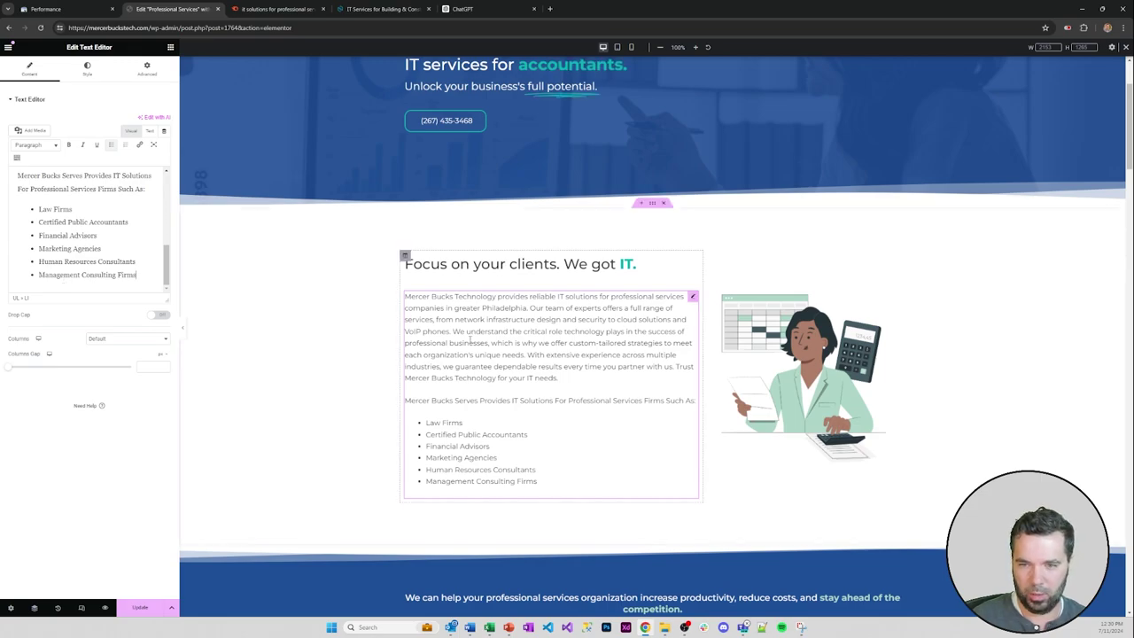
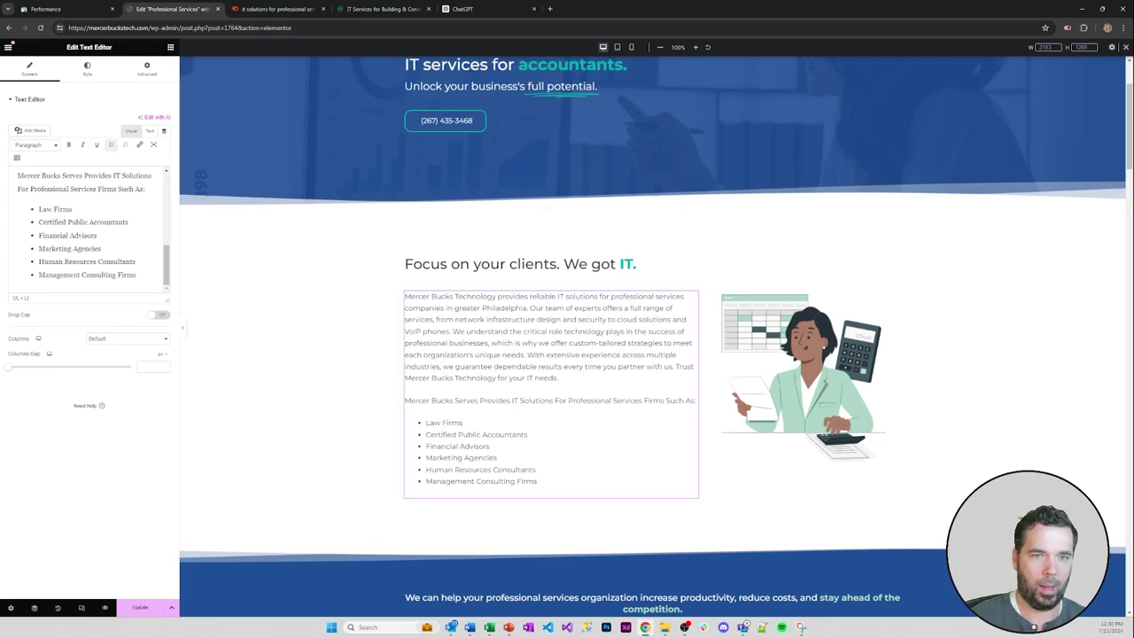
- Examine the HTML source of the text block, including its list markup, and return to the visual view
click(150, 130)
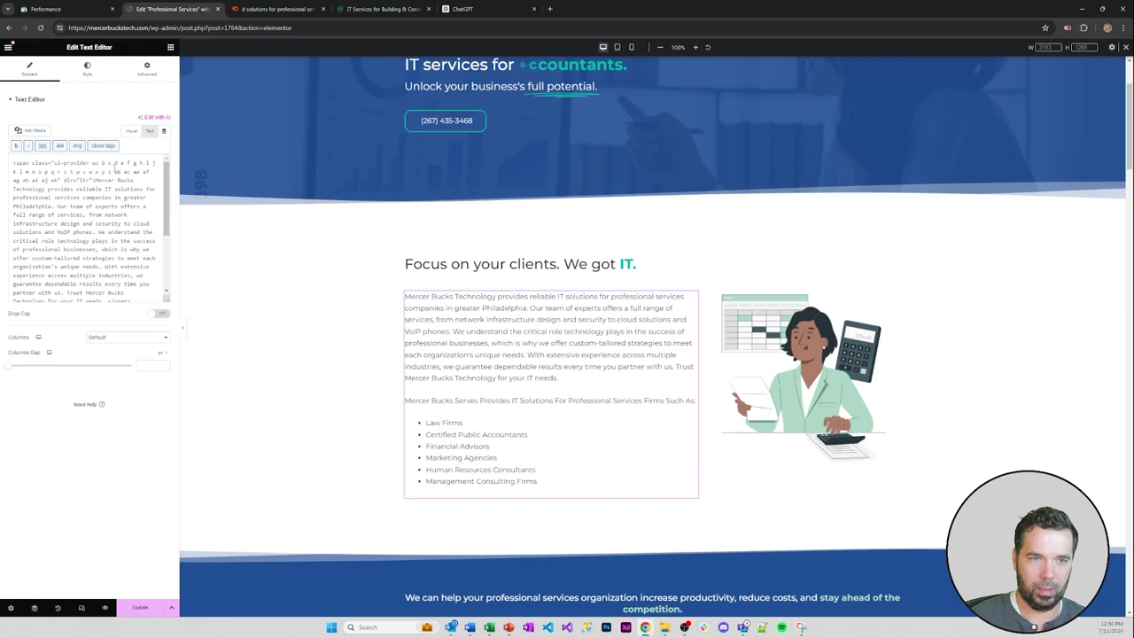
double_click(20, 233)
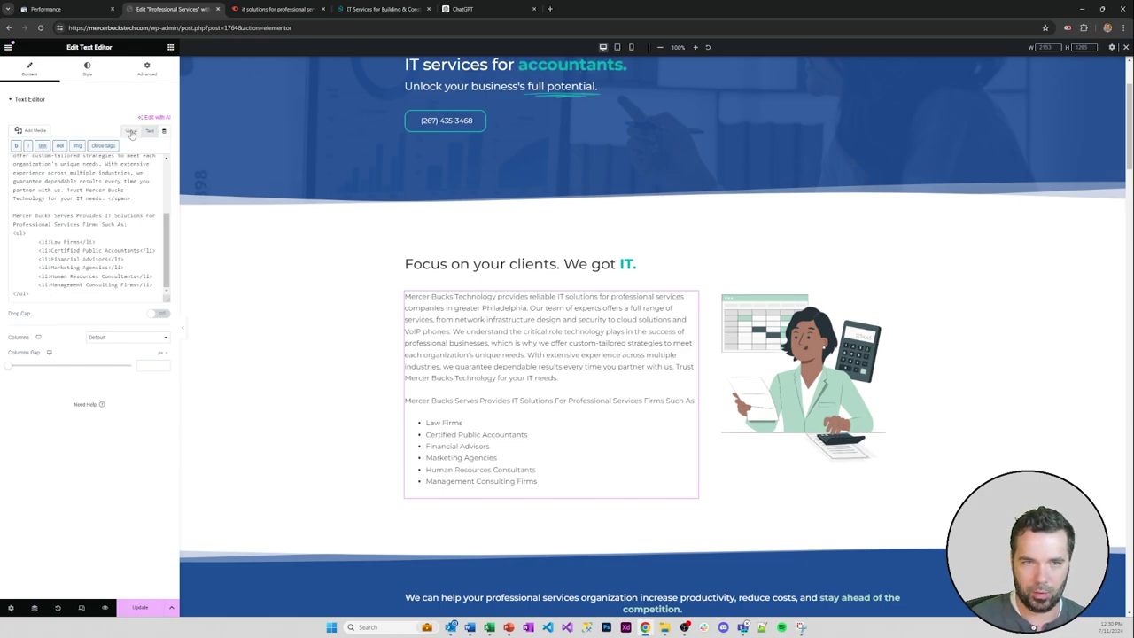
click(130, 131)
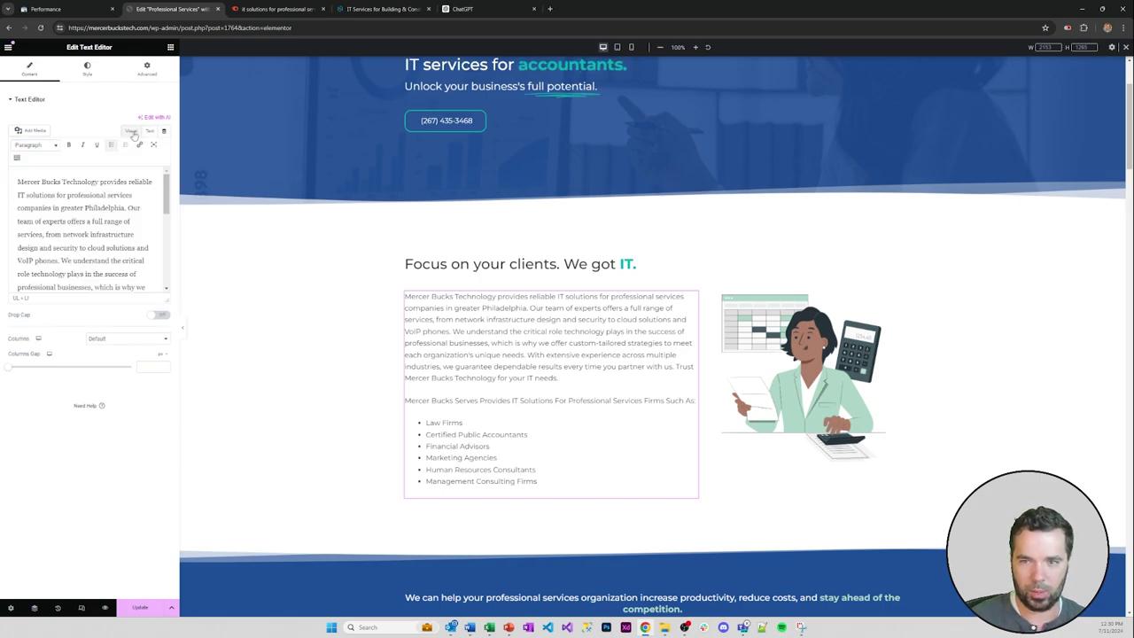
- Copy the entire HTML code of the accountant illustration beside the text and switch to Visual Studio Code
click(754, 345)
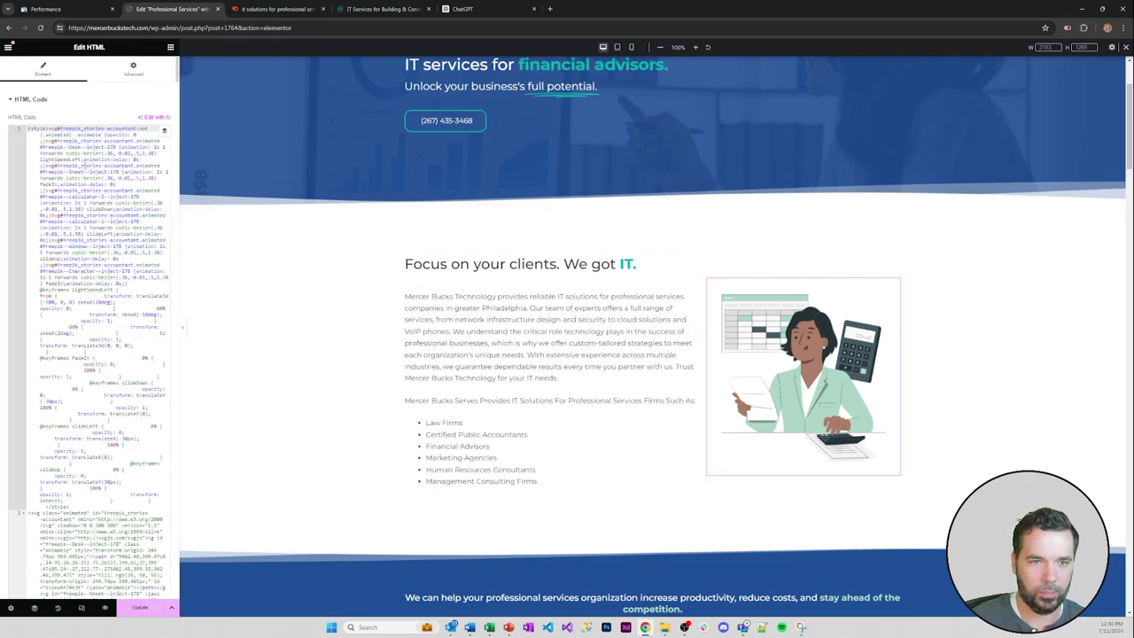
scroll(89, 200, down, 5)
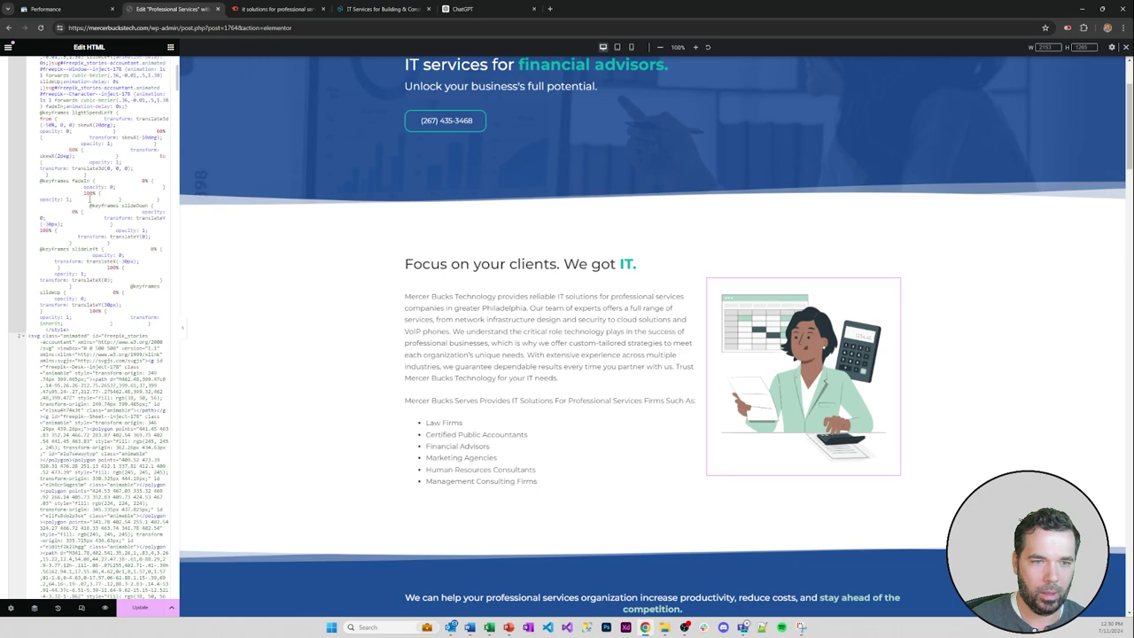
scroll(89, 199, down, 3)
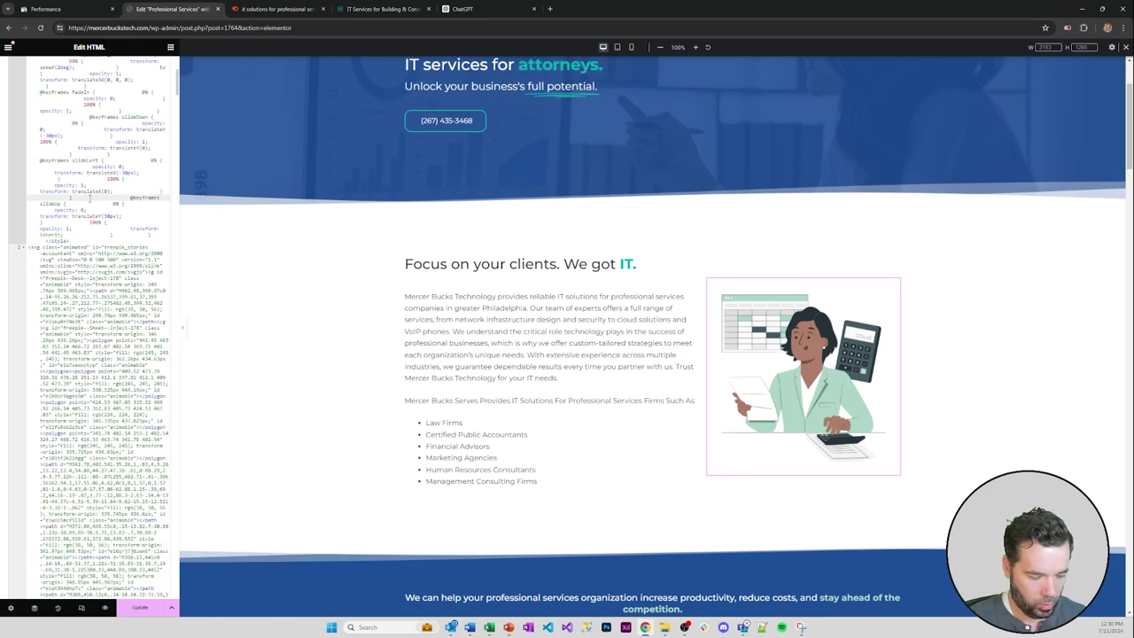
key(ctrl+a)
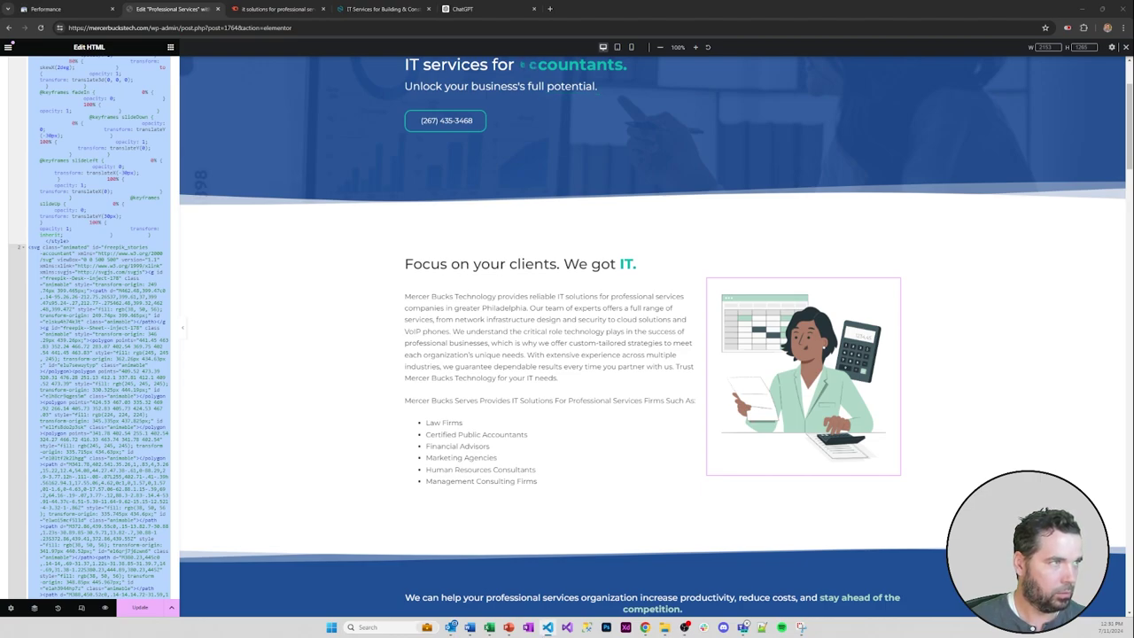
key(super+shift+s)
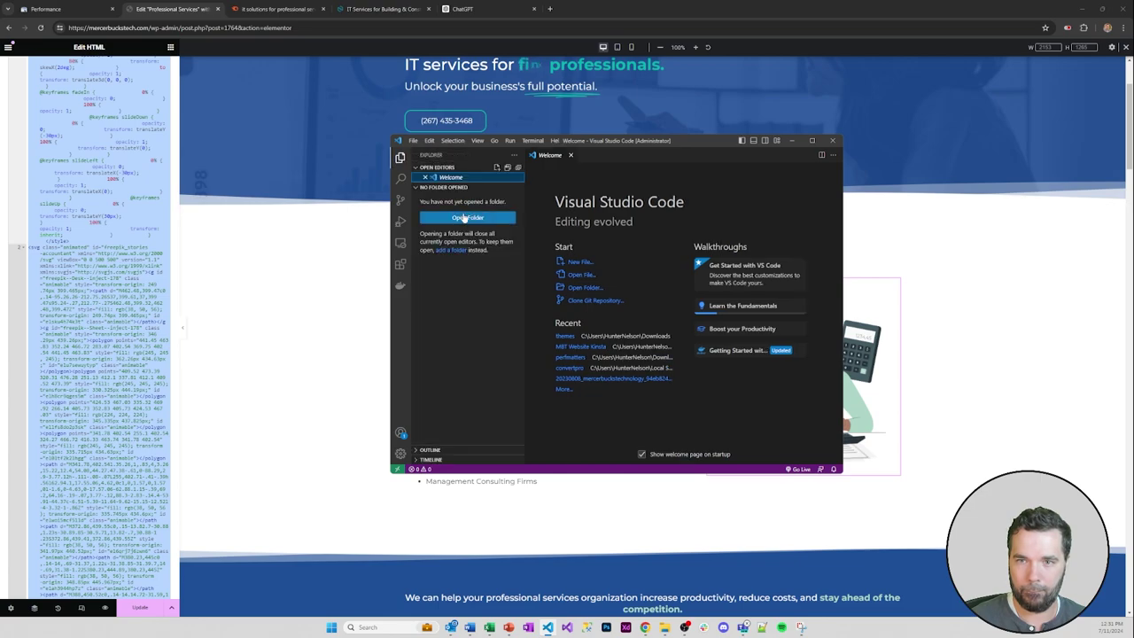
- Create a new text file, set its language to HTML and paste the illustration code into it
click(413, 140)
click(424, 154)
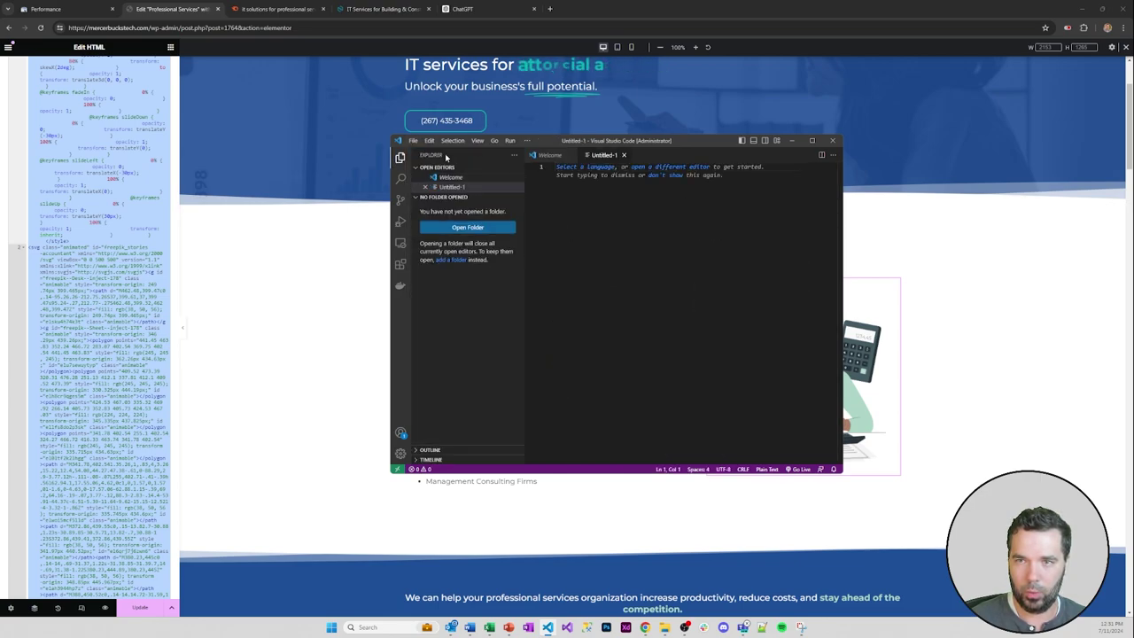
click(569, 168)
text(html)
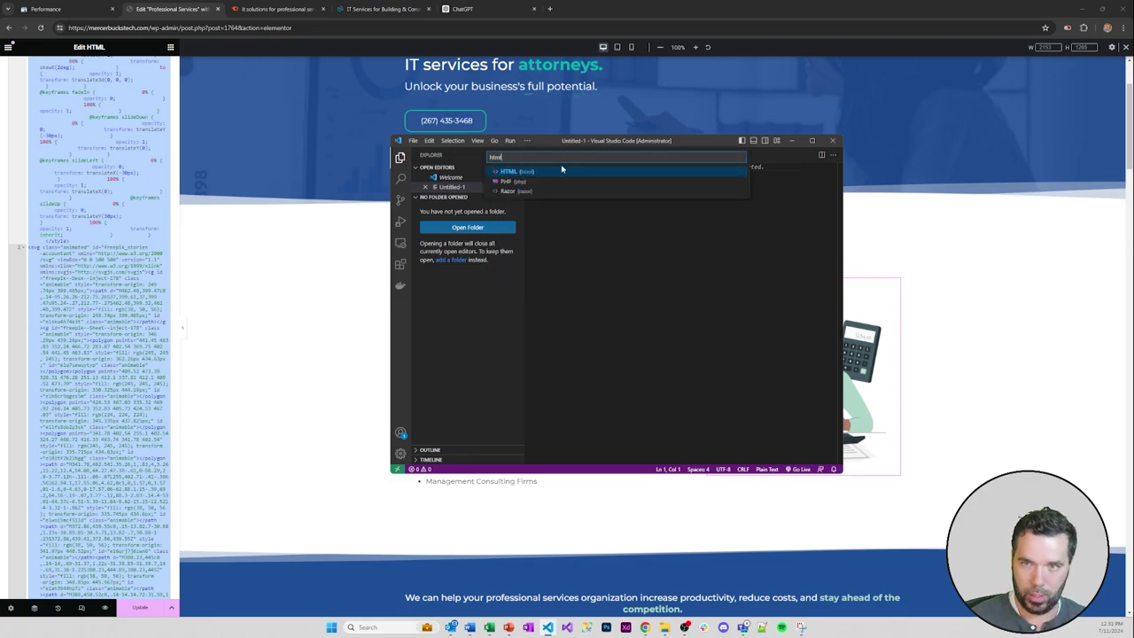
key(Return)
key(ctrl+v)
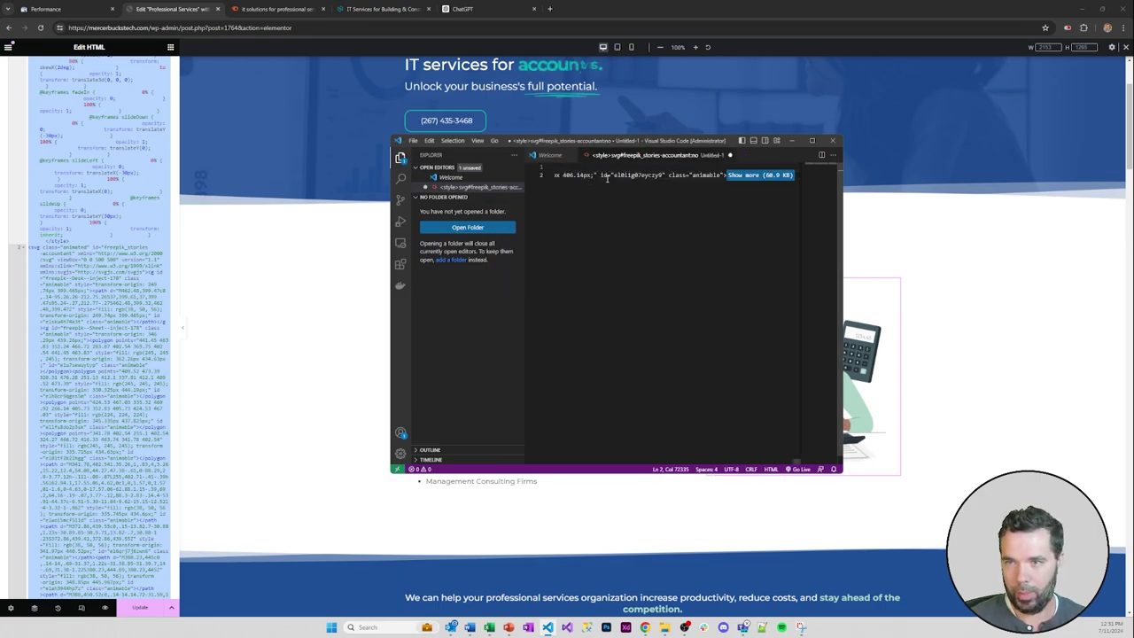
- Maximize the code window, format the pasted document and locate the opening svg tag below the style block
click(810, 141)
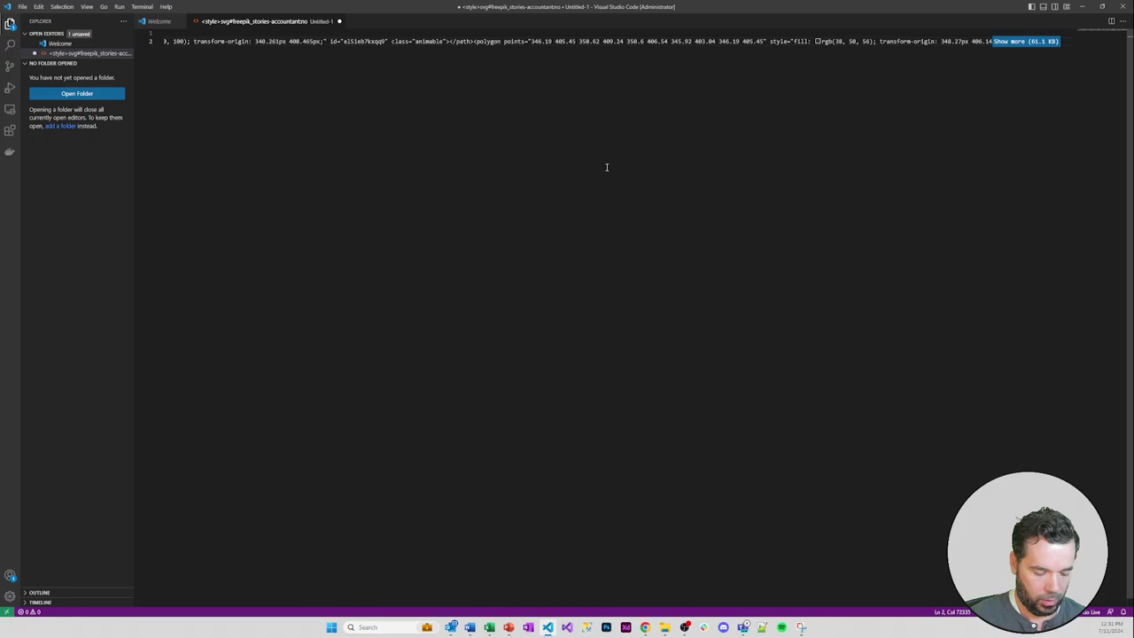
key(shift+alt+f)
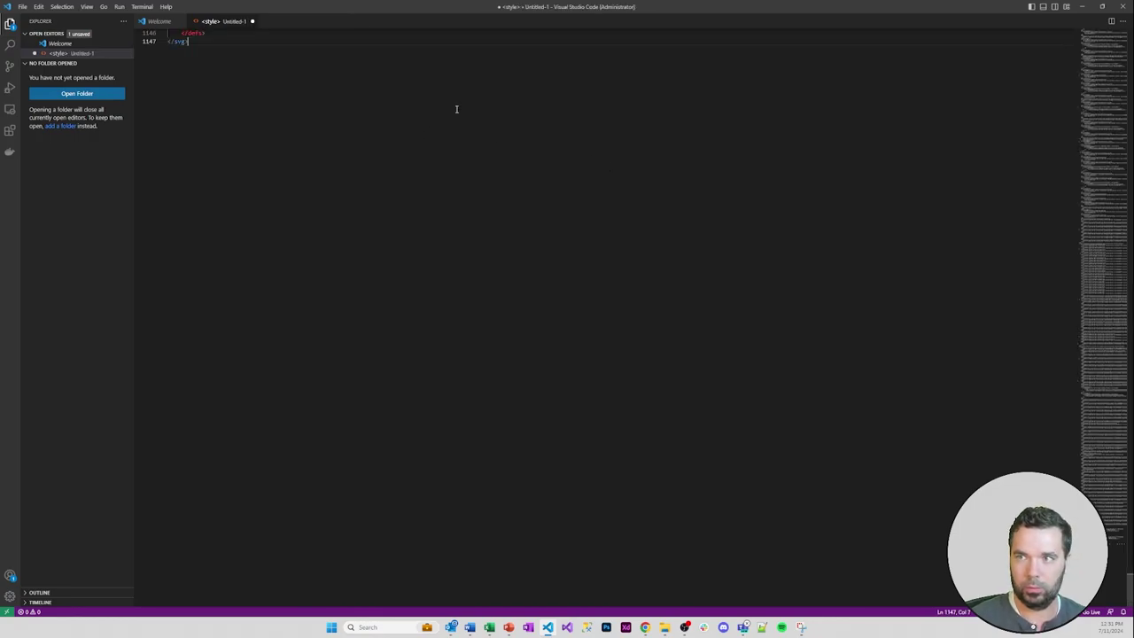
scroll(289, 80, up, 20)
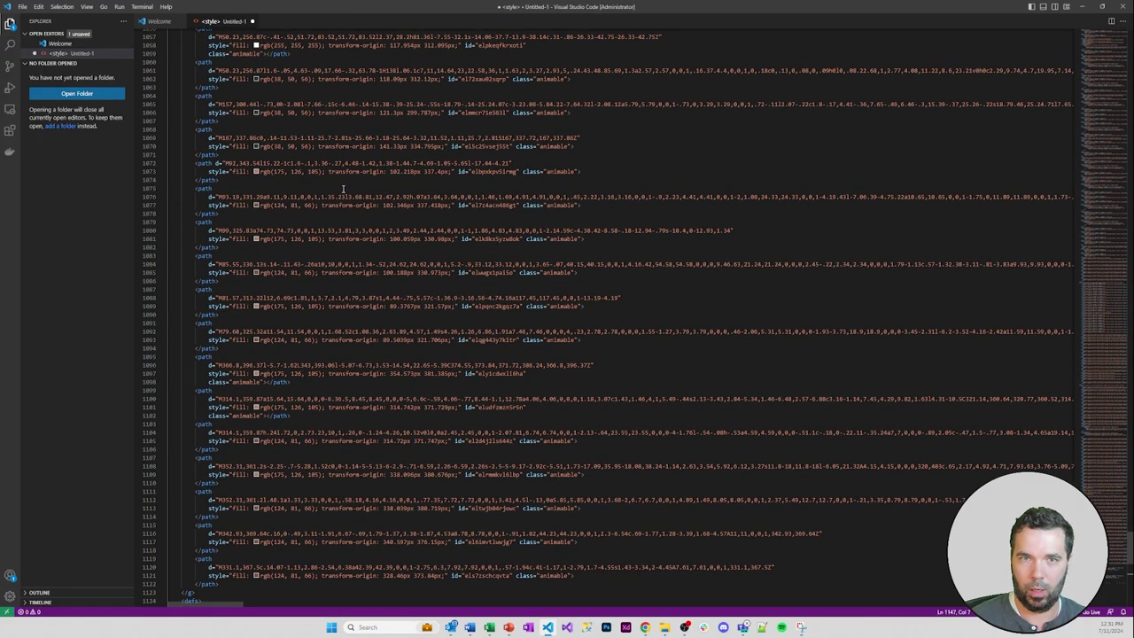
scroll(345, 189, up, 20)
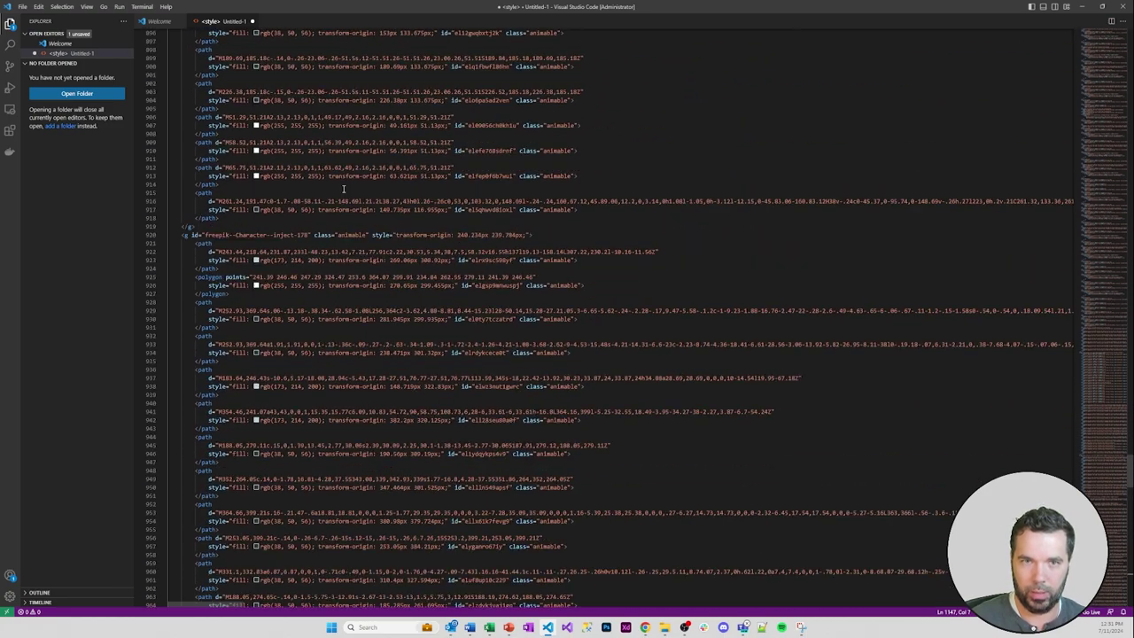
scroll(342, 189, up, 20)
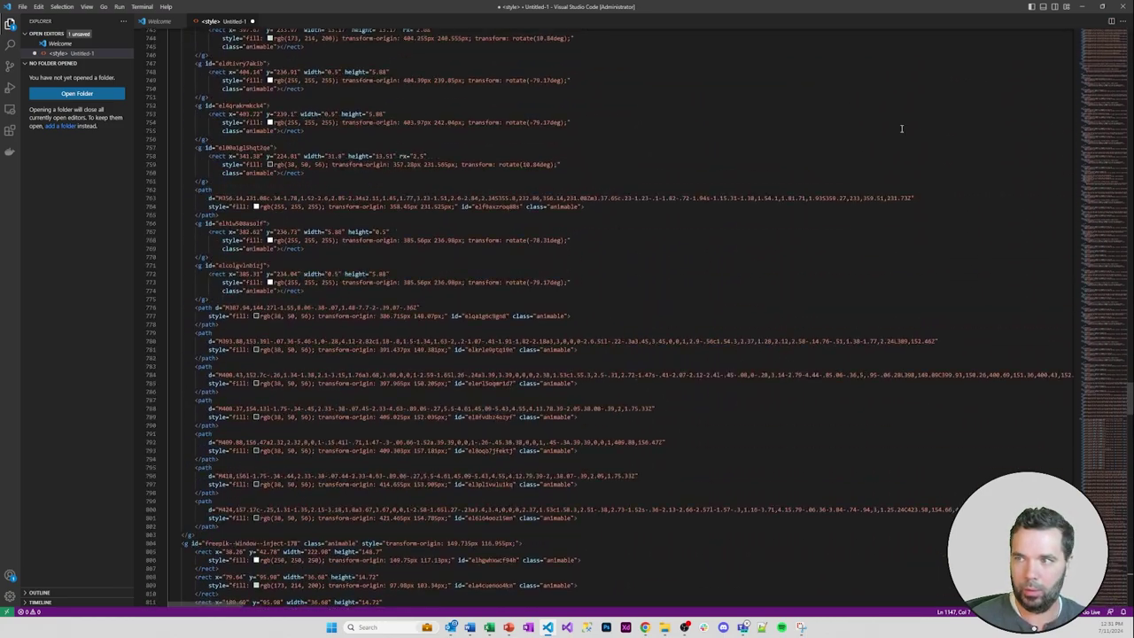
scroll(982, 171, up, 6)
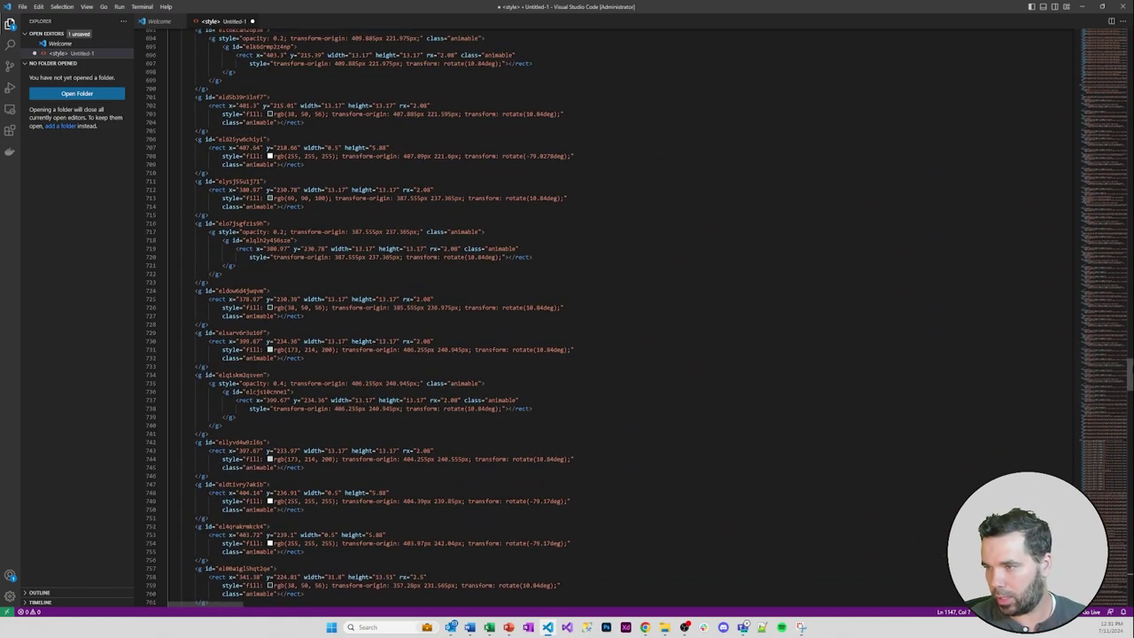
drag(1129, 379, 1129, 40)
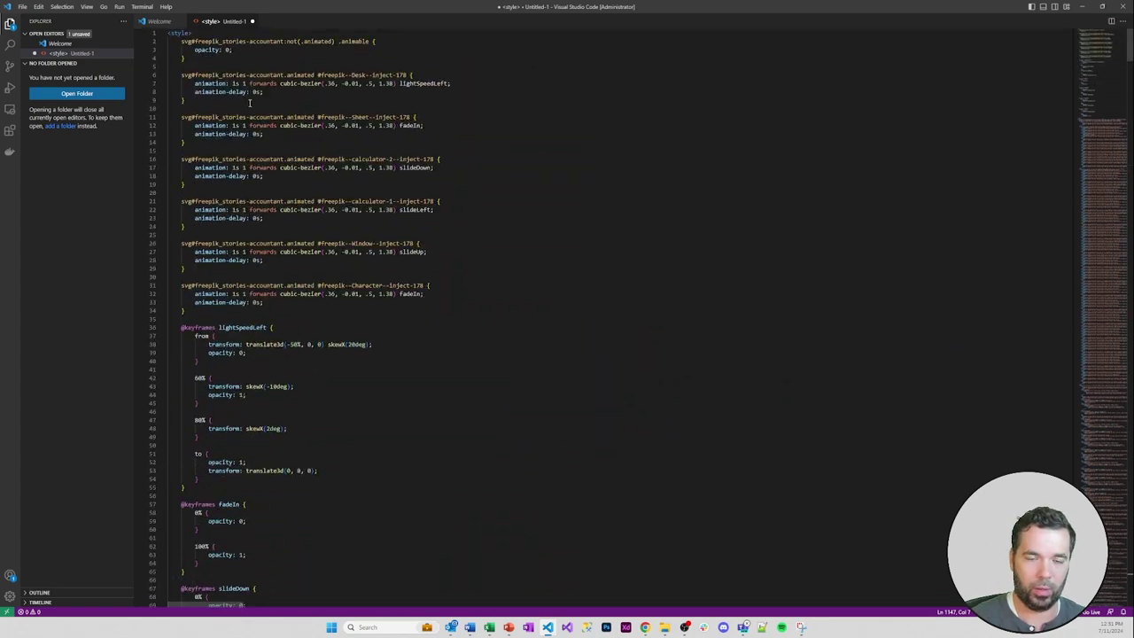
scroll(381, 125, down, 15)
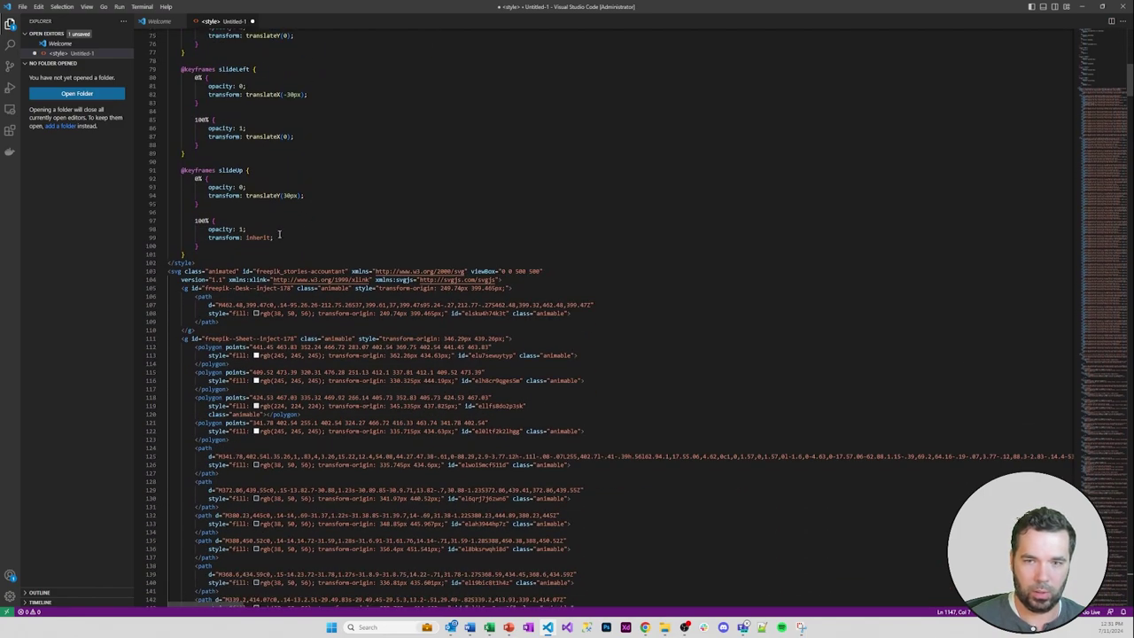
- Insert a title element directly after the opening svg tag, with the text "accountant"
click(542, 287)
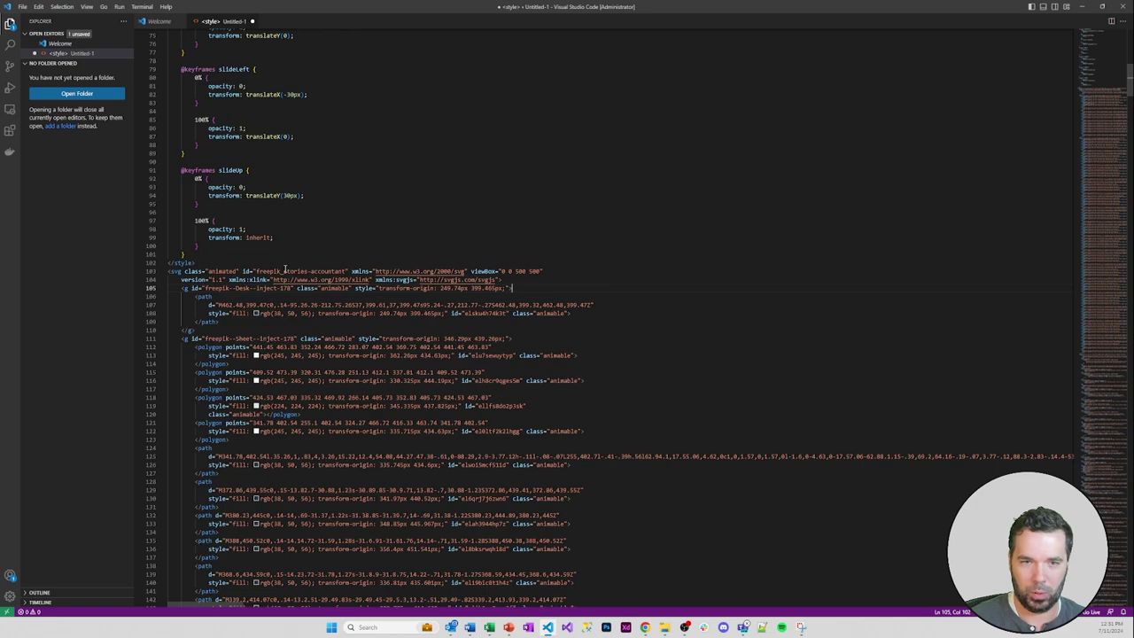
click(177, 272)
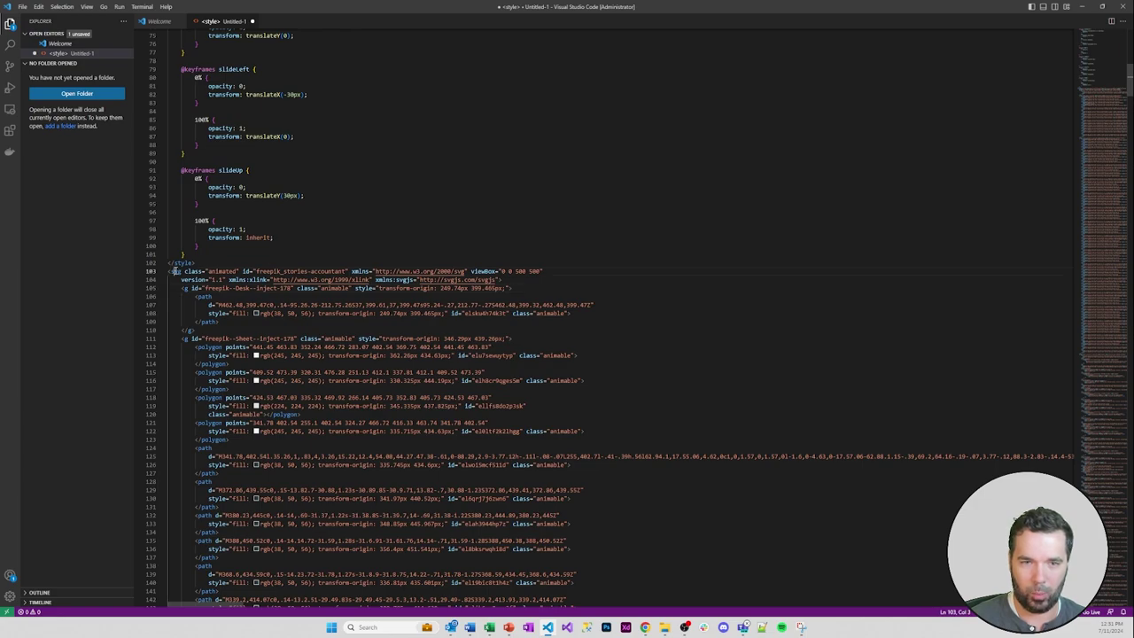
click(520, 279)
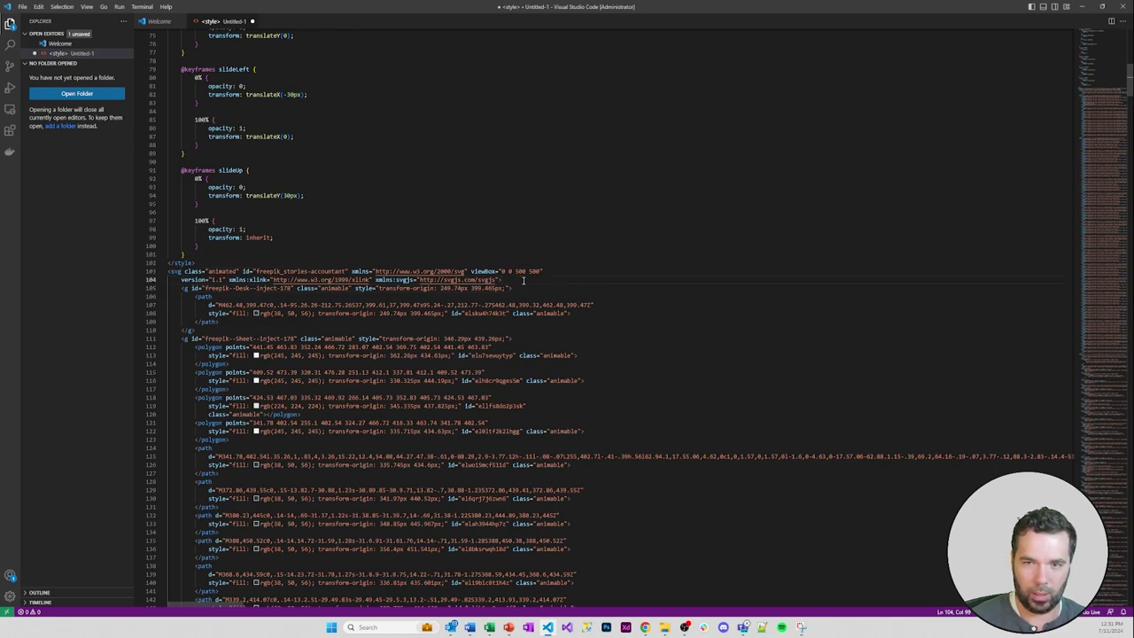
text(<title>)
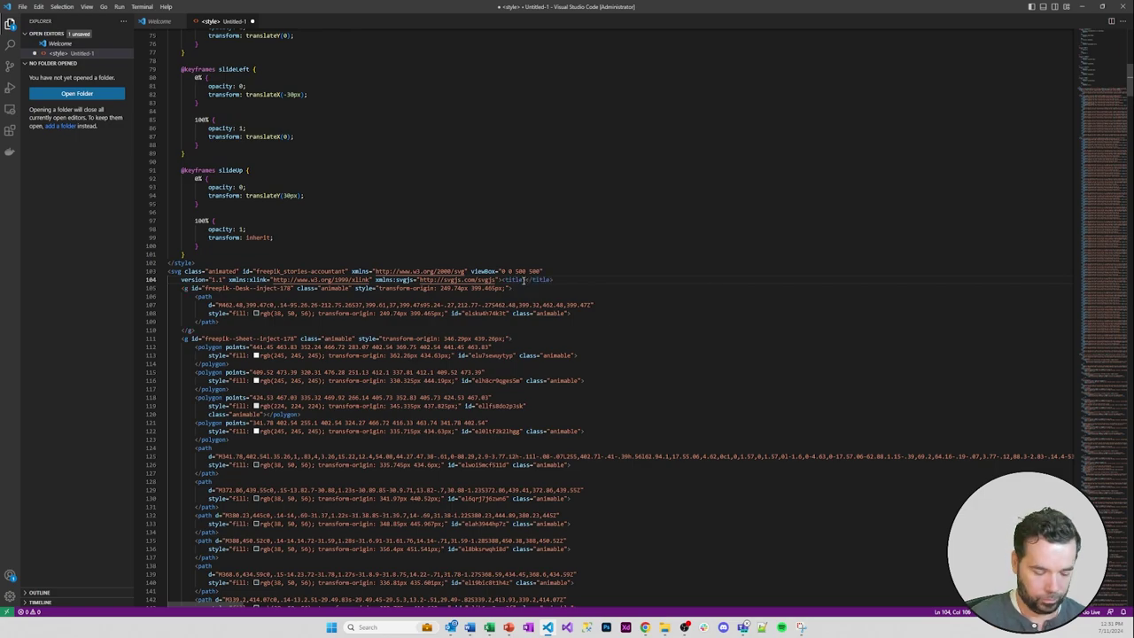
text(accountnant)
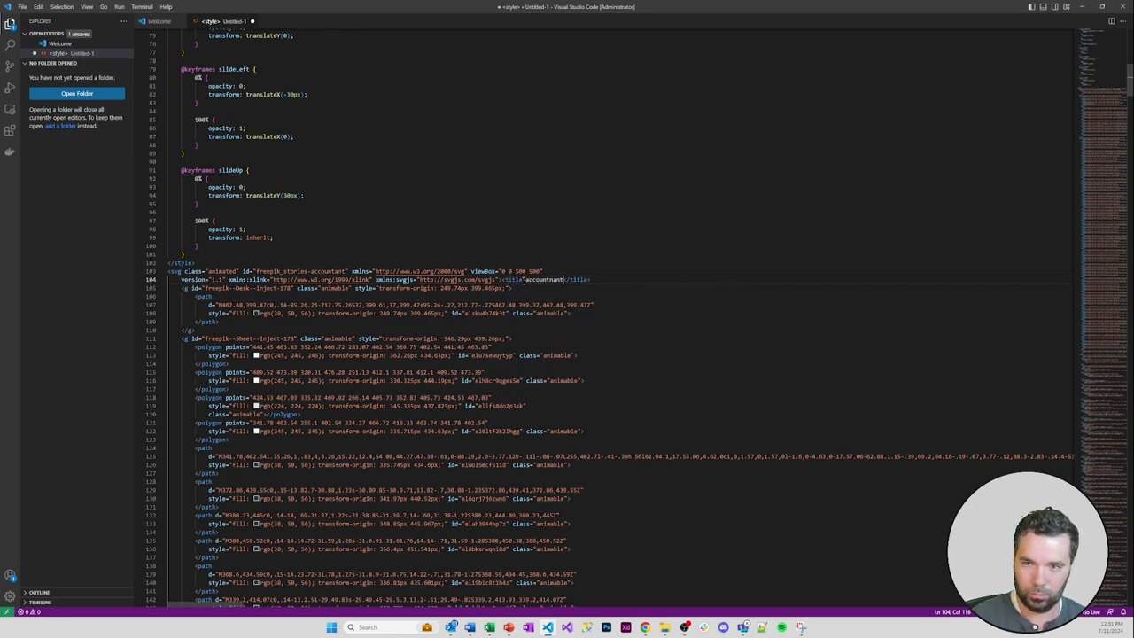
key(BackSpace)
key(BackSpace)
key(BackSpace)
key(BackSpace)
text(ant )
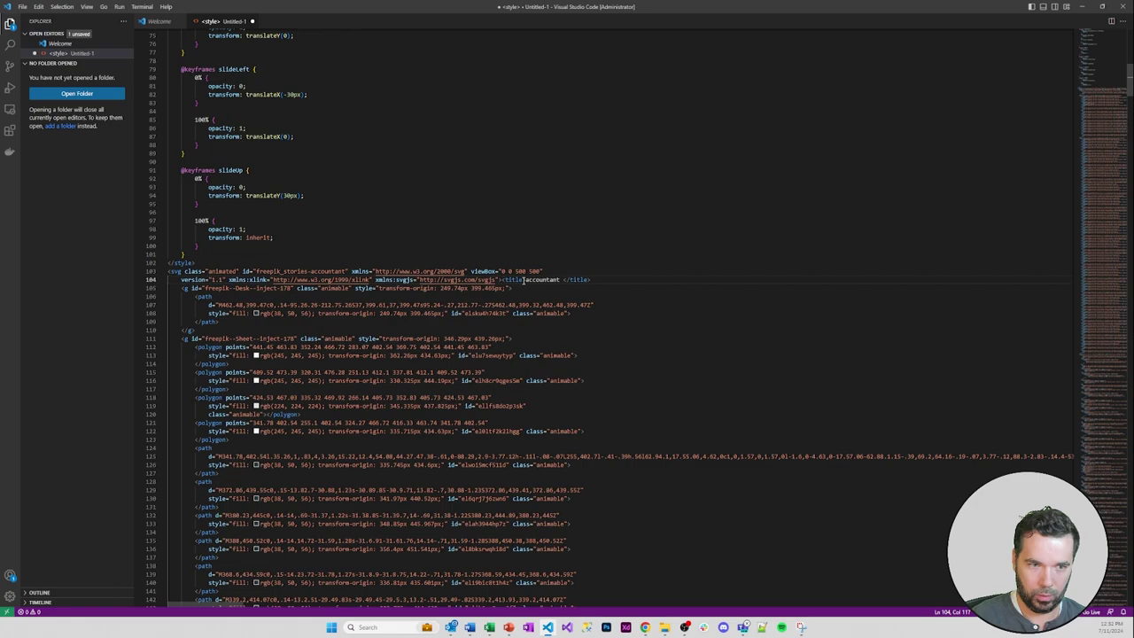
- Extend the svg title text to read "accountant making calculations in her professional services firm"
text(d)
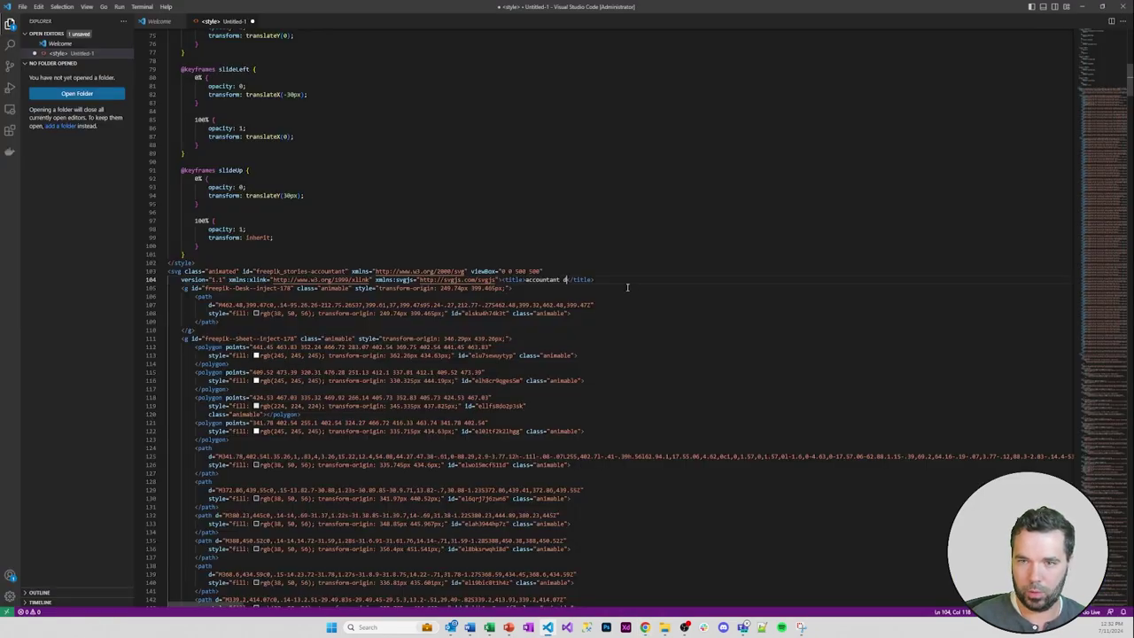
key(BackSpace)
text(making cal)
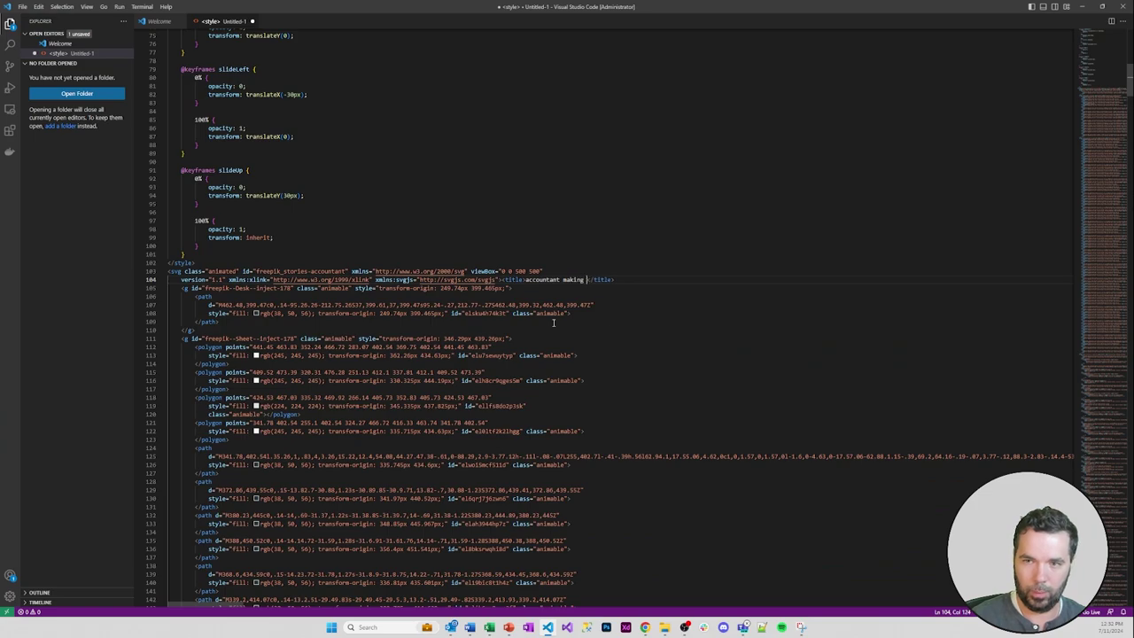
text(culations in her p)
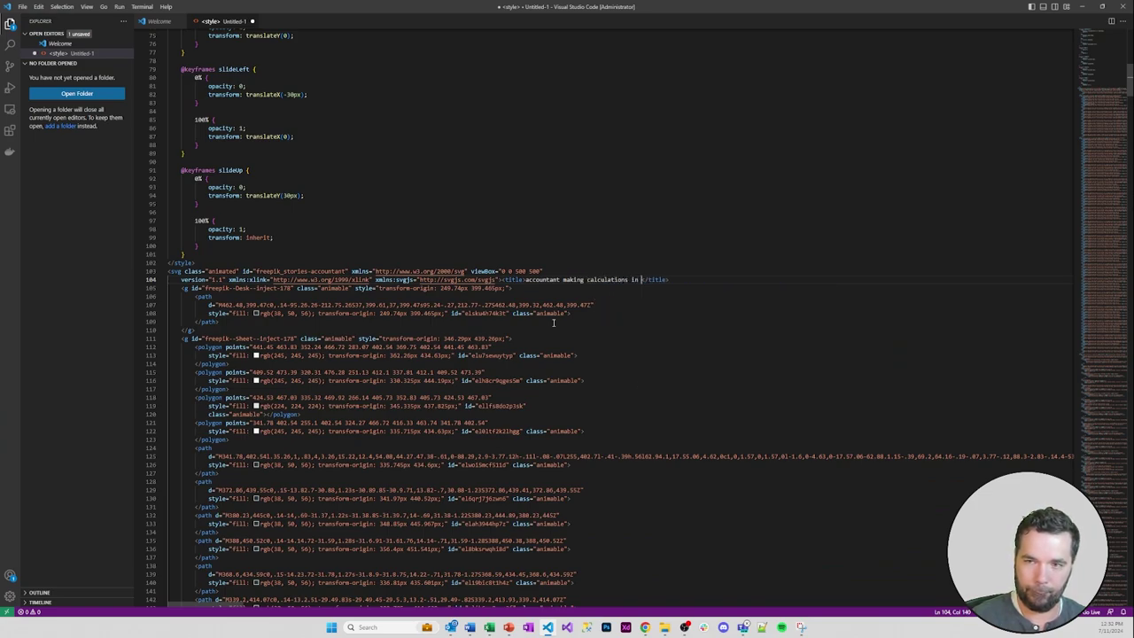
text(rofessional ser)
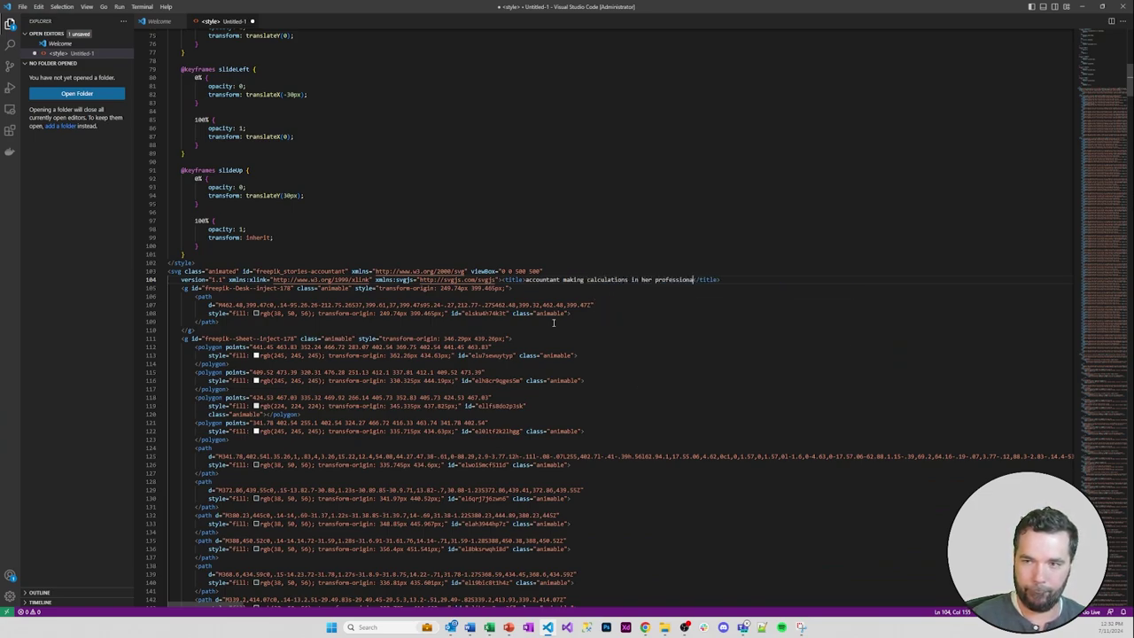
text(vices firm)
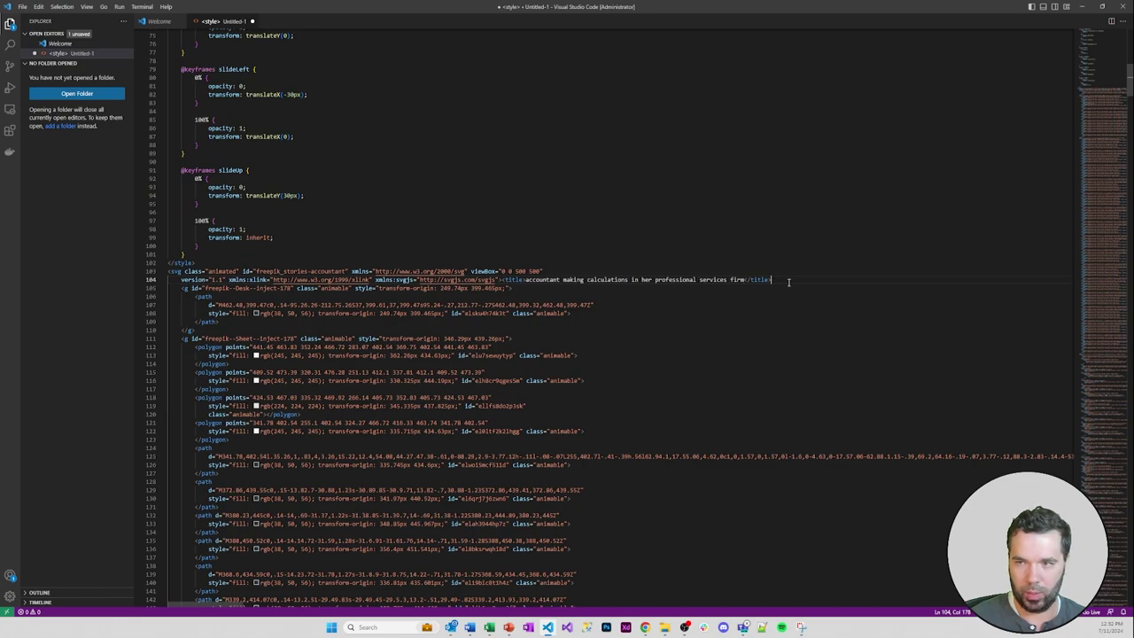
- Copy the entire edited document, switch back to the Elementor page editor in Chrome and replace all of the illustration's HTML code with it
key(ctrl+a)
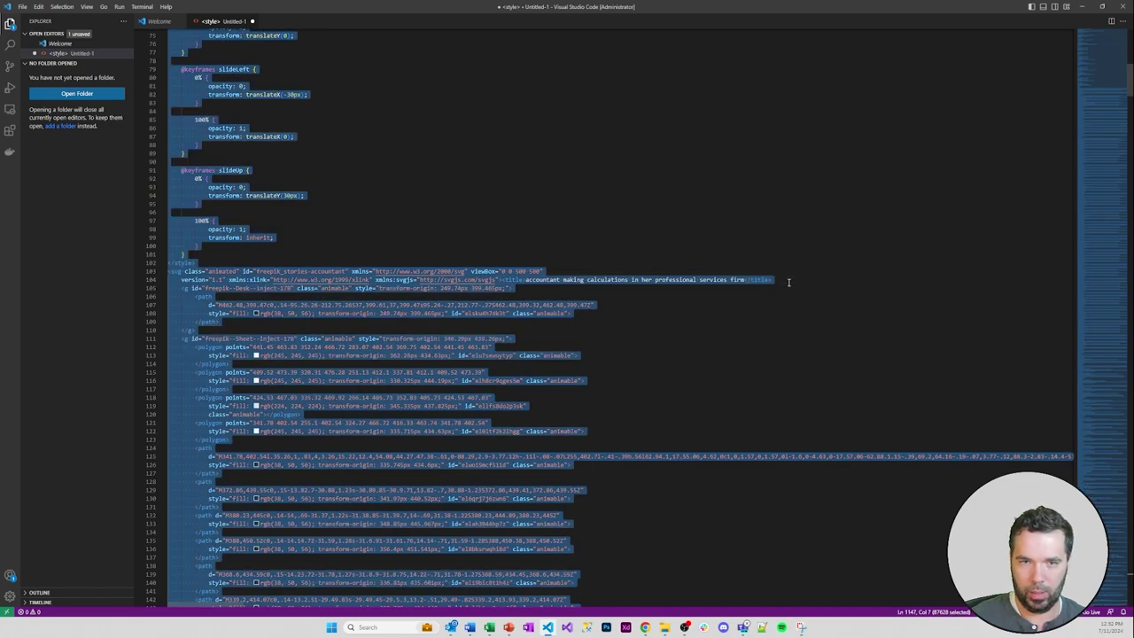
scroll(789, 281, down, 10)
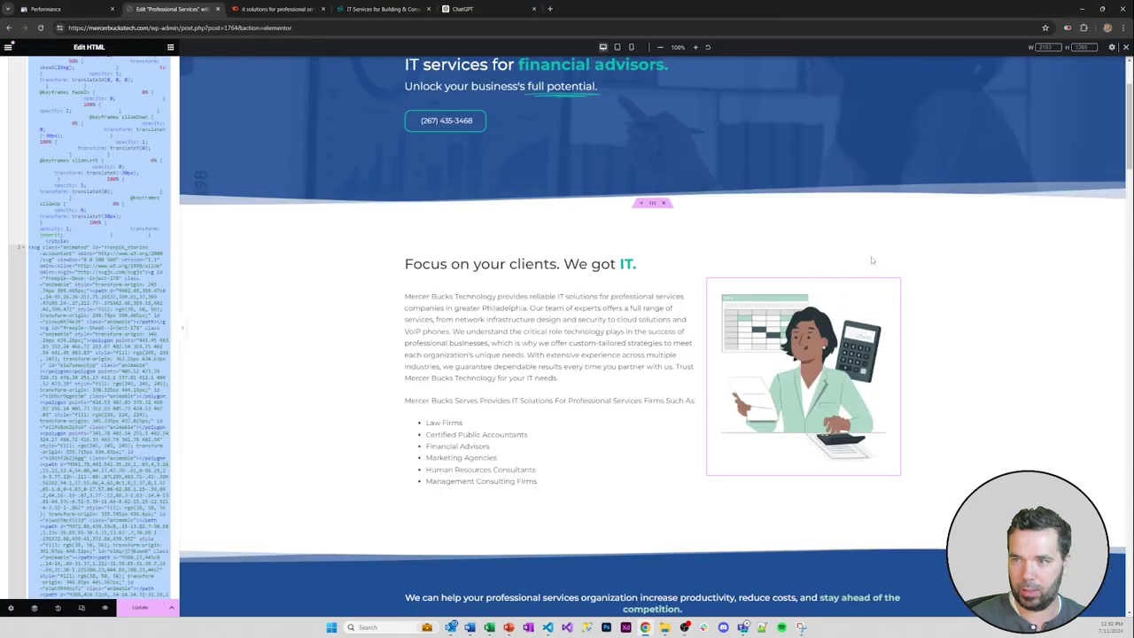
click(139, 237)
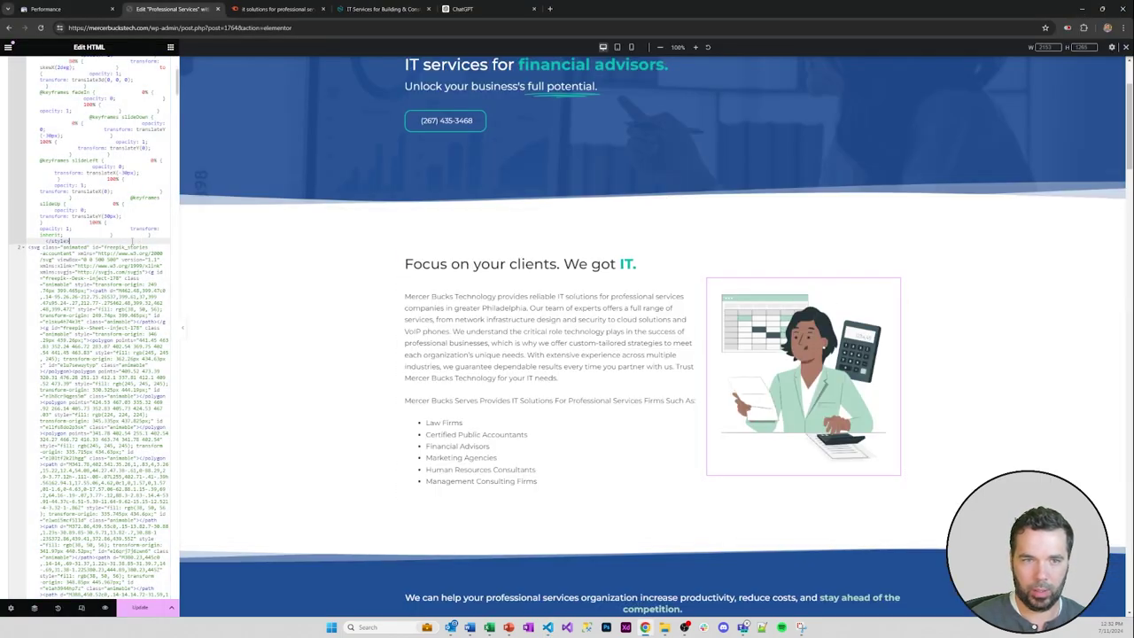
key(ctrl+a)
key(ctrl+v)
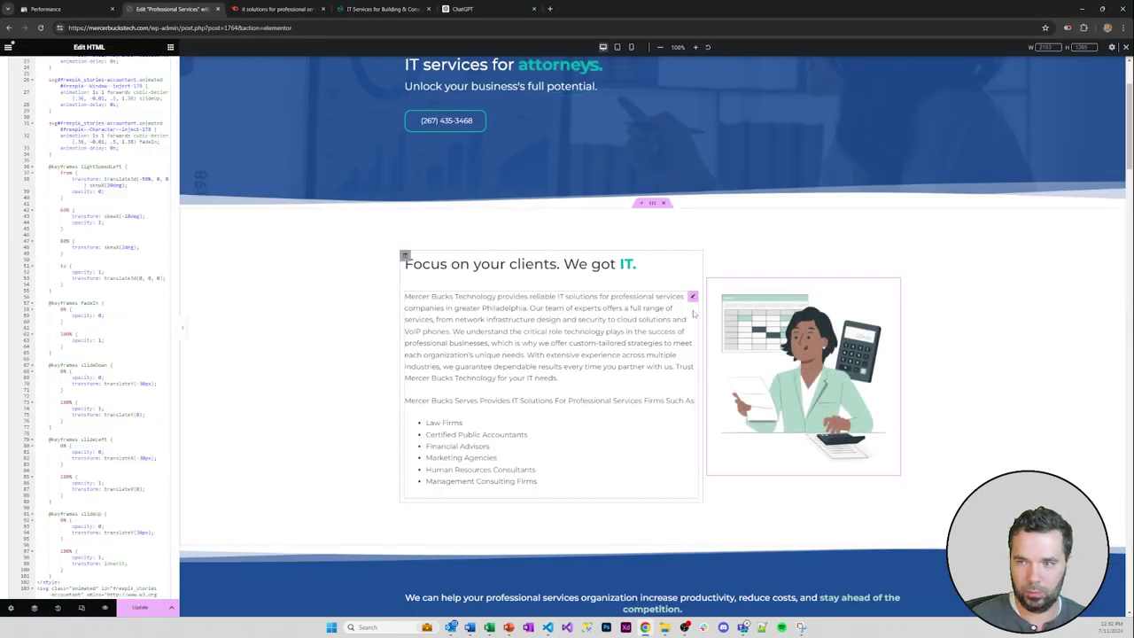
- Set the HTML tag of the "We can help your professional services organization" banner heading to p
scroll(501, 284, down, 3)
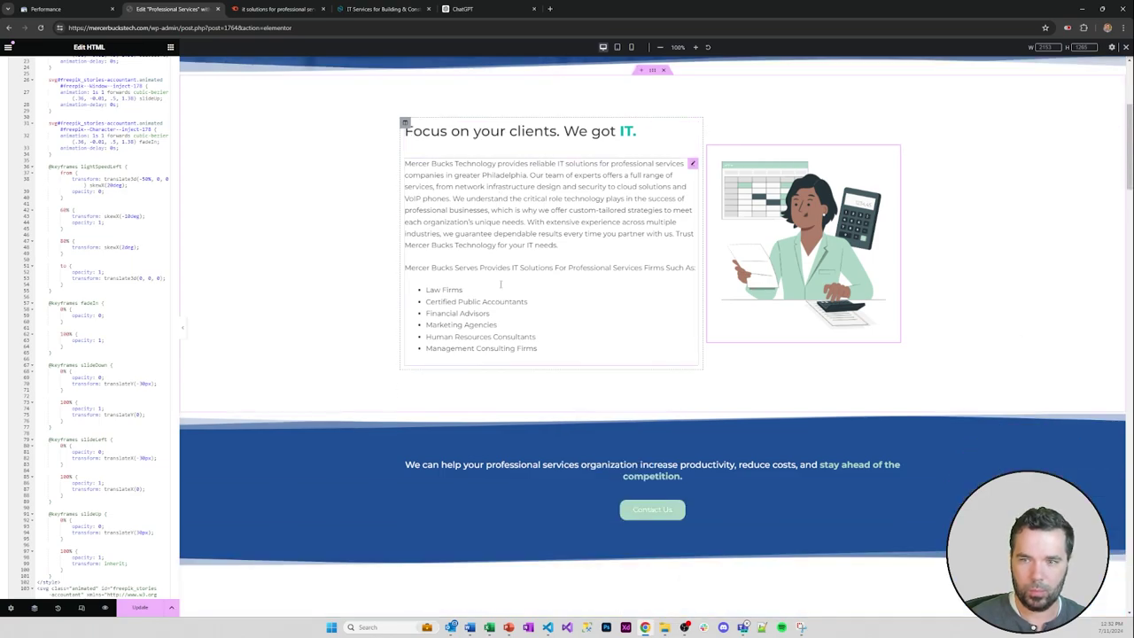
scroll(501, 285, down, 3)
scroll(676, 254, up, 4)
scroll(765, 263, down, 2)
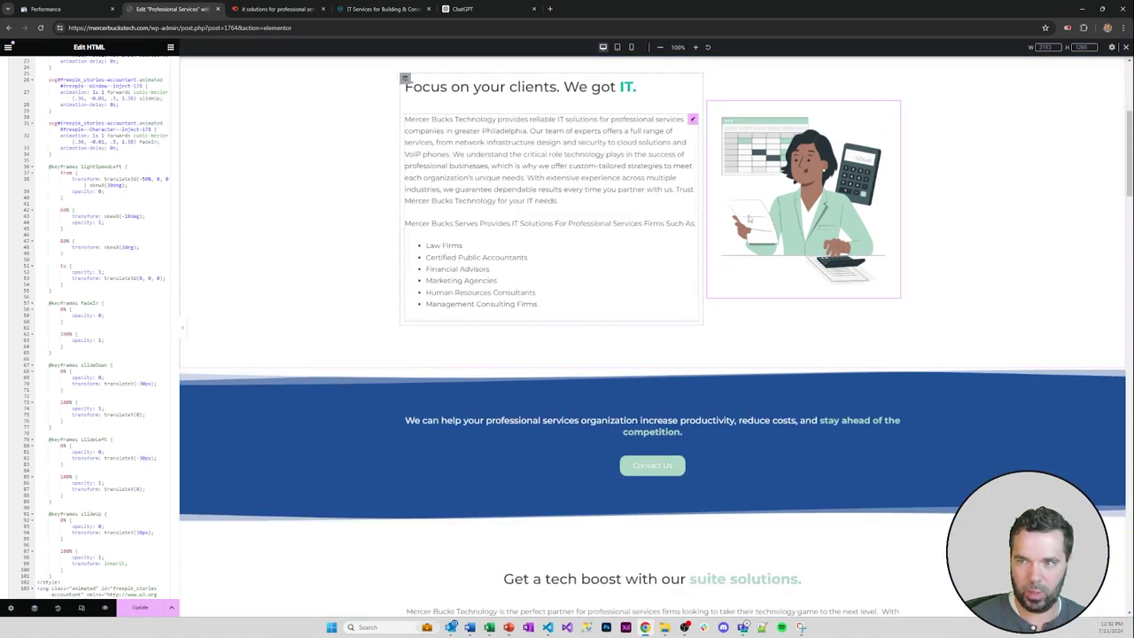
scroll(749, 220, down, 5)
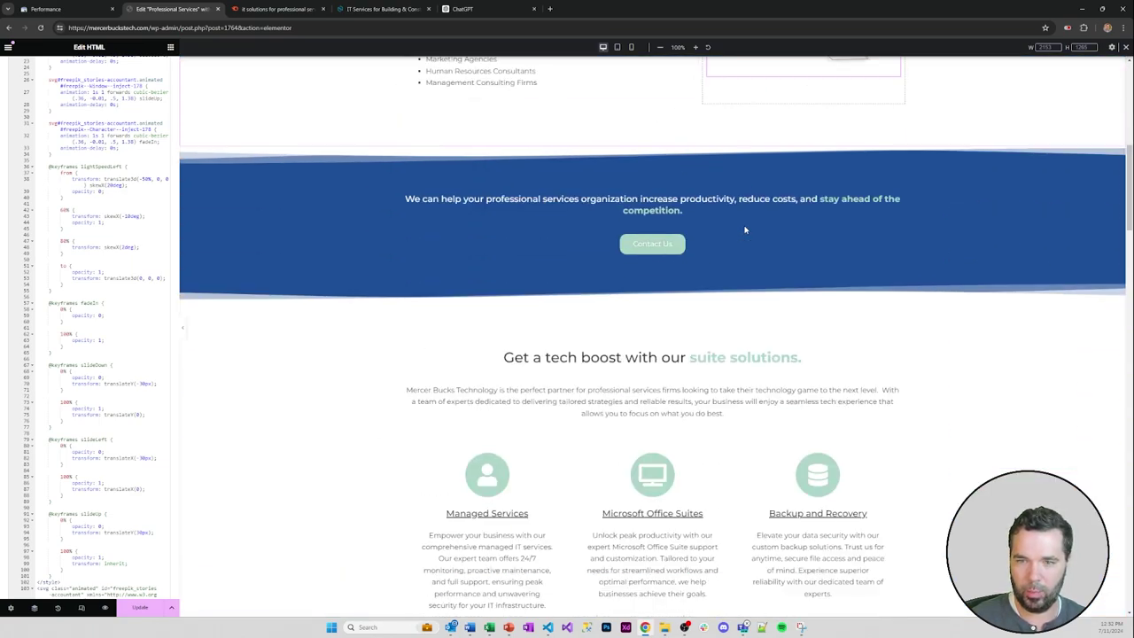
click(519, 201)
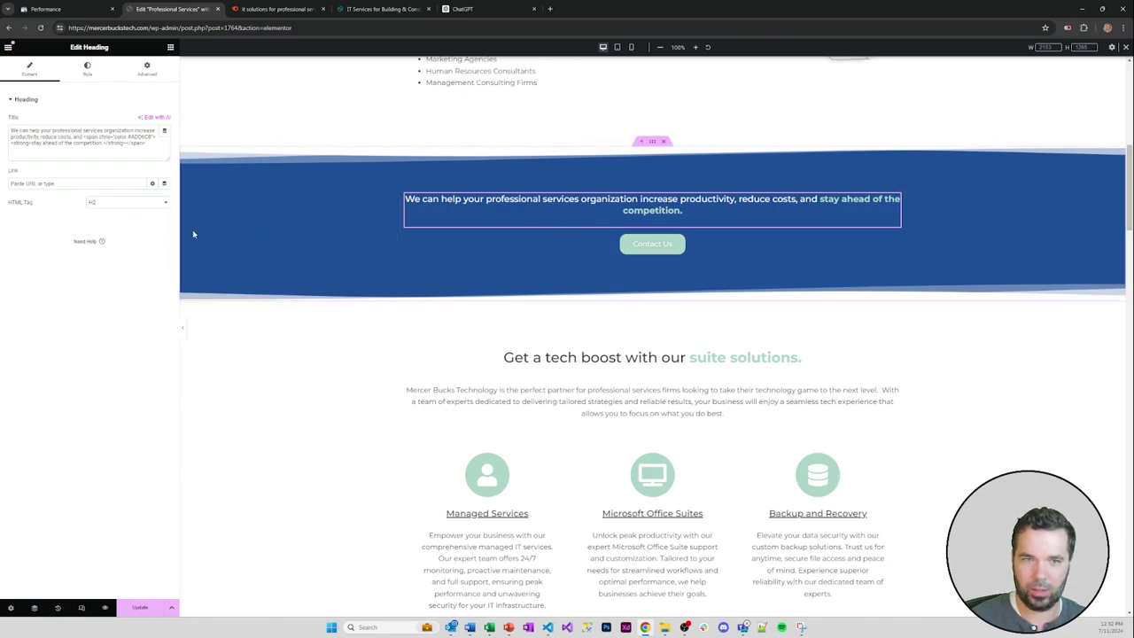
click(140, 203)
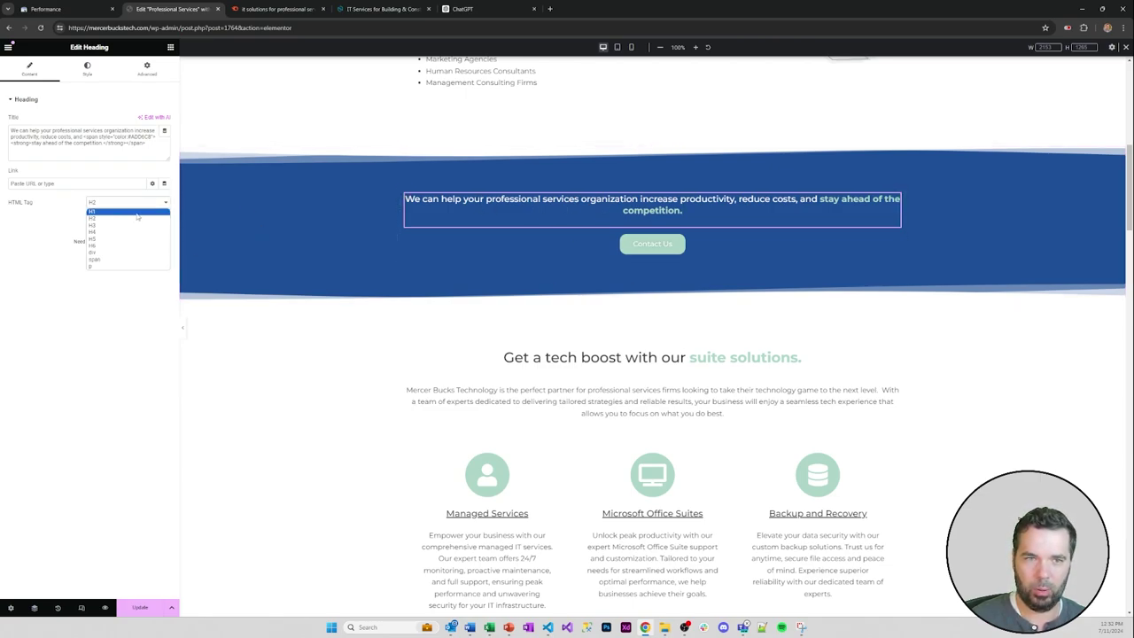
click(93, 267)
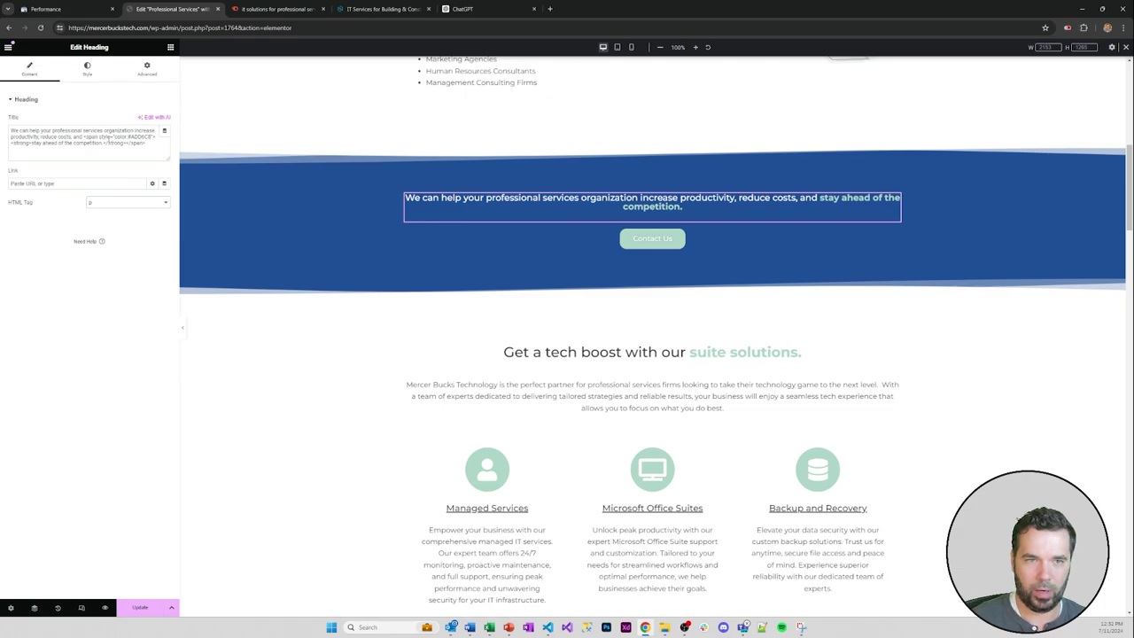
- Copy the opening strong and accent span tags from the "Focus on your clients" heading over the opening tags before "stay ahead of the competition" in the banner heading
scroll(300, 134, up, 6)
scroll(550, 169, down, 3)
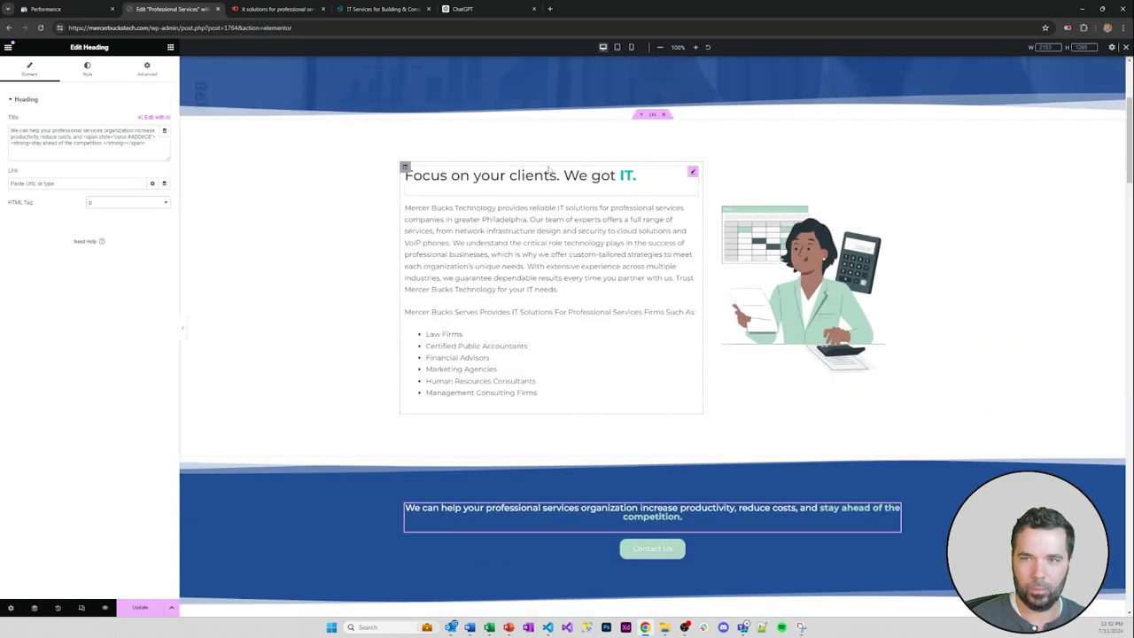
click(610, 175)
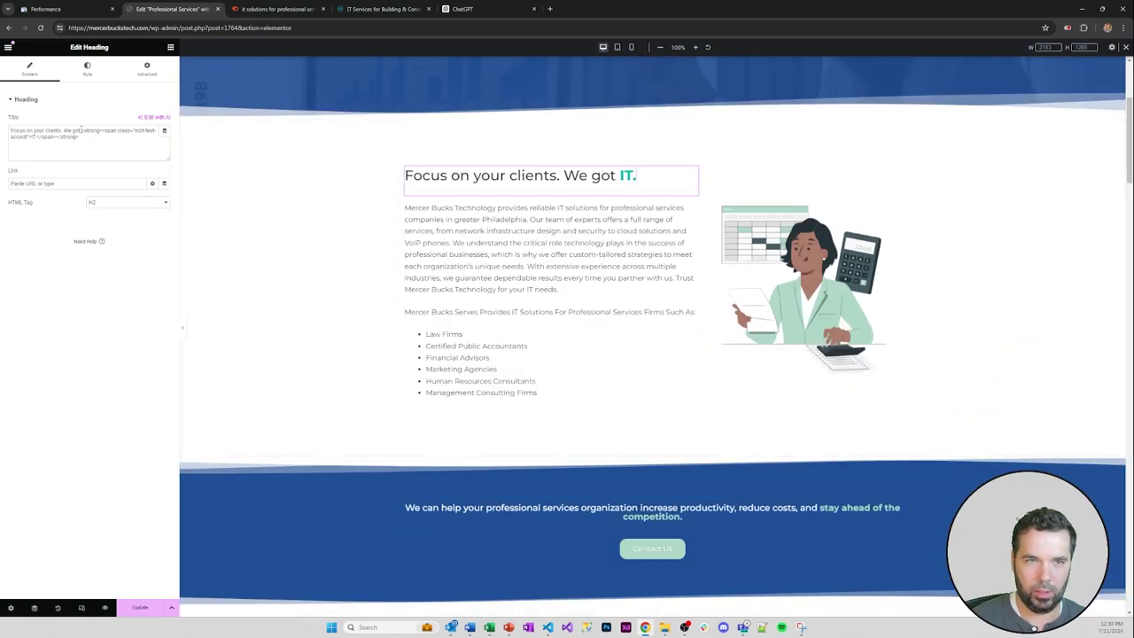
drag(81, 130, 30, 137)
key(ctrl+c)
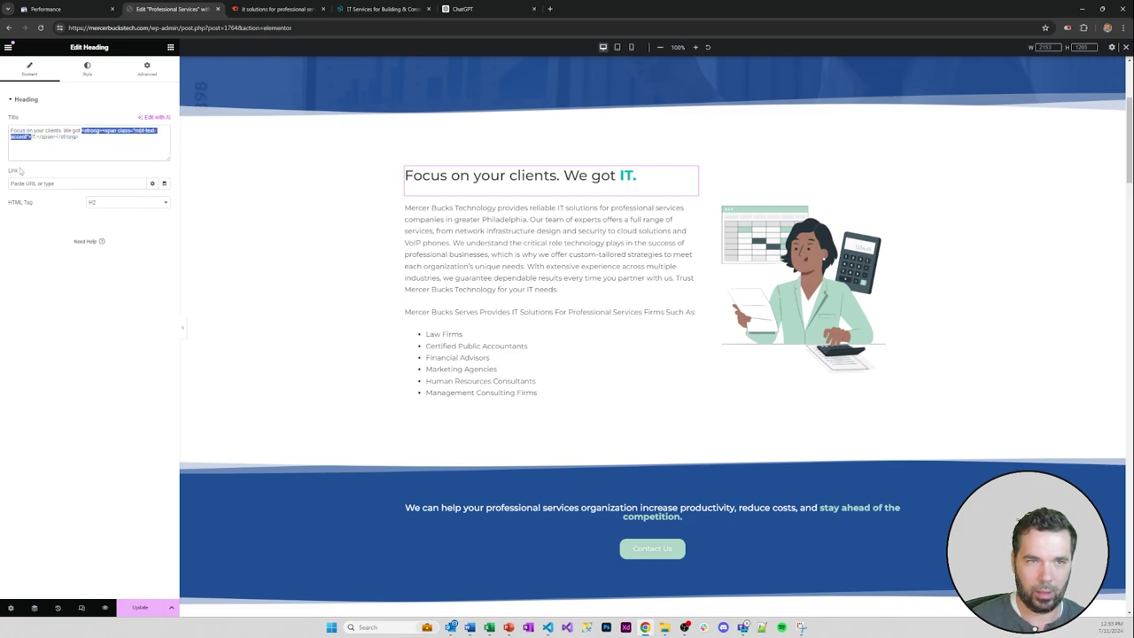
scroll(567, 183, down, 4)
click(586, 155)
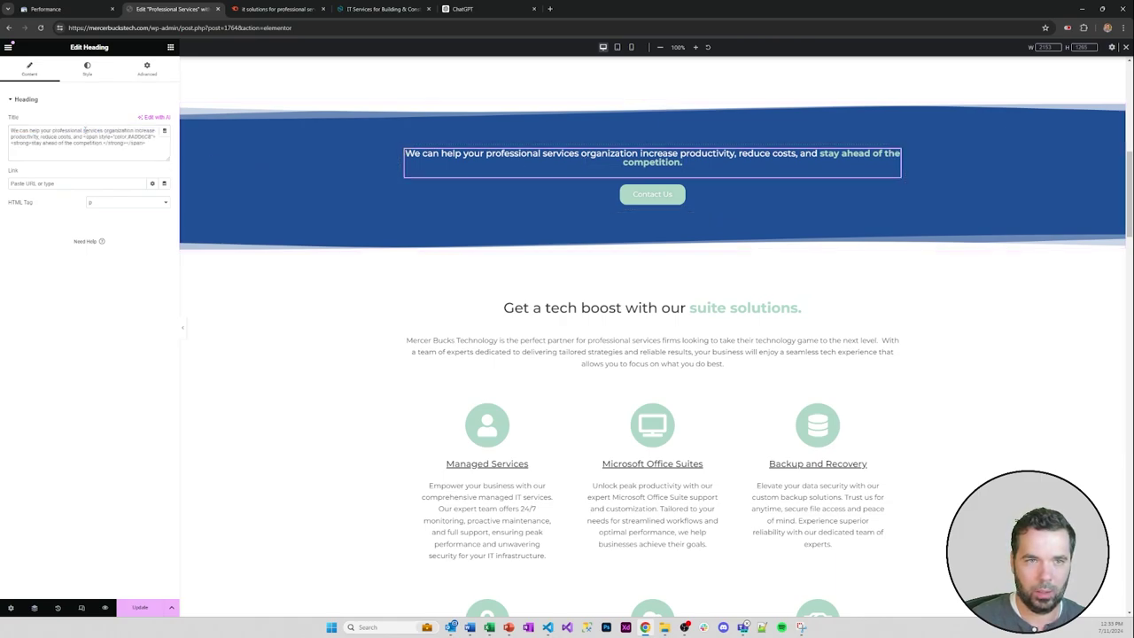
drag(84, 137, 32, 143)
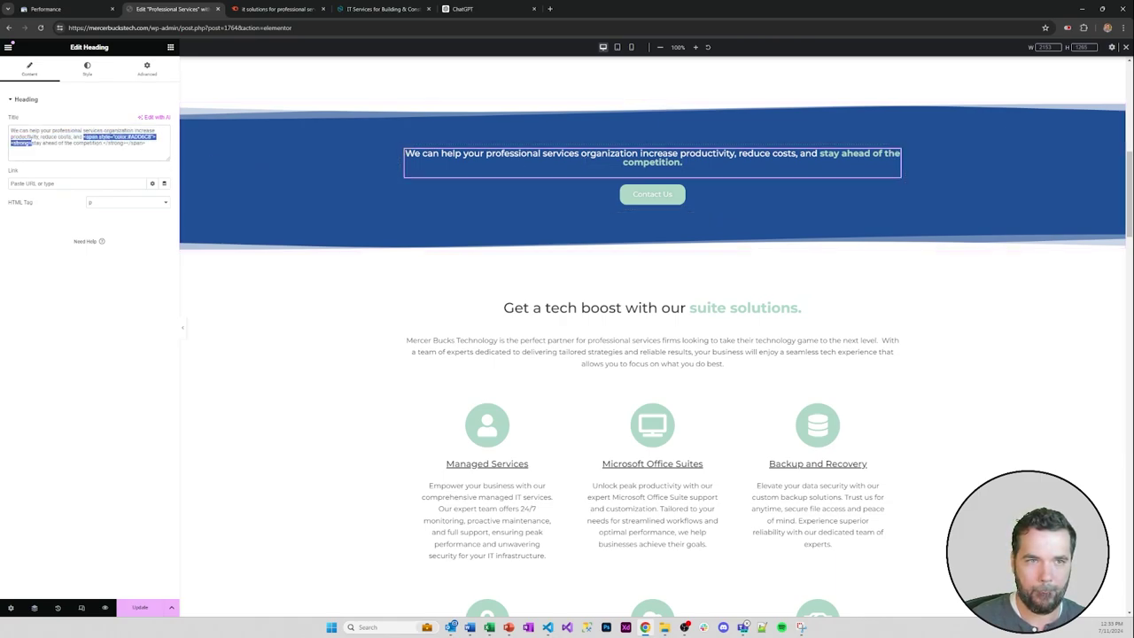
key(ctrl+v)
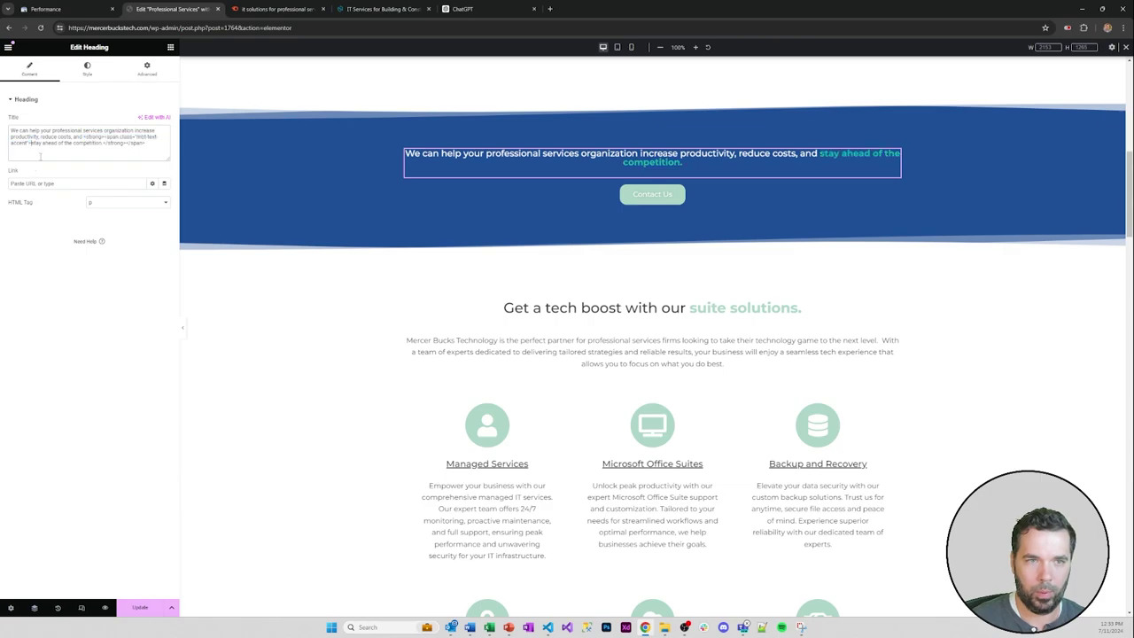
- Move the closing strong tag behind the closing span tag at the end of the banner heading's title
double_click(107, 143)
drag(110, 143, 127, 143)
key(ctrl+c)
key(BackSpace)
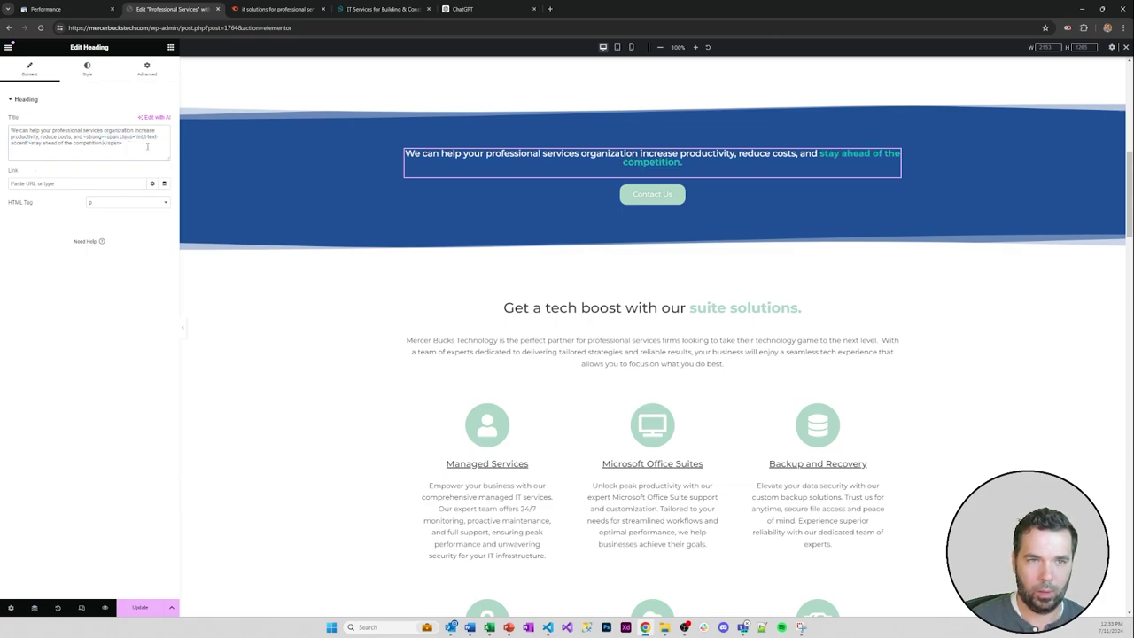
key(ctrl+v)
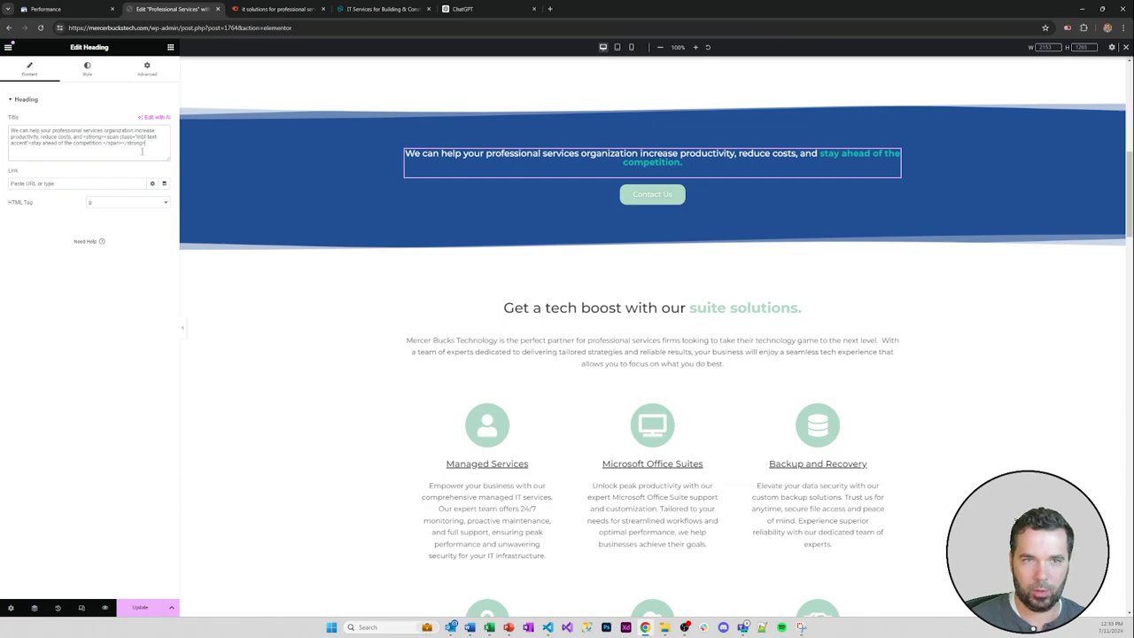
- Set the background color of the banner's Contact Us button to the global Primary Accent Color
click(526, 193)
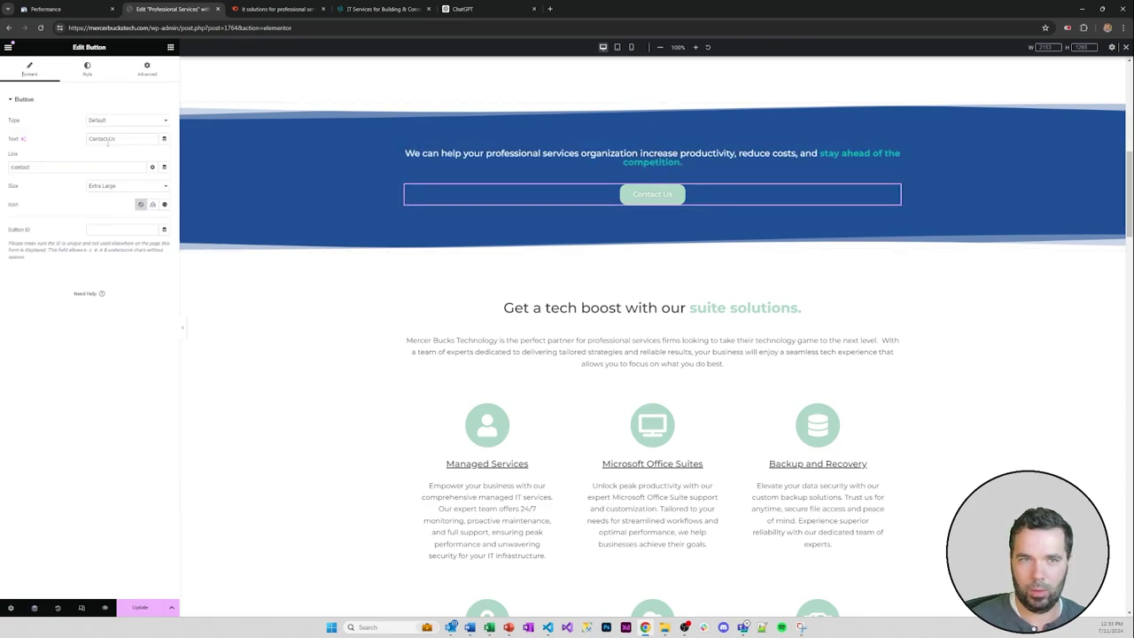
click(83, 76)
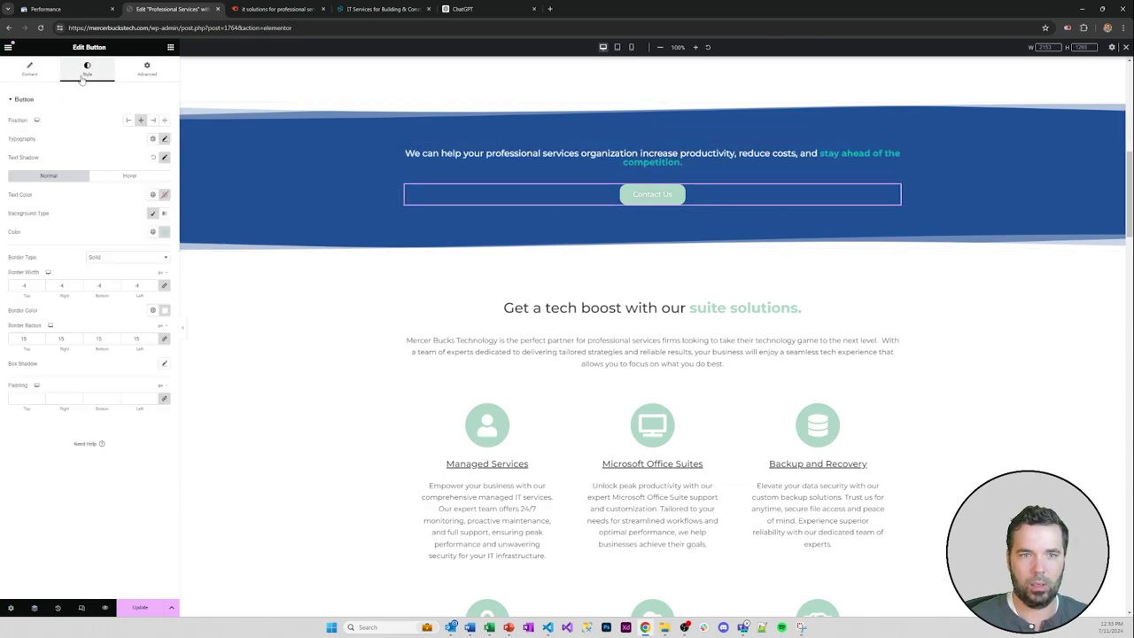
click(153, 232)
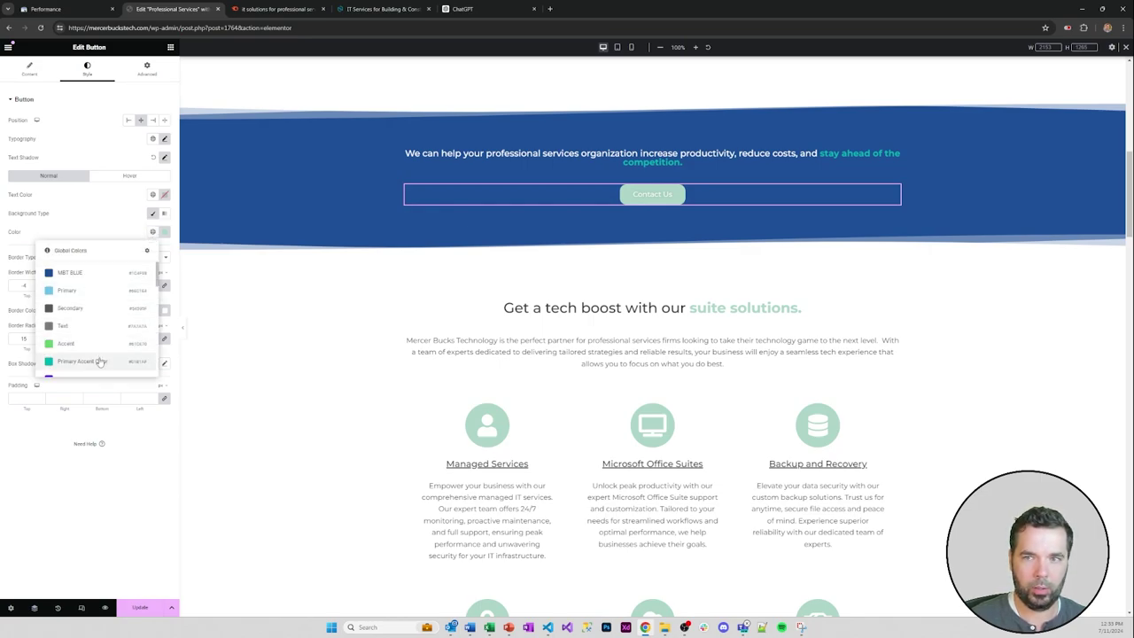
click(81, 362)
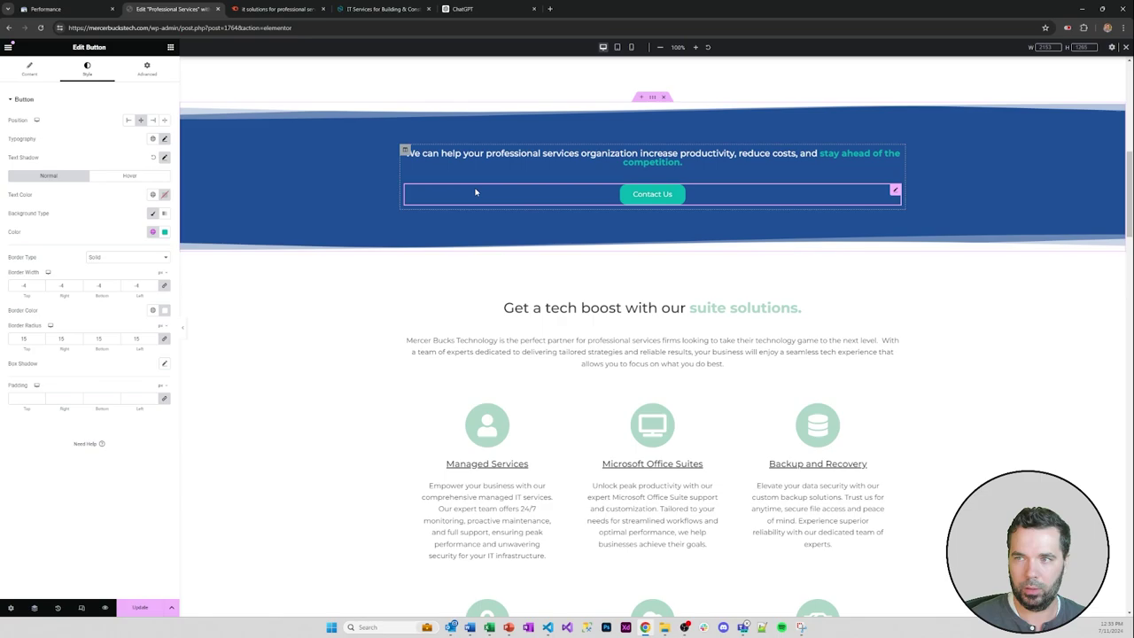
scroll(523, 192, down, 3)
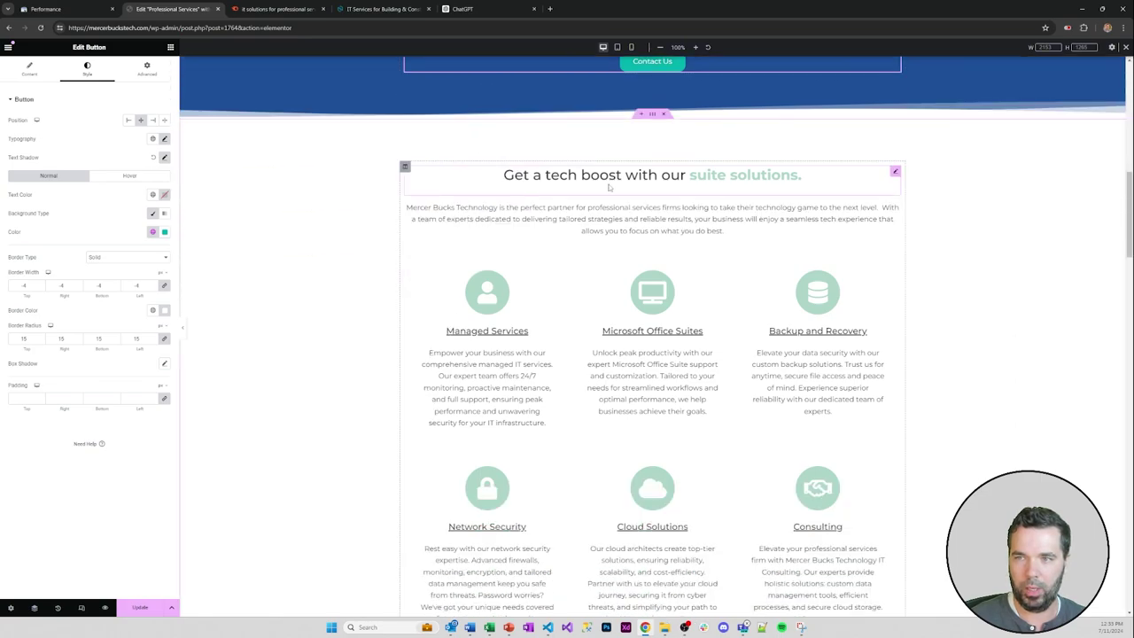
click(656, 177)
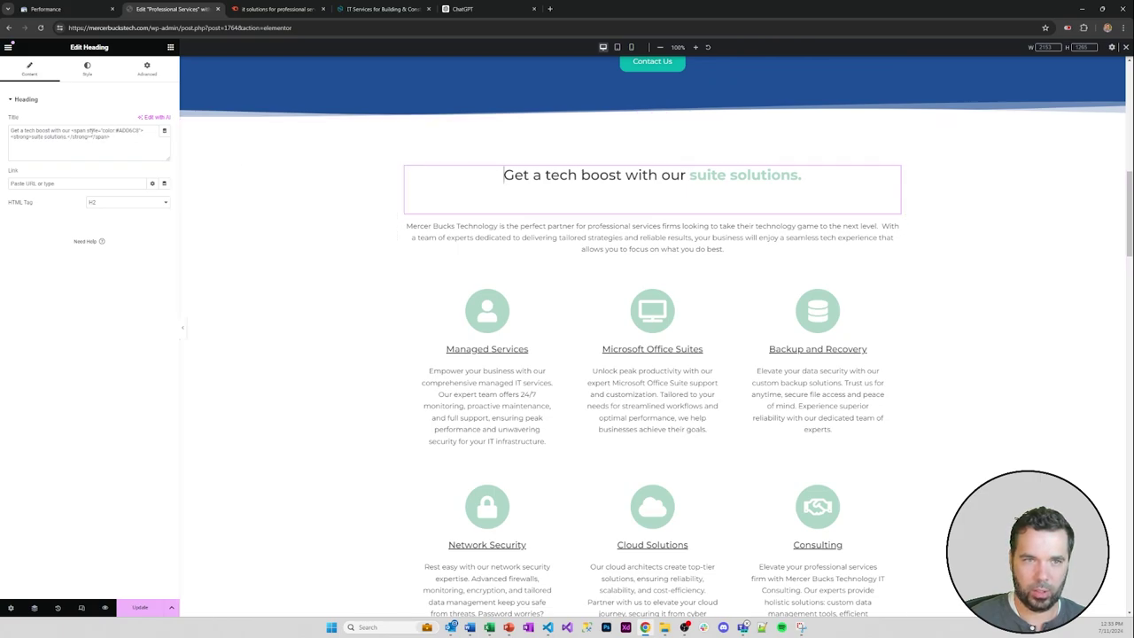
drag(71, 130, 30, 137)
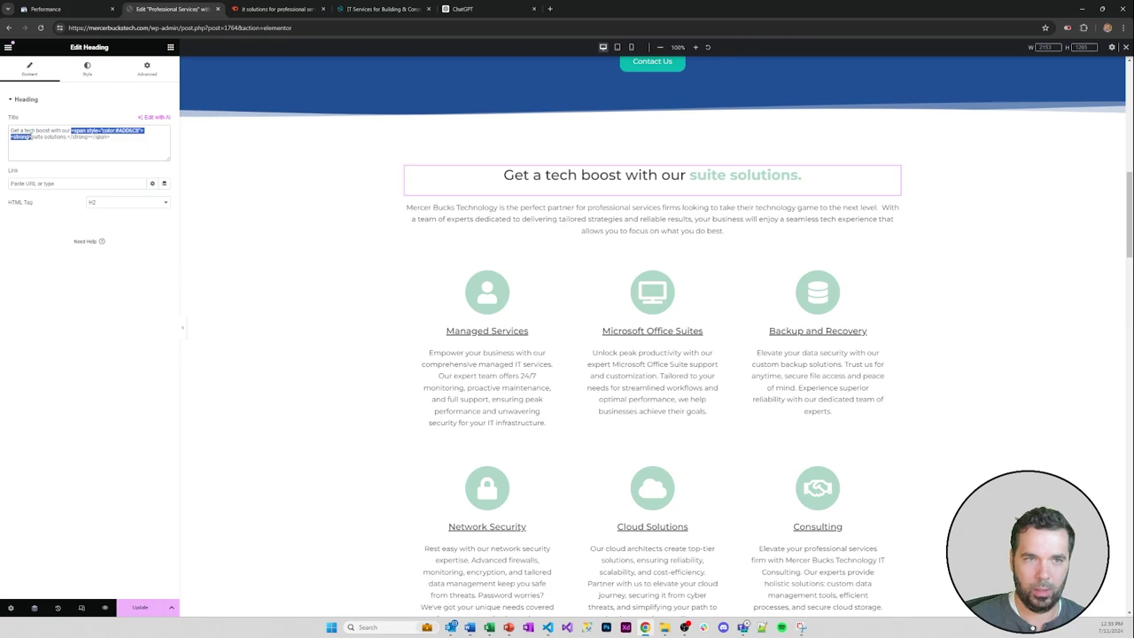
key(BackSpace)
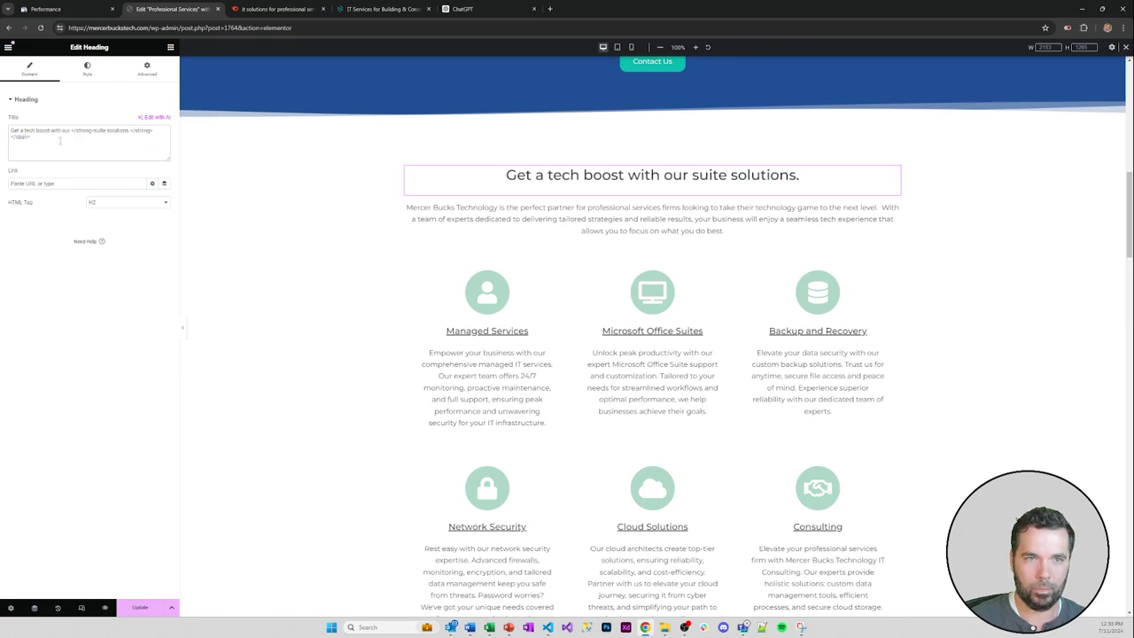
key(ctrl+z)
- Replace the opening span and strong tags in the "Get a tech boost with our suite solutions." heading with the banner heading's opening strong and accent span tags
scroll(564, 170, up, 2)
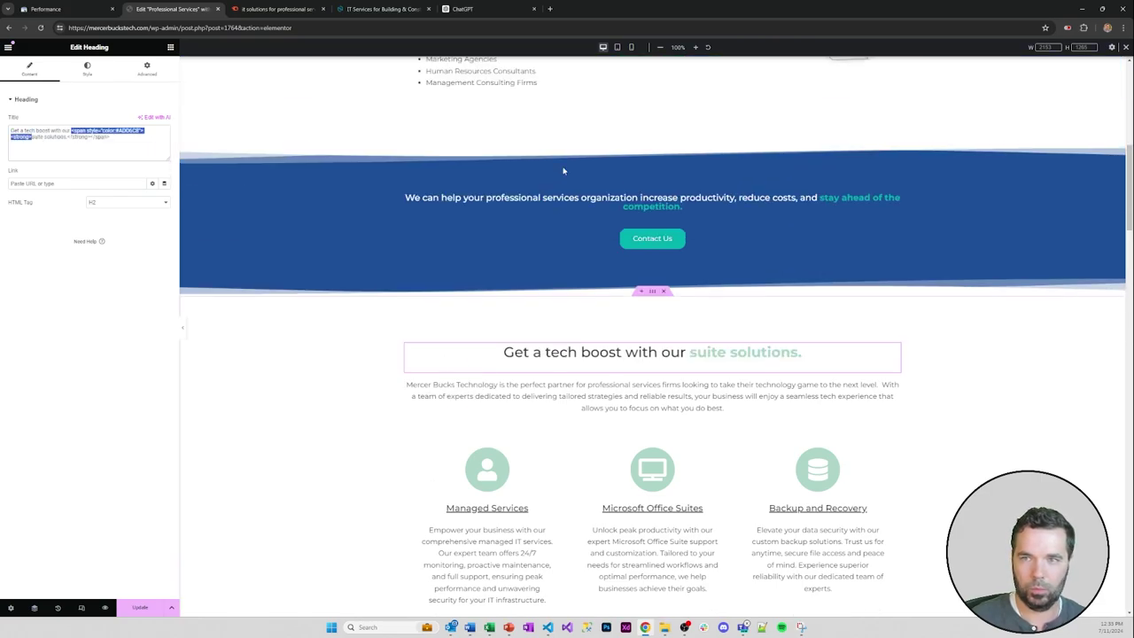
click(407, 196)
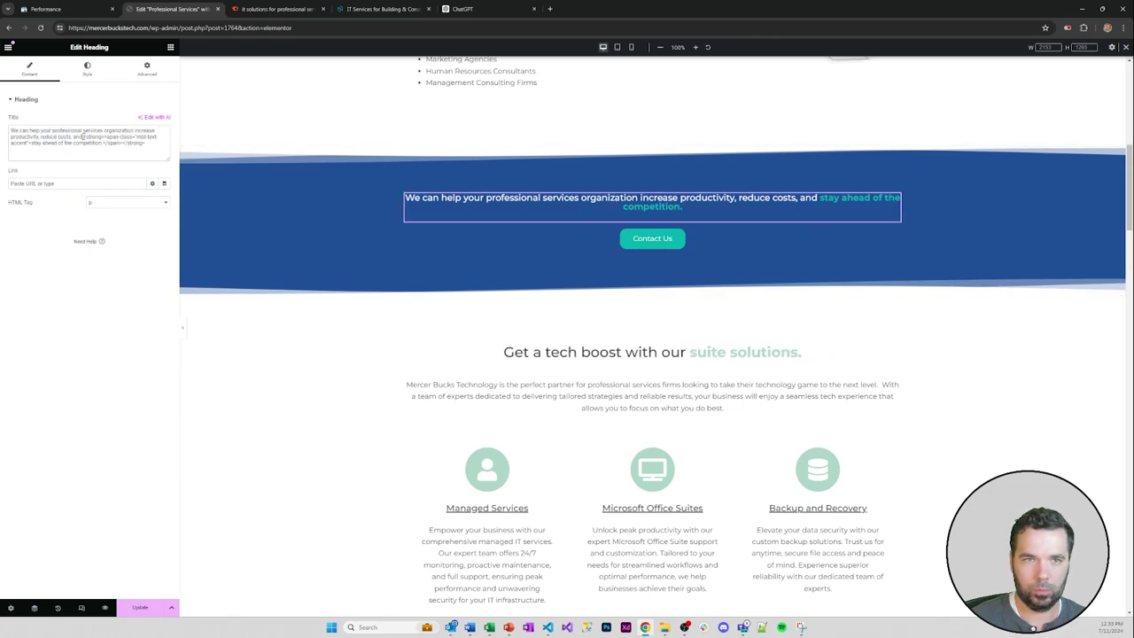
drag(83, 137, 29, 143)
click(626, 352)
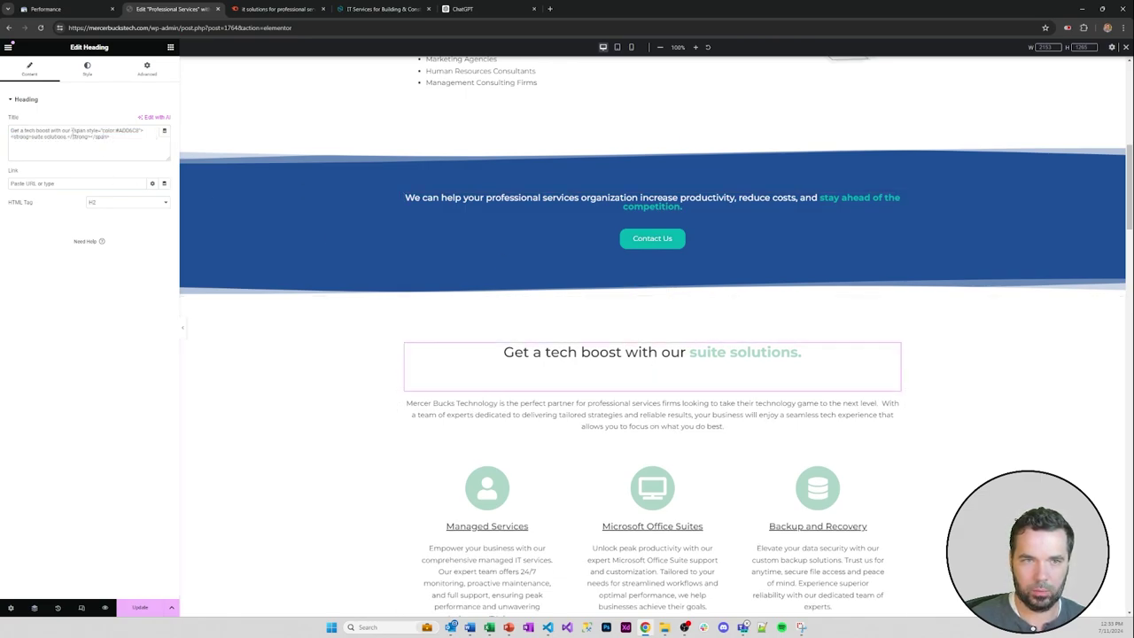
drag(75, 131, 42, 131)
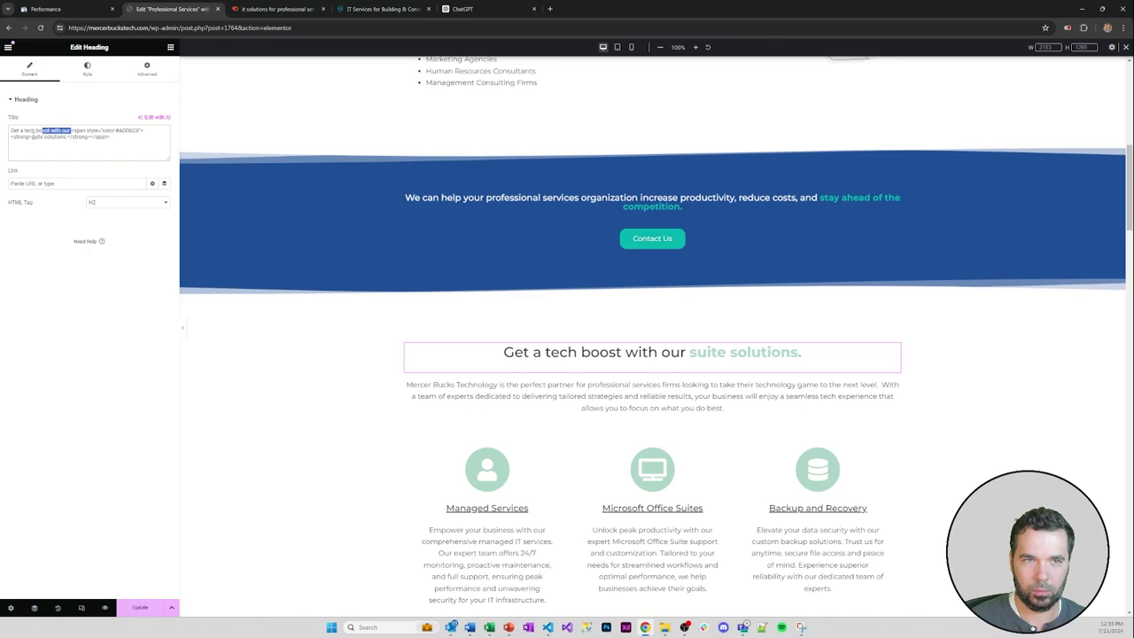
shift+click(32, 136)
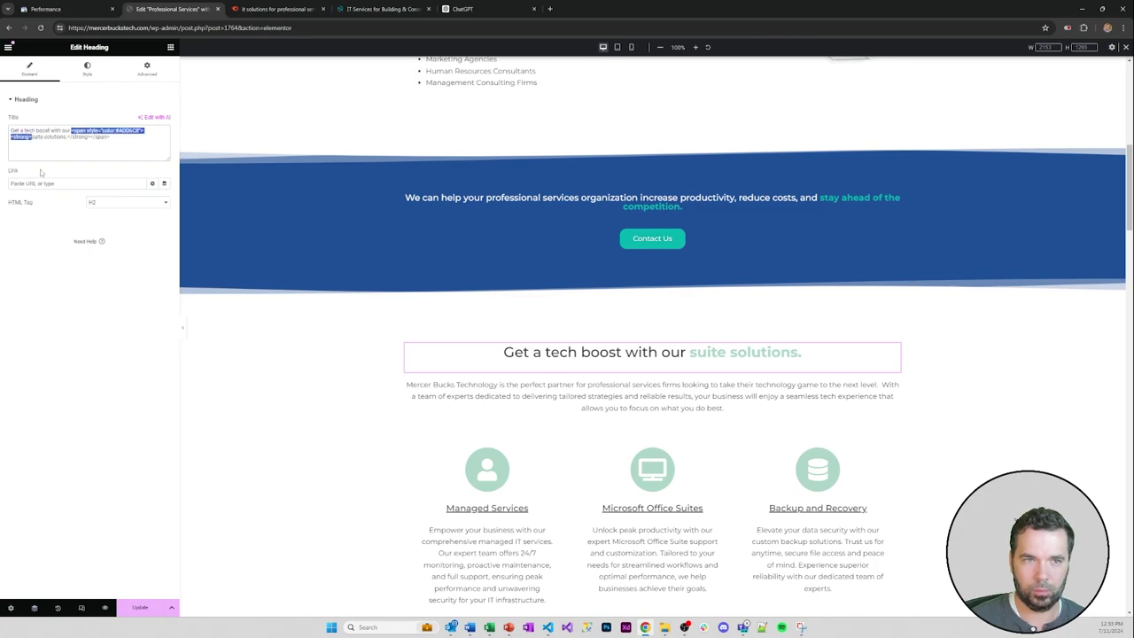
text(<strong><span class="text-accent">)
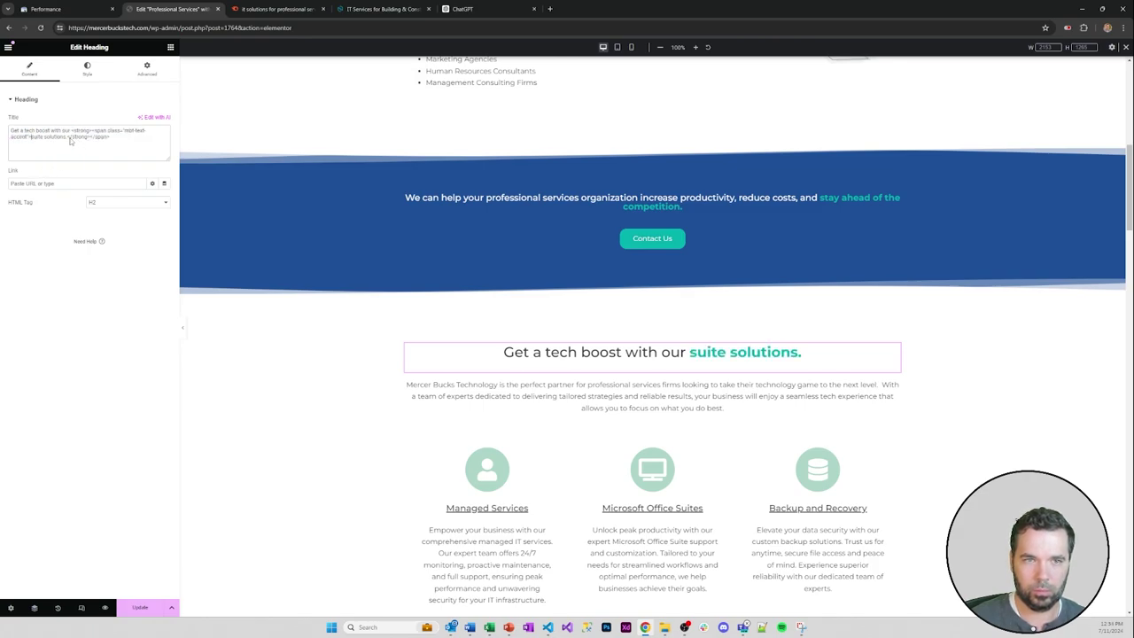
- Move the closing strong tag behind the closing span tag in the "Get a tech boost" heading's title
drag(68, 137, 90, 137)
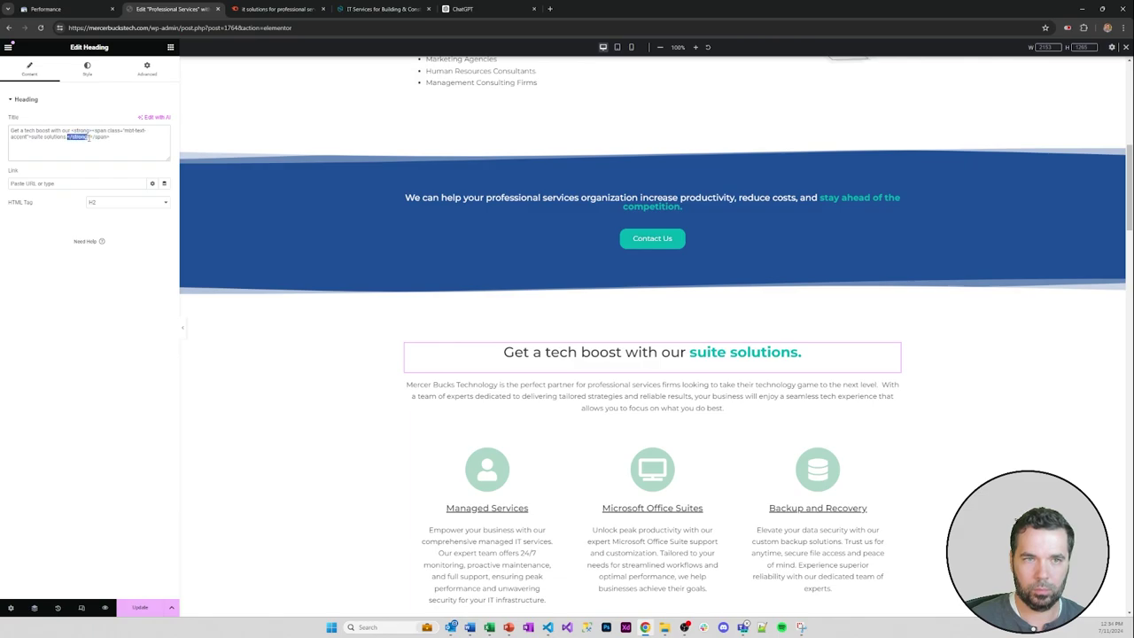
key(BackSpace)
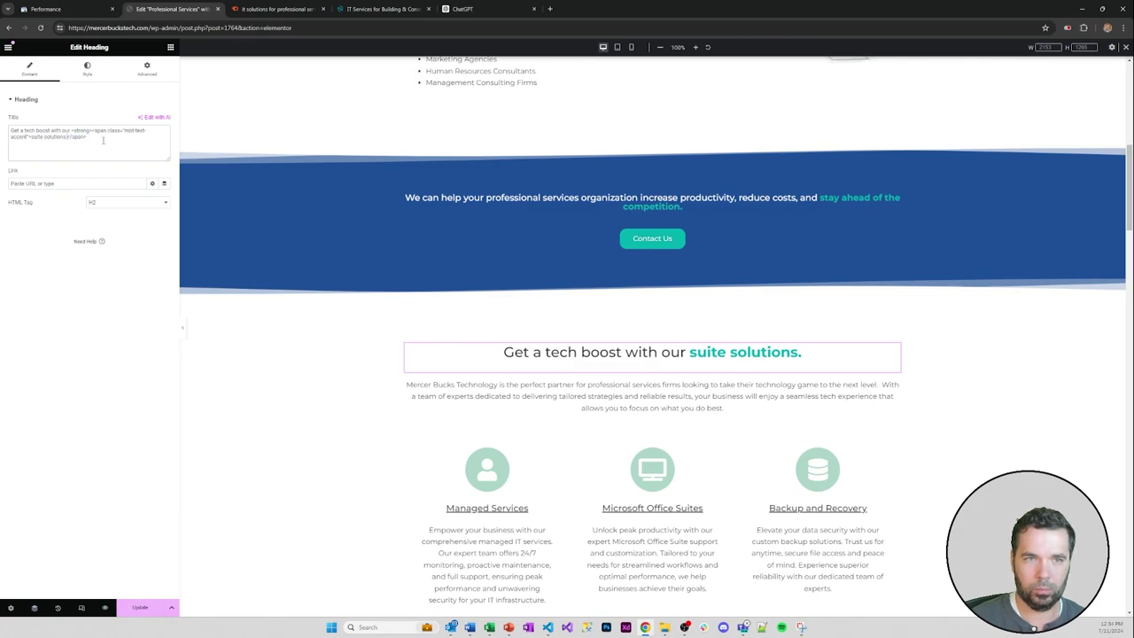
text(</strong>)
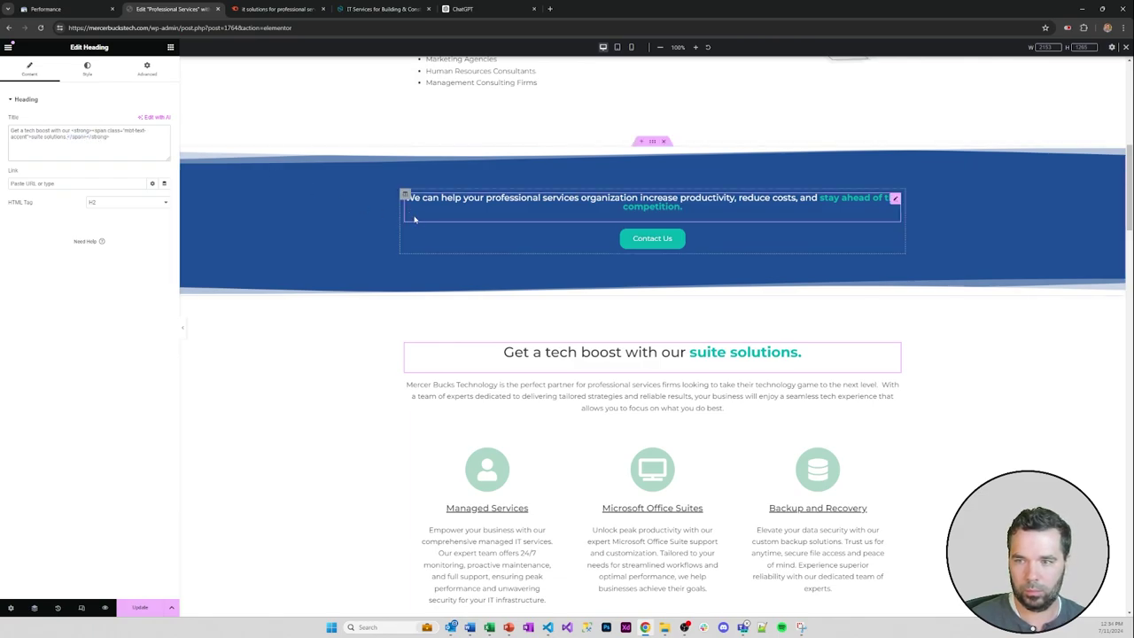
scroll(416, 203, down, 2)
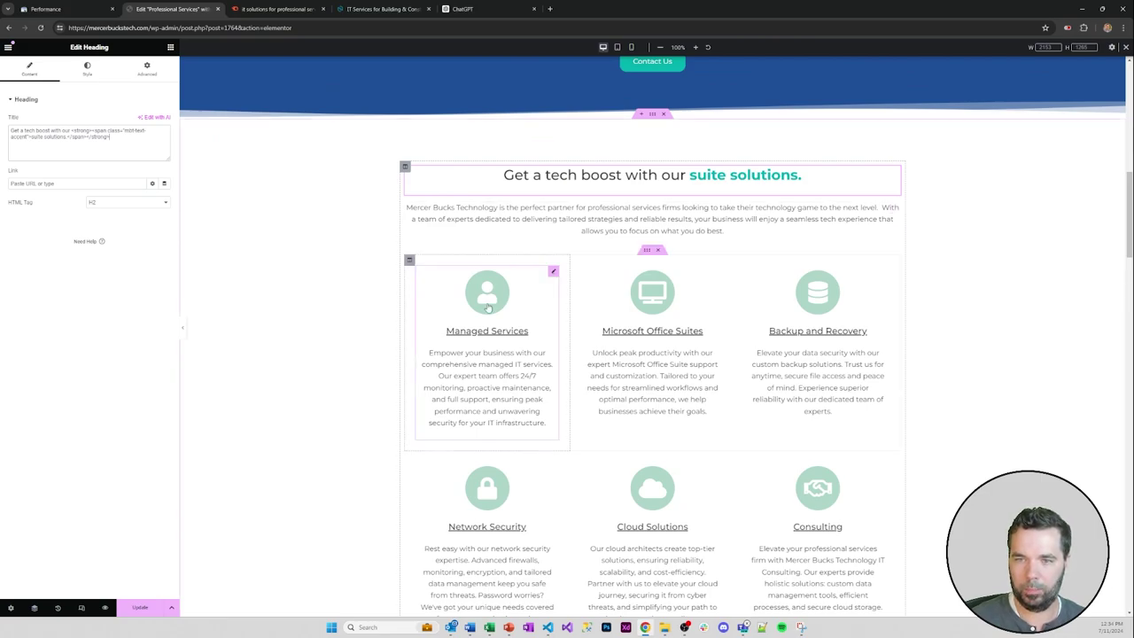
click(519, 308)
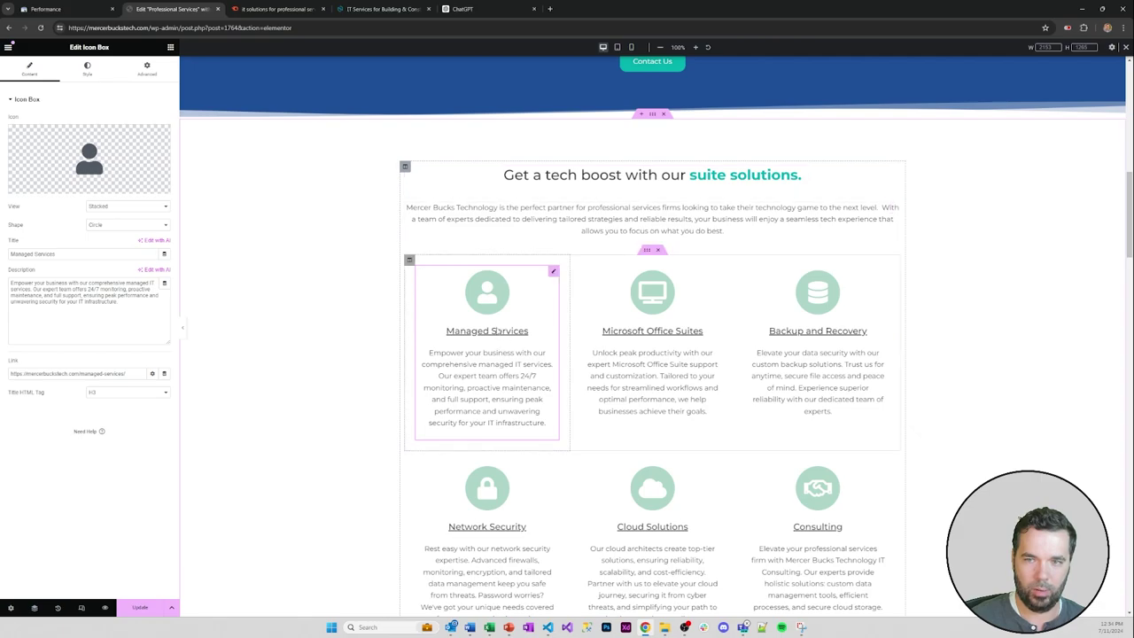
click(589, 185)
key(Return)
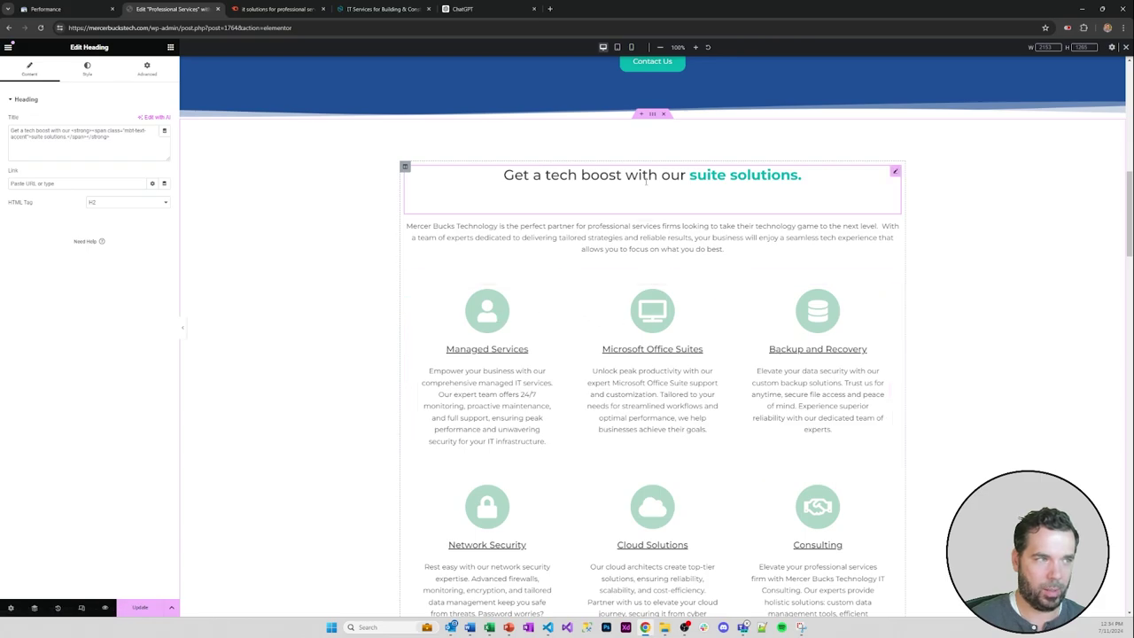
scroll(646, 181, down, 2)
scroll(579, 231, up, 3)
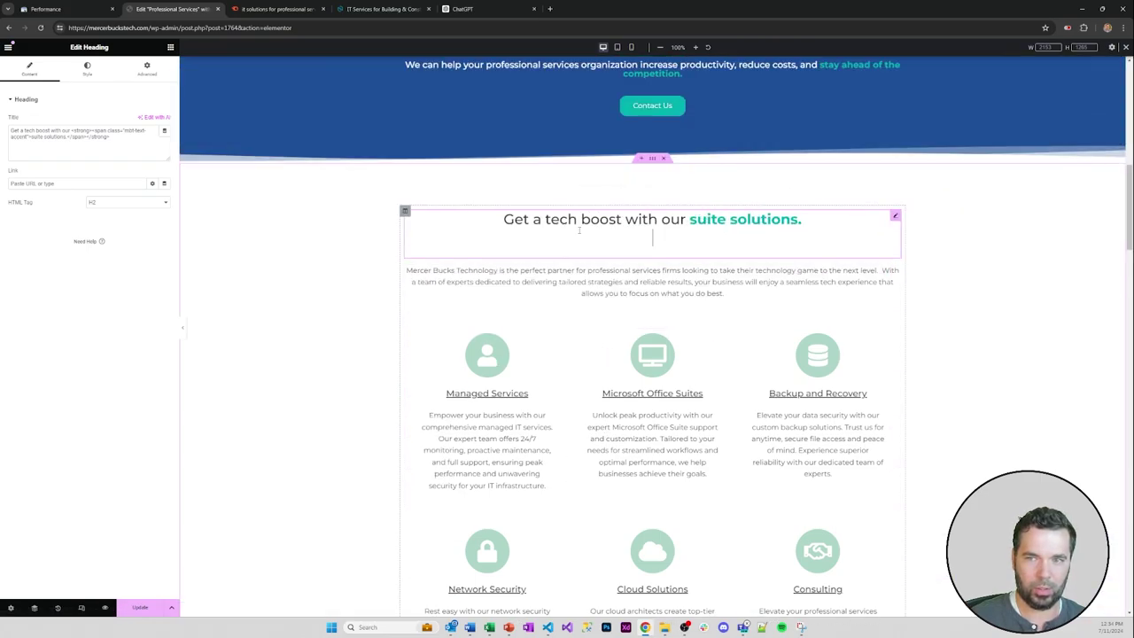
- Set the primary icon color of the Managed Services icon box to the global Primary Accent Color
click(535, 382)
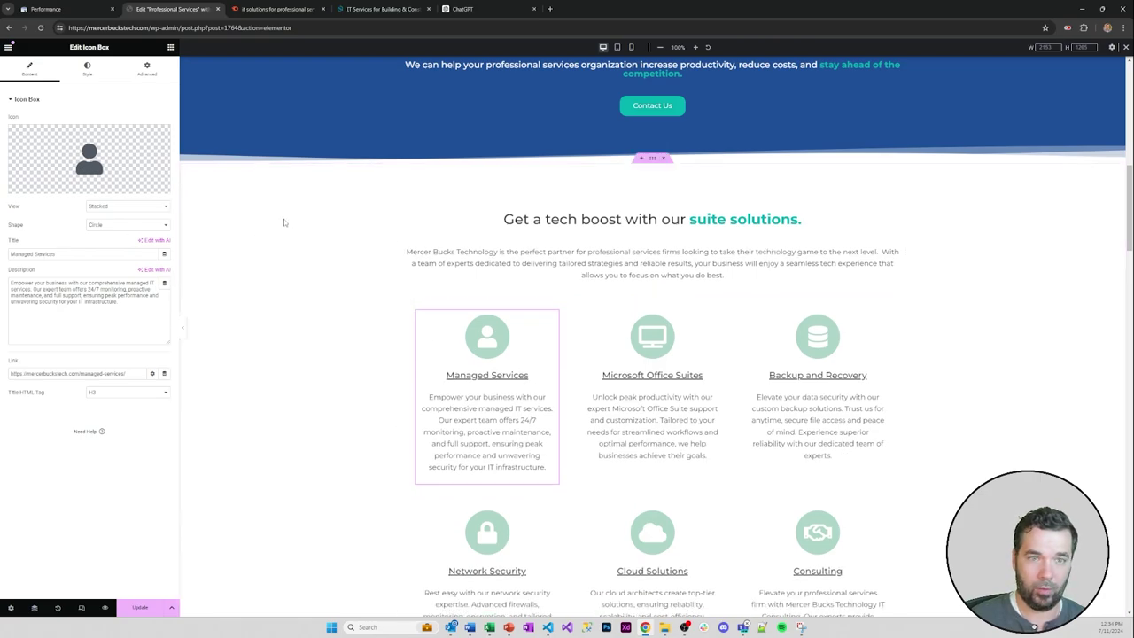
click(97, 77)
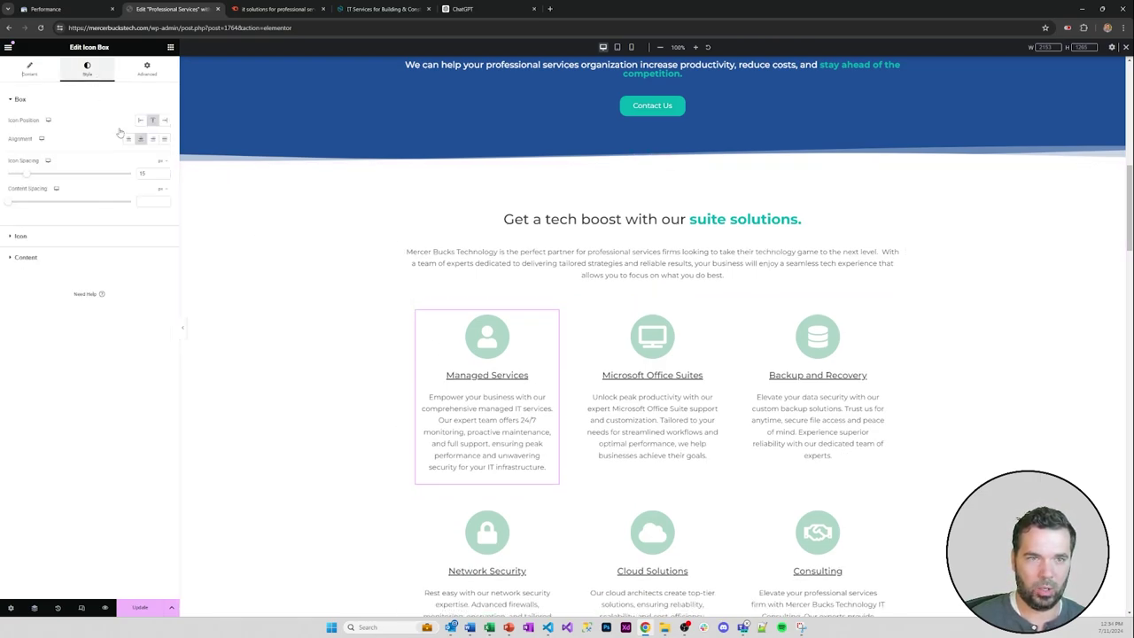
click(37, 73)
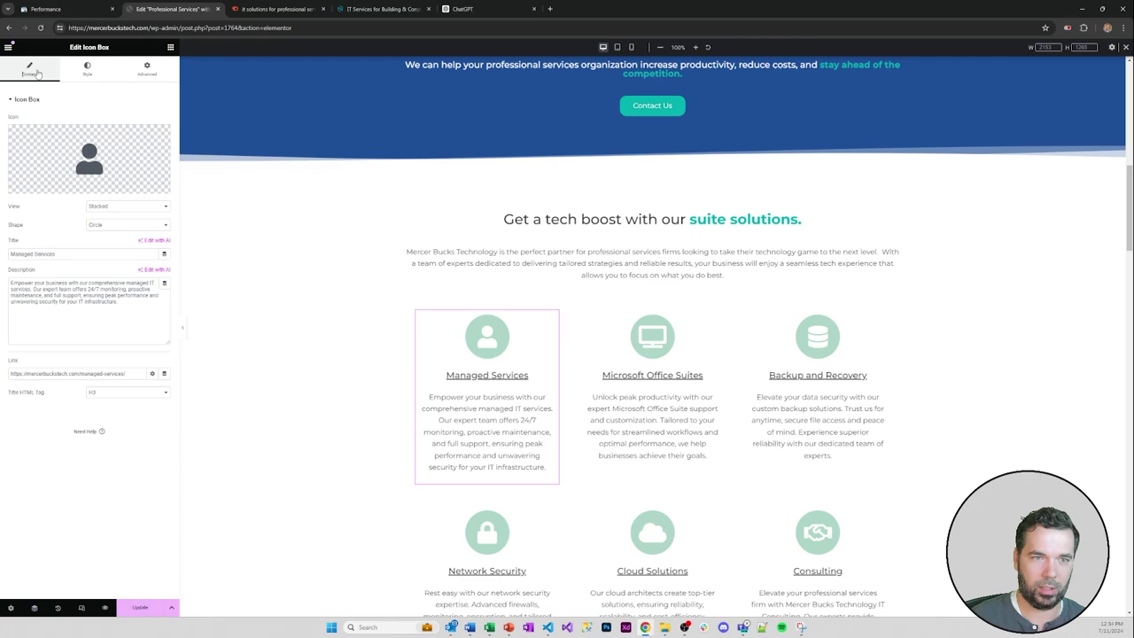
click(87, 70)
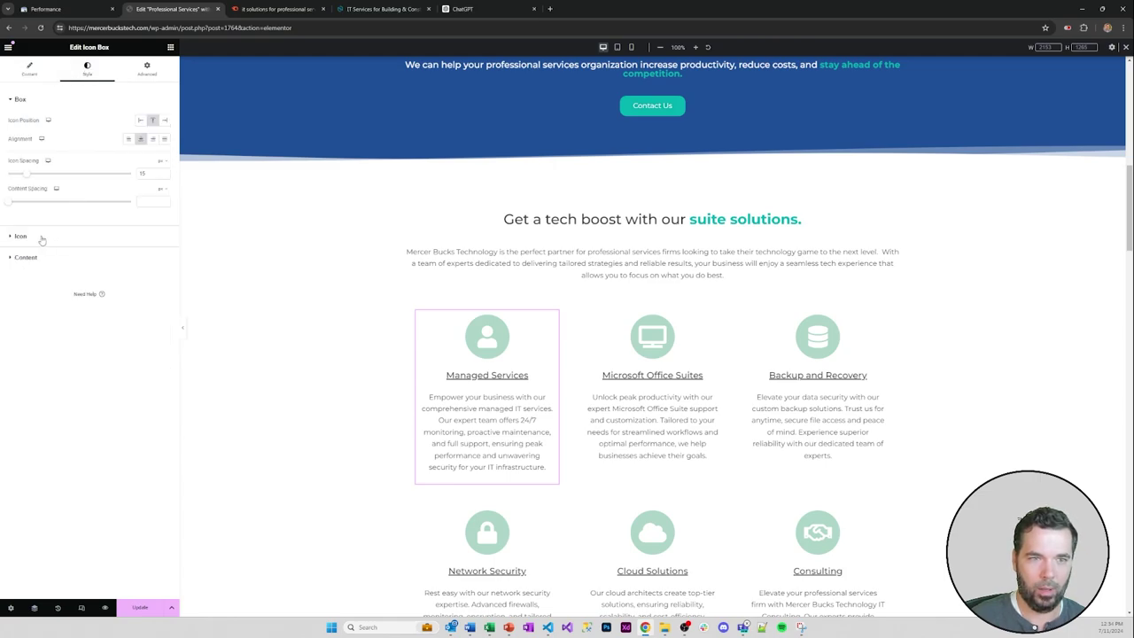
click(41, 238)
click(151, 161)
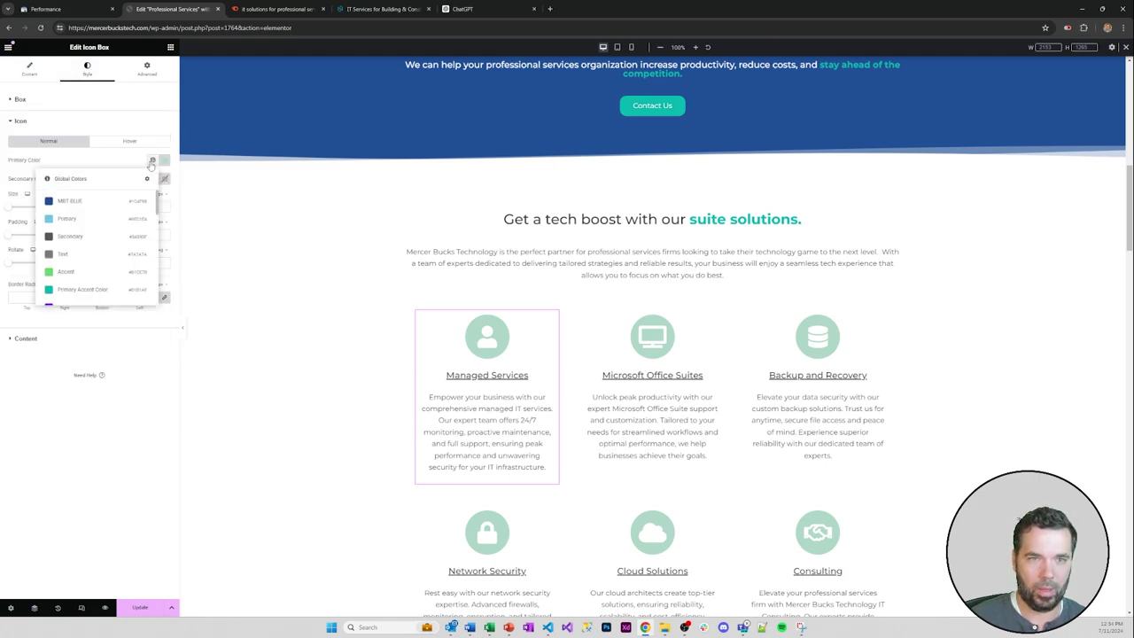
click(82, 290)
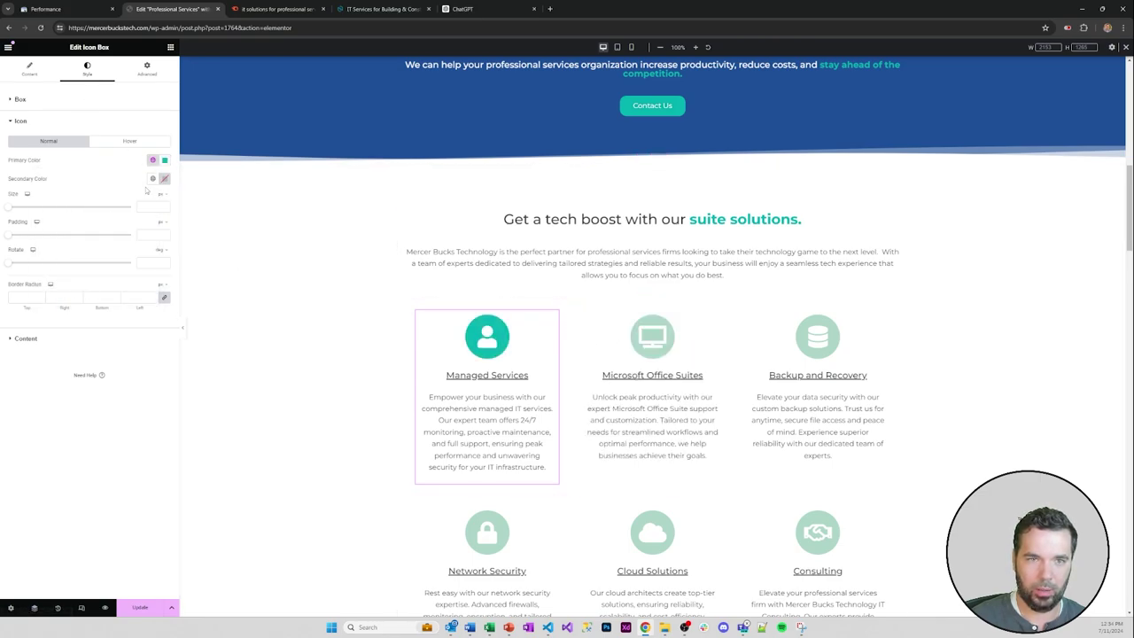
- Apply the global Primary Accent Color as primary icon color to the other five service icon boxes, from Microsoft Office Suites to Consulting
click(616, 348)
click(87, 67)
scroll(531, 337, down, 2)
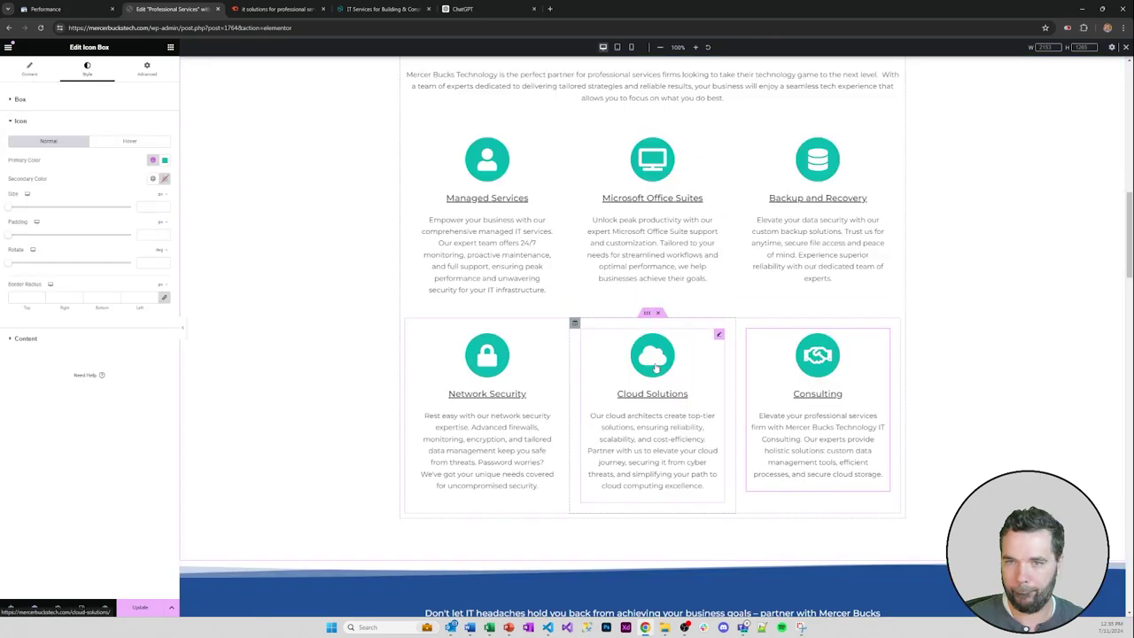
scroll(531, 336, up, 1)
click(512, 308)
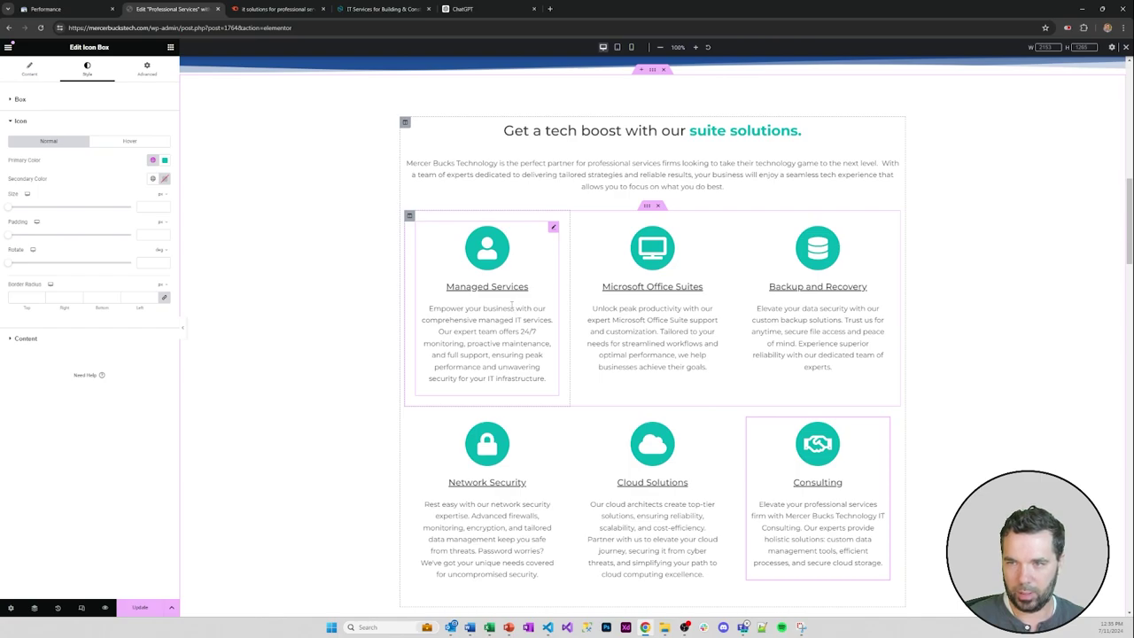
click(805, 297)
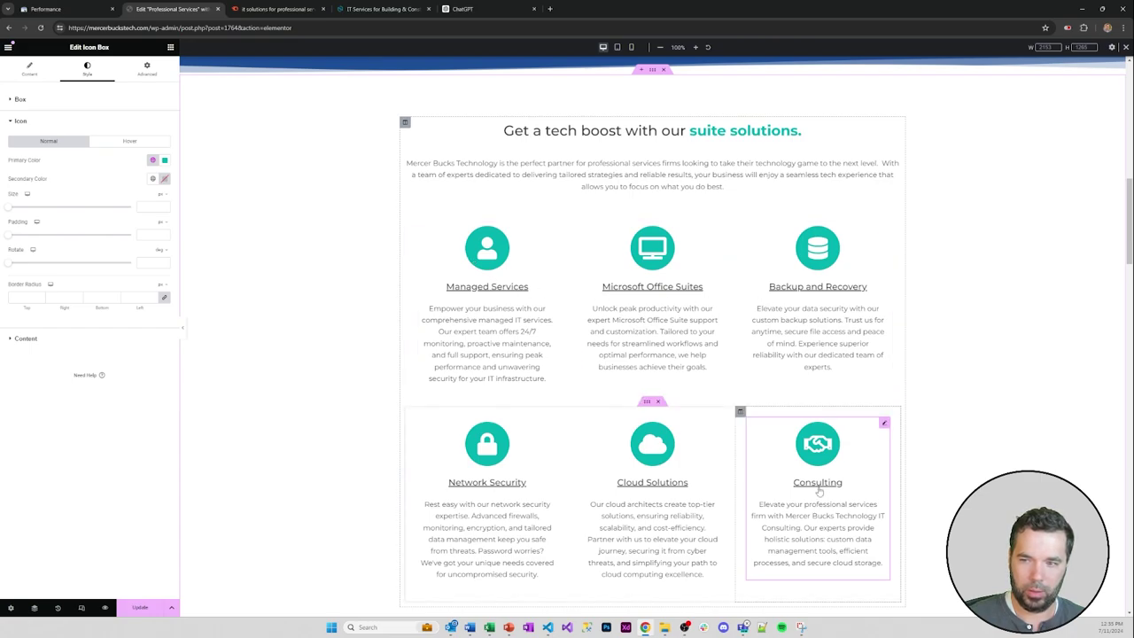
click(468, 309)
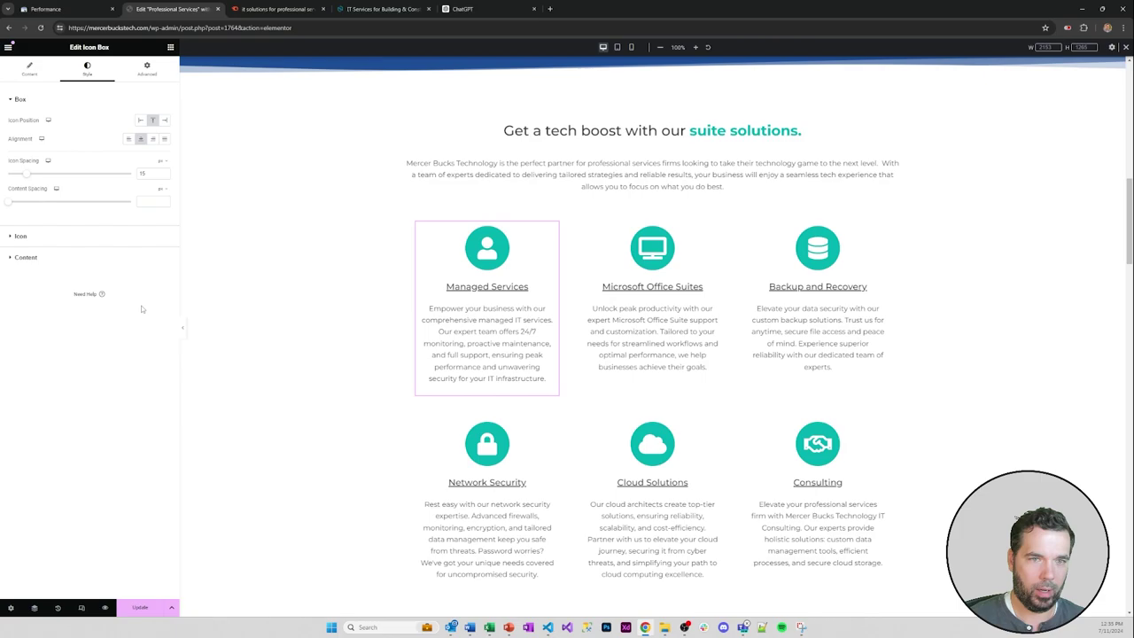
click(39, 79)
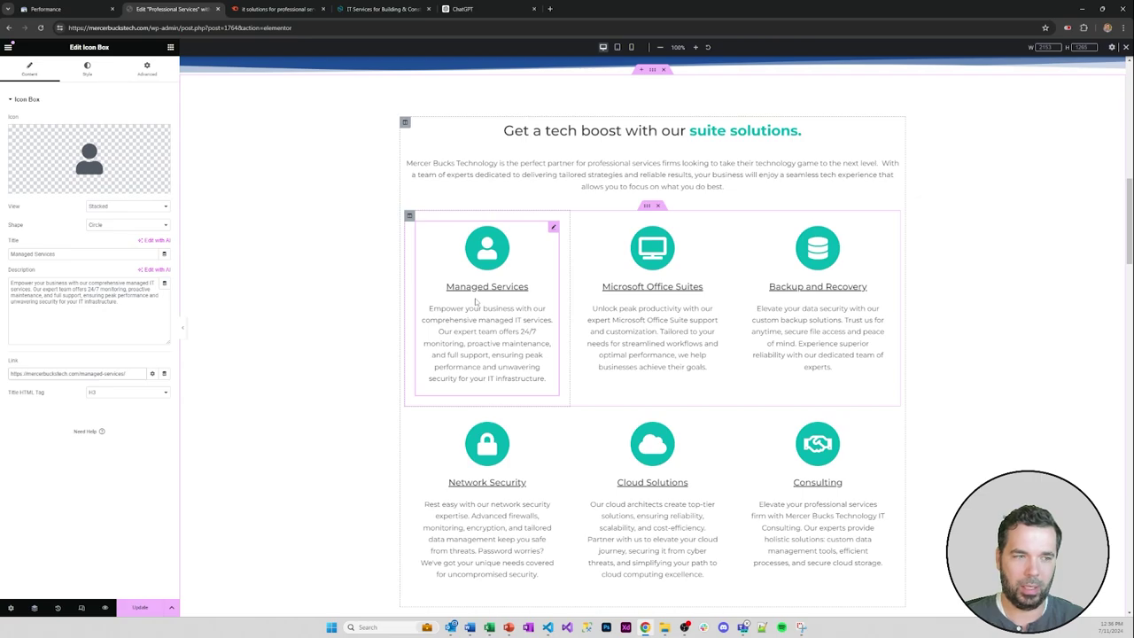
click(383, 9)
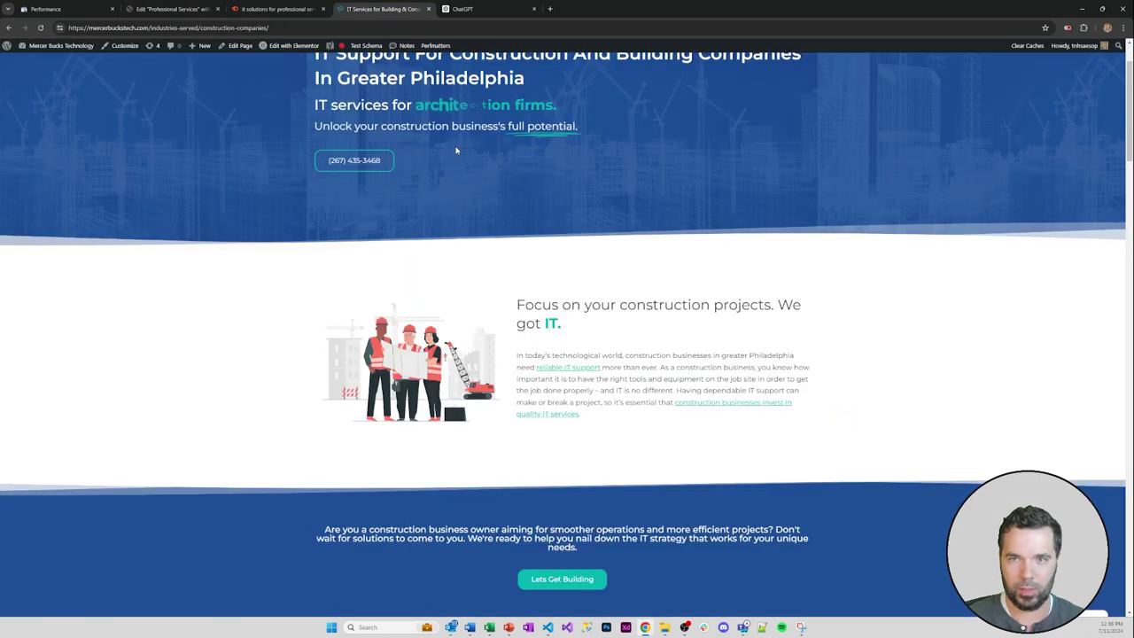
scroll(458, 149, up, 2)
click(568, 70)
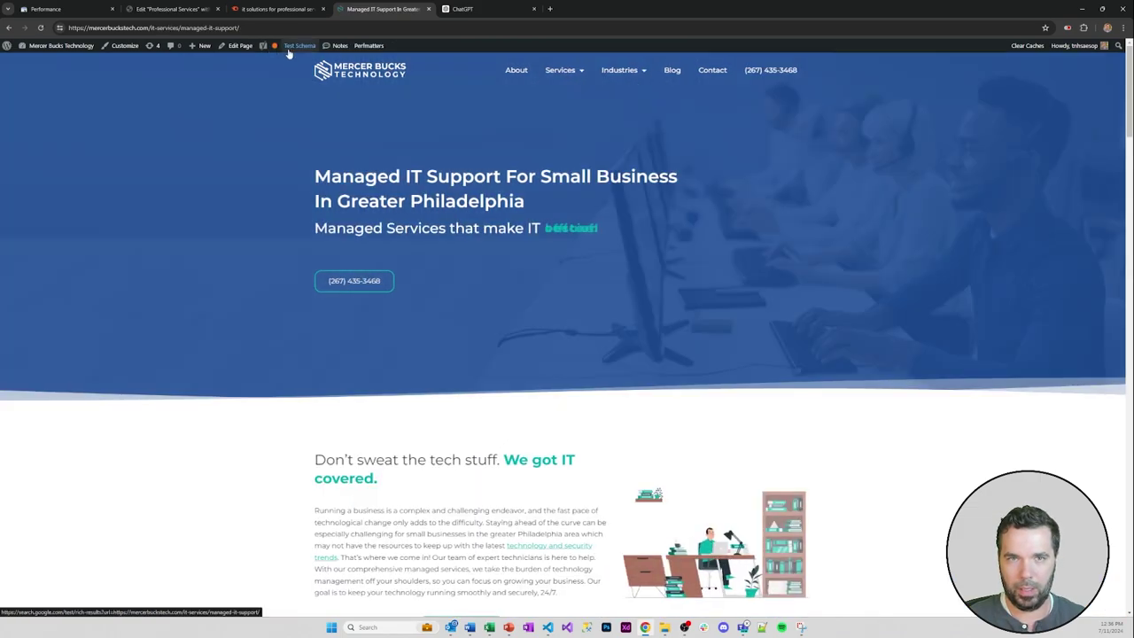
click(257, 28)
key(ctrl+c)
click(170, 9)
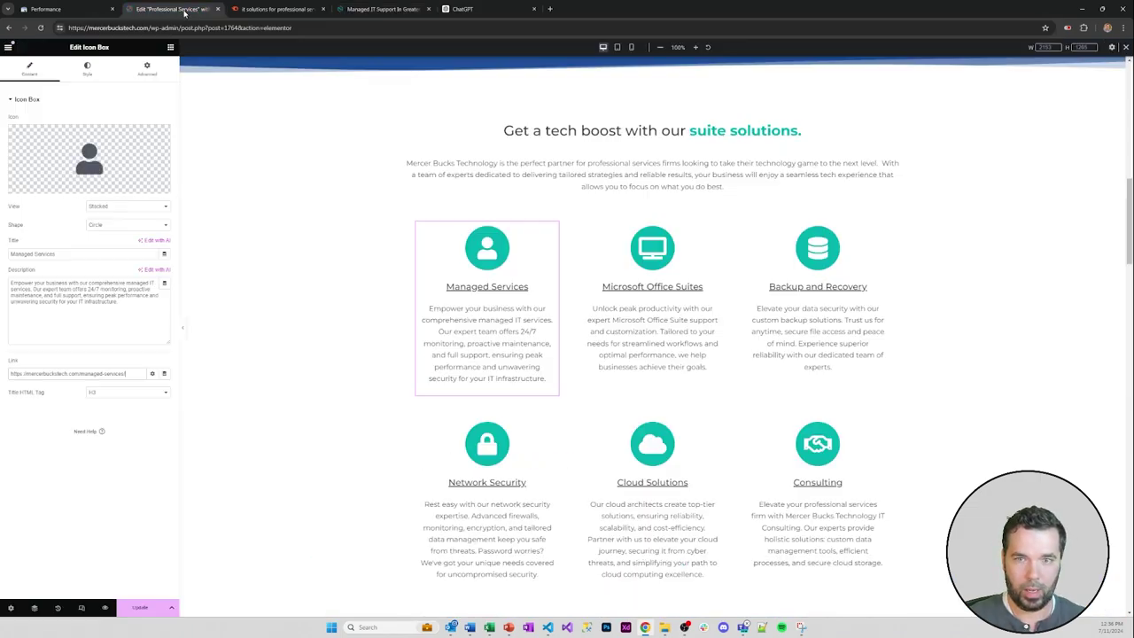
triple_click(132, 374)
key(ctrl+v)
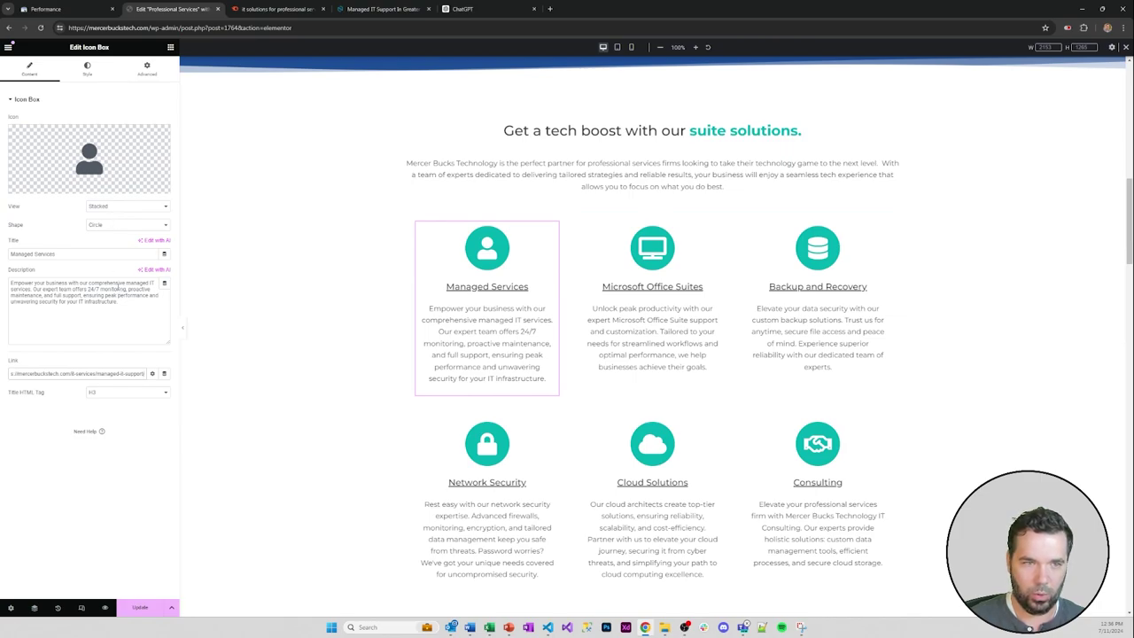
- Change the title of the Managed Services icon box to "Managed IT Support"
click(37, 253)
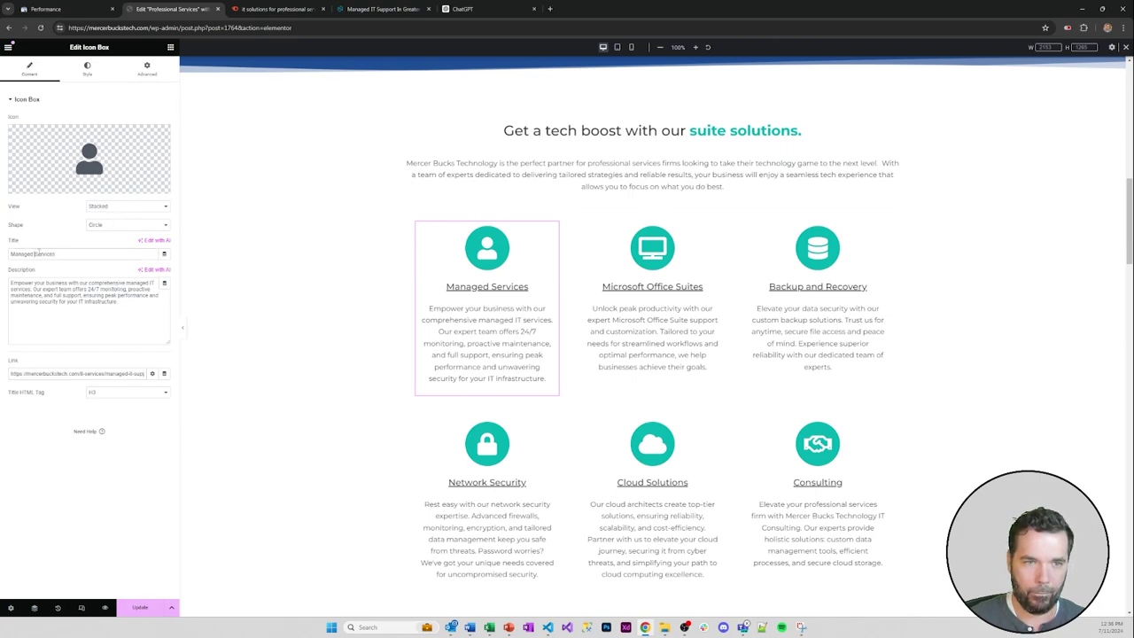
double_click(72, 253)
text(I)
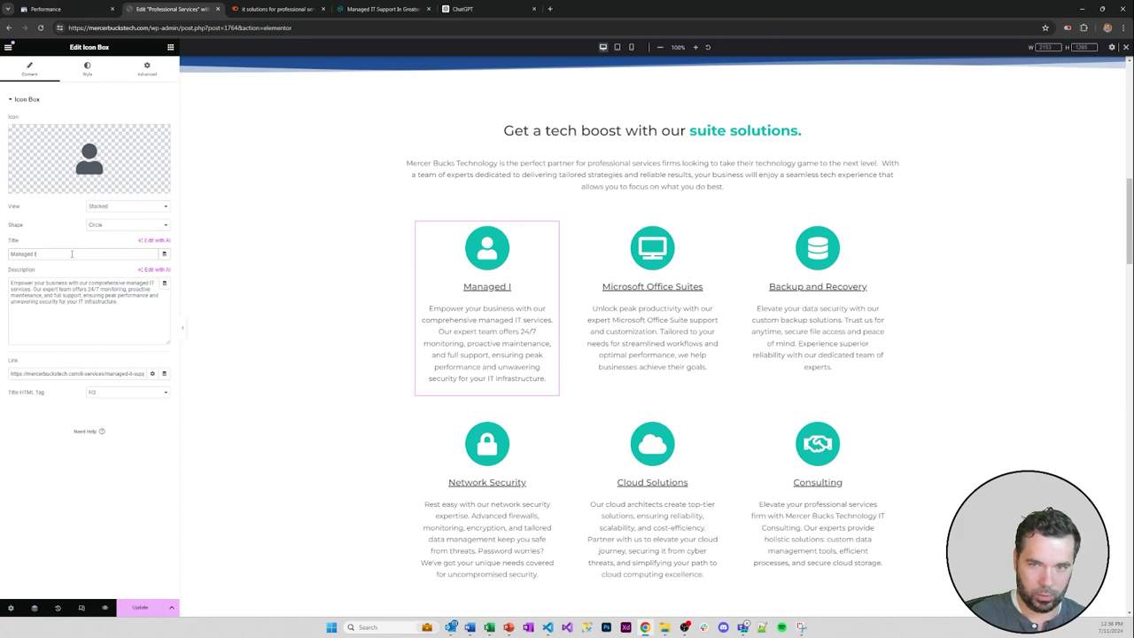
text(T Support)
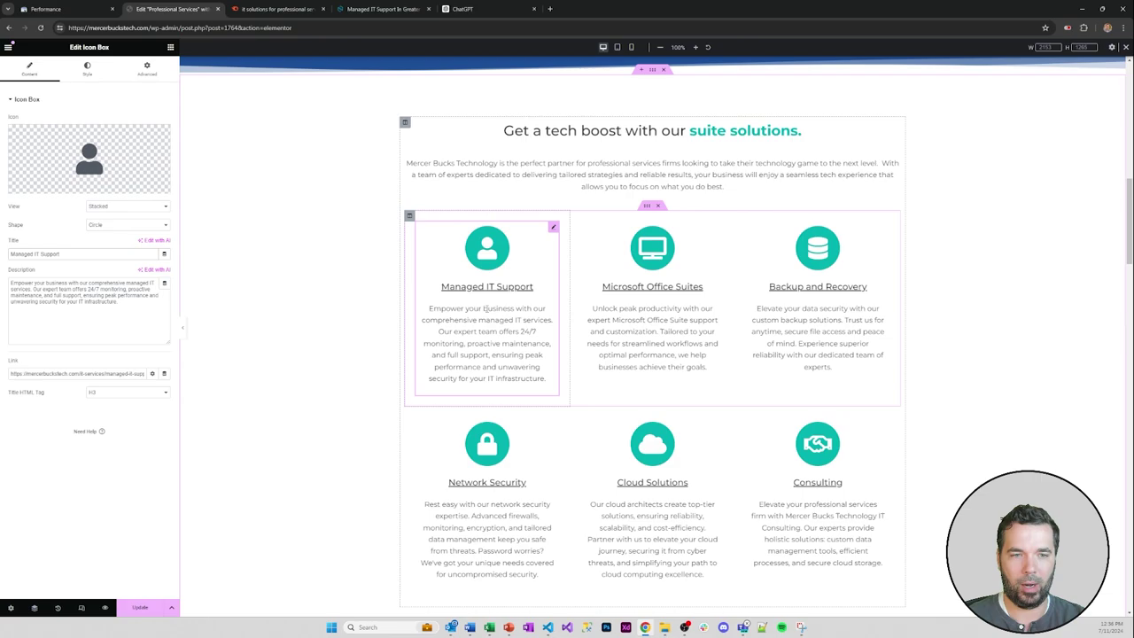
- Change the title of the Microsoft Office Suites icon box to "Microsoft 365 Support"
click(666, 310)
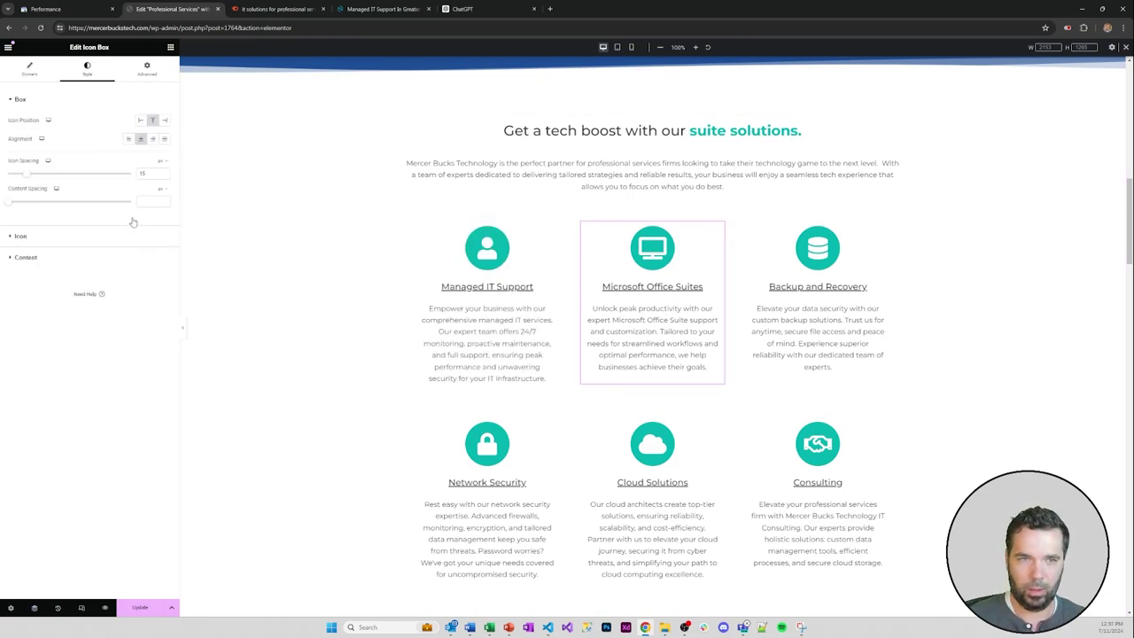
click(30, 69)
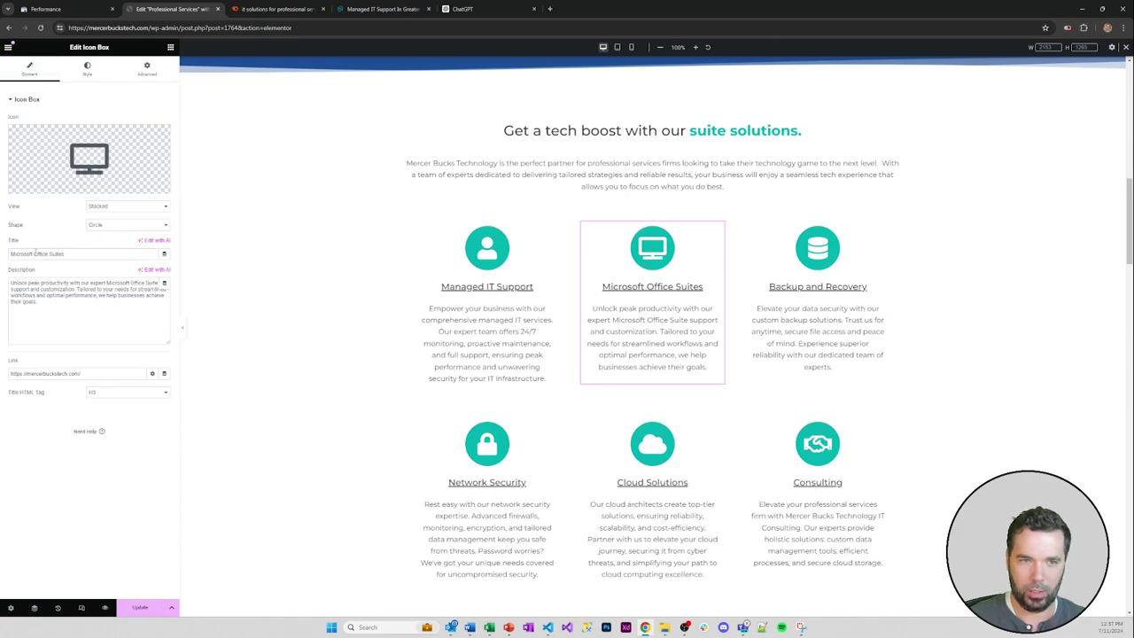
click(79, 256)
key(ctrl+shift+Left)
key(ctrl+shift+Left)
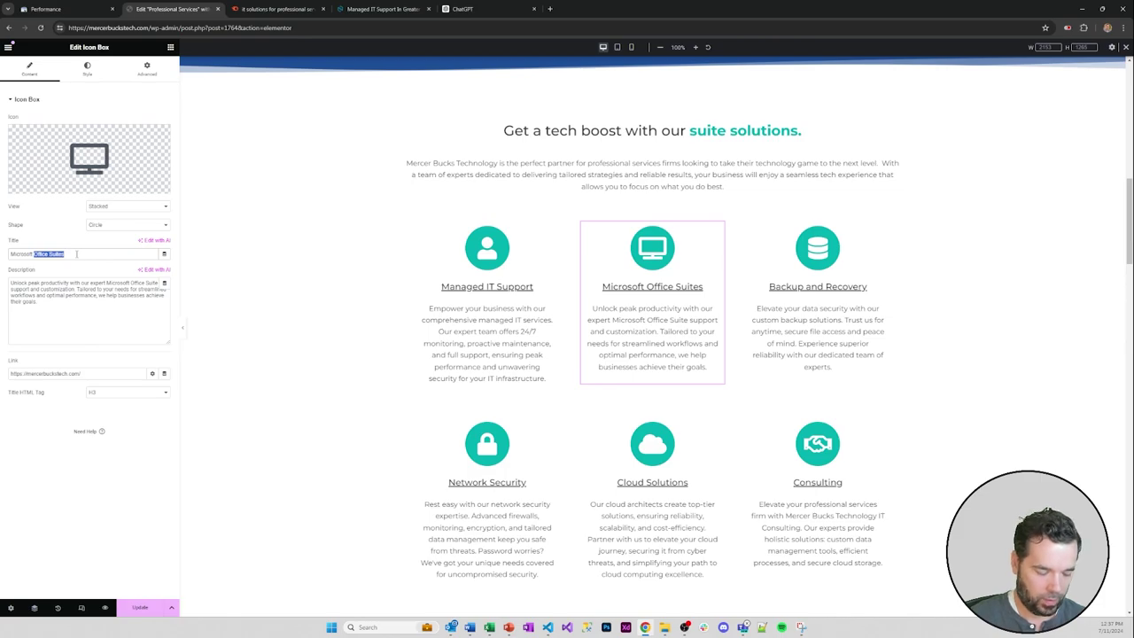
key(BackSpace)
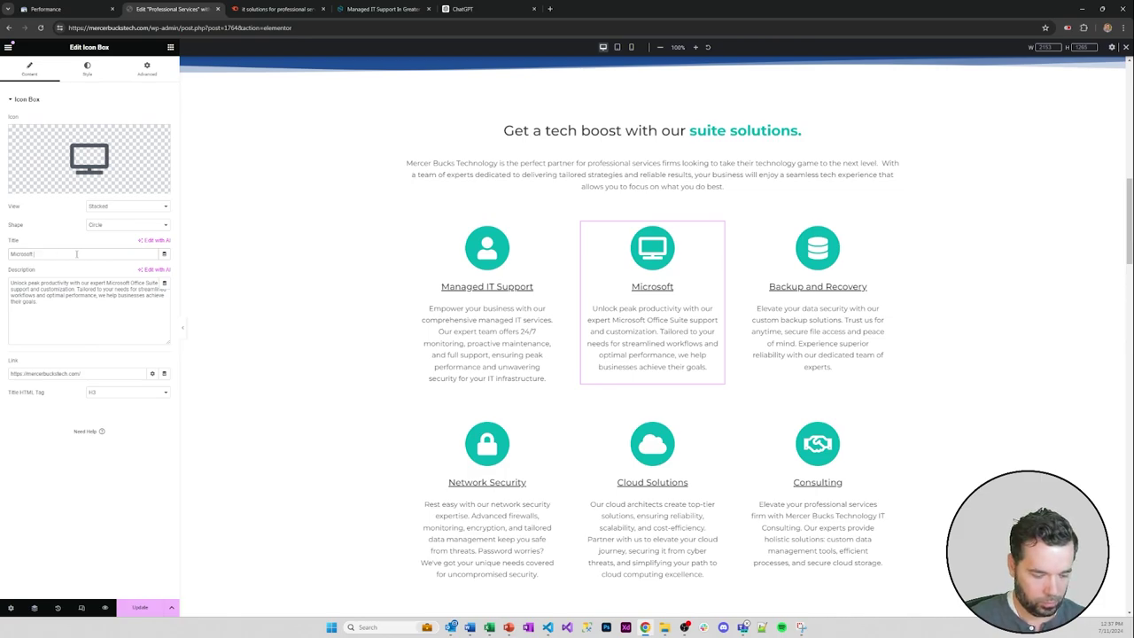
text(365)
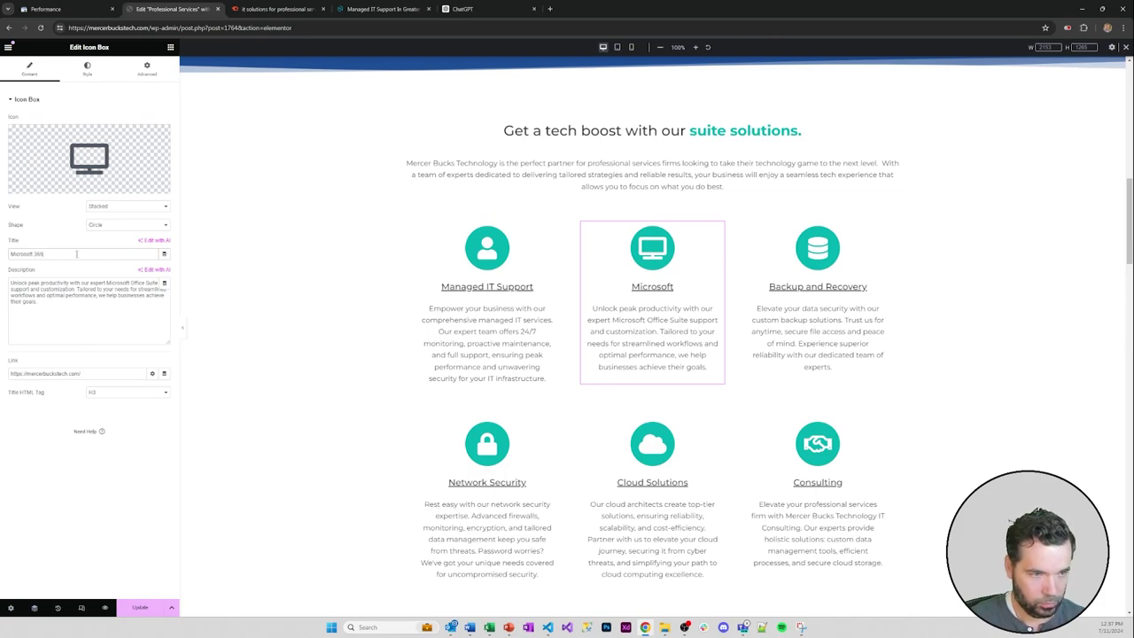
text( Support)
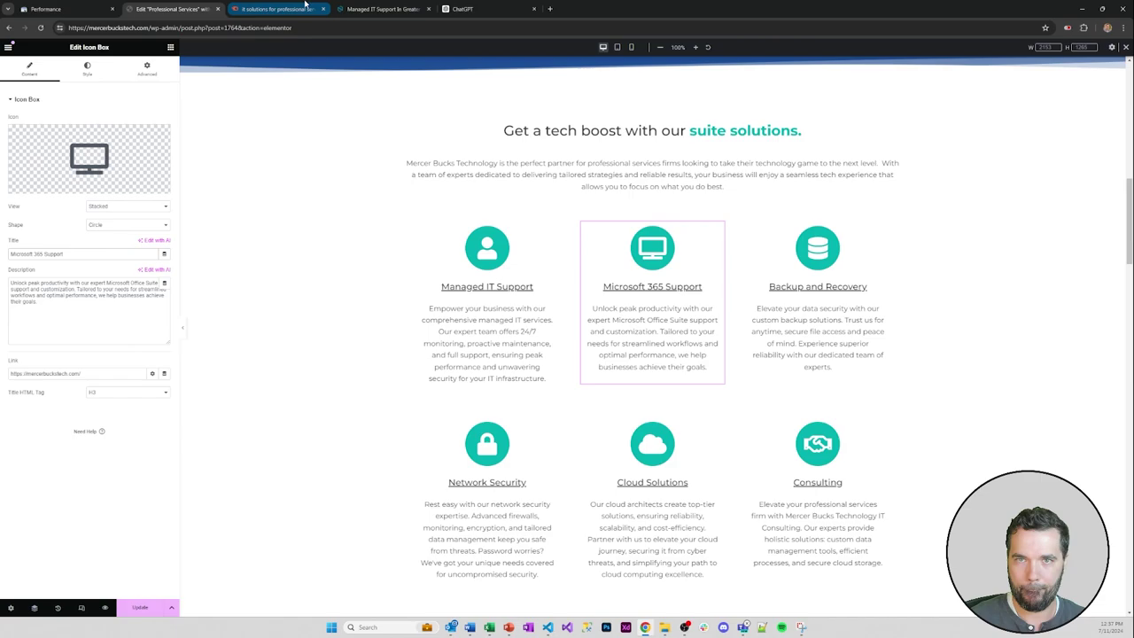
- Open the live website's XML sitemap in the managed IT support page's browser tab and go to its page sitemap, page-sitemap.xml
click(369, 13)
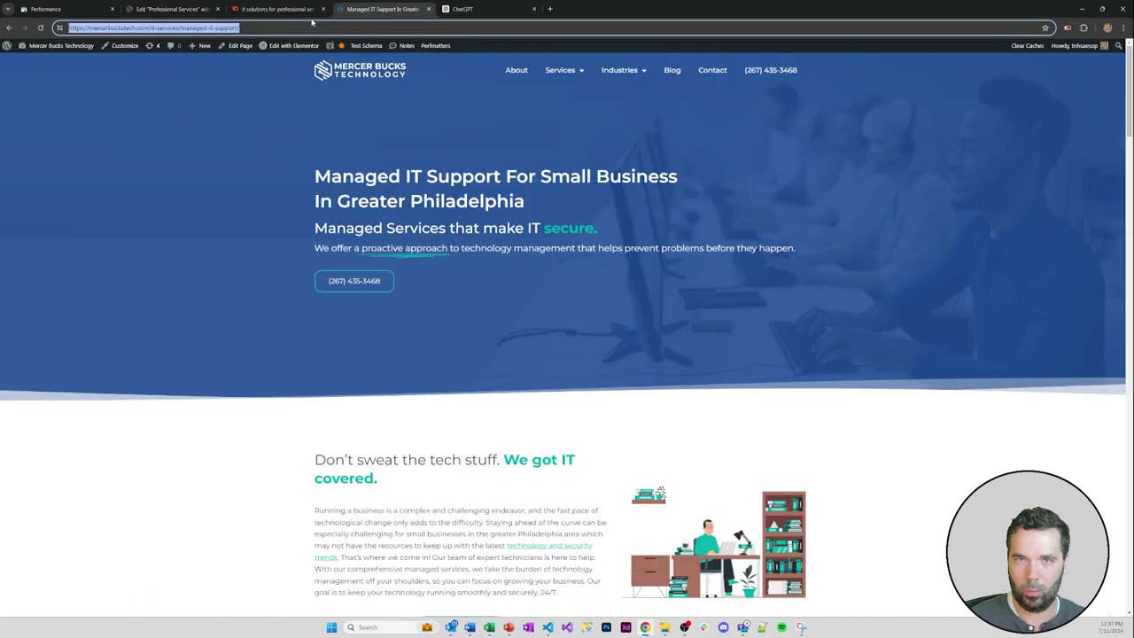
click(262, 27)
drag(262, 27, 152, 31)
text(sitemap_index.xml)
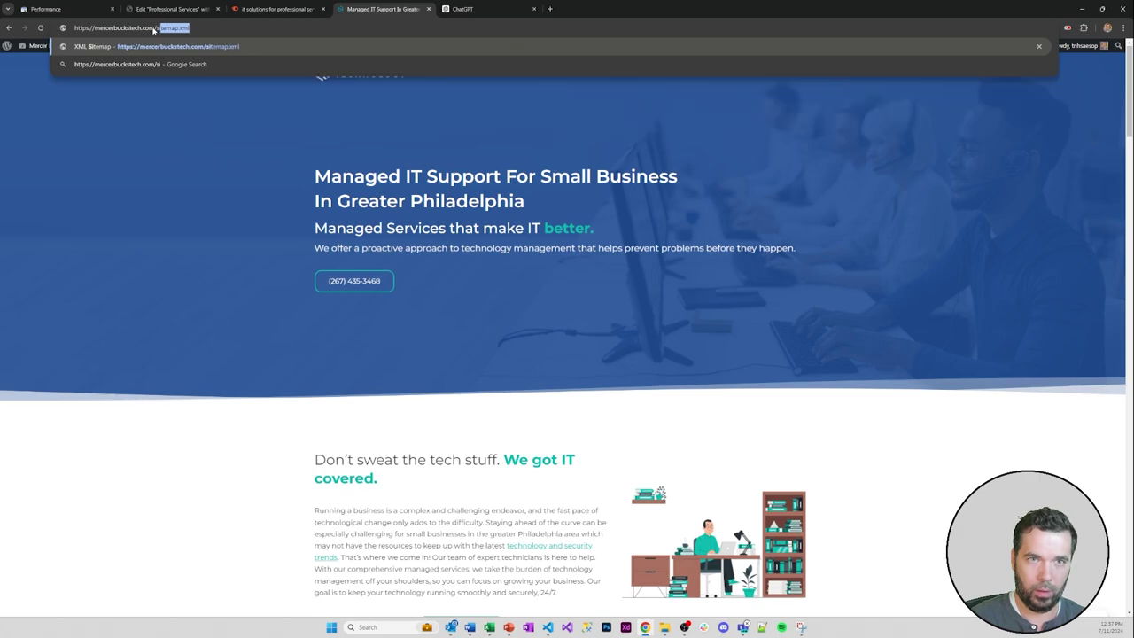
key(Return)
click(439, 129)
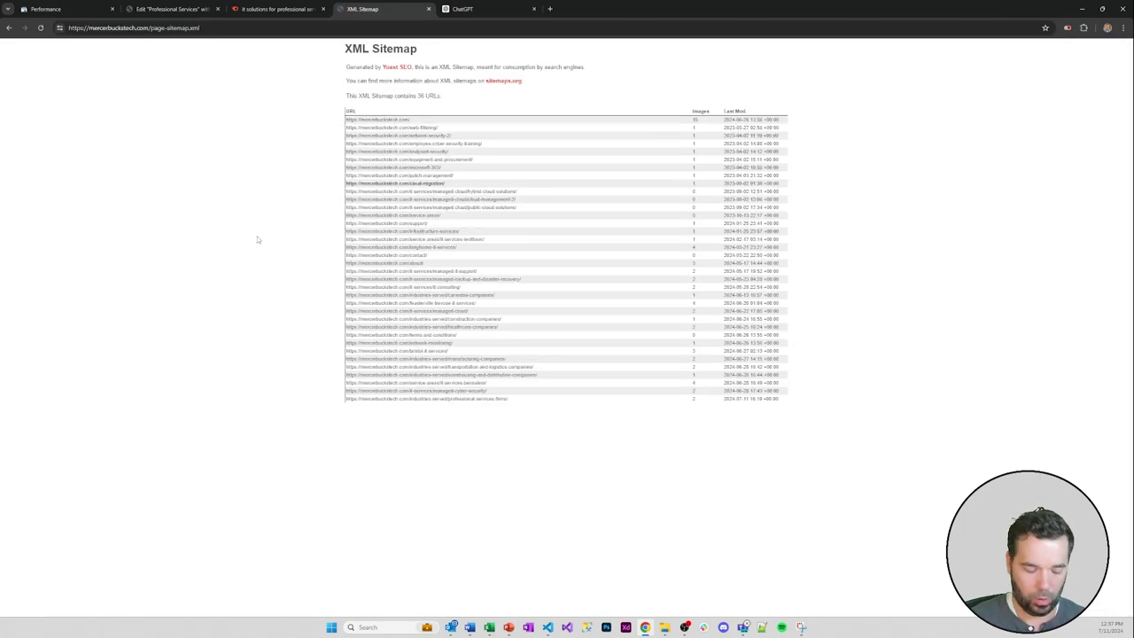
key(ctrl+f)
text(microsoft)
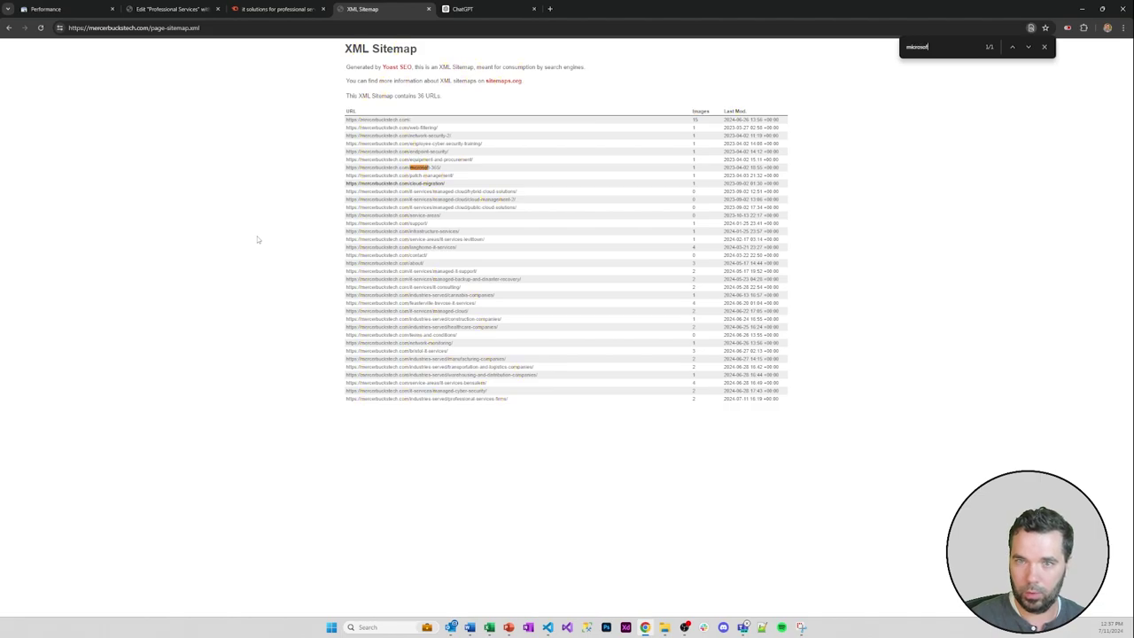
right_click(390, 167)
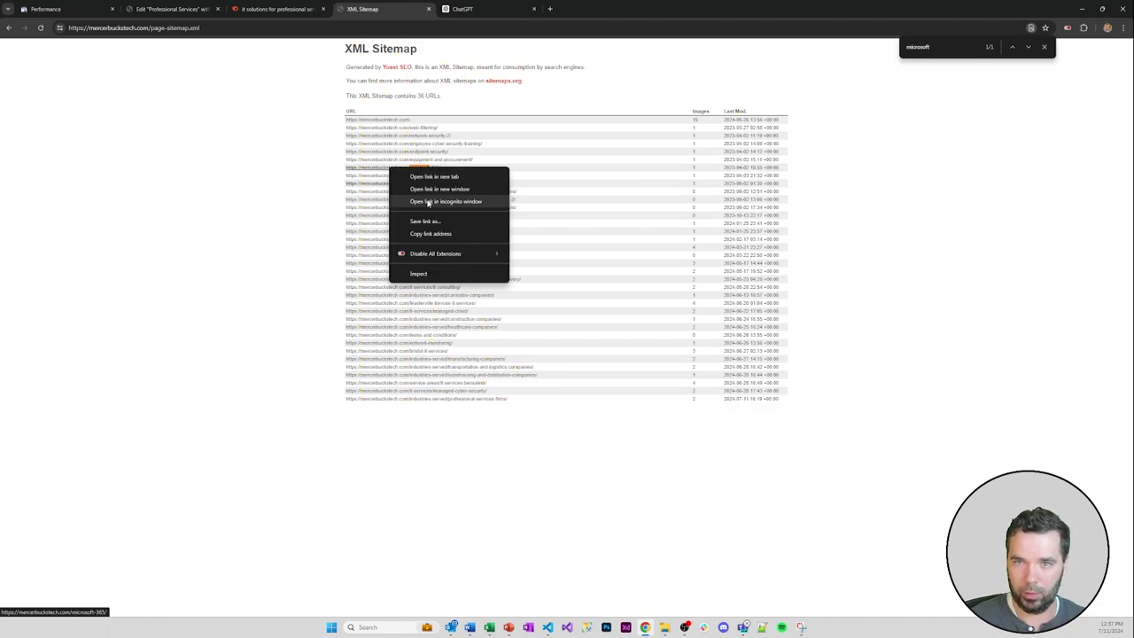
click(434, 232)
click(149, 15)
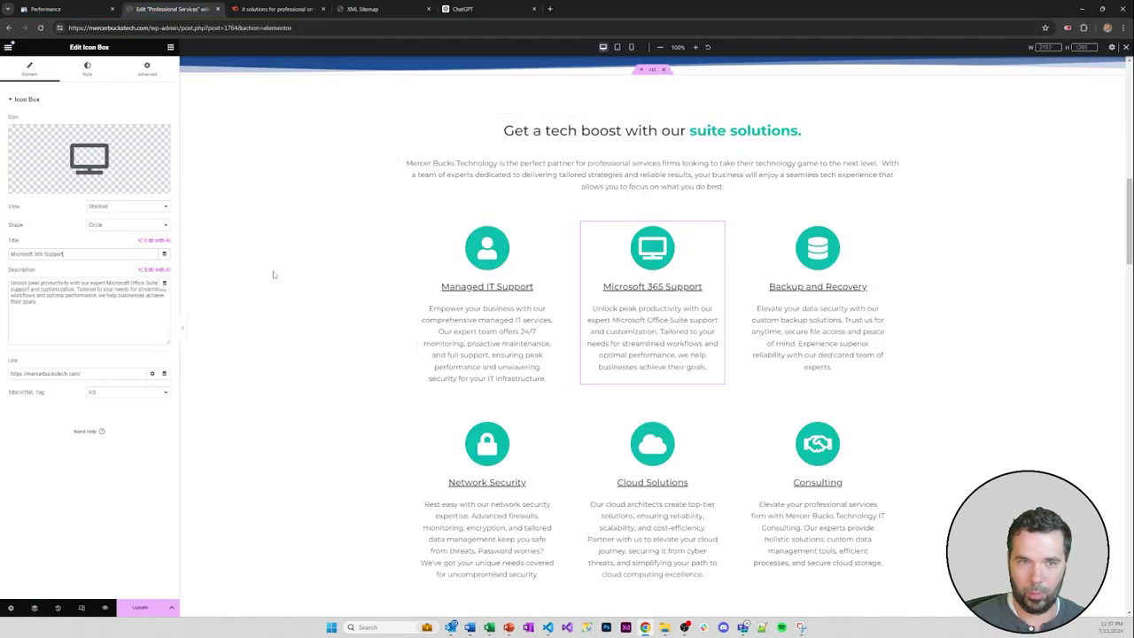
triple_click(102, 374)
key(ctrl+v)
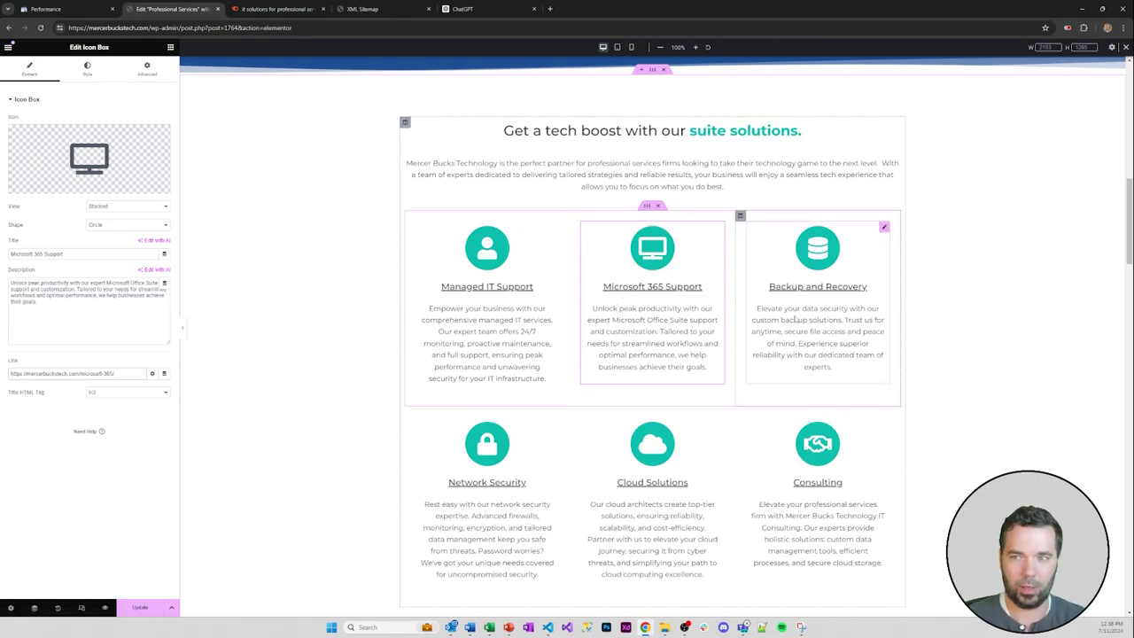
click(795, 308)
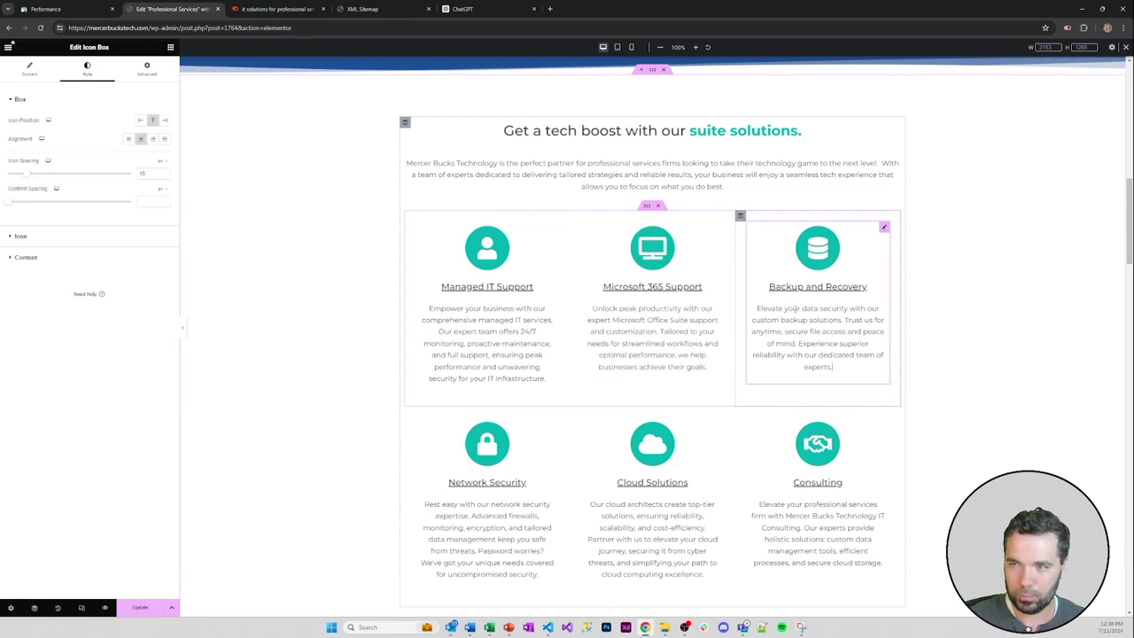
click(20, 236)
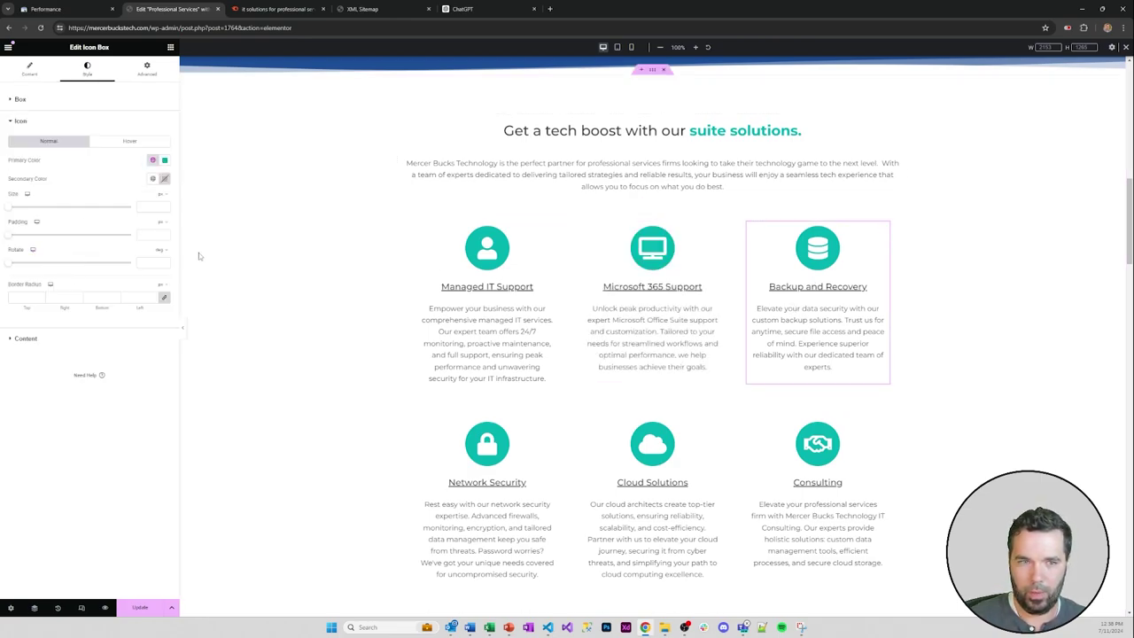
click(29, 69)
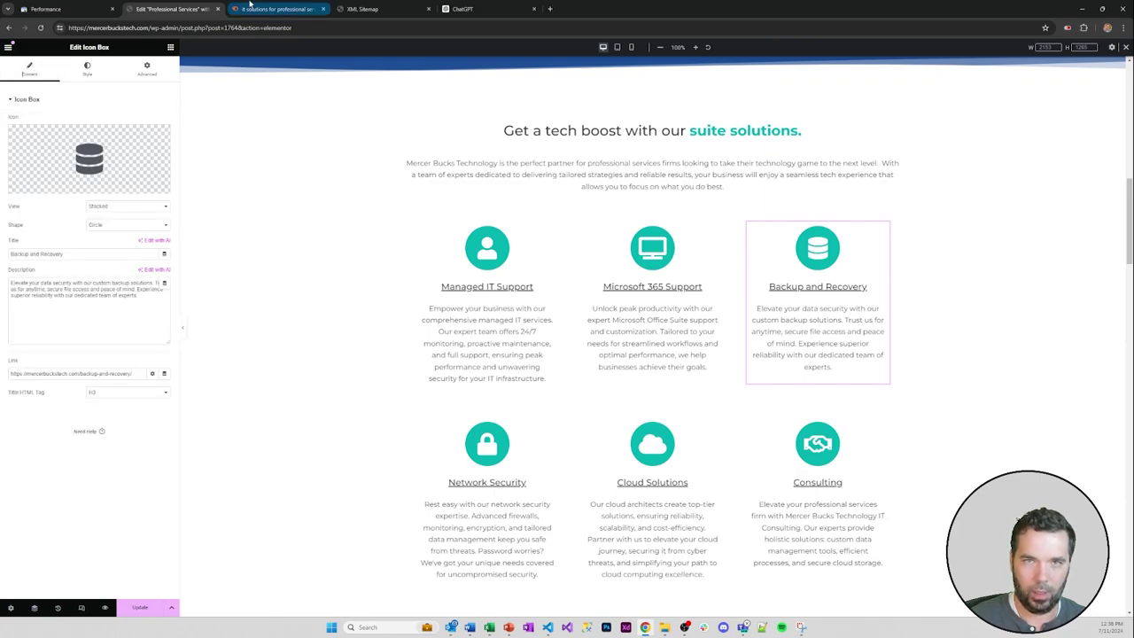
click(424, 8)
click(8, 27)
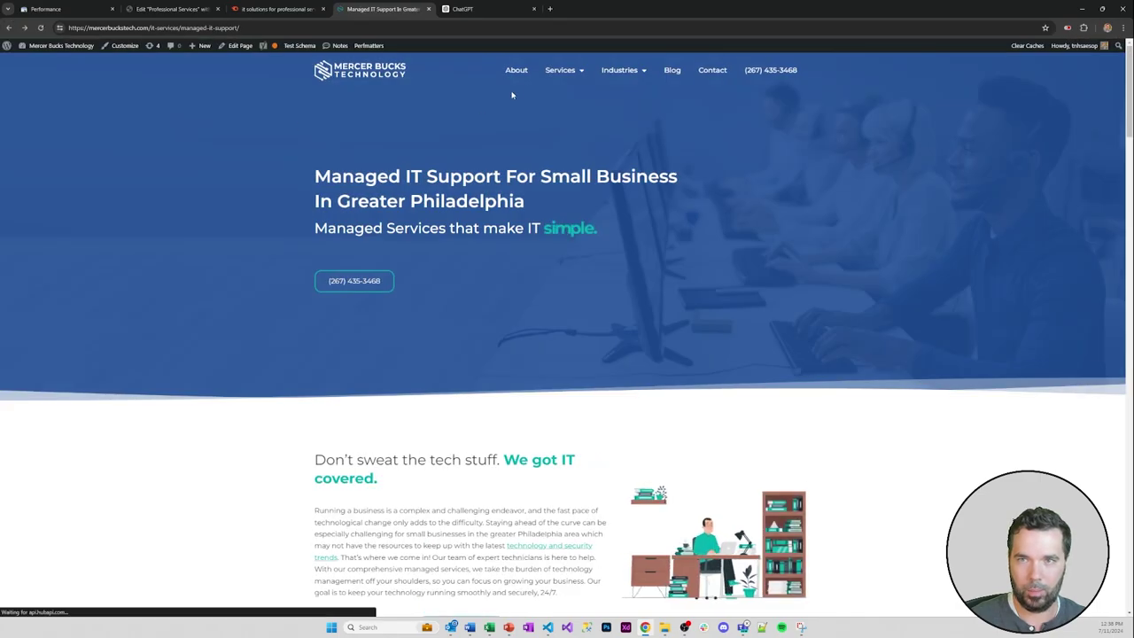
mouse_move(560, 71)
click(585, 131)
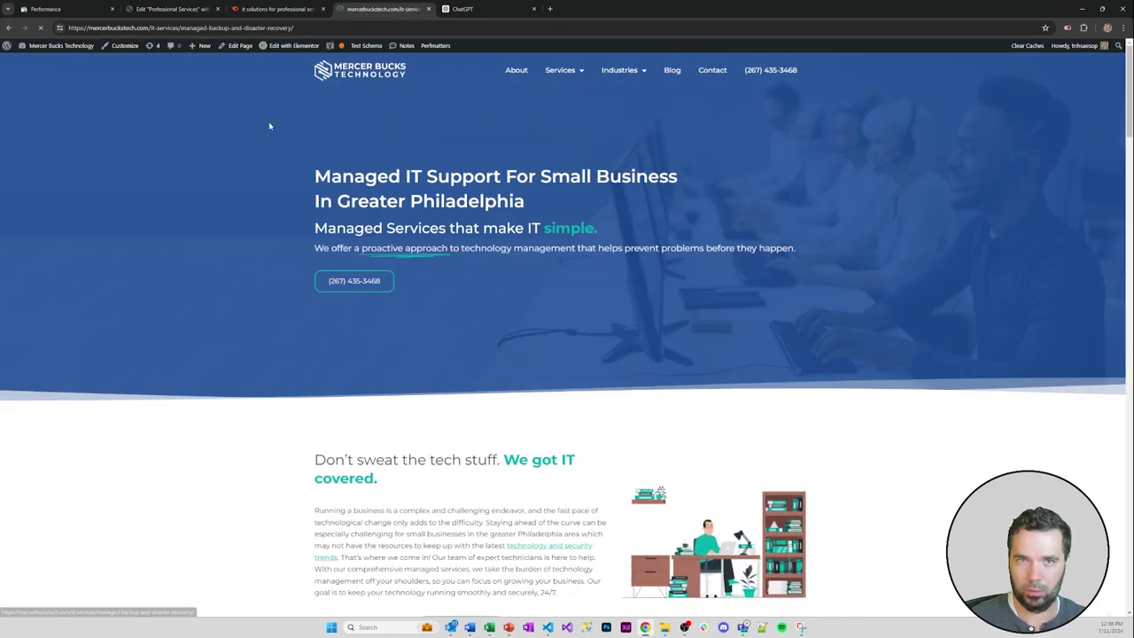
click(263, 28)
click(168, 9)
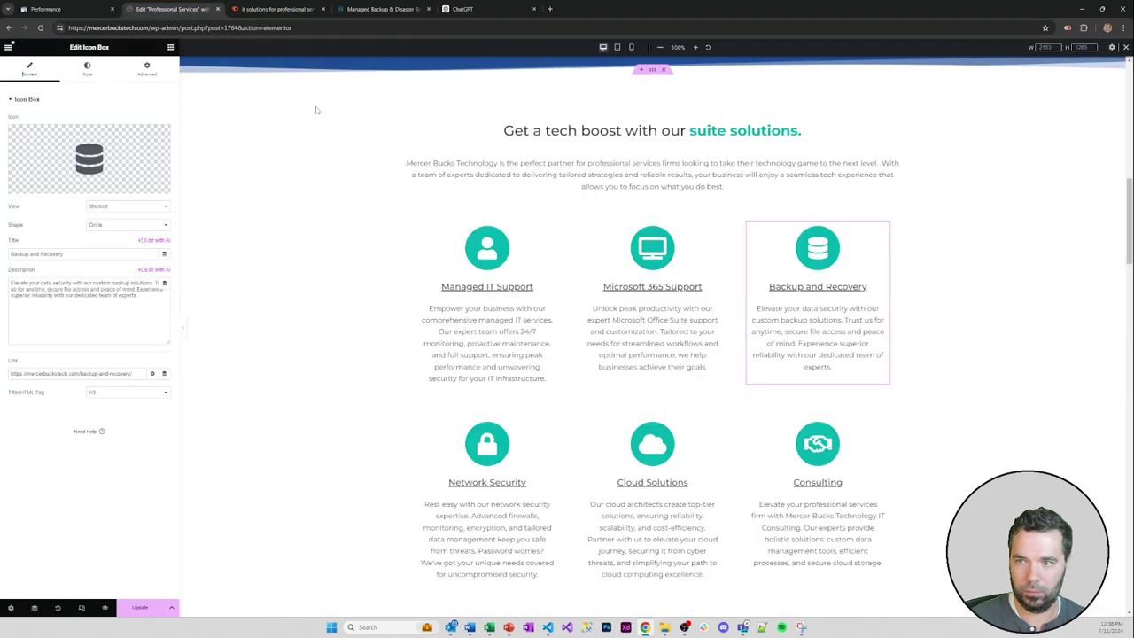
click(123, 374)
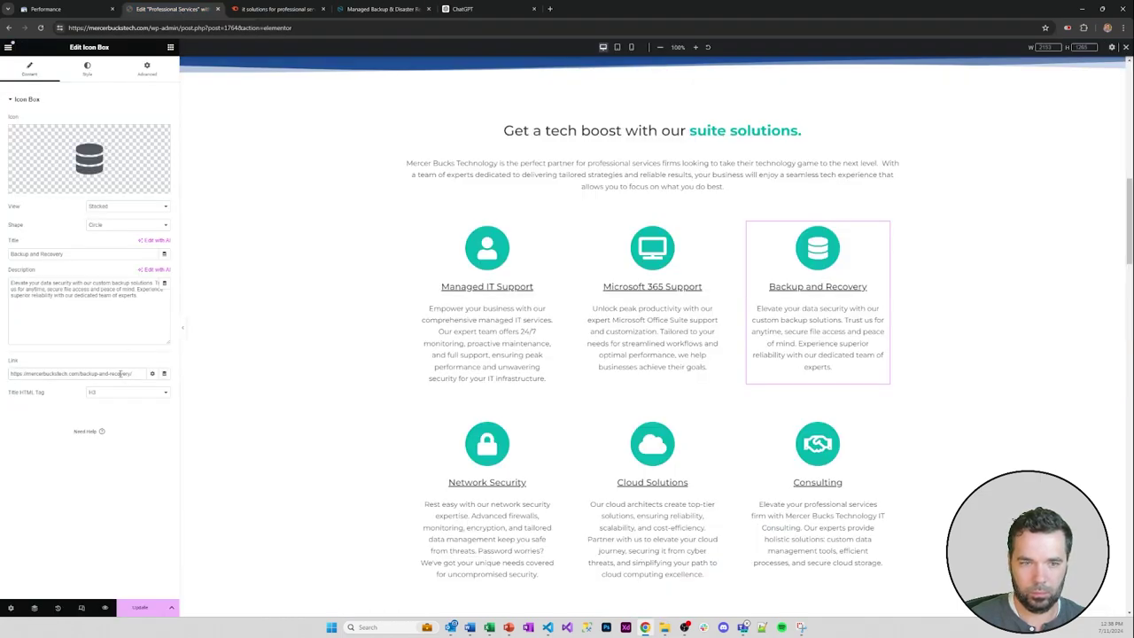
key(ctrl+a)
key(ctrl+v)
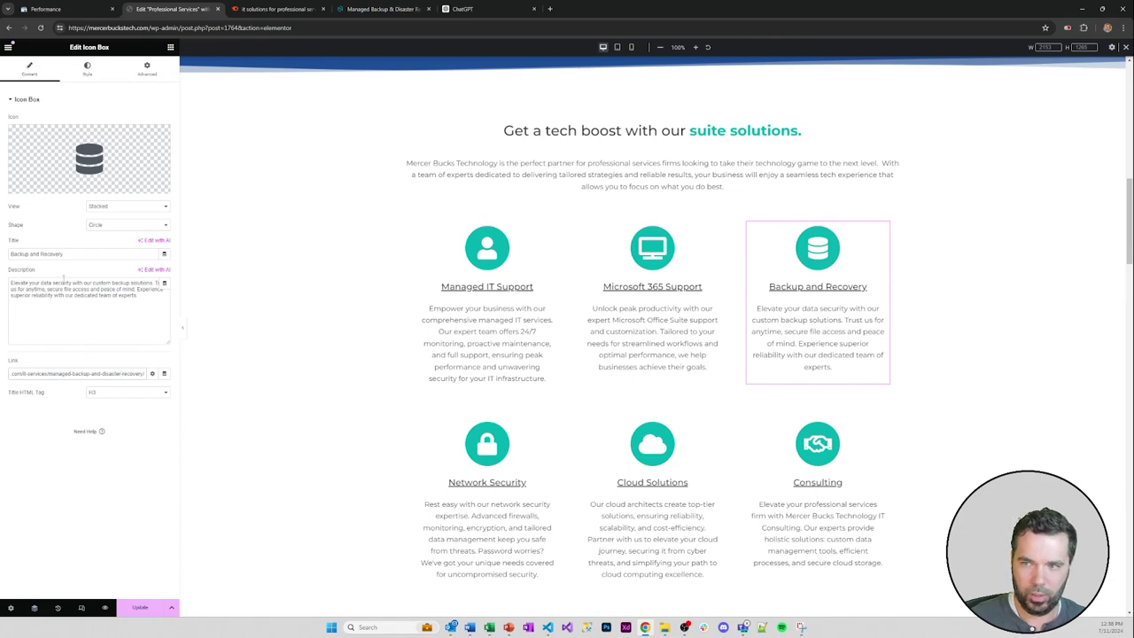
- Change the title of the Backup and Recovery icon box to "Managed Data Backups"
click(14, 254)
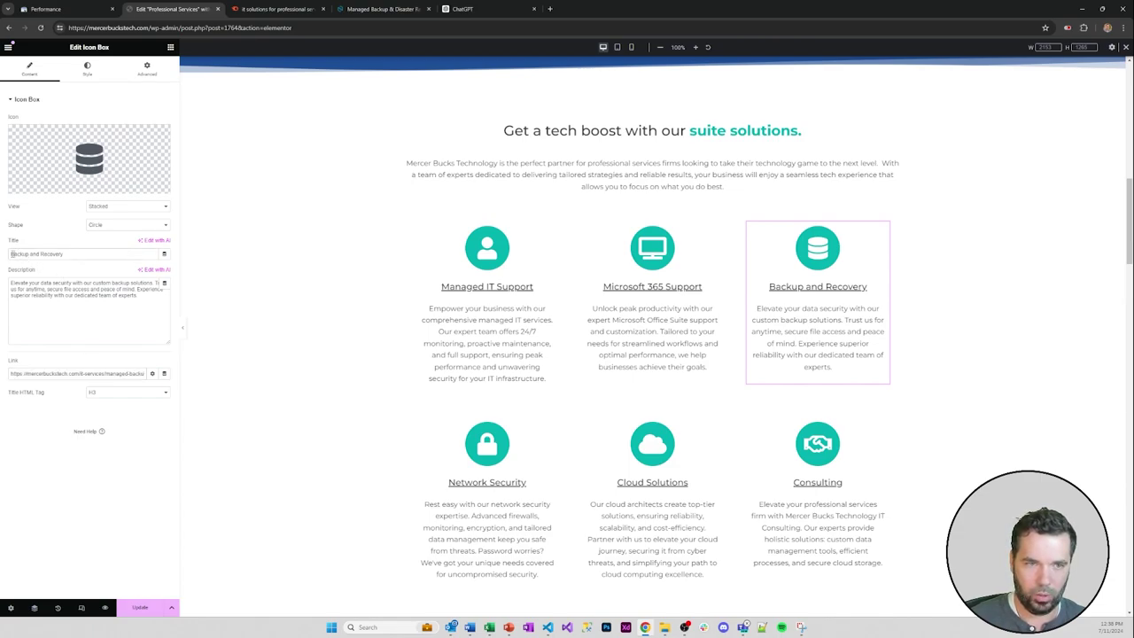
text(Data)
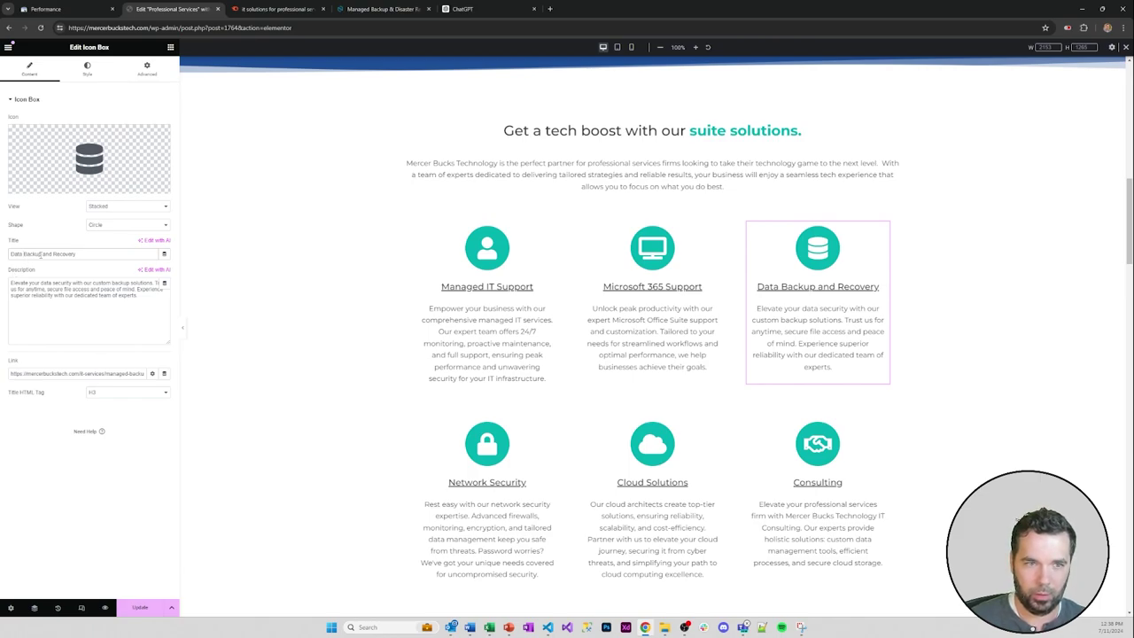
drag(42, 254, 98, 257)
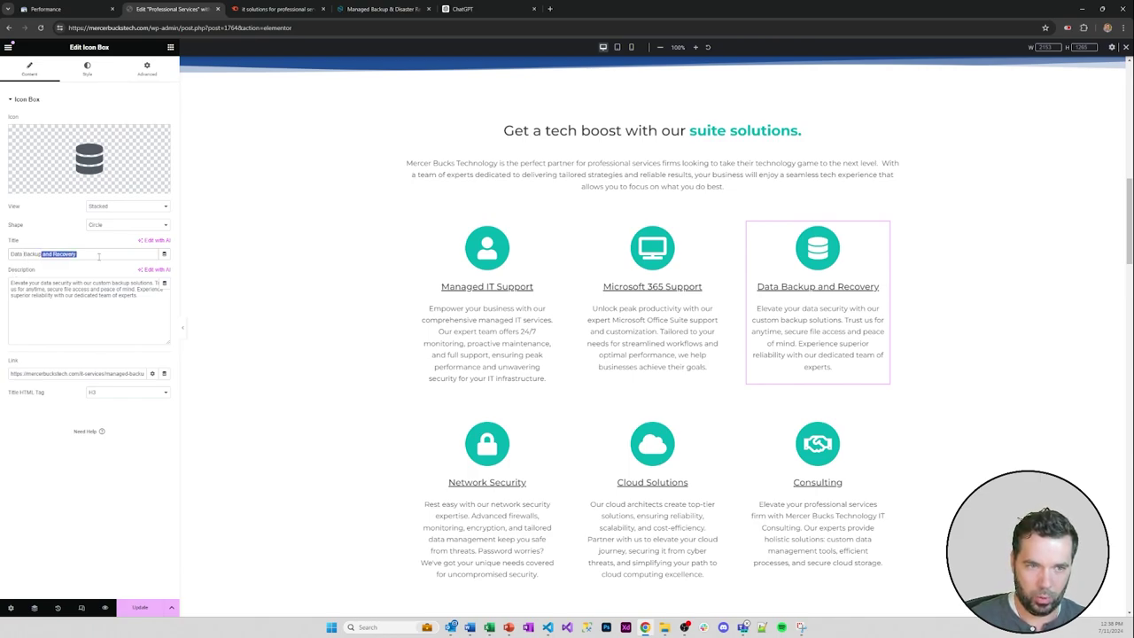
key(BackSpace)
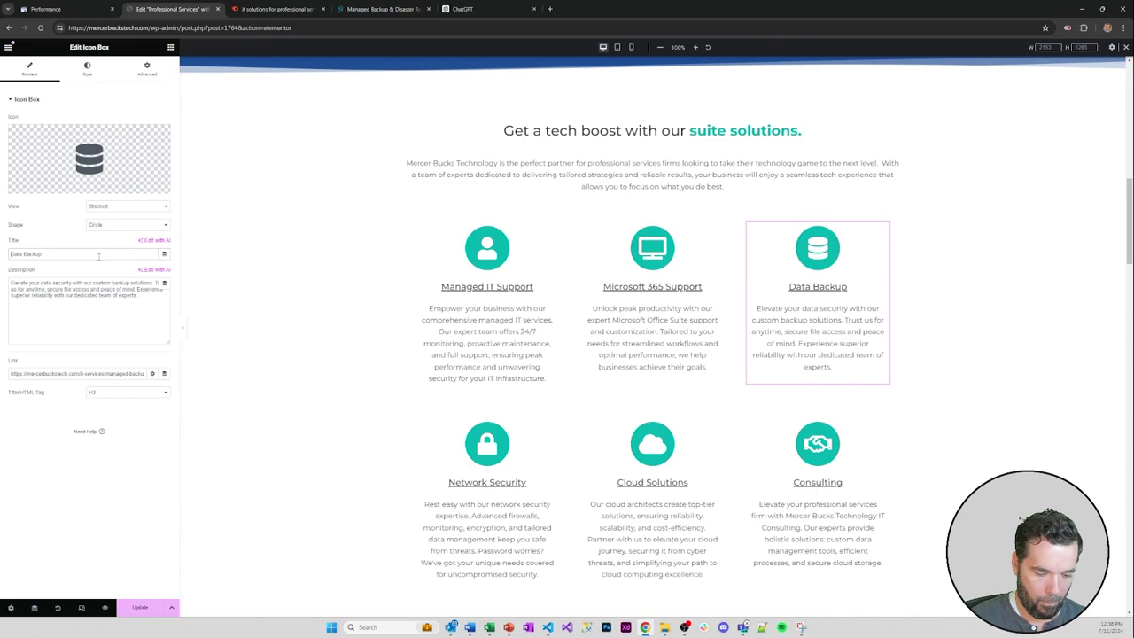
text(Managed)
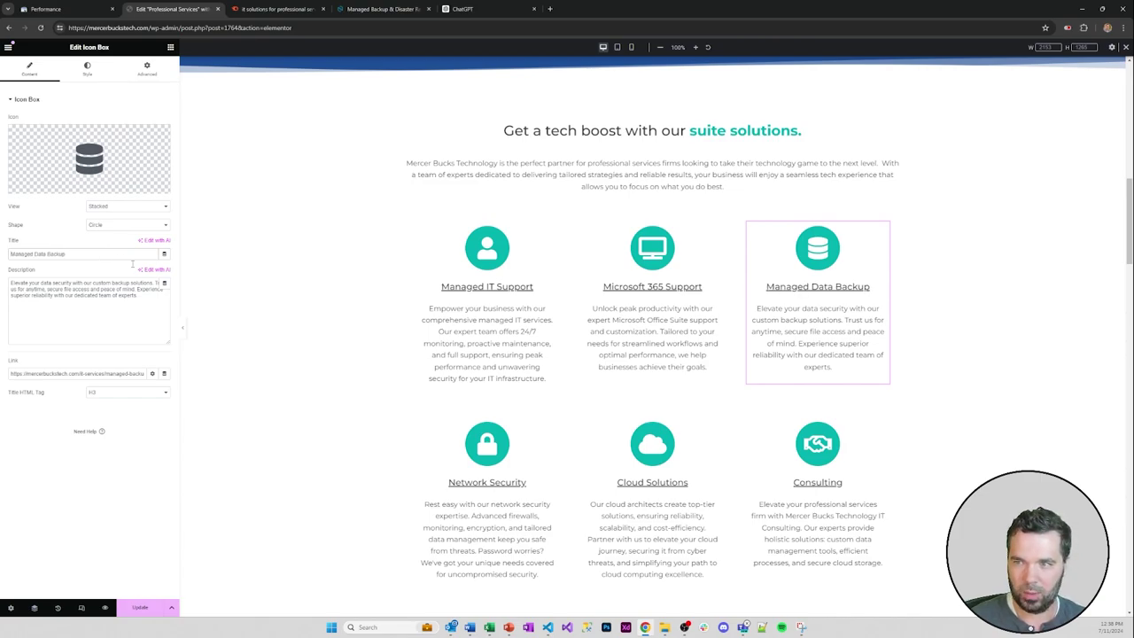
click(76, 253)
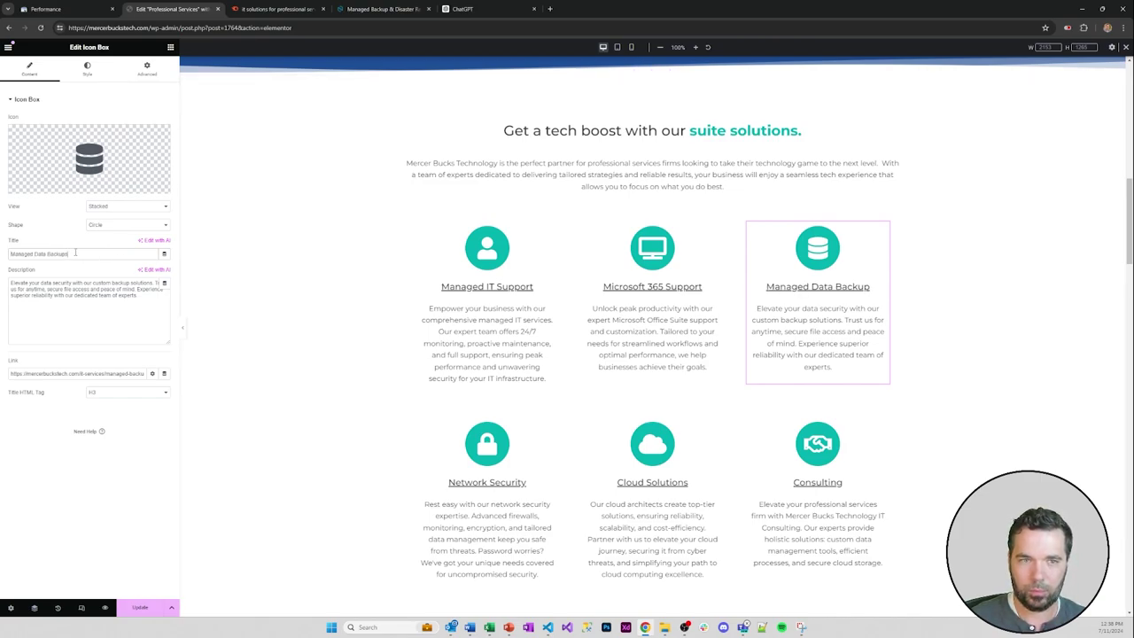
text(s)
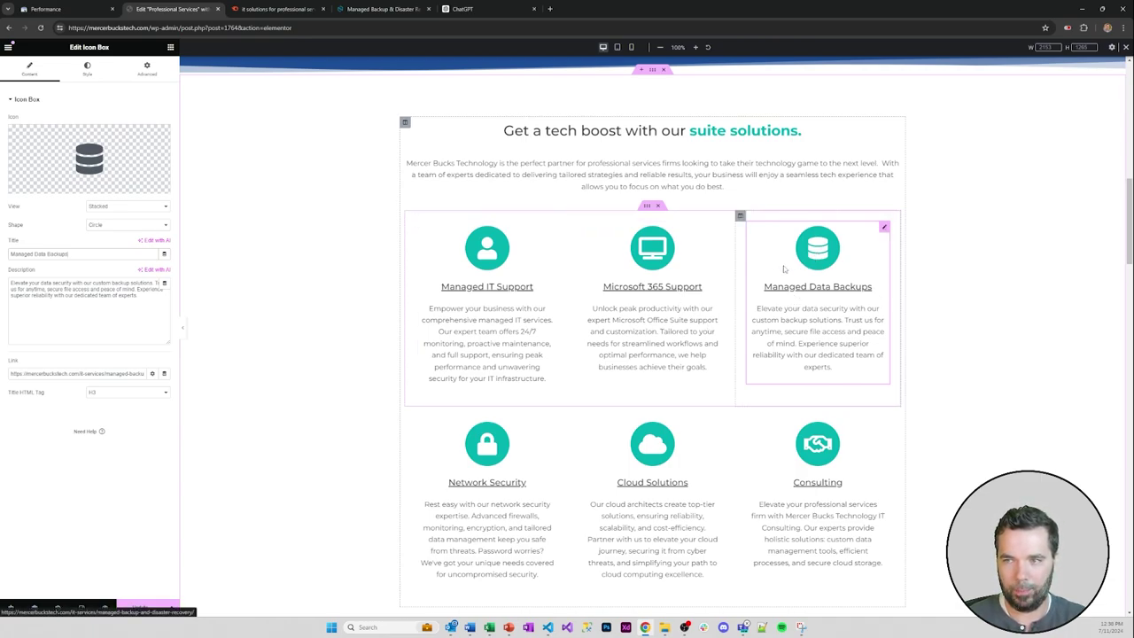
- Change the title of the Network Security icon box to "Managed Cyber Security"
scroll(559, 352, down, 1)
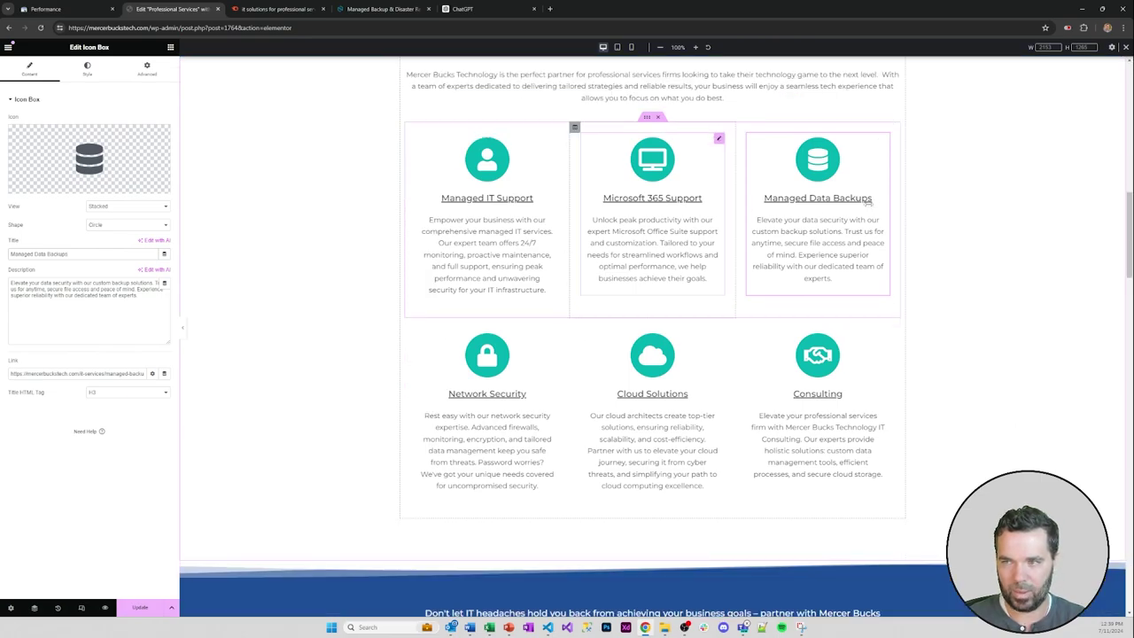
click(521, 415)
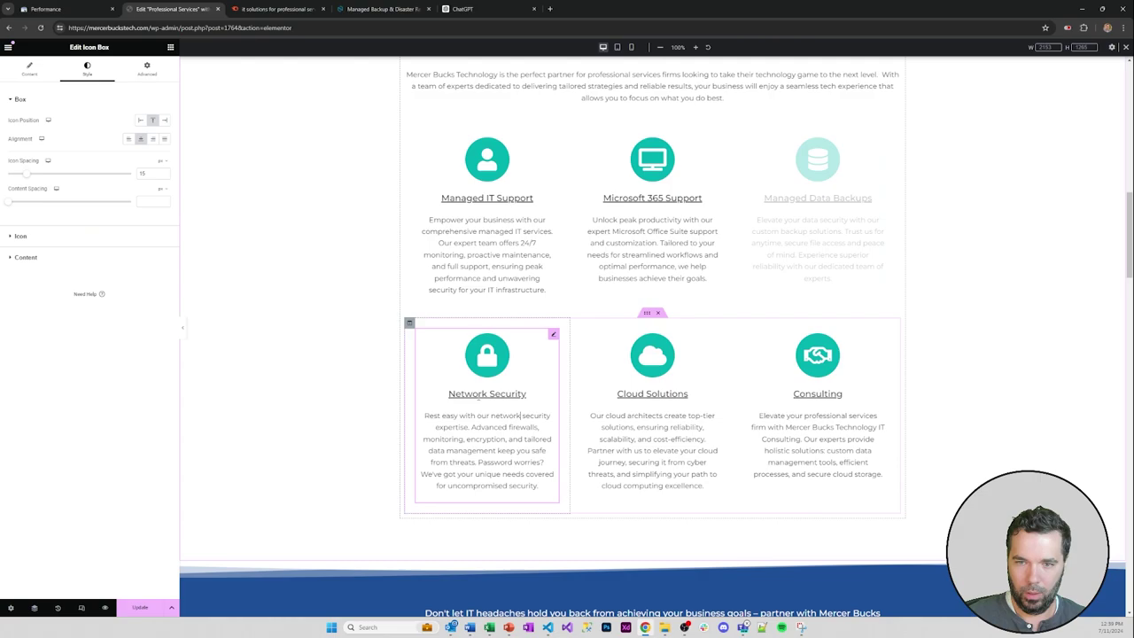
click(30, 74)
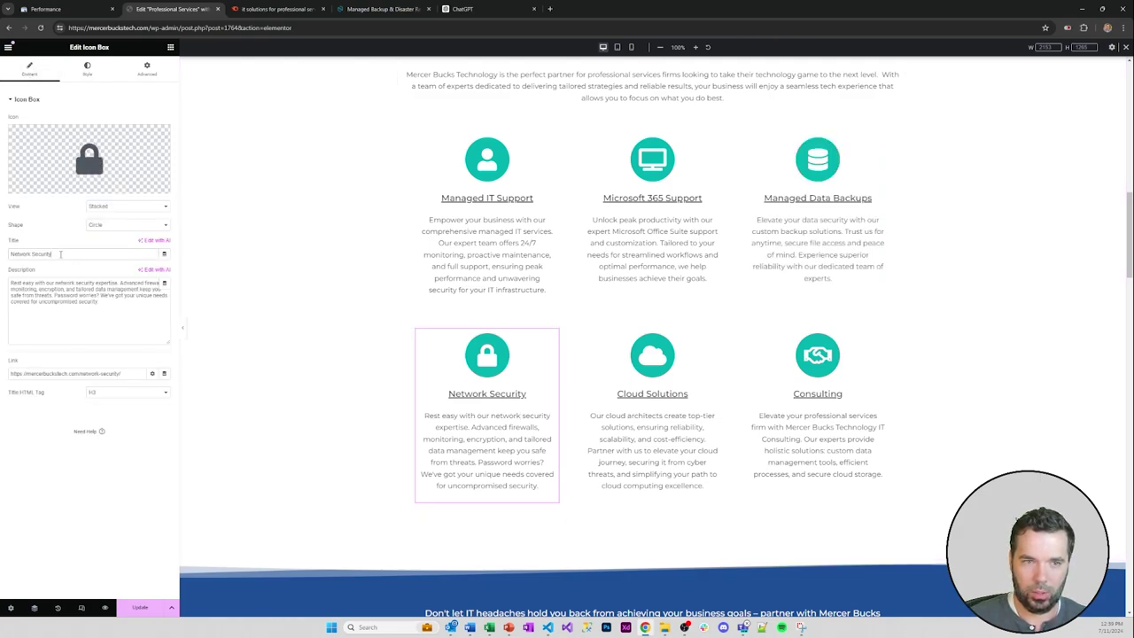
key(ctrl+a)
text(Manag)
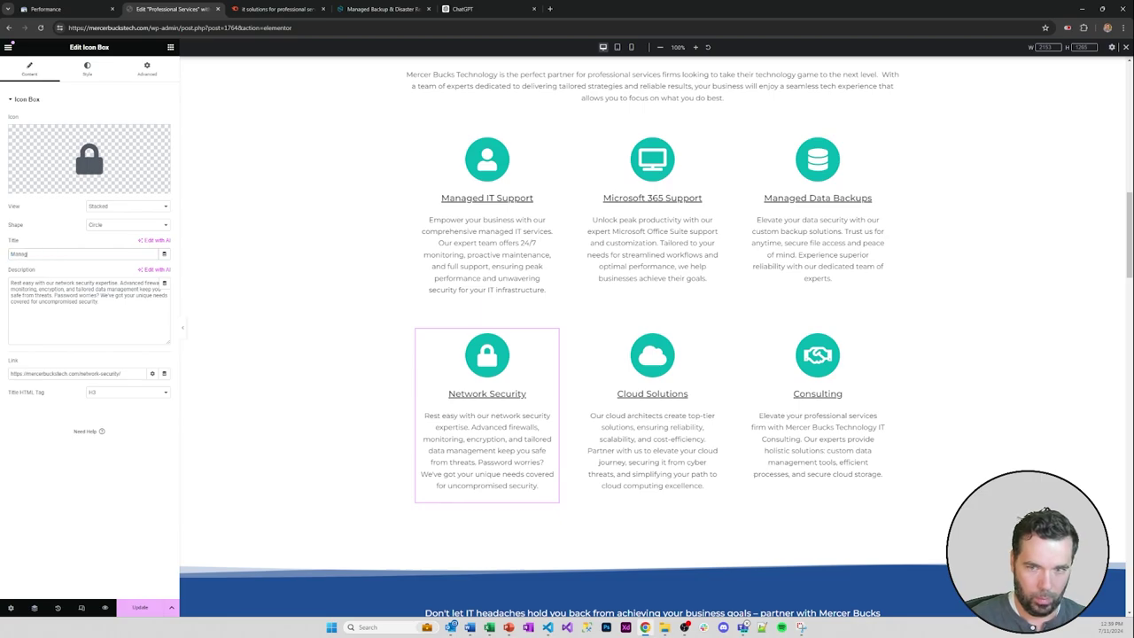
text(ed Cyber)
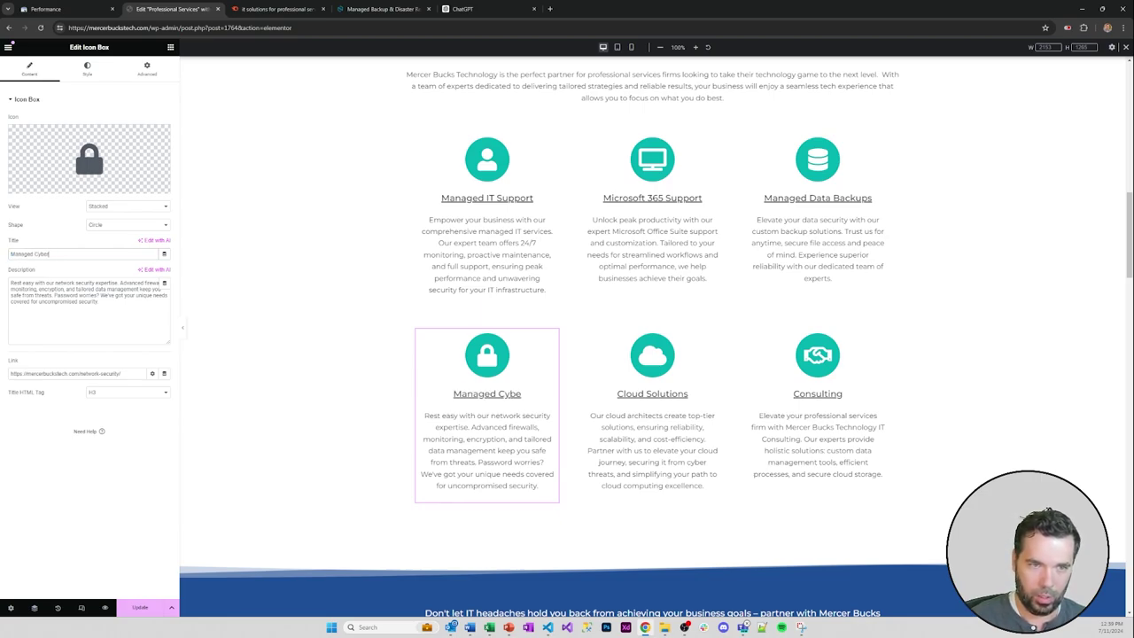
text( Sec)
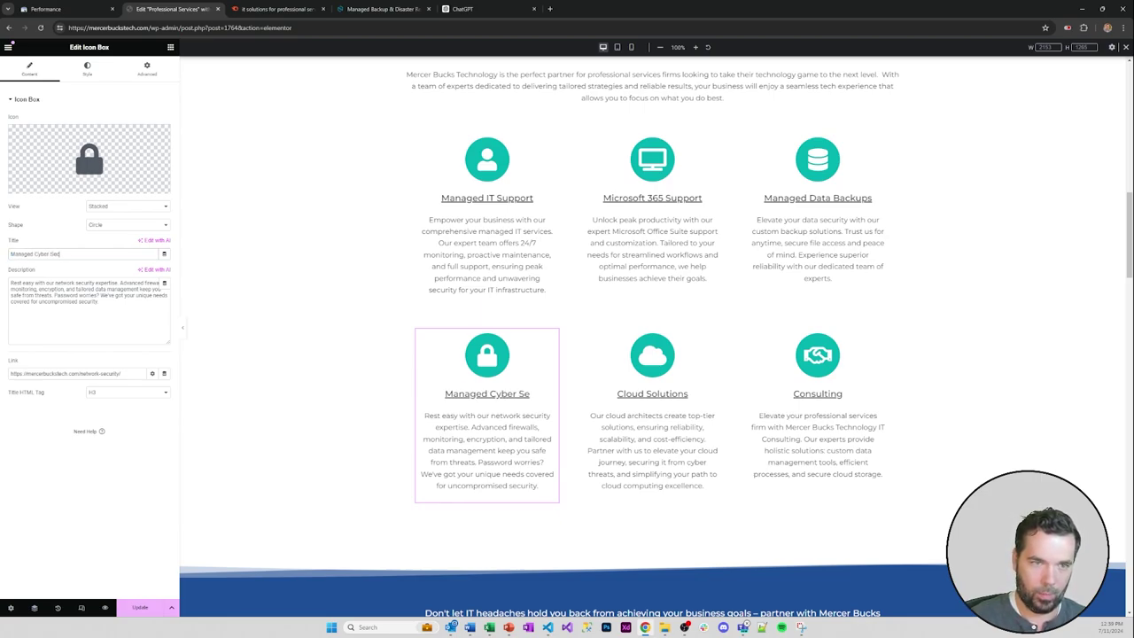
text(urity)
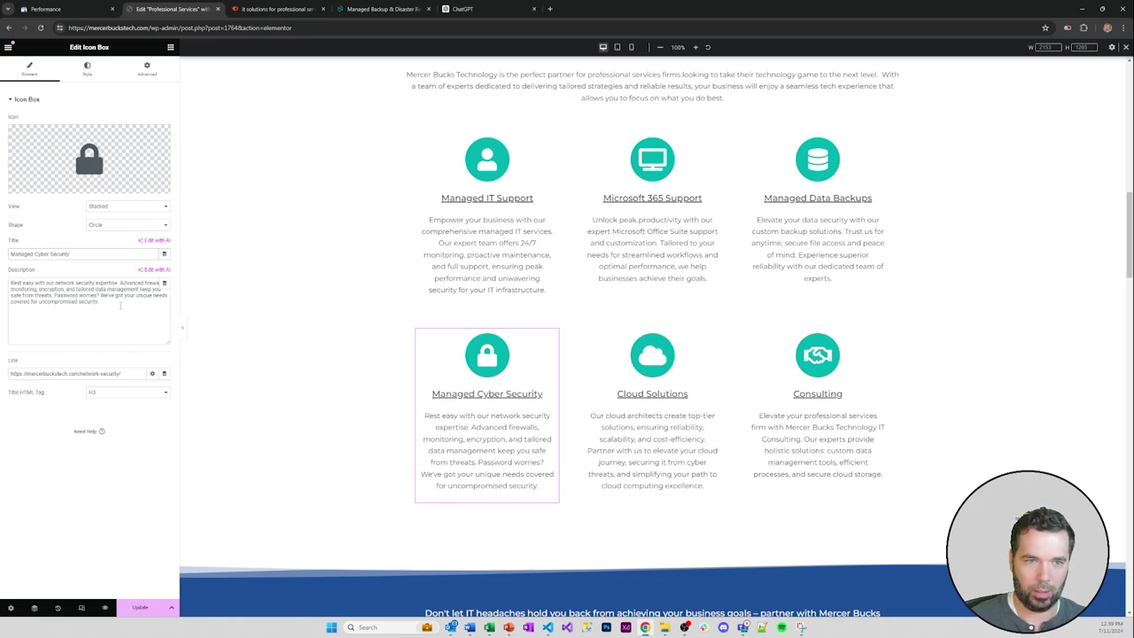
click(121, 306)
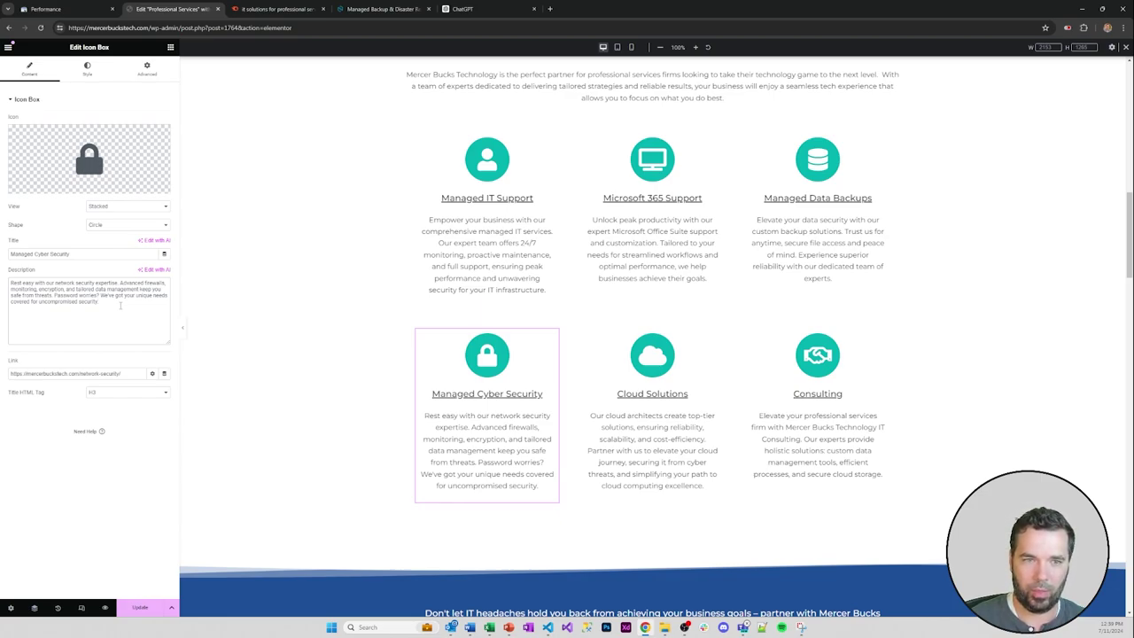
click(382, 9)
mouse_move(562, 70)
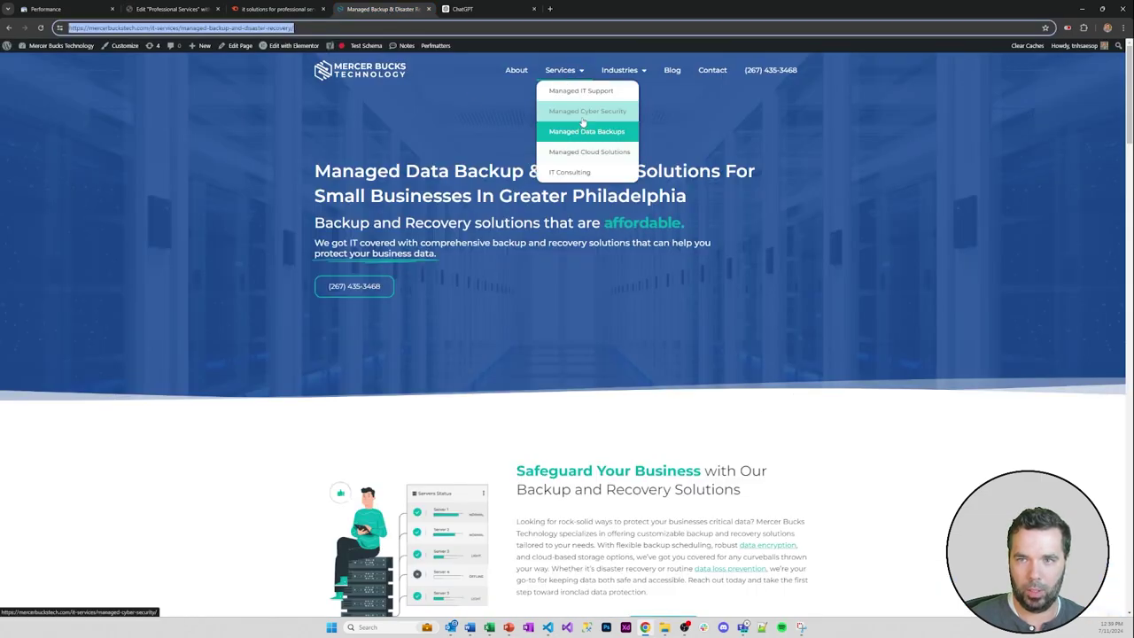
click(581, 111)
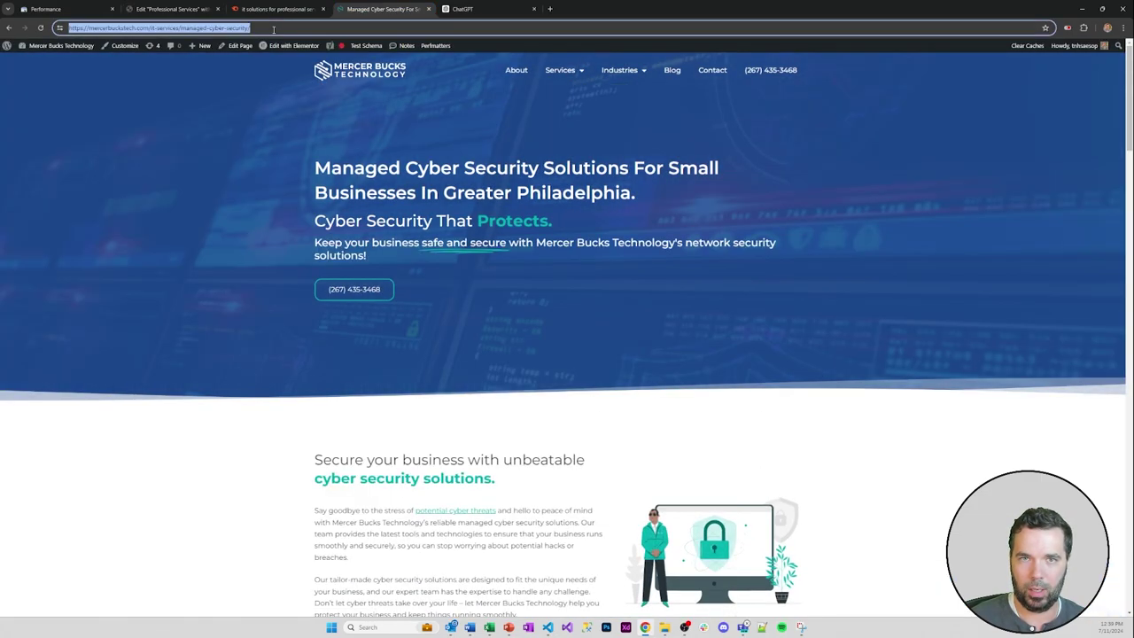
click(190, 9)
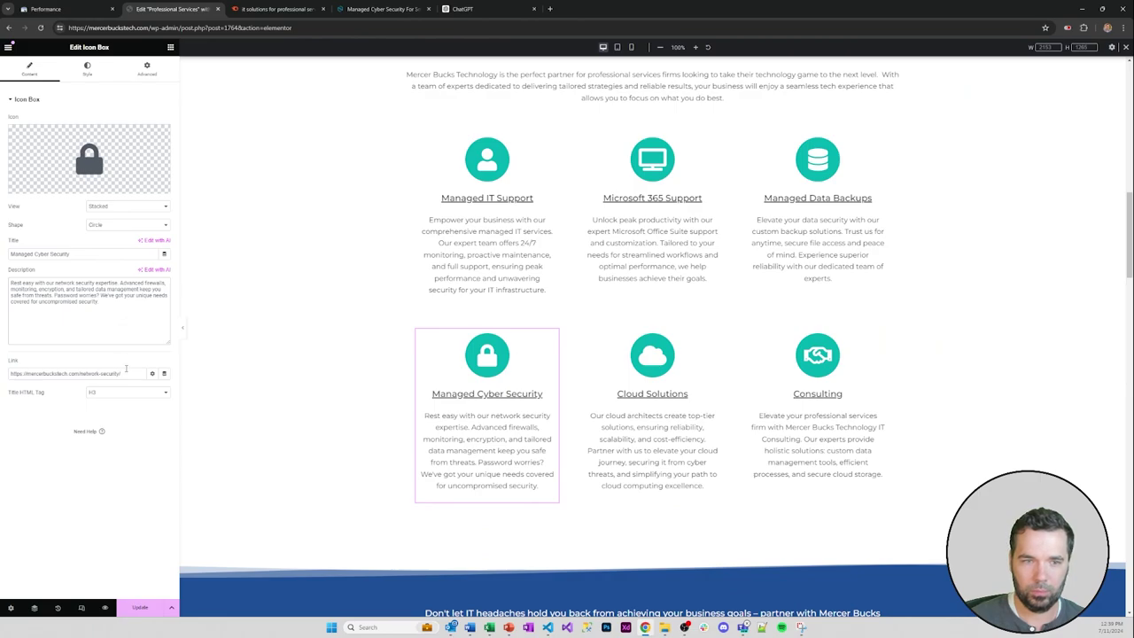
triple_click(115, 373)
text(https://mercerbuckstech.com/it-services/managed-cyber-security/)
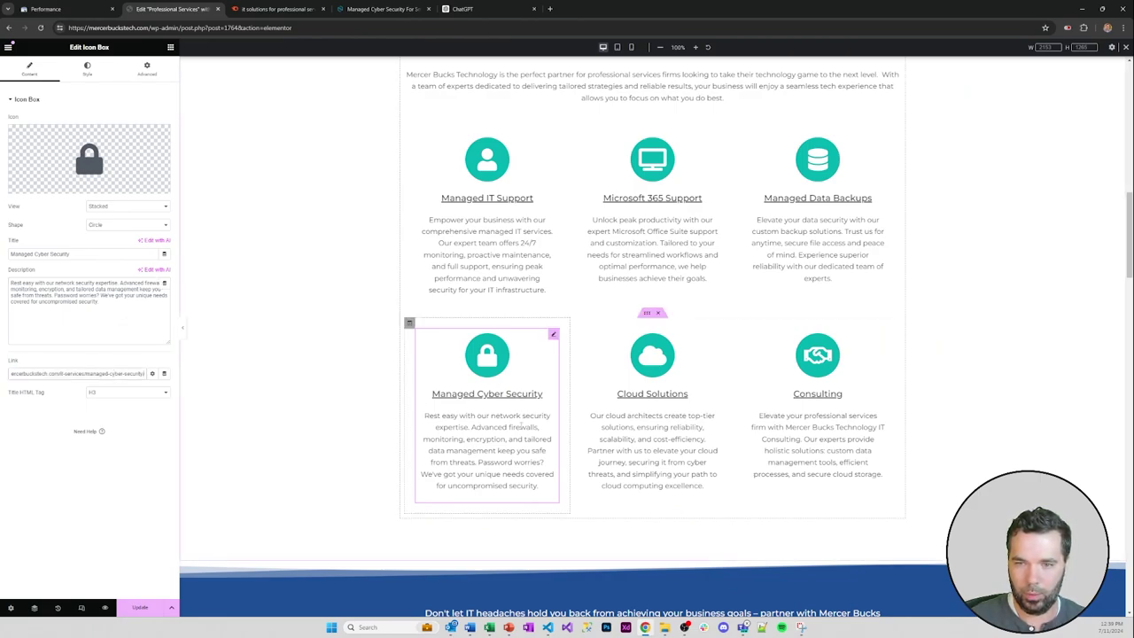
- Change the title of the Cloud Solutions icon box to "Managed Cloud Solutions"
click(656, 429)
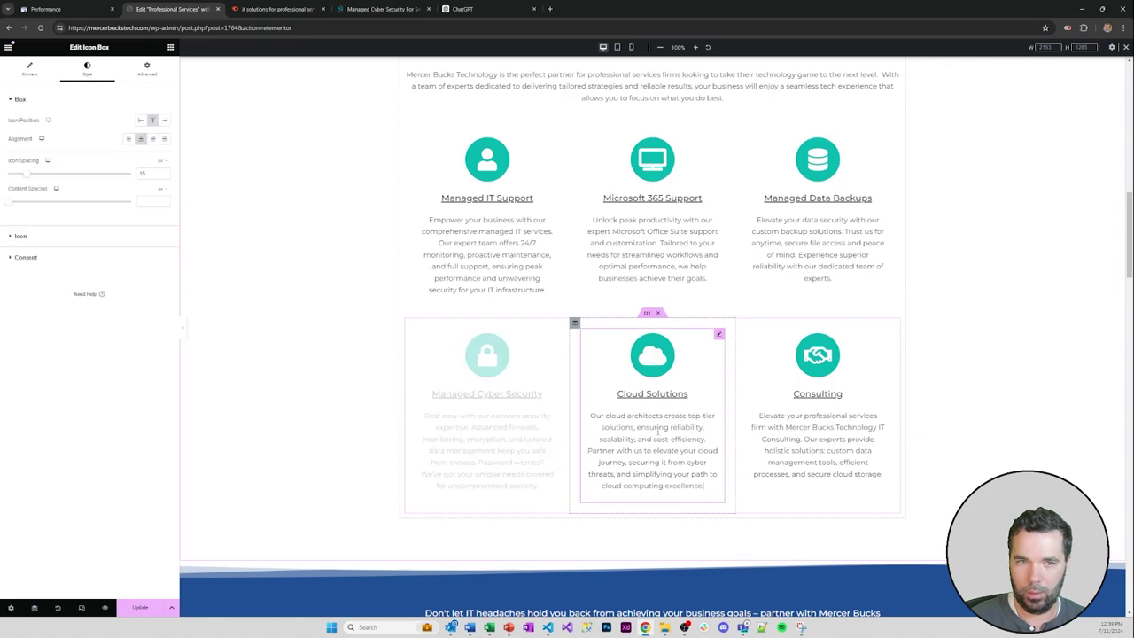
click(31, 71)
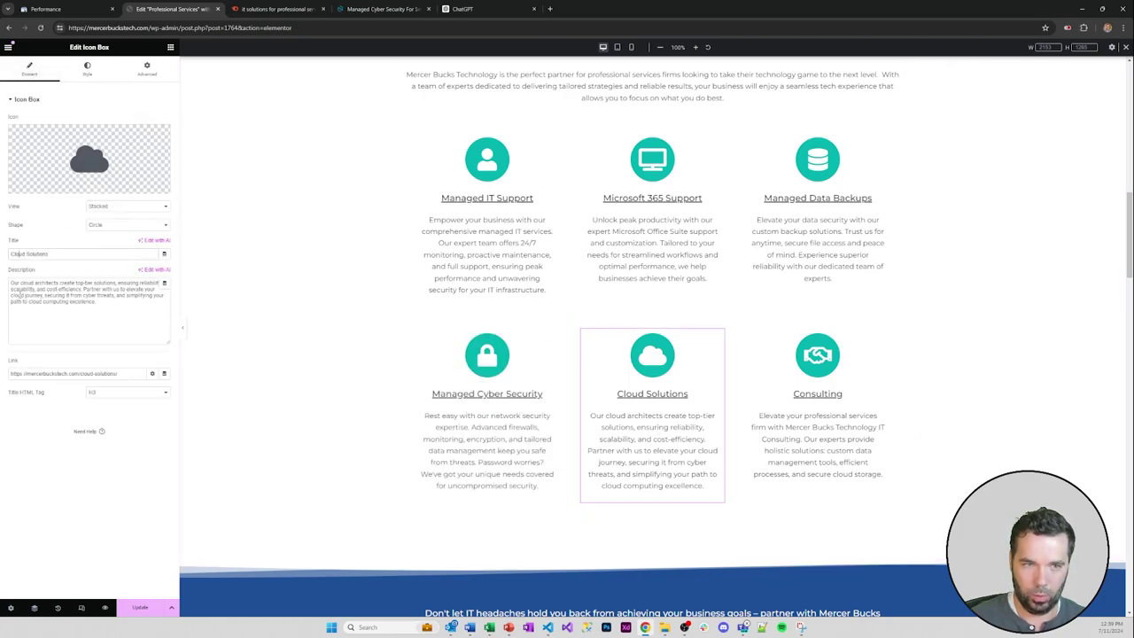
text(M)
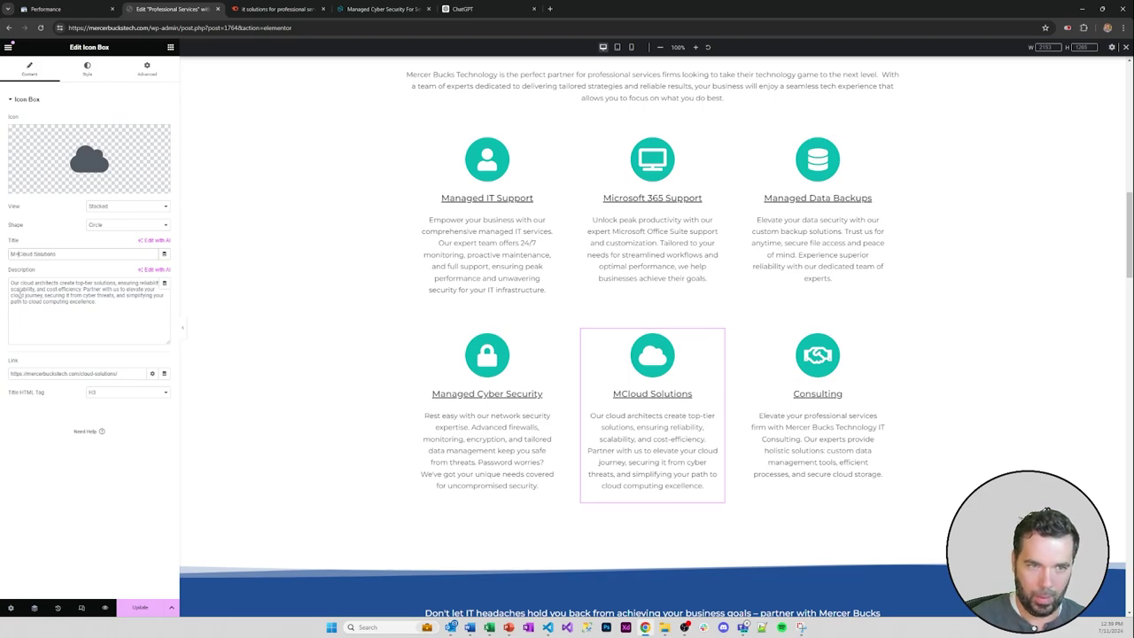
text(anaged)
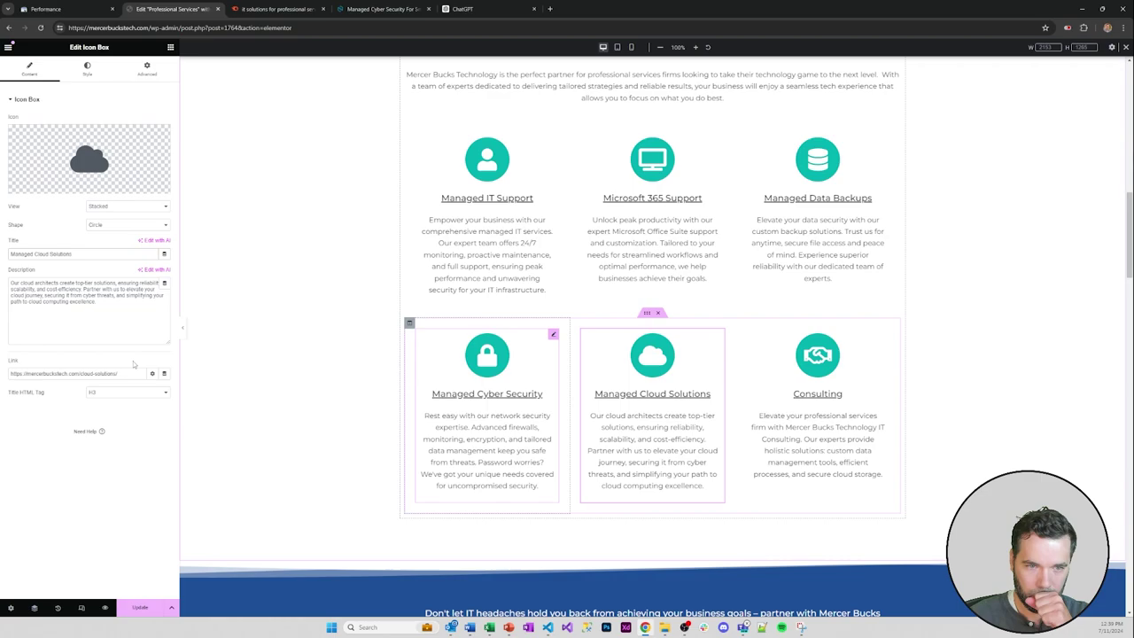
click(377, 10)
mouse_move(560, 70)
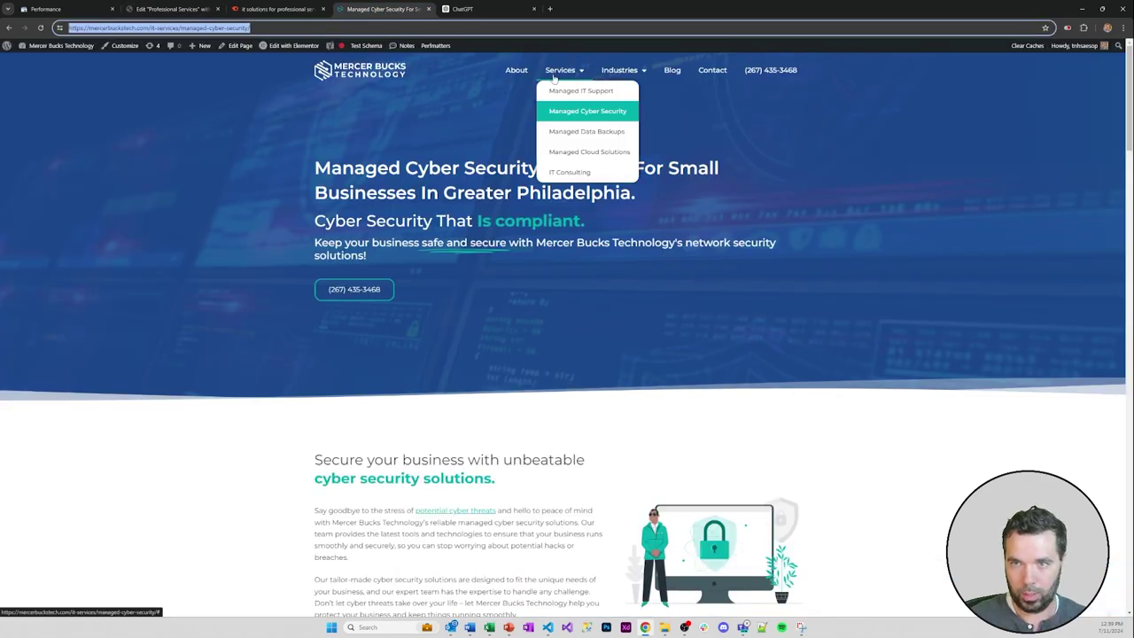
click(576, 154)
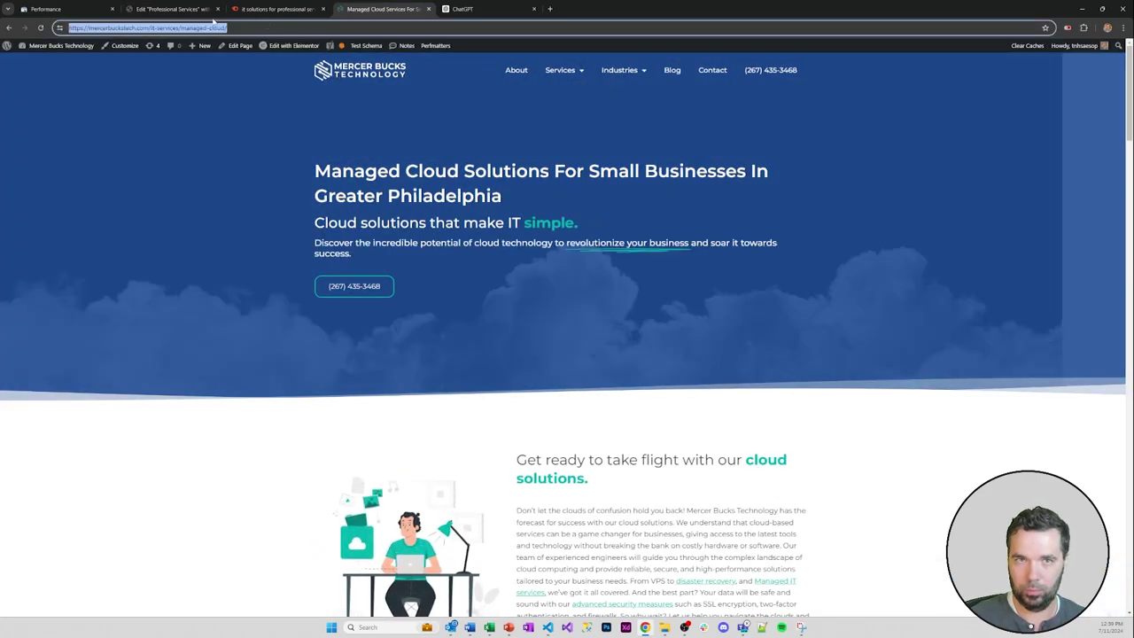
click(211, 11)
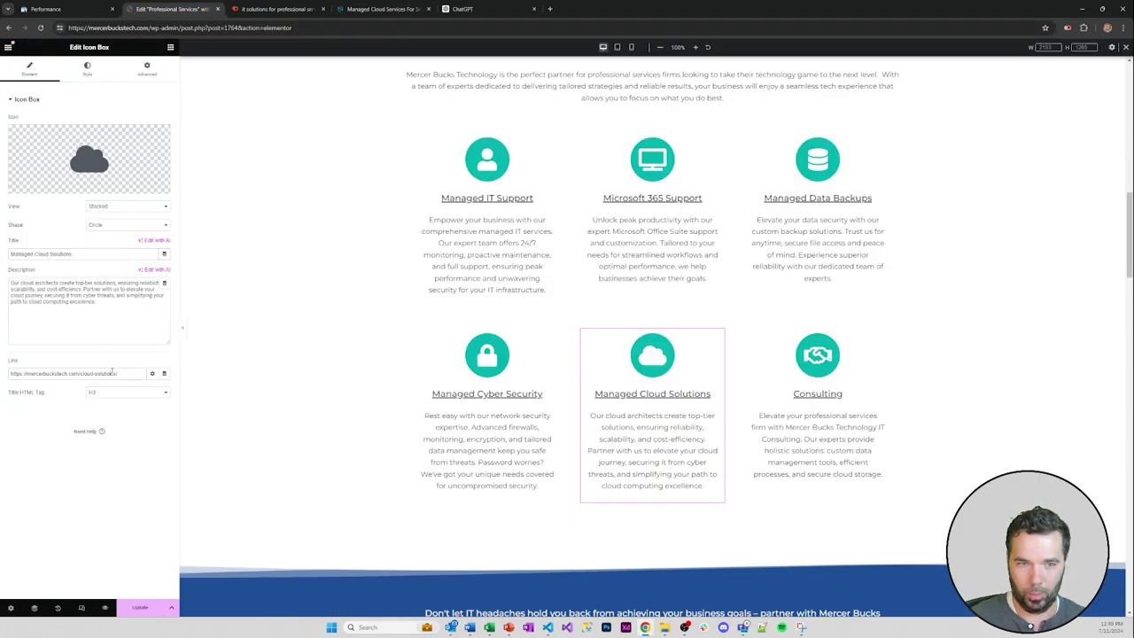
key(ctrl+a)
text(https://mercerbuckstech.com/it-services/managed-cloud-solutions/)
key(ctrl+a)
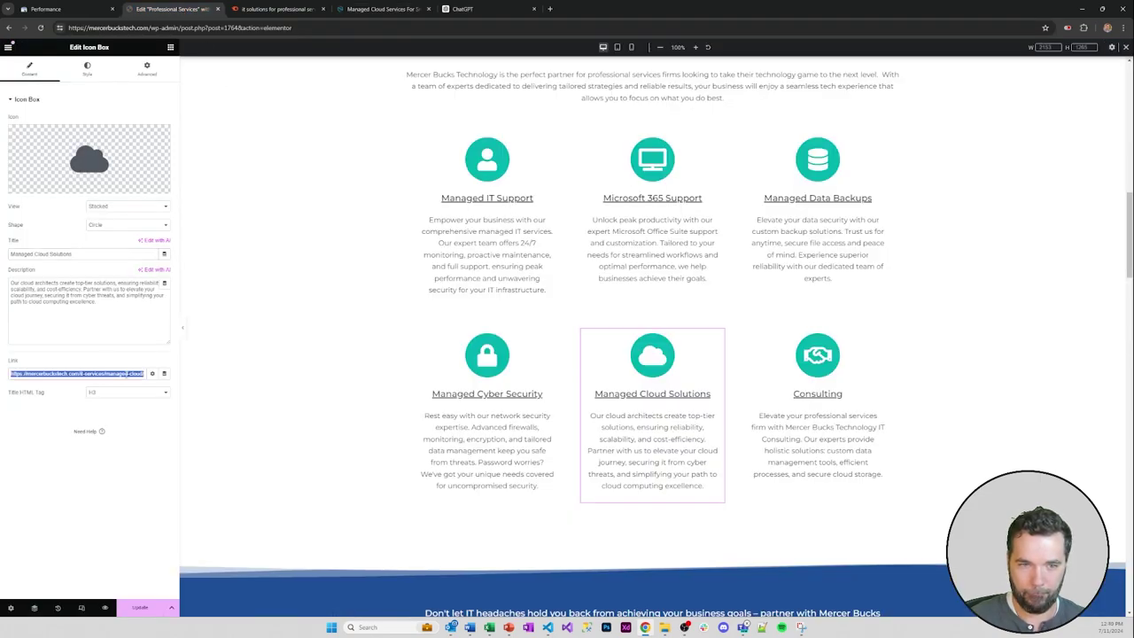
click(126, 373)
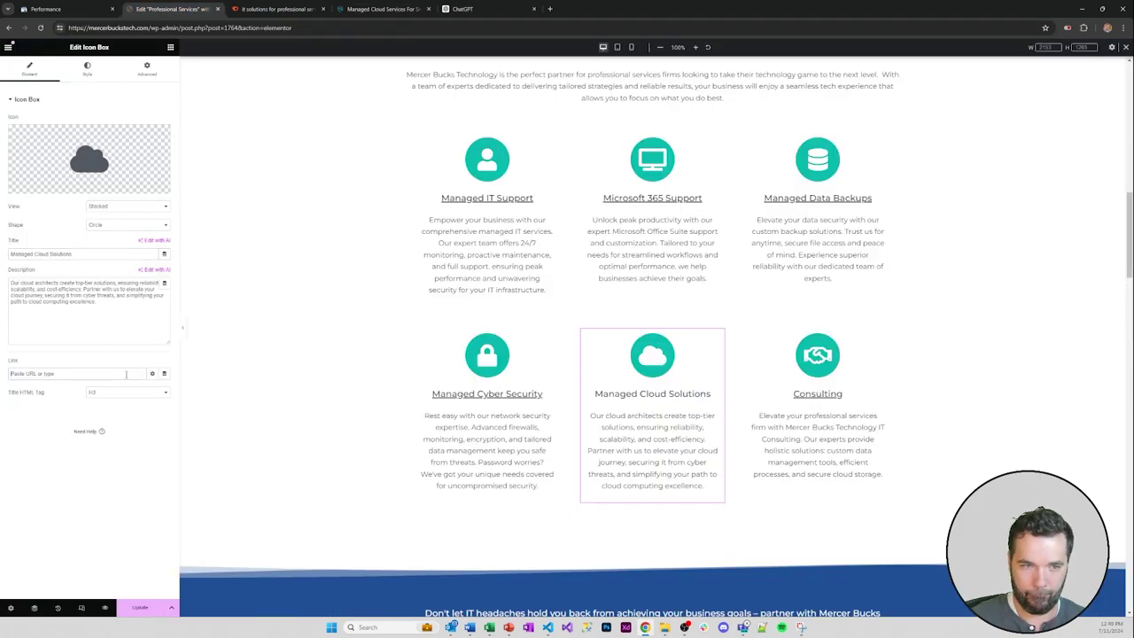
- Change the title of the Consulting icon box to "IT Consulting"
click(791, 414)
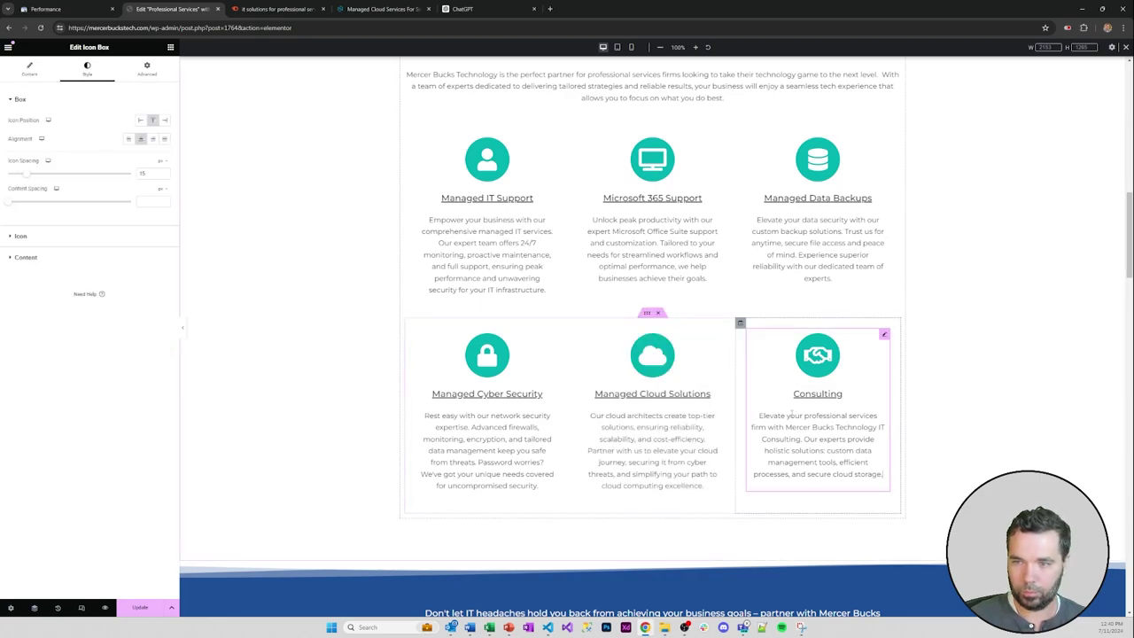
click(29, 68)
click(47, 253)
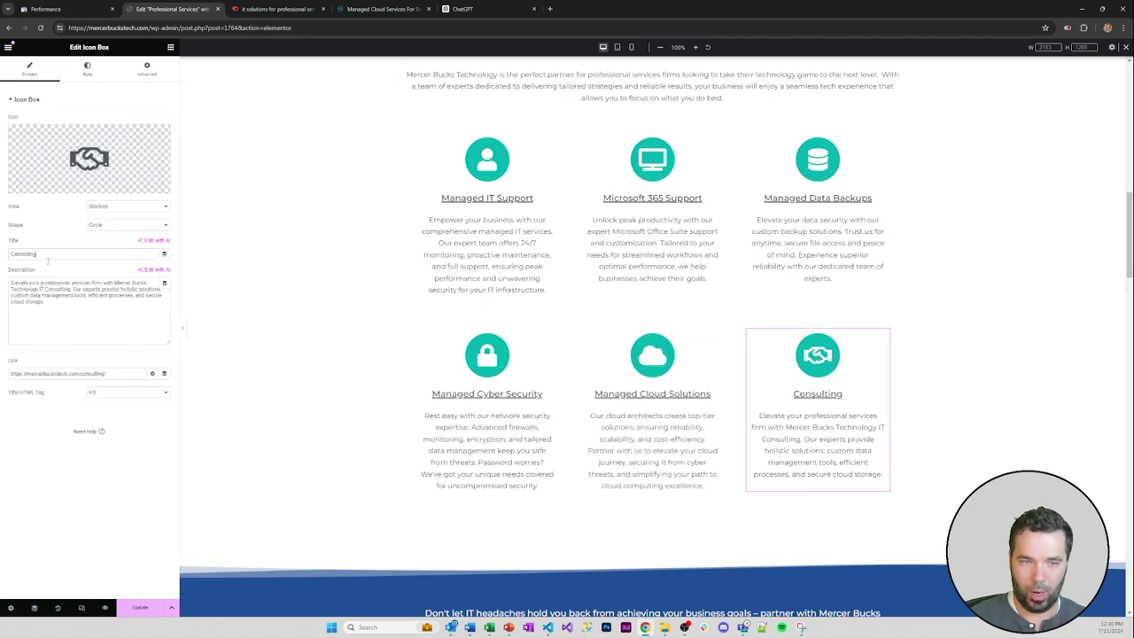
text(IT)
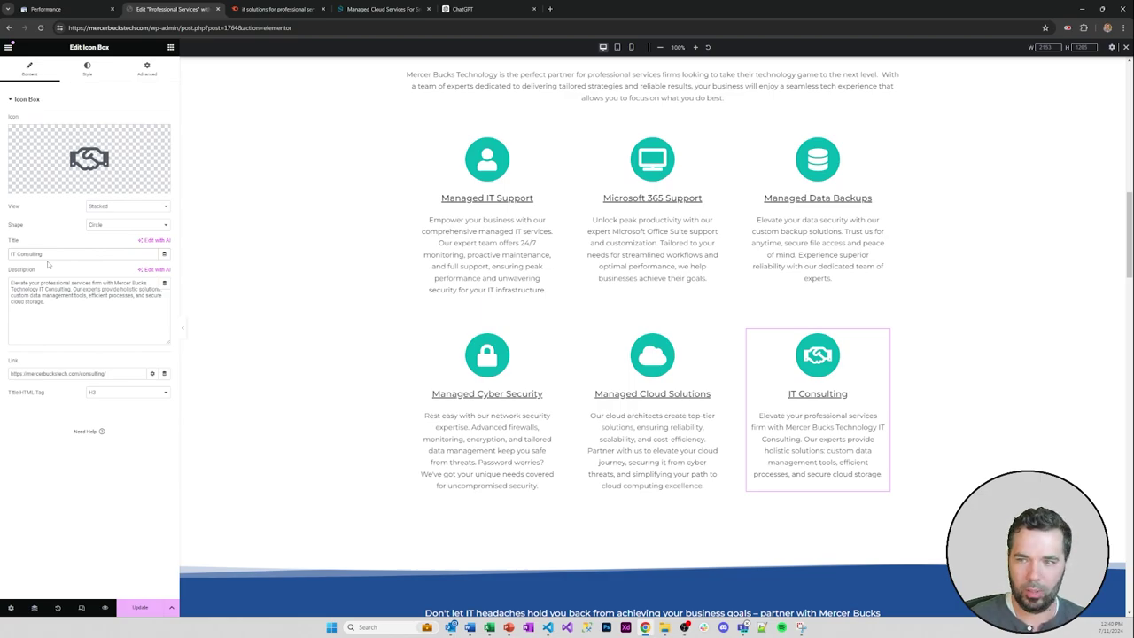
click(386, 11)
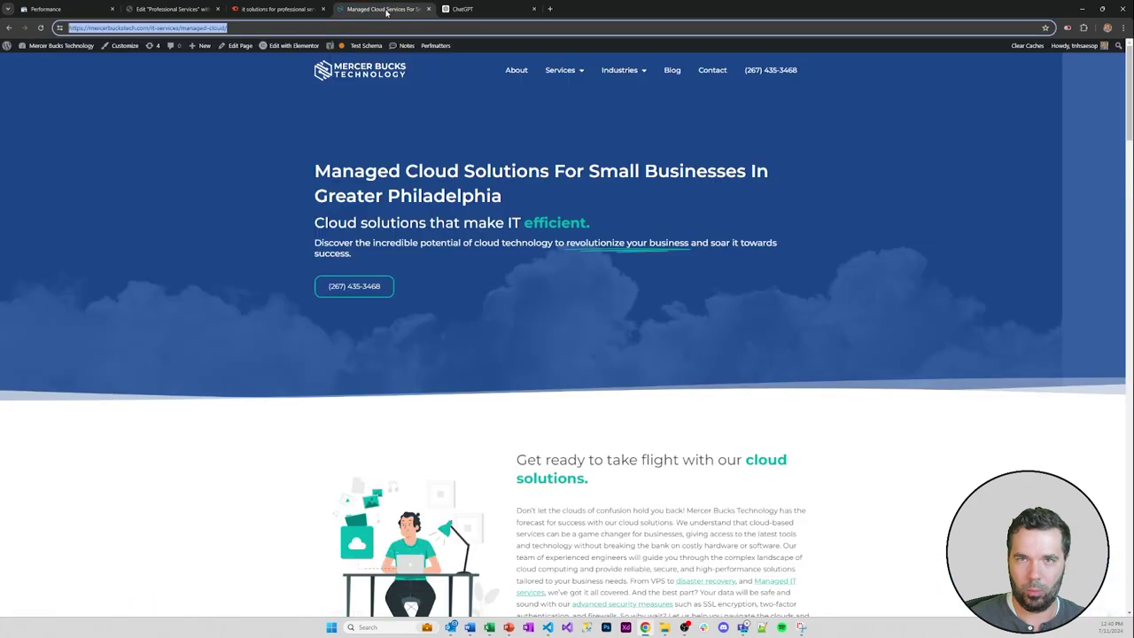
click(582, 150)
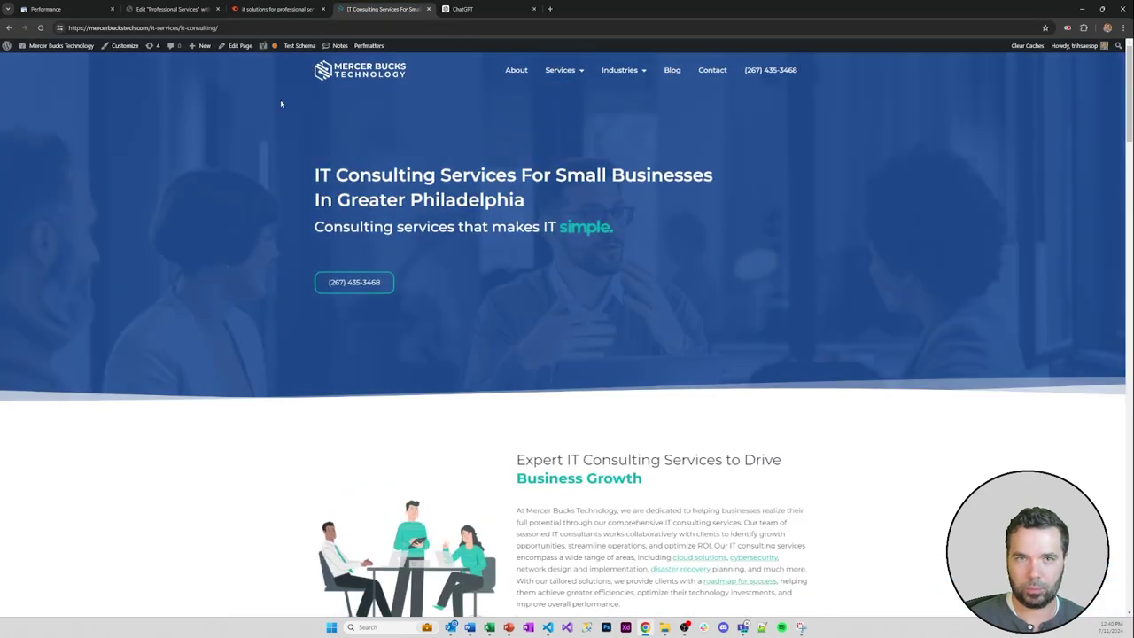
click(252, 27)
key(ctrl+c)
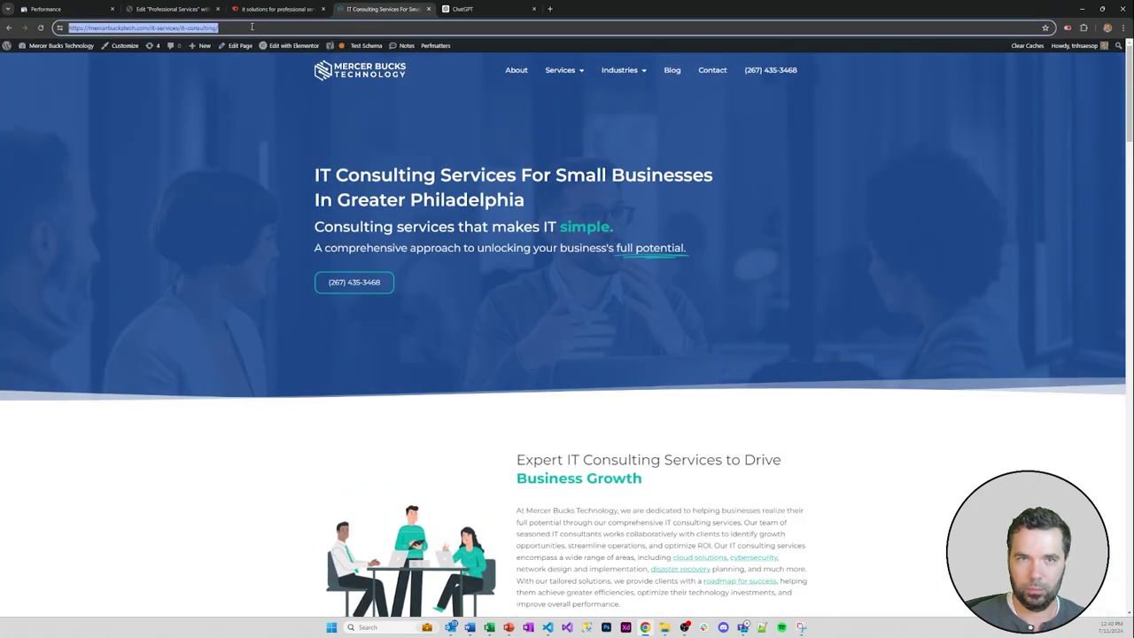
click(190, 10)
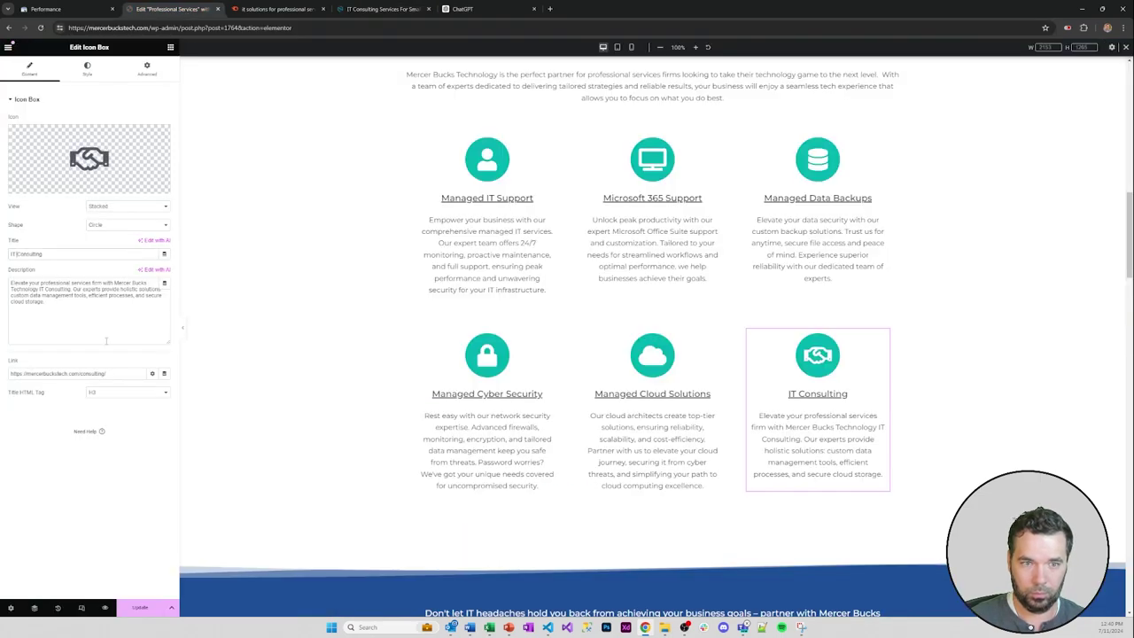
key(ctrl+a)
key(ctrl+v)
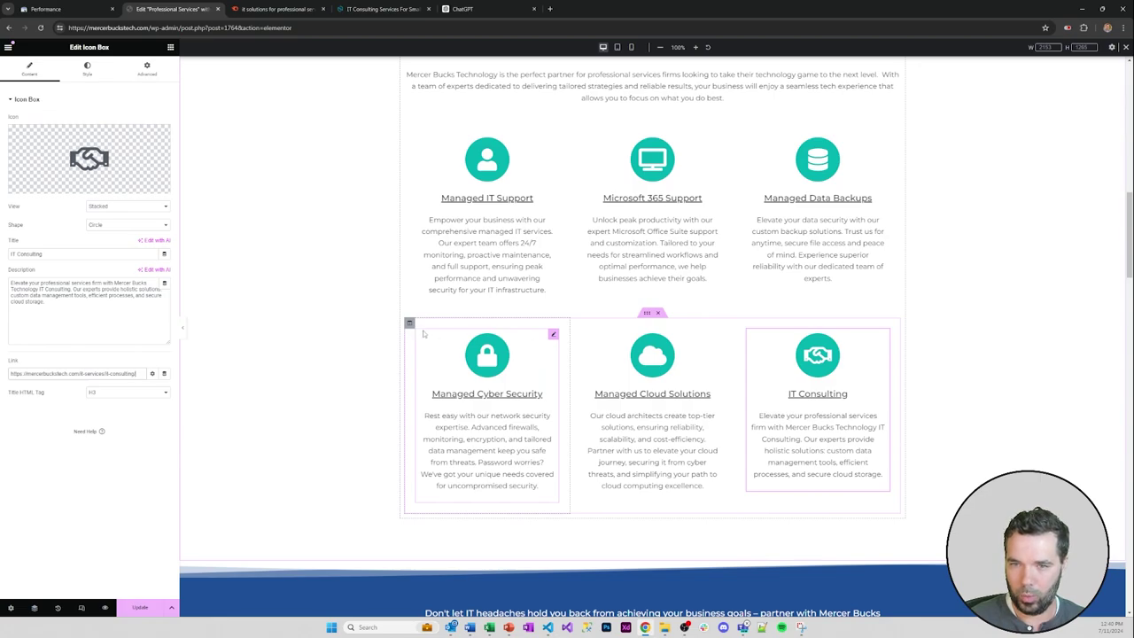
- Rearrange the icon boxes: Managed Cyber Security in the first row's middle, and IT Consulting, Microsoft 365 Support and Managed Cloud Solutions across the second row
drag(452, 345, 642, 168)
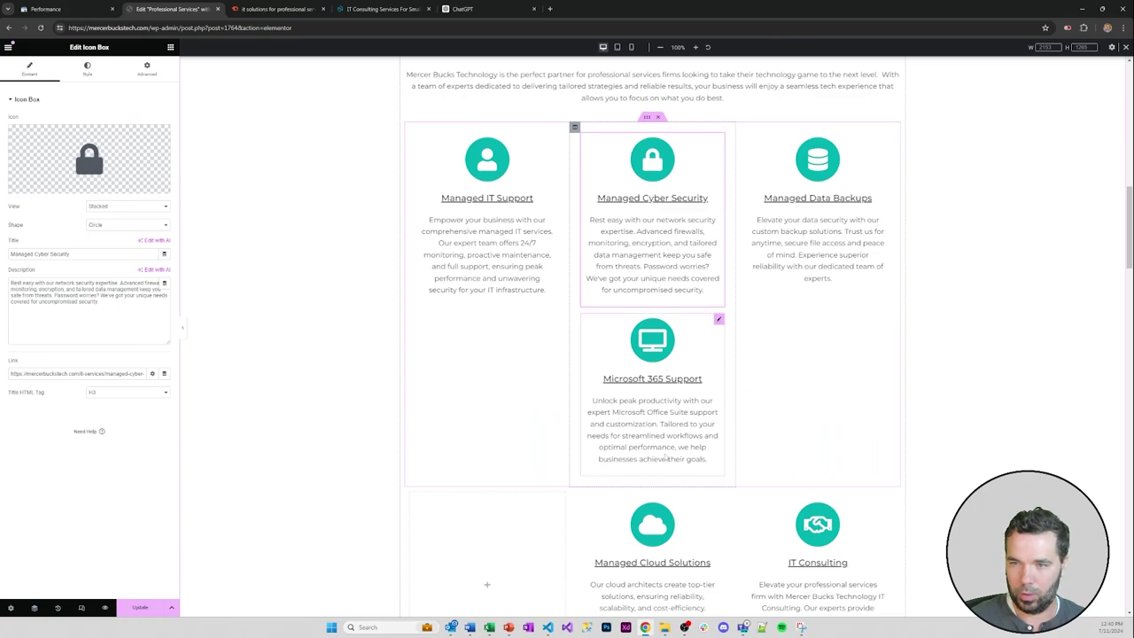
drag(667, 456, 700, 376)
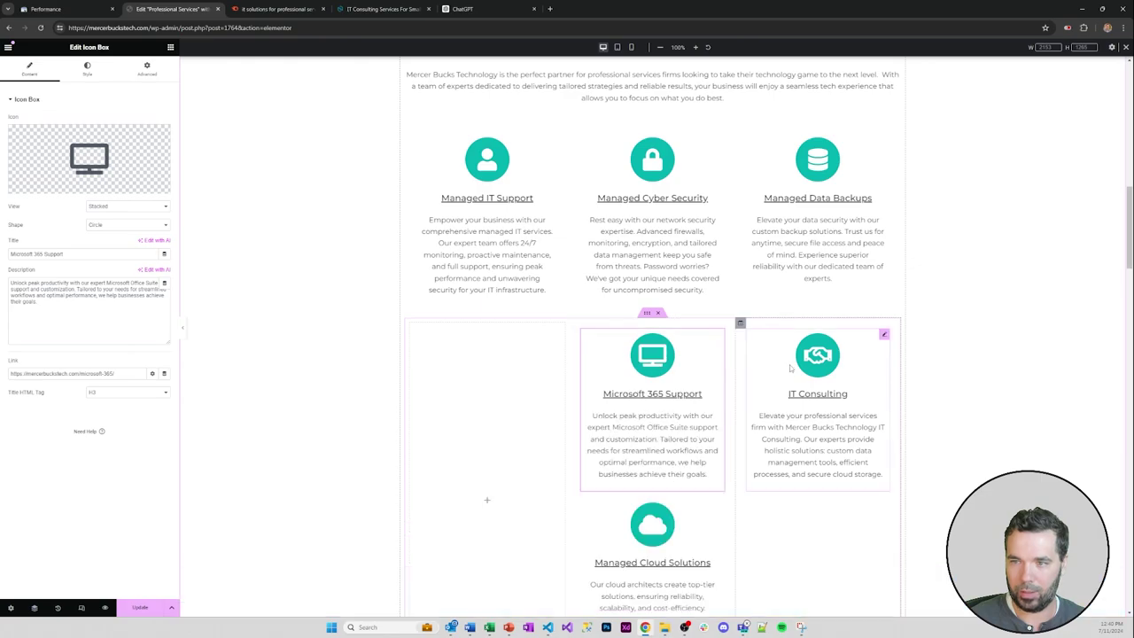
drag(787, 367, 499, 369)
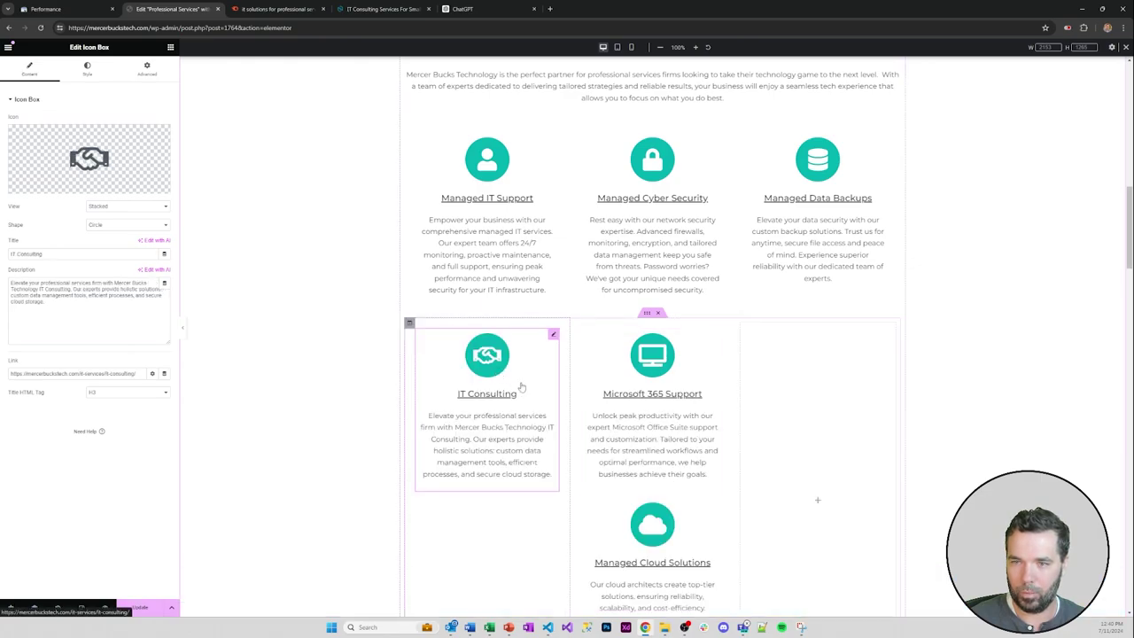
drag(605, 523, 776, 395)
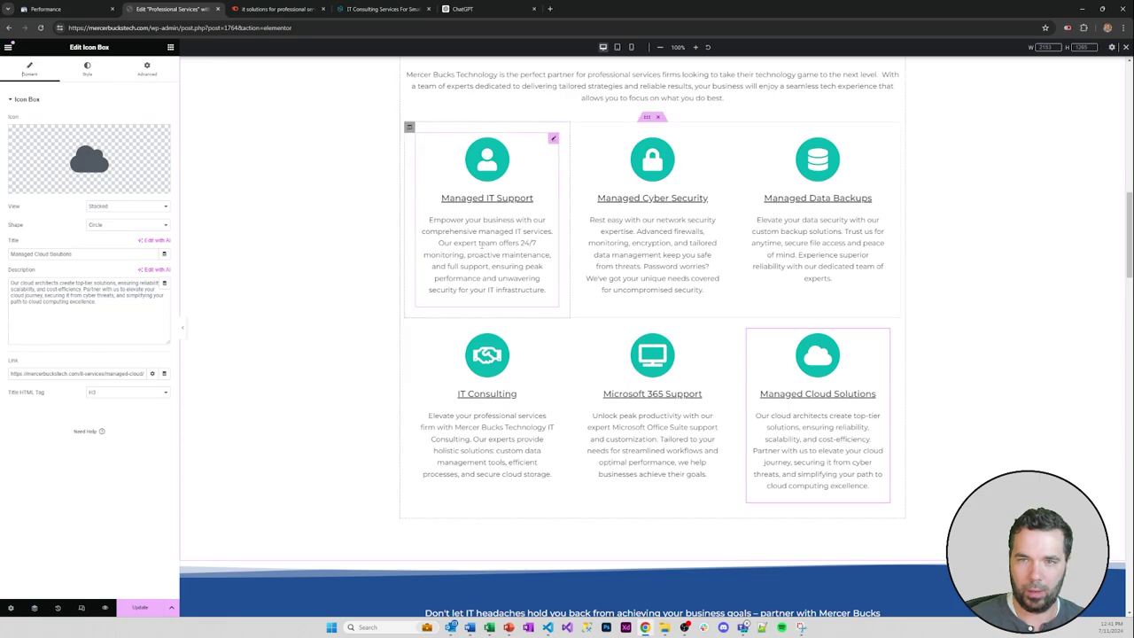
- Reword the paragraph under the "suite solutions" heading to read "the perfect partner IT solution provider for professional services firms"
scroll(444, 253, up, 3)
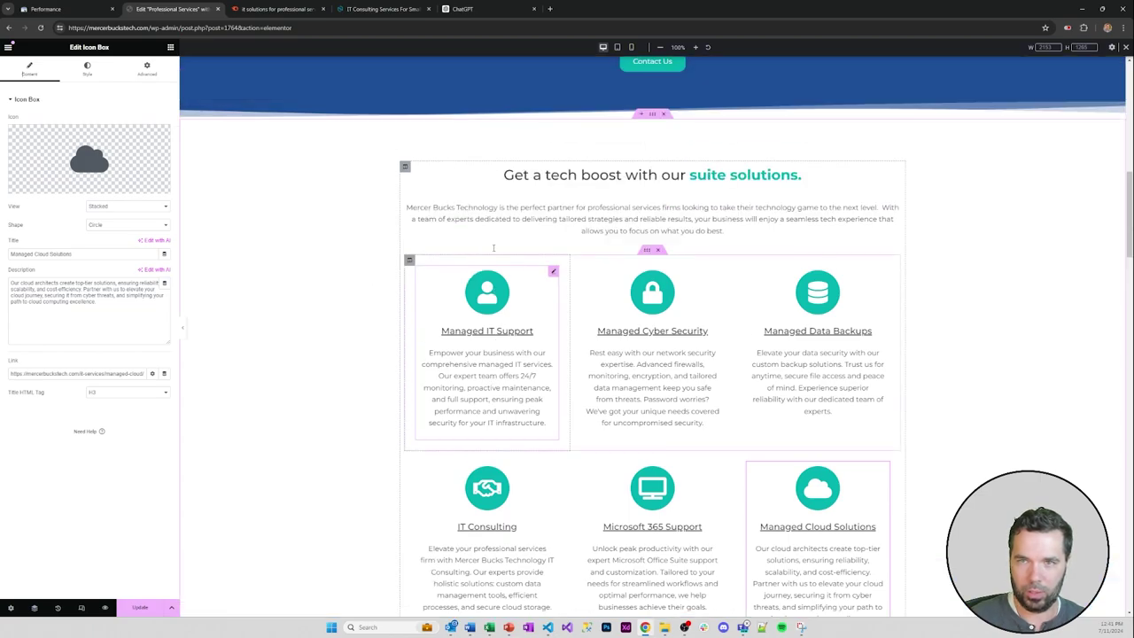
click(602, 210)
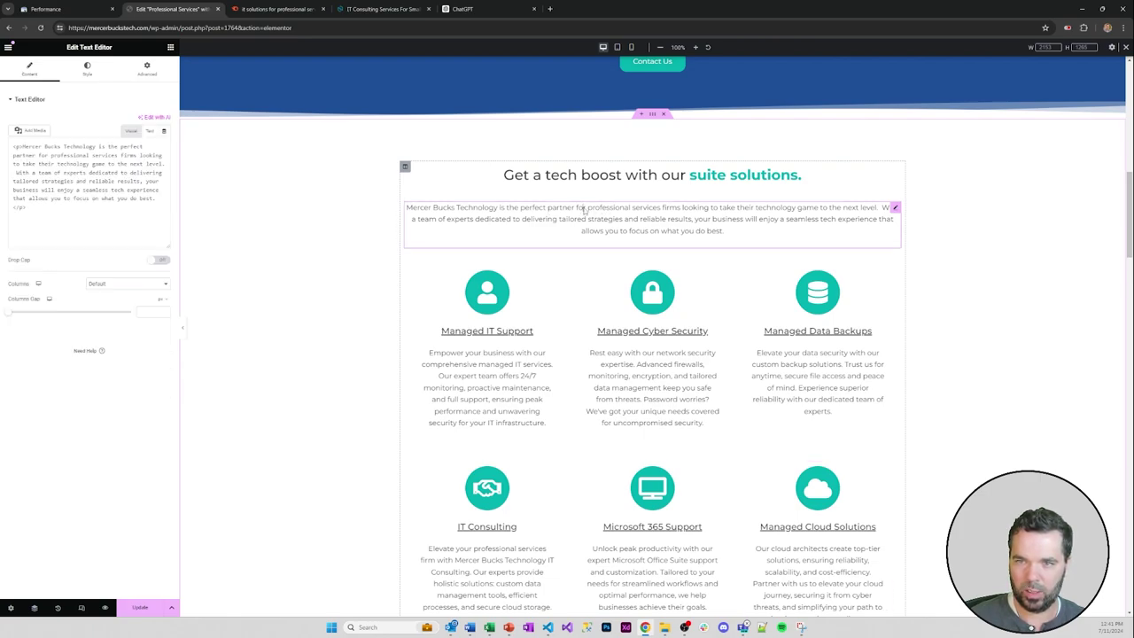
click(51, 195)
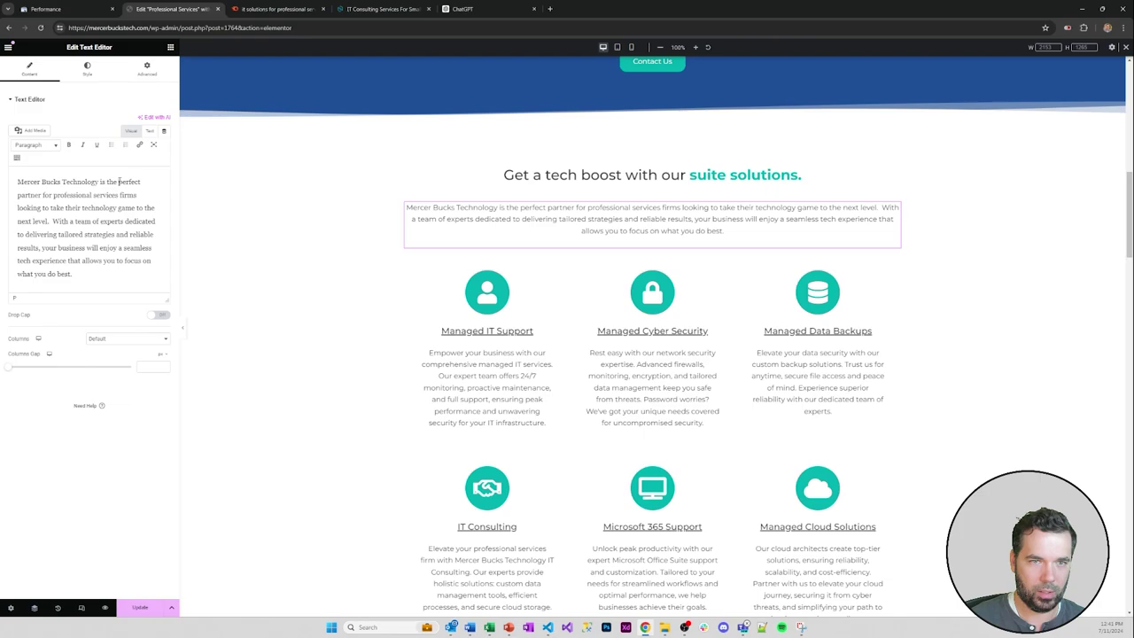
drag(118, 181, 52, 196)
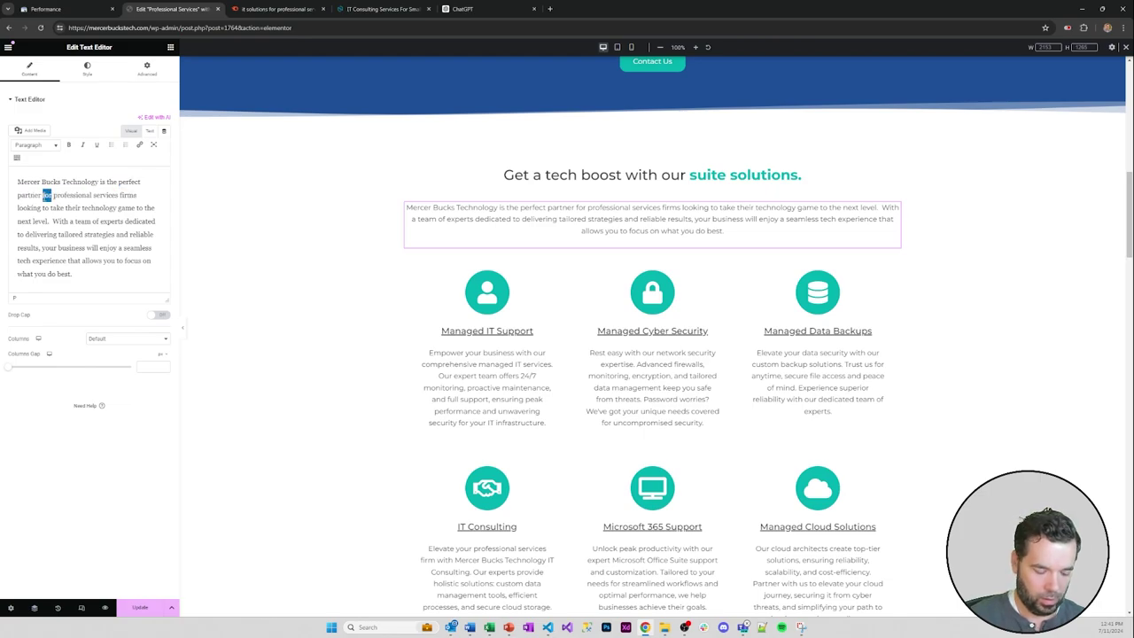
text(IT)
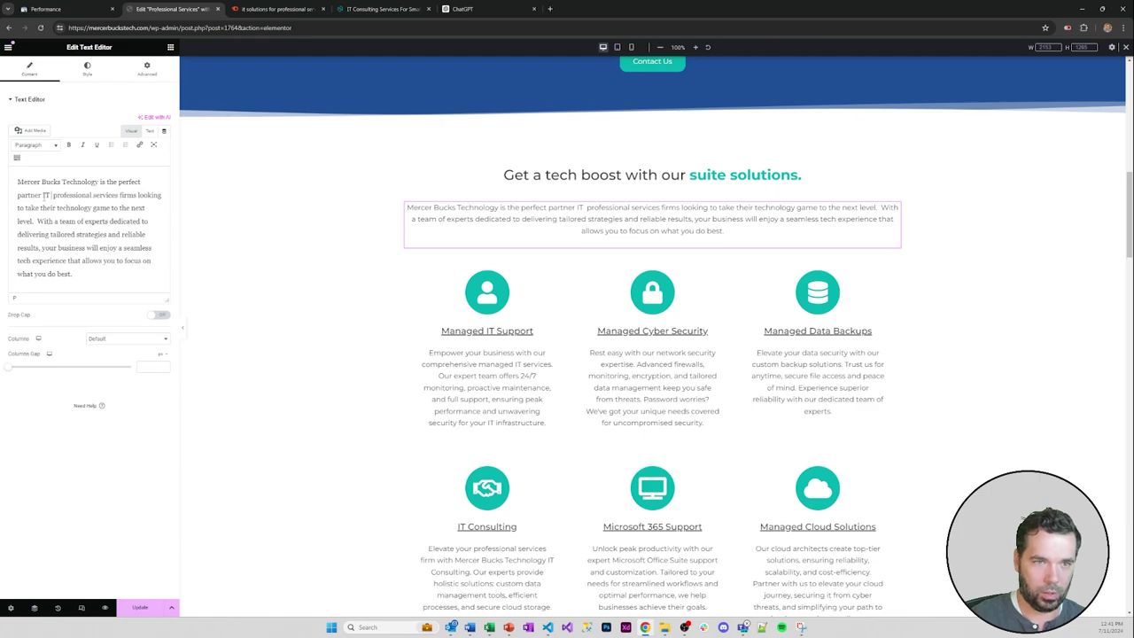
text( solution provi)
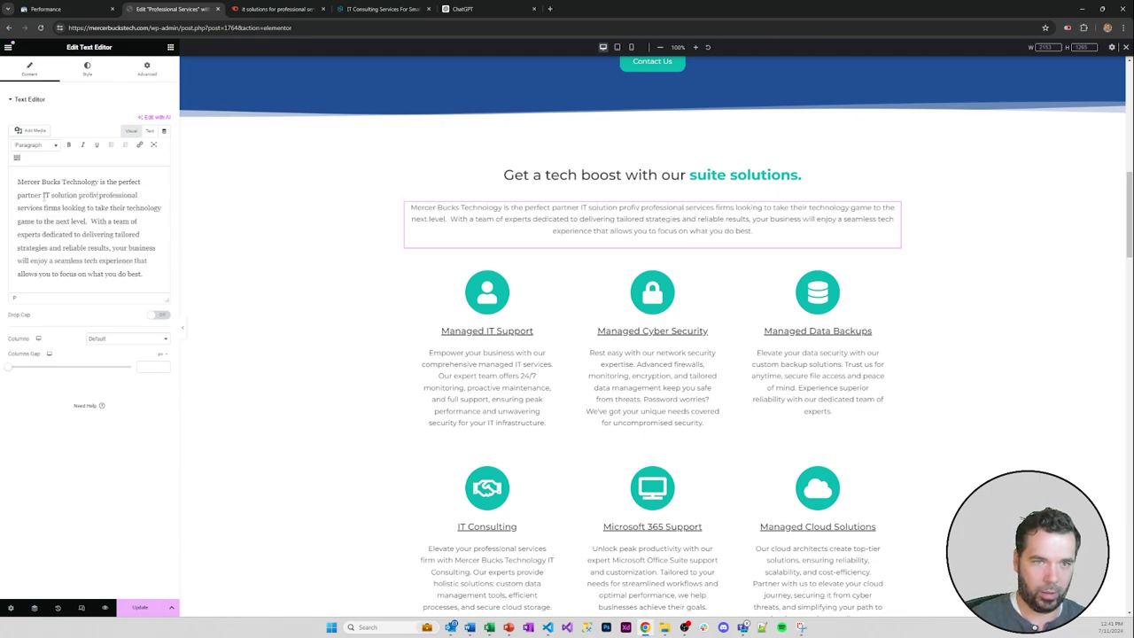
text(der)
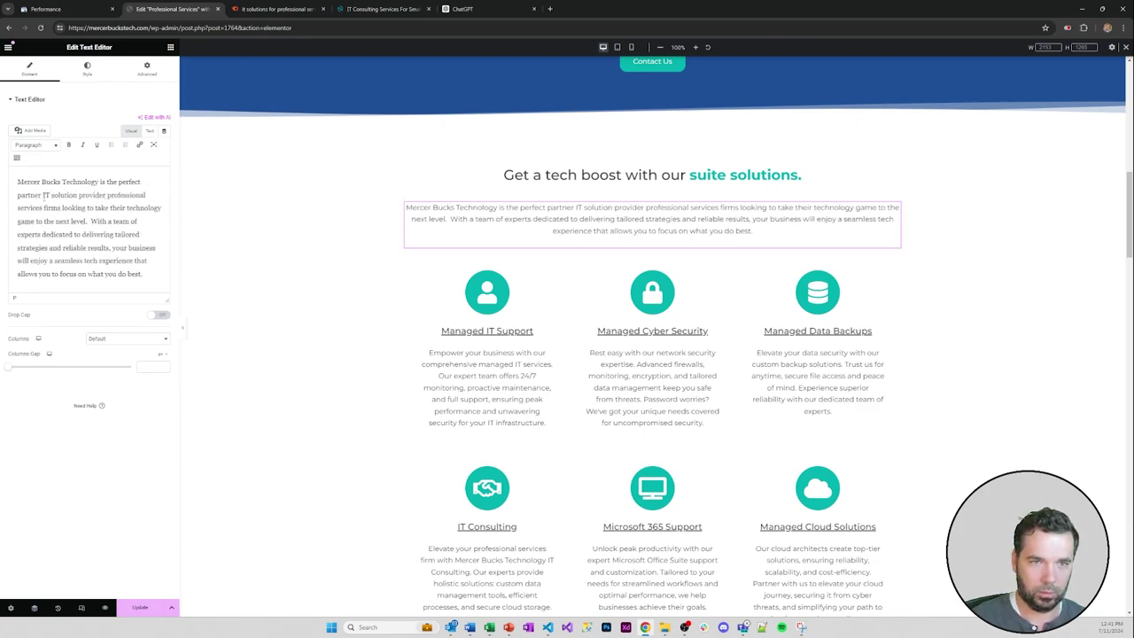
text( for)
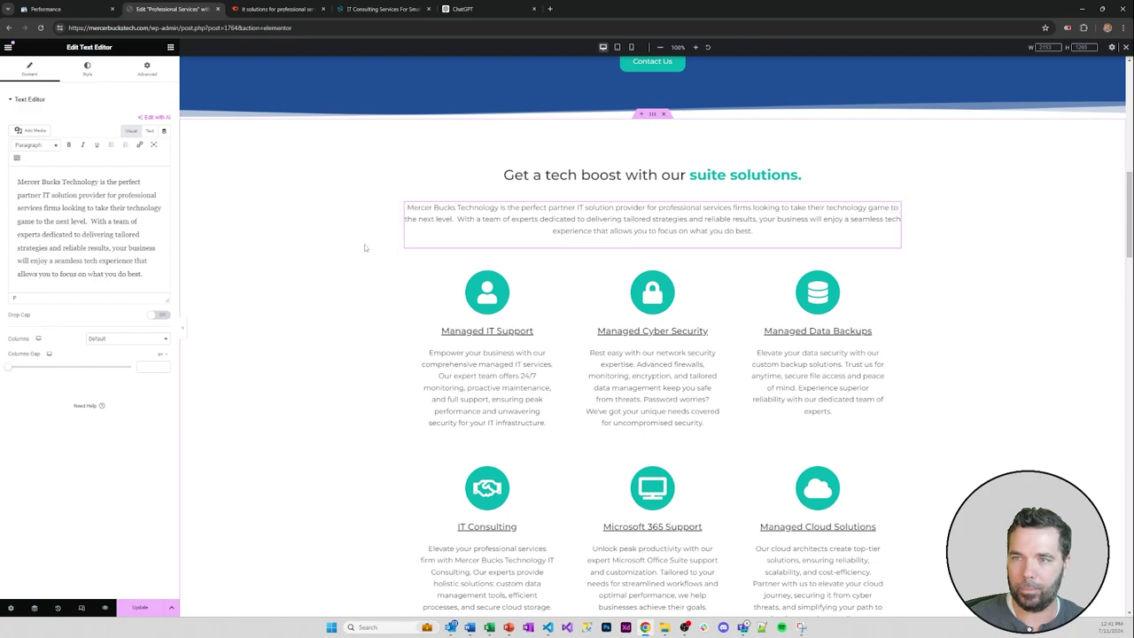
scroll(484, 219, down, 4)
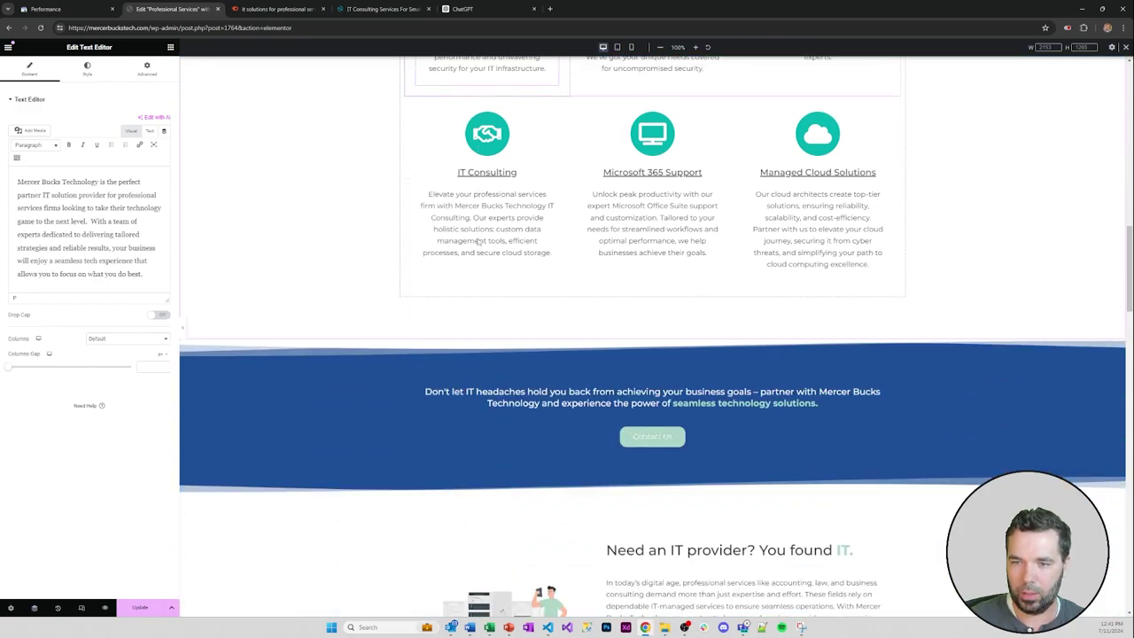
- Change the HTML tag of the "Don't let IT headaches hold you back" banner heading to p
scroll(577, 212, up, 3)
scroll(578, 211, up, 2)
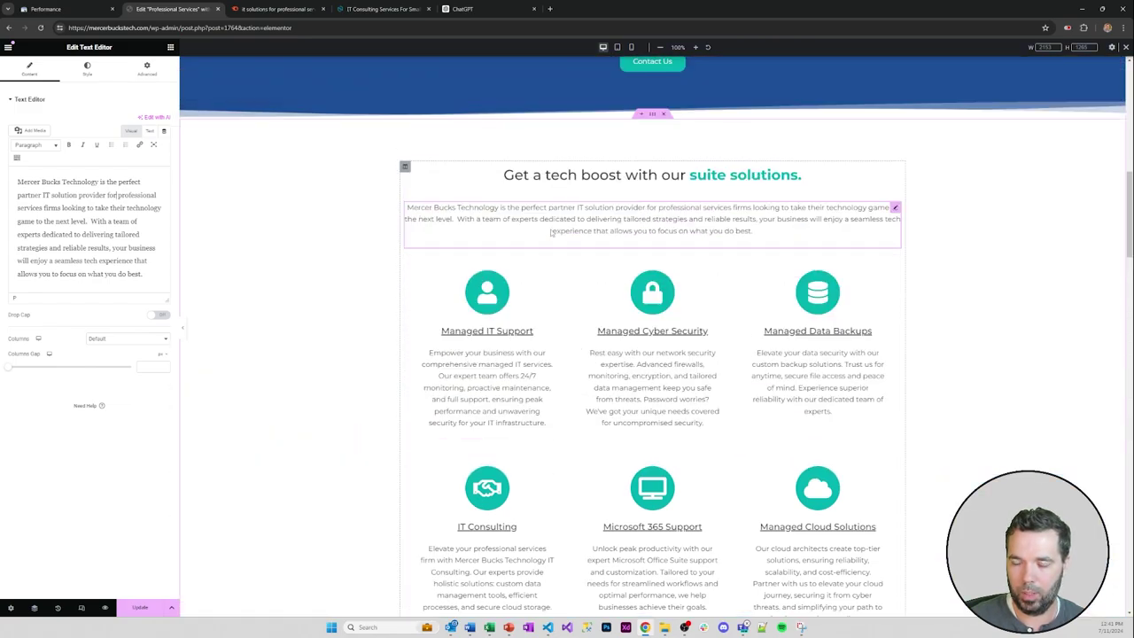
scroll(594, 257, down, 1)
scroll(568, 266, down, 2)
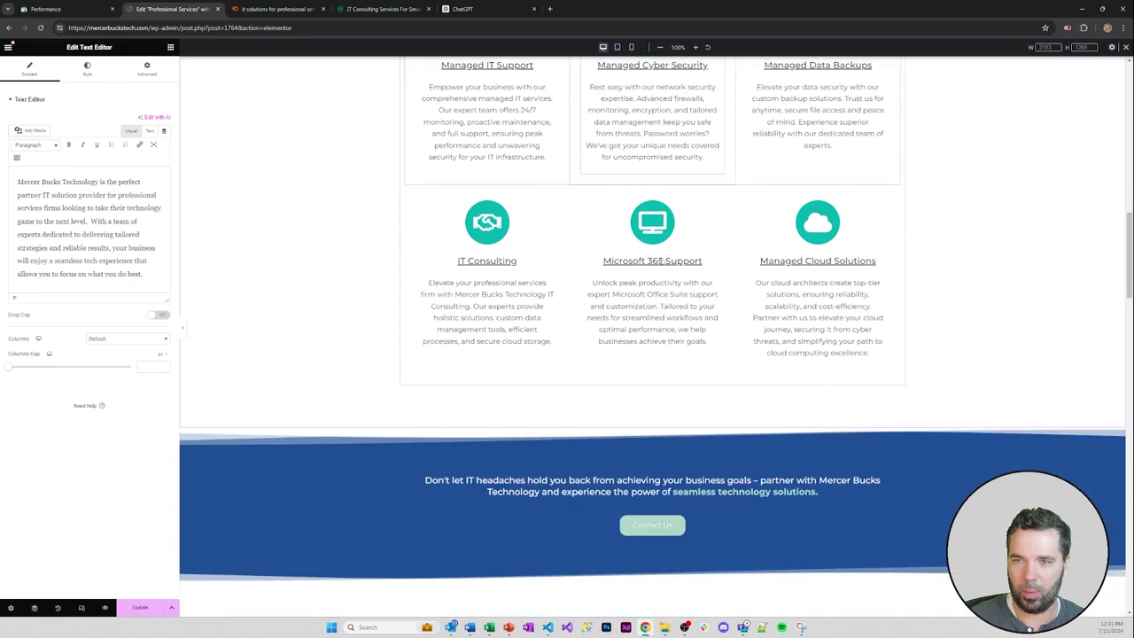
scroll(398, 329, down, 2)
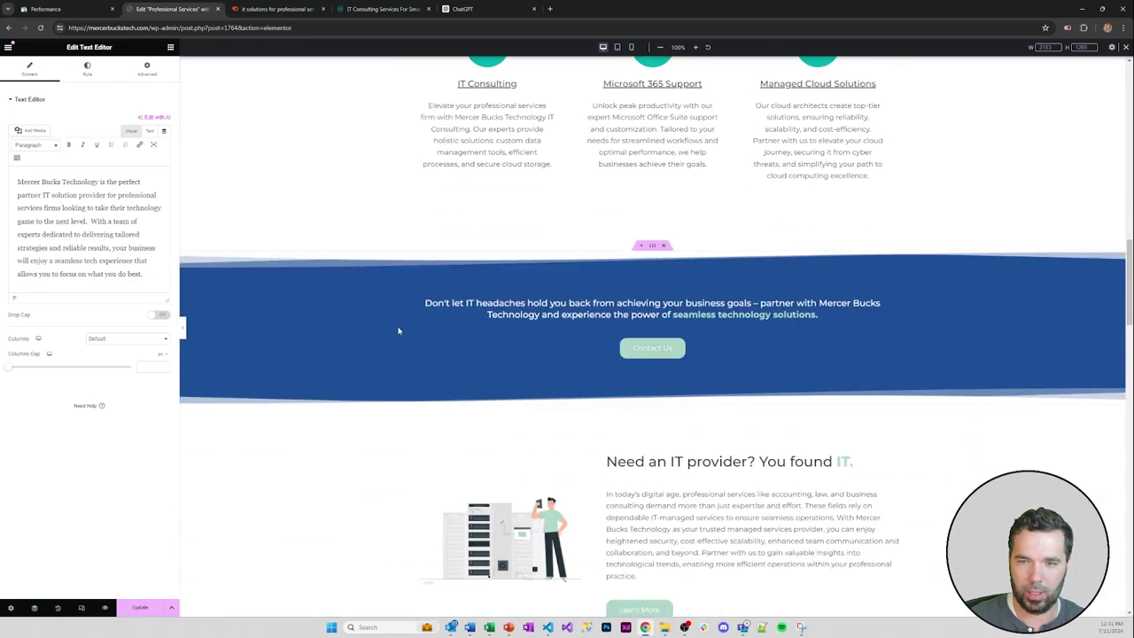
click(519, 313)
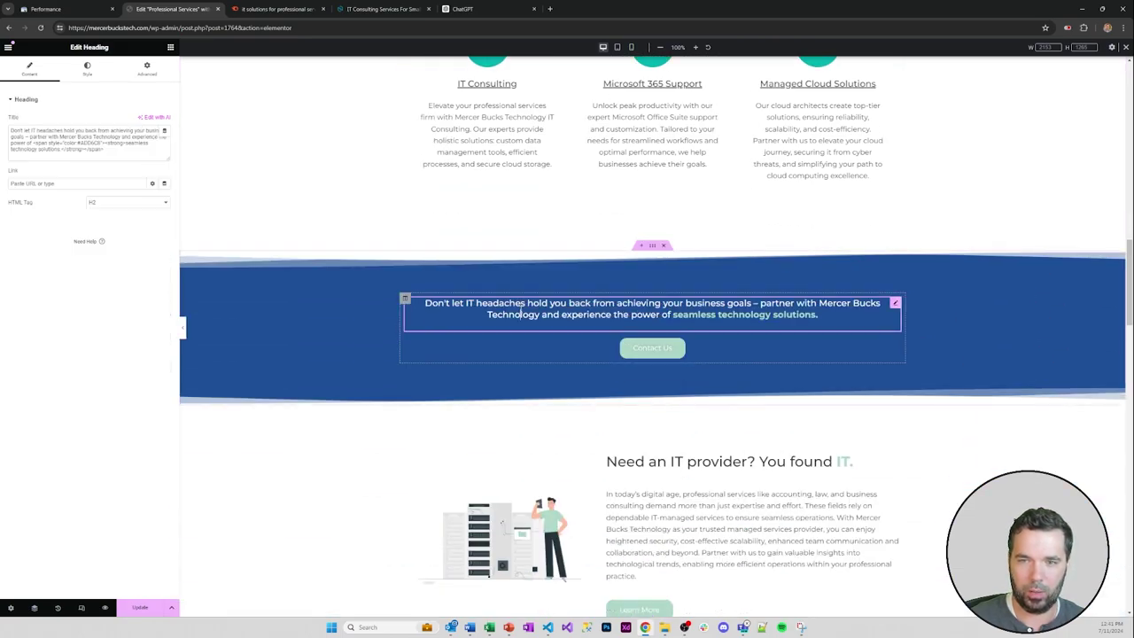
click(106, 203)
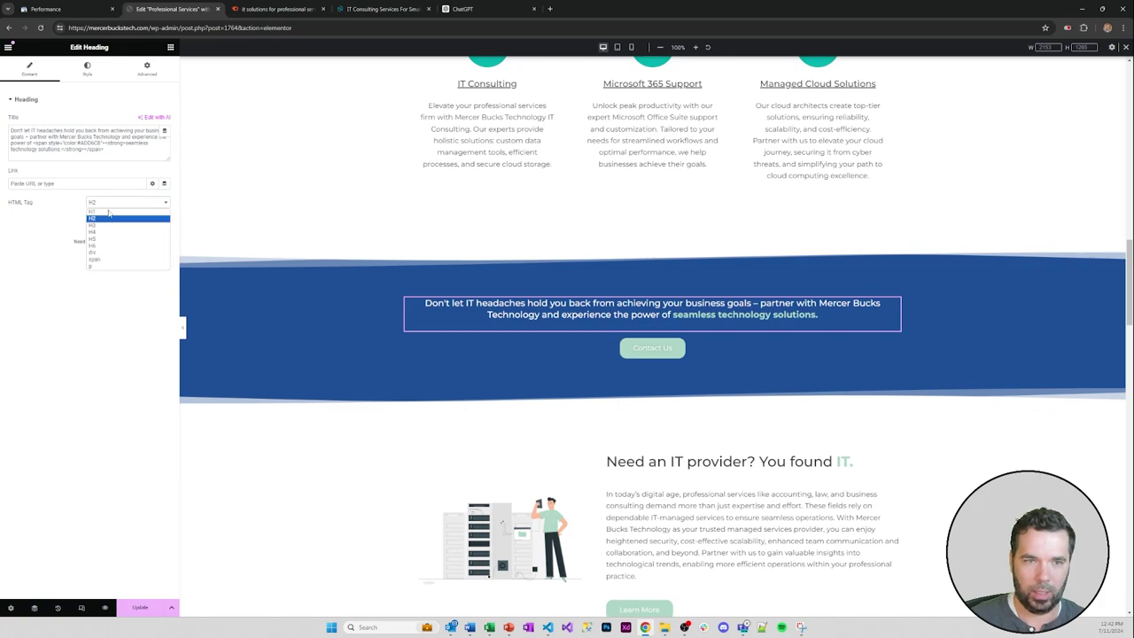
click(112, 268)
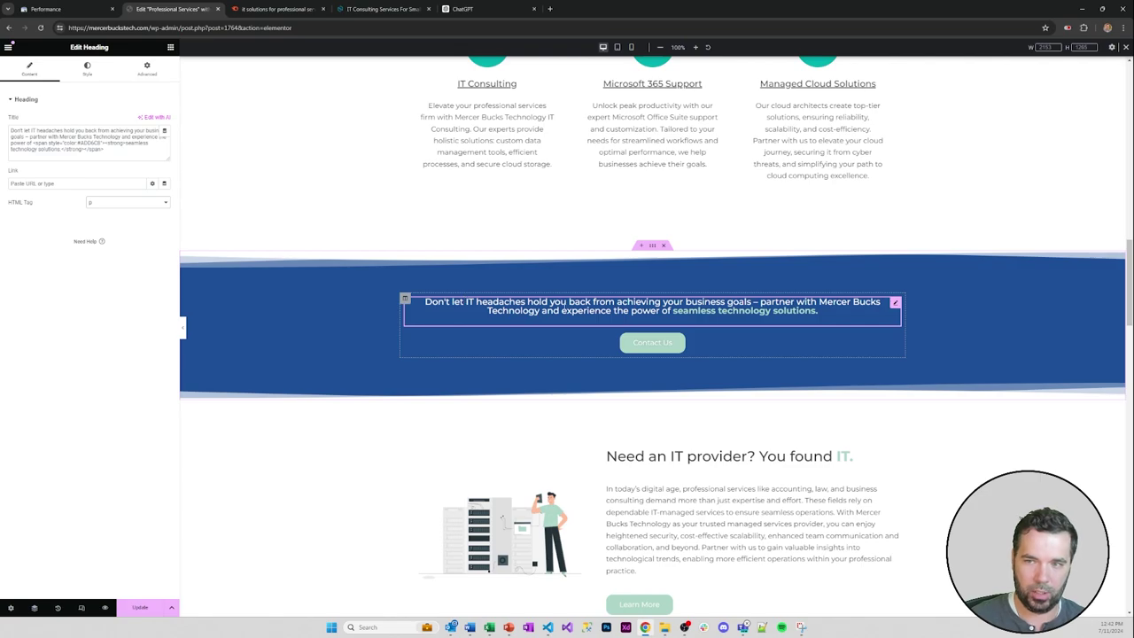
- Reuse the first banner's strong and mbt-text-accent markup on "seamless technology solutions" and give that banner's Contact Us button the Primary Accent Color
scroll(453, 221, up, 5)
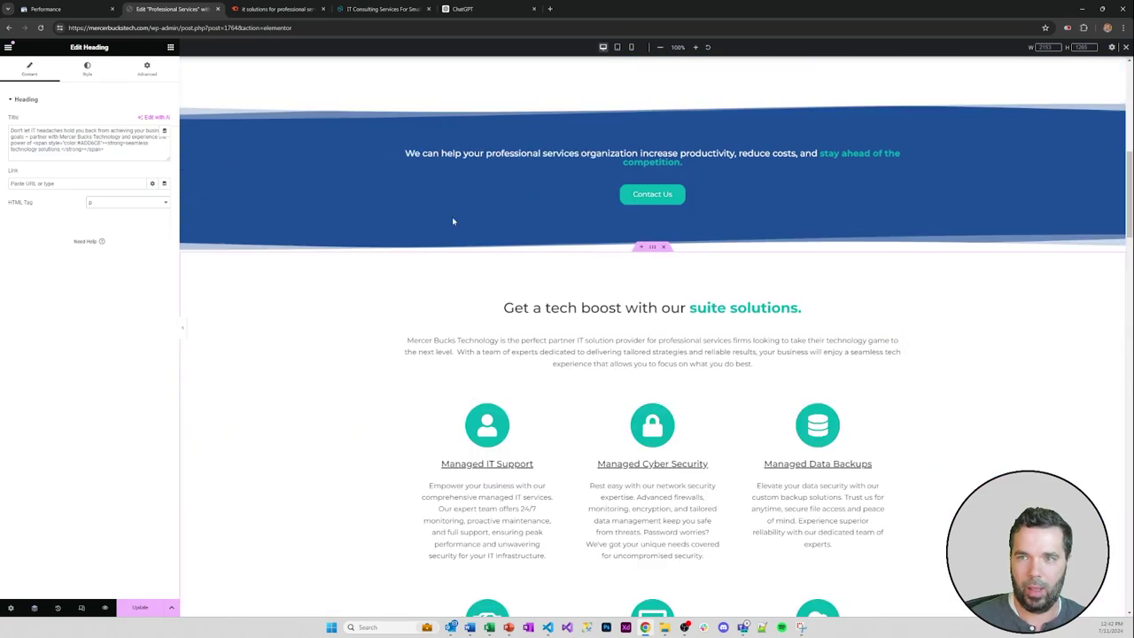
scroll(453, 222, up, 3)
click(416, 288)
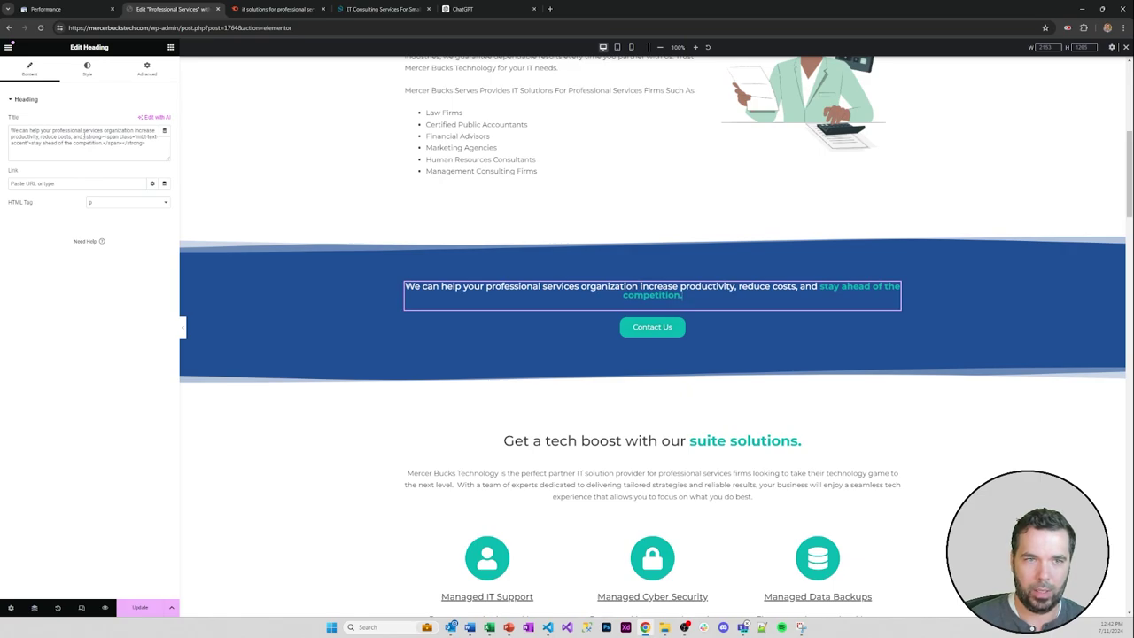
drag(85, 136, 31, 142)
scroll(399, 168, down, 8)
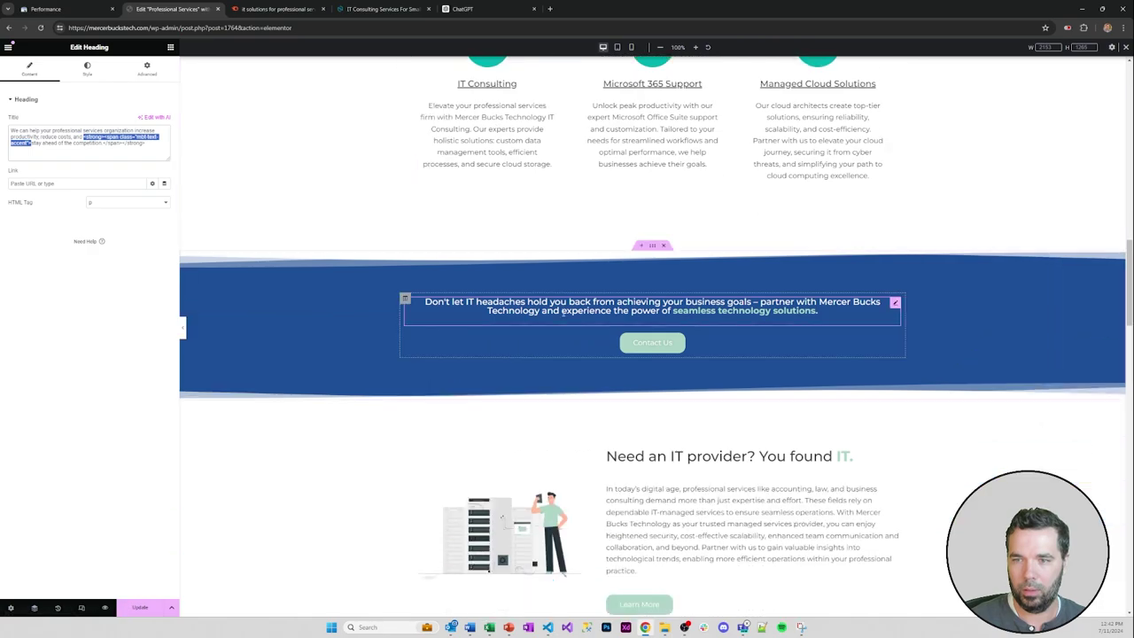
click(563, 342)
scroll(563, 342, down, 3)
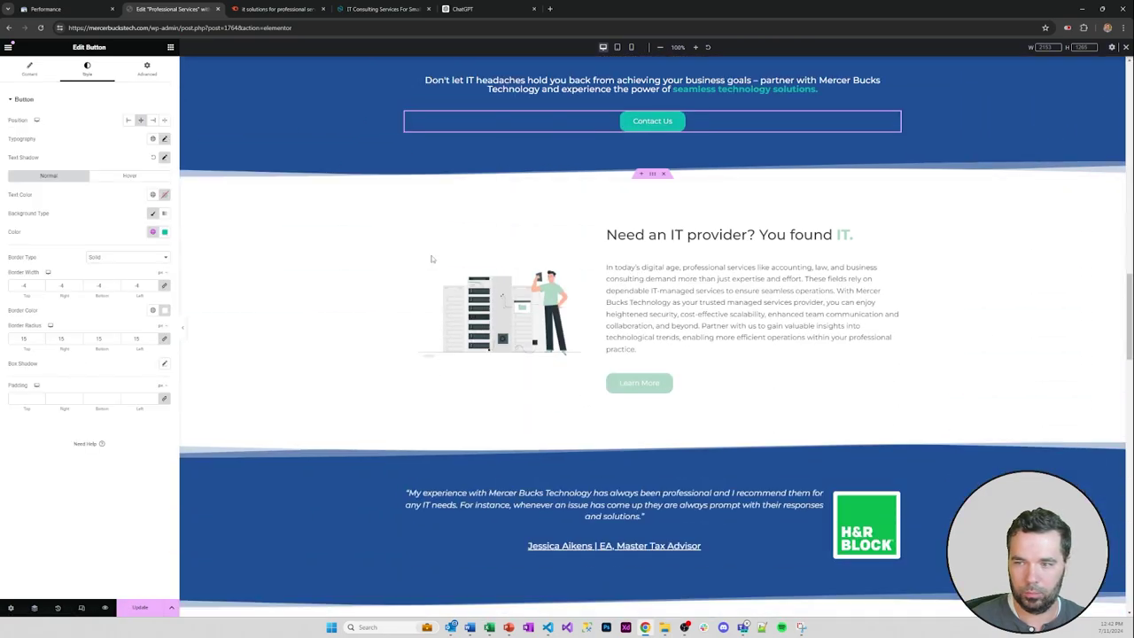
- Replace the inline-color opening tags around "IT." in the "Need an IT provider?" heading with the banner heading's strong and mbt-text-accent span tags
click(808, 238)
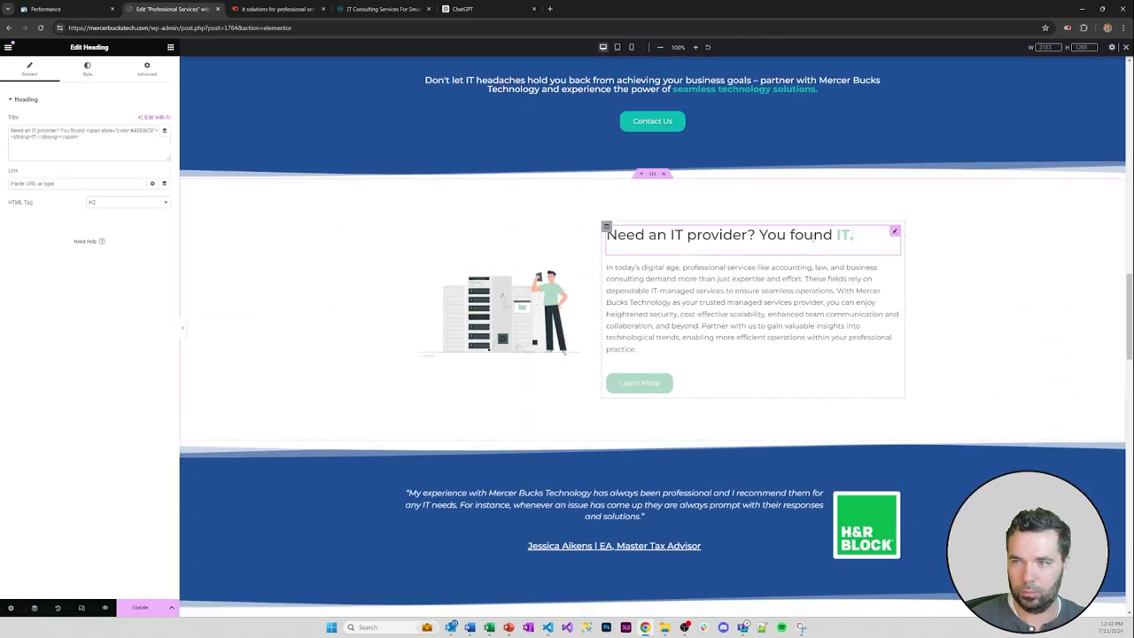
scroll(604, 177, up, 1)
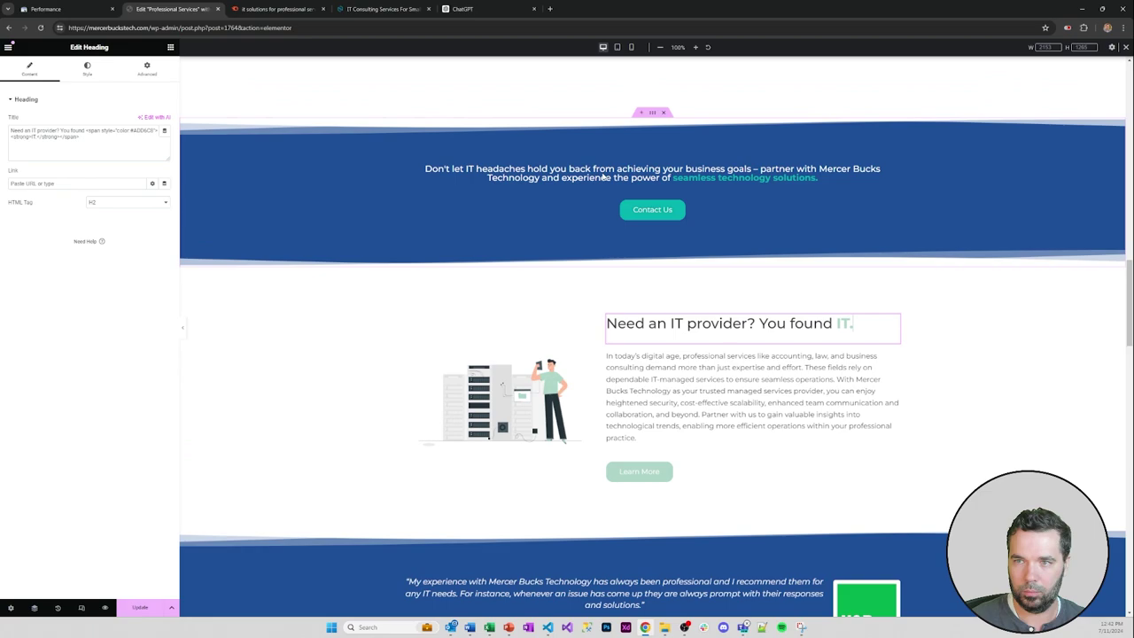
click(603, 174)
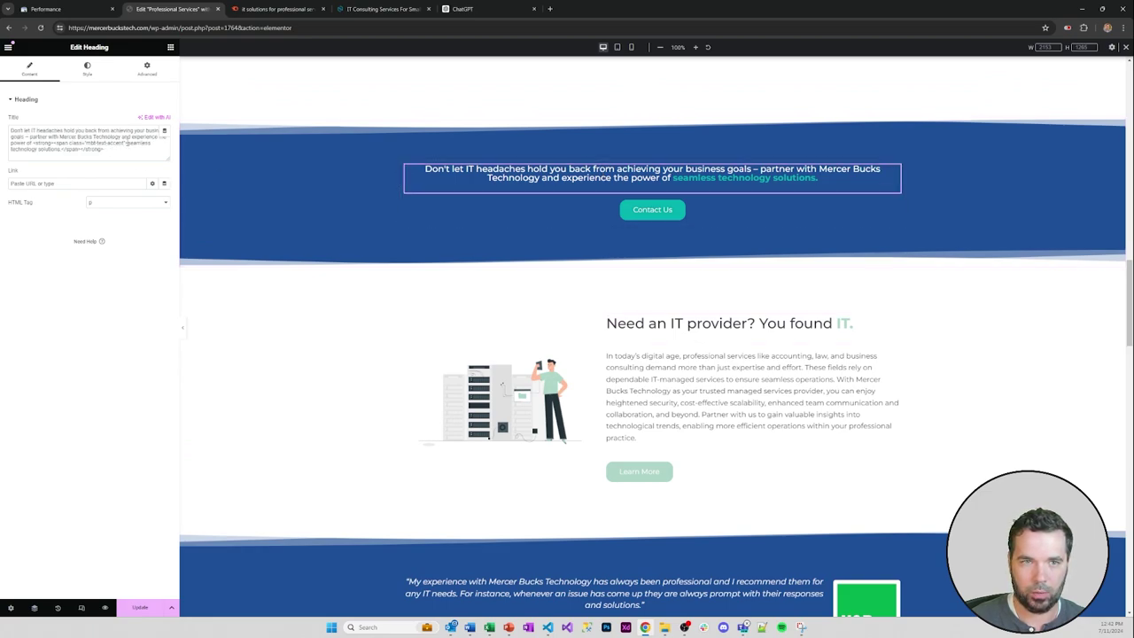
drag(126, 143, 33, 143)
key(ctrl+c)
click(88, 143)
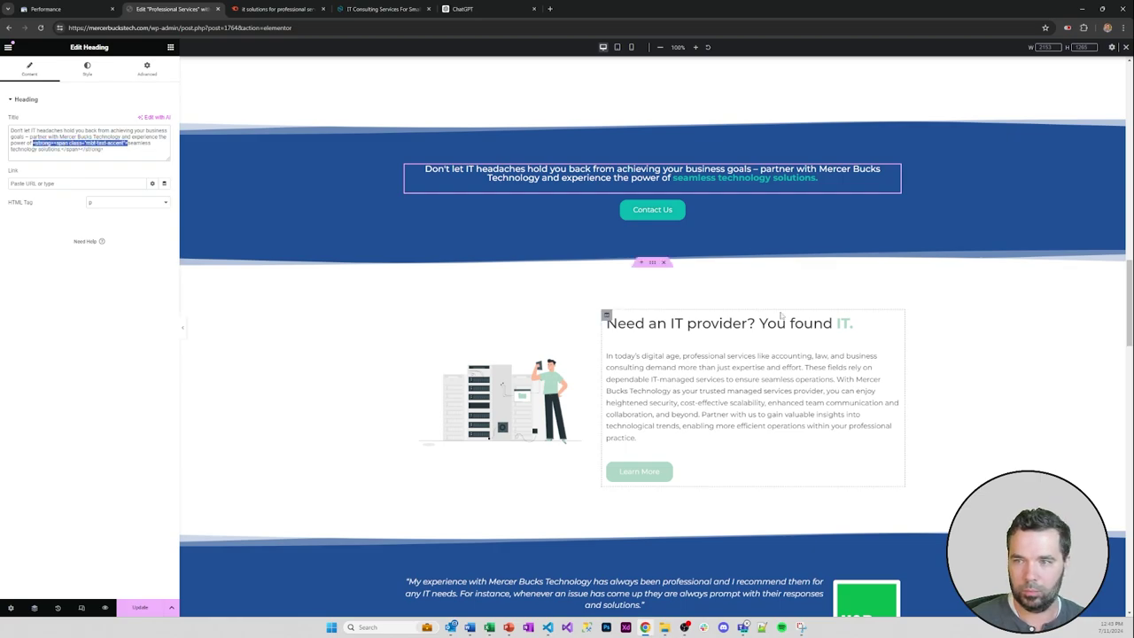
click(701, 324)
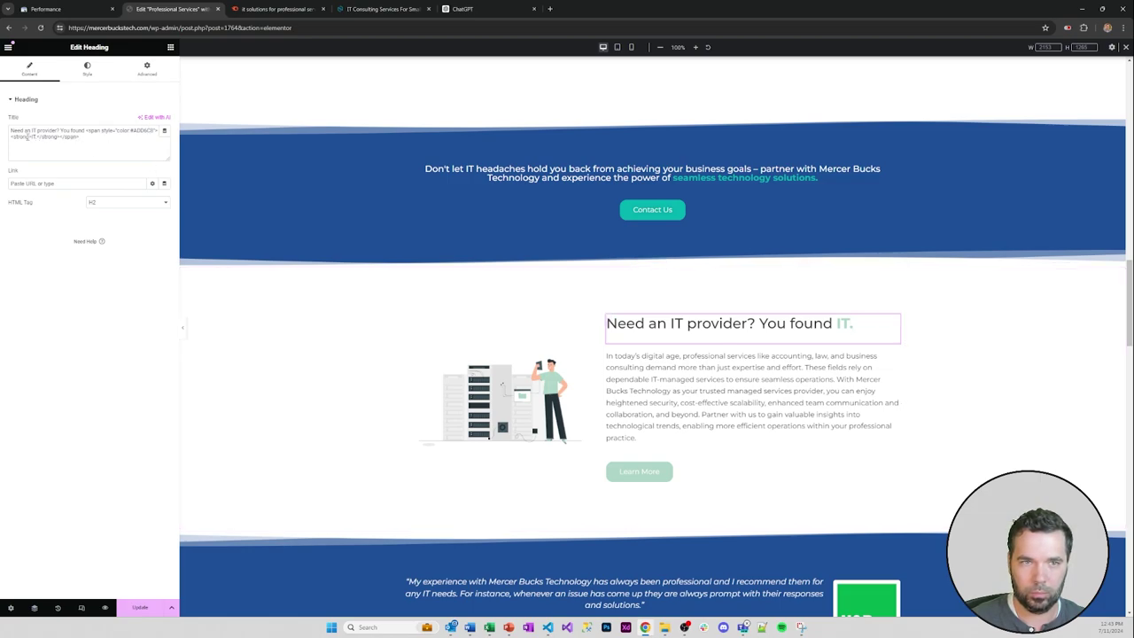
drag(32, 136, 86, 132)
key(ctrl+v)
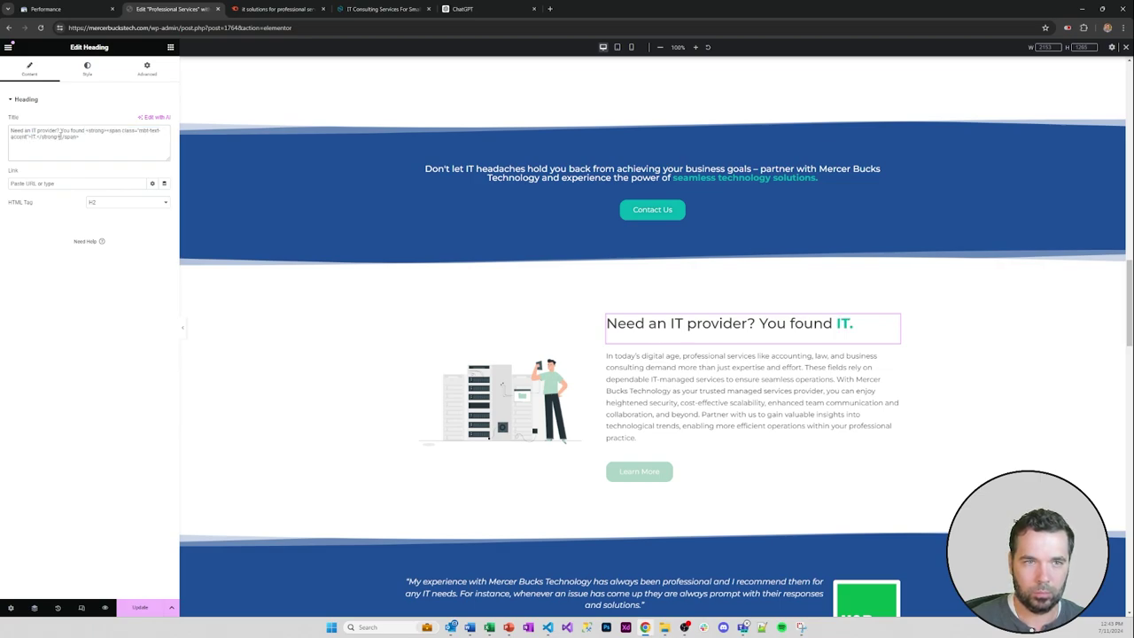
- Reorder the closing tags in the "Need an IT provider?" heading so </strong> follows </span>
double_click(60, 135)
drag(40, 137, 36, 137)
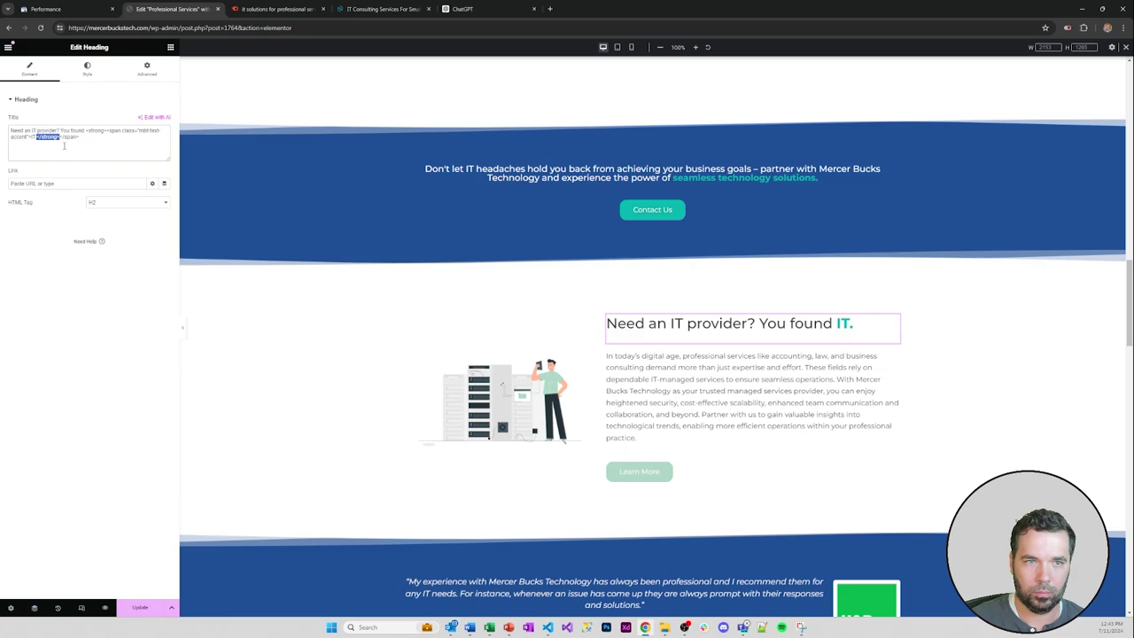
key(BackSpace)
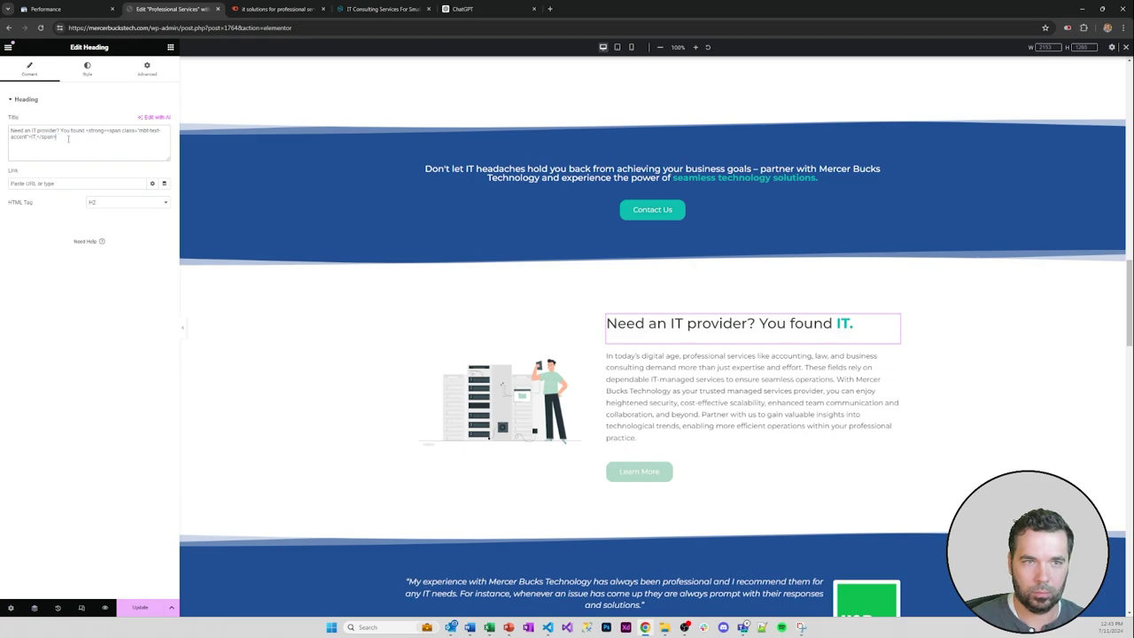
text(</strong>)
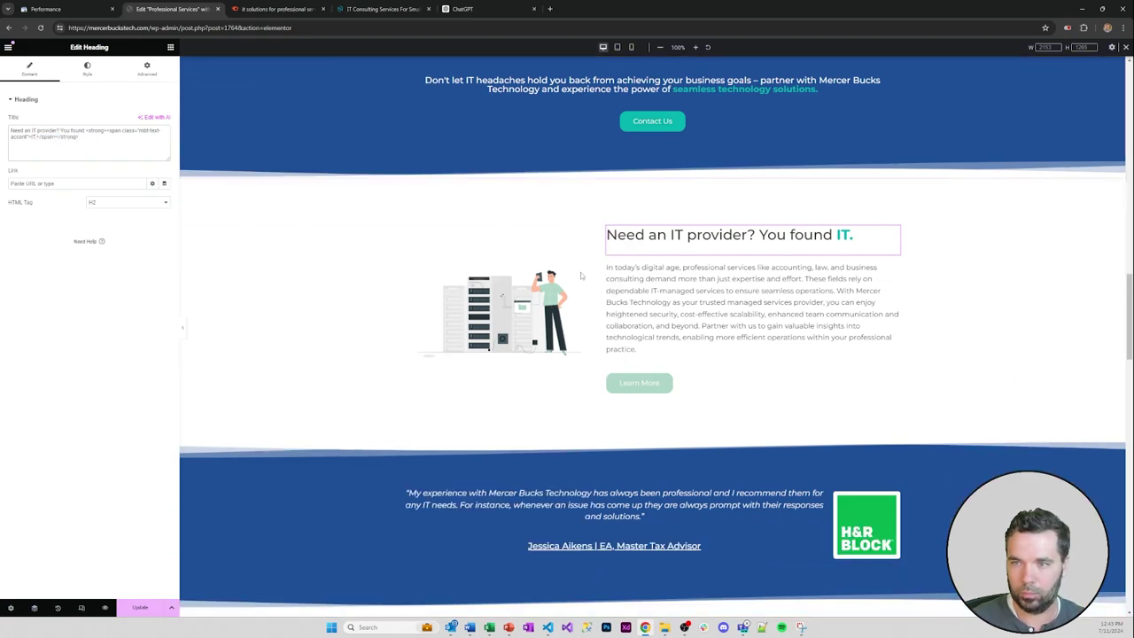
- Set the Learn More button's background color to the global Primary Accent Color
scroll(580, 272, down, 1)
drag(639, 383, 716, 385)
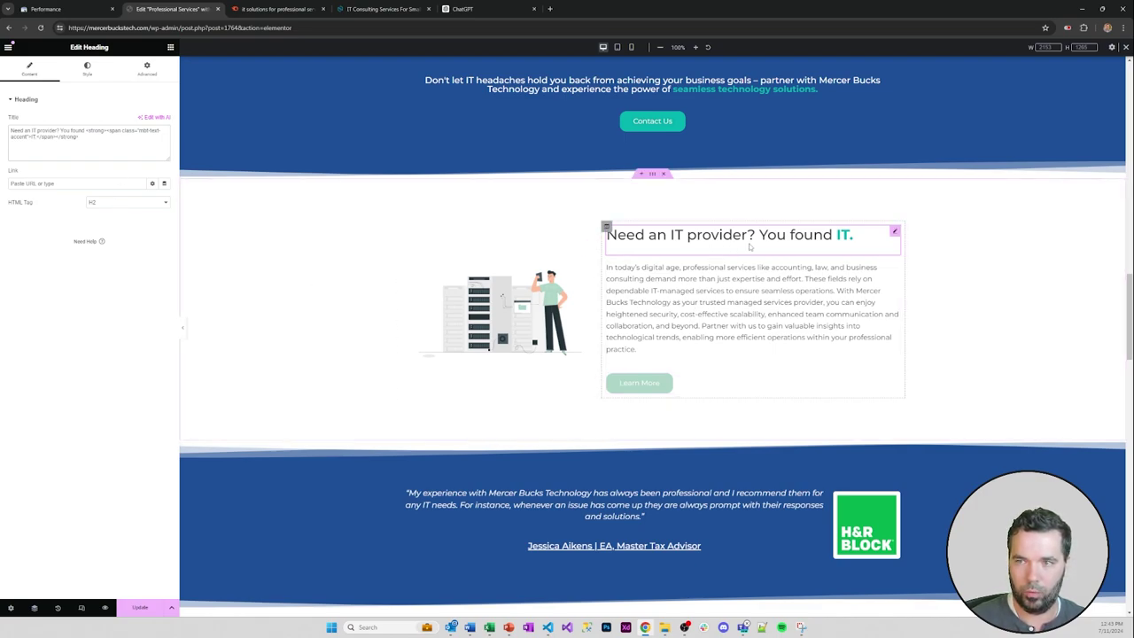
click(692, 383)
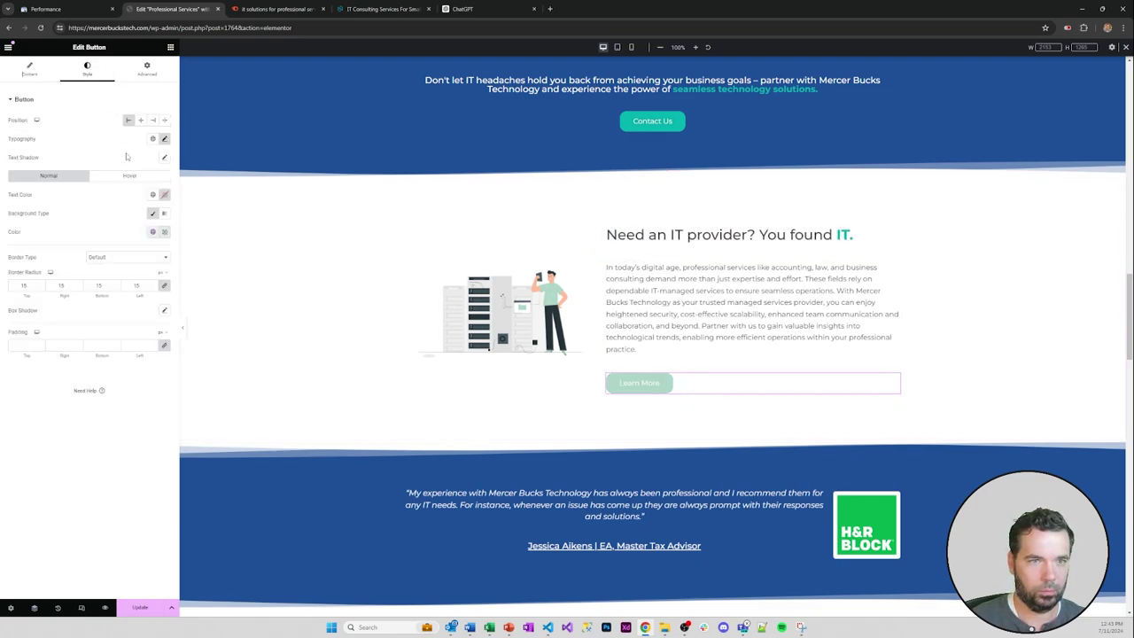
click(155, 232)
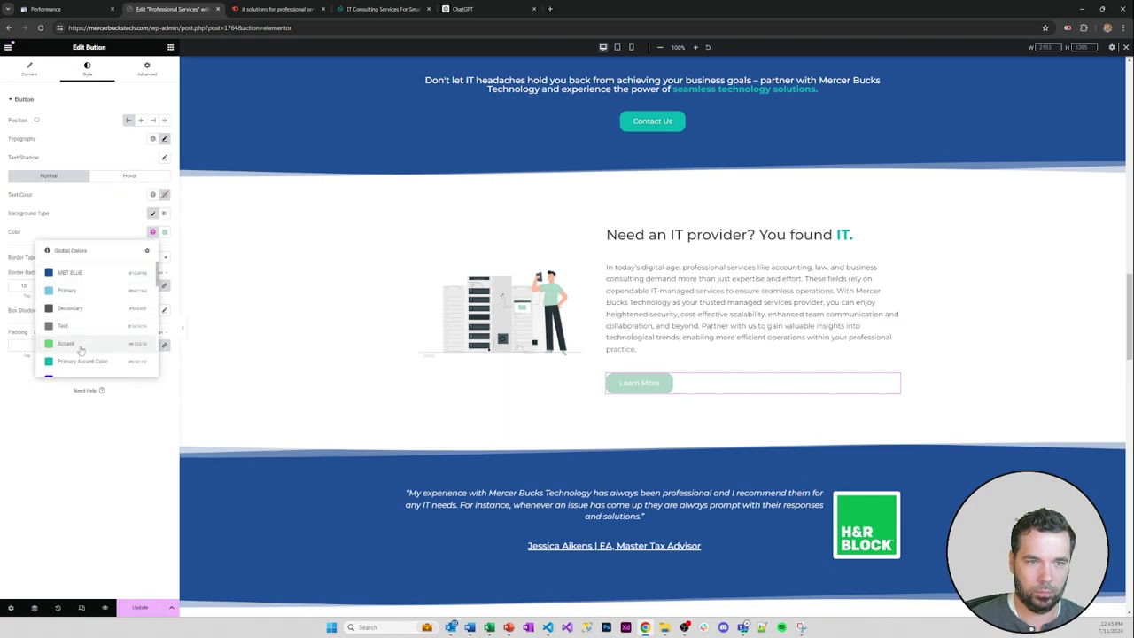
click(80, 362)
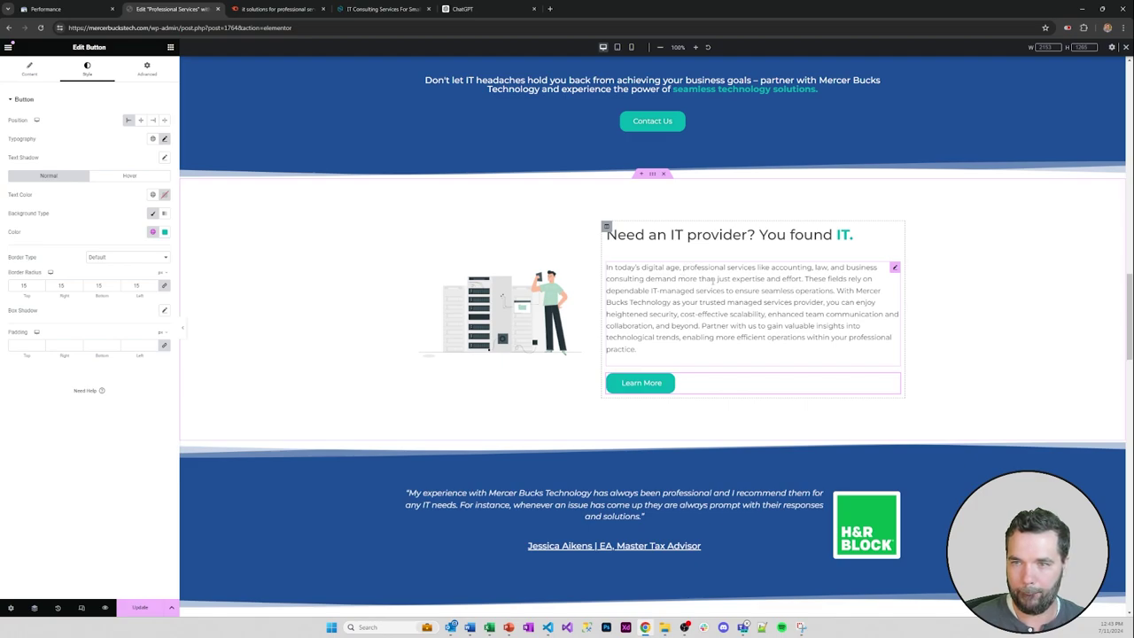
- Copy the entire HTML code of the server illustration beside the "Need an IT provider?" text
click(563, 352)
scroll(585, 328, up, 10)
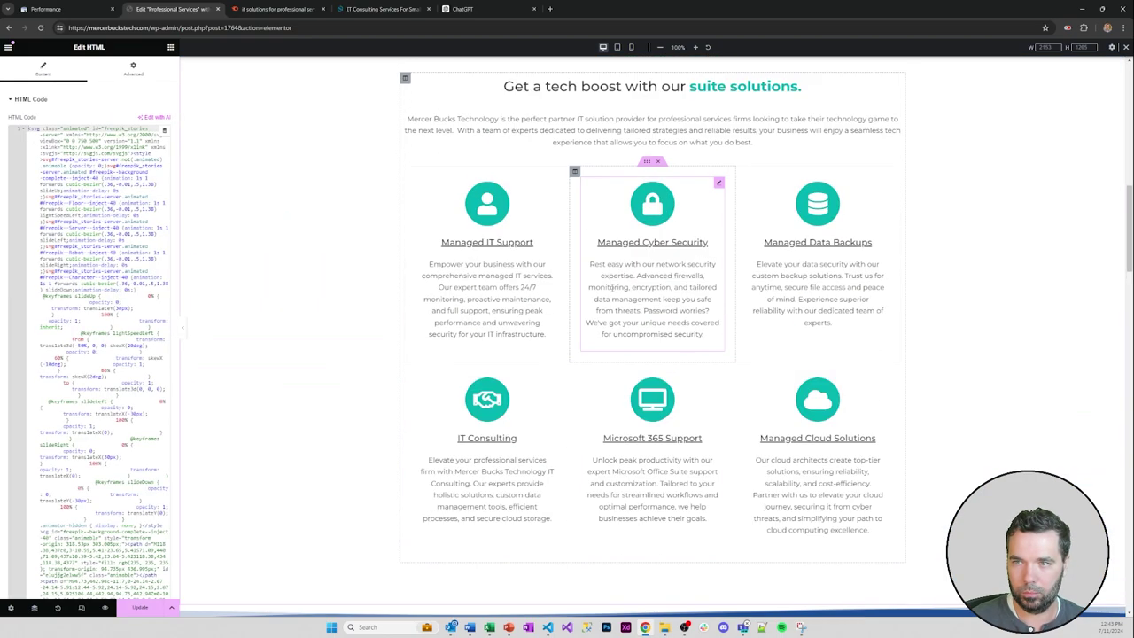
scroll(508, 277, down, 15)
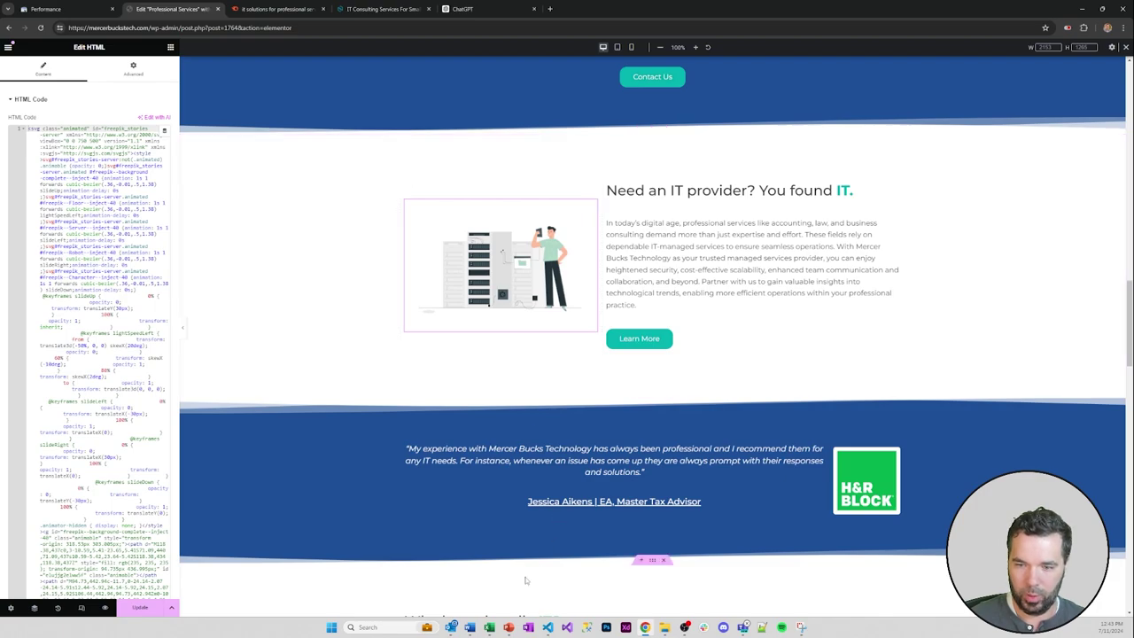
click(106, 206)
key(ctrl+a)
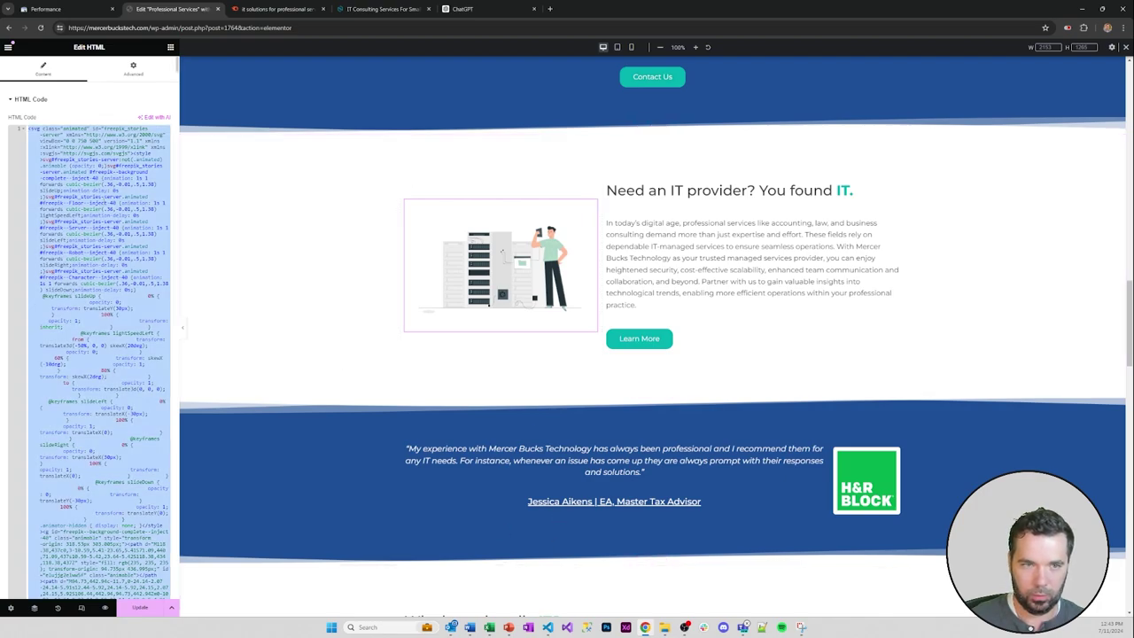
- Switch to Visual Studio Code, replace the untitled file's contents with the copied SVG code, and format the document
mouse_move(548, 627)
click(525, 587)
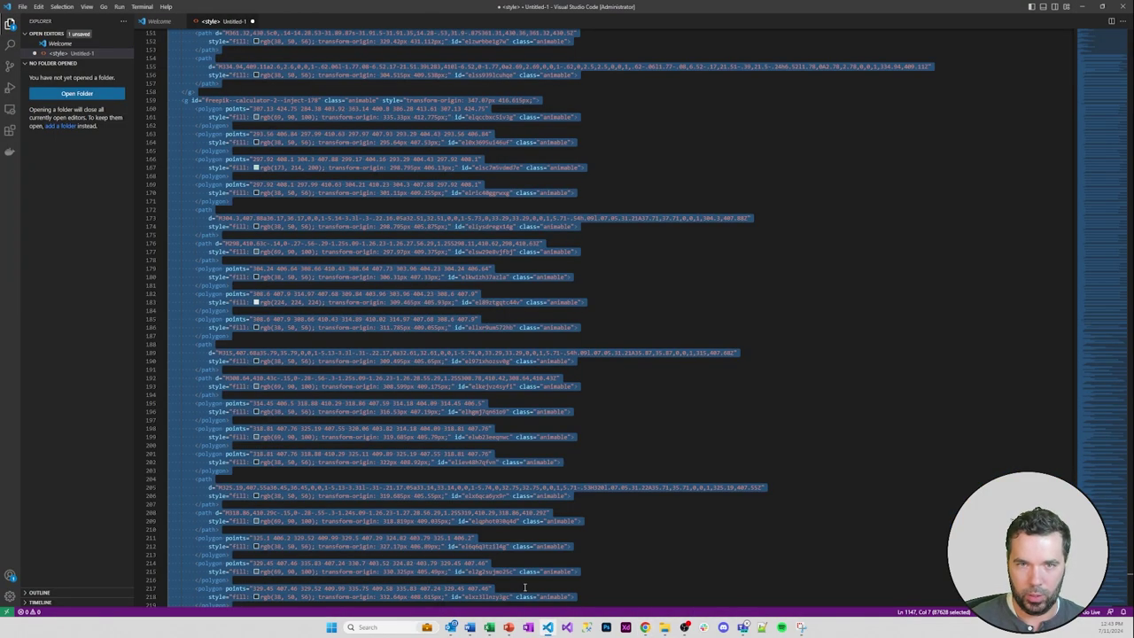
click(342, 178)
key(ctrl+a)
key(BackSpace)
key(ctrl+v)
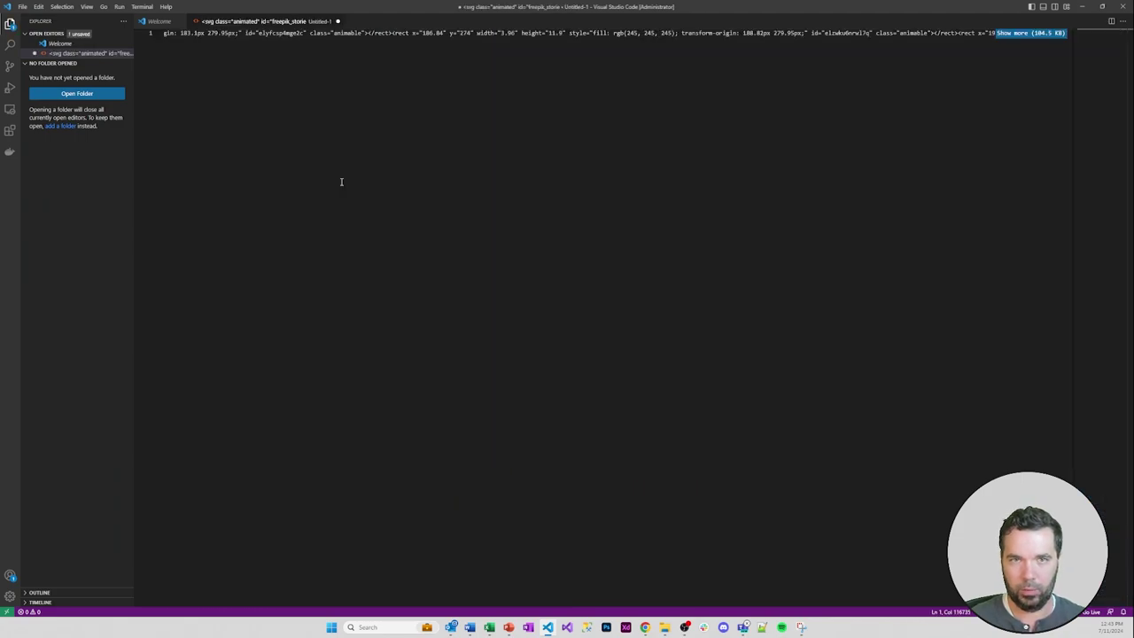
key(shift+alt+f)
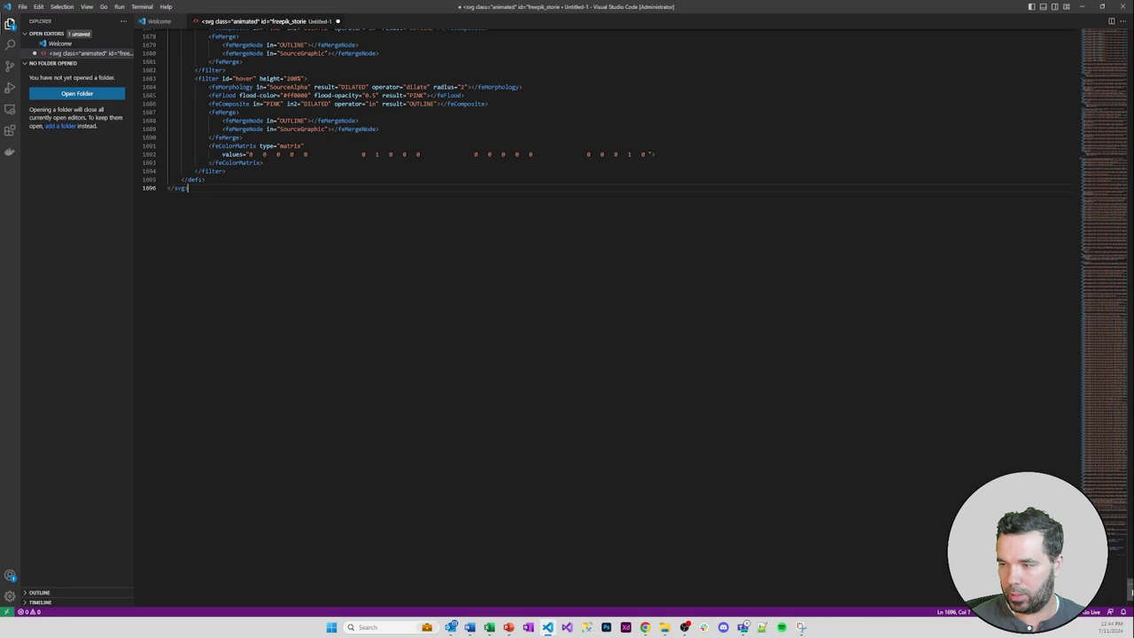
- Insert an empty <title></title> element right after the opening <svg> tag, before the <style> block
drag(1130, 565, 1130, 36)
scroll(502, 179, down, 20)
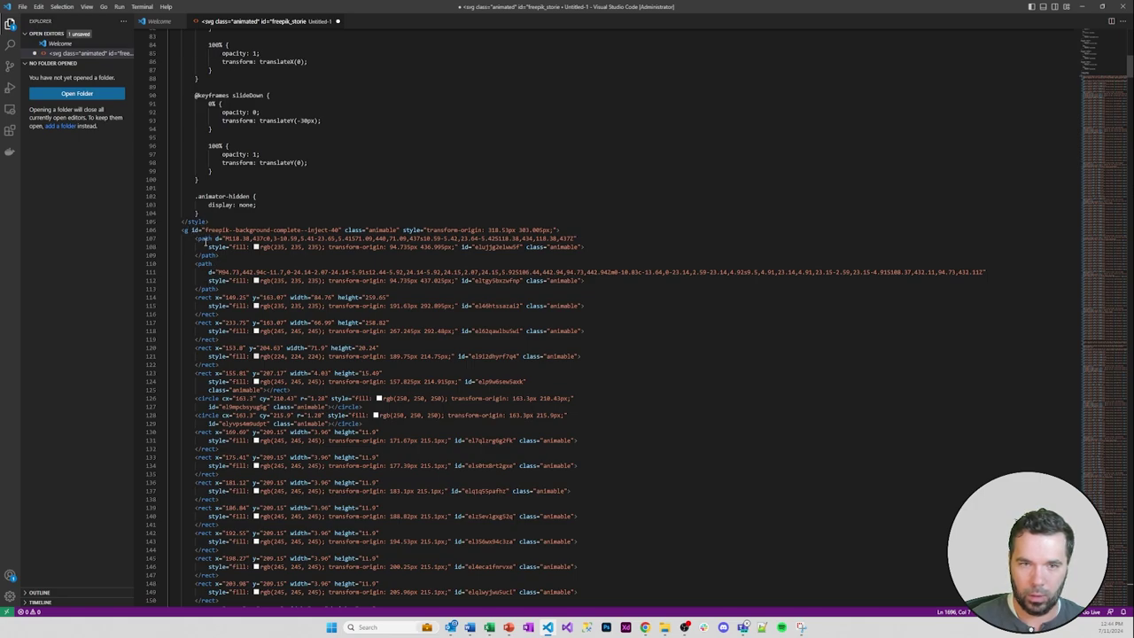
scroll(250, 264, up, 5)
click(193, 360)
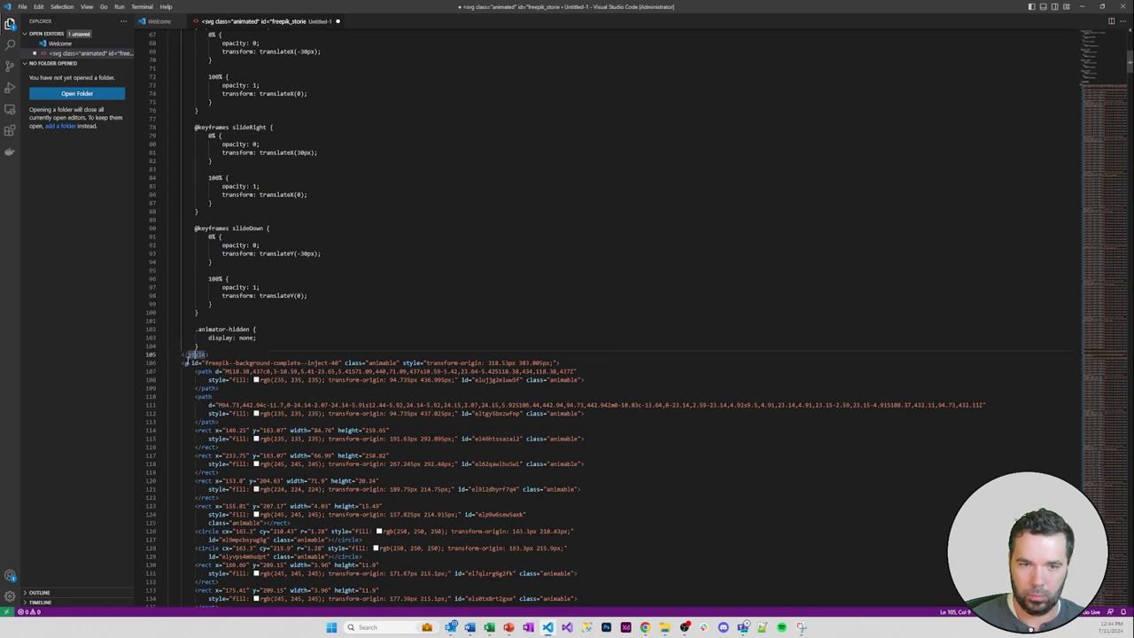
scroll(363, 313, up, 20)
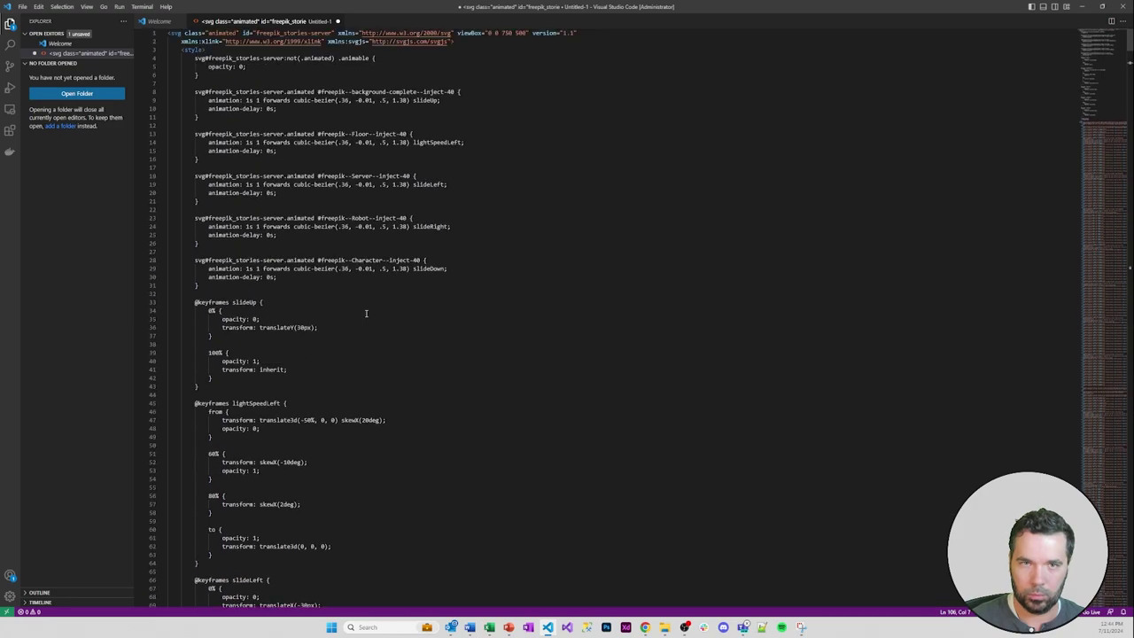
click(471, 40)
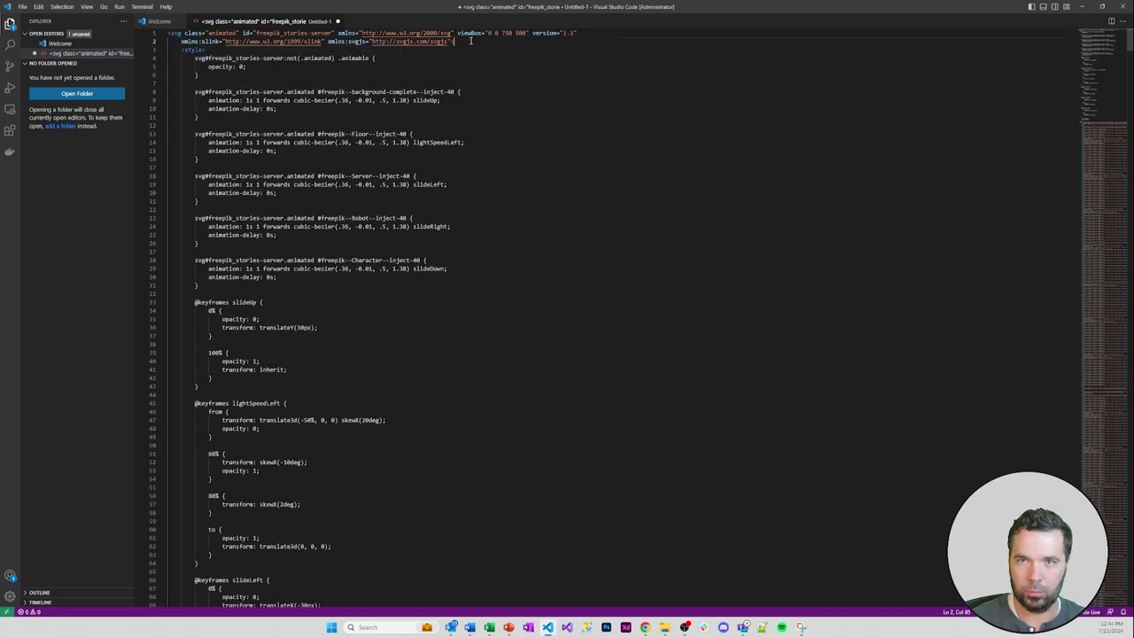
text(<t)
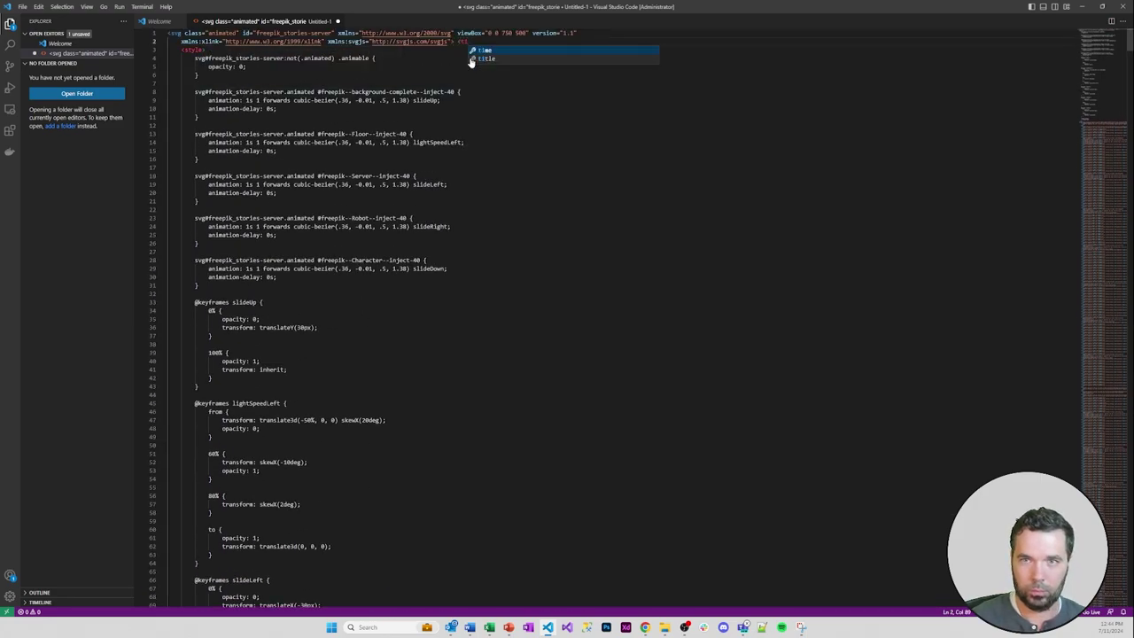
text(itle)
key(Return)
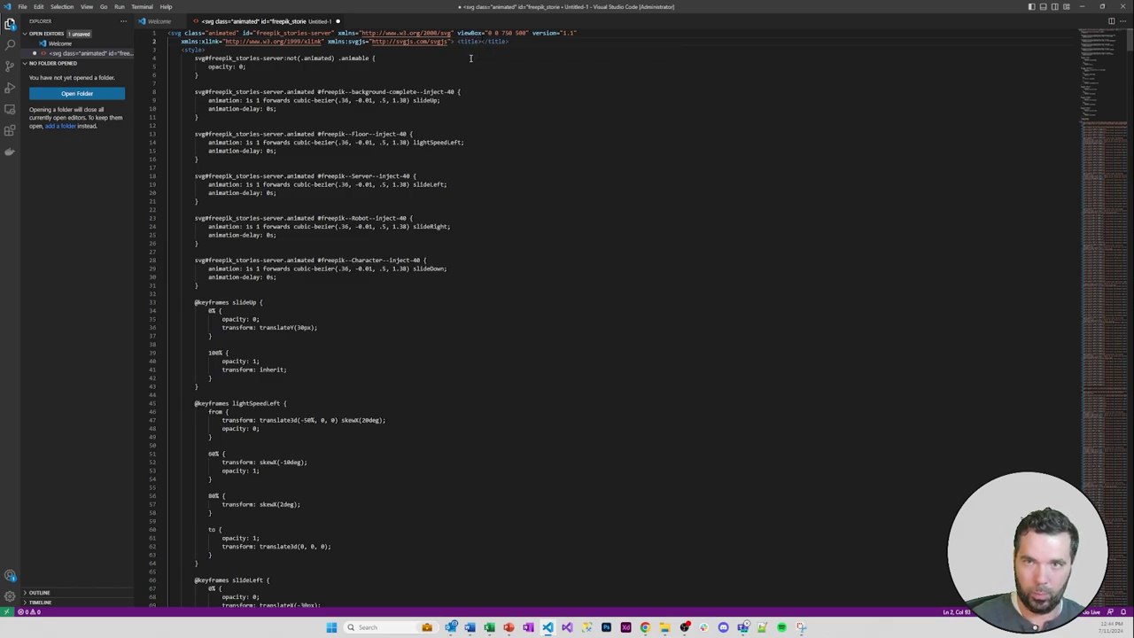
- Fill the SVG's title element with "it solution provider working with a professional services firm"
text(it solution p)
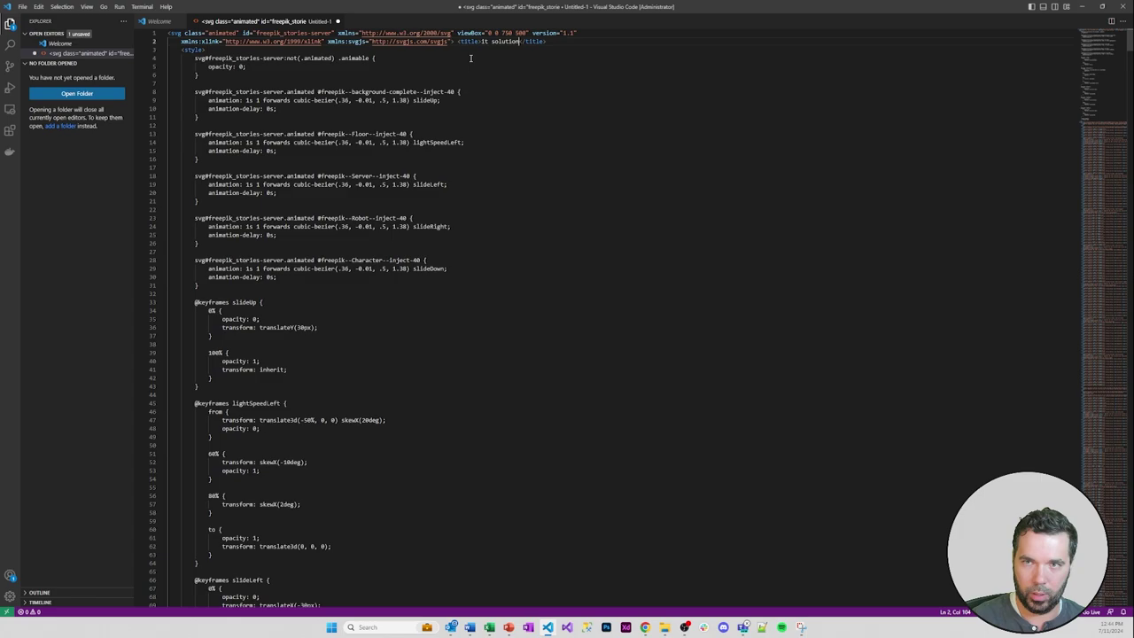
text(rovider for an)
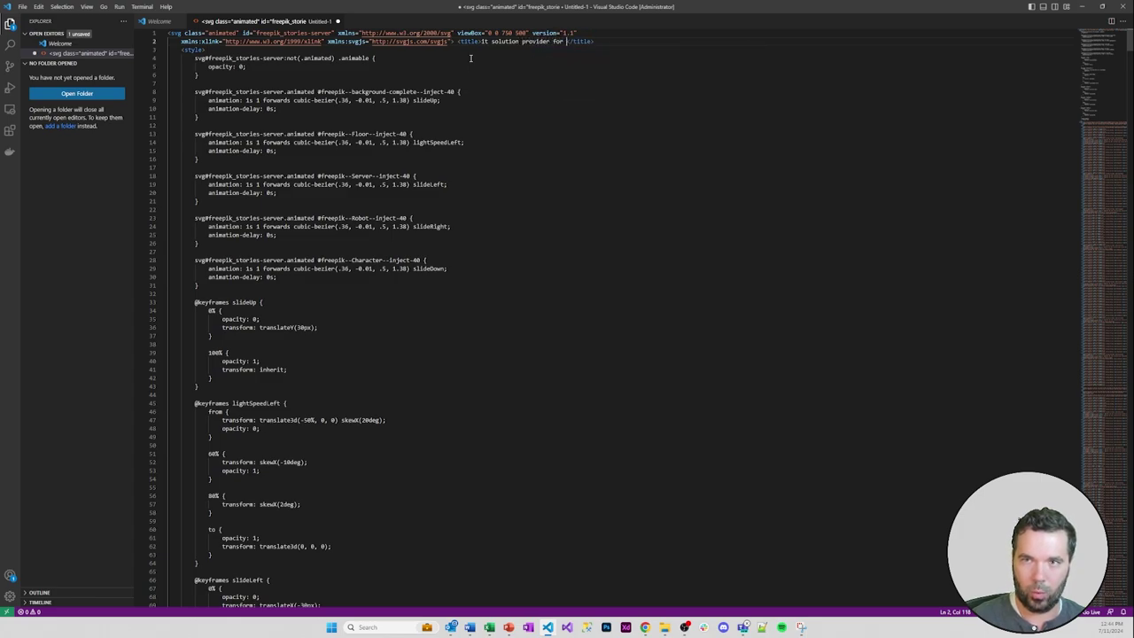
key(BackSpace)
key(BackSpace)
text(working wi)
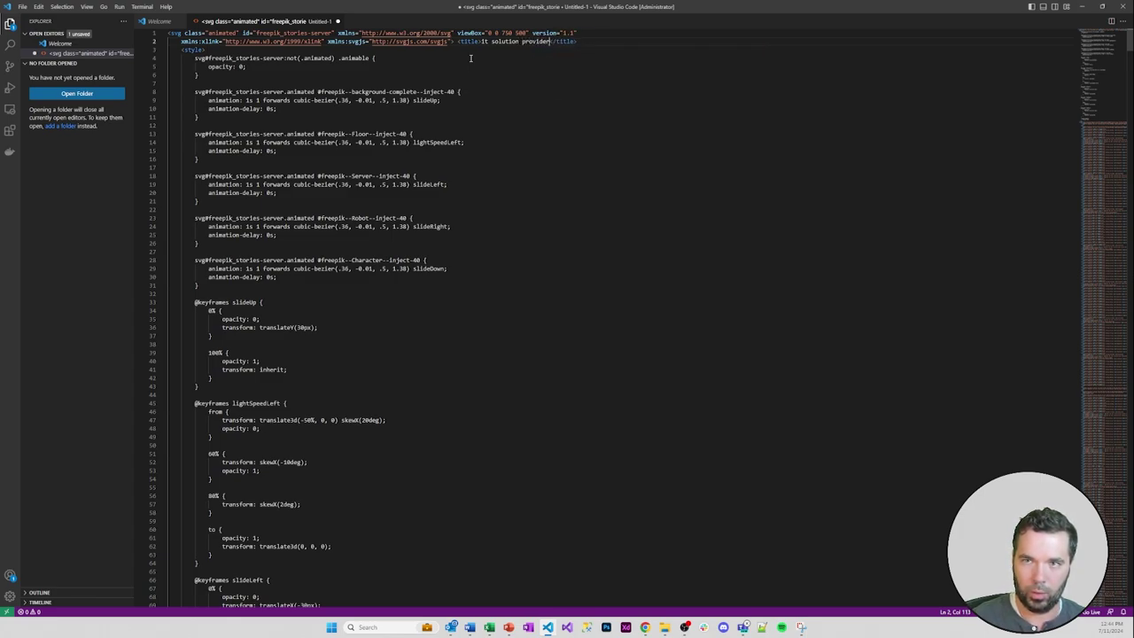
text(th a professional s)
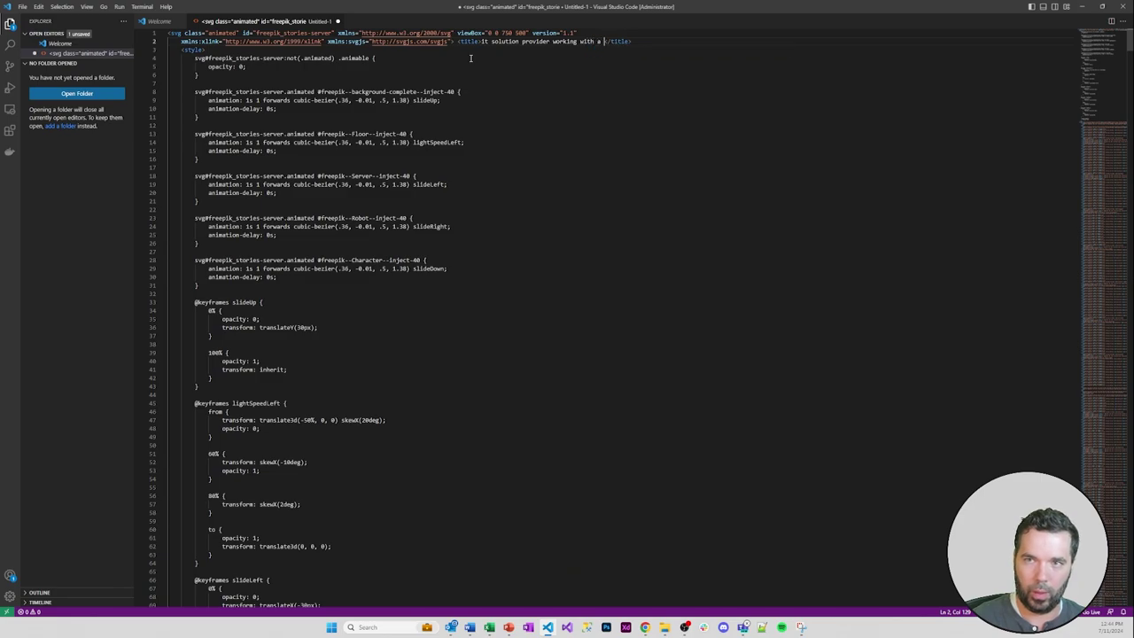
text(ervices)
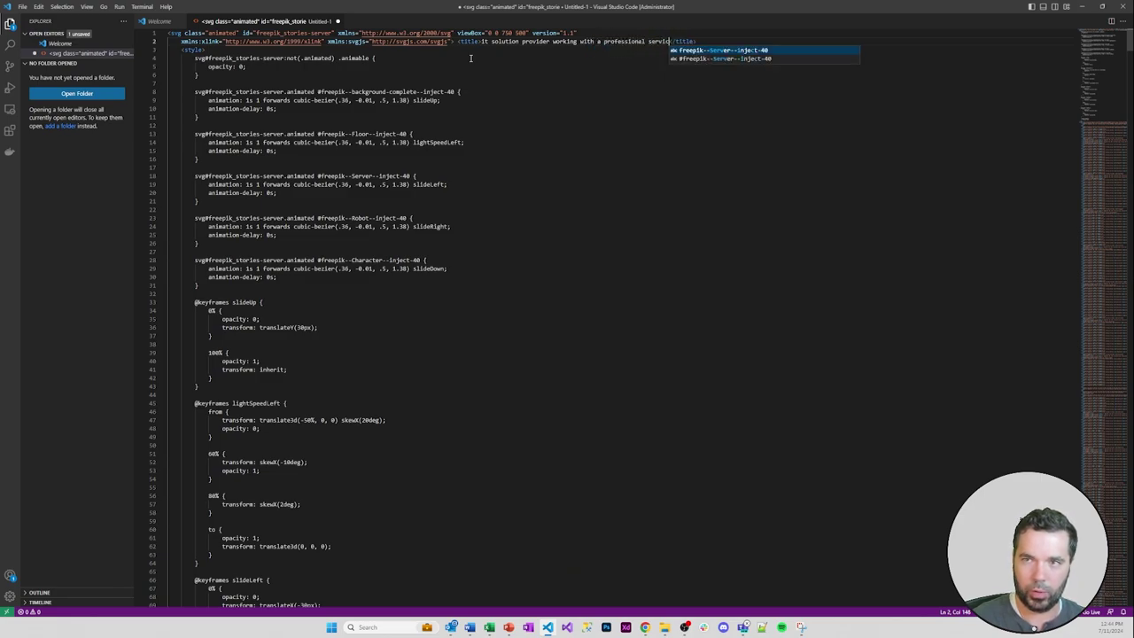
text( firm)
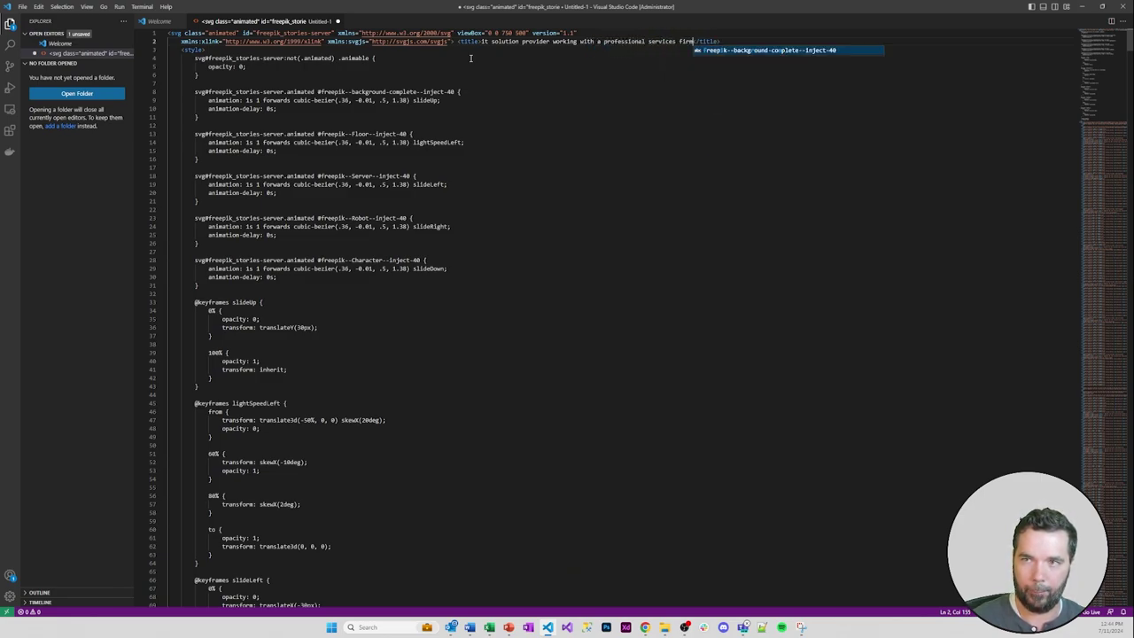
- Copy the entire edited SVG code, switch back to the Elementor editor, and replace the server illustration's HTML code with it
click(531, 62)
key(ctrl+a)
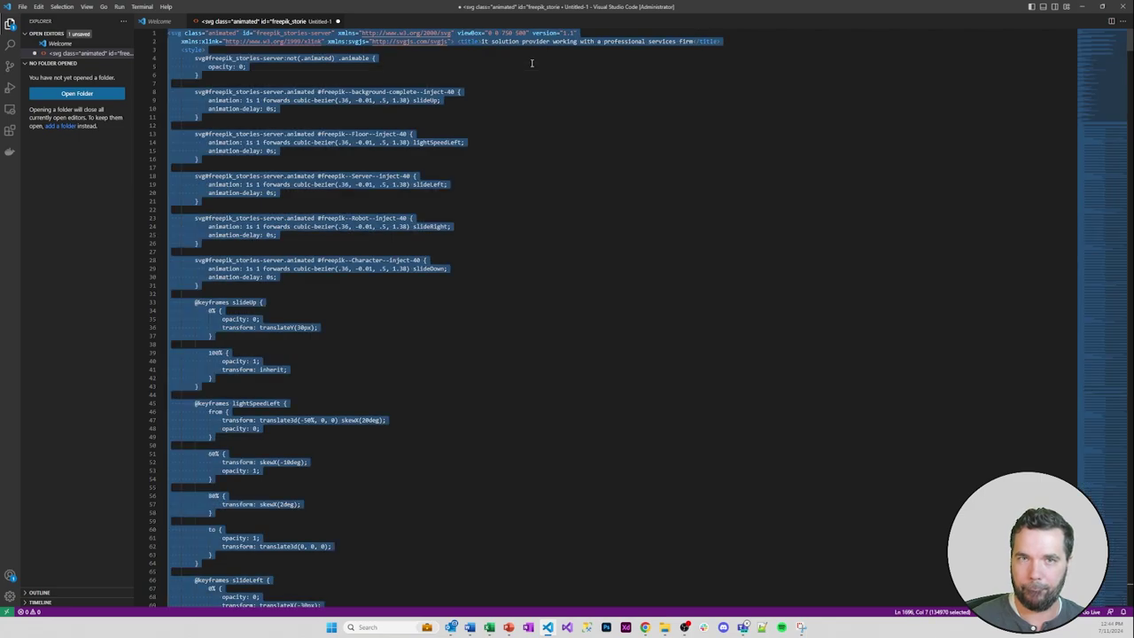
click(1082, 7)
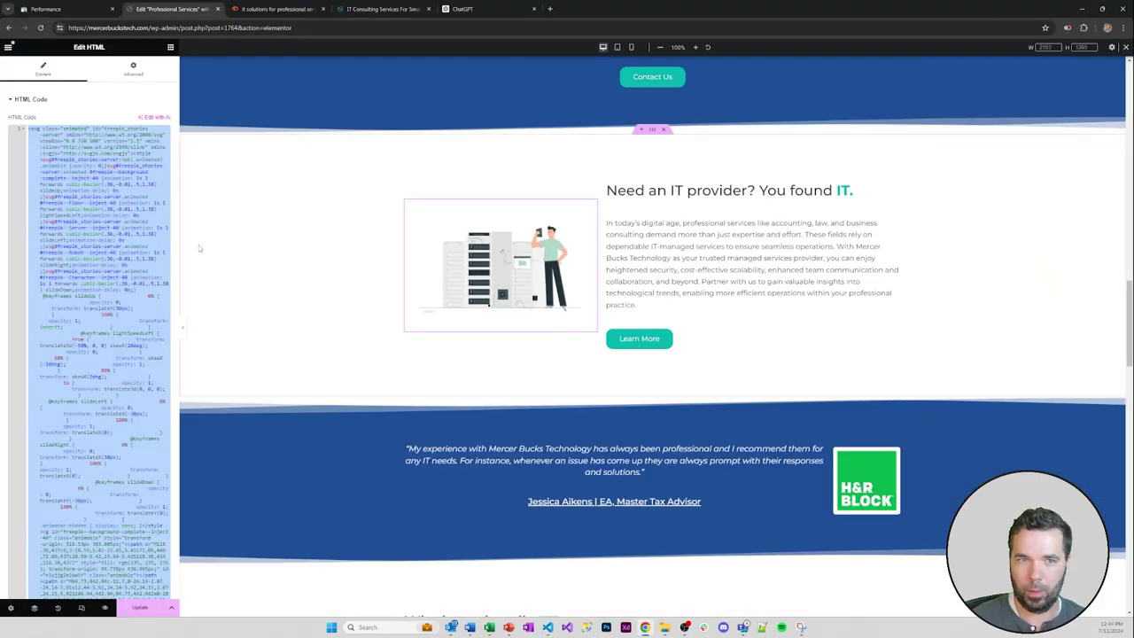
key(ctrl+a)
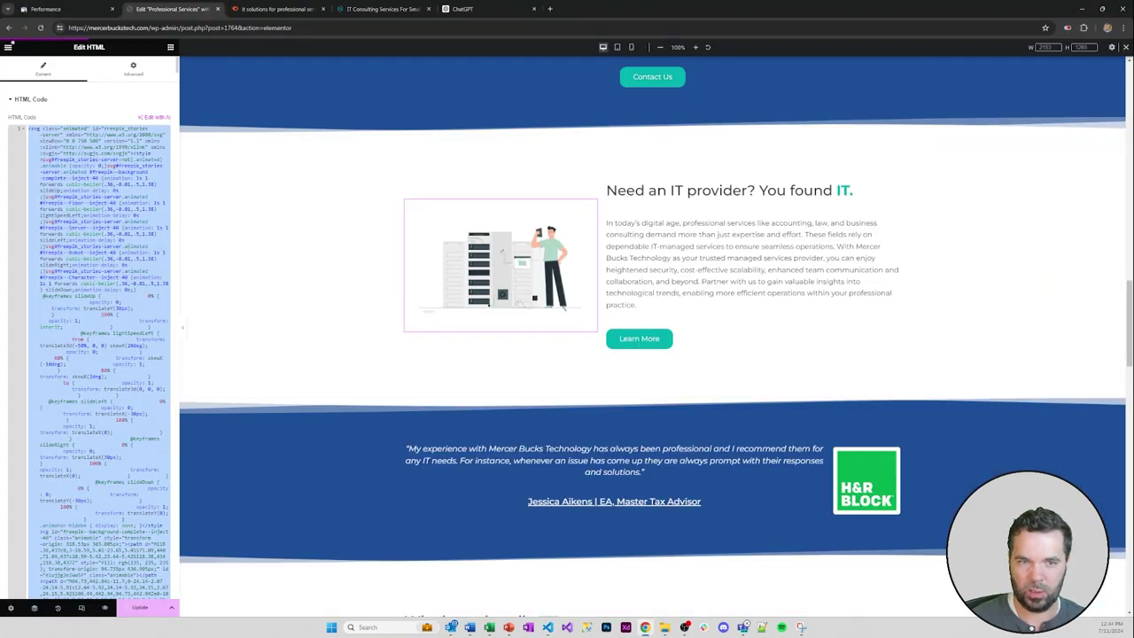
key(ctrl+v)
- Check the testimonial quote's HTML source, and set the HTML tag of the testimonial author heading to p
scroll(608, 255, down, 1)
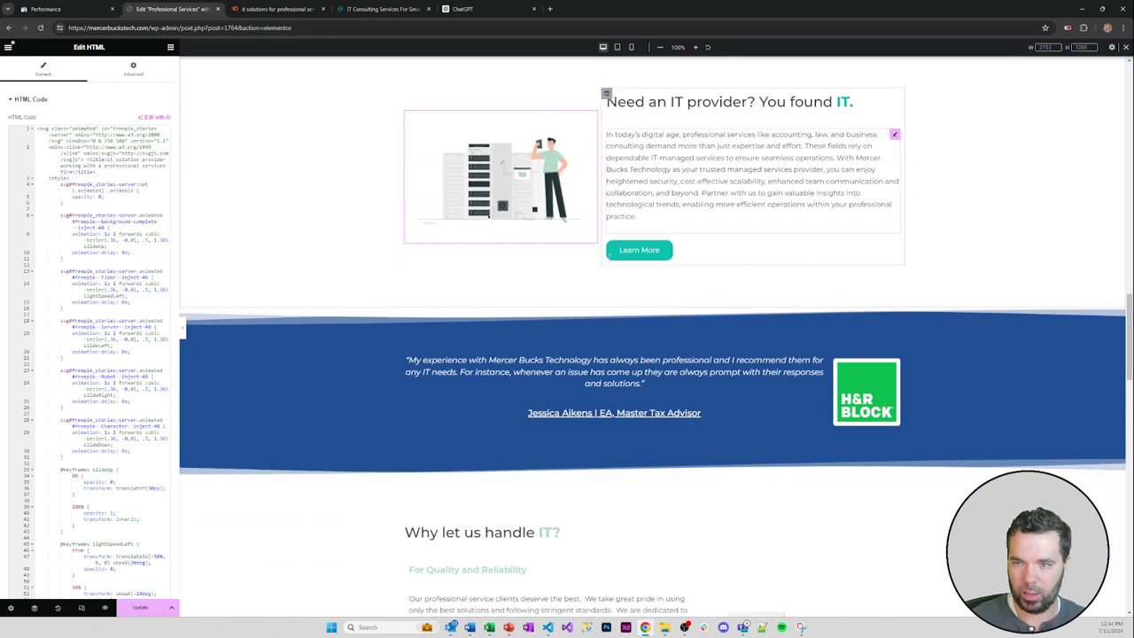
scroll(556, 295, down, 1)
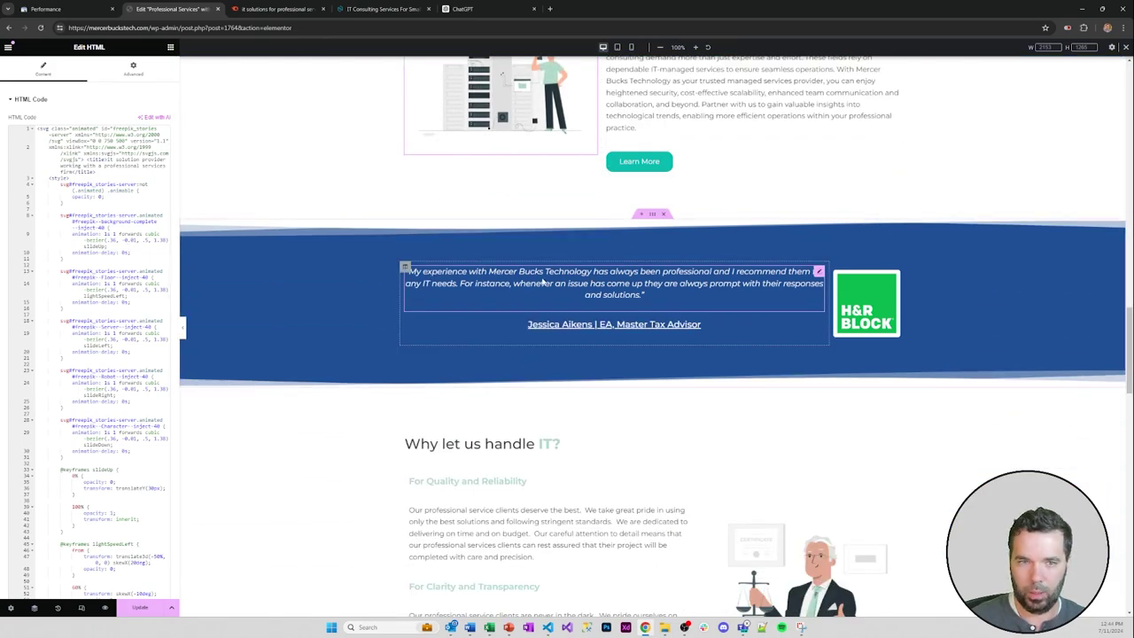
click(545, 282)
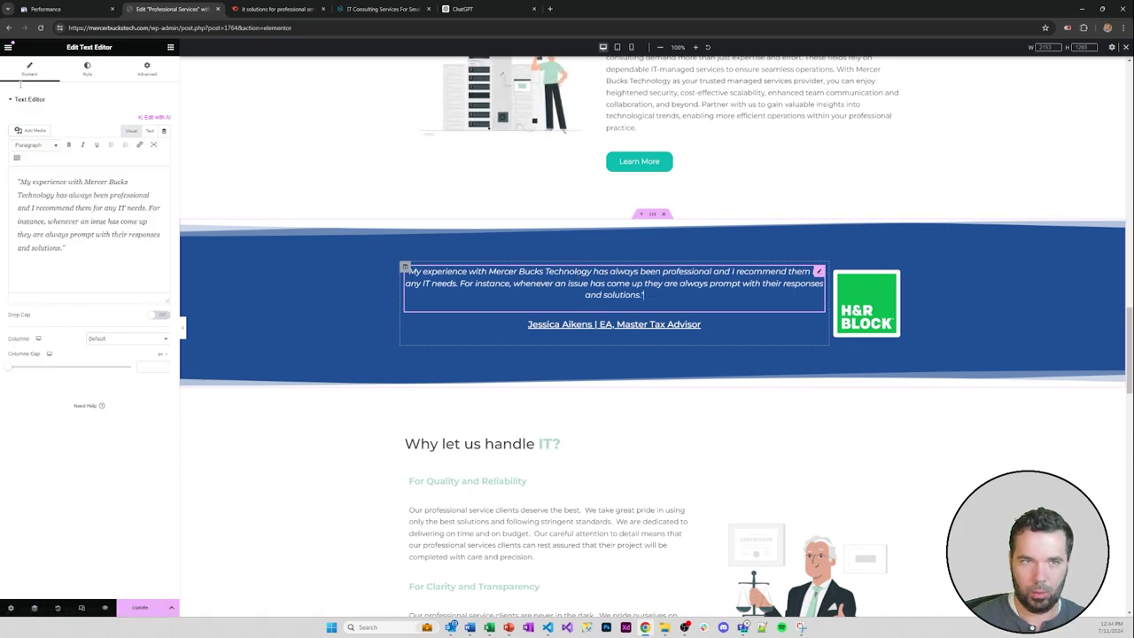
click(149, 131)
click(133, 133)
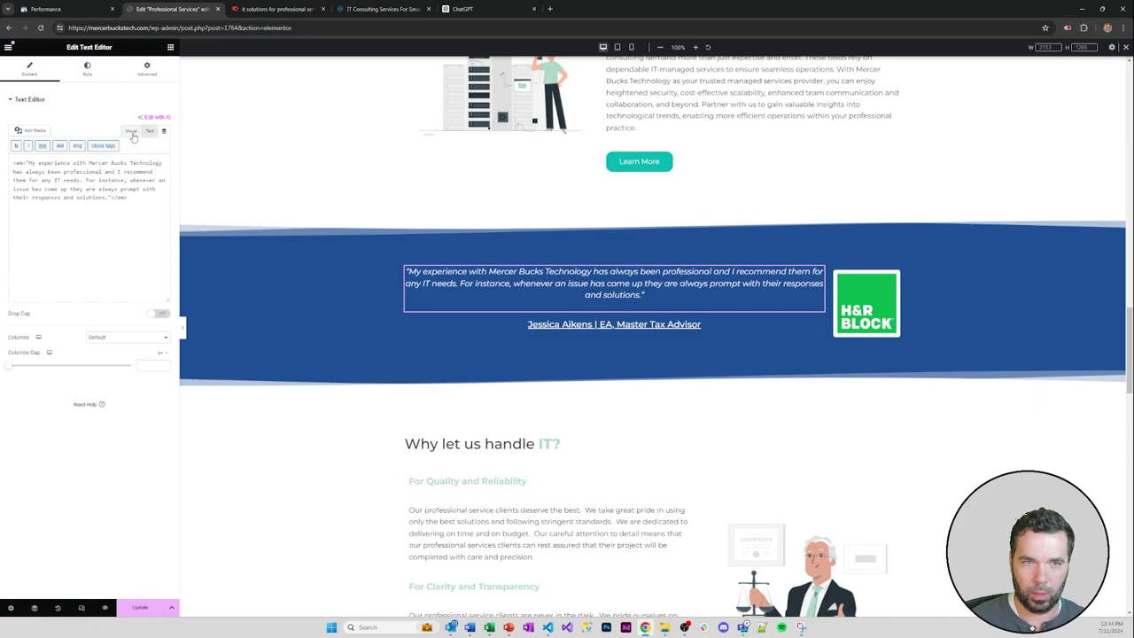
click(506, 327)
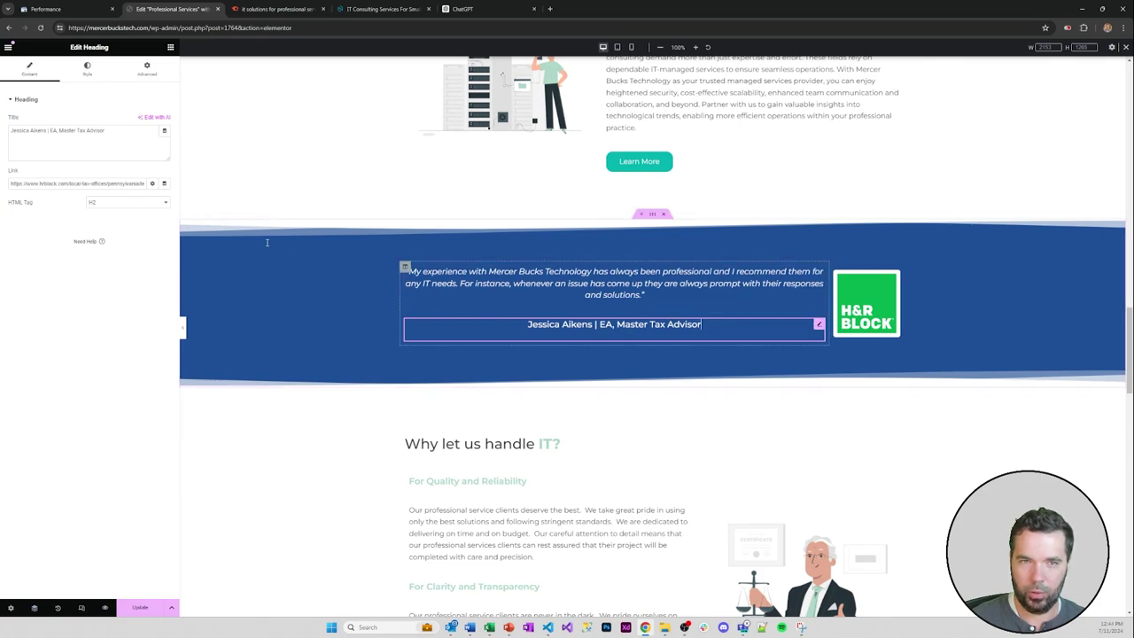
click(104, 204)
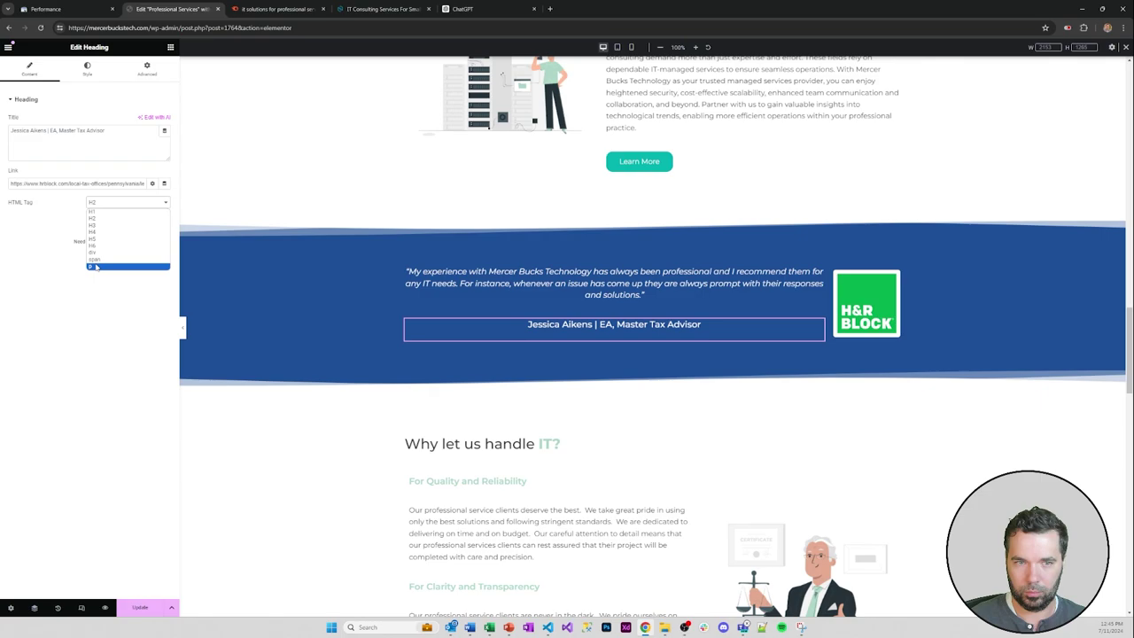
click(96, 266)
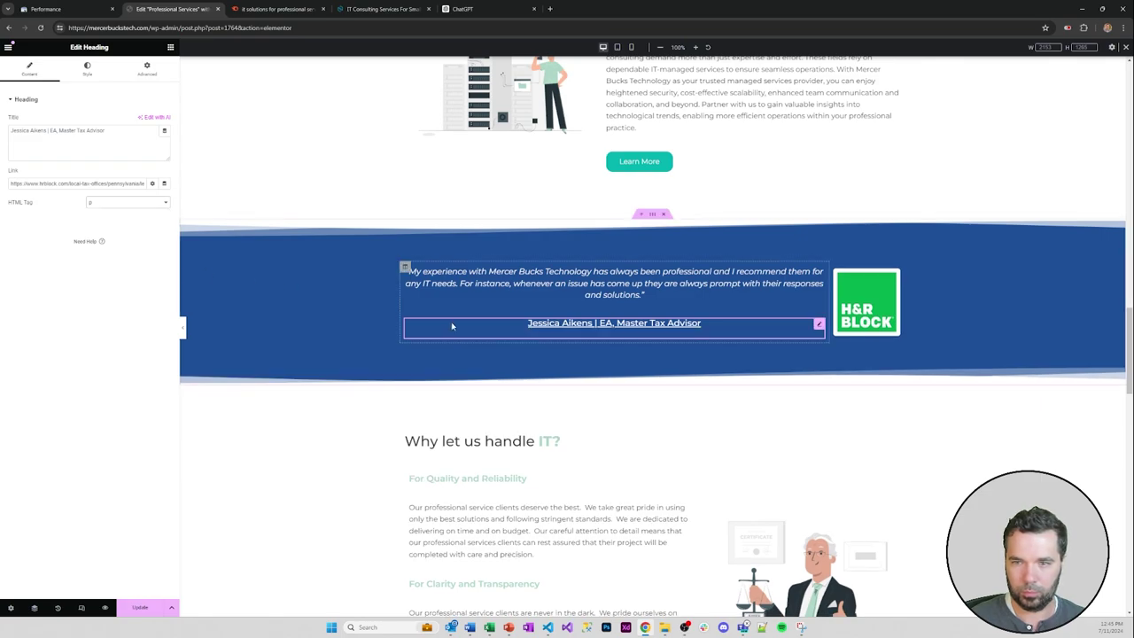
- Copy the strong "mbt-text-accent" IT markup from the "Need an IT provider?" heading over the colored span in the "Why let us handle" heading
scroll(764, 245, up, 3)
click(771, 241)
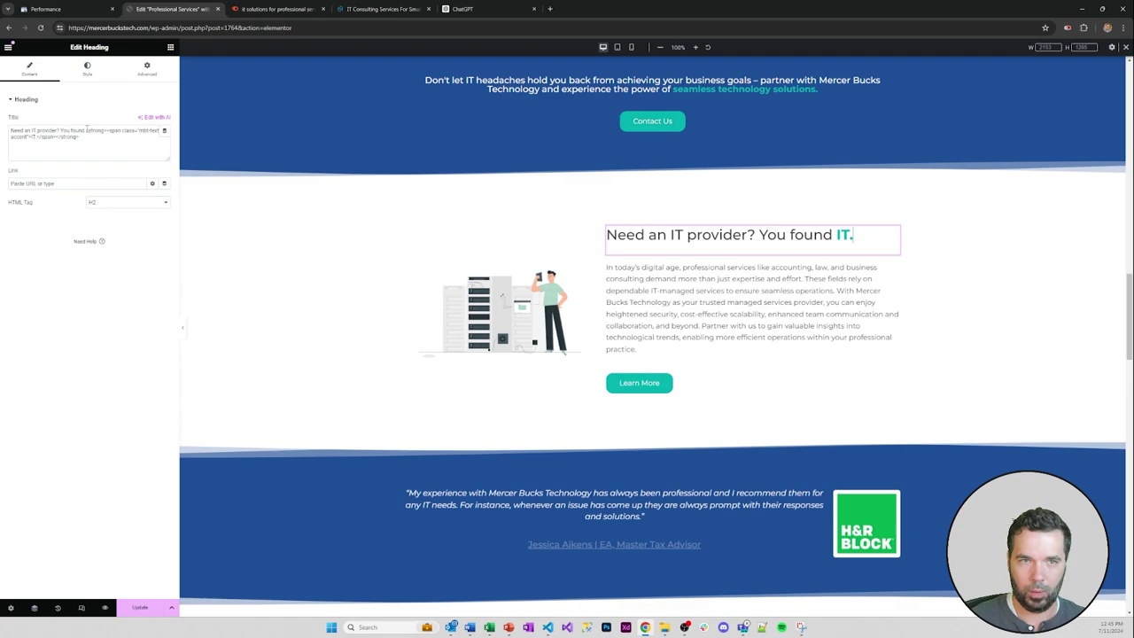
drag(86, 130, 93, 137)
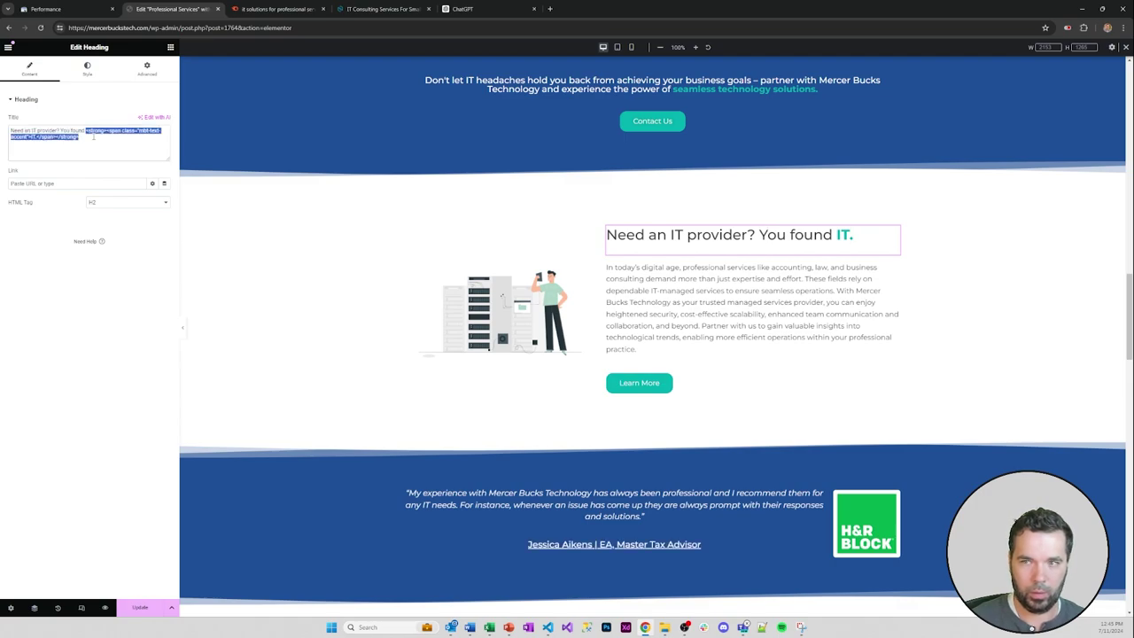
scroll(479, 270, down, 5)
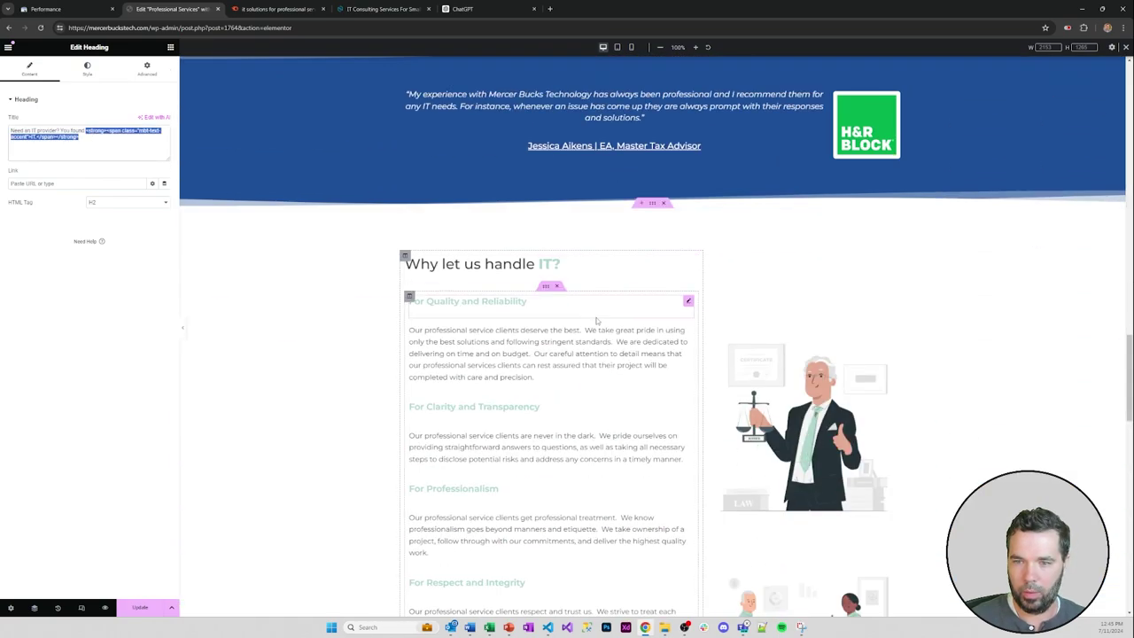
click(494, 264)
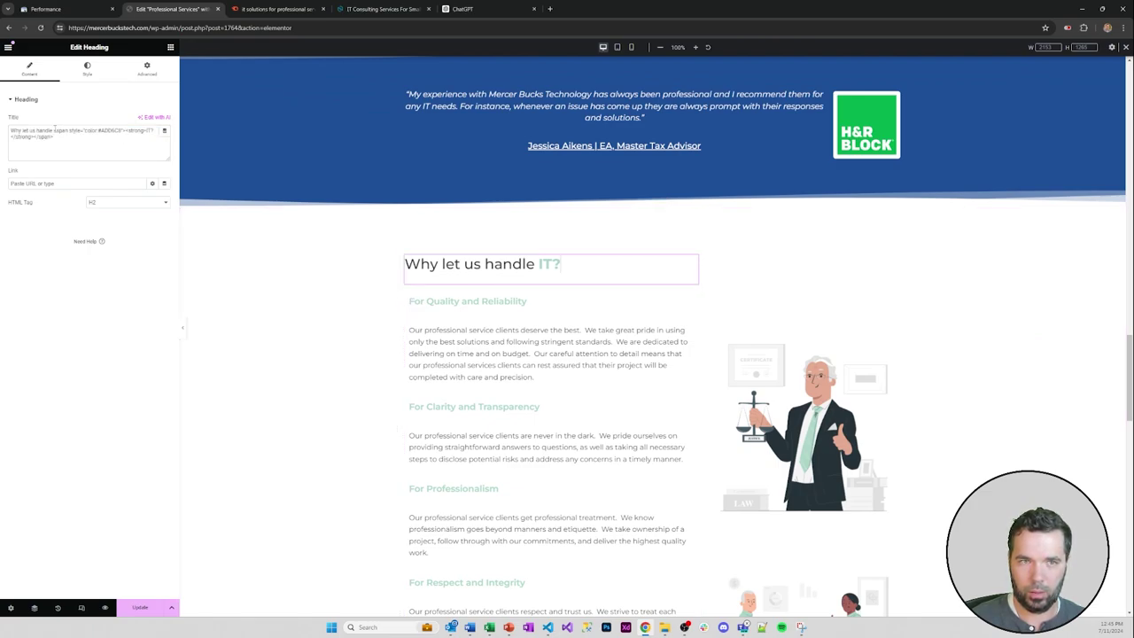
drag(54, 130, 62, 137)
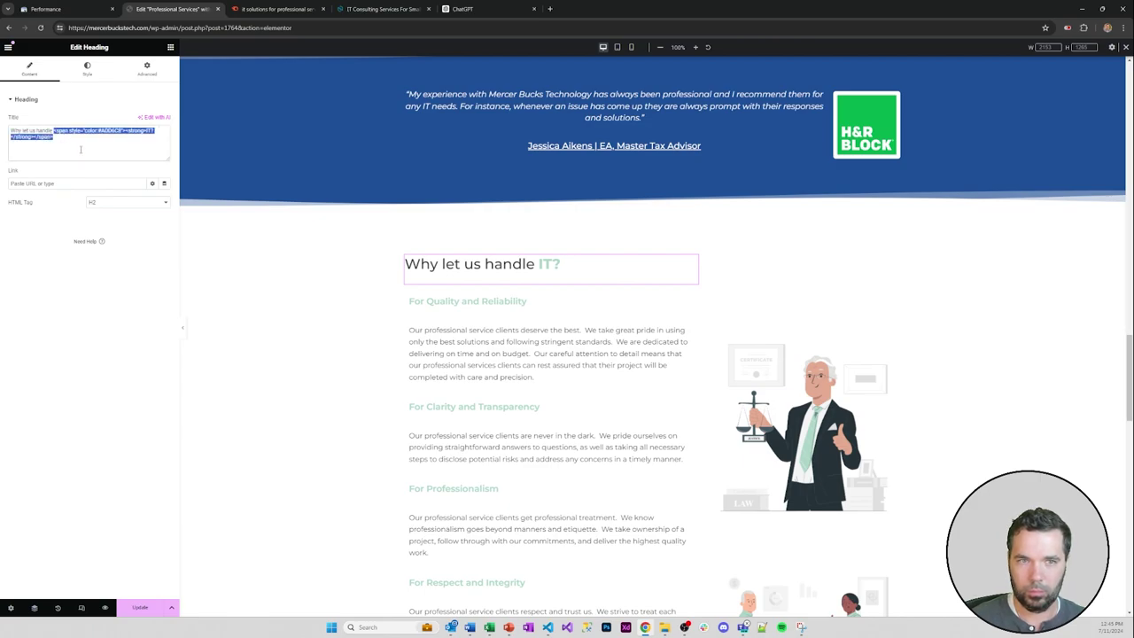
text(<strong><span class="mbt-text-accent">IT?</span></strong>)
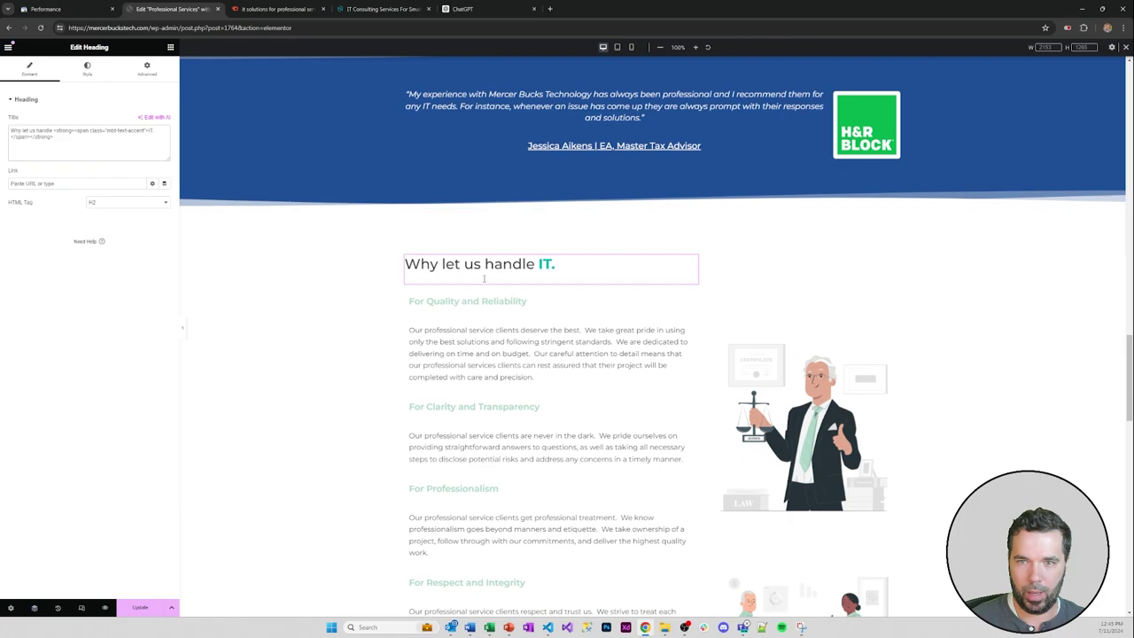
- Set the HTML tag of the "For Quality and Reliability" heading to H3
scroll(484, 278, down, 1)
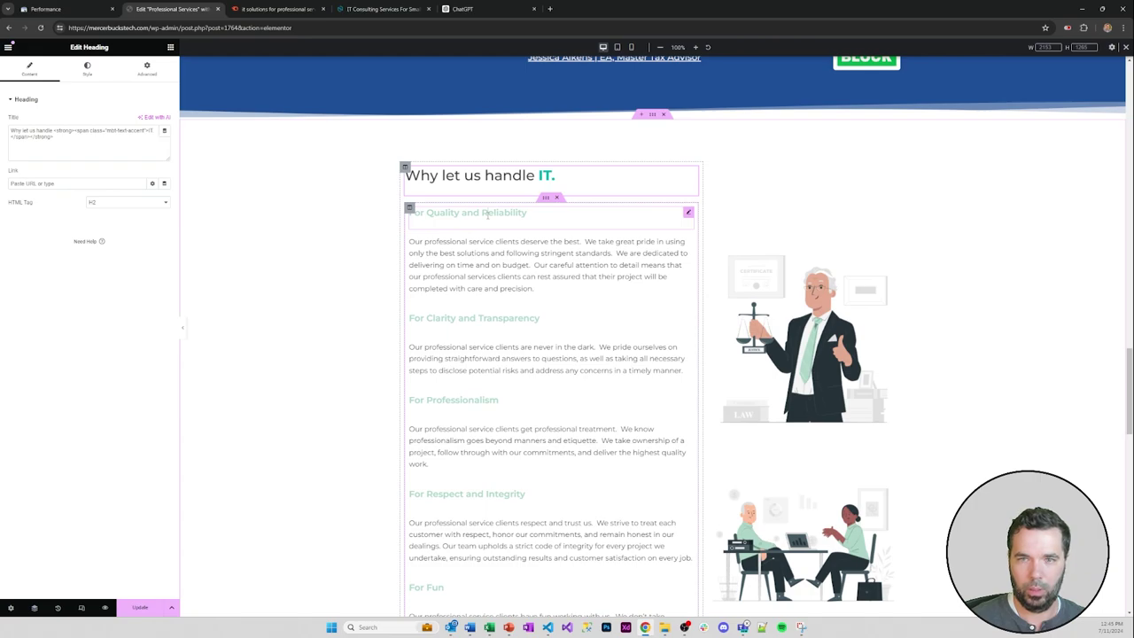
click(502, 212)
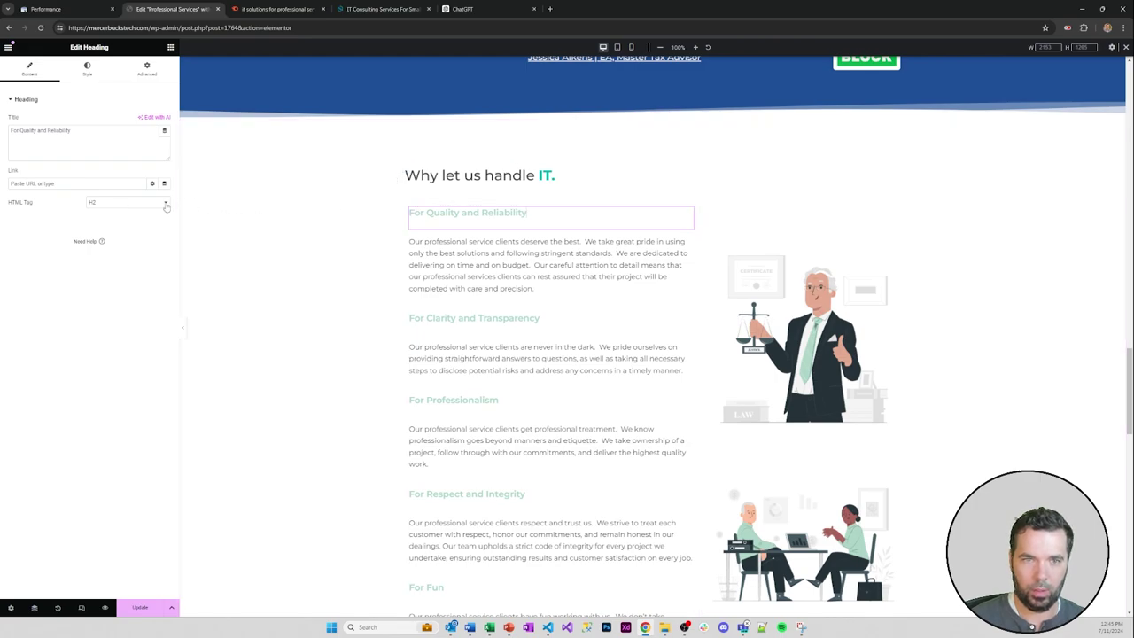
click(127, 202)
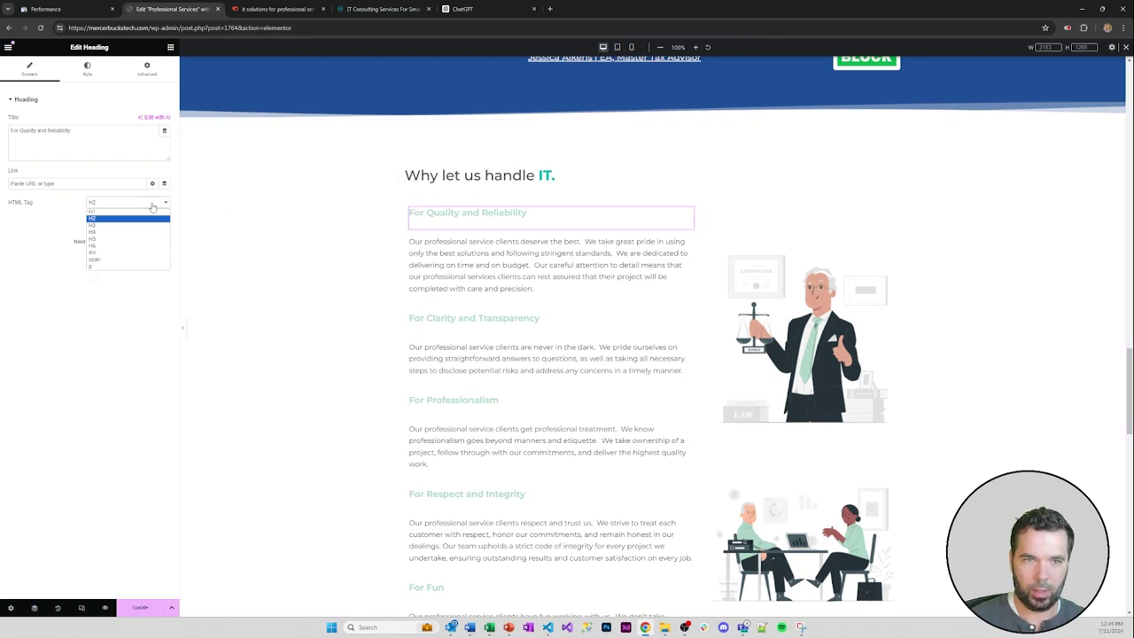
click(102, 227)
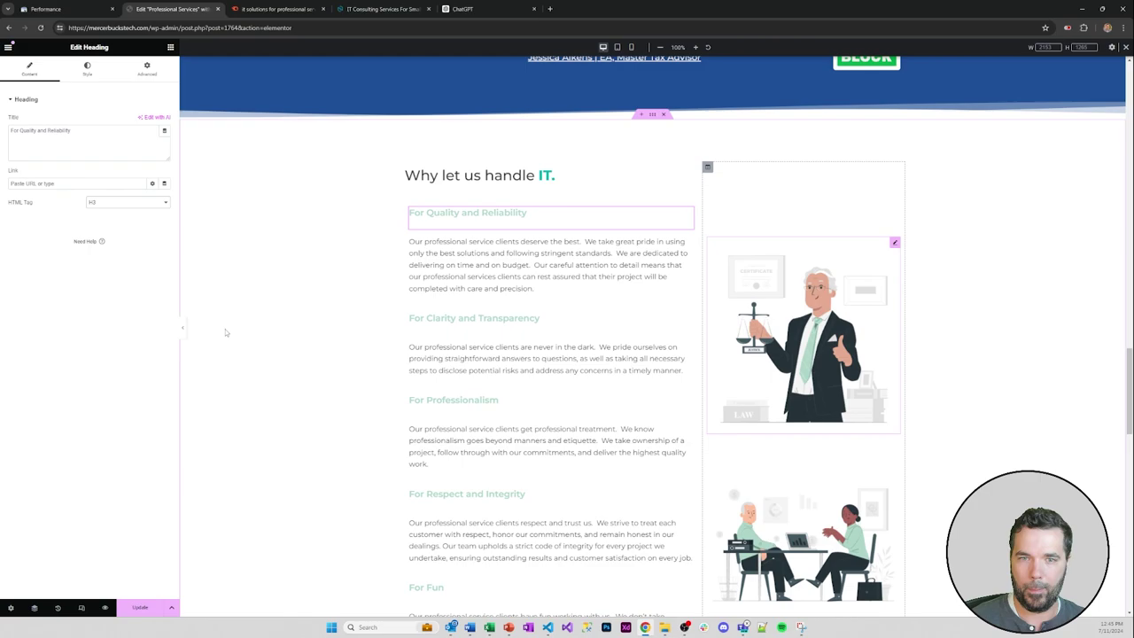
- Save the page, reload the editor, and return to the "Why let us handle" section
click(147, 609)
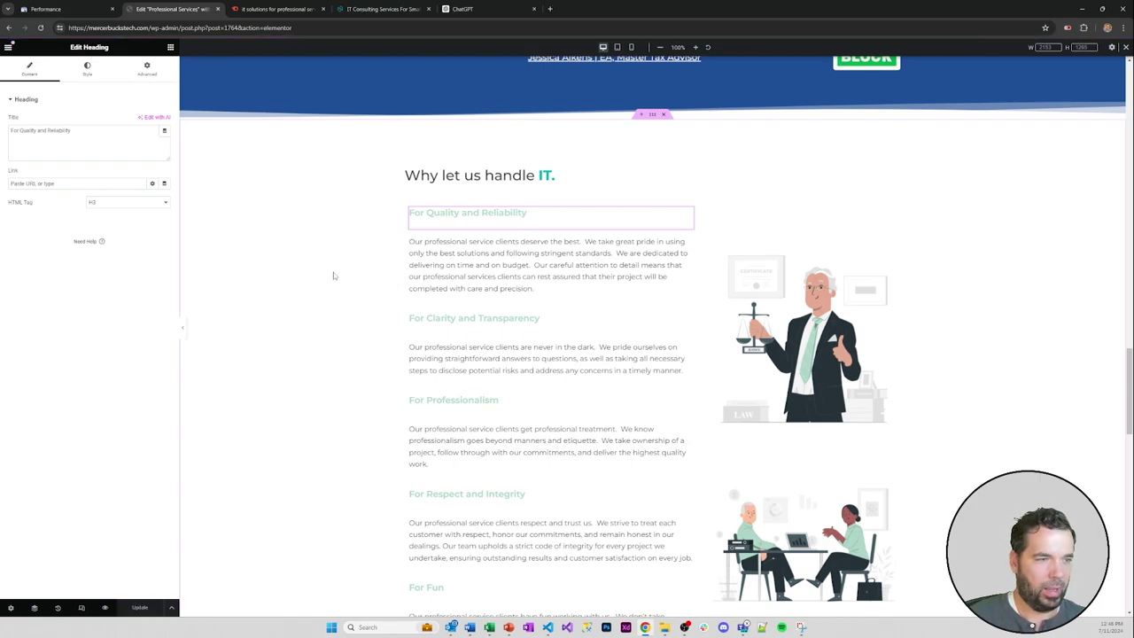
key(F5)
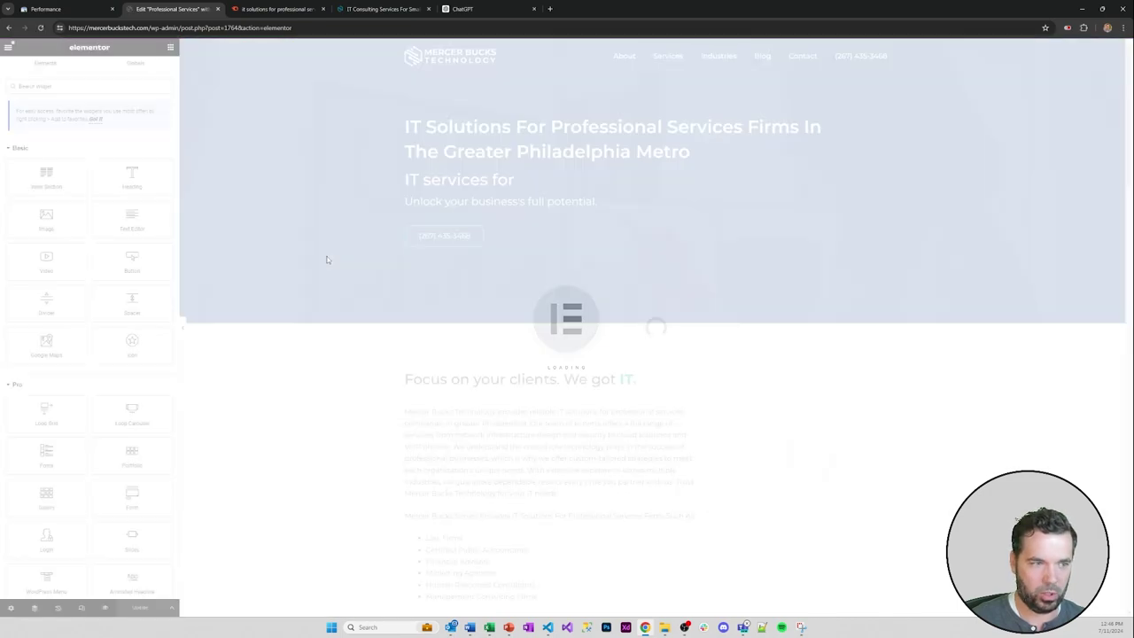
scroll(326, 257, down, 2)
scroll(350, 278, down, 15)
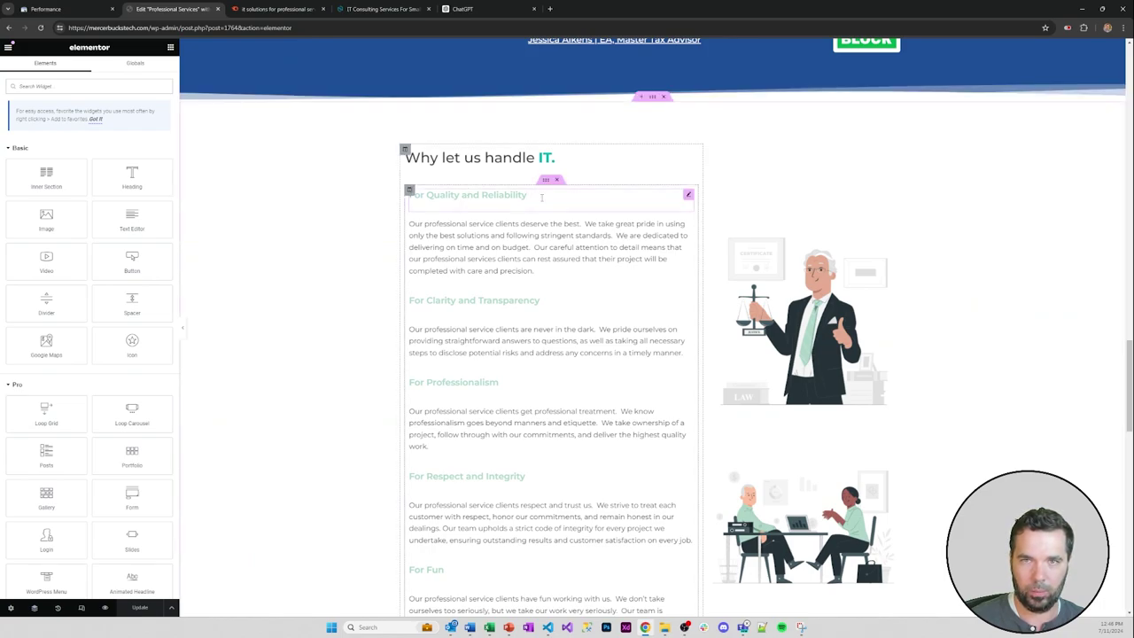
- Close the ChatGPT tab and set the HTML tag of the "For Clarity and Transparency" heading to H3
click(541, 198)
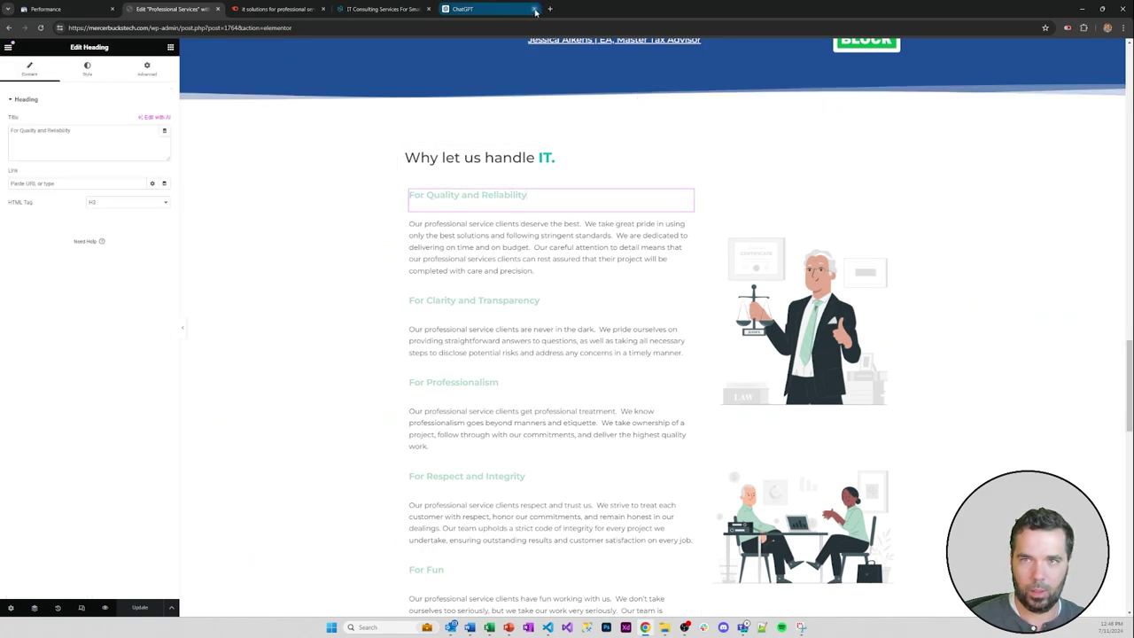
click(535, 9)
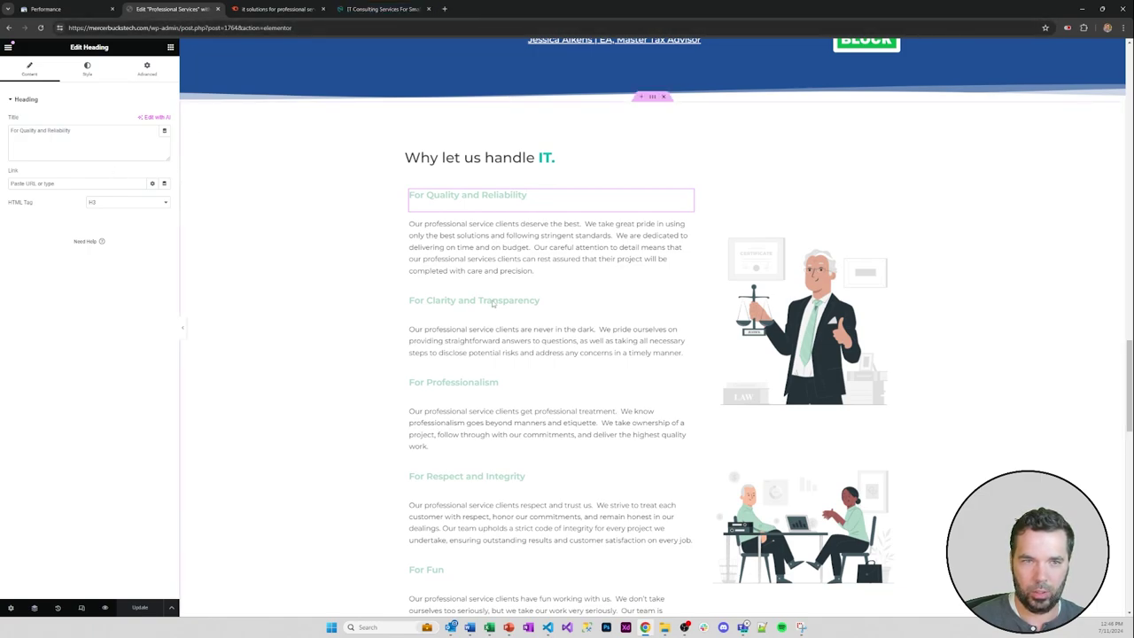
click(492, 303)
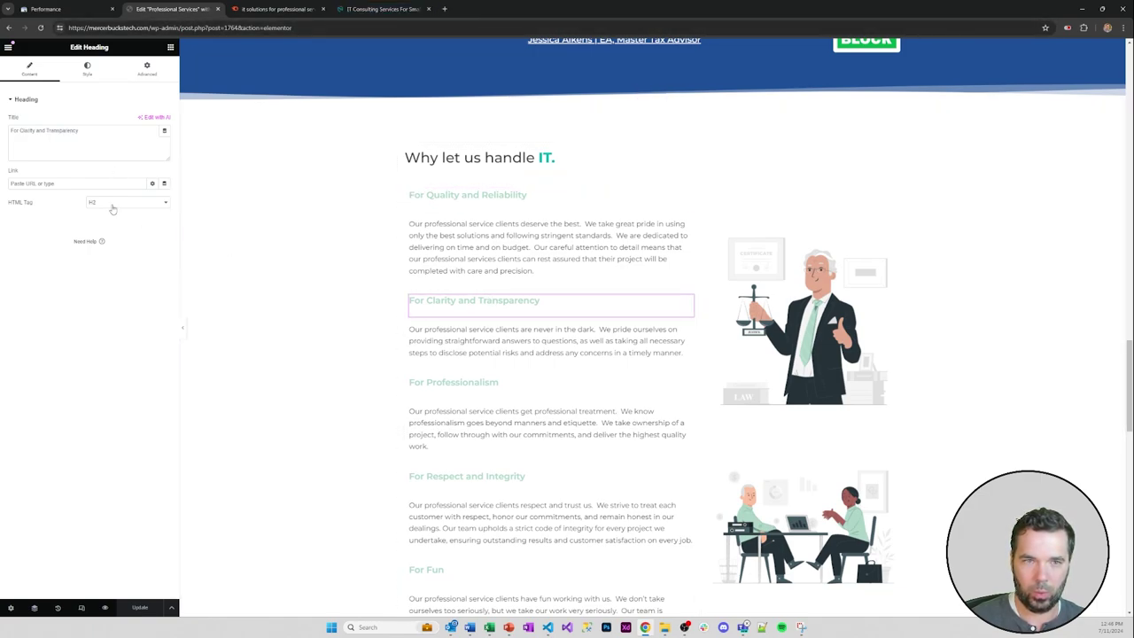
click(112, 209)
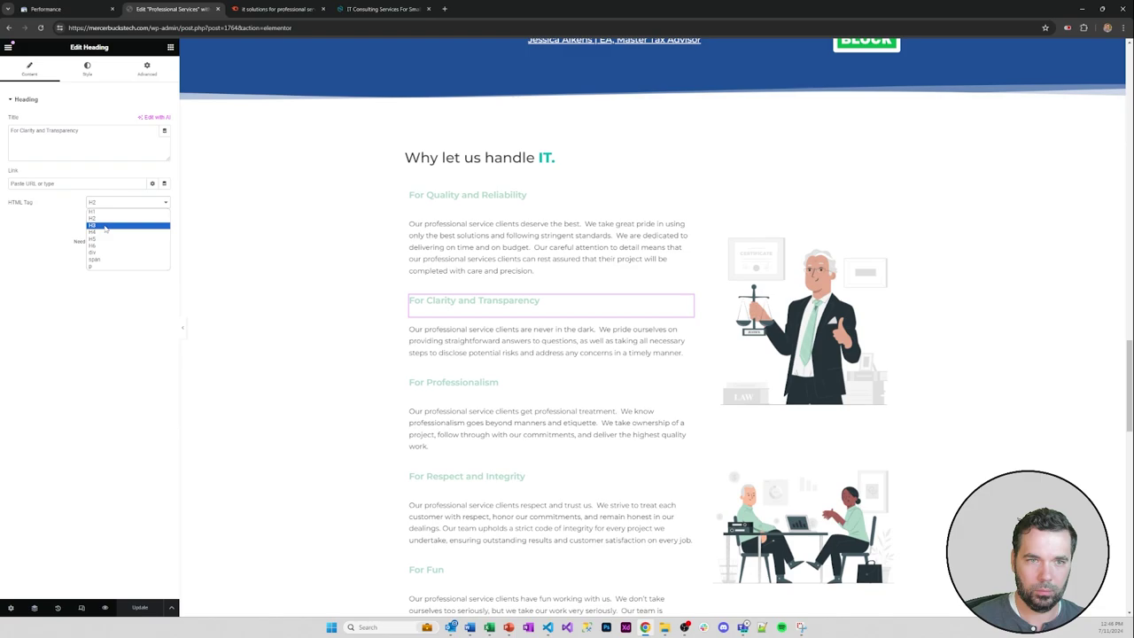
click(104, 226)
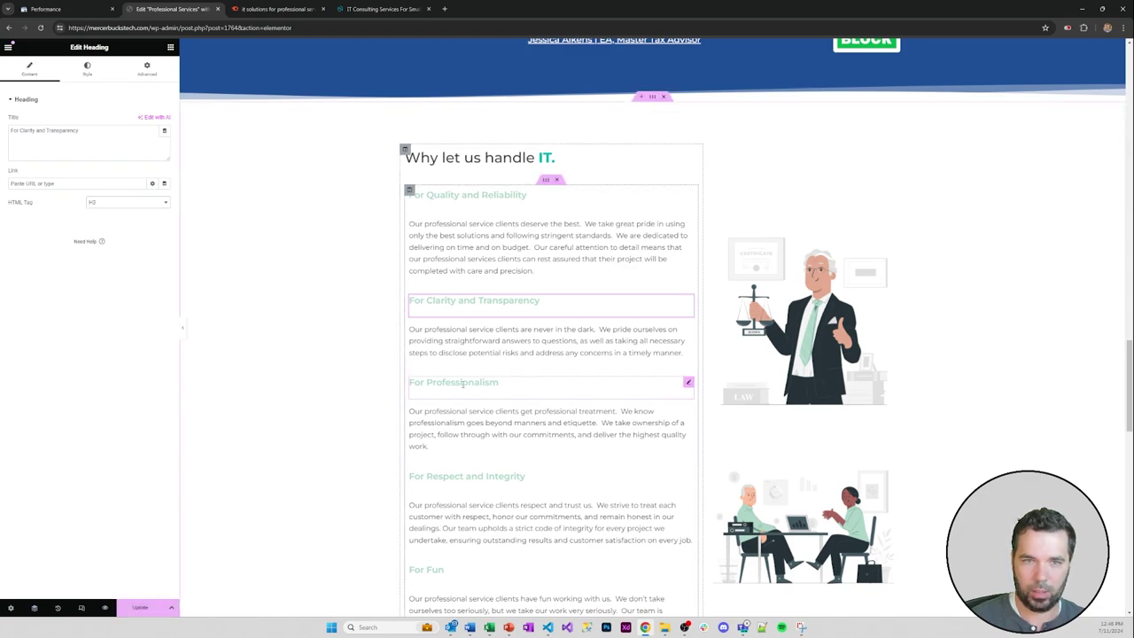
- Set the HTML tags of the "For Professionalism" and "For Respect and Integrity" headings to H3
click(462, 383)
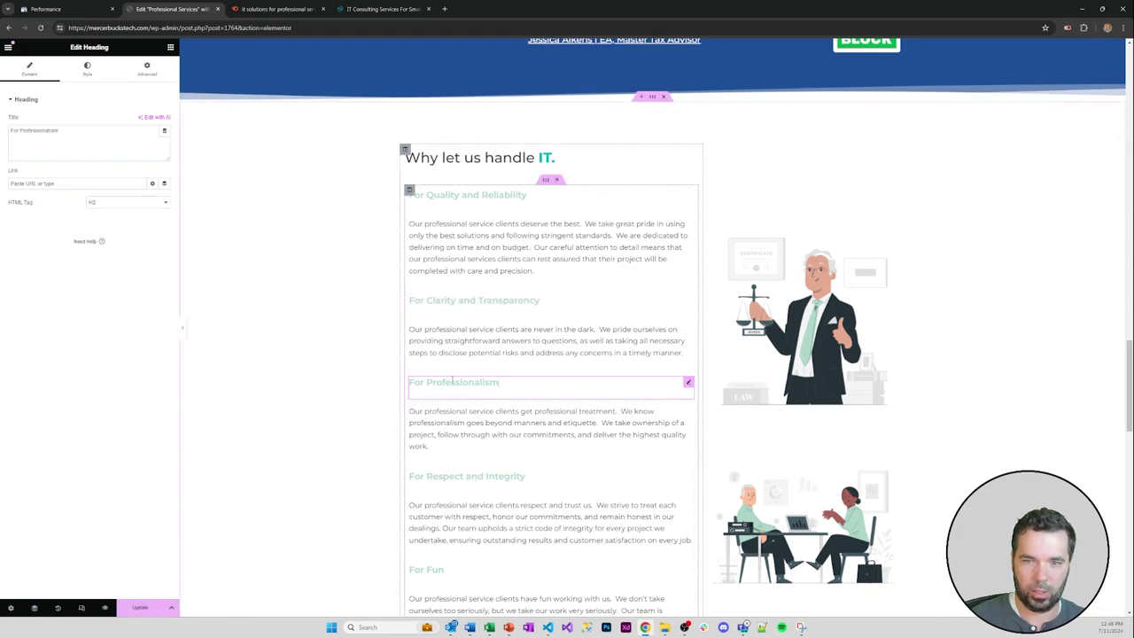
click(127, 207)
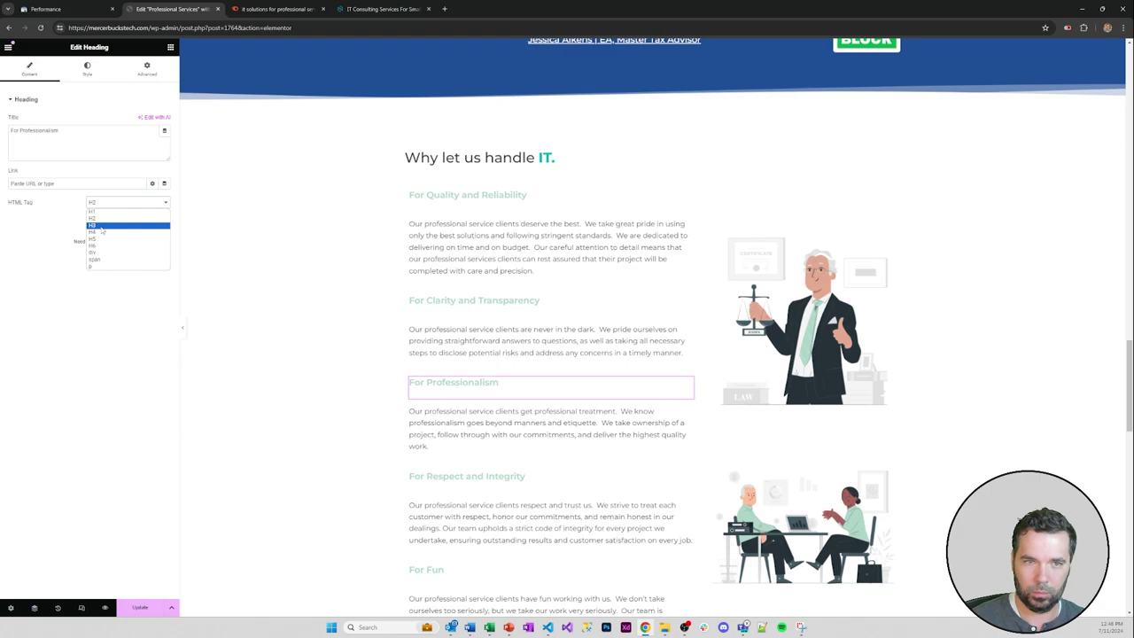
click(103, 227)
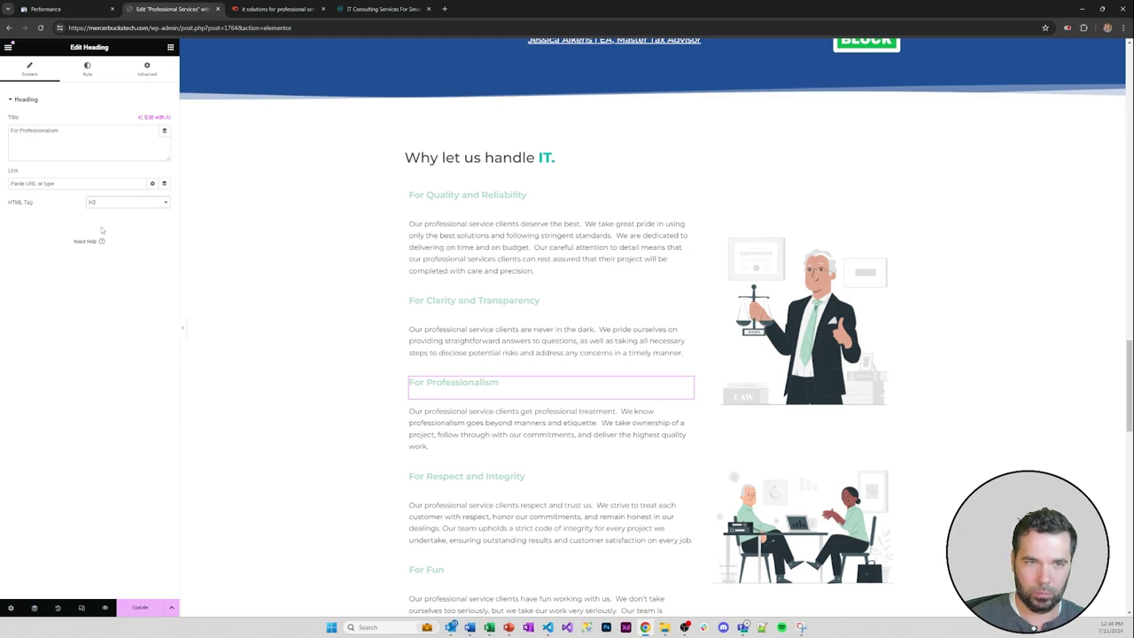
click(455, 476)
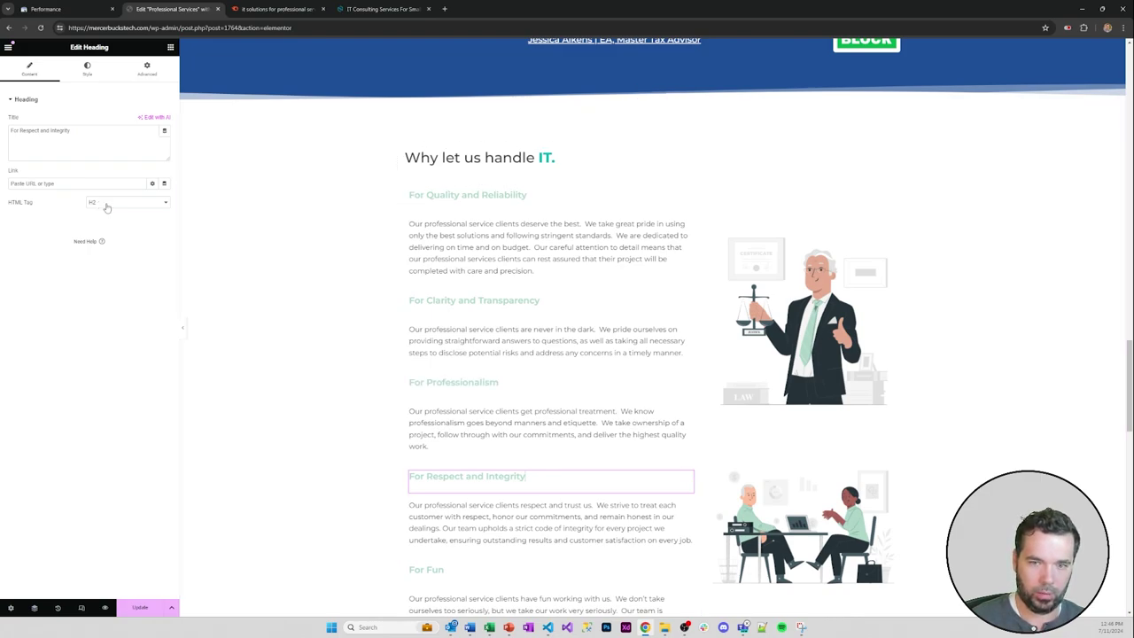
click(106, 203)
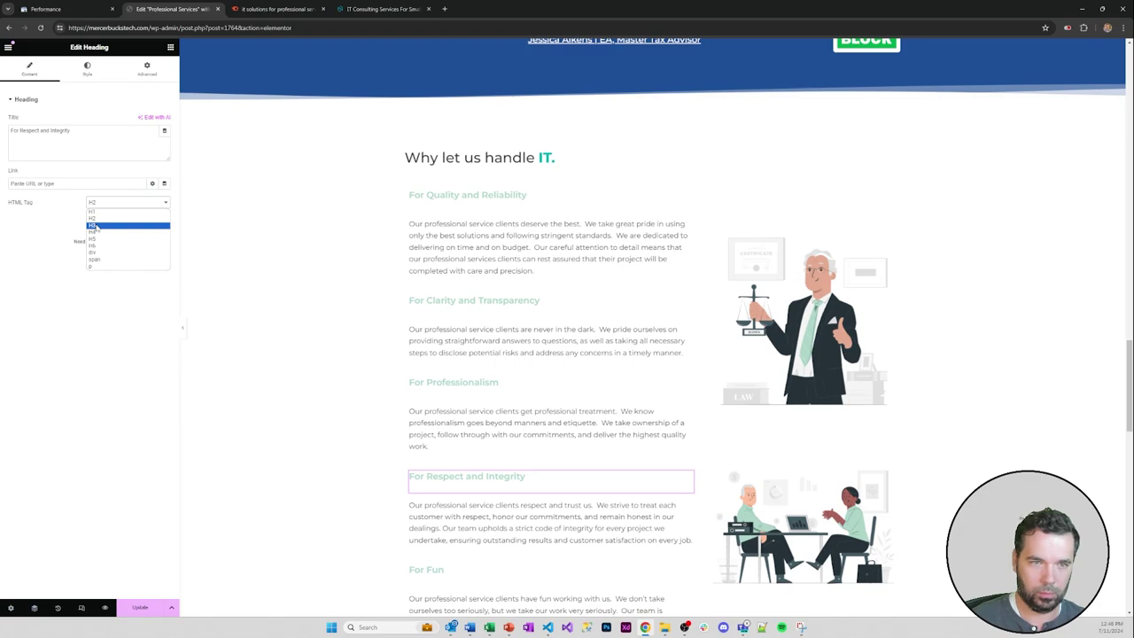
click(94, 227)
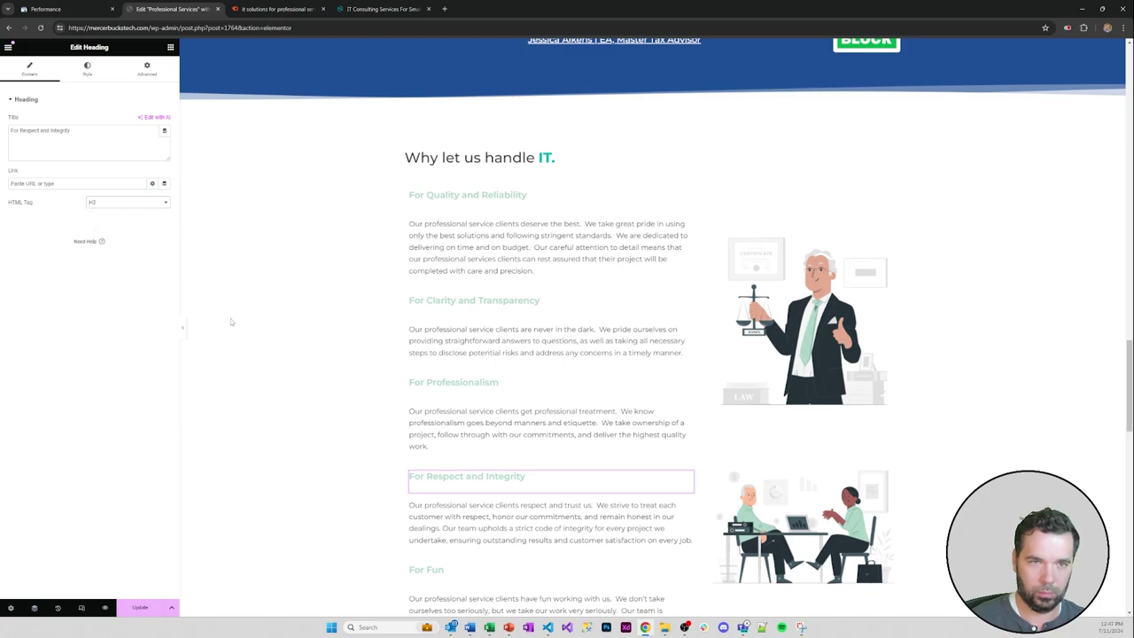
- Set the "For Fun" heading's HTML tag to H3 and its text color to the global Primary Accent Color
scroll(488, 488, down, 1)
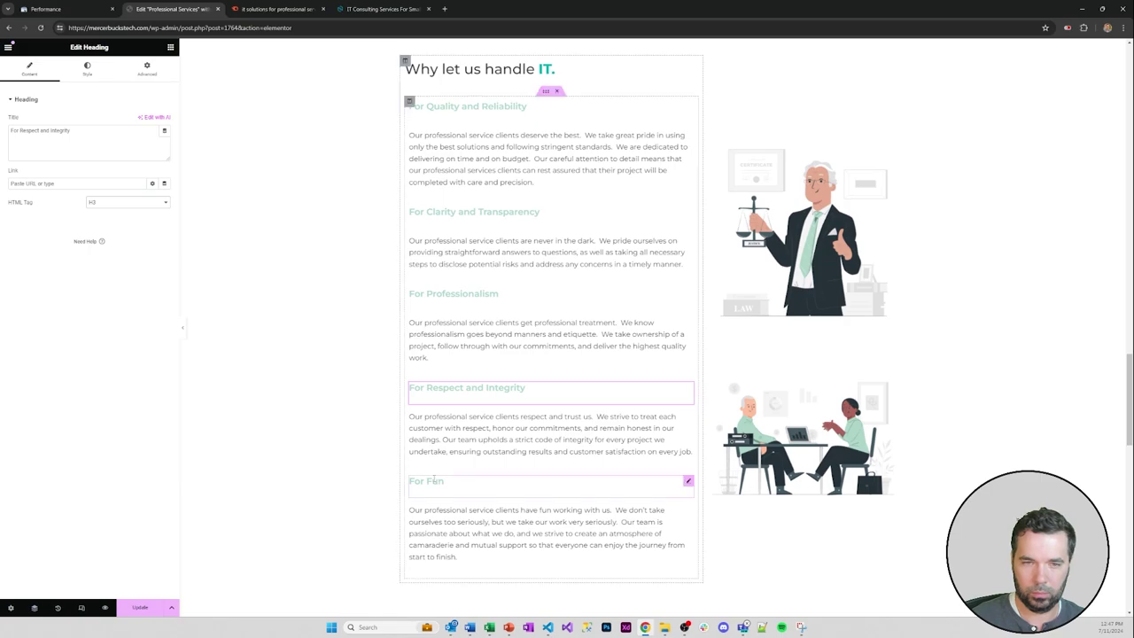
click(434, 480)
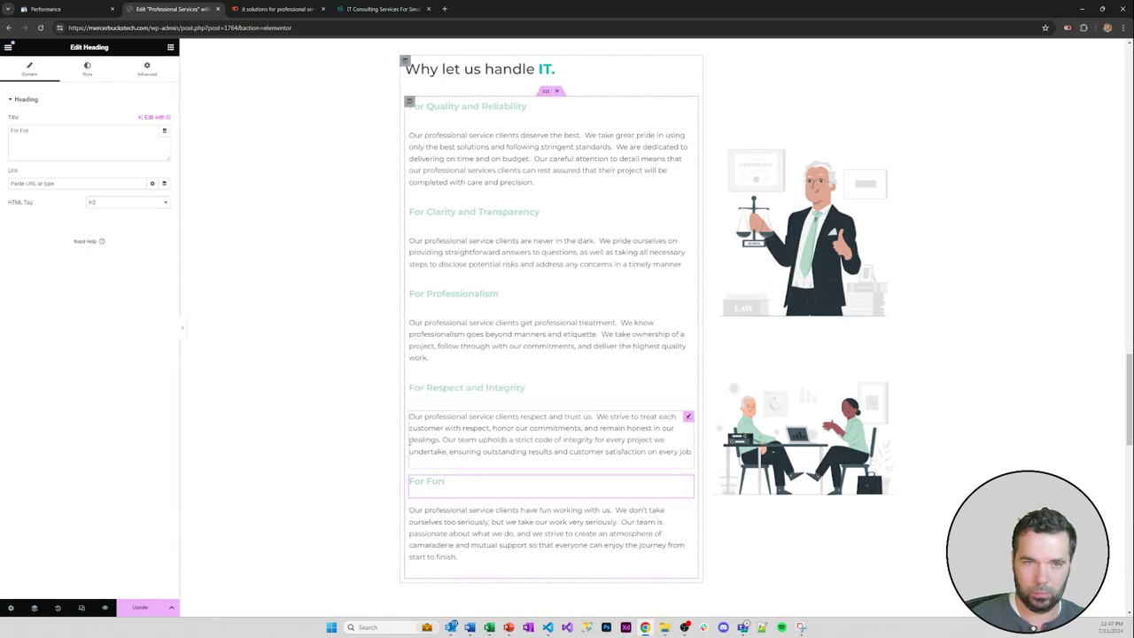
click(139, 204)
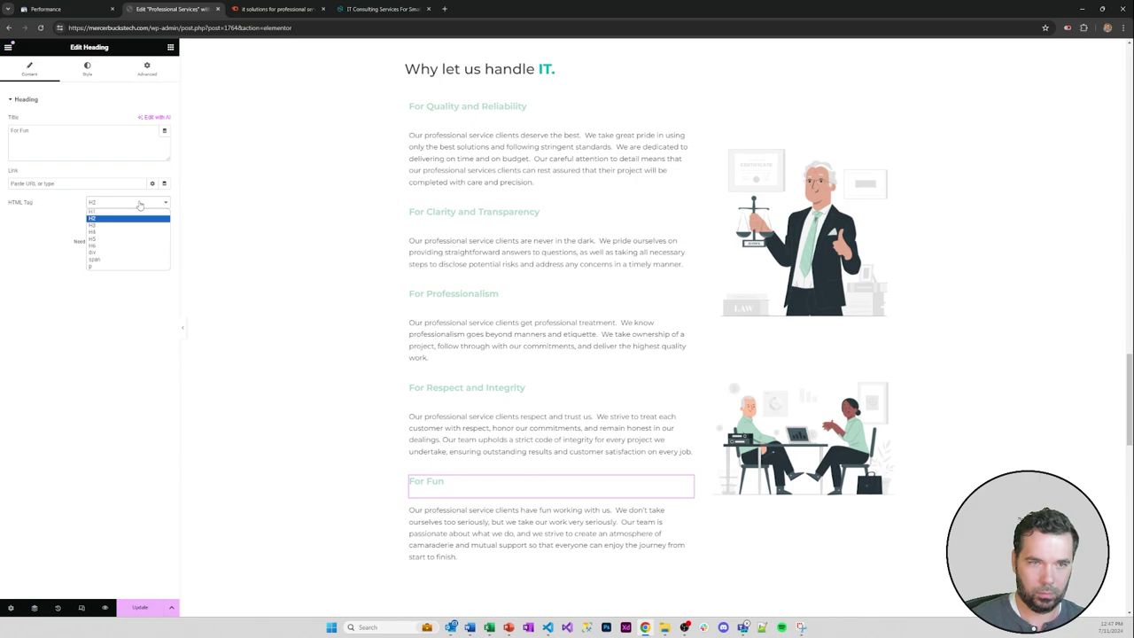
click(114, 227)
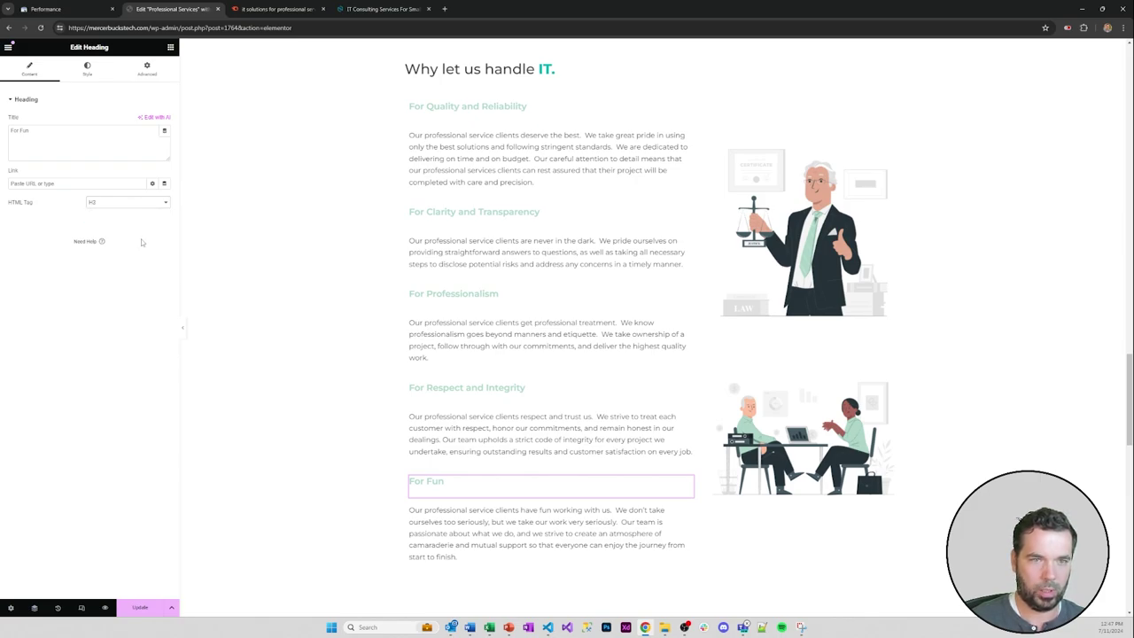
click(87, 71)
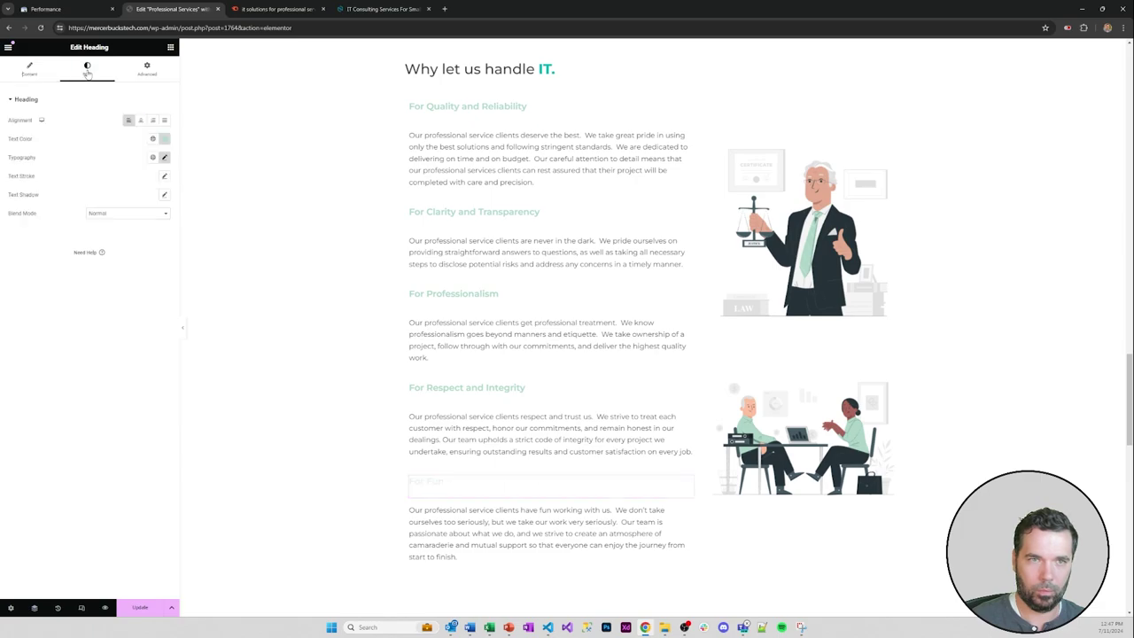
click(153, 140)
click(78, 268)
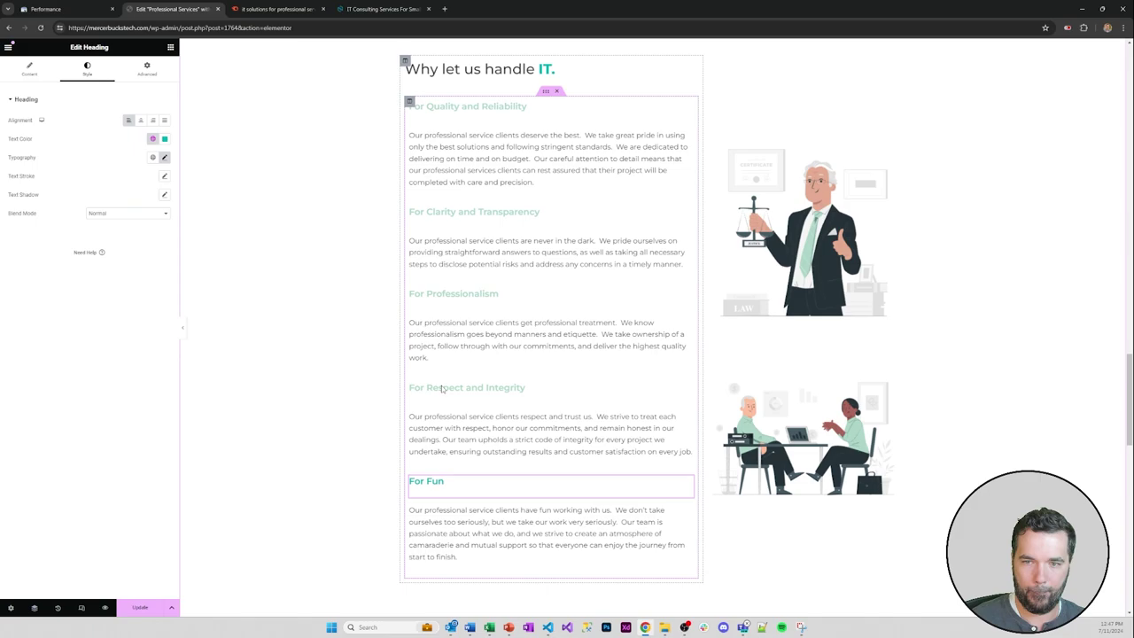
- Apply the global Primary Accent Color to the text of the "For Respect and Integrity" and "For Professionalism" headings
click(442, 388)
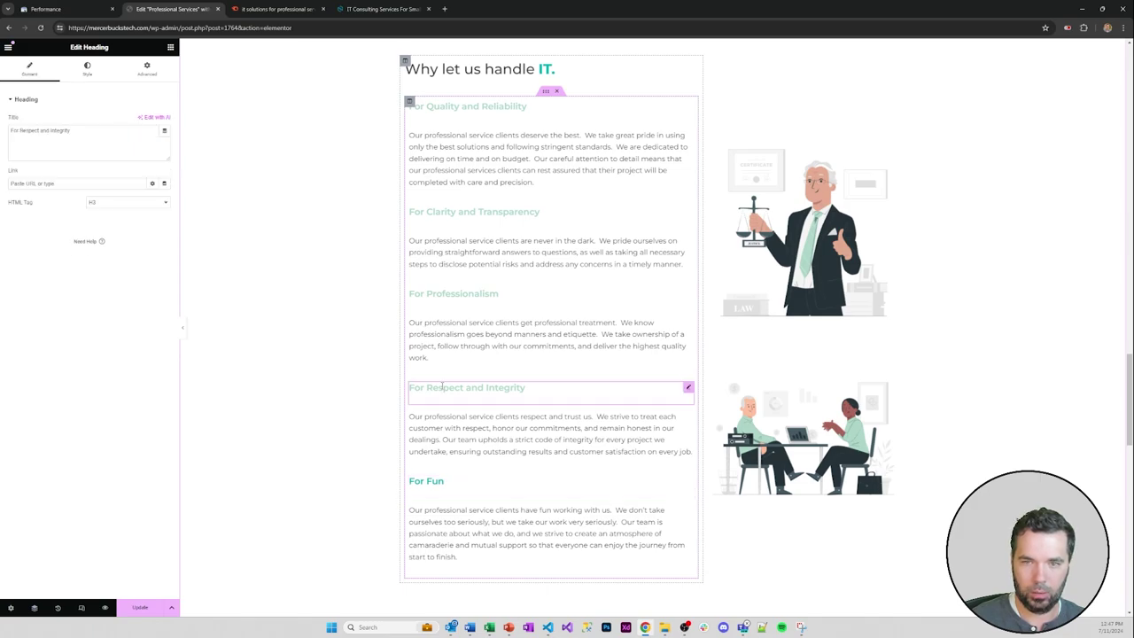
click(86, 68)
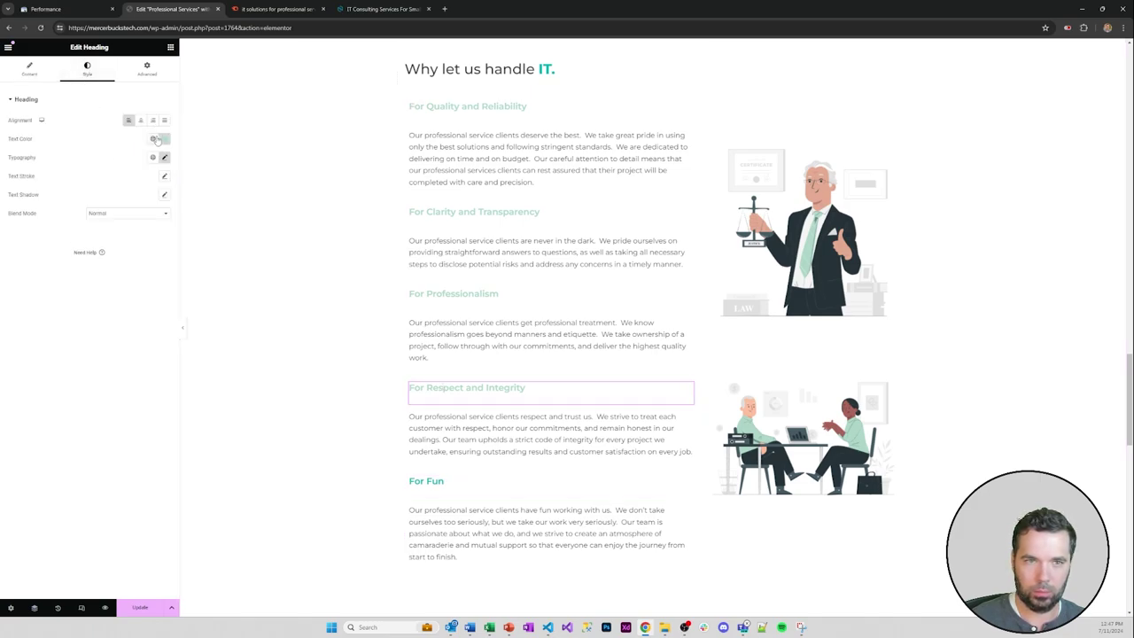
click(110, 259)
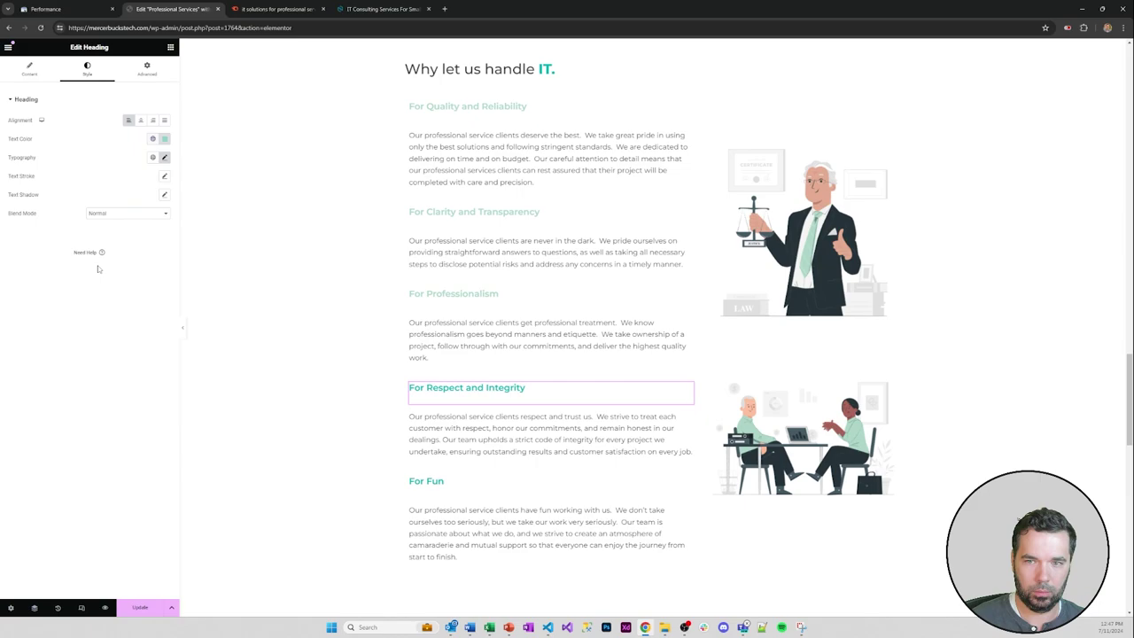
click(462, 294)
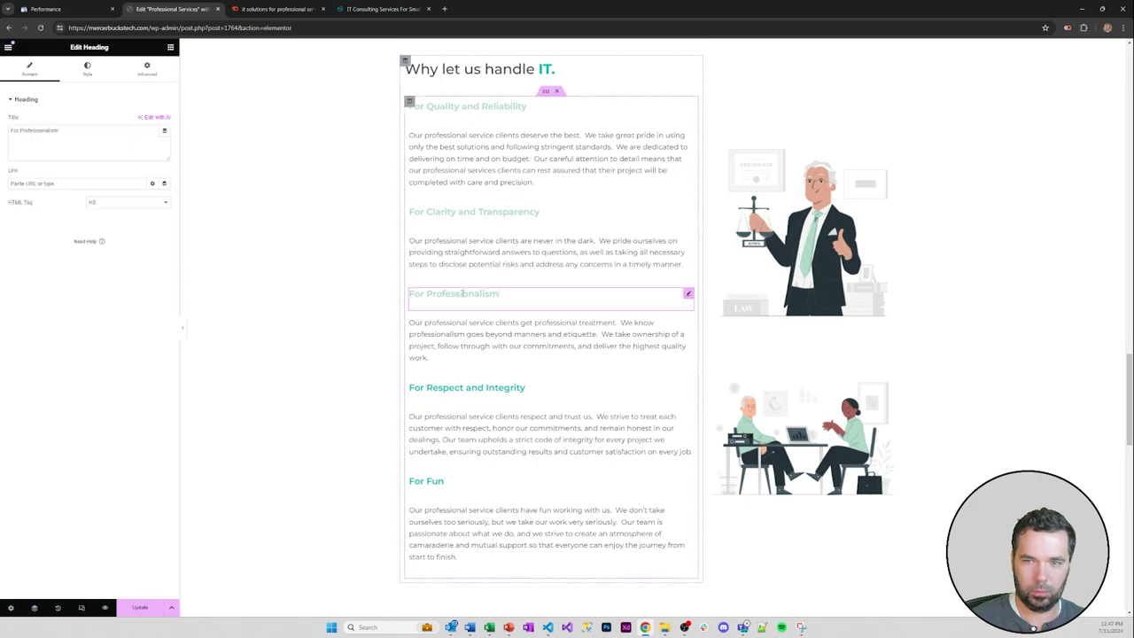
click(90, 70)
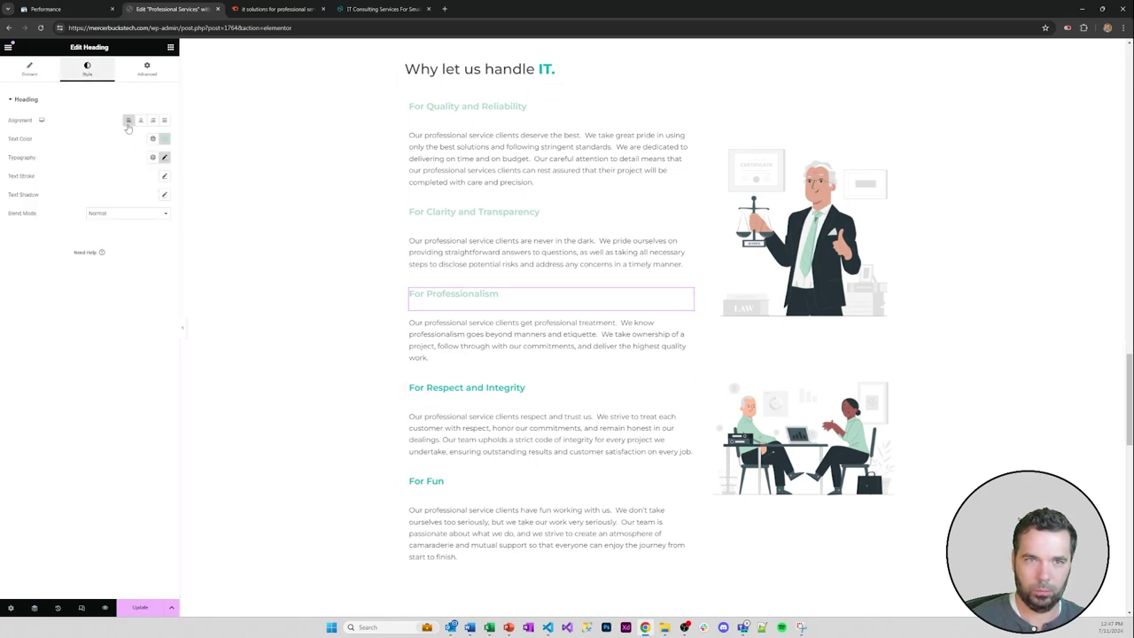
click(152, 140)
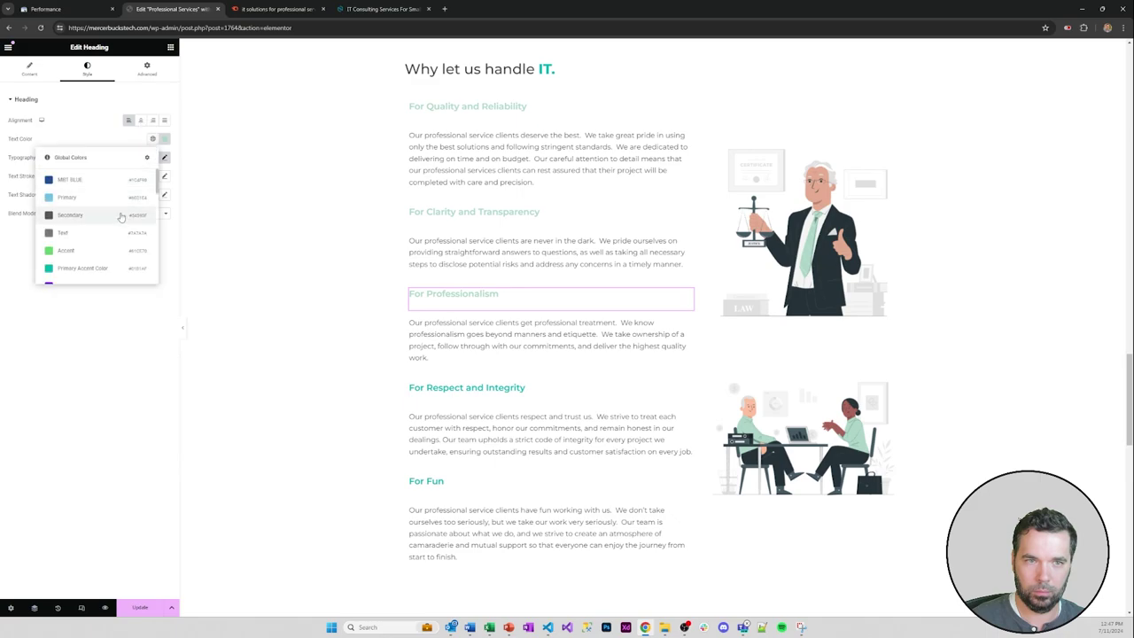
click(85, 267)
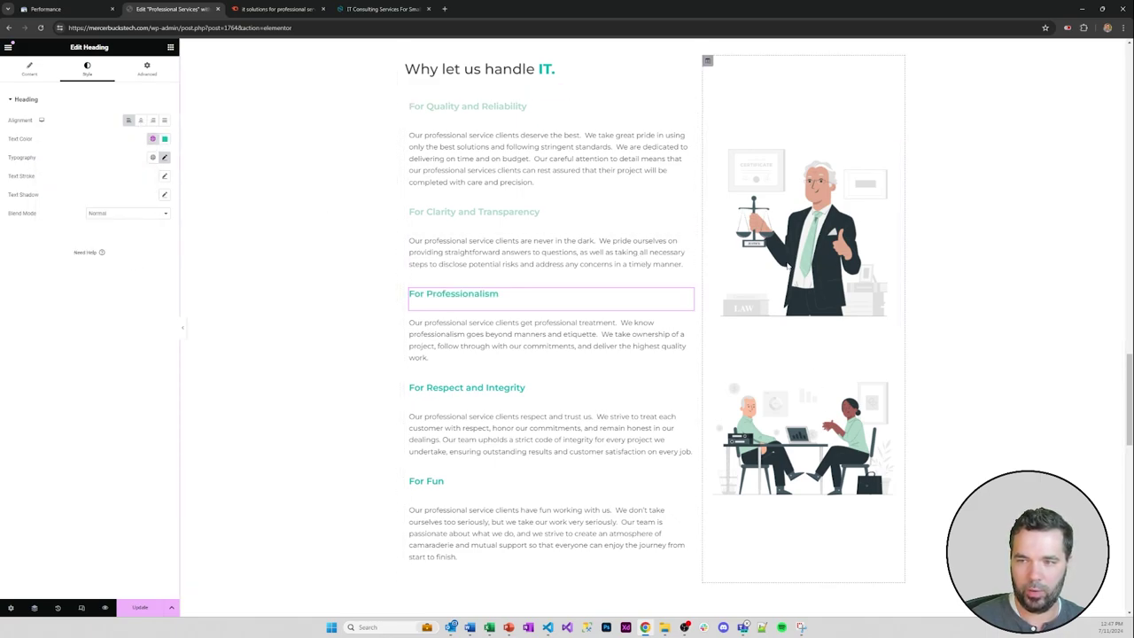
- Apply the global Primary Accent Color to the text of the "For Clarity and Transparency" and "For Quality and Reliability" headings
click(440, 212)
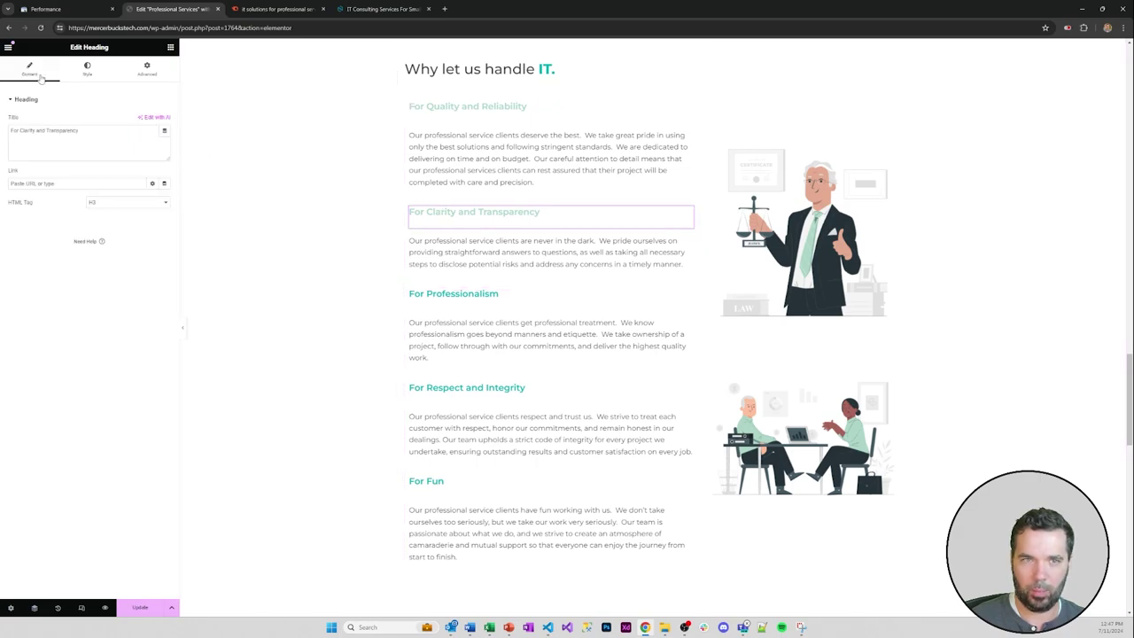
click(87, 69)
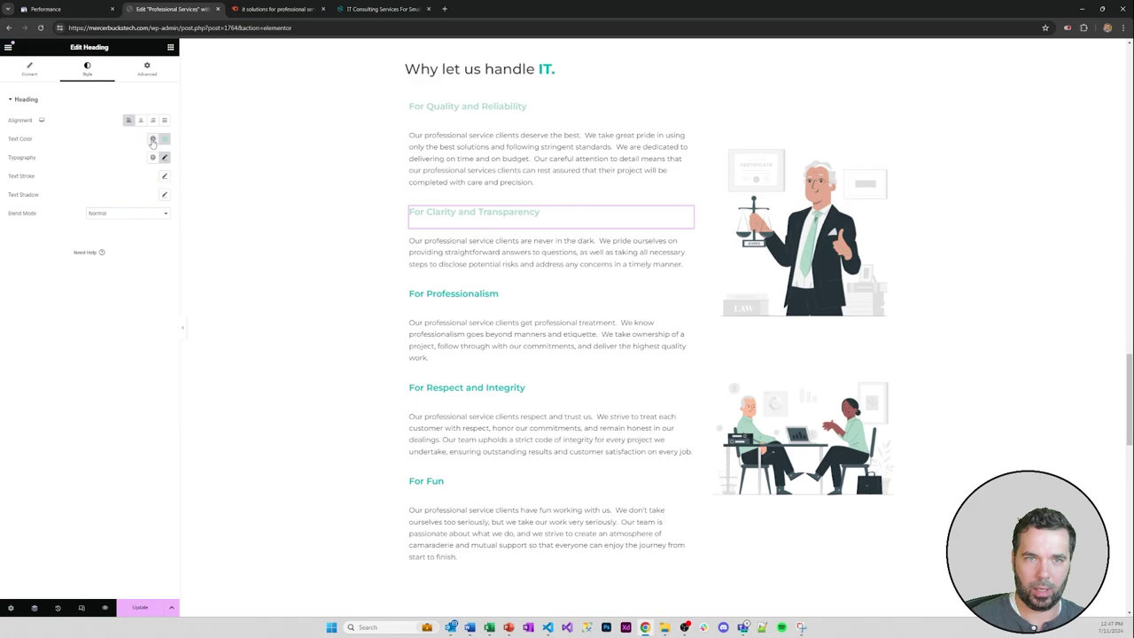
click(153, 140)
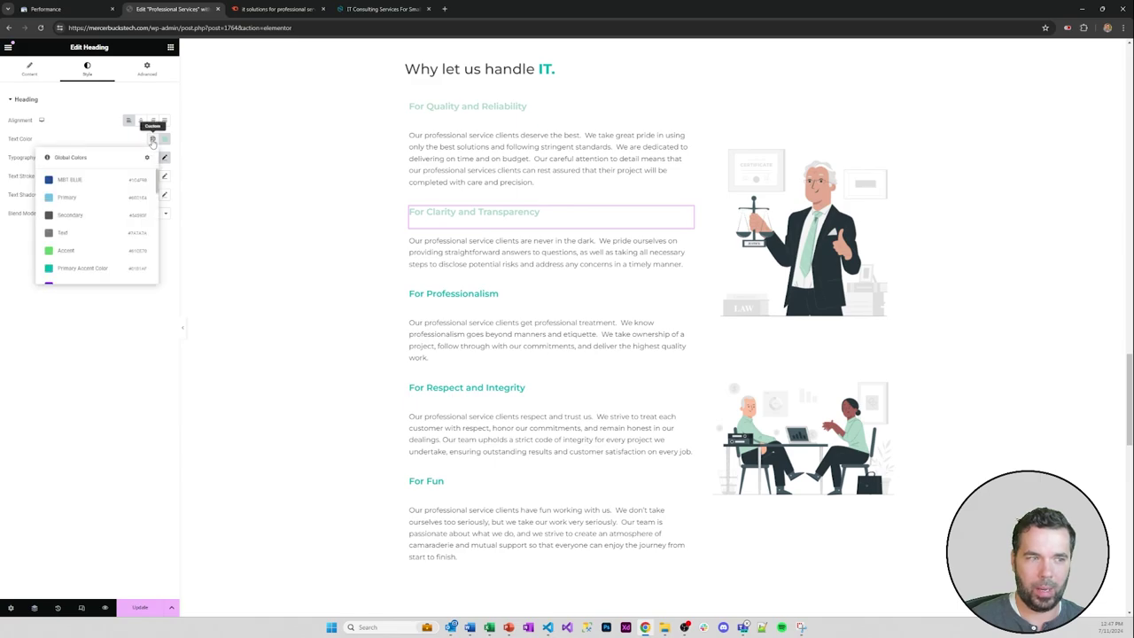
click(80, 267)
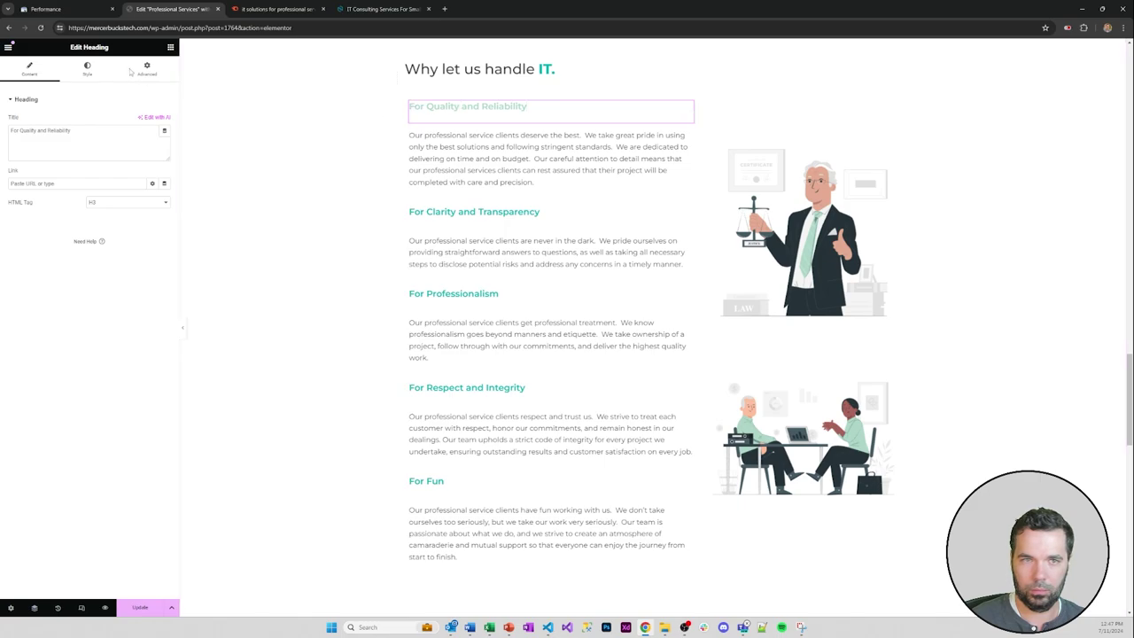
click(87, 68)
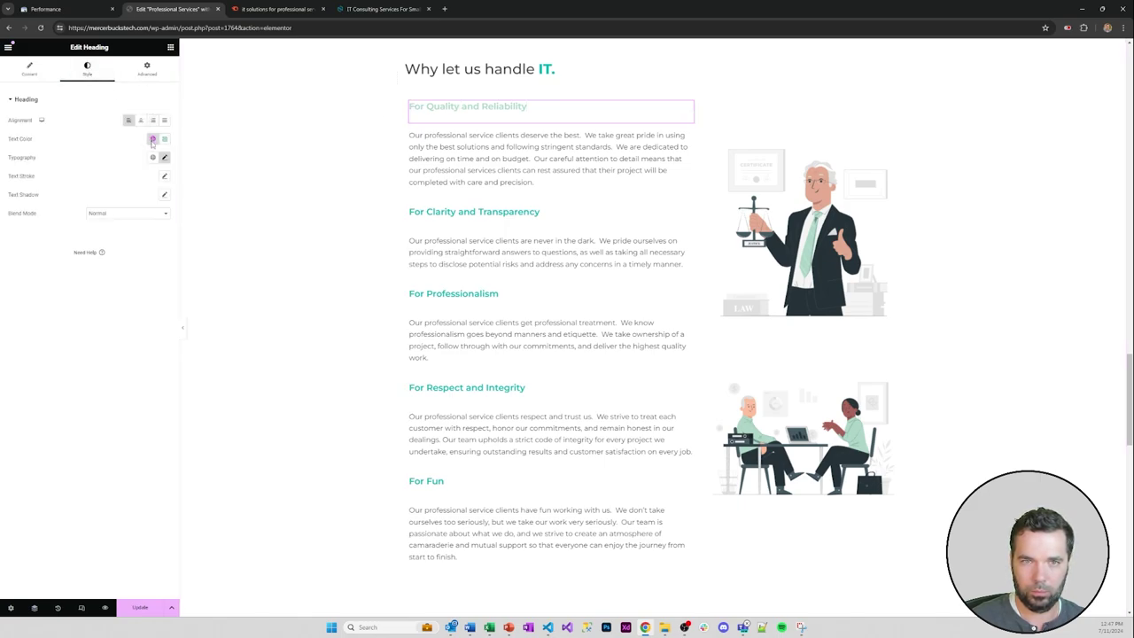
click(153, 141)
click(76, 269)
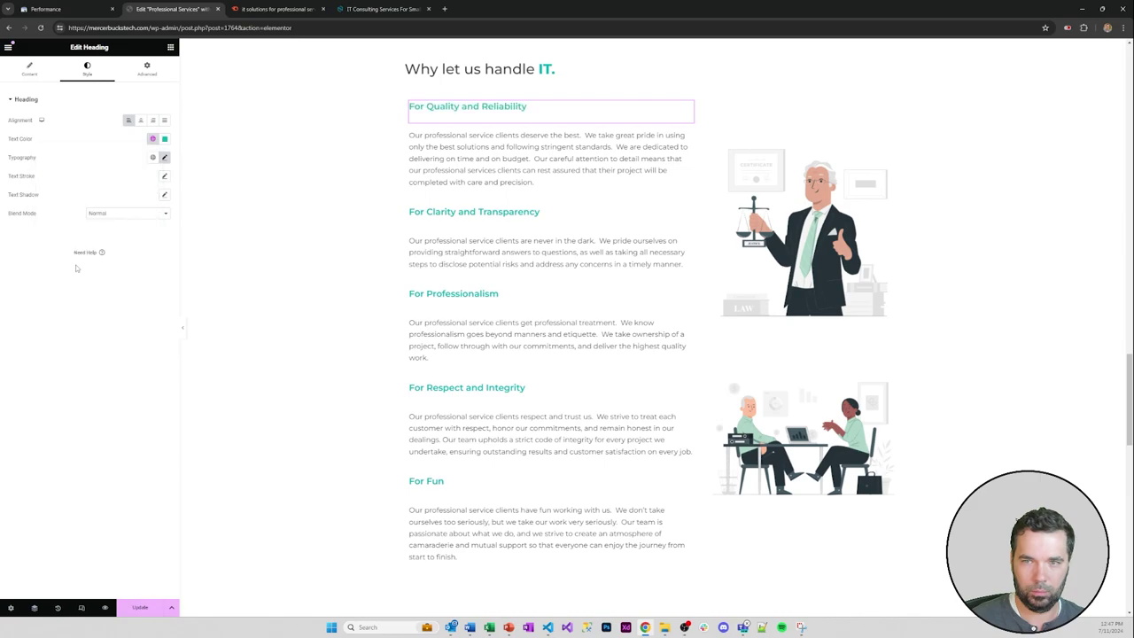
- Open the lawyer illustration's HTML widget and copy all of its code
scroll(506, 240, down, 1)
scroll(515, 260, up, 2)
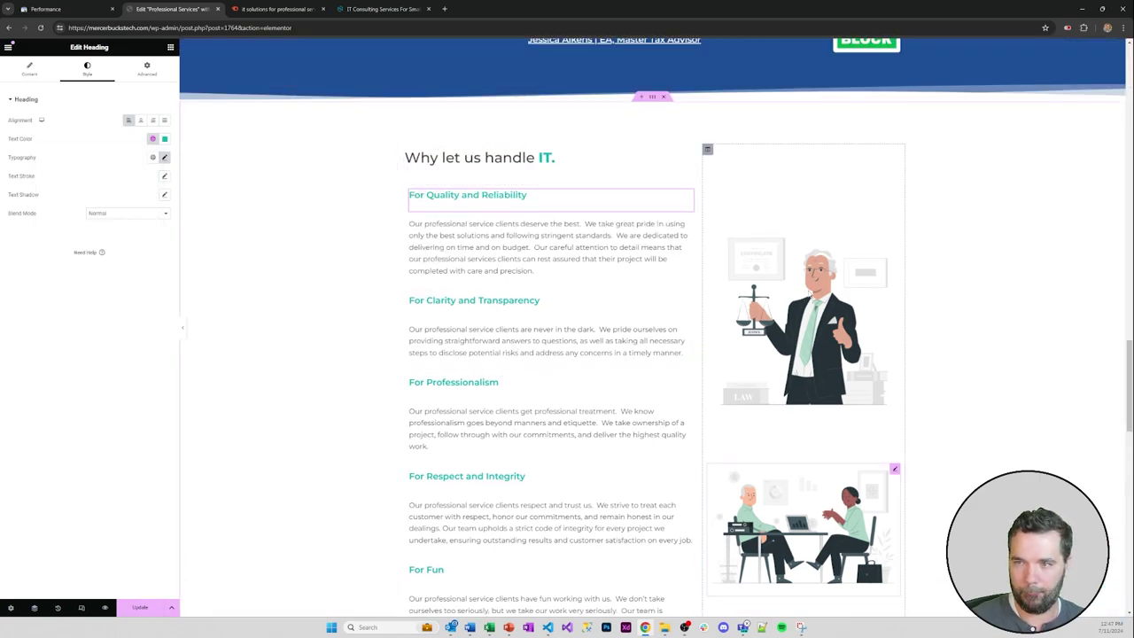
click(794, 291)
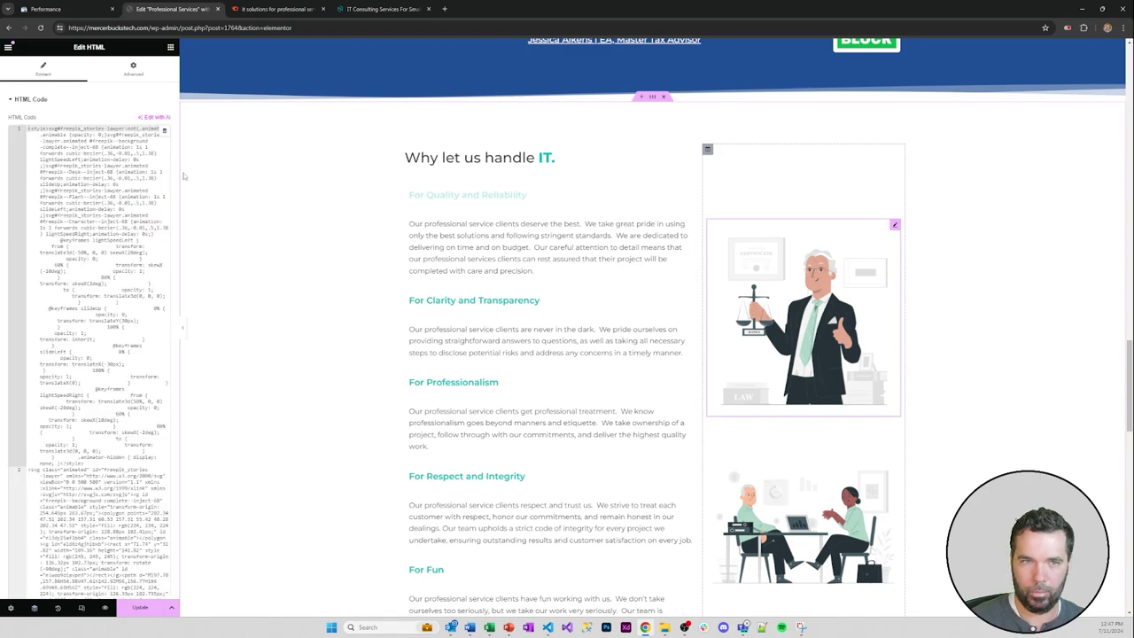
click(129, 166)
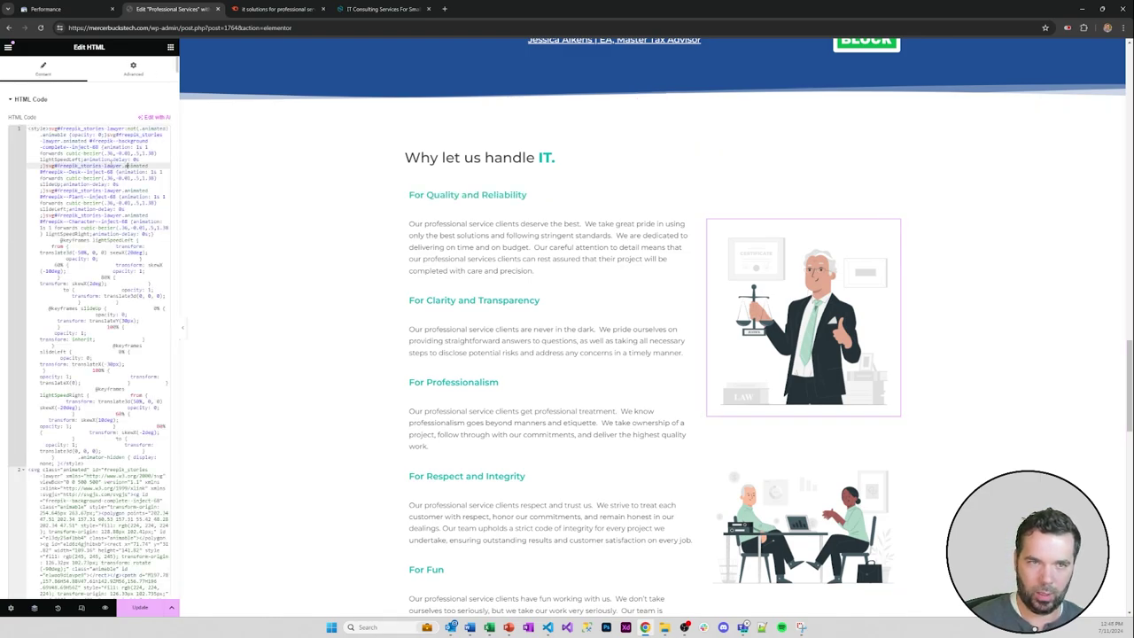
key(ctrl+a)
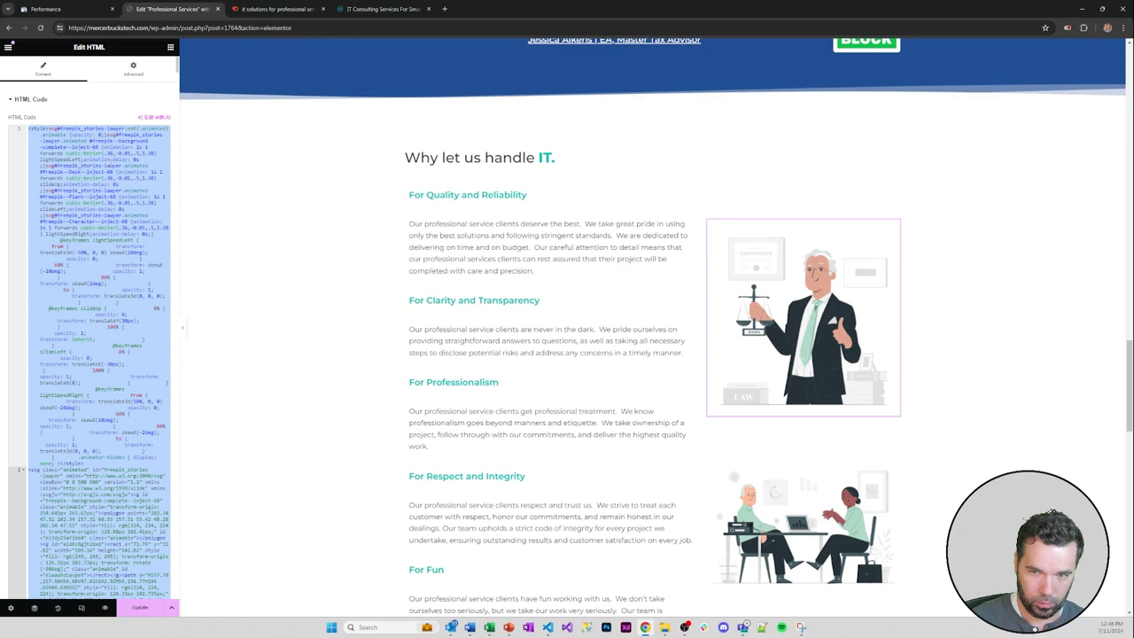
- Switch to Visual Studio Code, replace the untitled file's contents with the copied lawyer SVG code and format the document
click(547, 627)
click(485, 312)
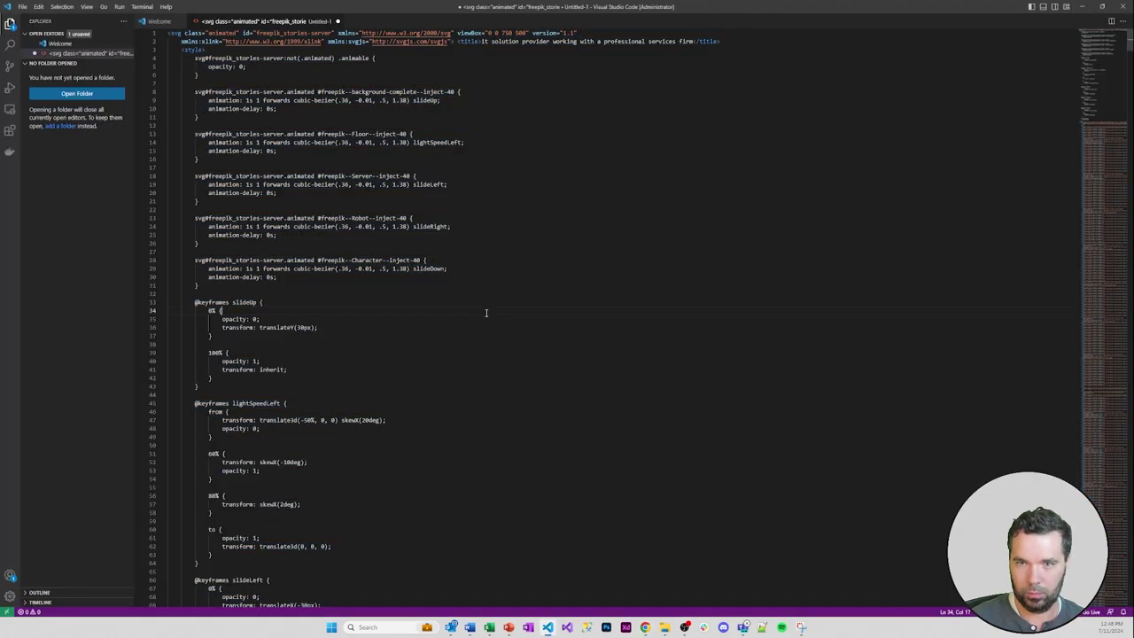
key(ctrl+a)
key(BackSpace)
key(ctrl+v)
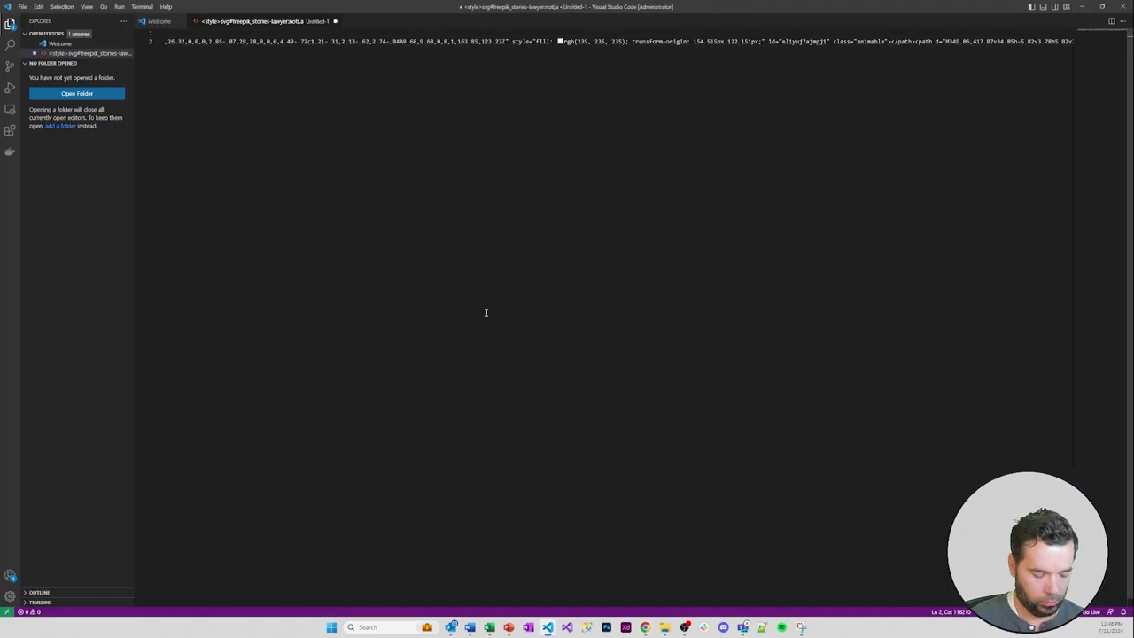
key(shift+alt+f)
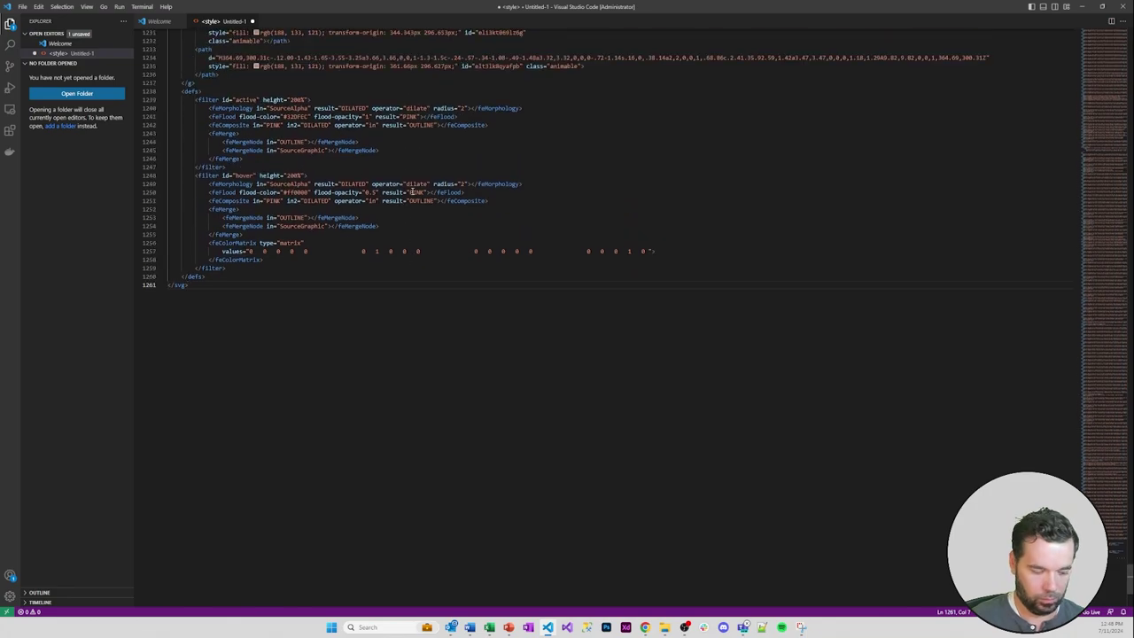
- Search the code for "title" and add <title>lawyer happy about their new it solution provider</title> directly after the opening svg tag
key(ctrl+f)
text(tim)
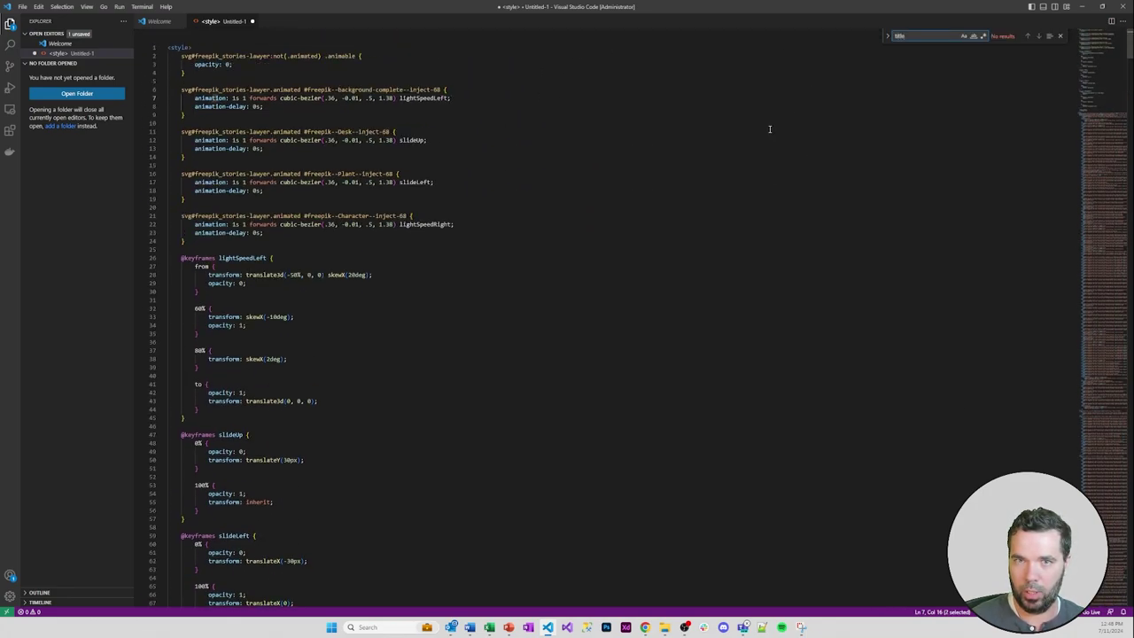
scroll(504, 230, down, 15)
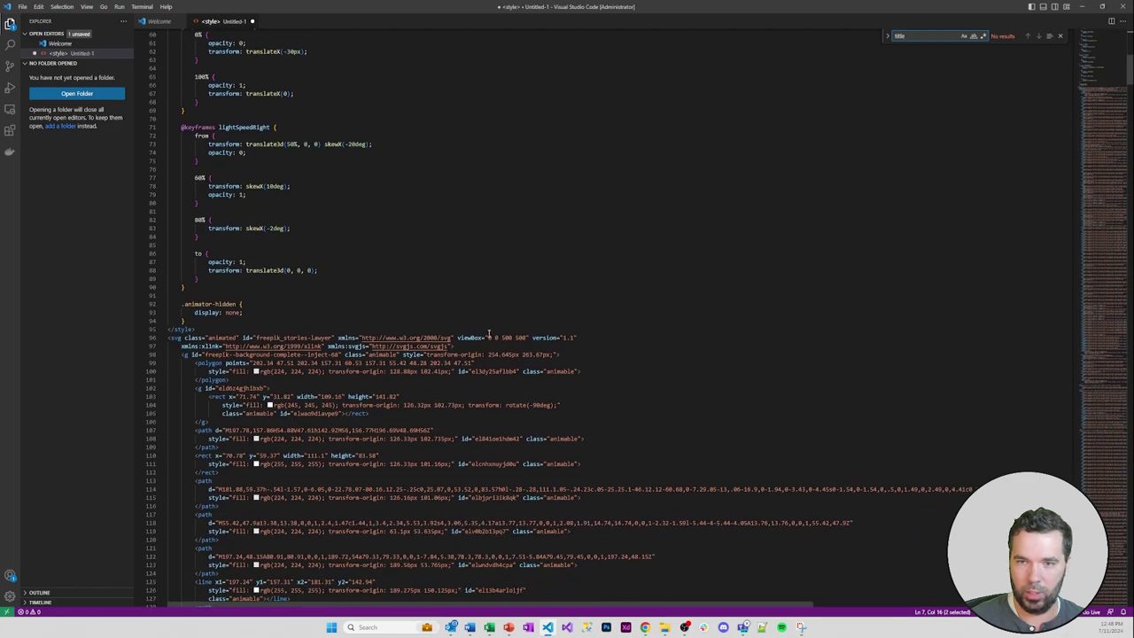
click(472, 346)
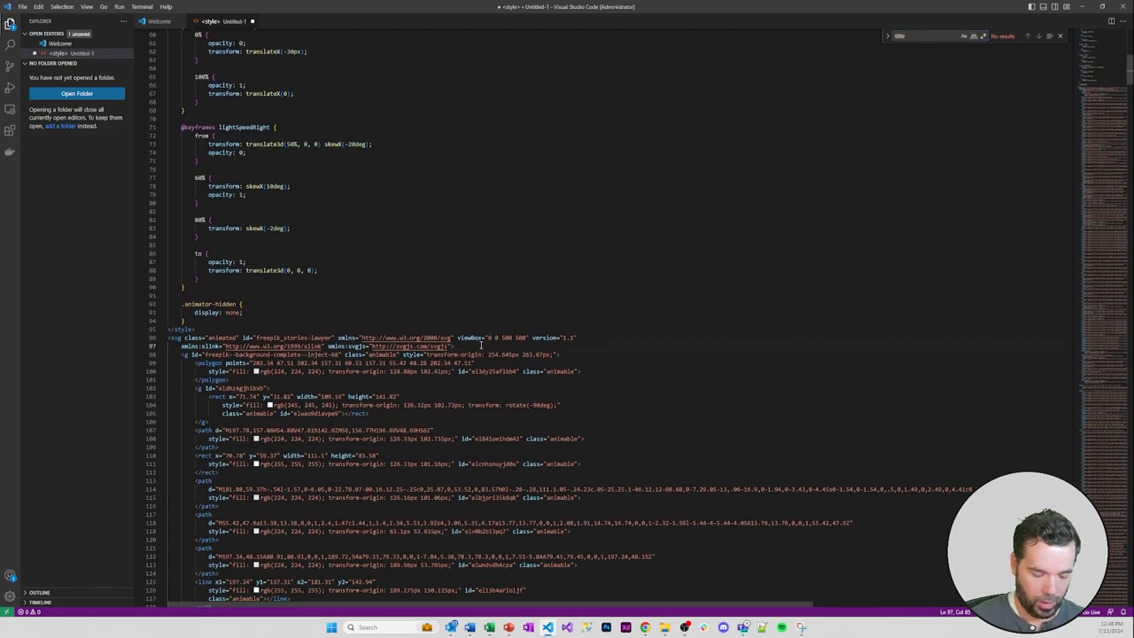
text(<title>Lawyer happy about their new it solution provider</title>)
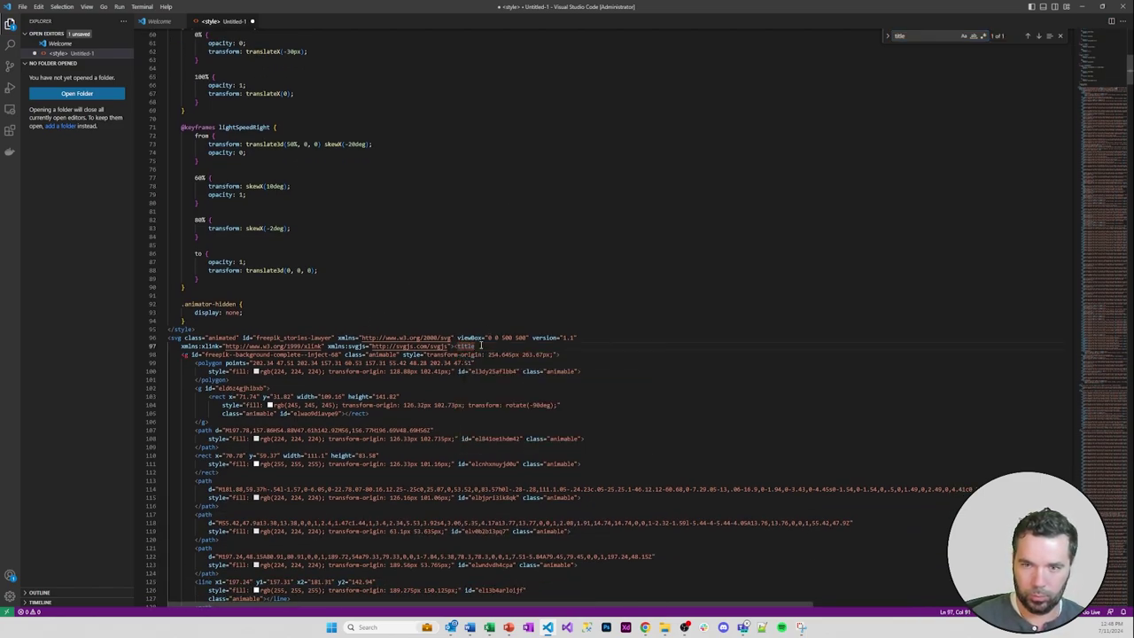
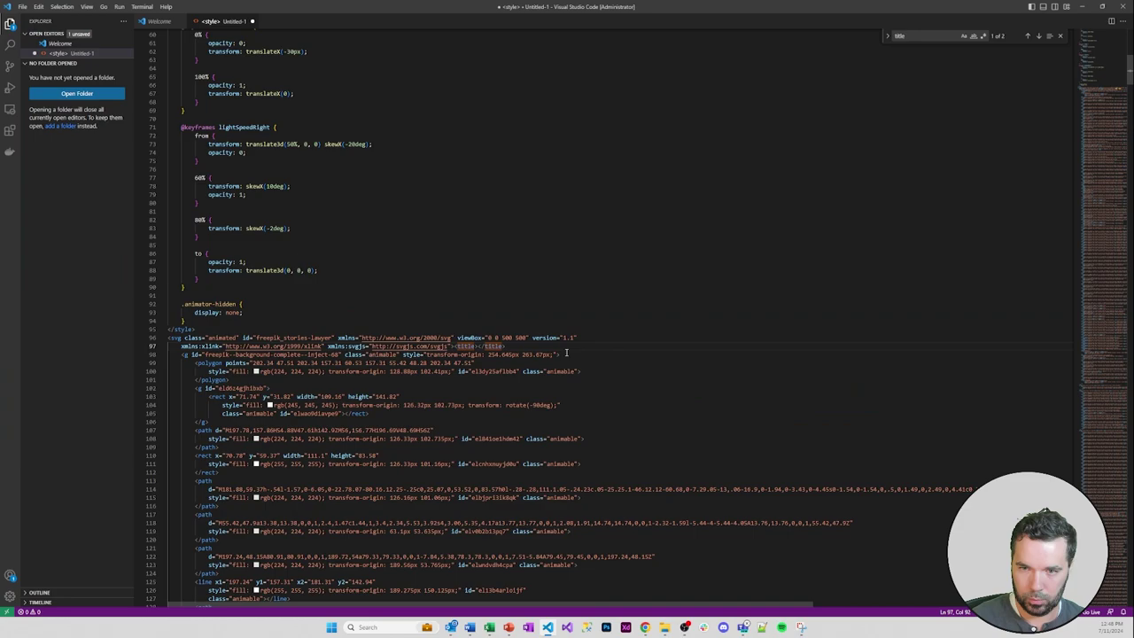
text(lawyer happ)
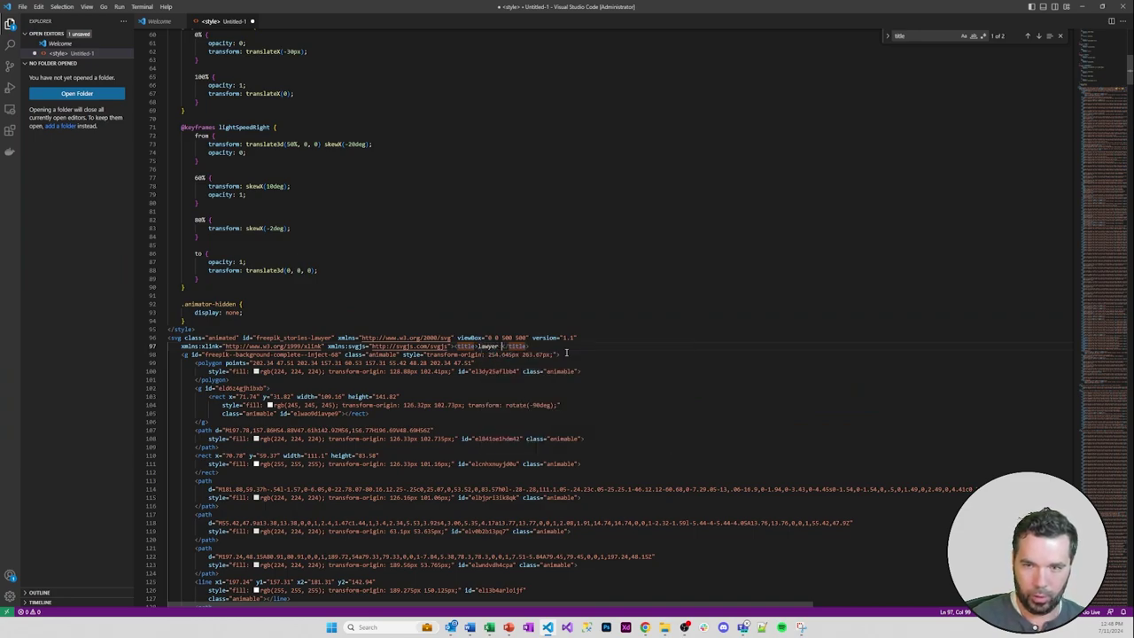
text(y about their new )
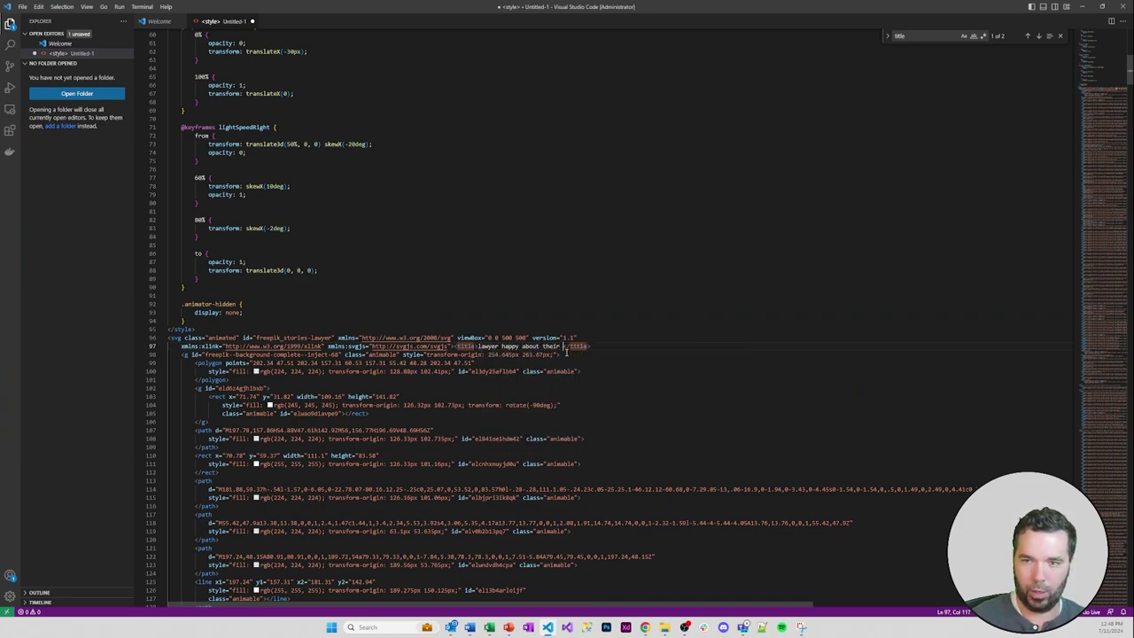
text(it sol)
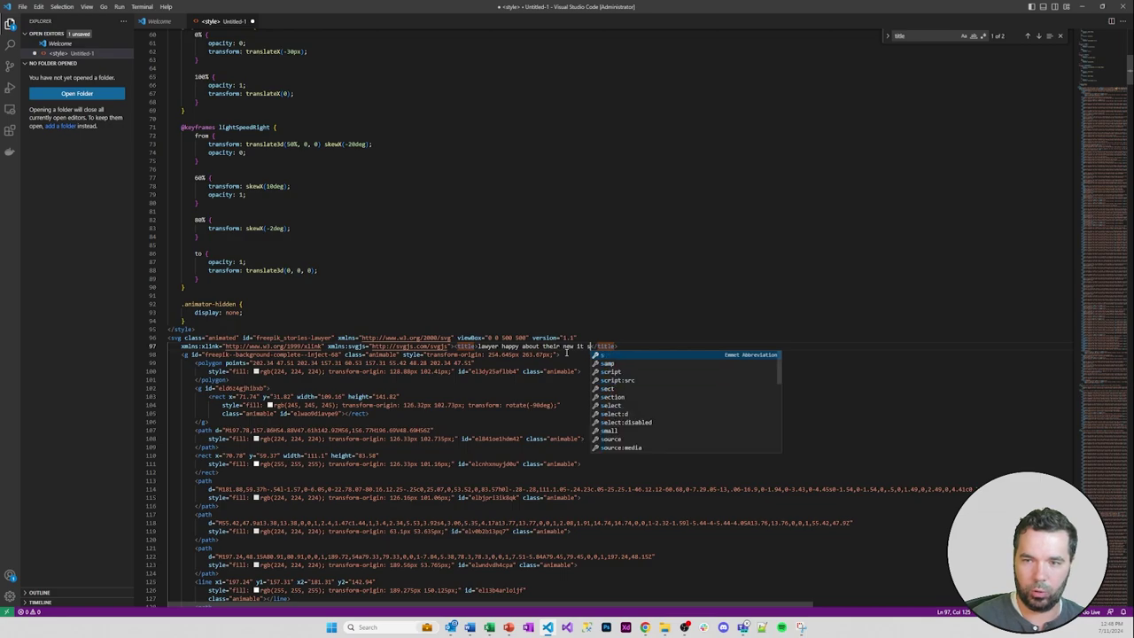
text(ution pro)
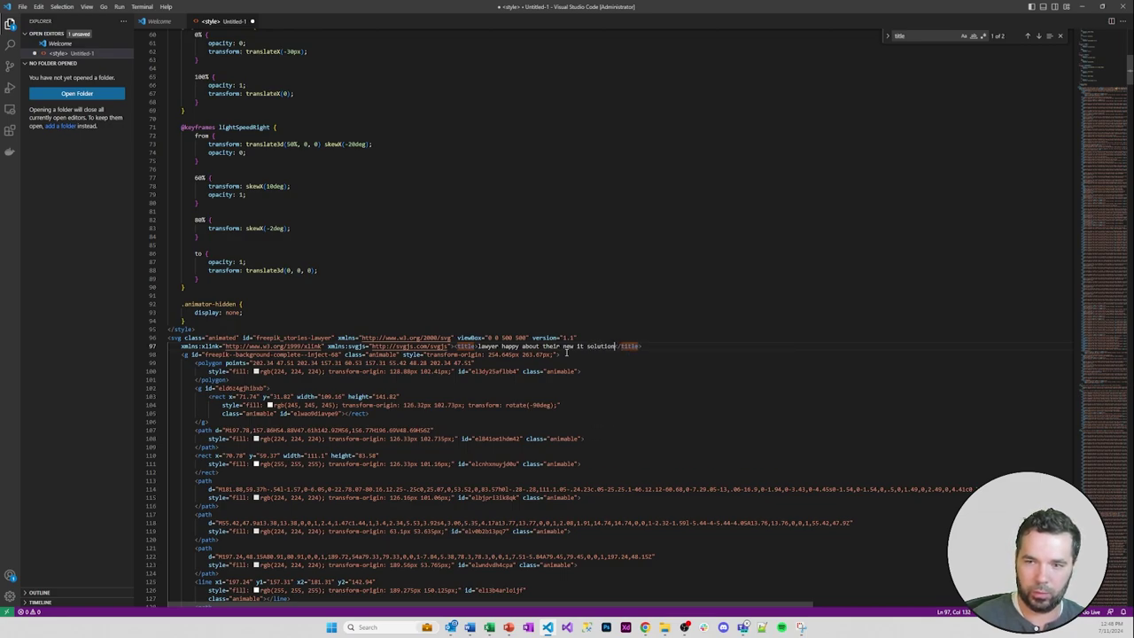
text(vider)
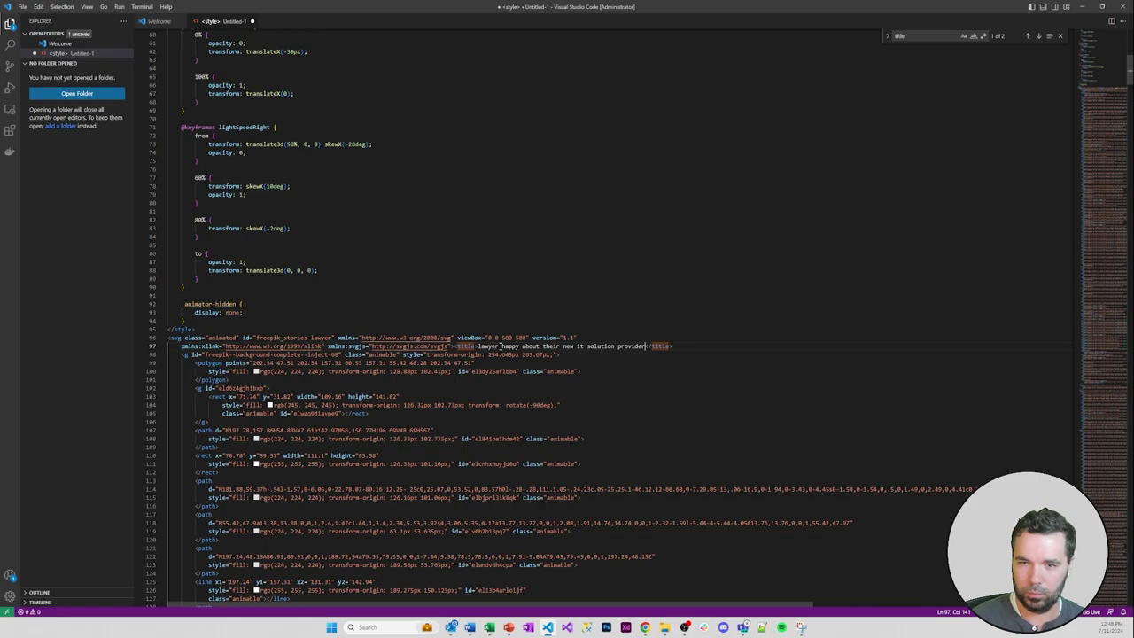
click(502, 346)
click(659, 364)
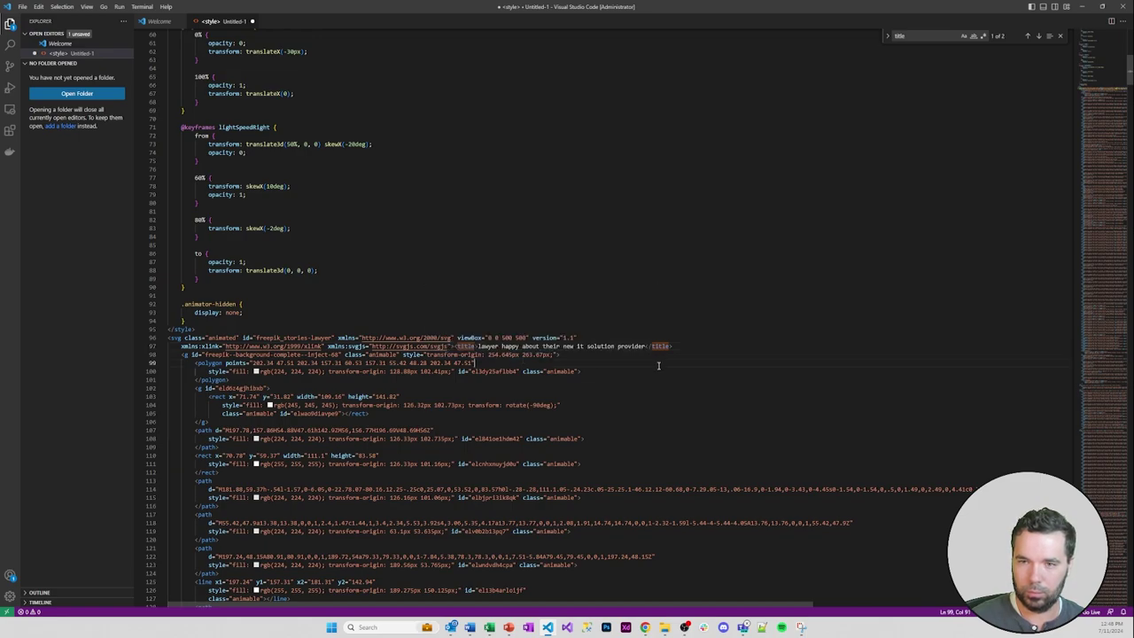
- Copy all the edited SVG code, switch back to Elementor in Chrome and replace the lawyer illustration's HTML code with it
key(ctrl+a)
key(alt+Tab)
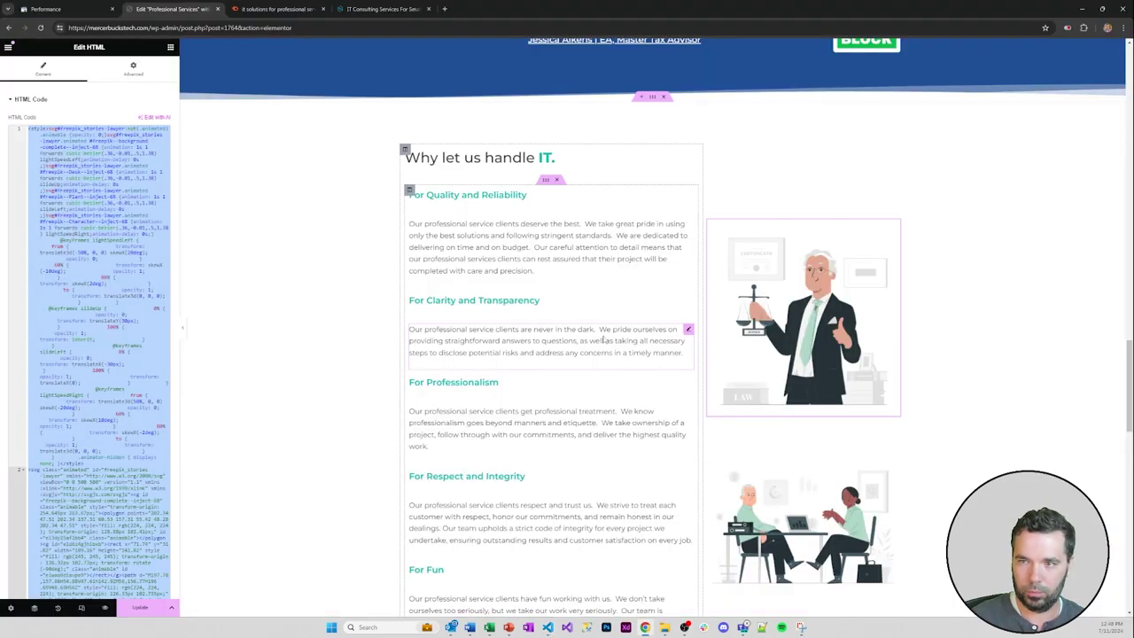
key(ctrl+v)
key(ctrl+a)
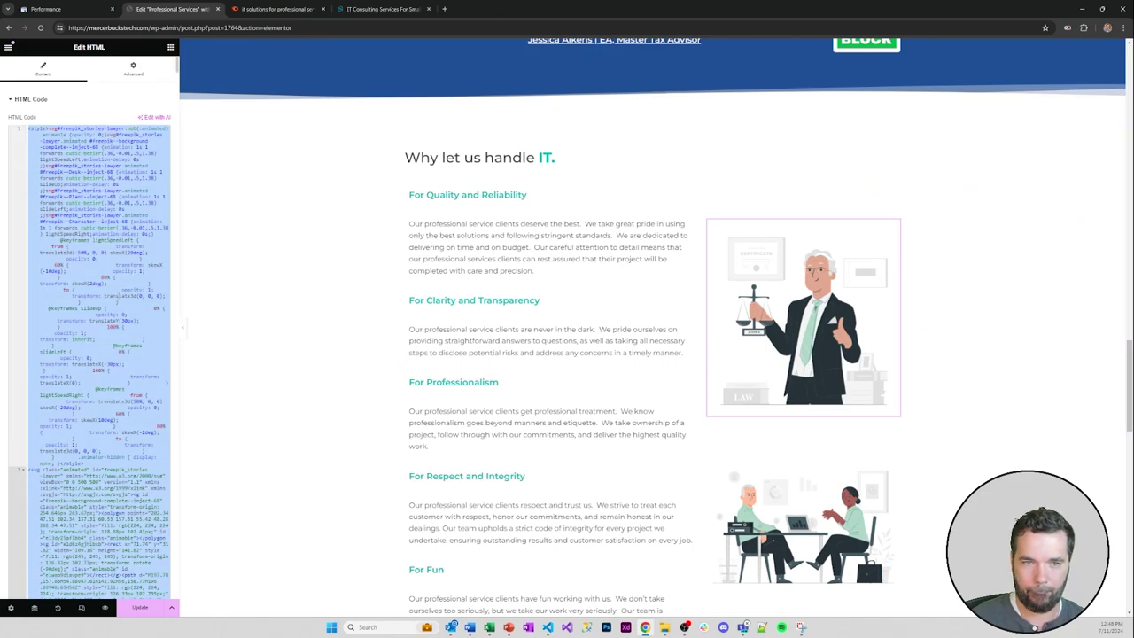
key(ctrl+v)
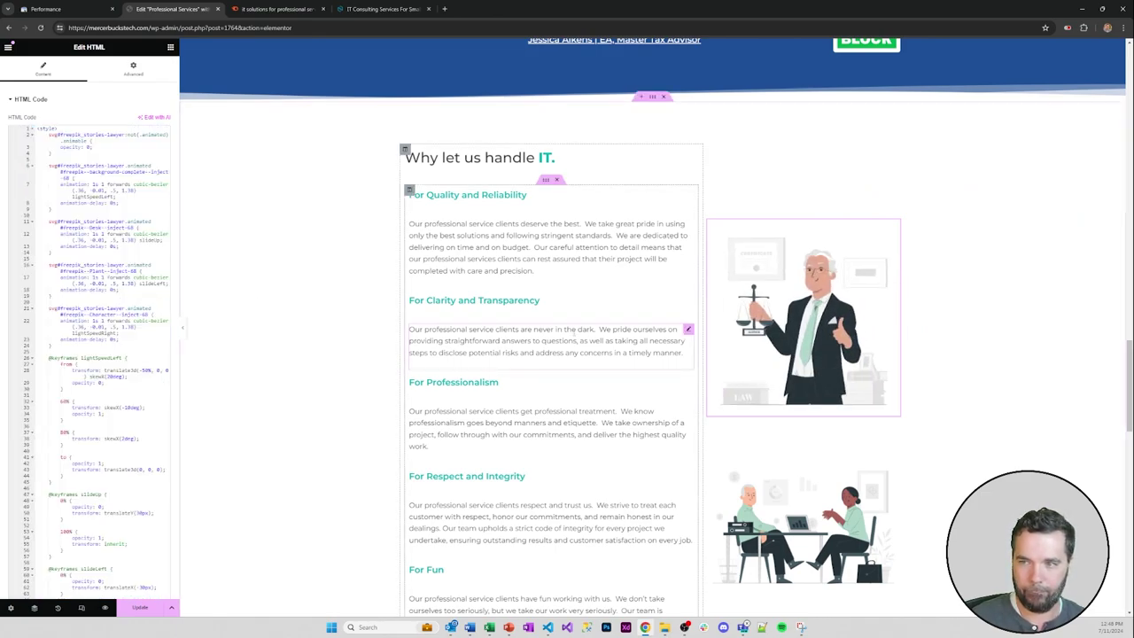
scroll(685, 361, down, 1)
scroll(685, 360, down, 1)
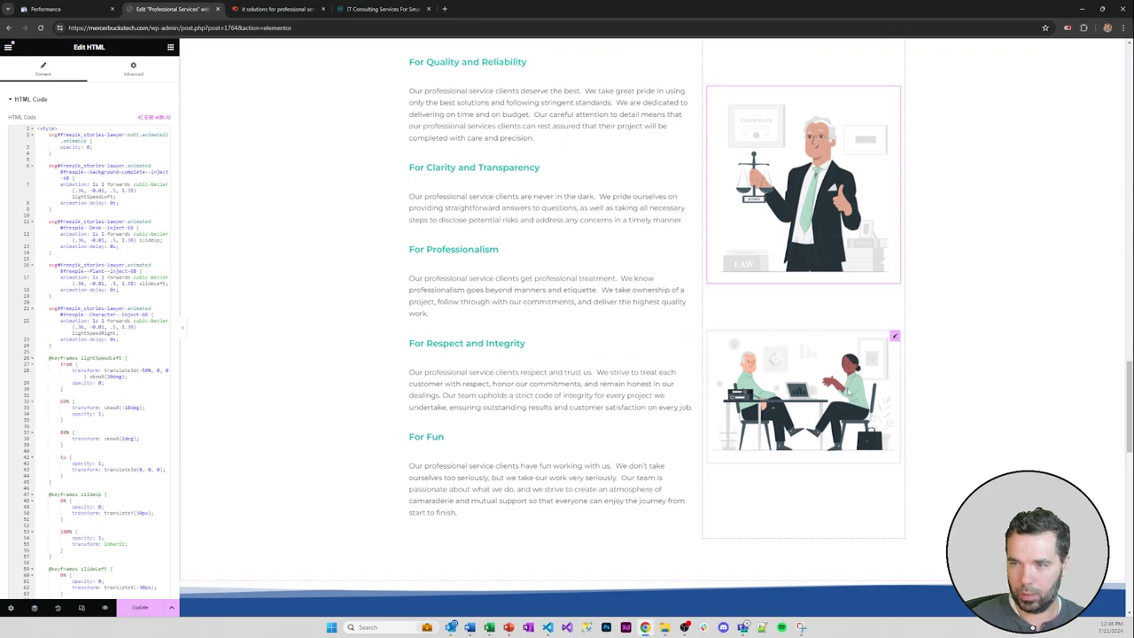
- Copy the full HTML code of the two-person meeting illustration and paste it over the existing code in Visual Studio Code
click(849, 397)
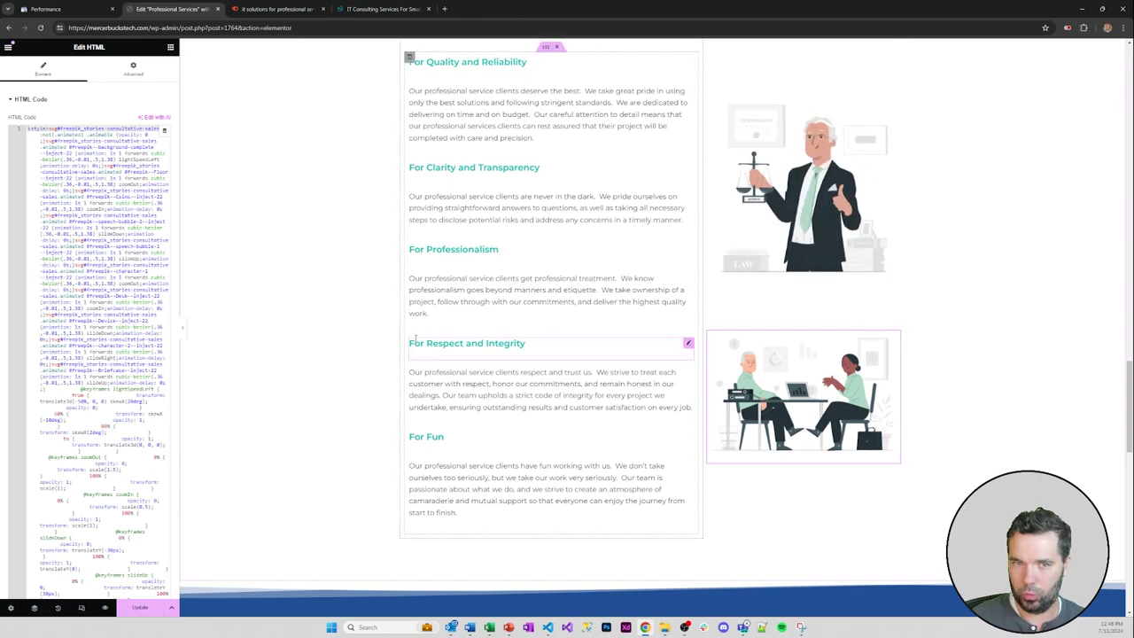
key(ctrl+a)
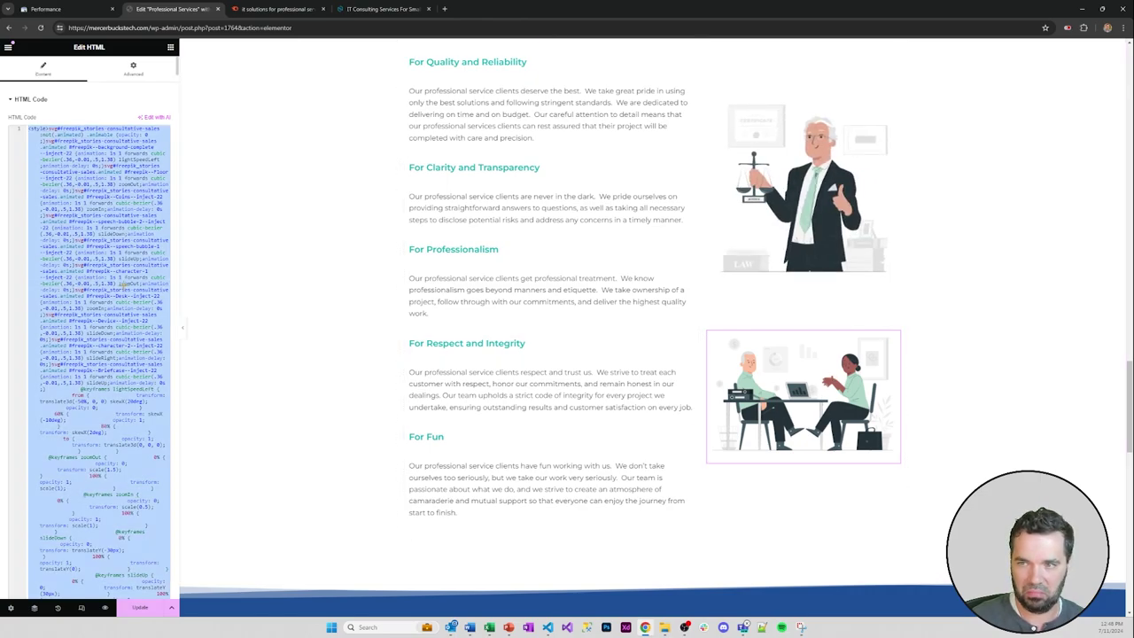
key(alt+Tab)
click(377, 321)
key(ctrl+a)
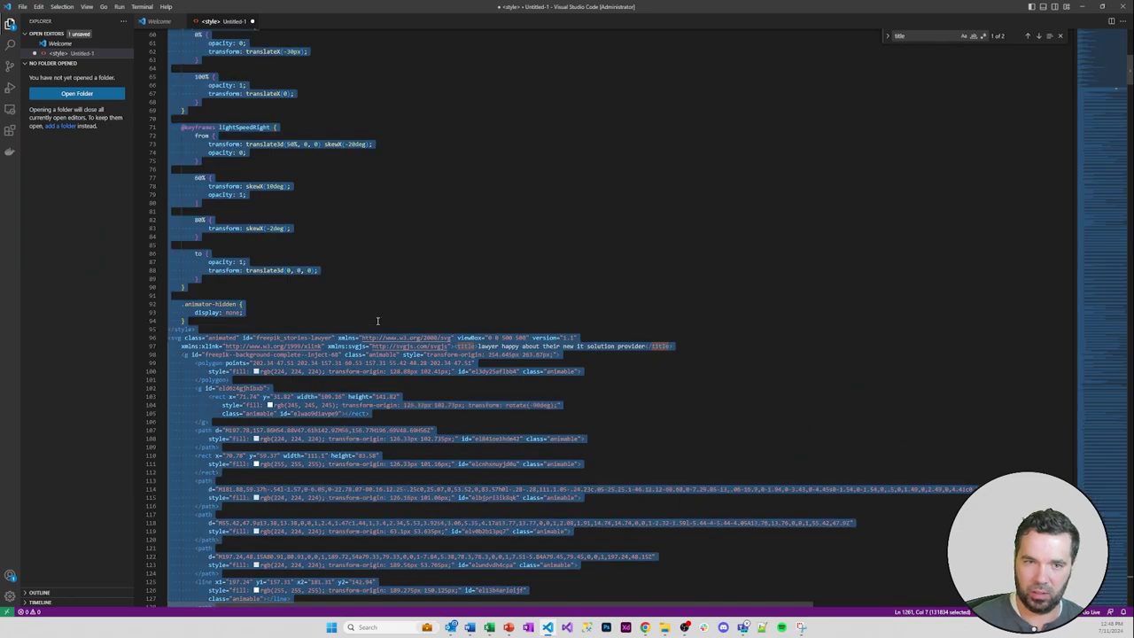
key(ctrl+v)
- Auto-format the pasted illustration code into indented lines
key(alt+space)
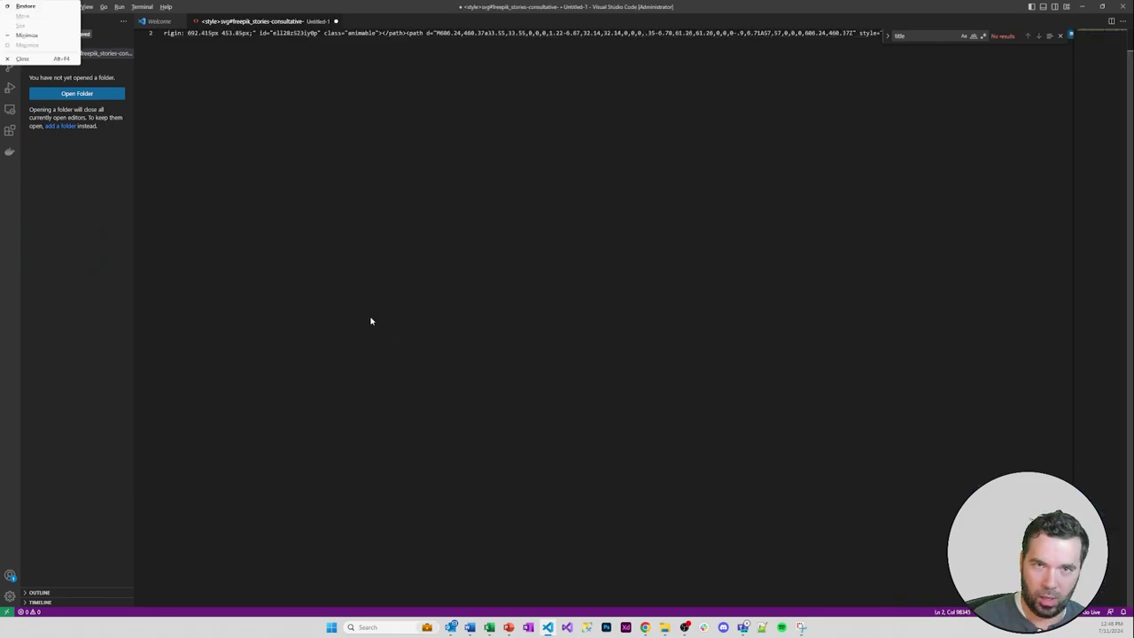
key(Escape)
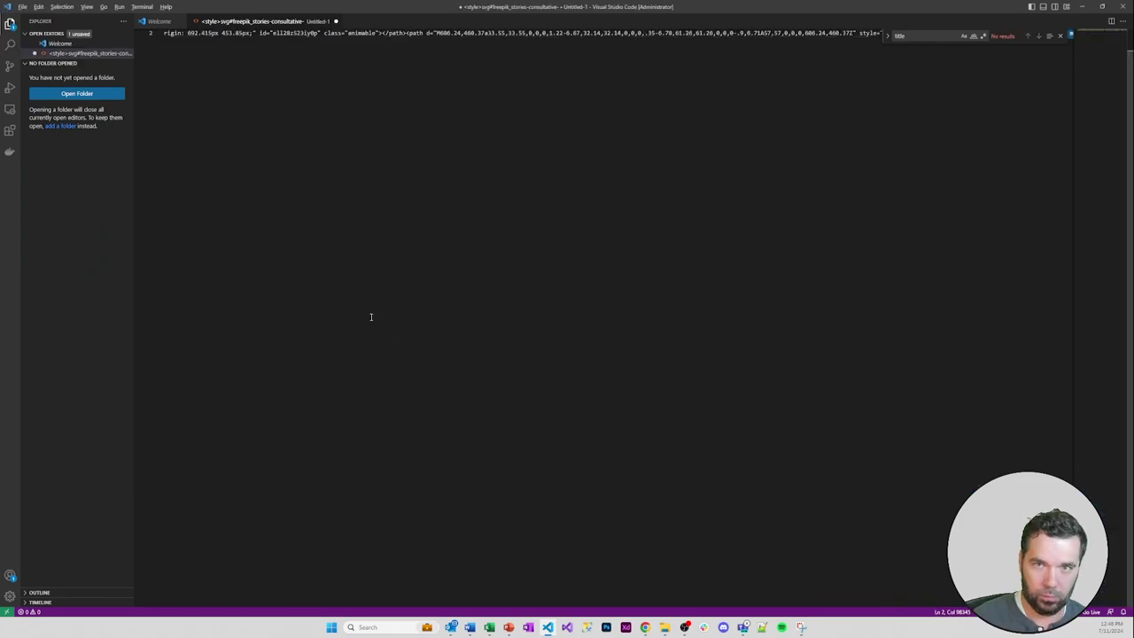
key(shift+alt+f)
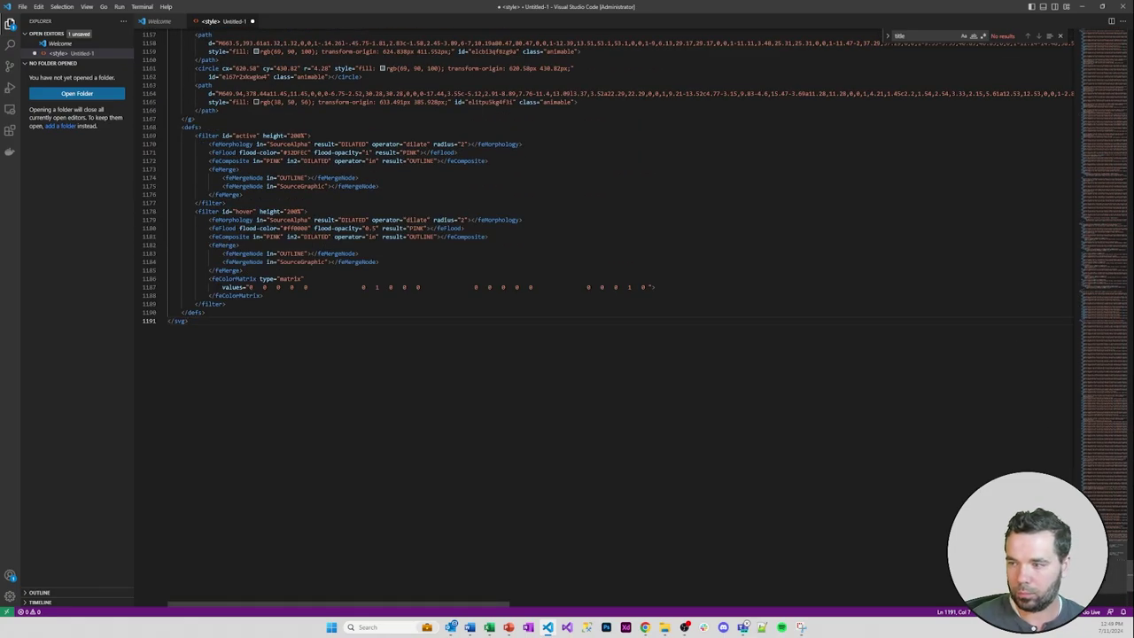
- Add a title element right after the opening svg tag reading "marketing agency employees collaborating on it solutions marketing performance"
scroll(550, 176, up, 20)
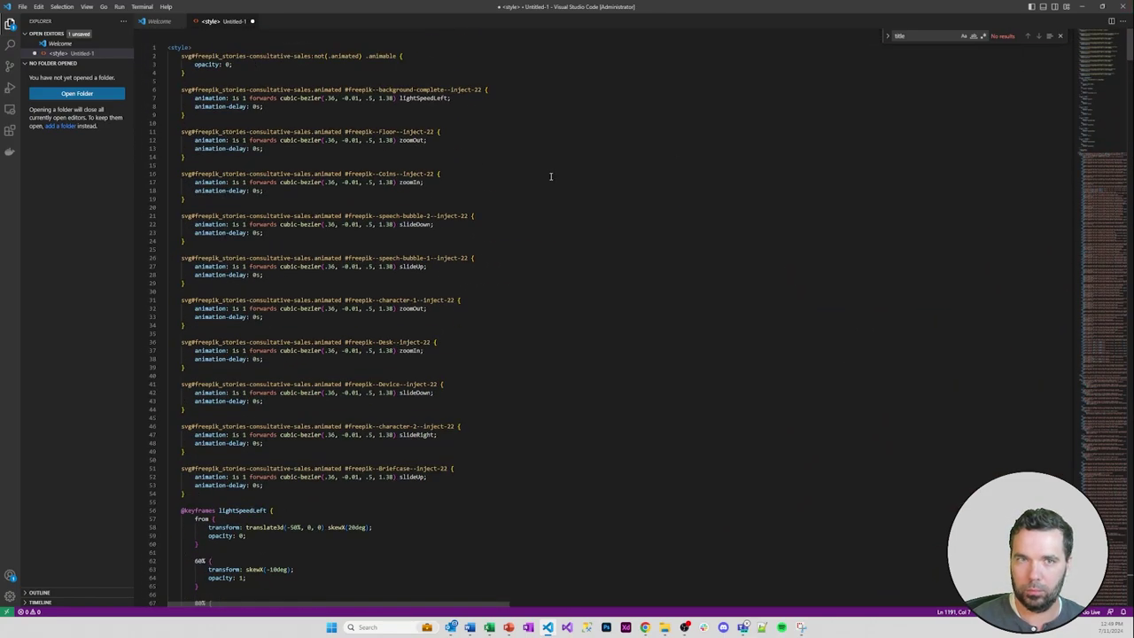
scroll(550, 176, down, 20)
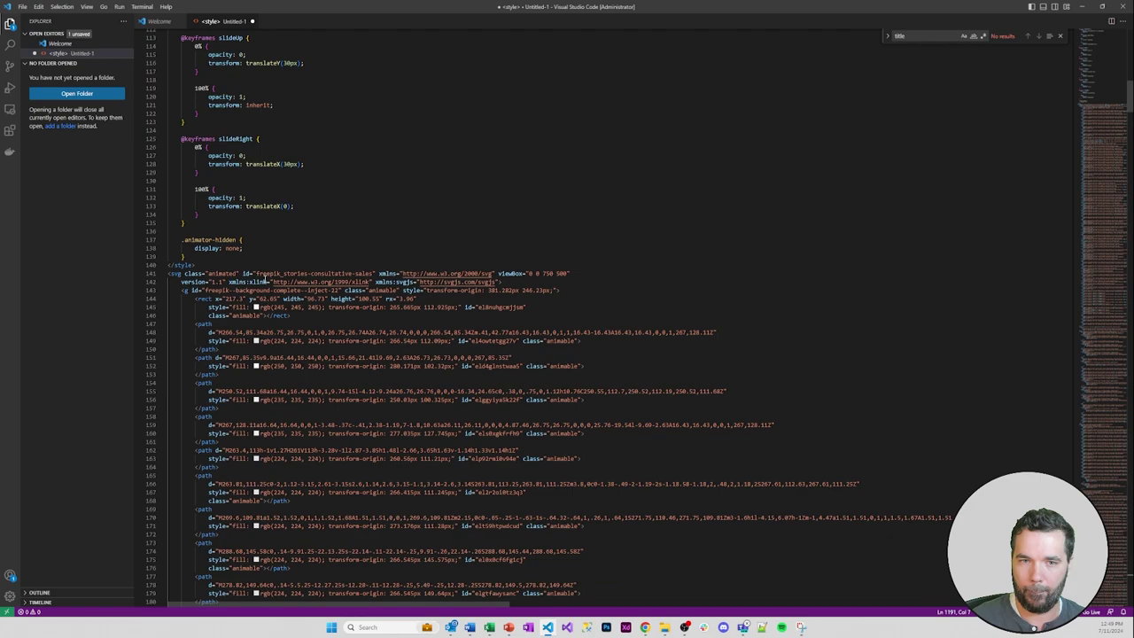
text(<t)
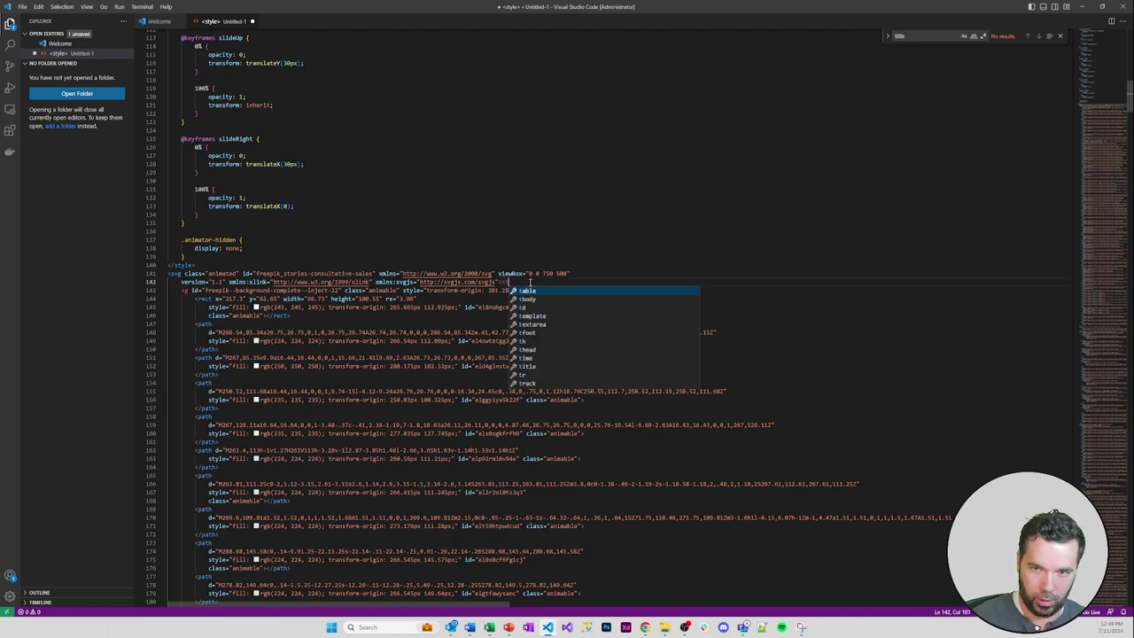
text(itle)
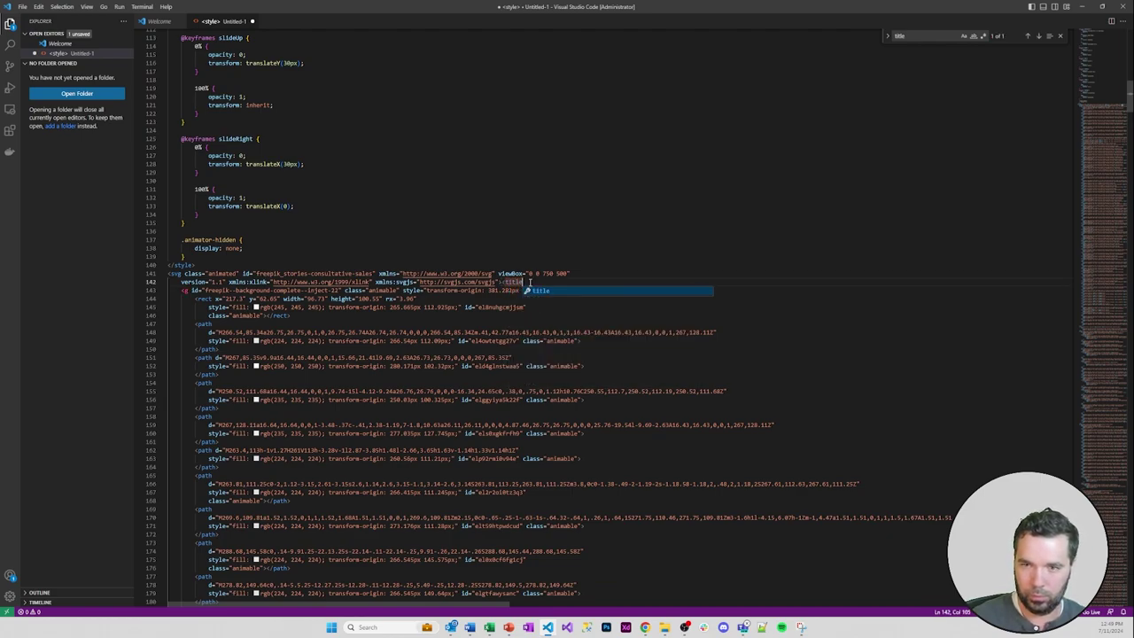
text(>marketing agency )
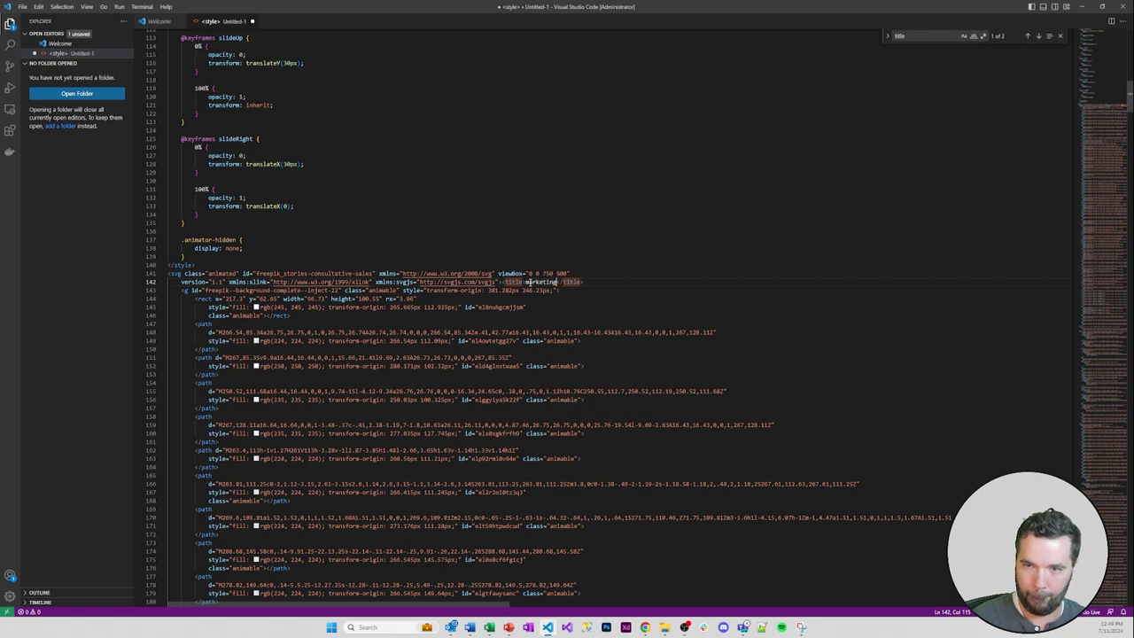
text(employees co)
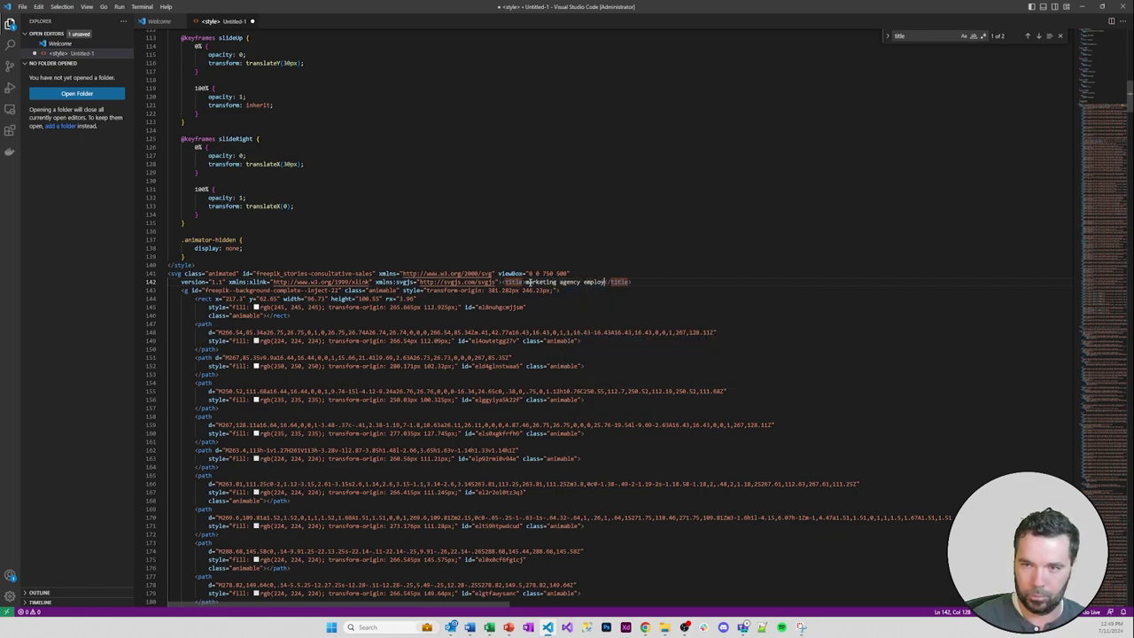
text(llaborating on )
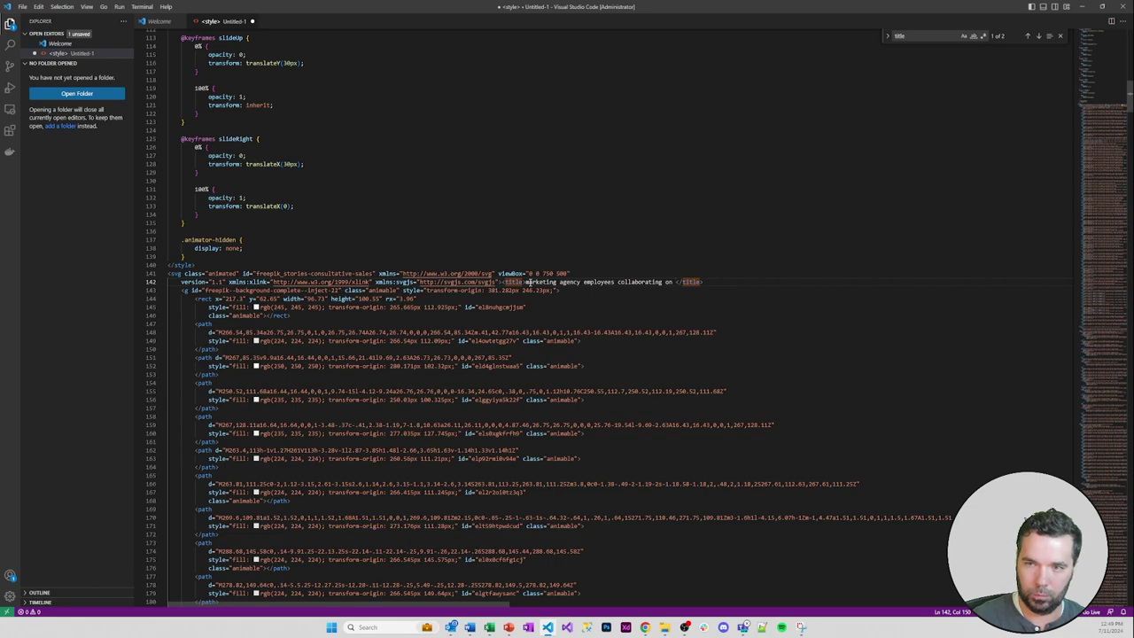
text(it)
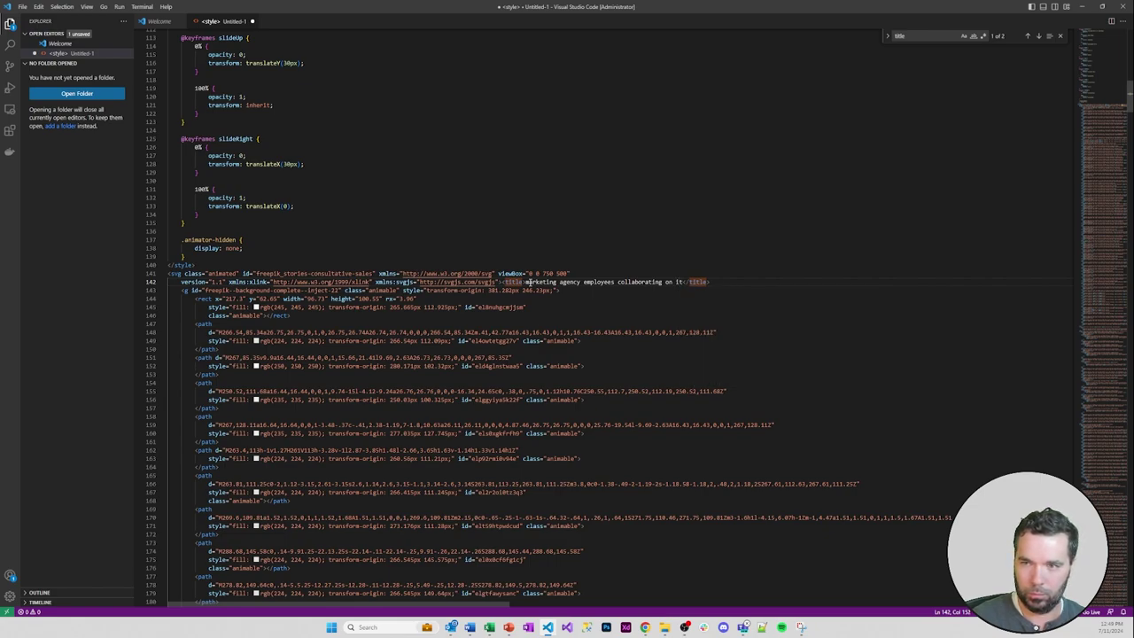
text( comp)
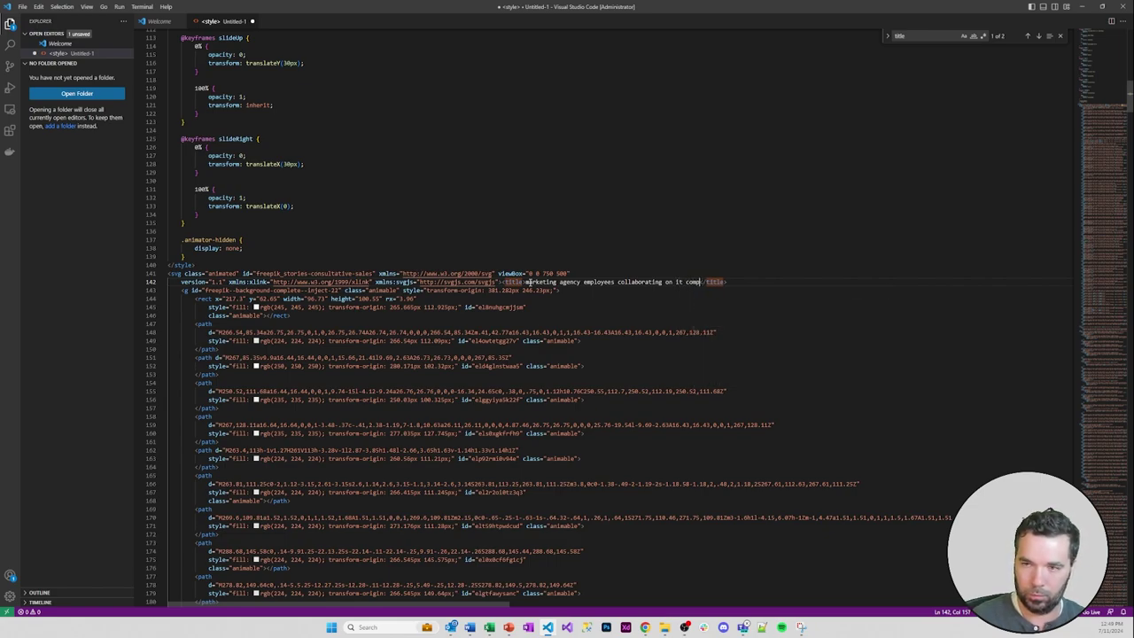
key(BackSpace)
key(BackSpace)
key(BackSpace)
key(BackSpace)
text(solutio)
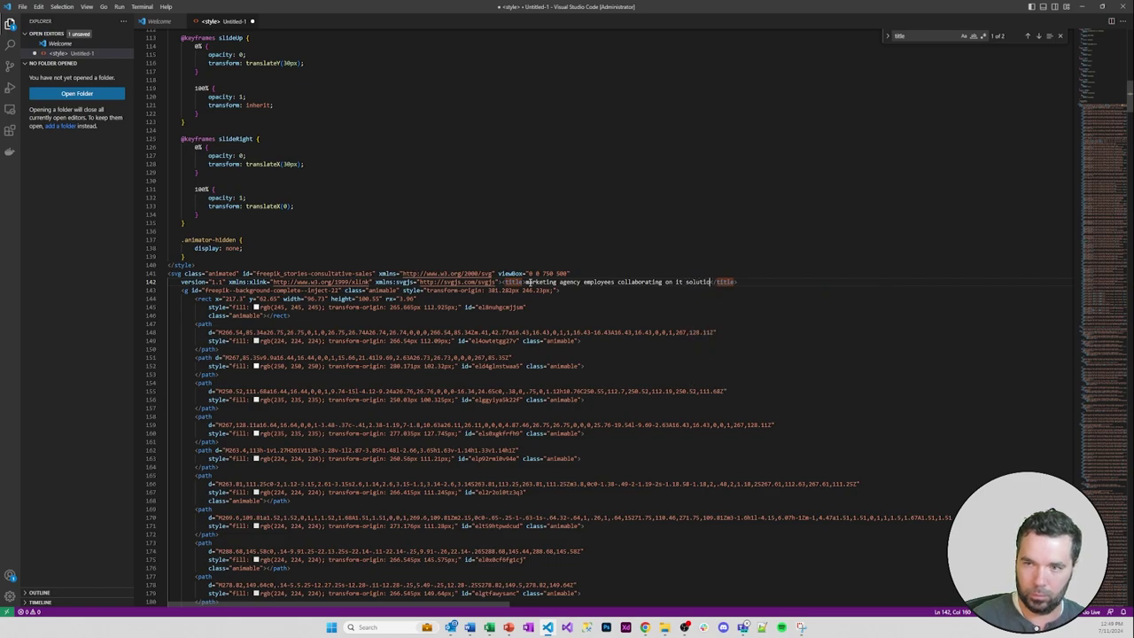
text(ns marketing performance)
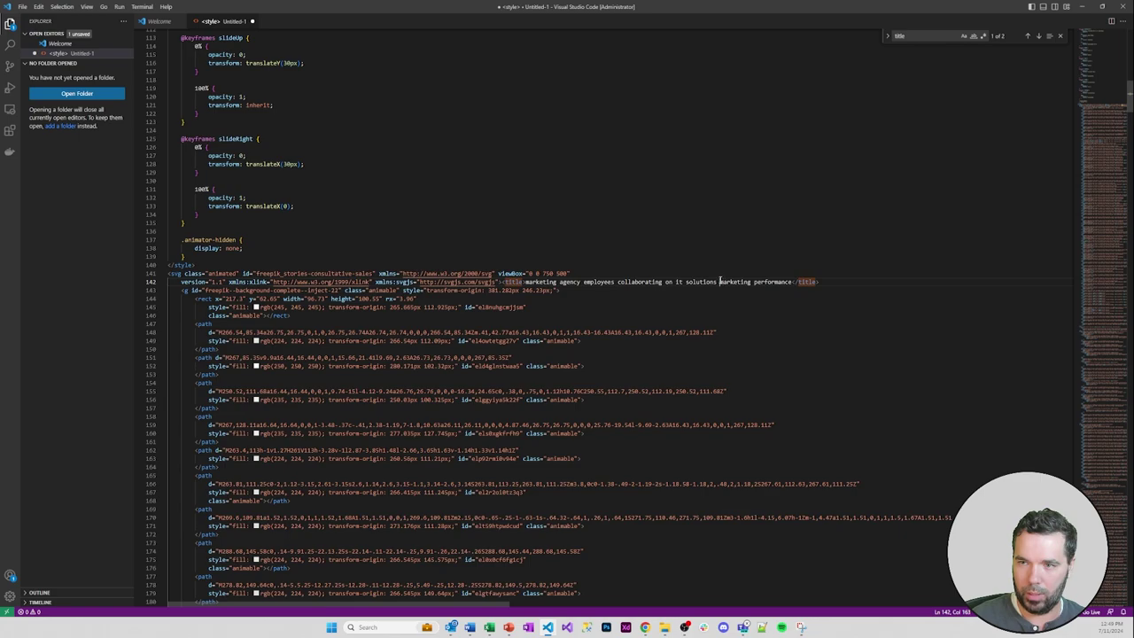
- Replace the title's ending "solutions marketing performance" with "marketing strategy"
drag(685, 282, 793, 281)
text(marketing strateg)
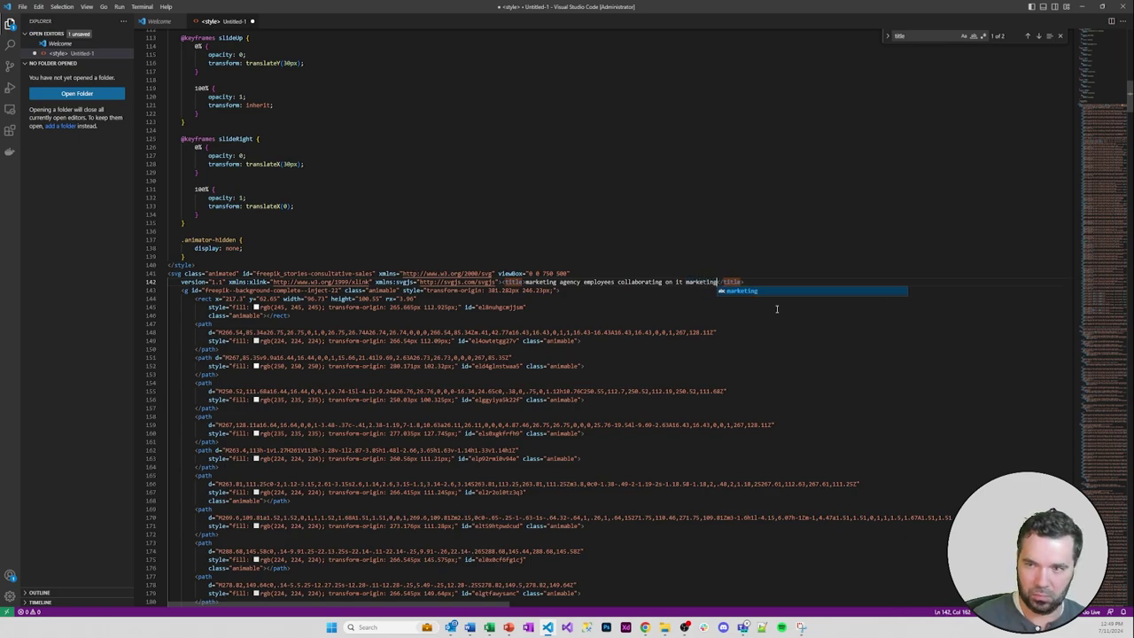
text(y)
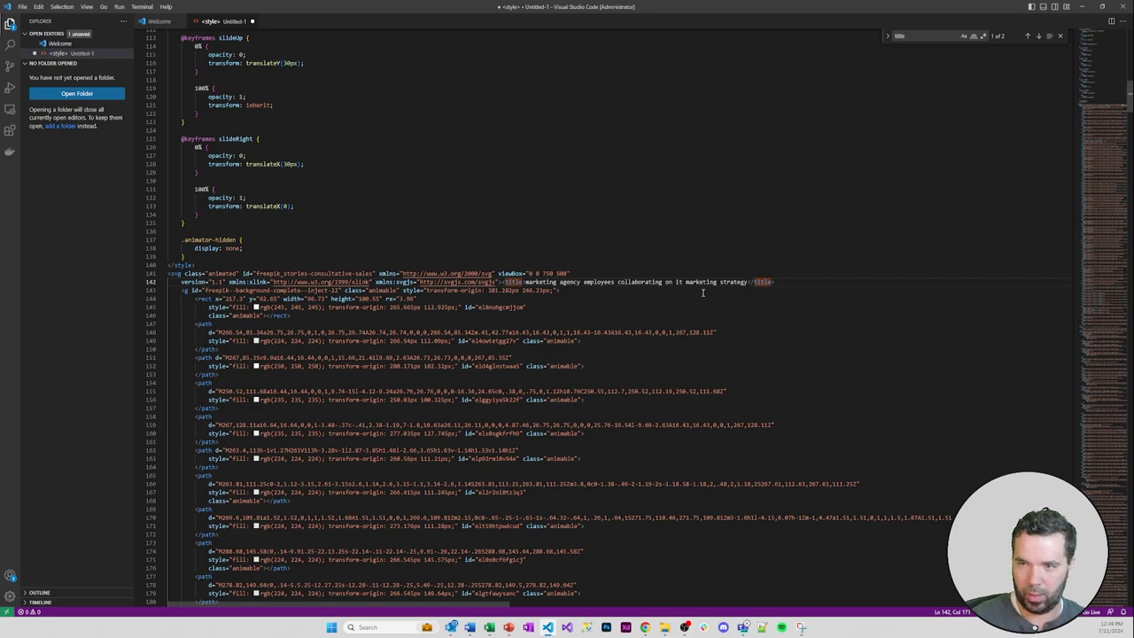
- Copy all the edited code and paste it over the meeting illustration's HTML code in the Elementor page in the browser
key(ctrl+a)
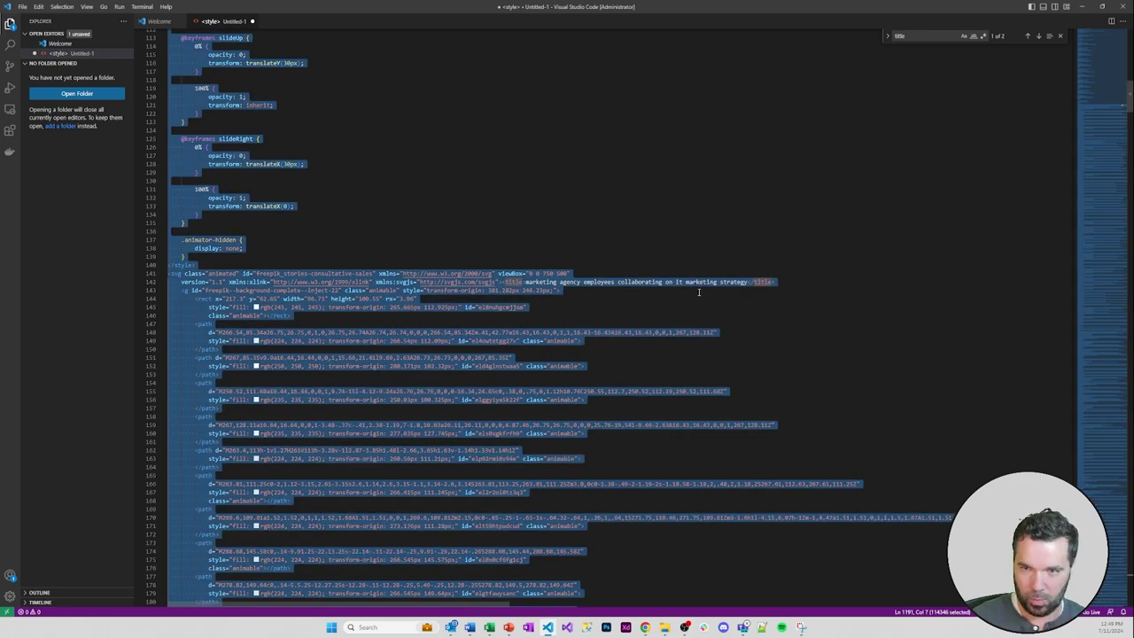
click(1083, 6)
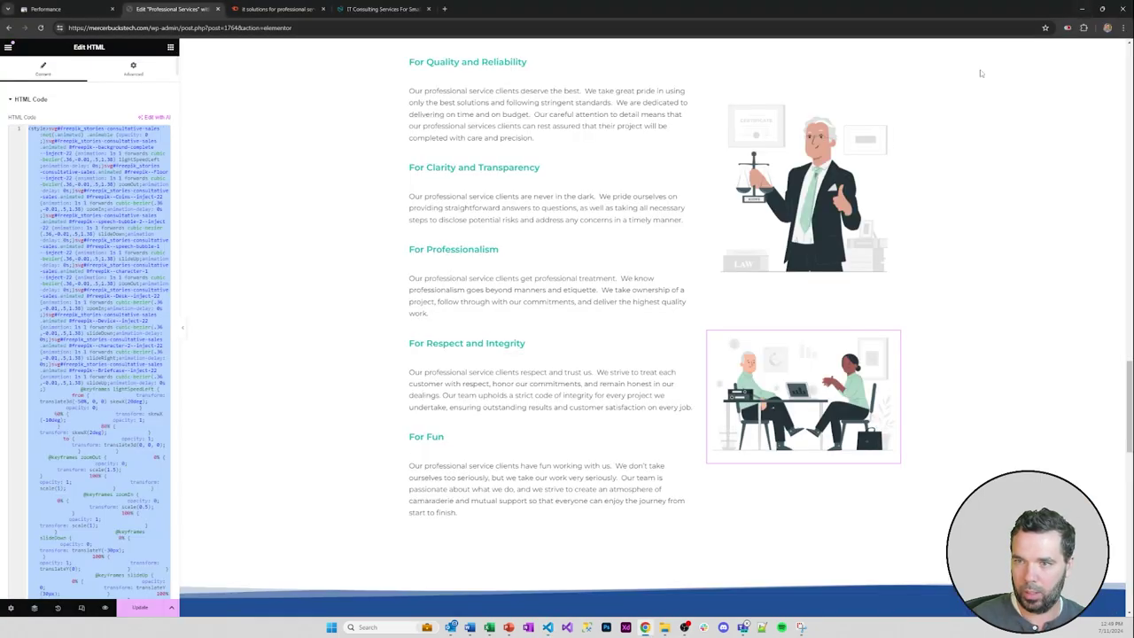
click(76, 340)
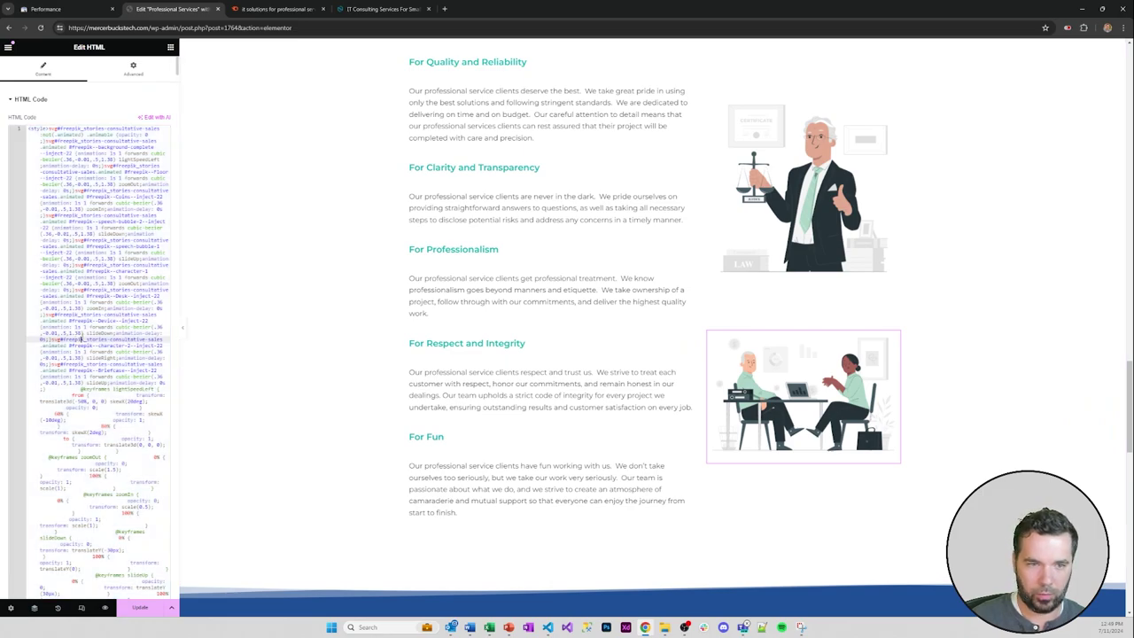
key(ctrl+a)
key(ctrl+v)
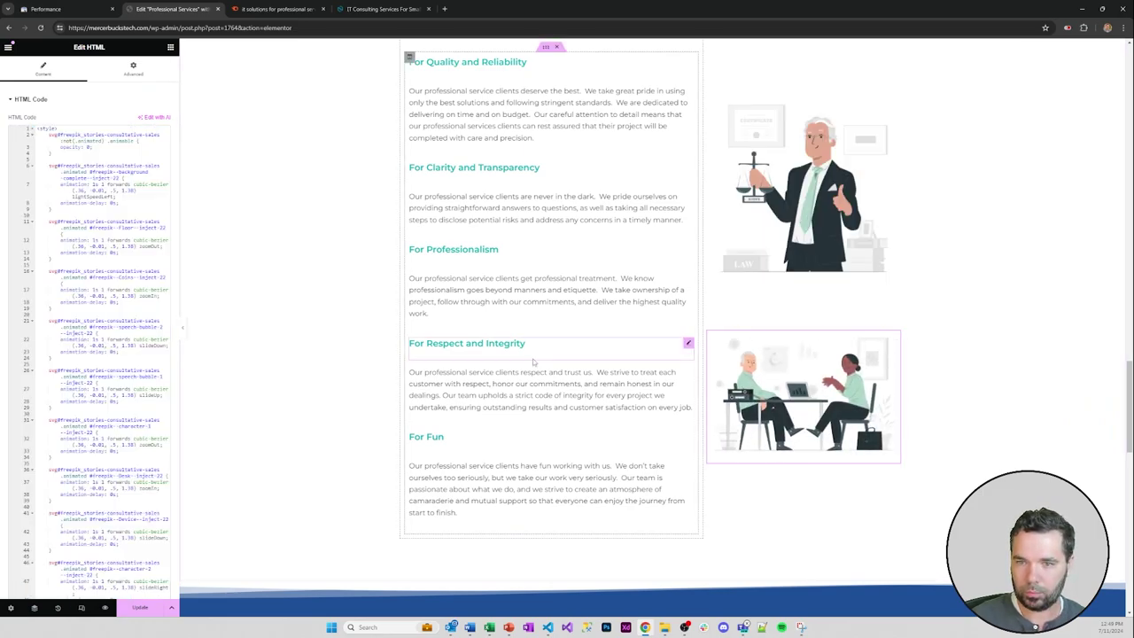
key(alt+Tab)
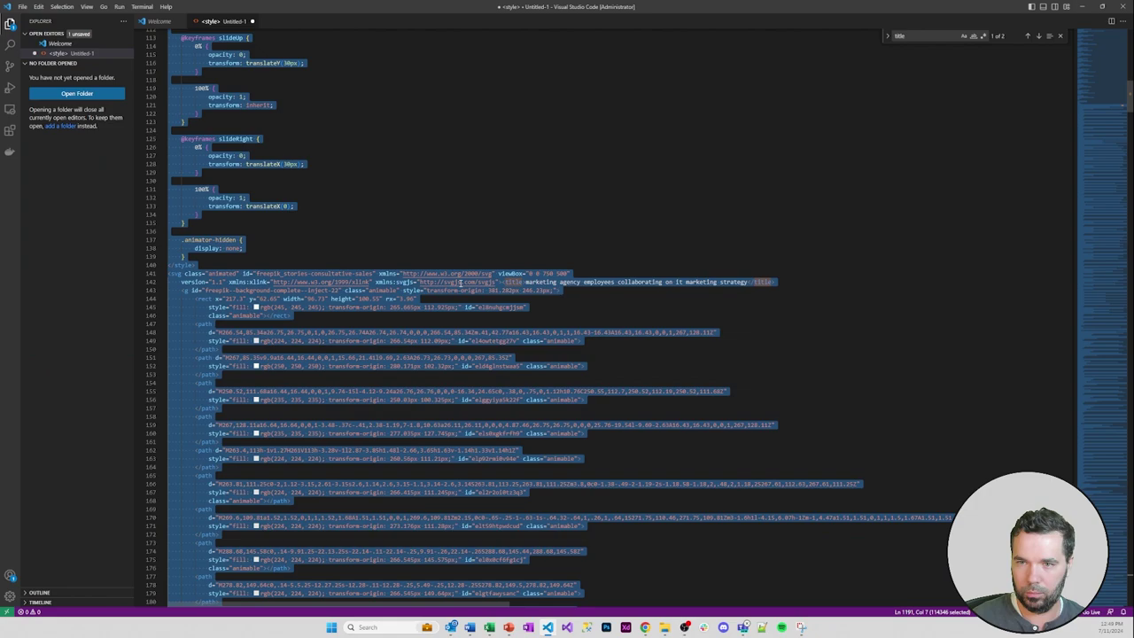
key(alt+space)
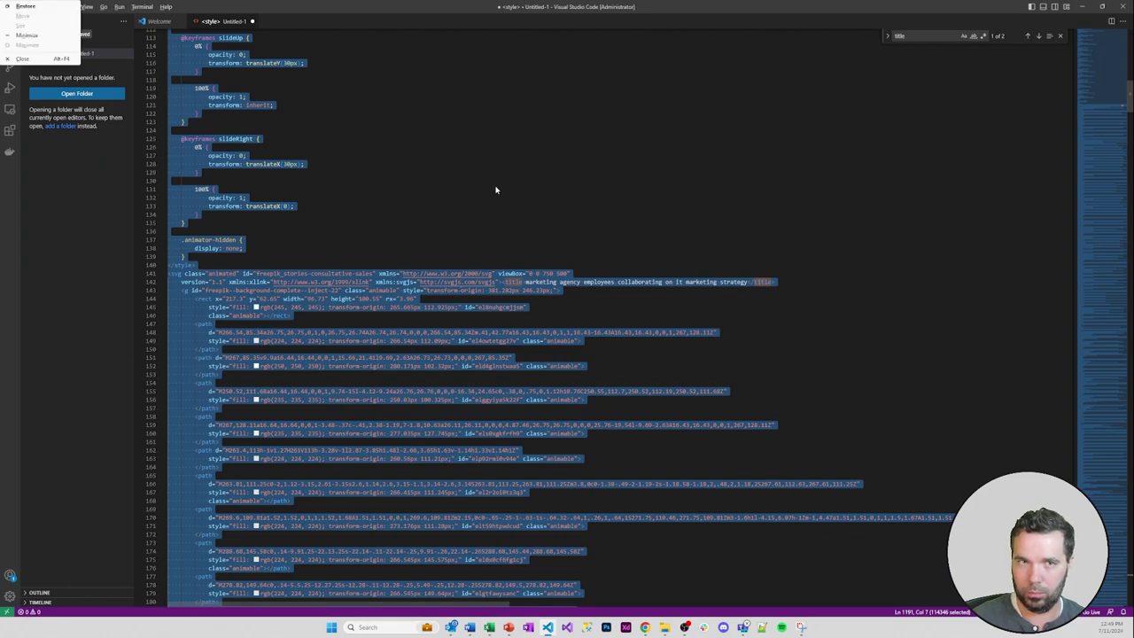
key(n)
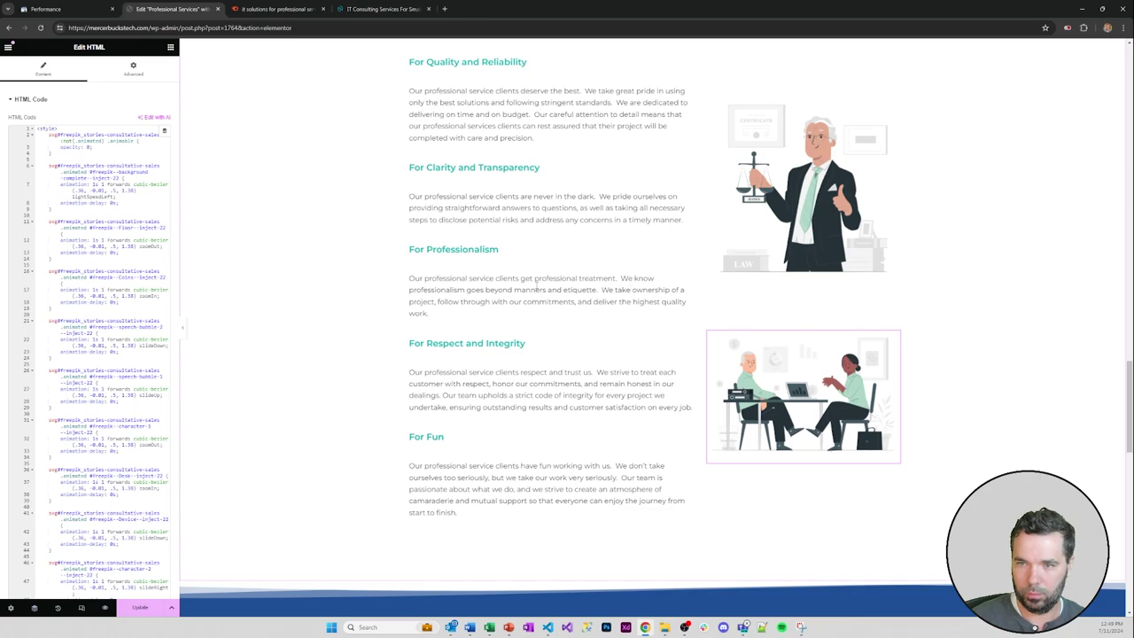
click(535, 285)
- Change the HTML tag of the "Contact us today and experience the power of expert IT support." heading to p
scroll(635, 310, down, 3)
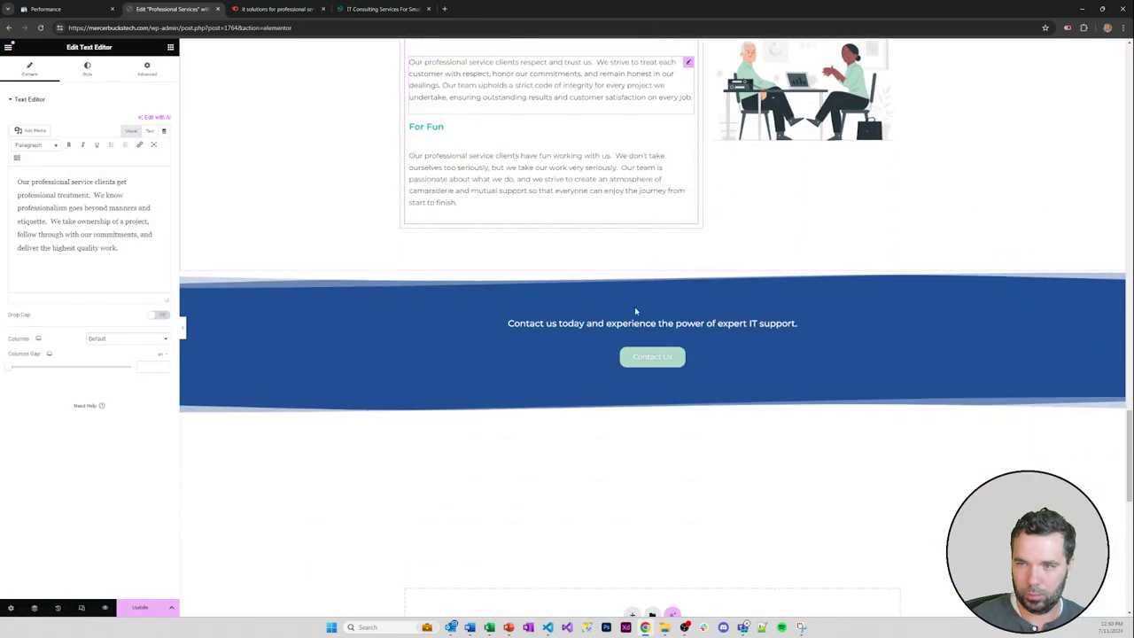
click(560, 322)
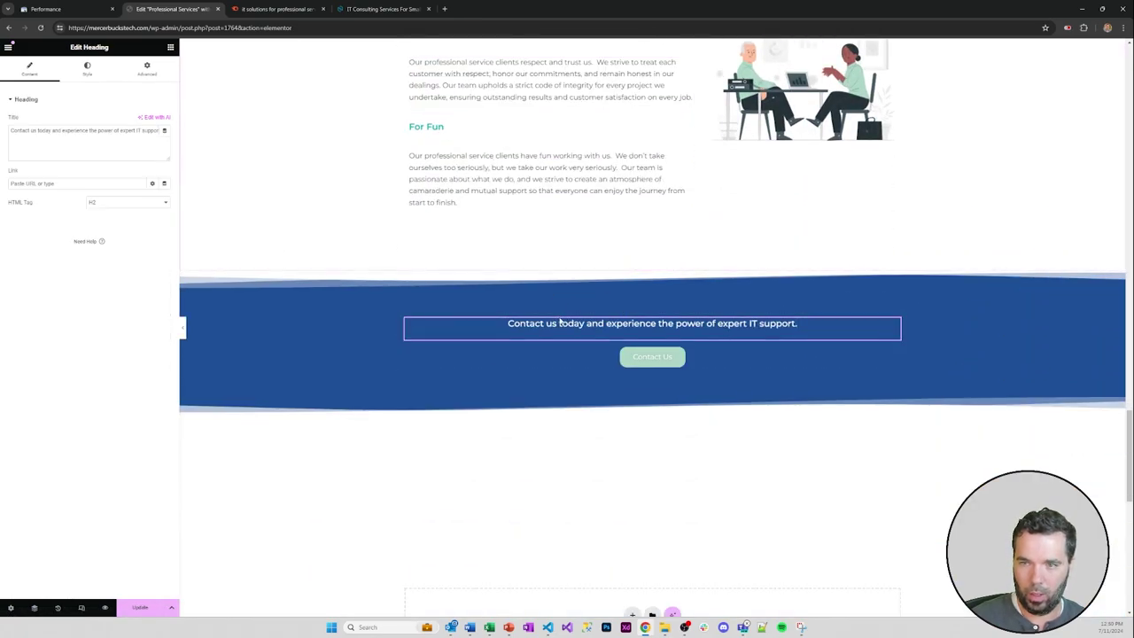
scroll(560, 323, down, 2)
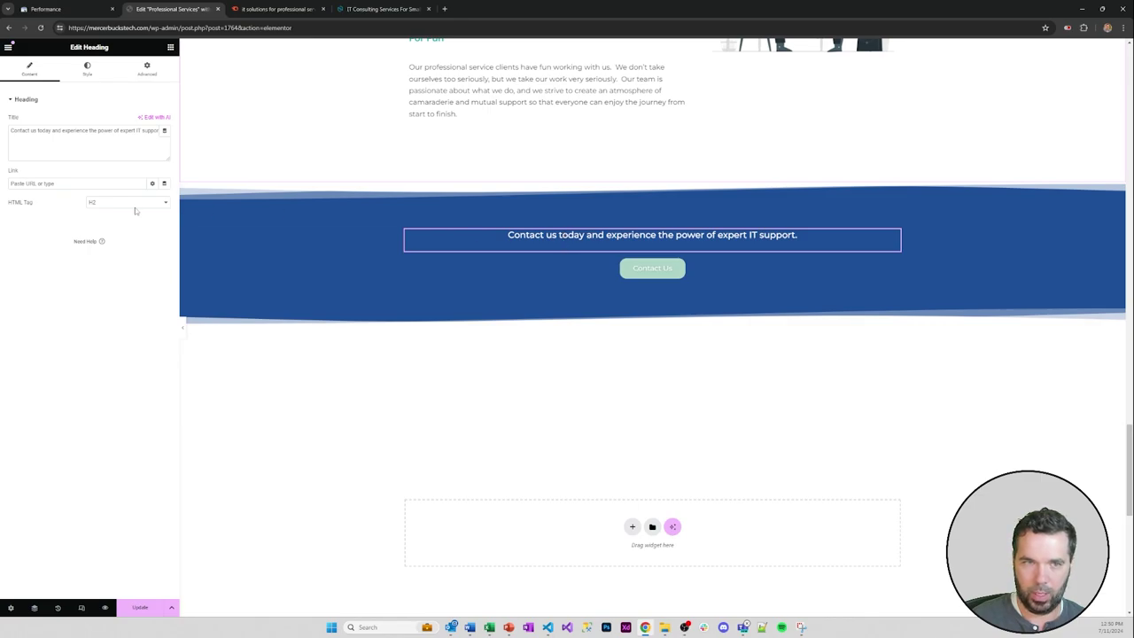
click(124, 205)
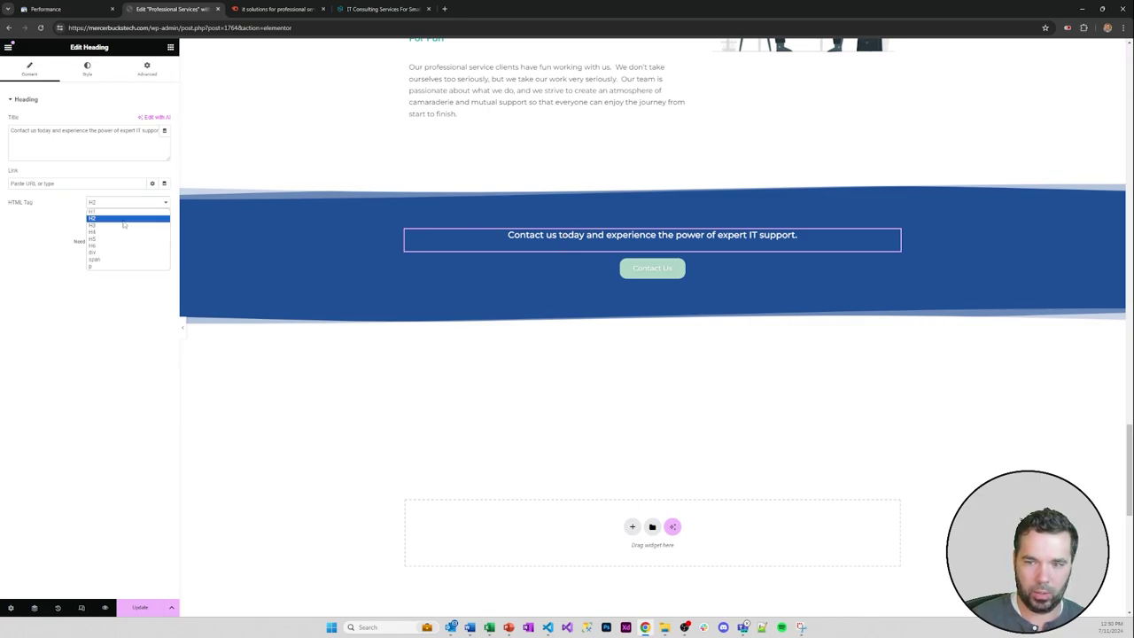
click(110, 267)
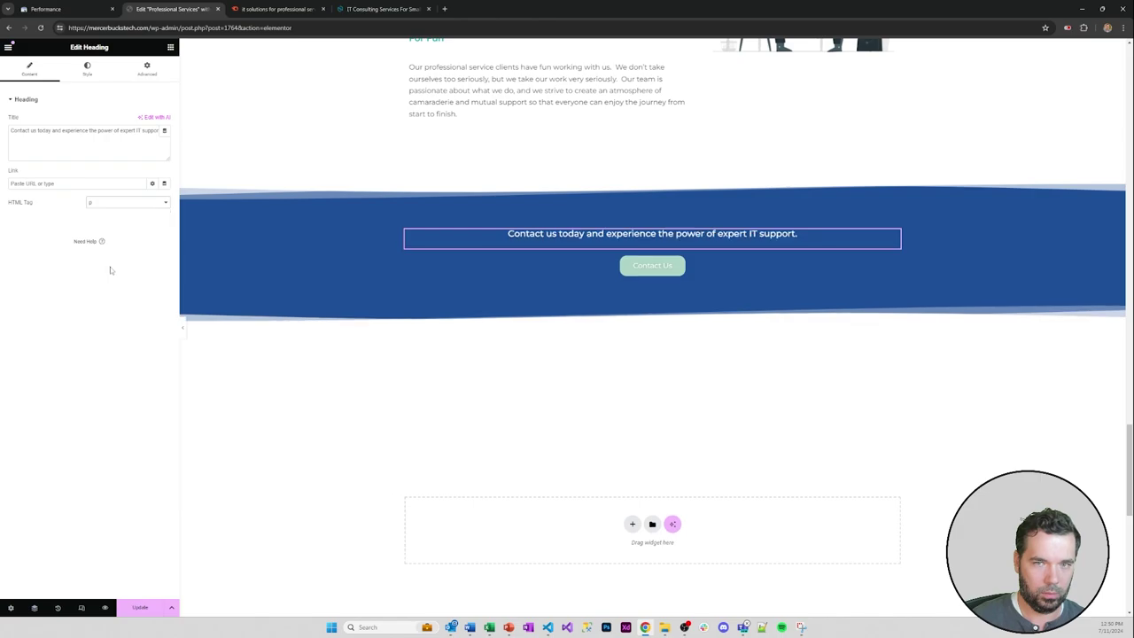
- Set the Contact Us button's background color to the global Primary Accent Color
click(575, 272)
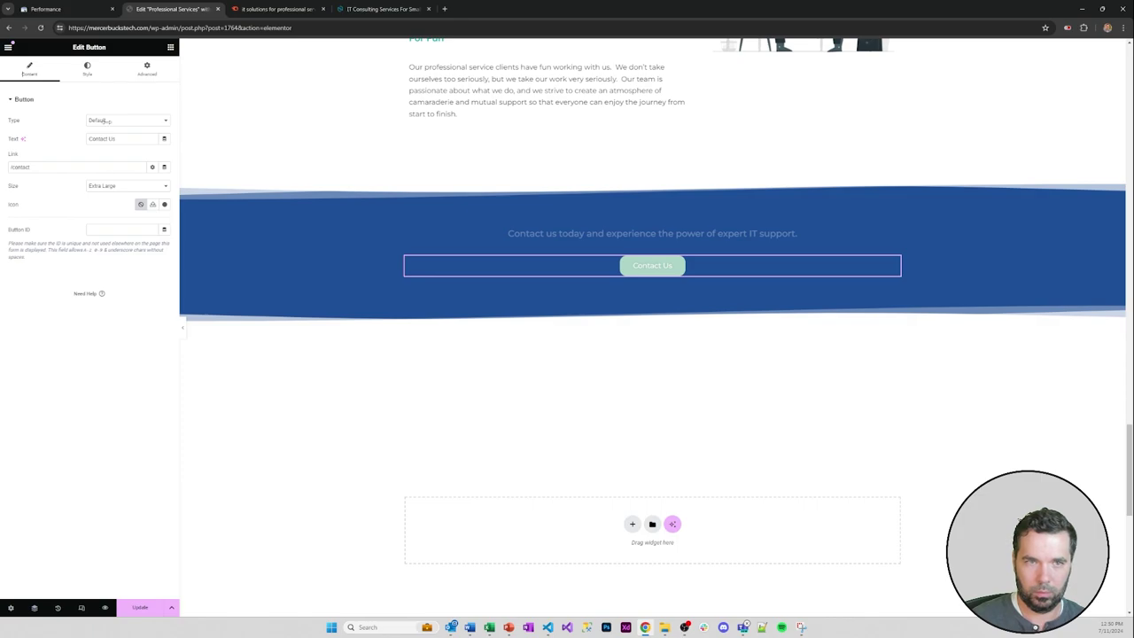
click(88, 70)
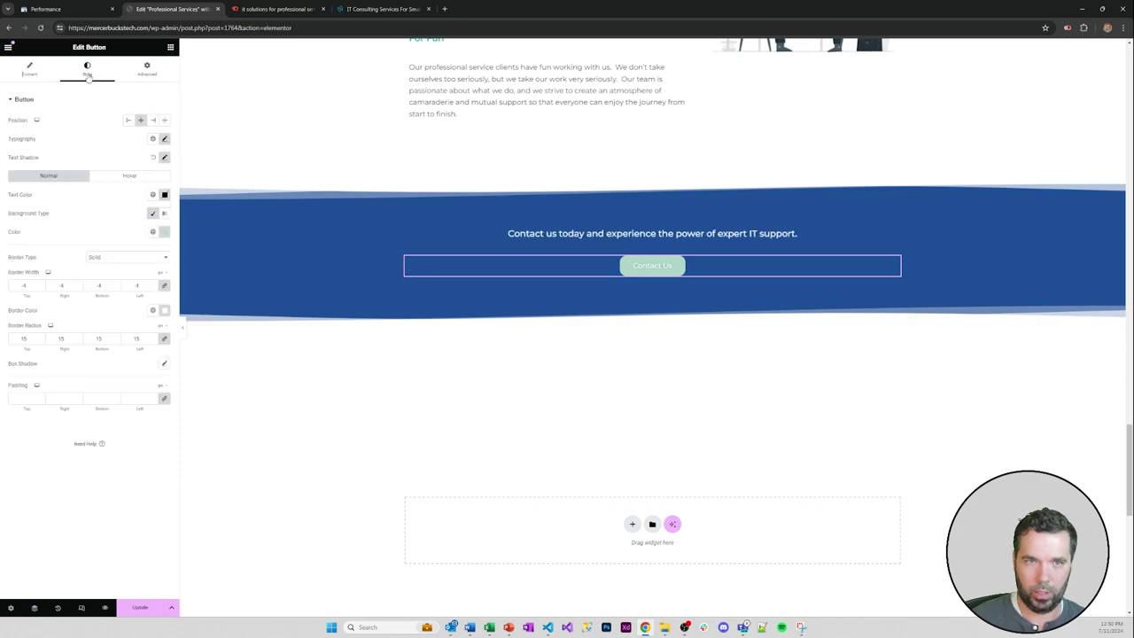
click(152, 231)
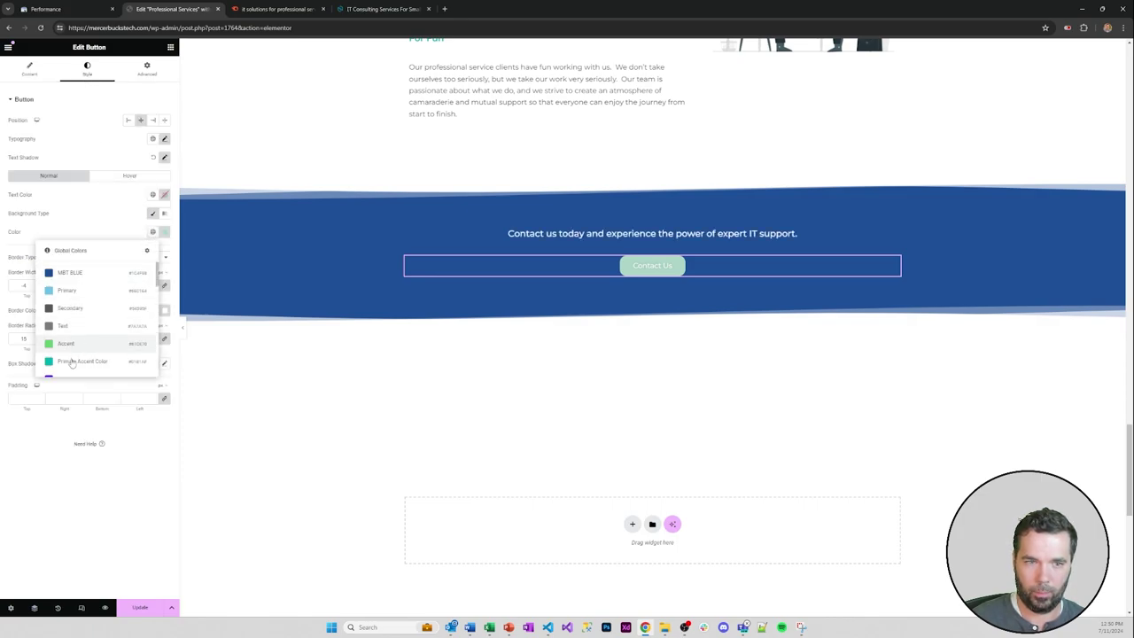
click(70, 361)
scroll(553, 177, down, 2)
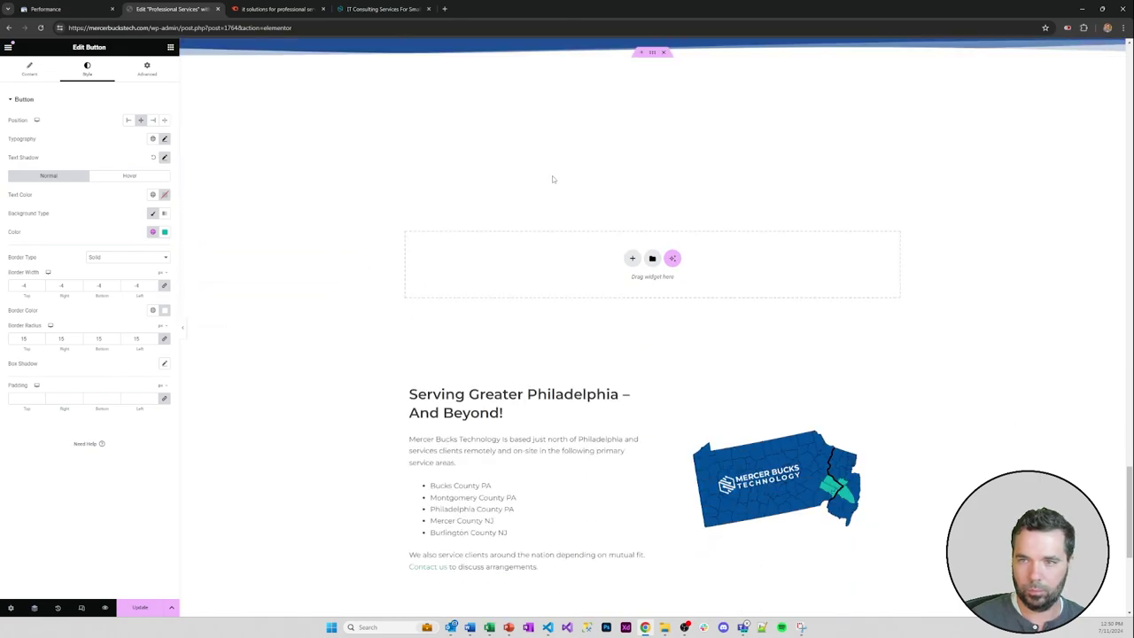
- Examine the contact banner and the sections down to the footer on the Professional Services page
scroll(576, 215, up, 1)
click(665, 186)
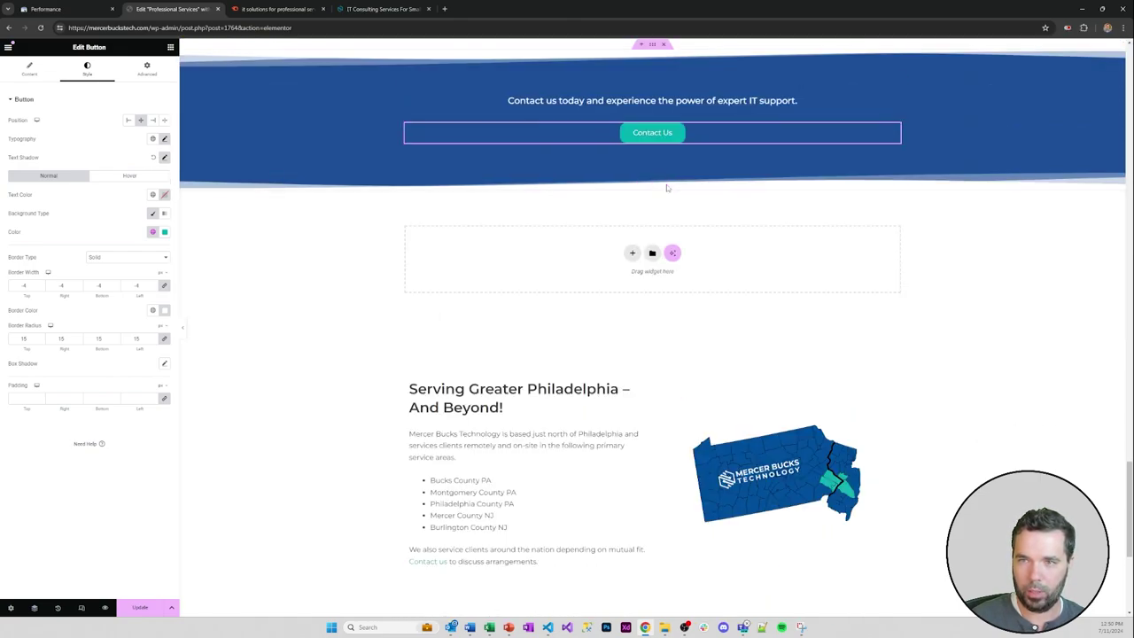
scroll(501, 286, down, 2)
scroll(503, 289, up, 2)
scroll(502, 287, down, 3)
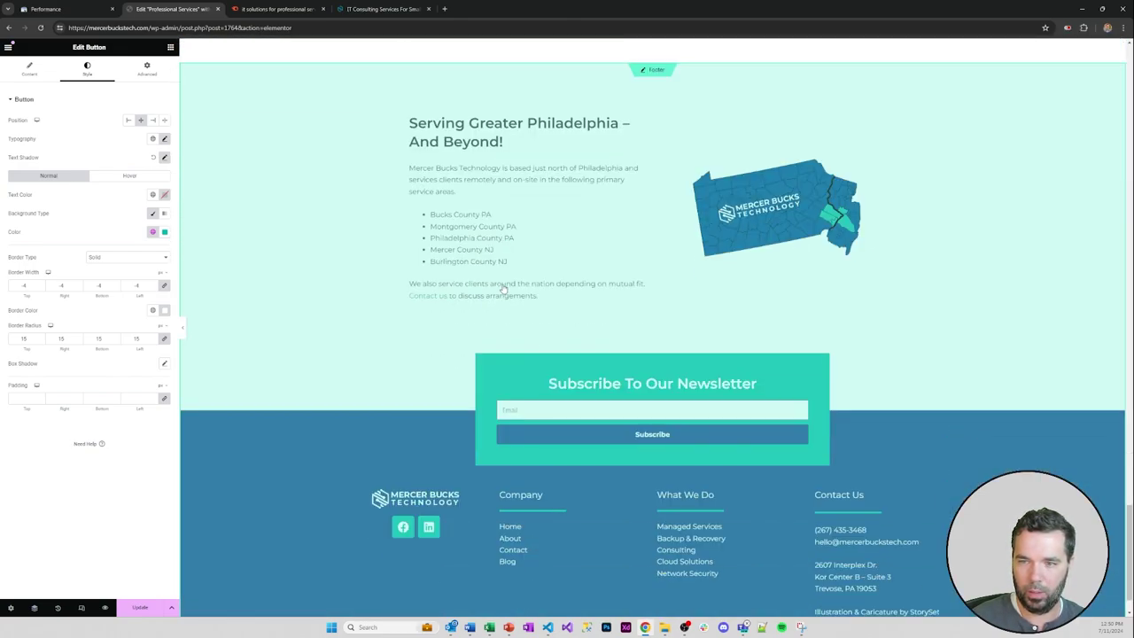
scroll(514, 337, up, 4)
scroll(530, 325, up, 2)
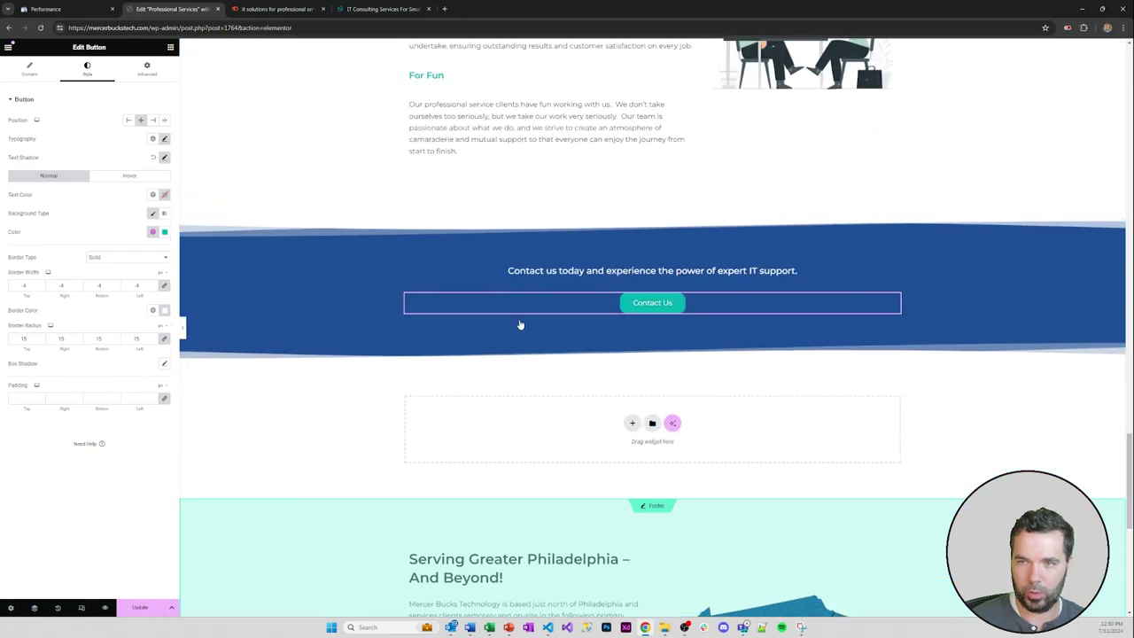
scroll(601, 403, up, 20)
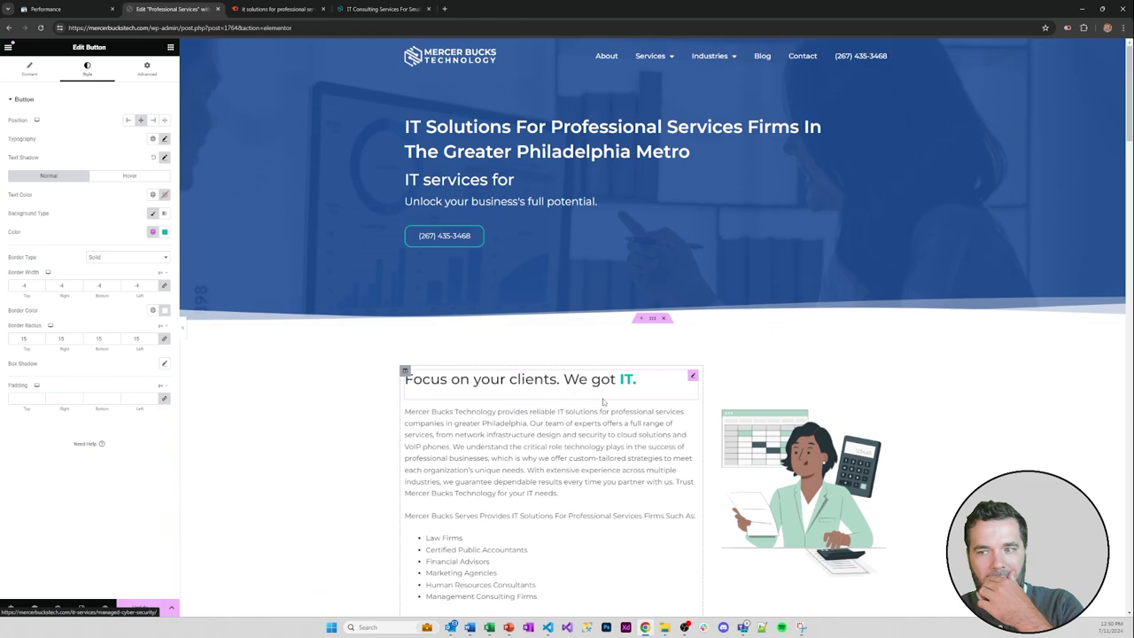
- Review the page's intro text, "suite solutions" services grid and call-to-action banners
scroll(601, 403, down, 6)
scroll(603, 401, up, 6)
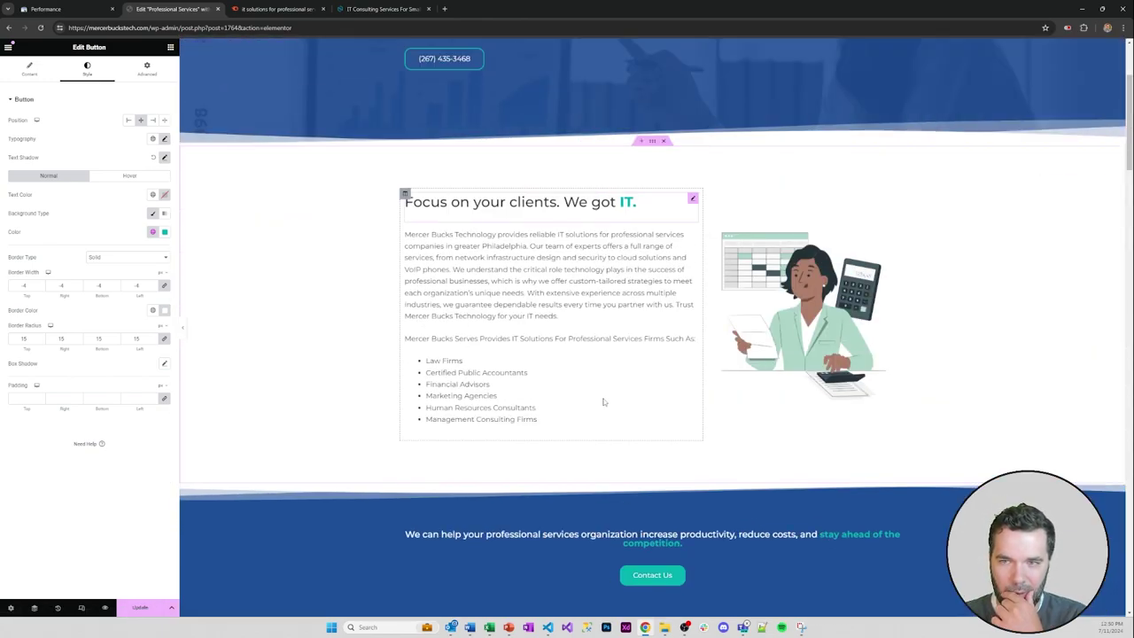
scroll(604, 403, down, 2)
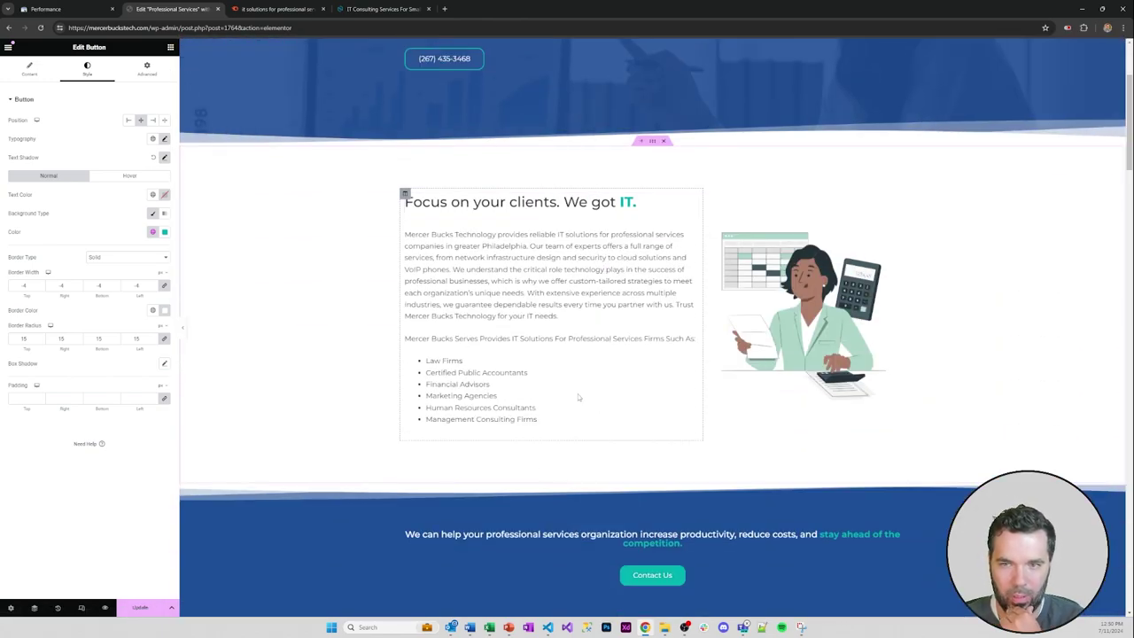
scroll(363, 279, down, 8)
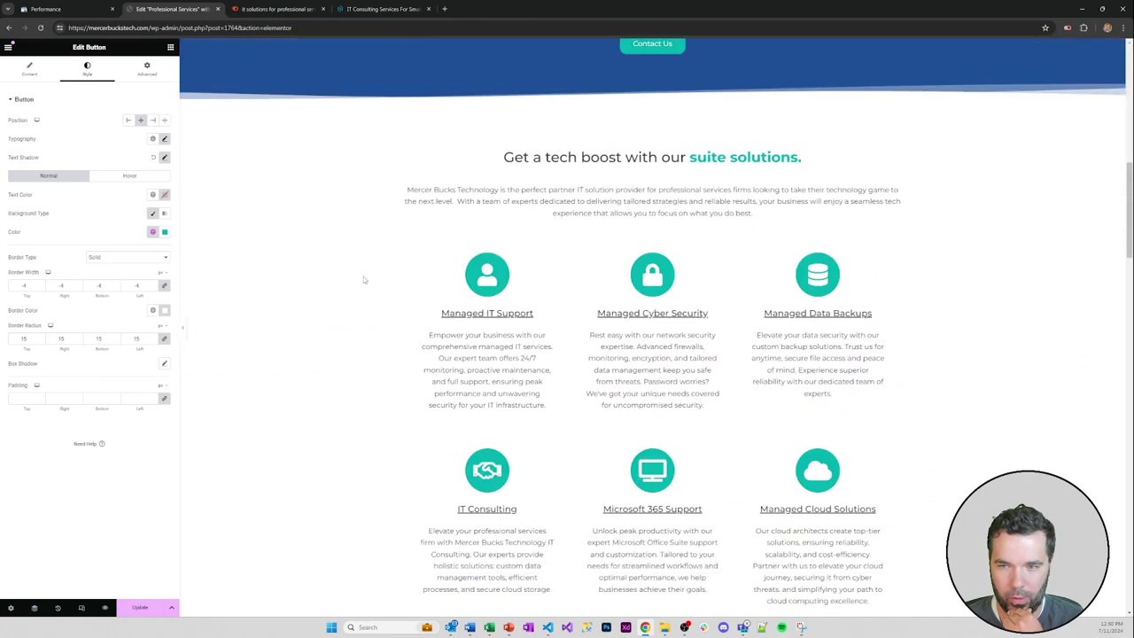
scroll(603, 266, down, 2)
scroll(748, 246, up, 1)
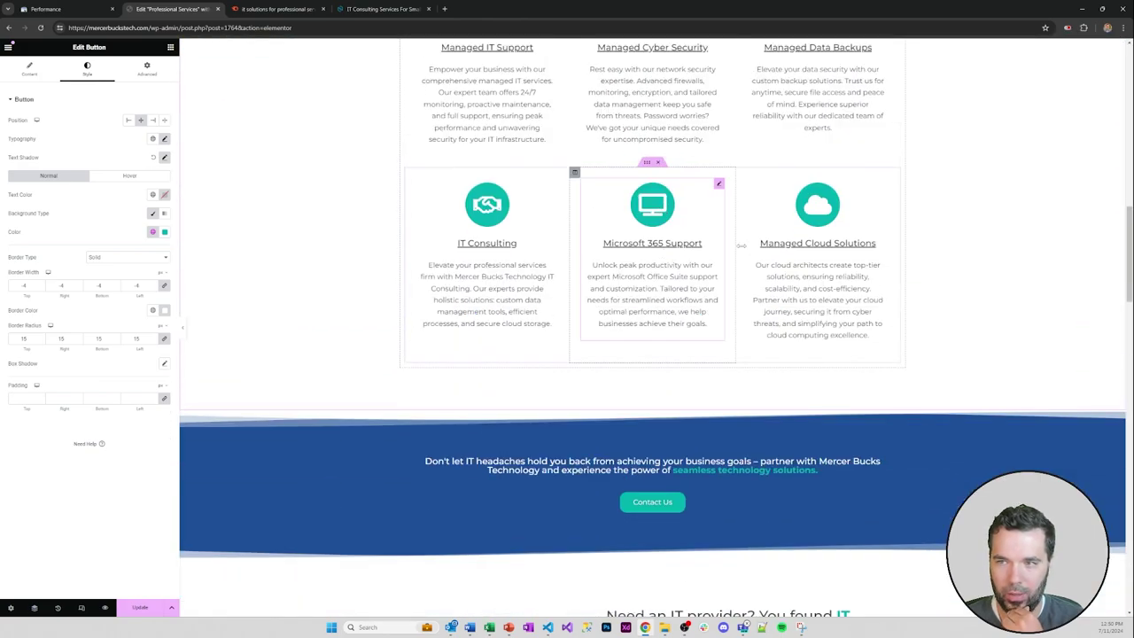
scroll(510, 282, up, 8)
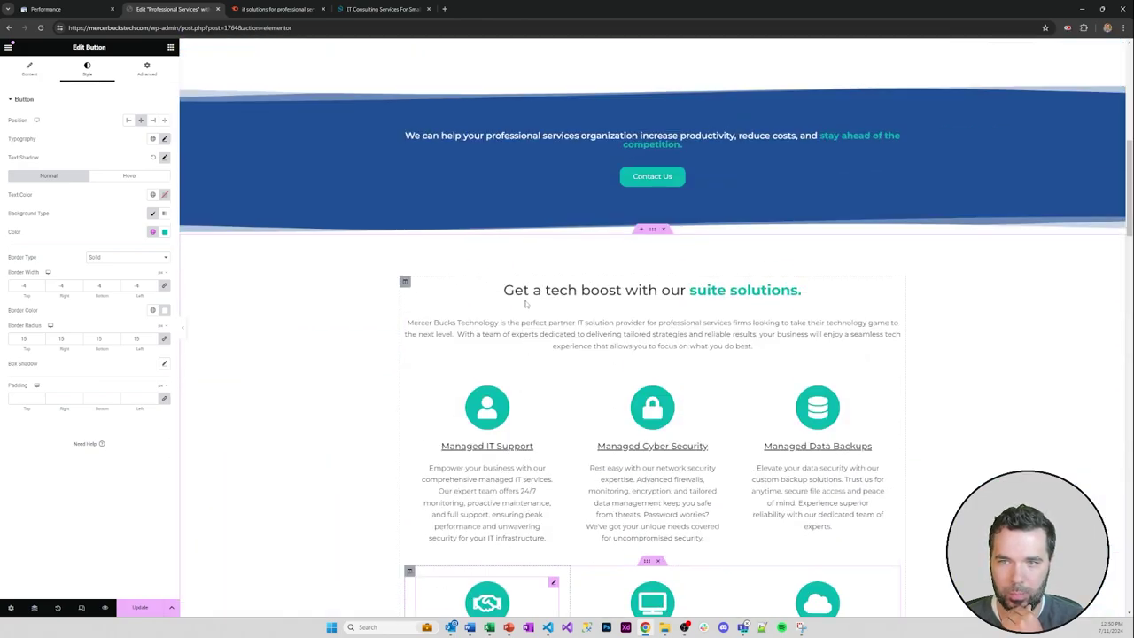
scroll(508, 323, down, 1)
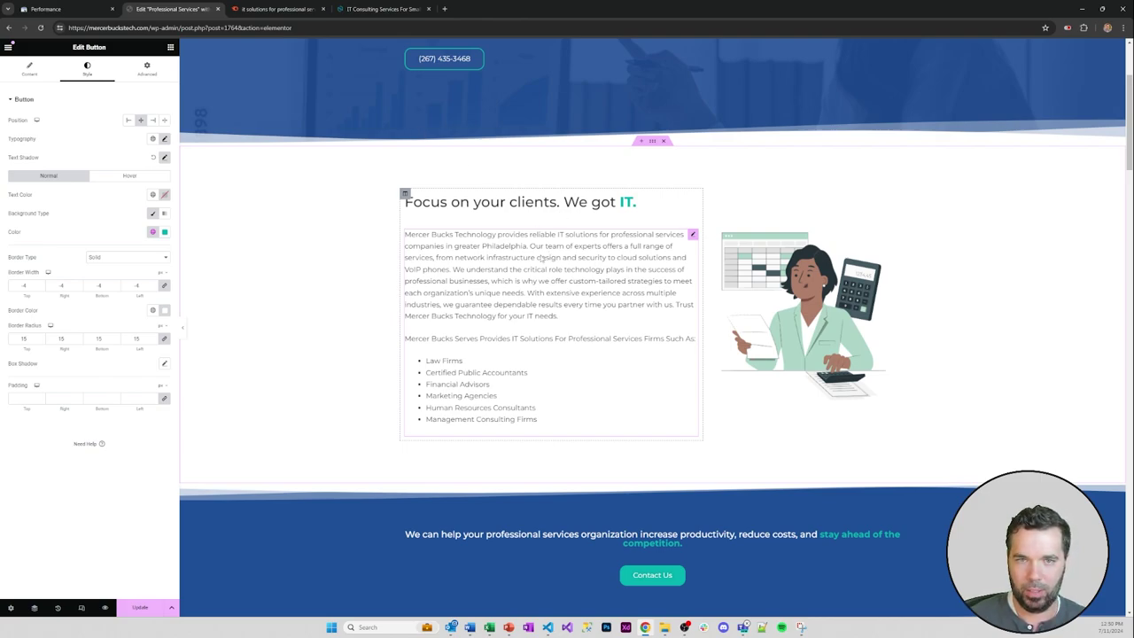
- Search Google in a new browser tab for "it solutions for professional services firms"
click(445, 9)
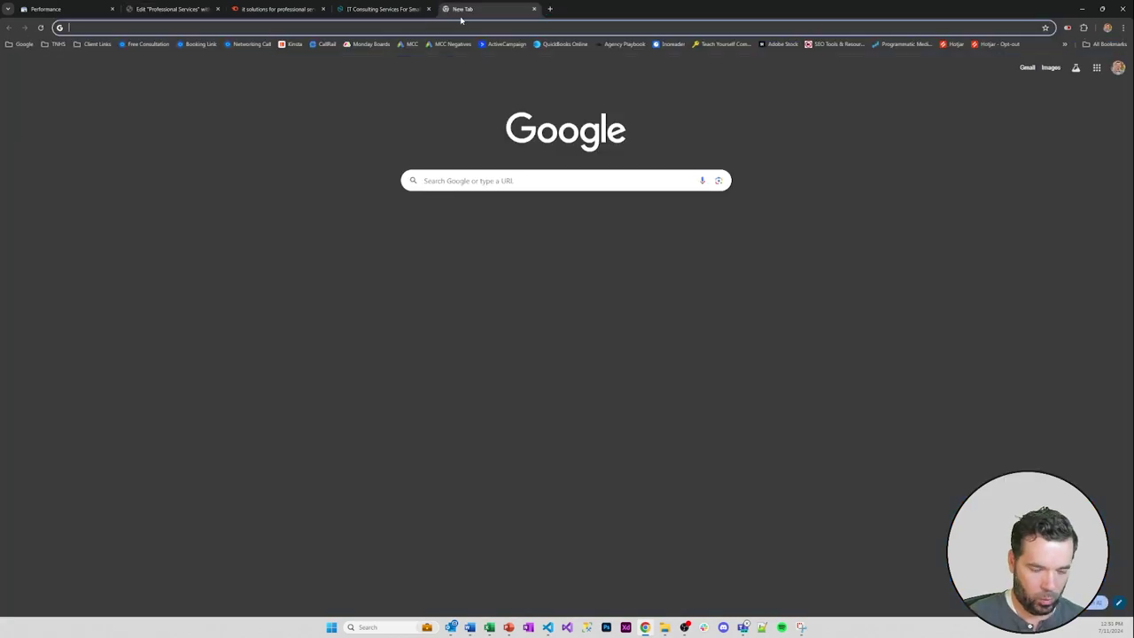
text(i)
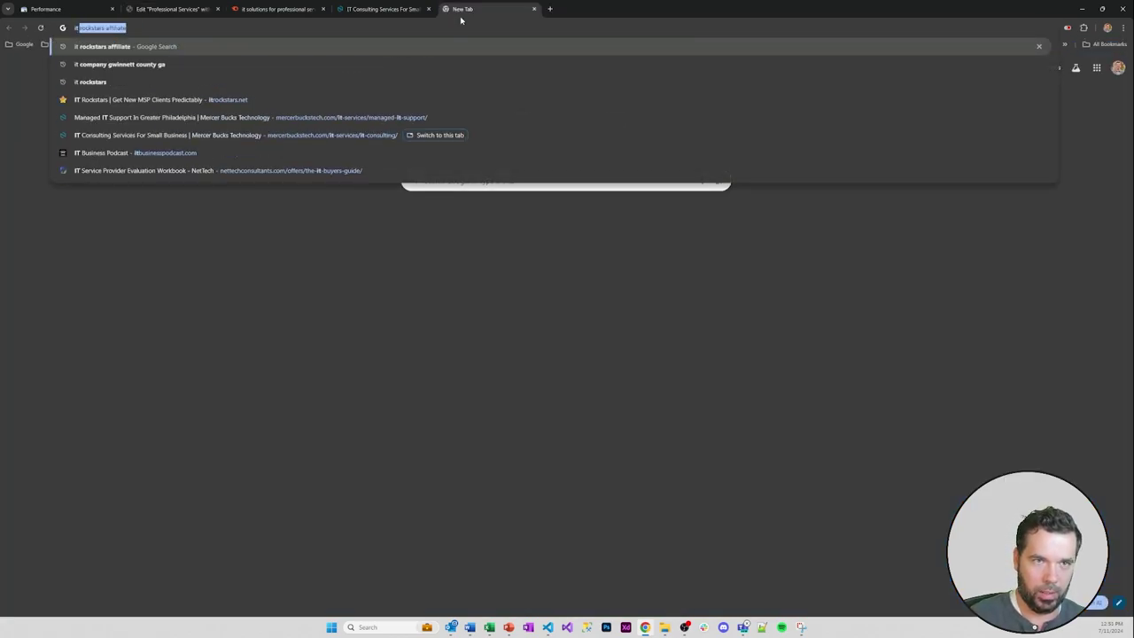
text(t solutions for p)
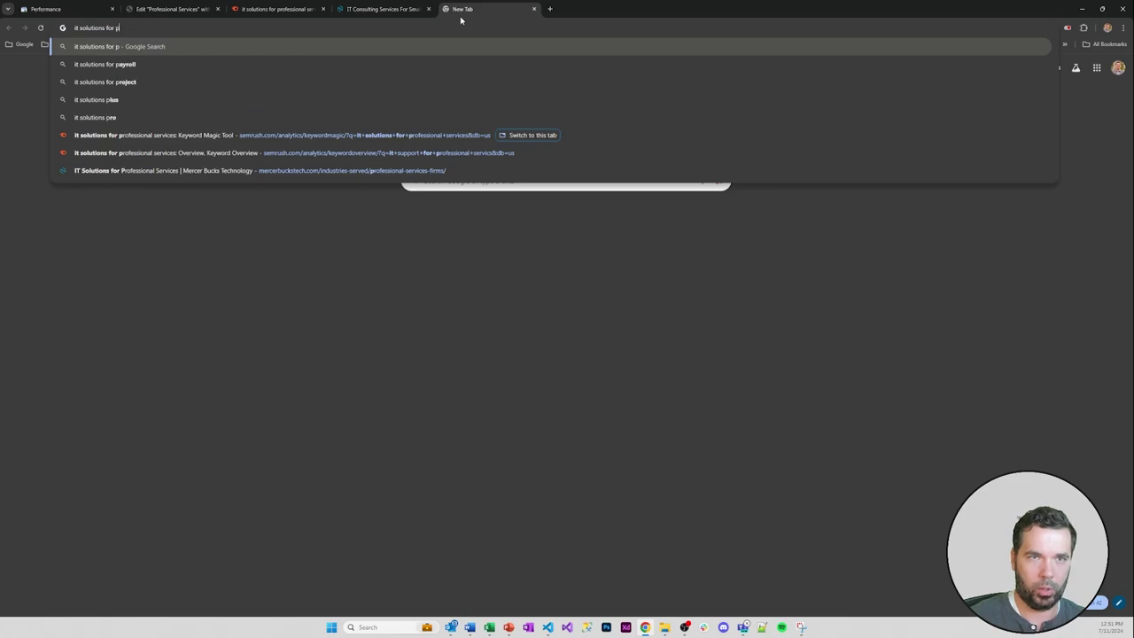
text(rofession)
text(al s)
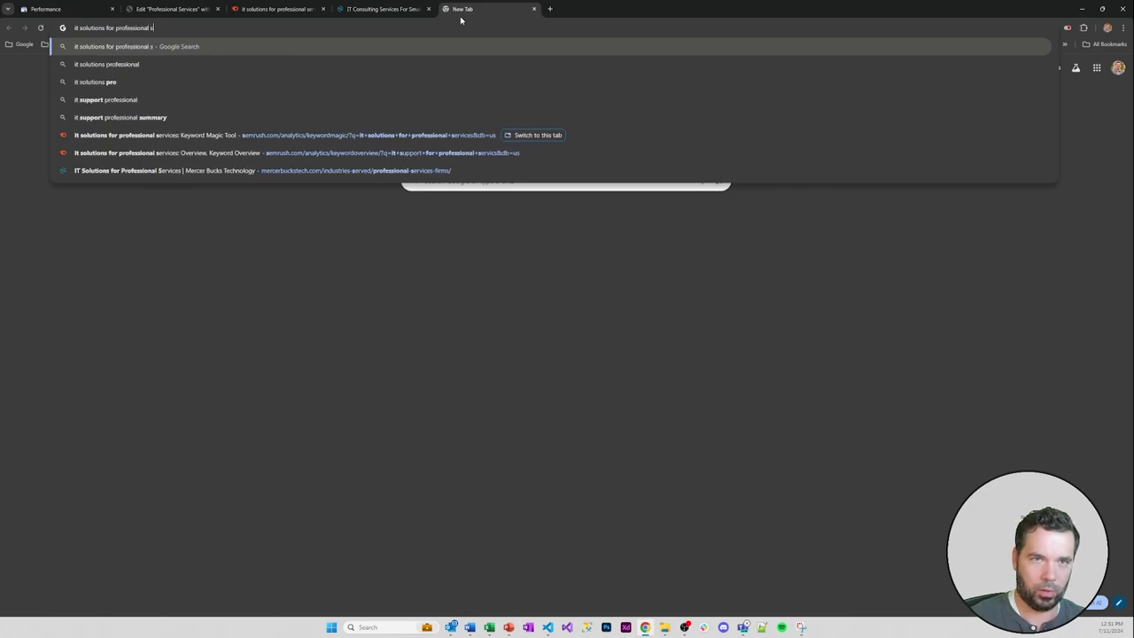
text(ervices firms)
key(Return)
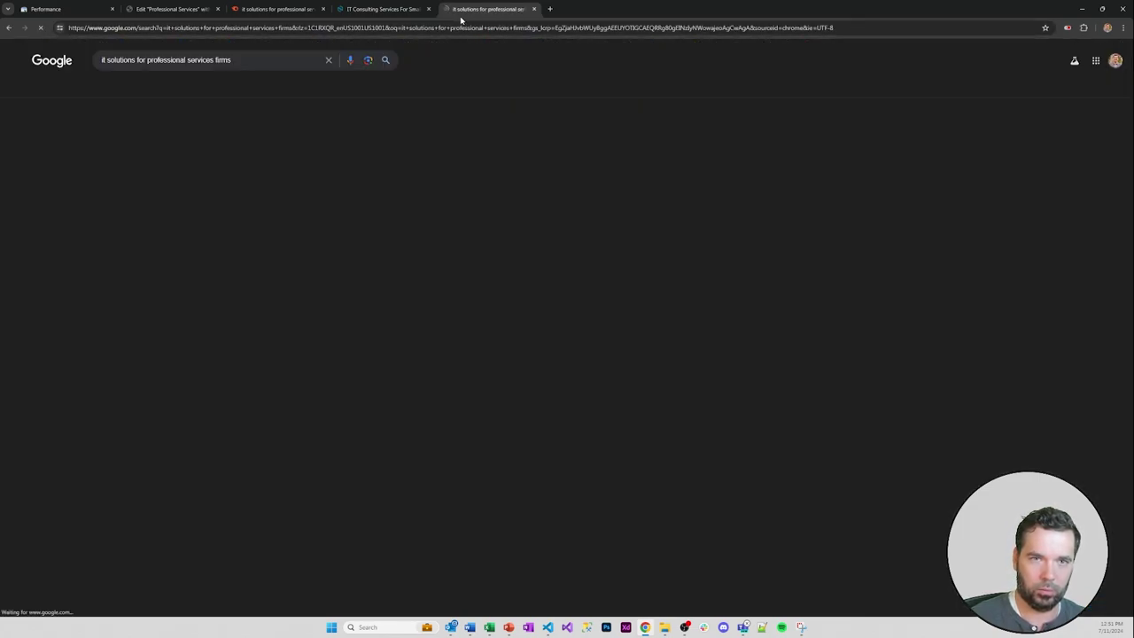
- Go through the first page of results and open LBMC Tech's "Technology for Professional Services" in a new tab
scroll(470, 160, down, 5)
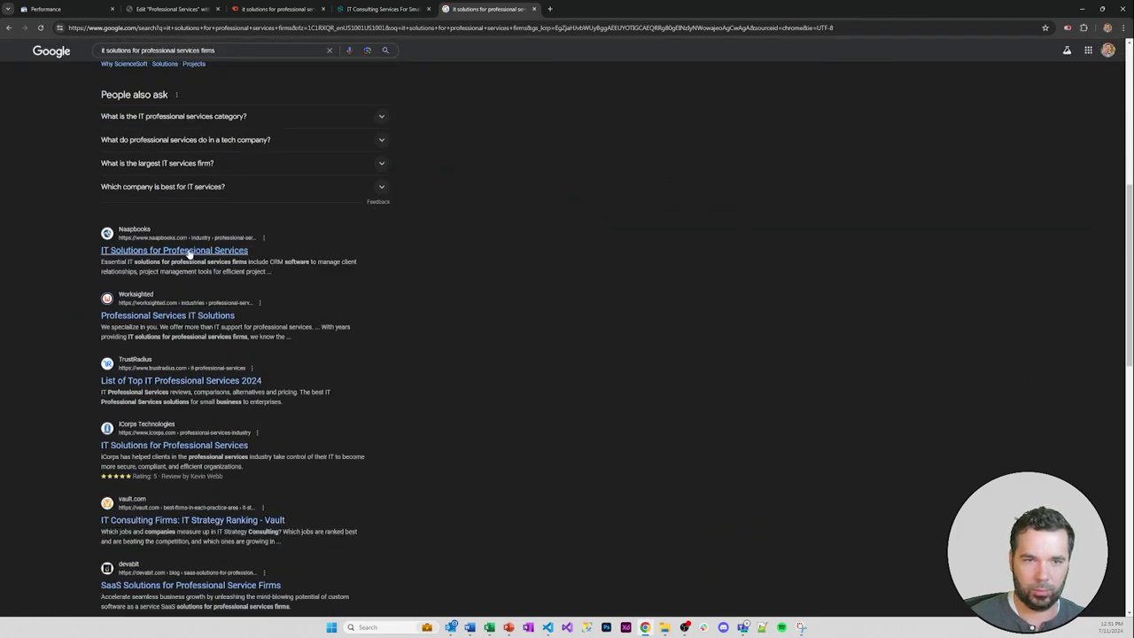
scroll(317, 329, down, 2)
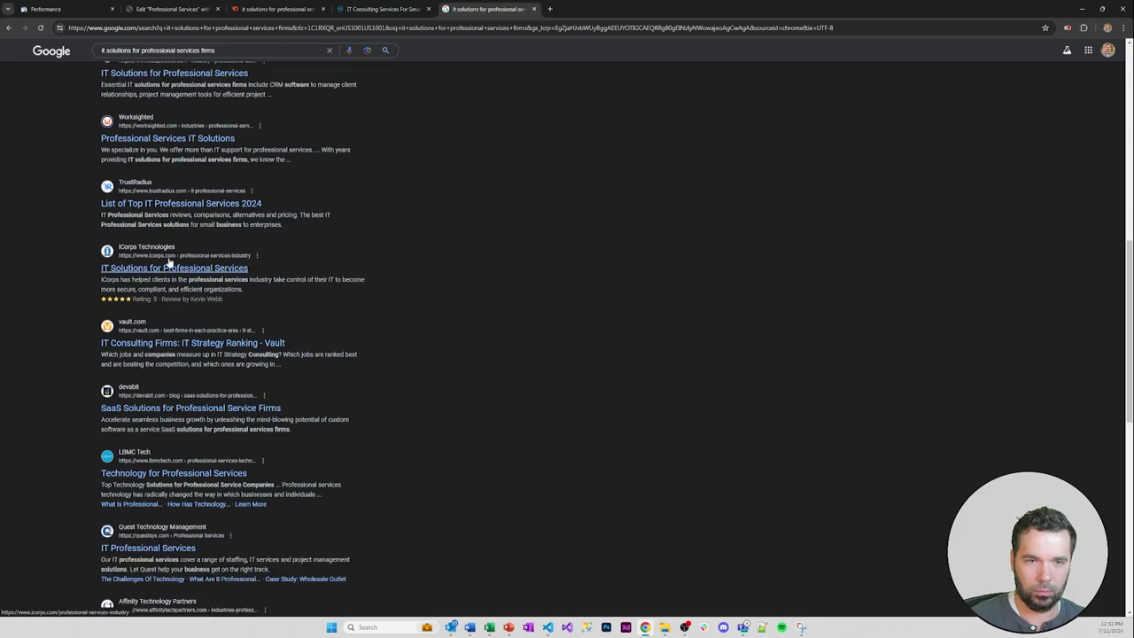
scroll(299, 341, down, 1)
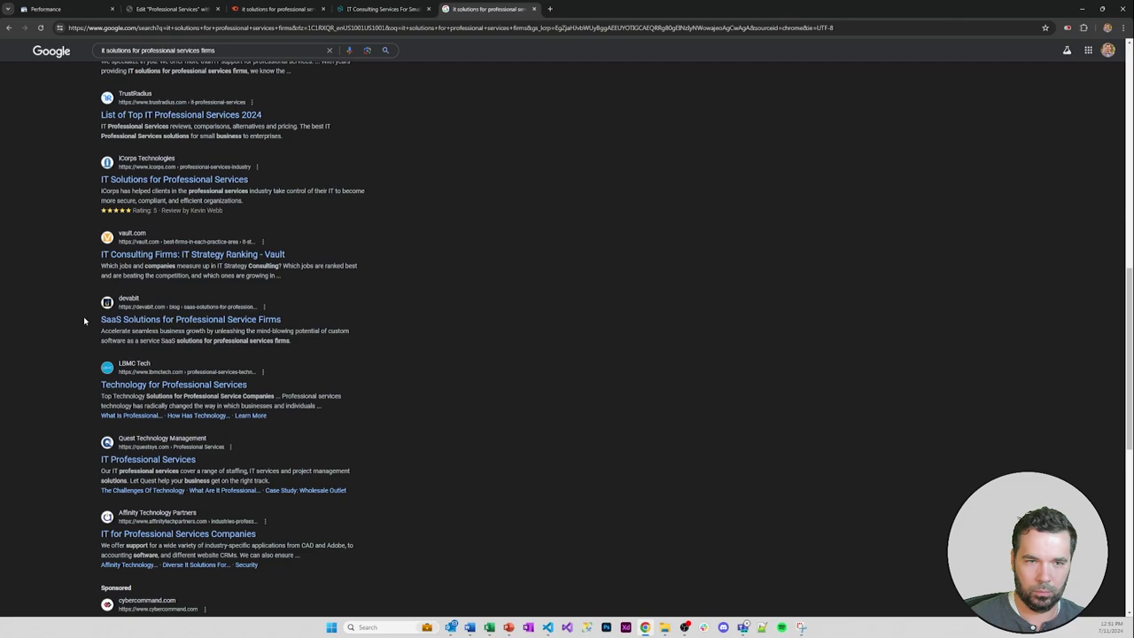
scroll(75, 332, down, 1)
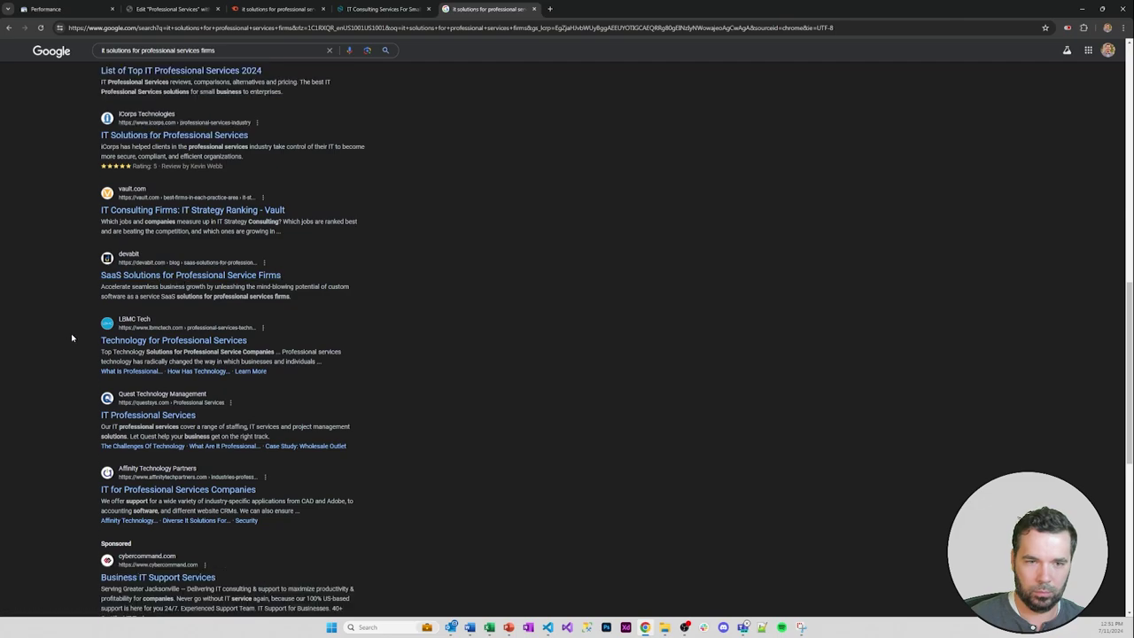
right_click(183, 345)
click(214, 352)
scroll(81, 324, down, 2)
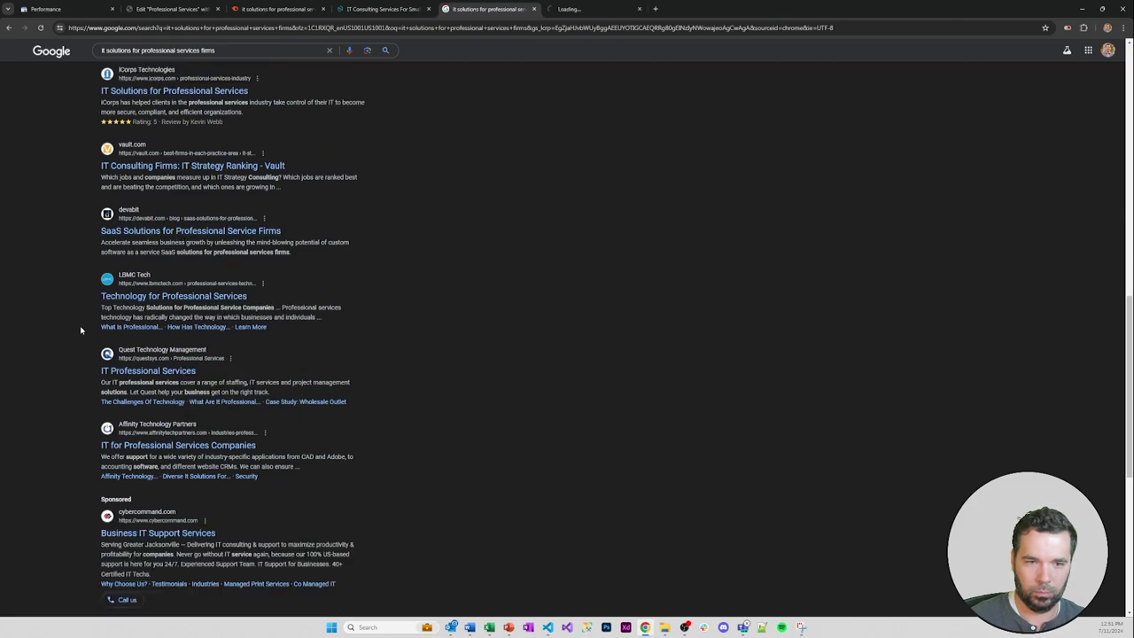
- On the second results page, open AllSafe IT's "10 Best IT Professional Services You Need For Your ..." in a new tab and view it
scroll(69, 363, down, 4)
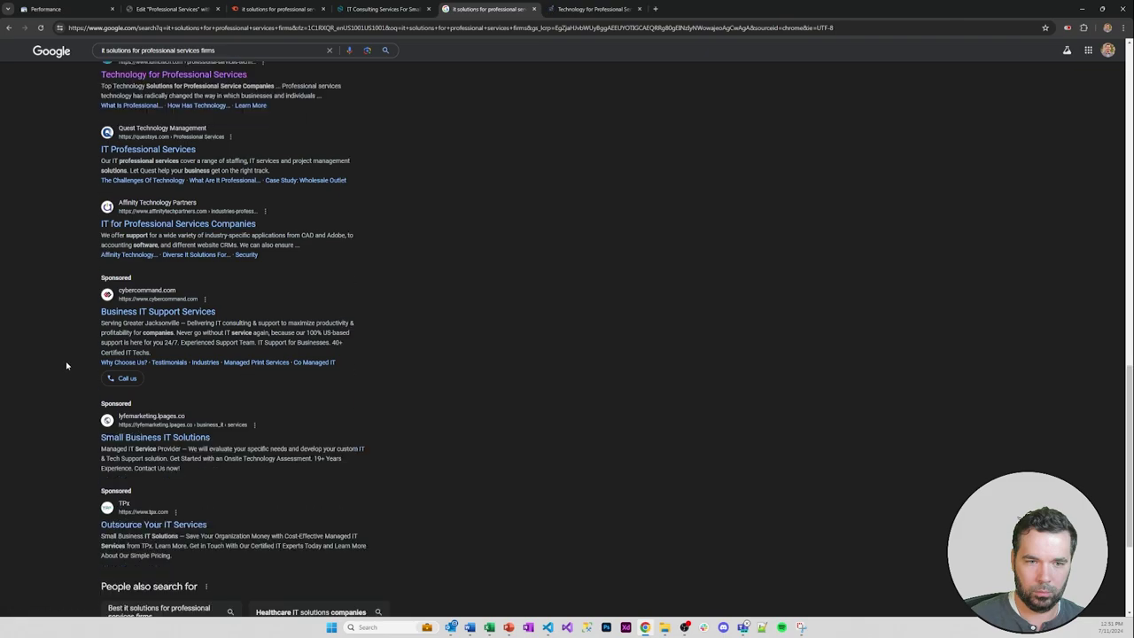
scroll(133, 350, down, 4)
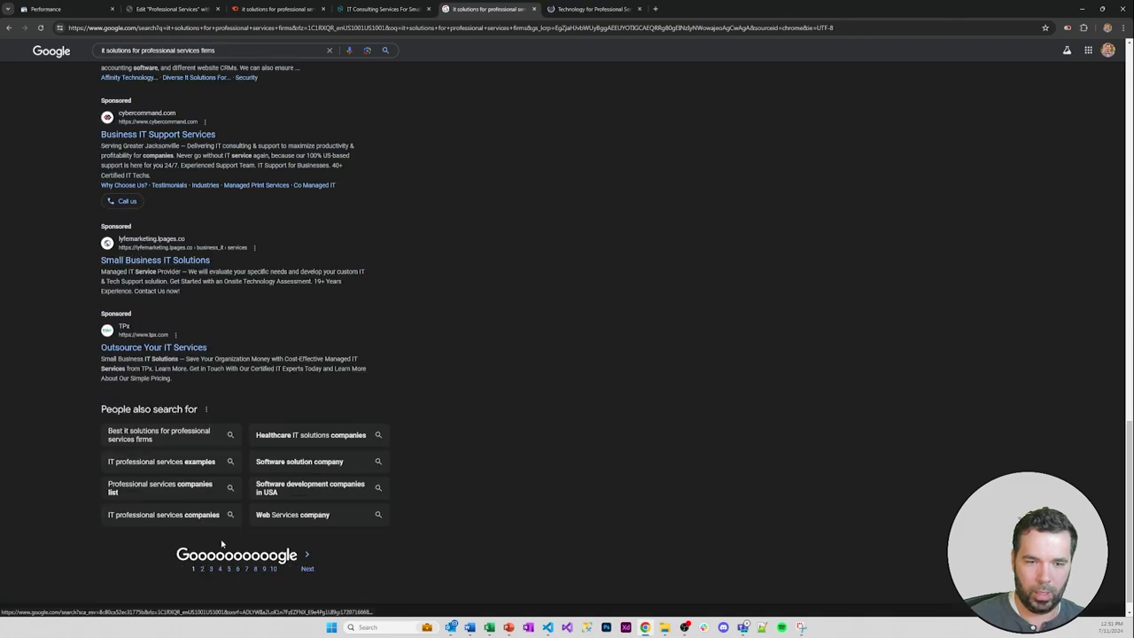
click(202, 568)
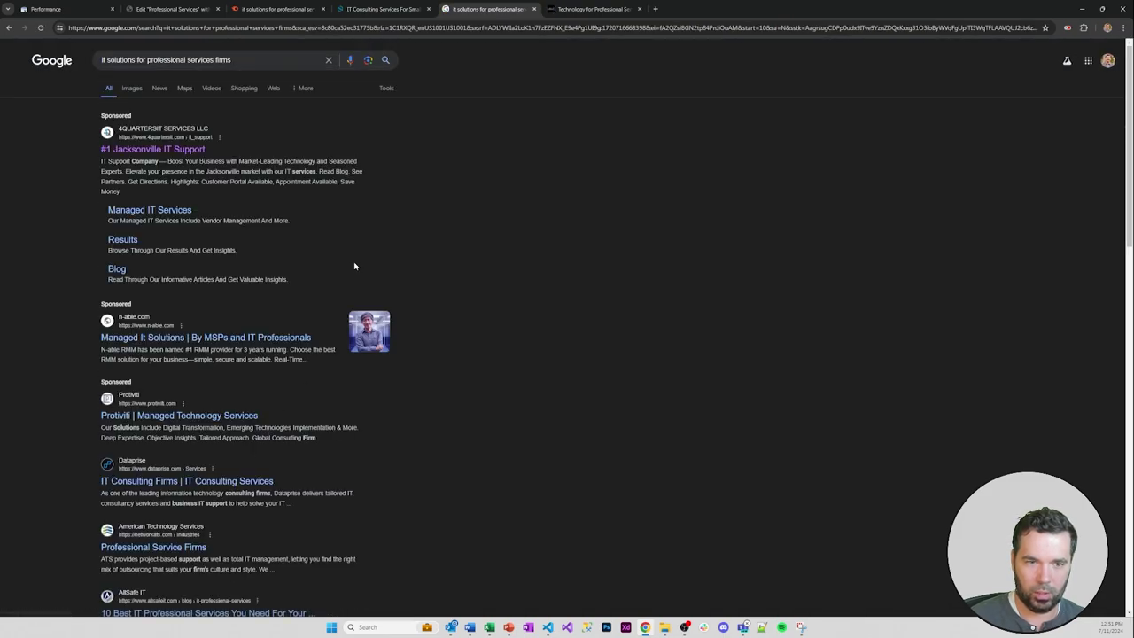
scroll(41, 273, down, 3)
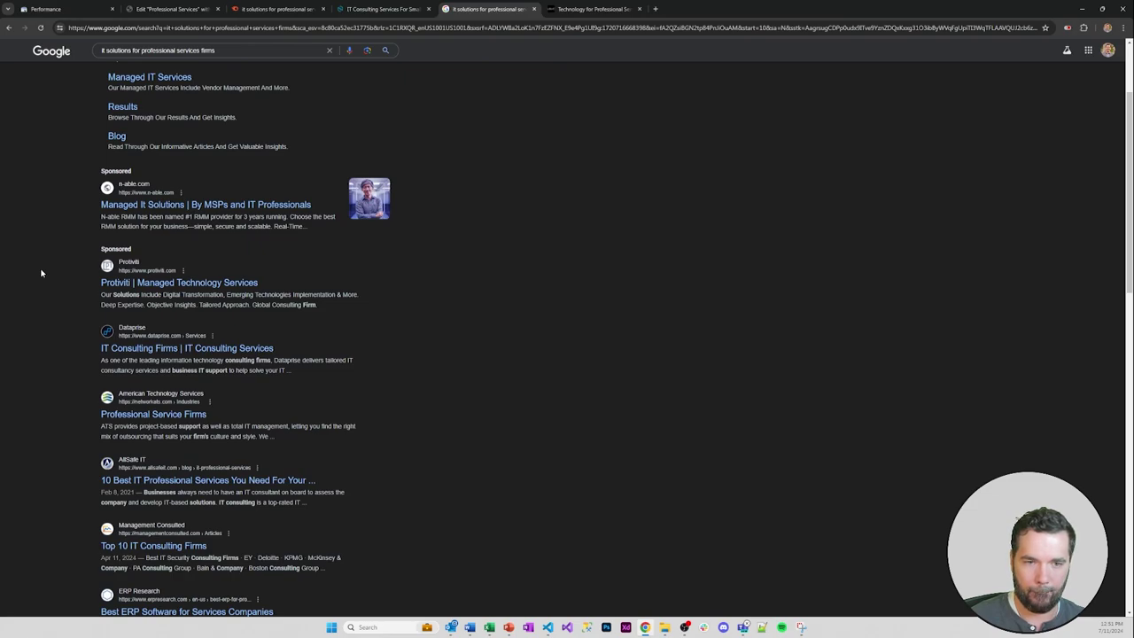
scroll(40, 273, down, 3)
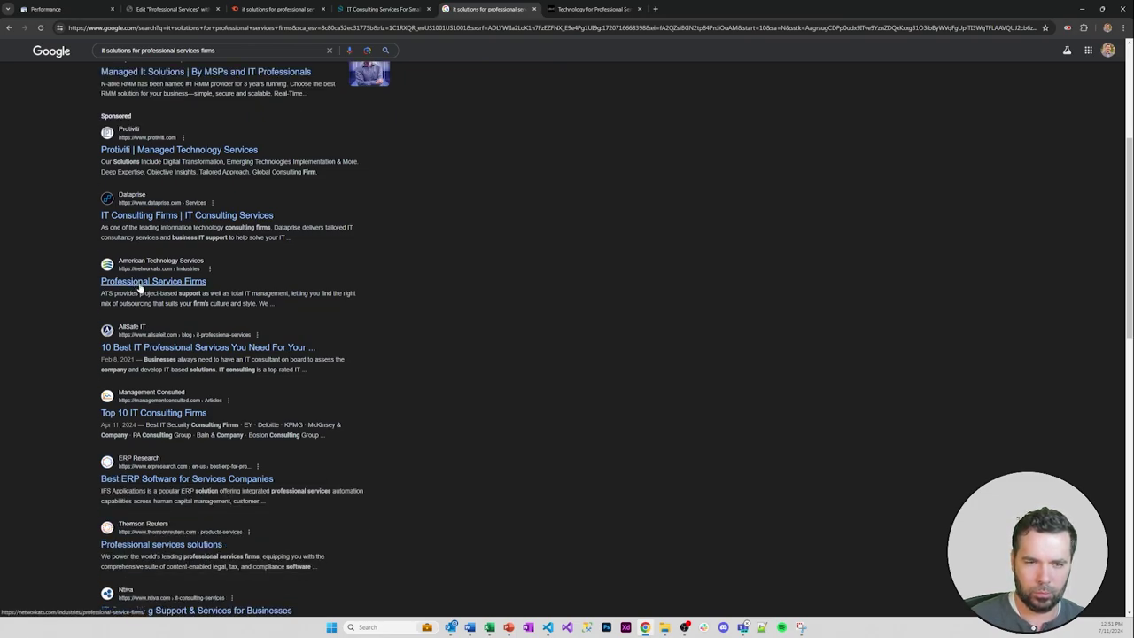
right_click(175, 352)
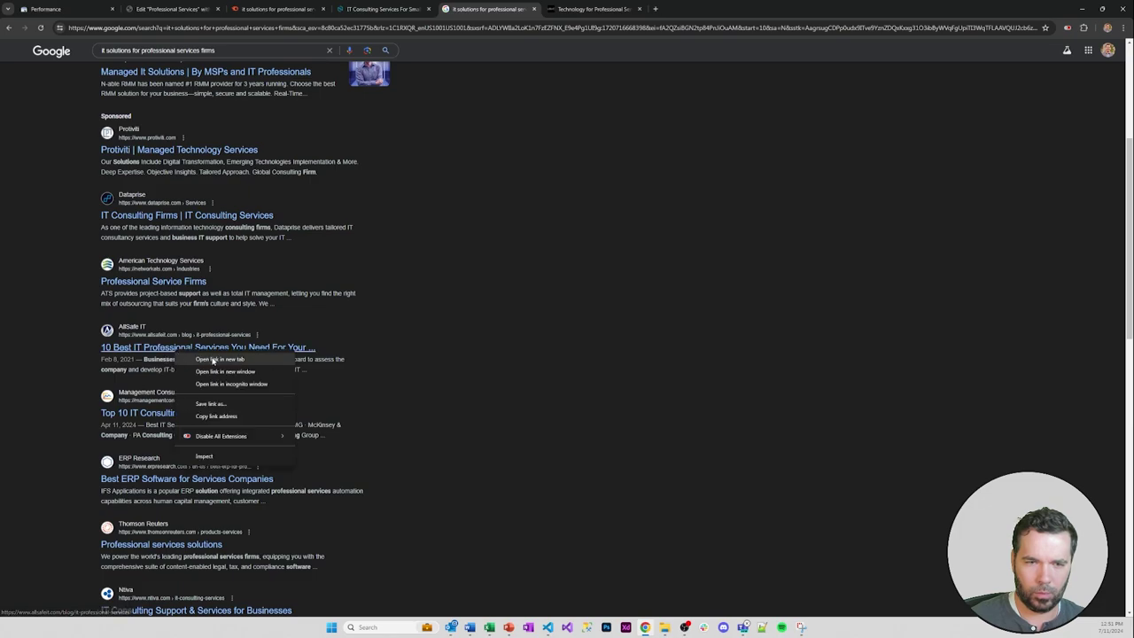
click(208, 361)
click(700, 9)
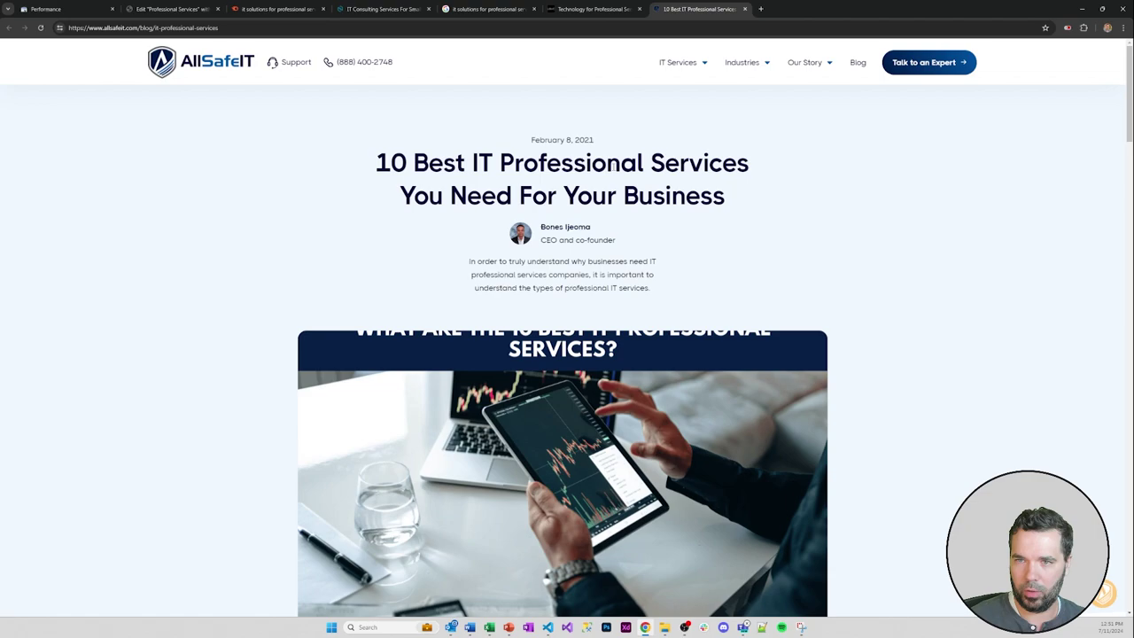
- Skim the AllSafe IT article and copy its web address
scroll(191, 211, down, 5)
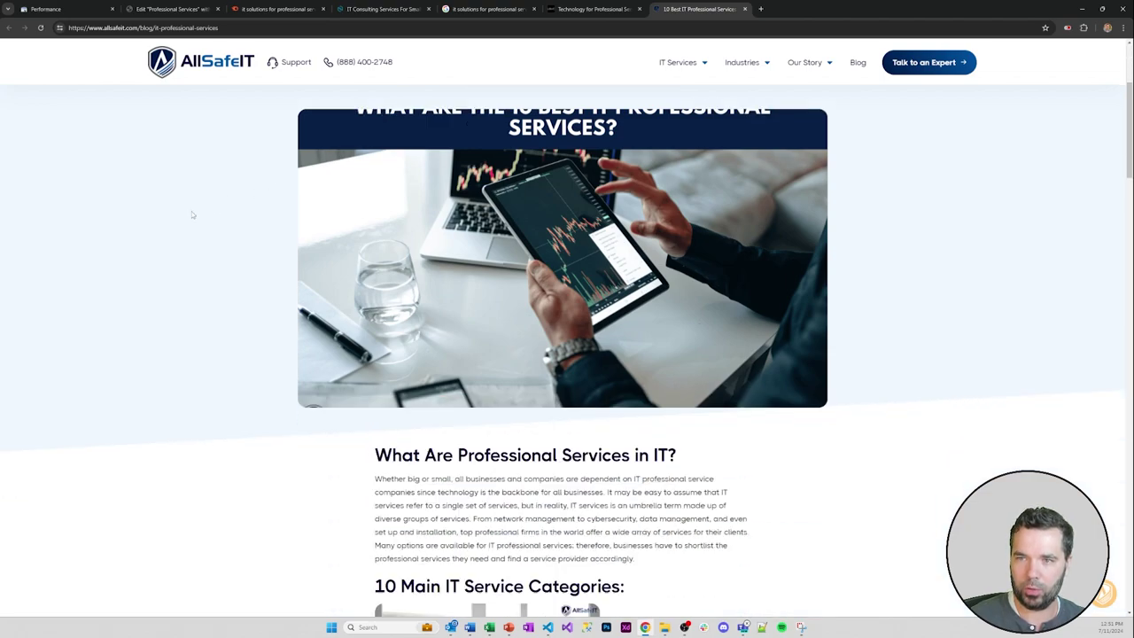
scroll(228, 215, down, 2)
scroll(447, 312, down, 8)
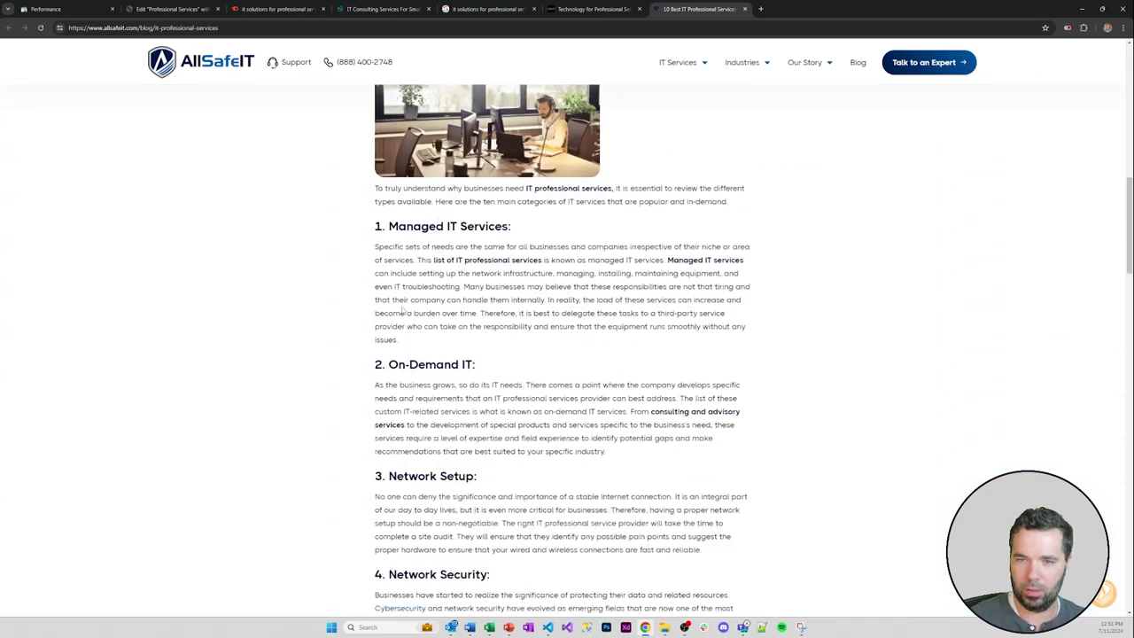
scroll(442, 301, down, 6)
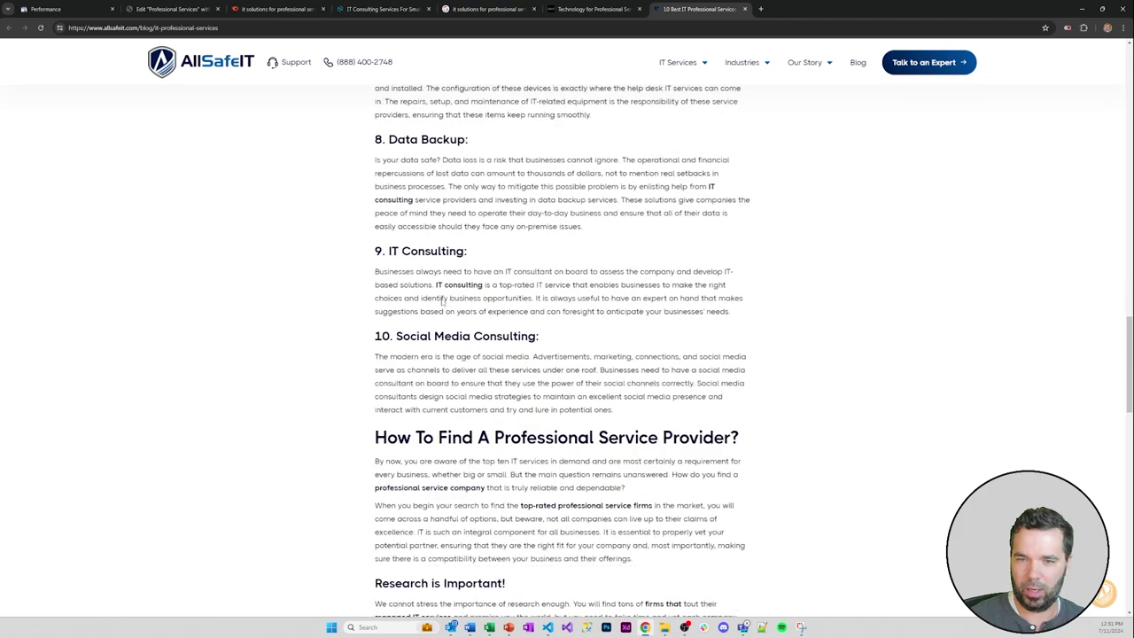
click(320, 27)
key(ctrl+c)
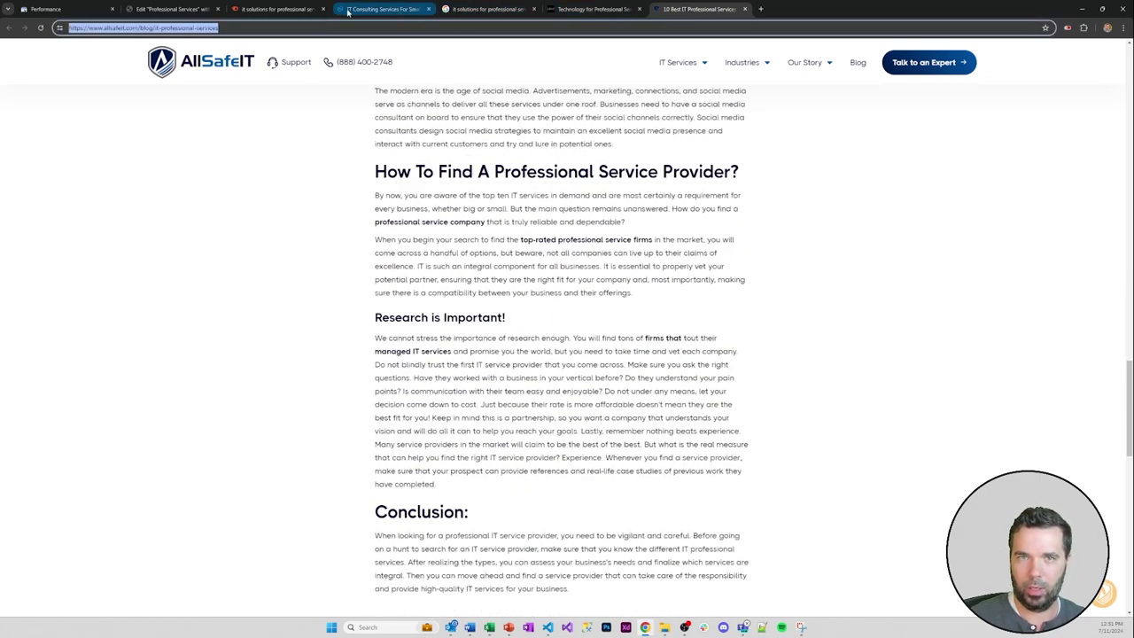
- In the text under "Focus on your clients. We got IT." in the page editor, link "critical role technology plays" to the copied AllSafe IT address
click(170, 13)
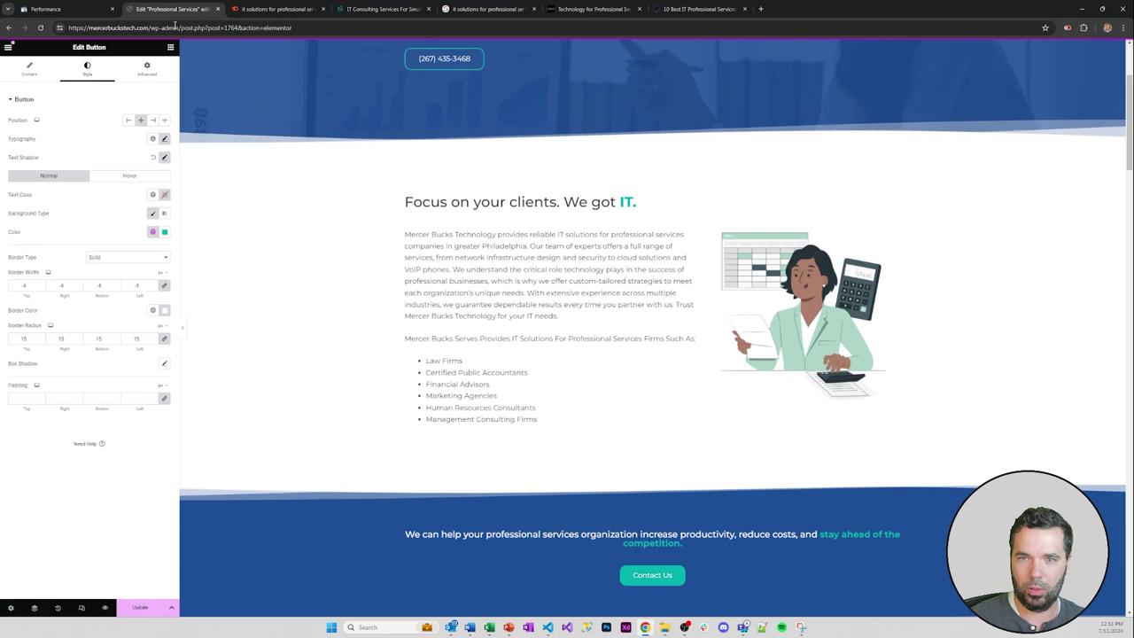
click(511, 251)
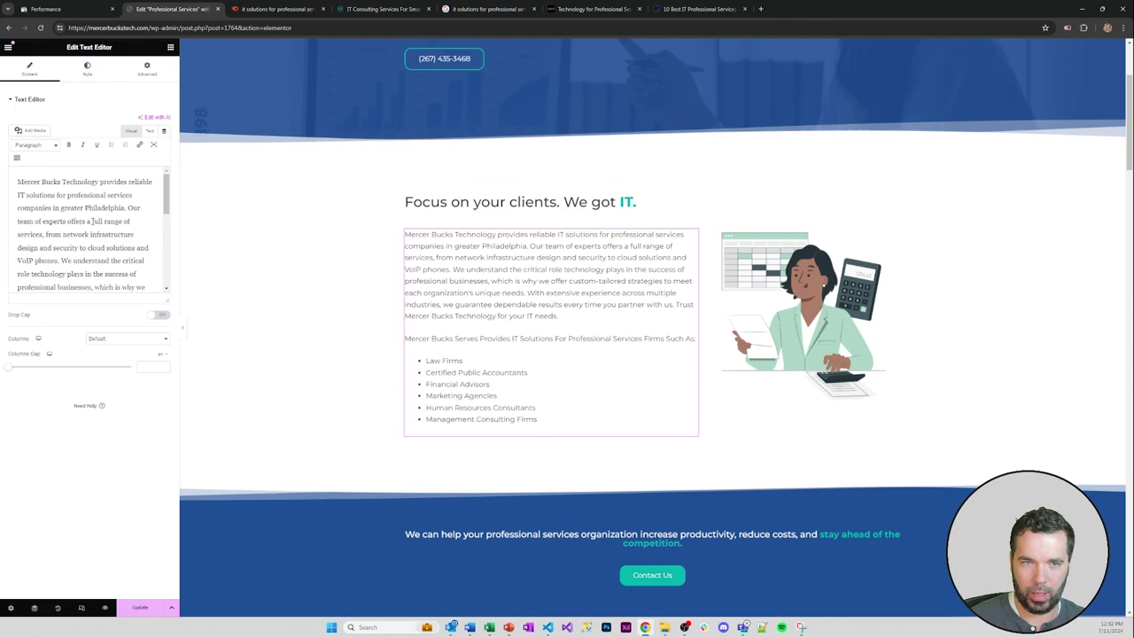
click(93, 222)
drag(93, 222, 55, 235)
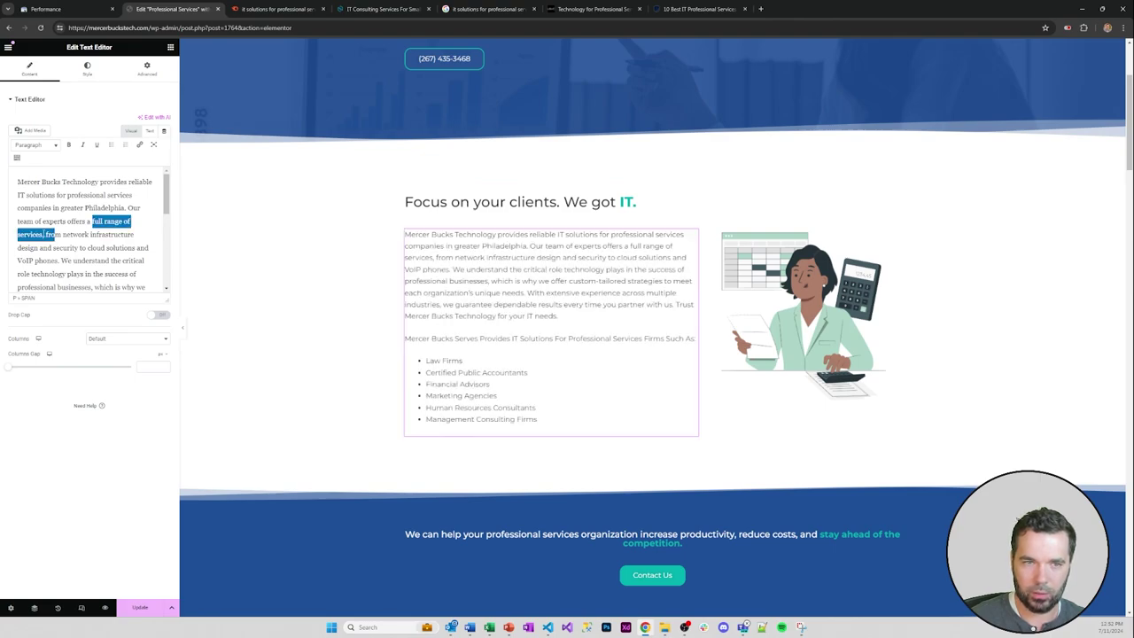
click(96, 253)
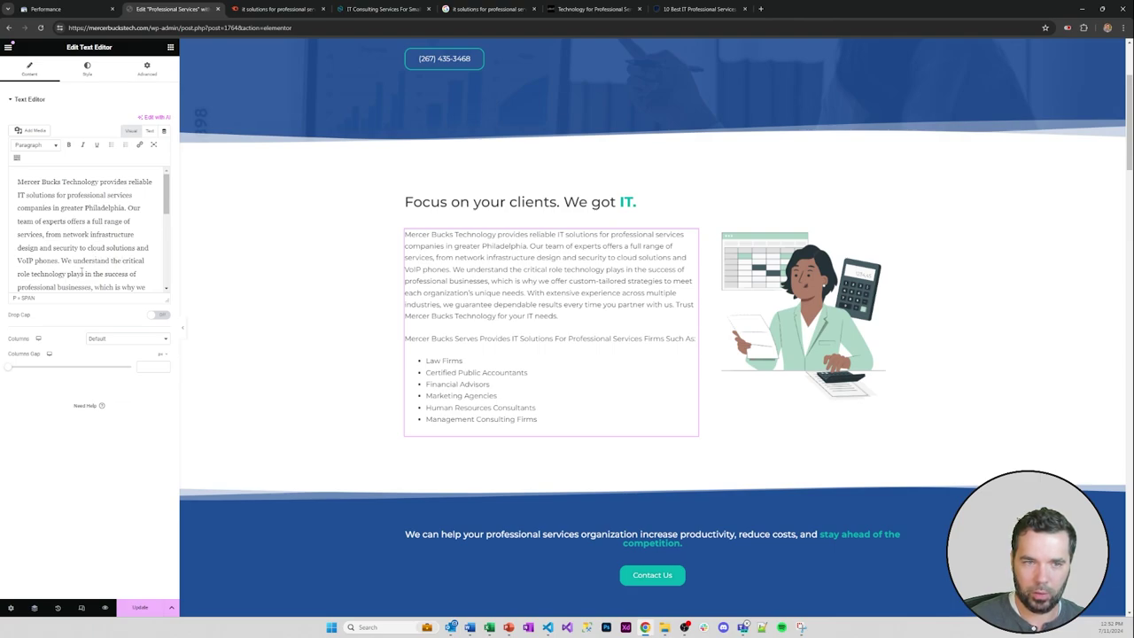
drag(84, 273, 121, 260)
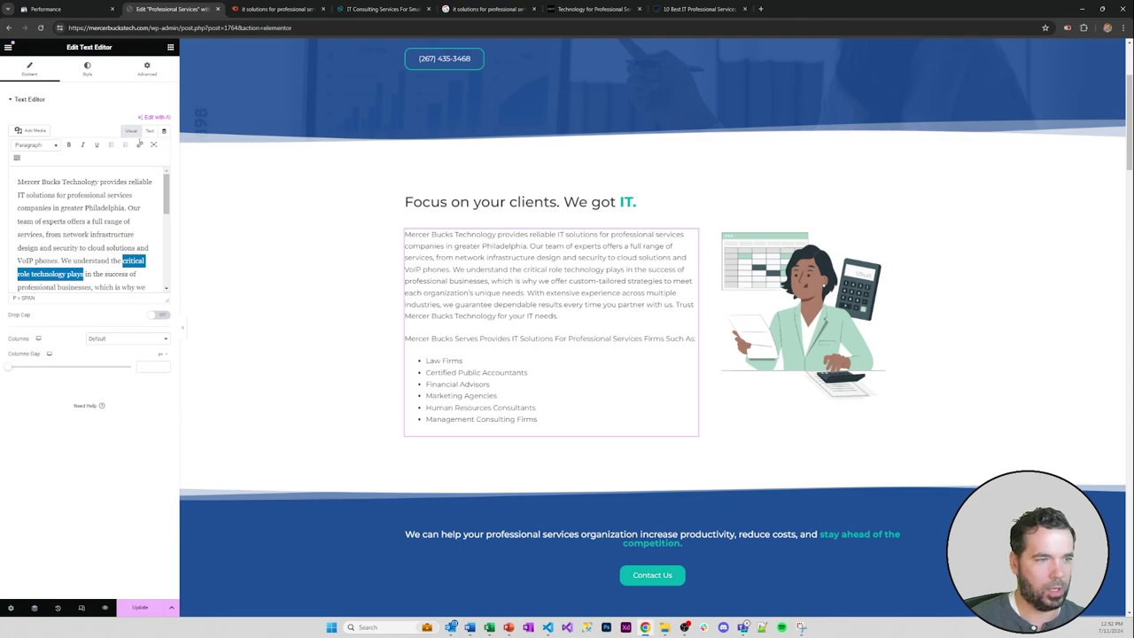
click(139, 146)
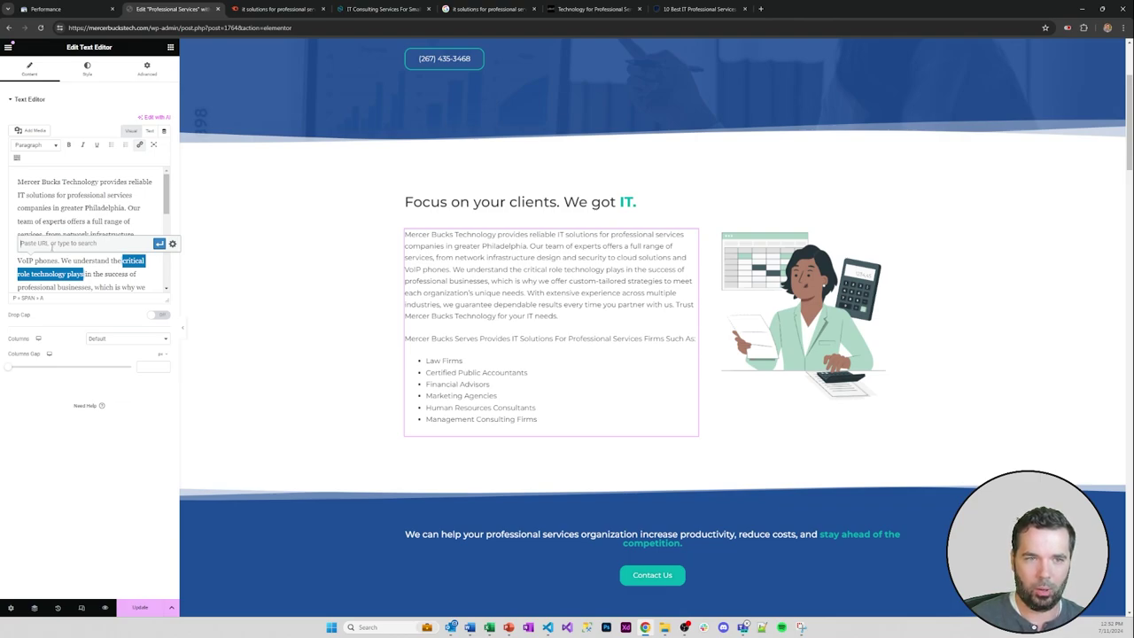
key(ctrl+v)
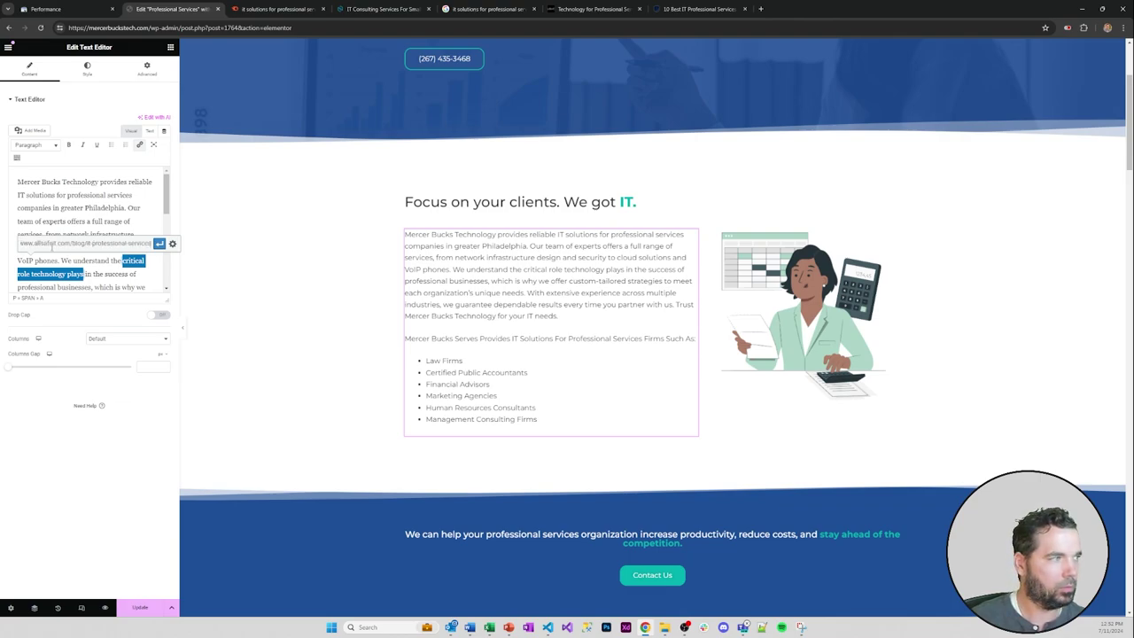
- Set the AllSafe IT link to open in a new tab and apply it
click(173, 245)
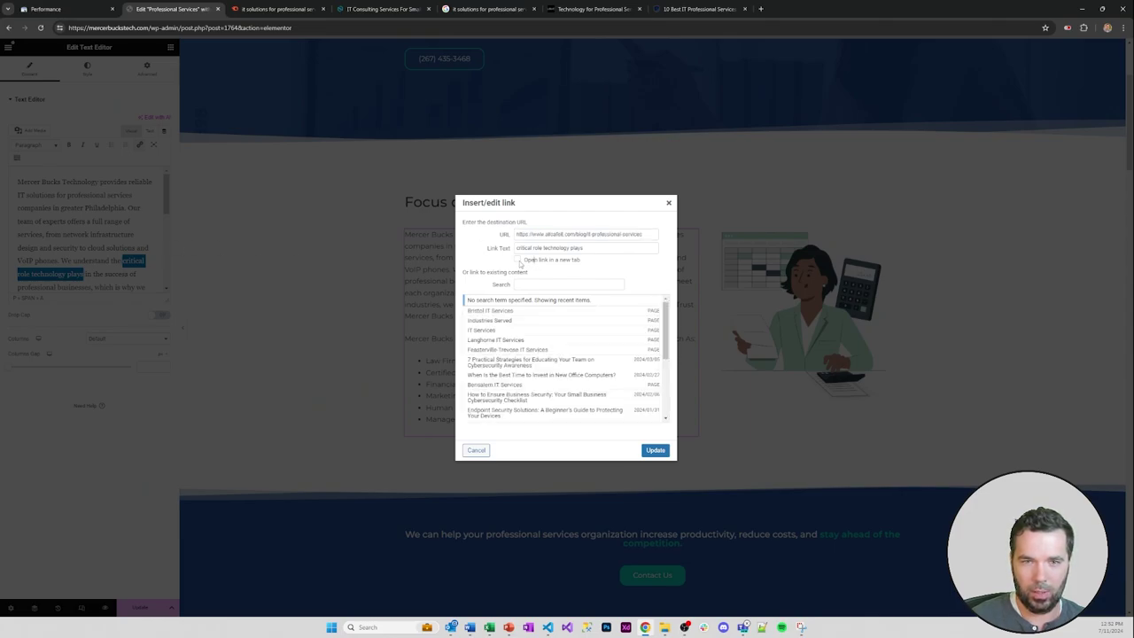
click(519, 259)
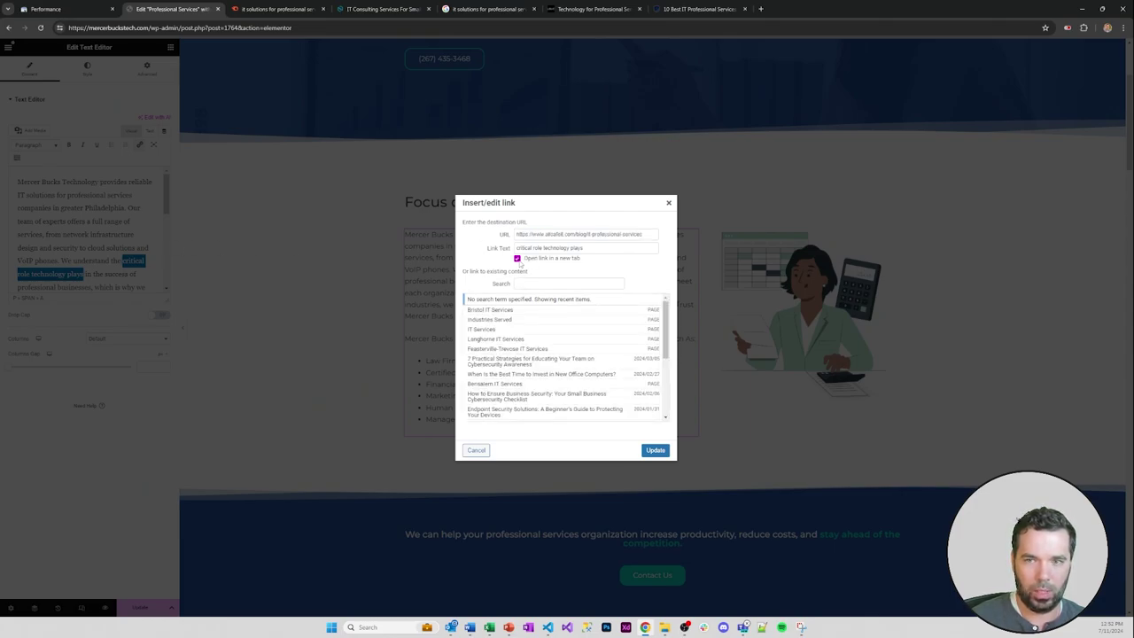
click(656, 452)
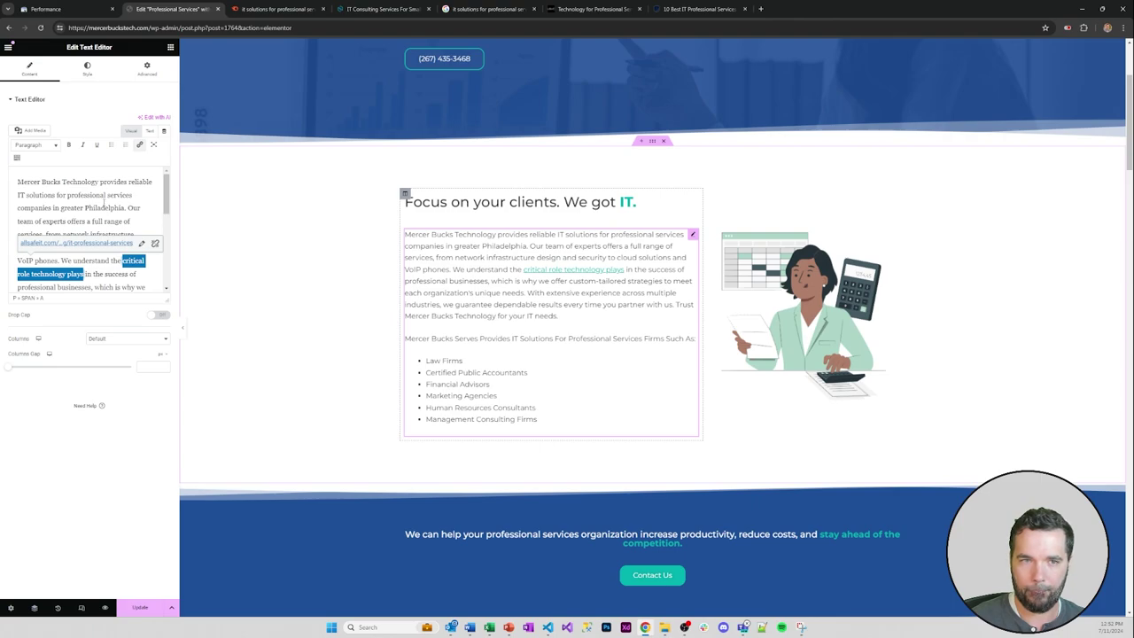
click(104, 204)
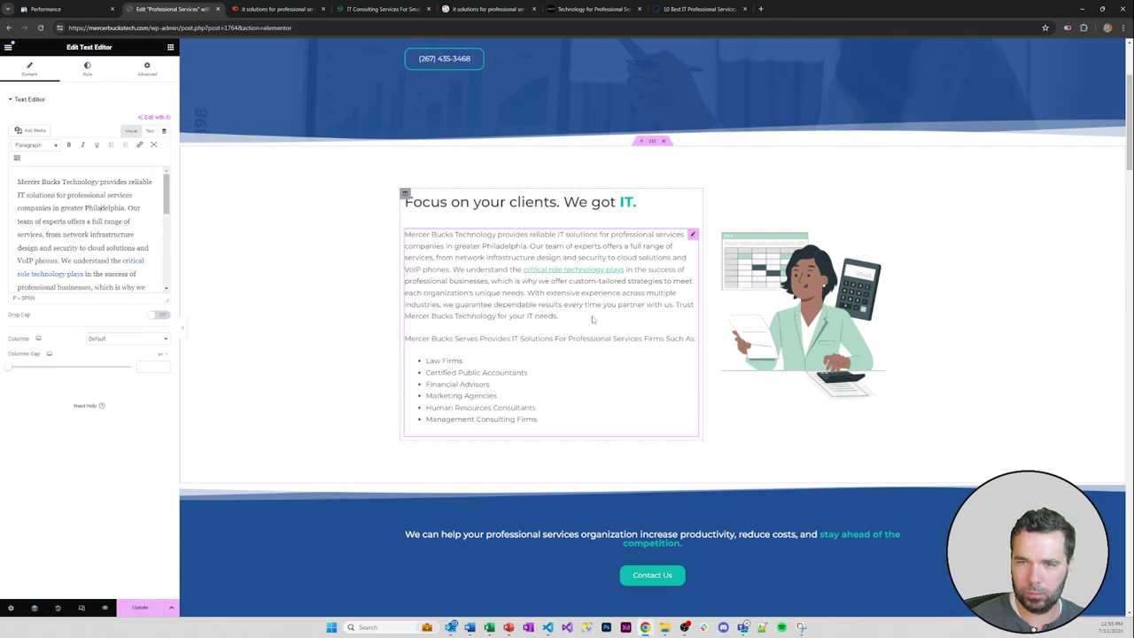
- Review the page down to the six service icon boxes for another phrase to link, and open a new browser tab
scroll(594, 319, down, 2)
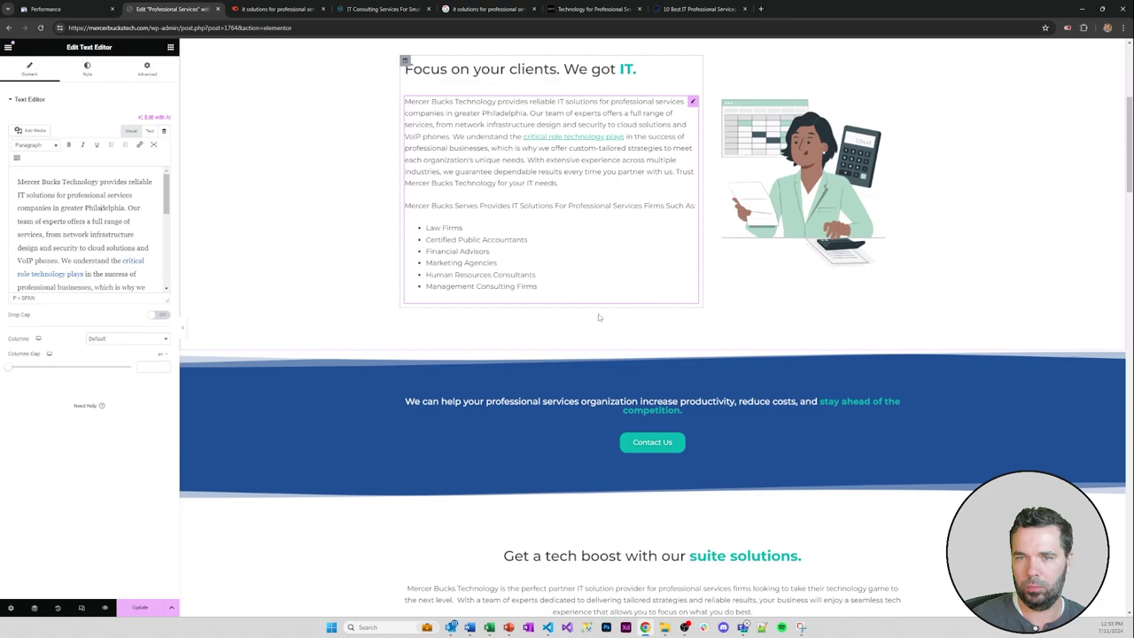
scroll(522, 290, down, 1)
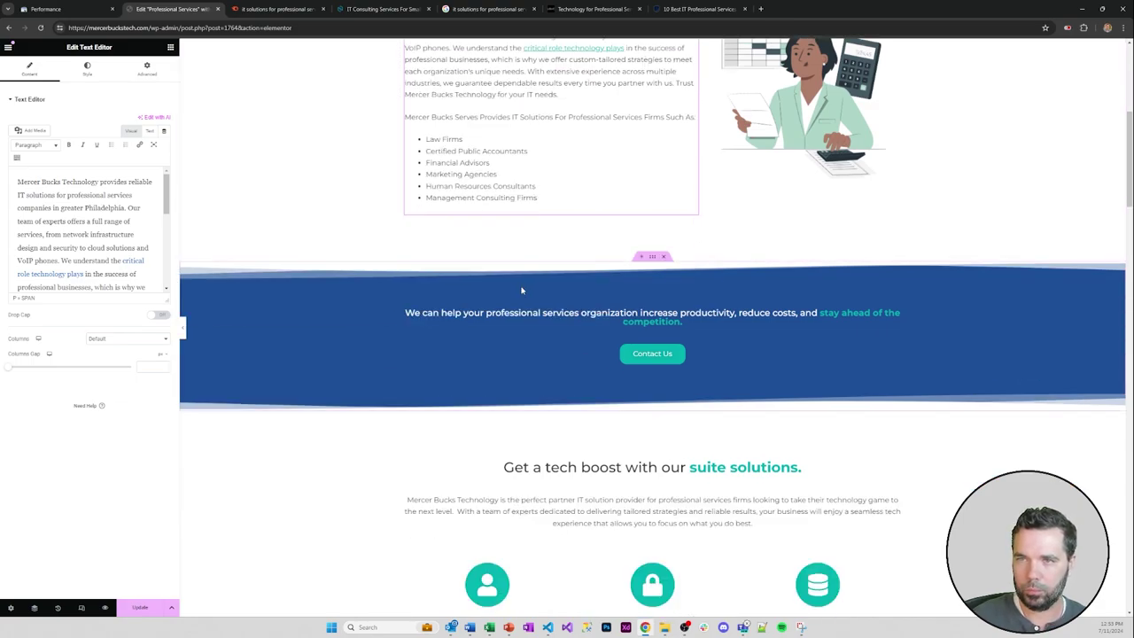
scroll(522, 290, down, 2)
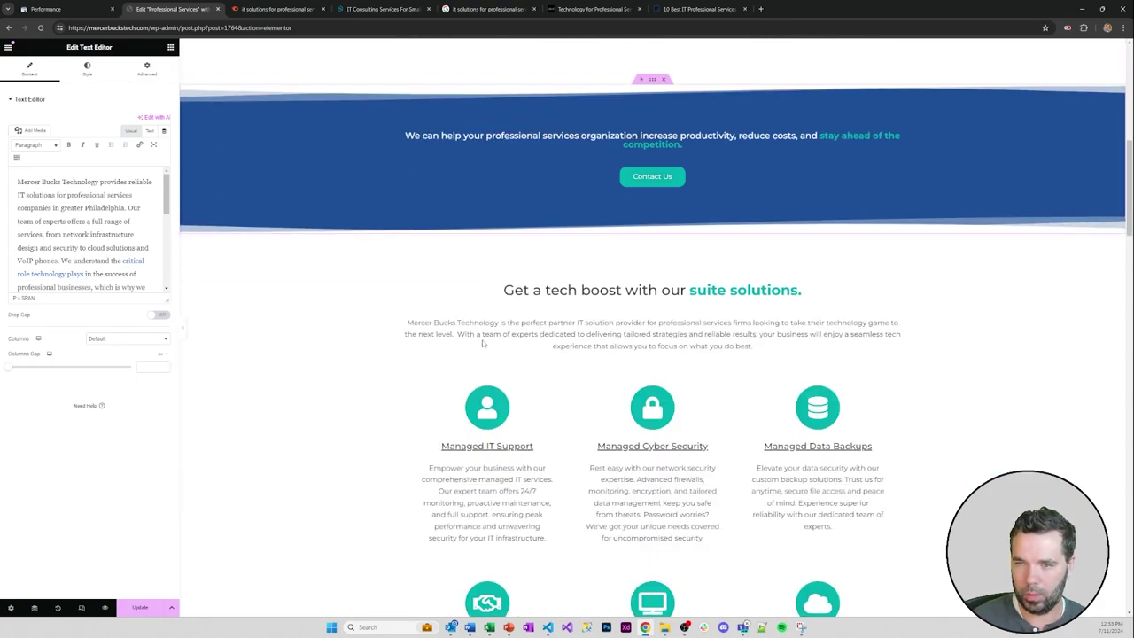
scroll(484, 342, up, 1)
scroll(484, 343, down, 2)
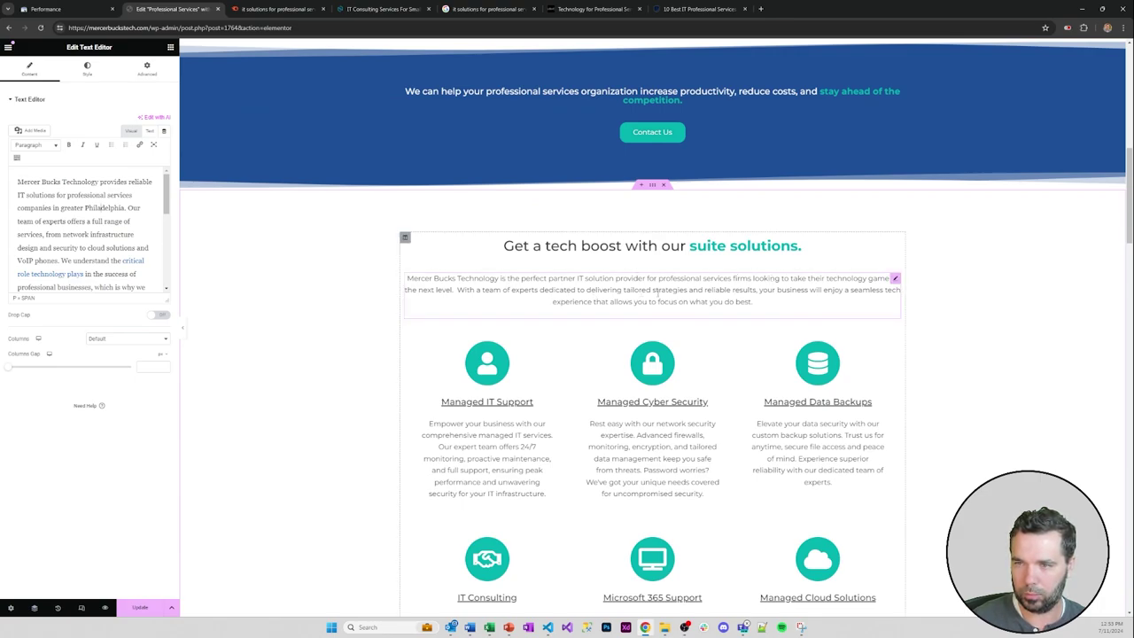
scroll(729, 304, down, 2)
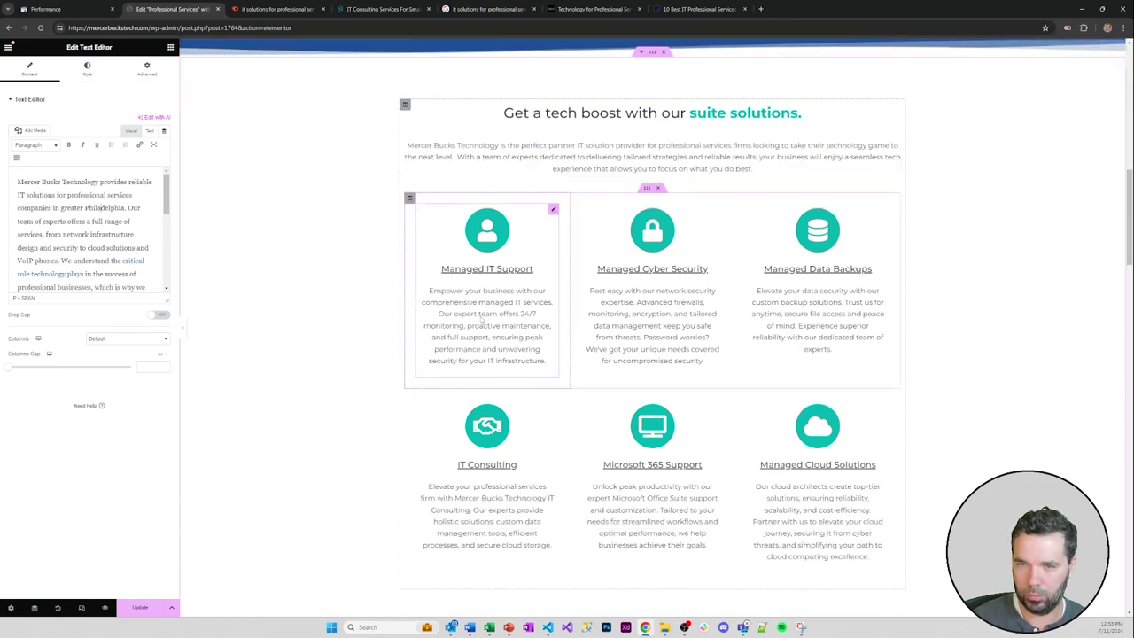
scroll(490, 326, down, 1)
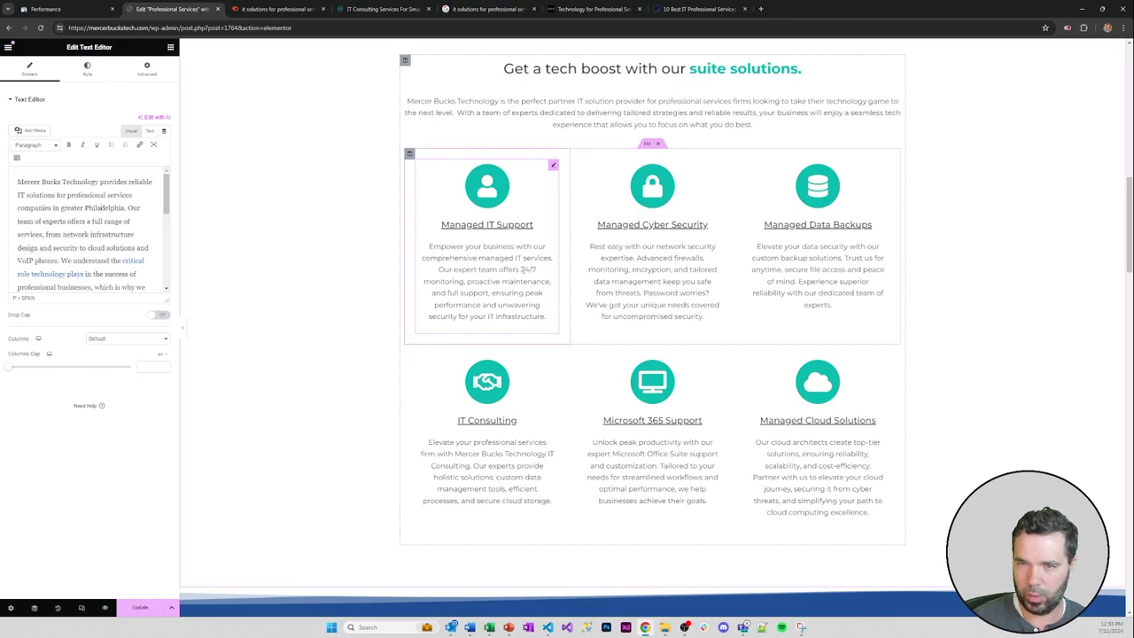
click(760, 9)
text(why you)
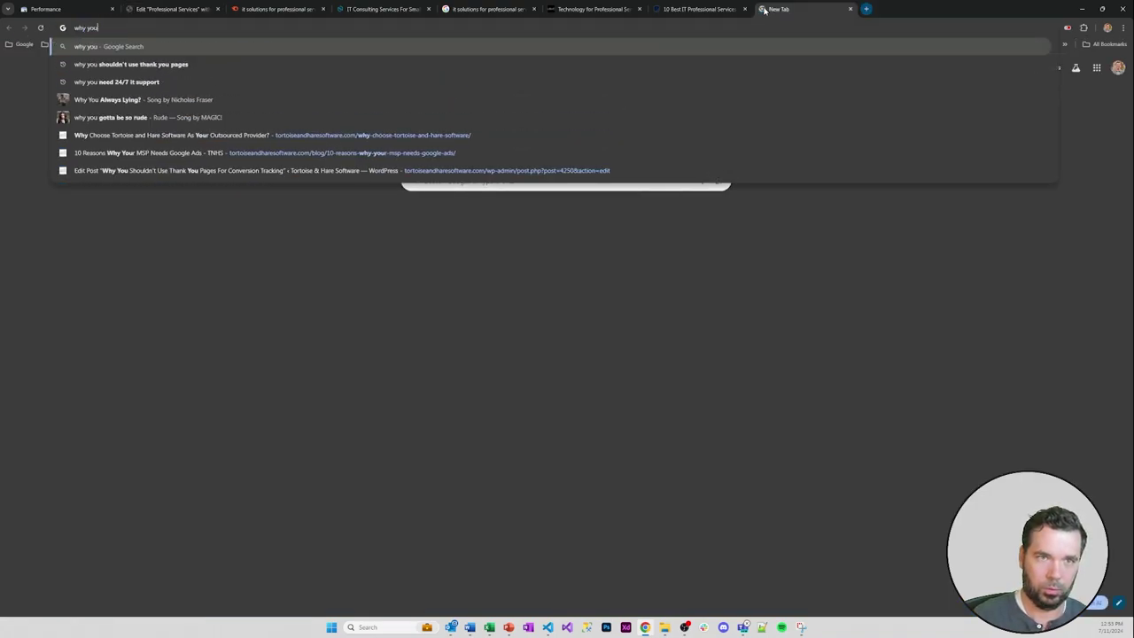
text( neeed )
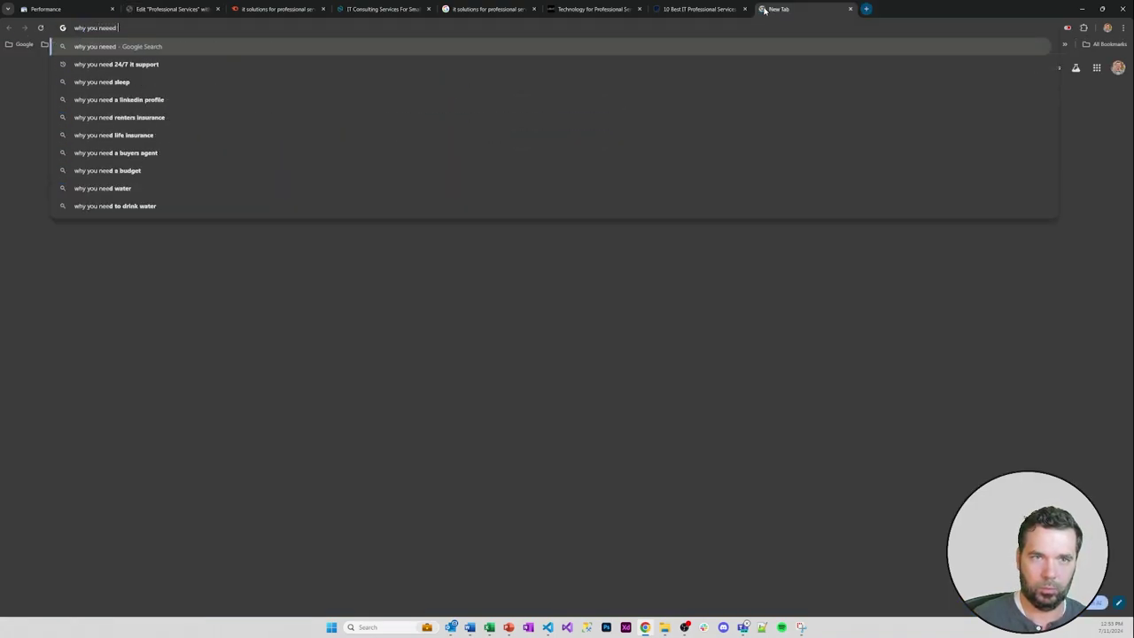
text(24/7)
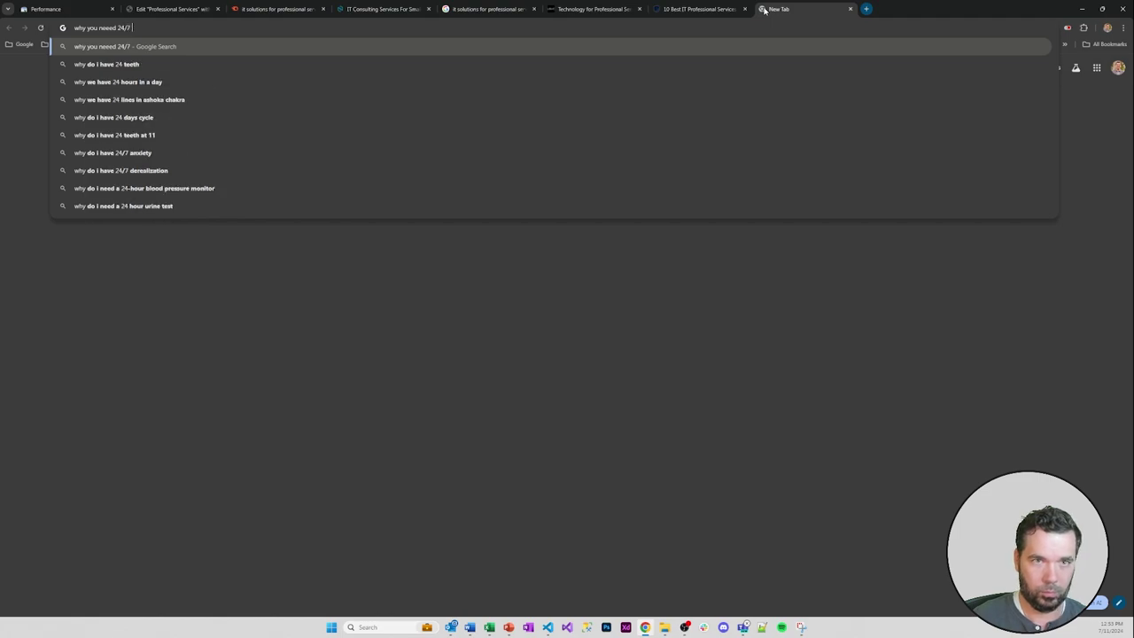
key(ctrl+a)
- Search Google for "why professional servics firms need systems monitoring"
text(w)
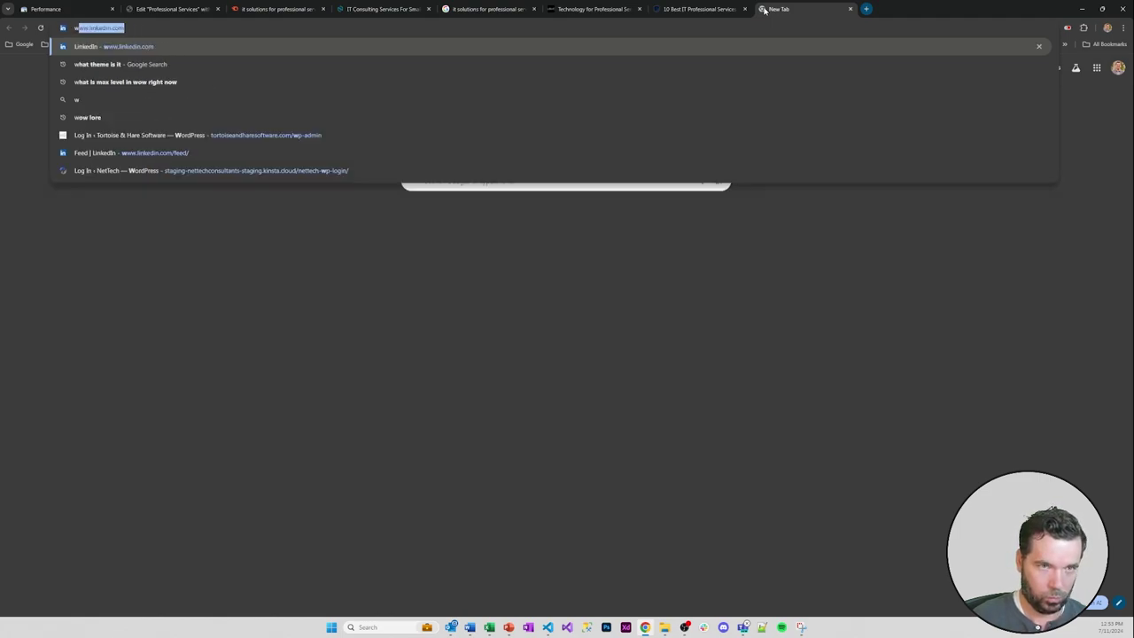
text(hy professional s)
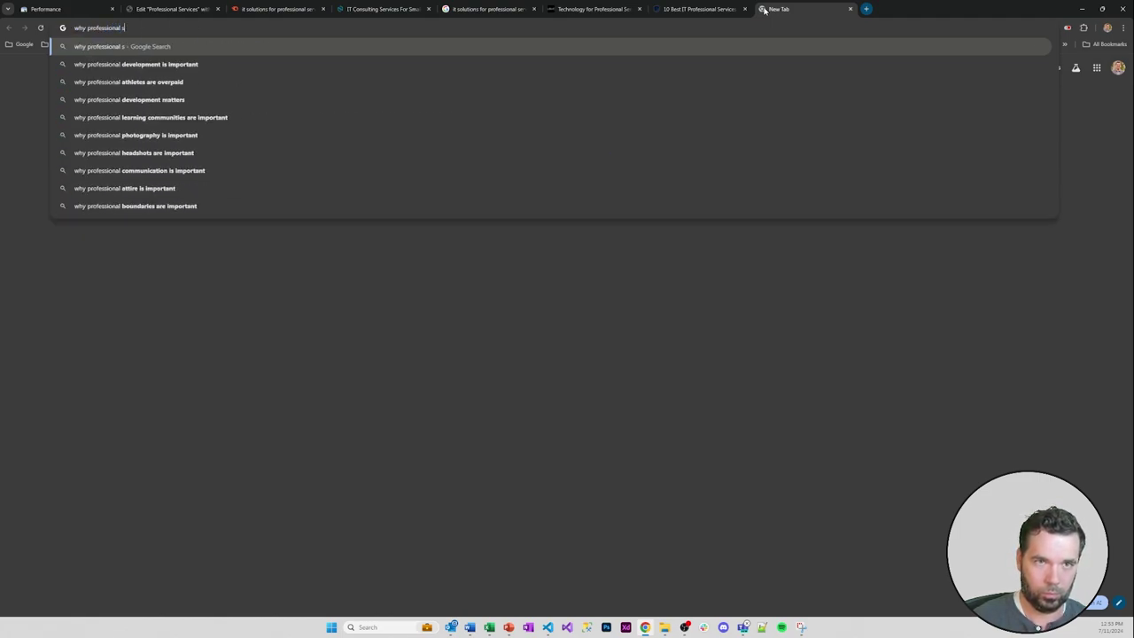
text(ervics firms )
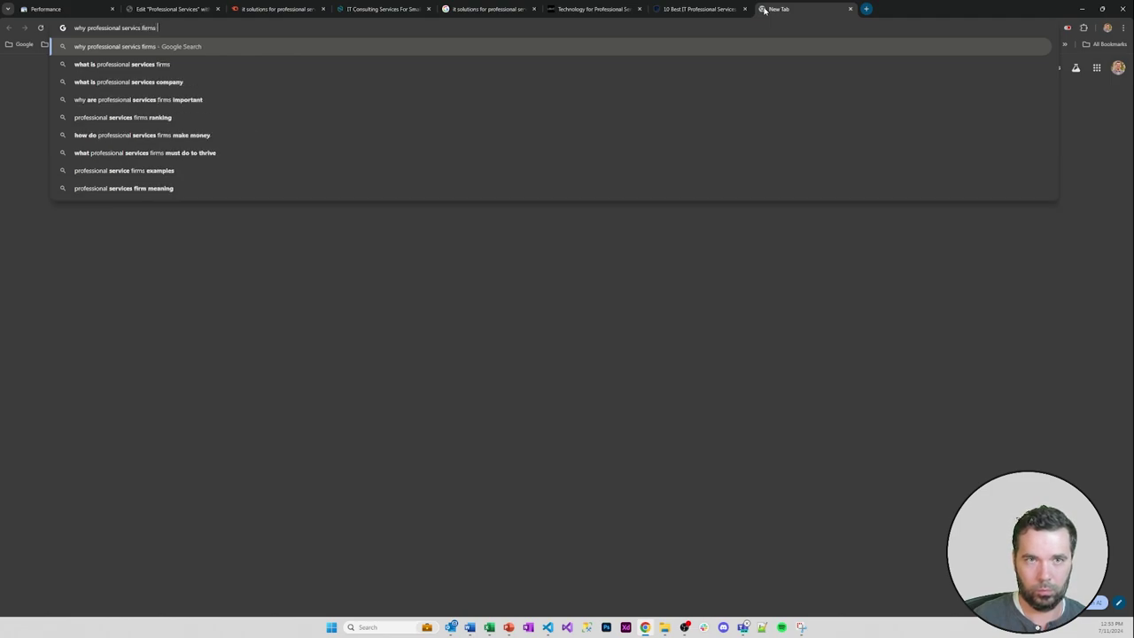
text(need syste)
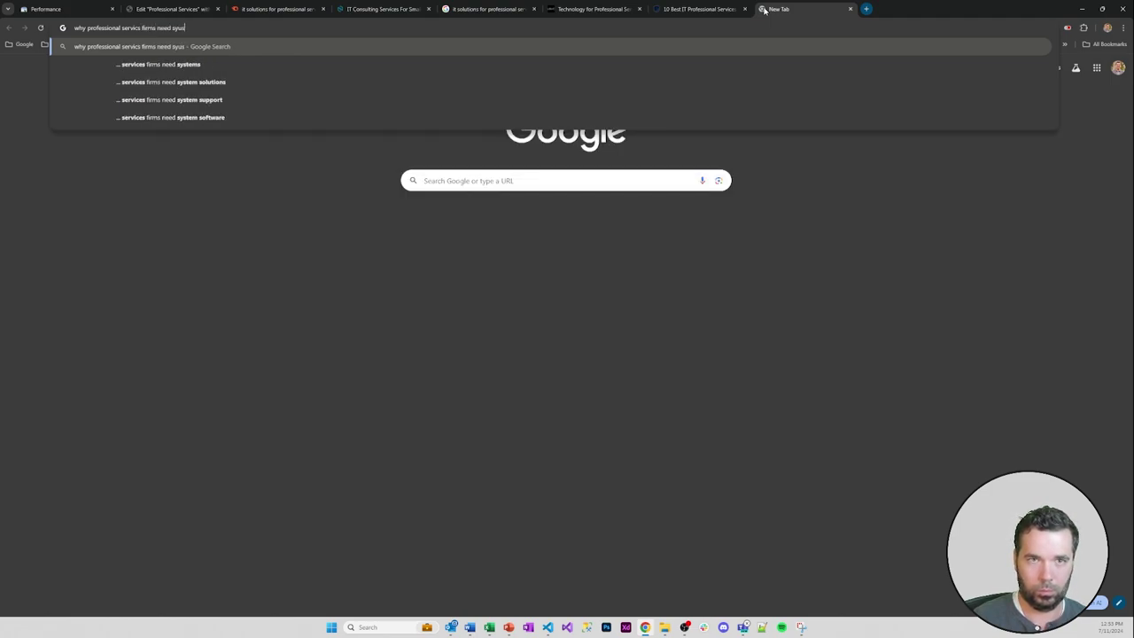
text(ms moni)
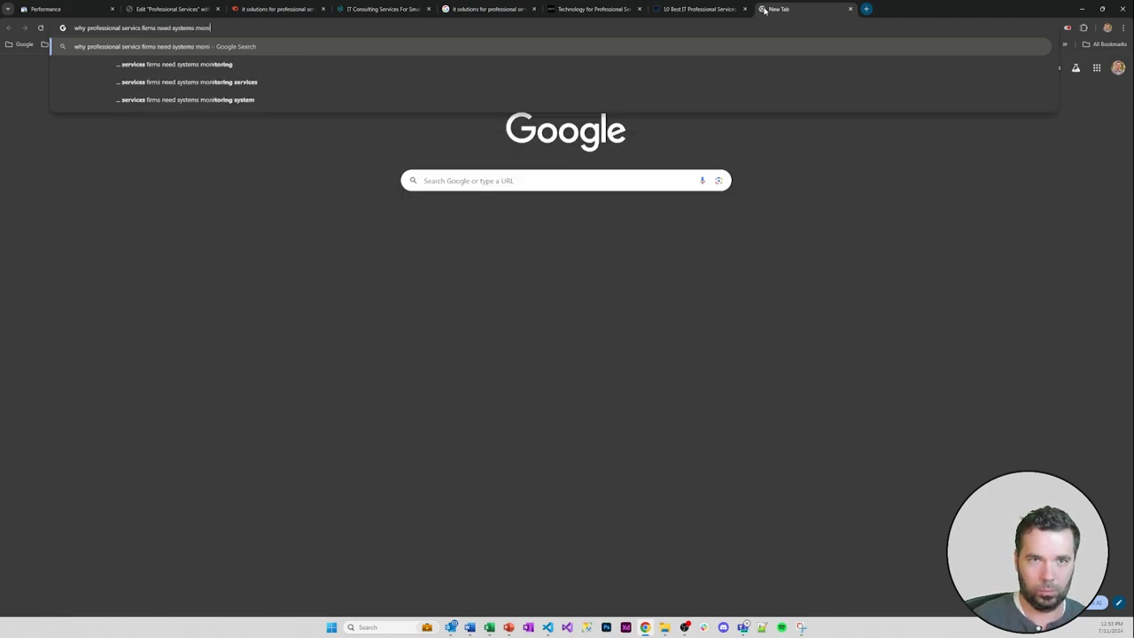
text(toring)
key(Return)
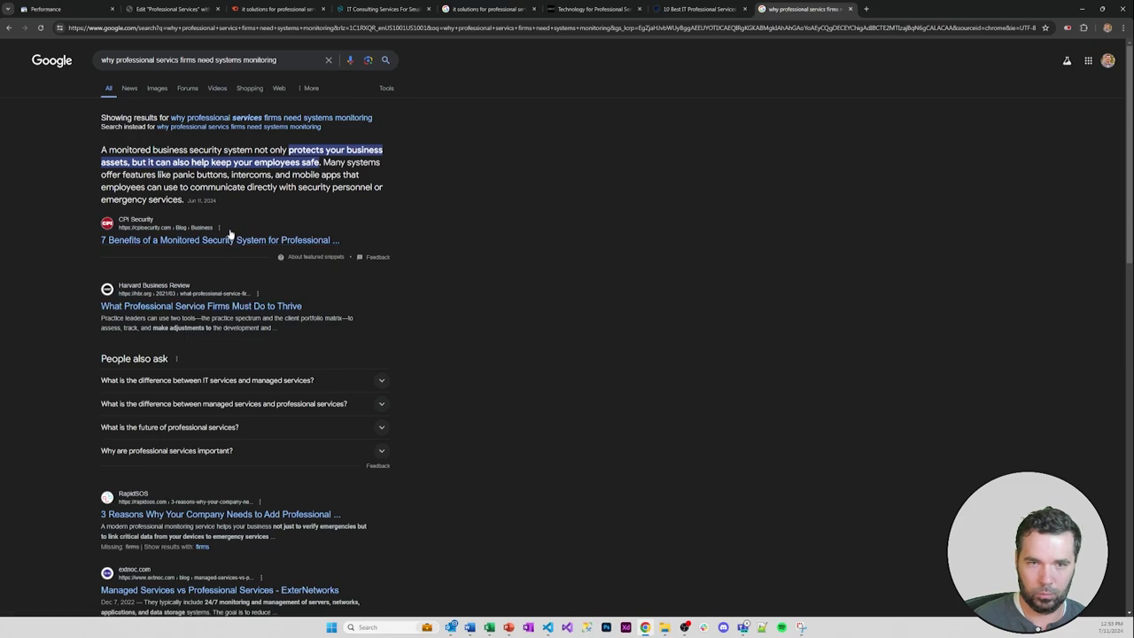
- Open CPI Security's "7 Benefits of a Monitored Security System for Professional Services Offices" and copy its web address without the text fragment after the final slash
click(229, 241)
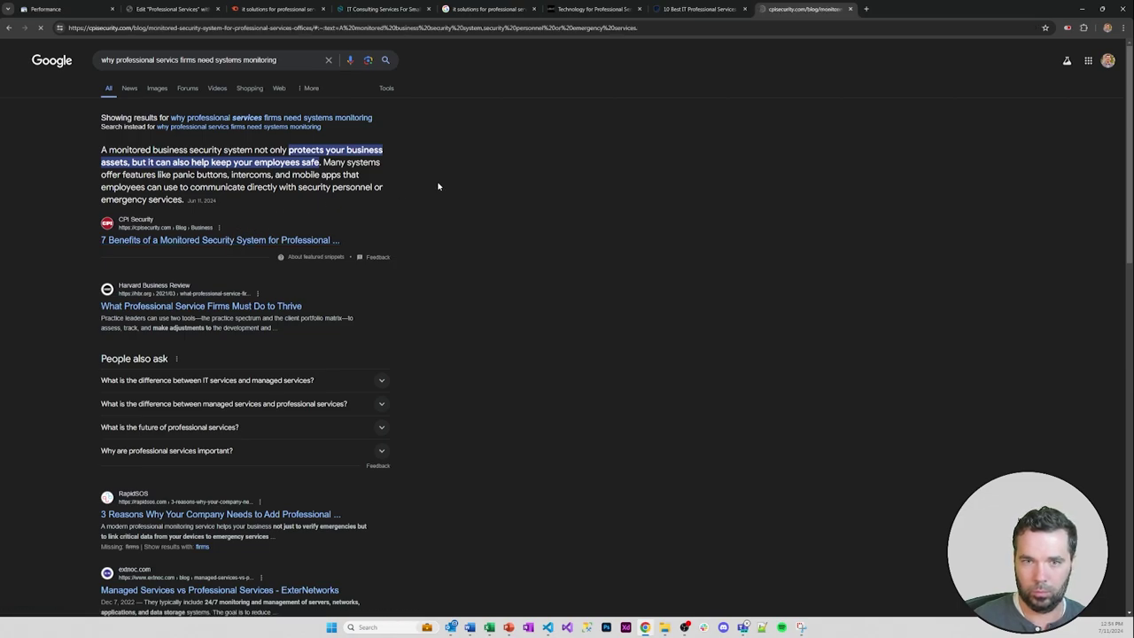
scroll(453, 199, up, 15)
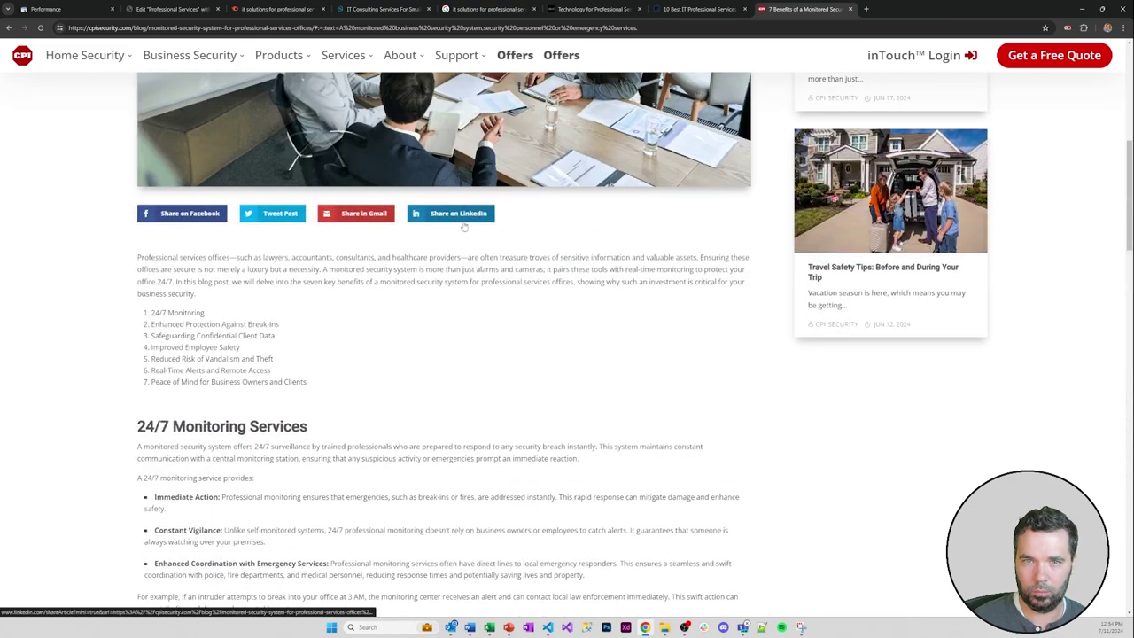
scroll(462, 224, up, 2)
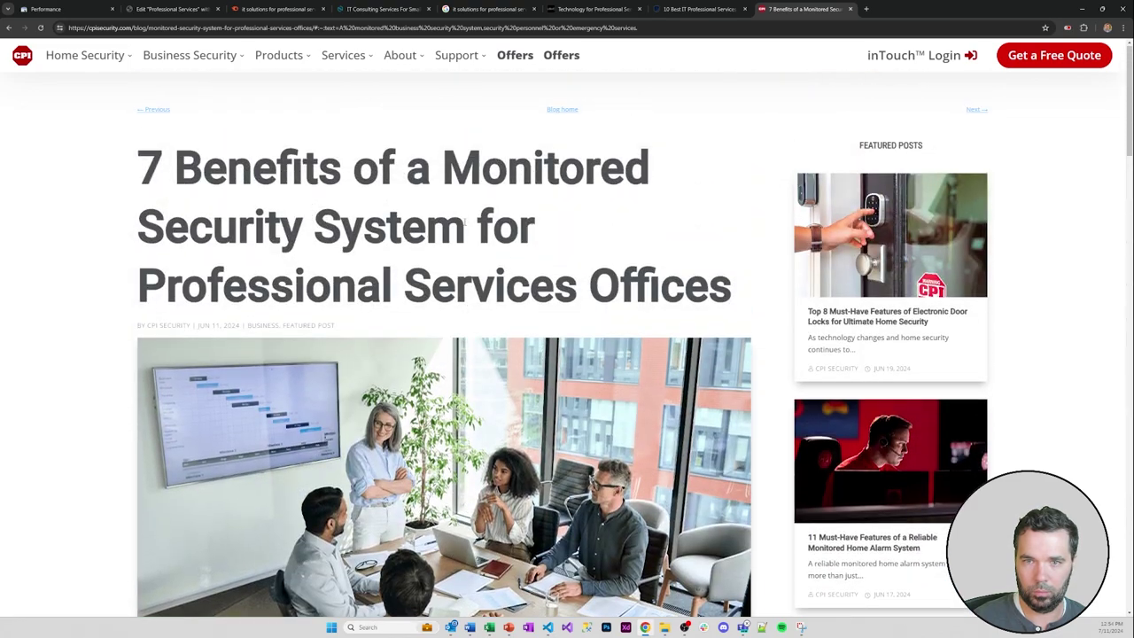
click(380, 28)
click(319, 27)
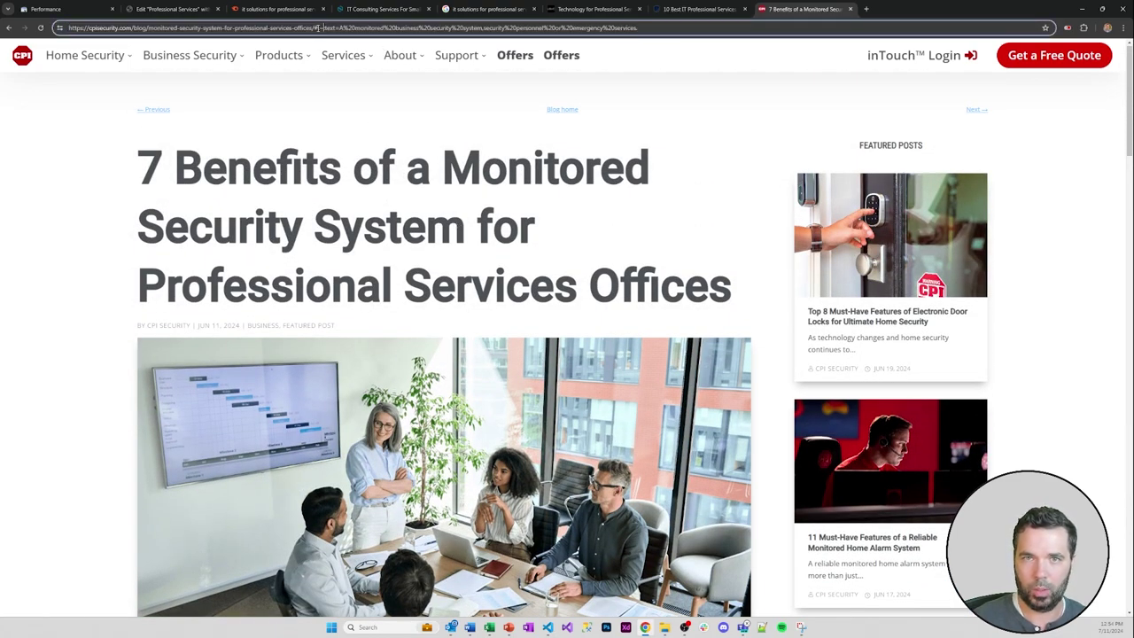
drag(315, 28, 680, 35)
key(BackSpace)
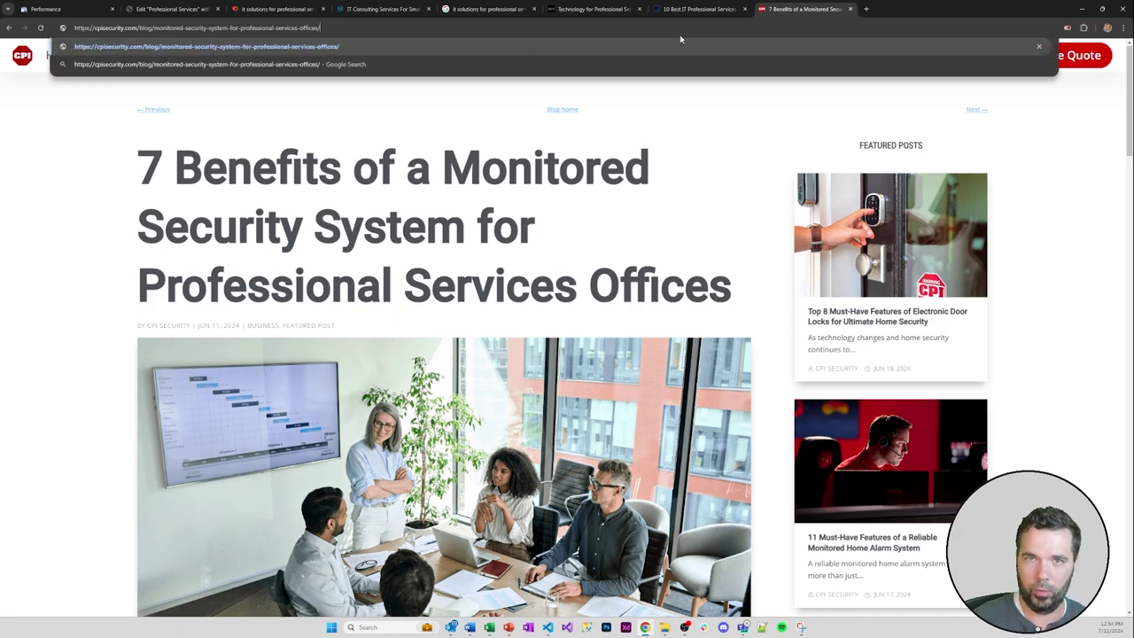
key(ctrl+a)
key(ctrl+c)
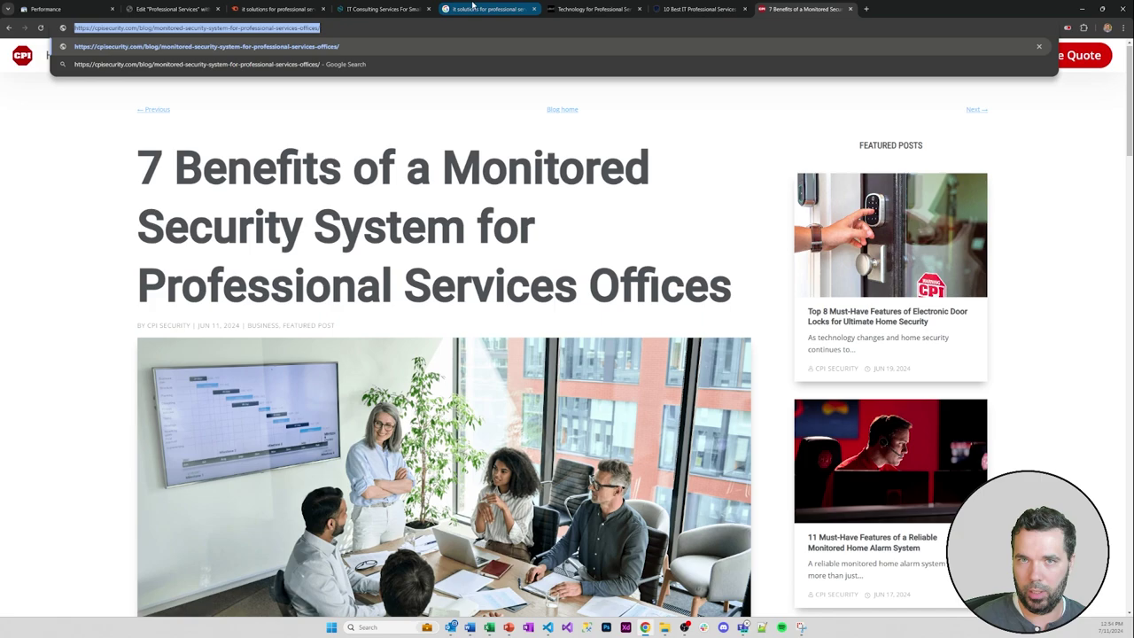
- Insert an opening anchor tag with the copied CPI Security address before "24/7 monitoring" in the Managed IT Support icon box description
click(369, 7)
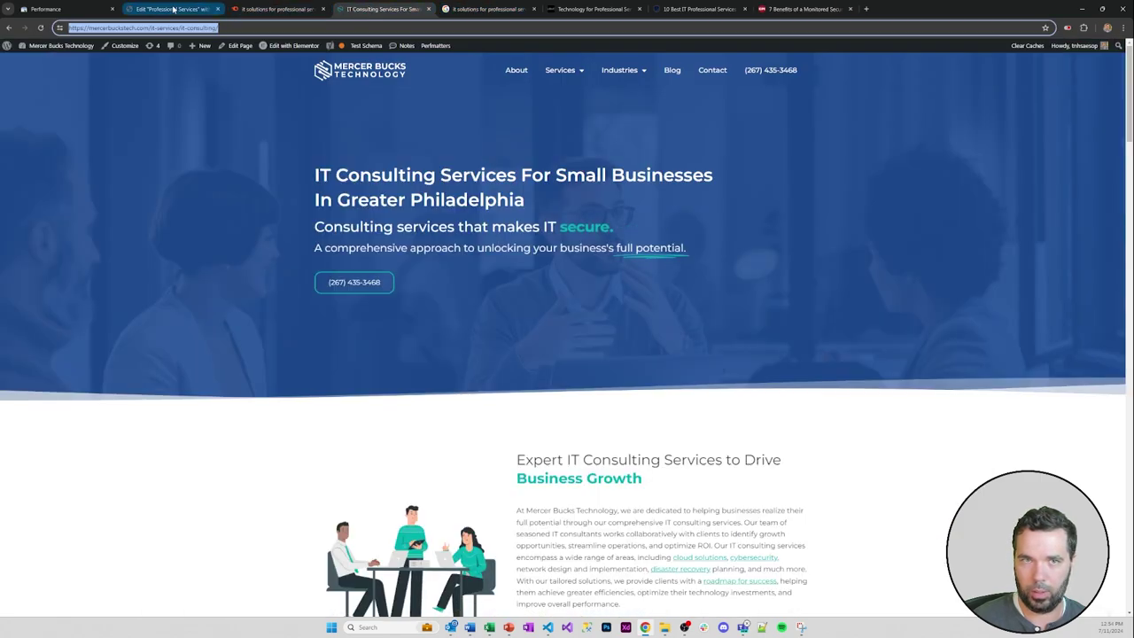
click(173, 9)
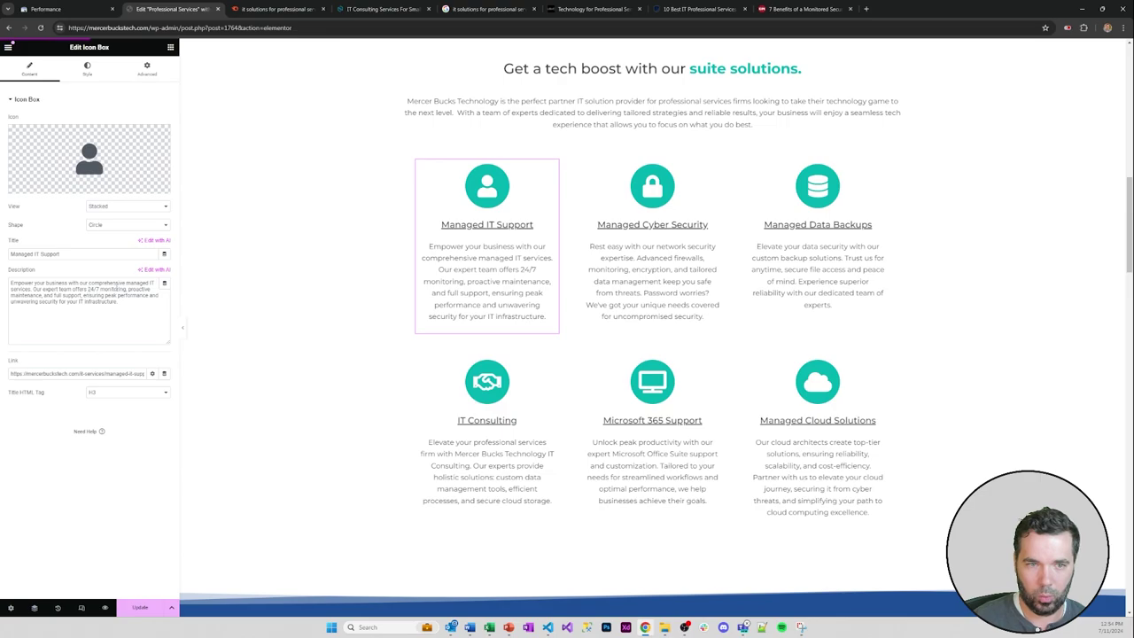
double_click(126, 289)
click(126, 289)
drag(127, 290, 87, 290)
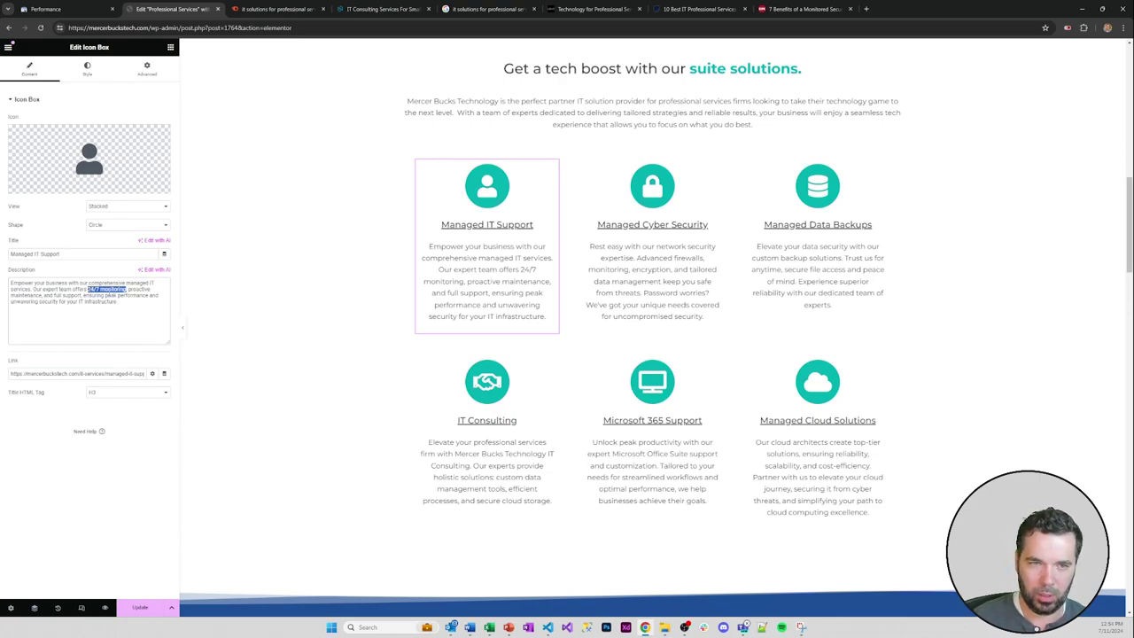
click(88, 290)
text(<)
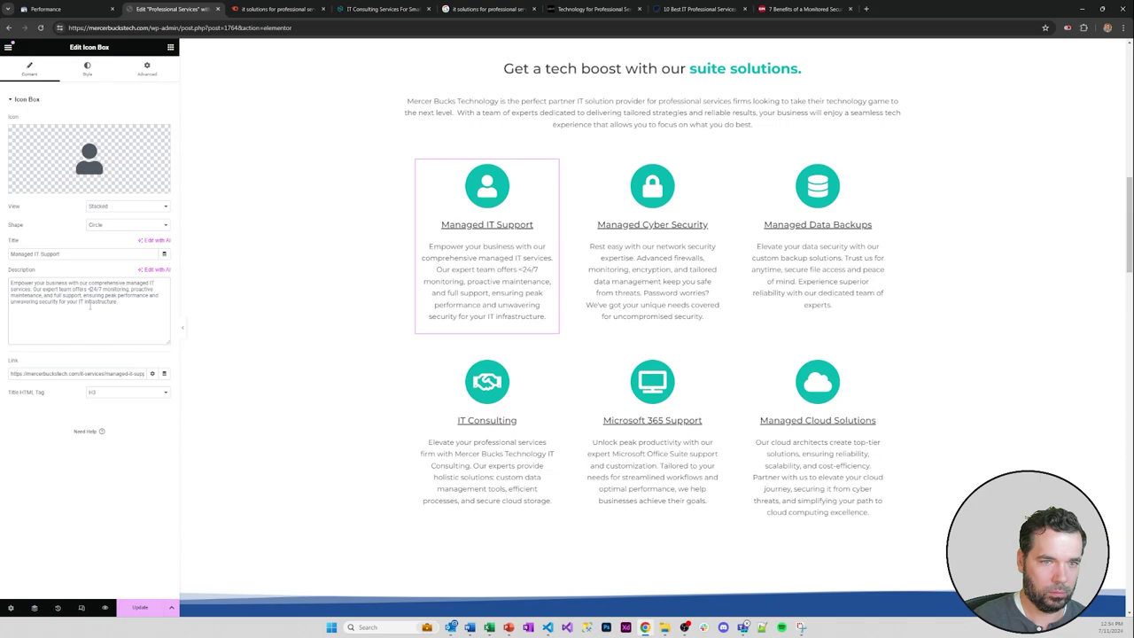
text(a href=")
key(ctrl+v)
text(">)
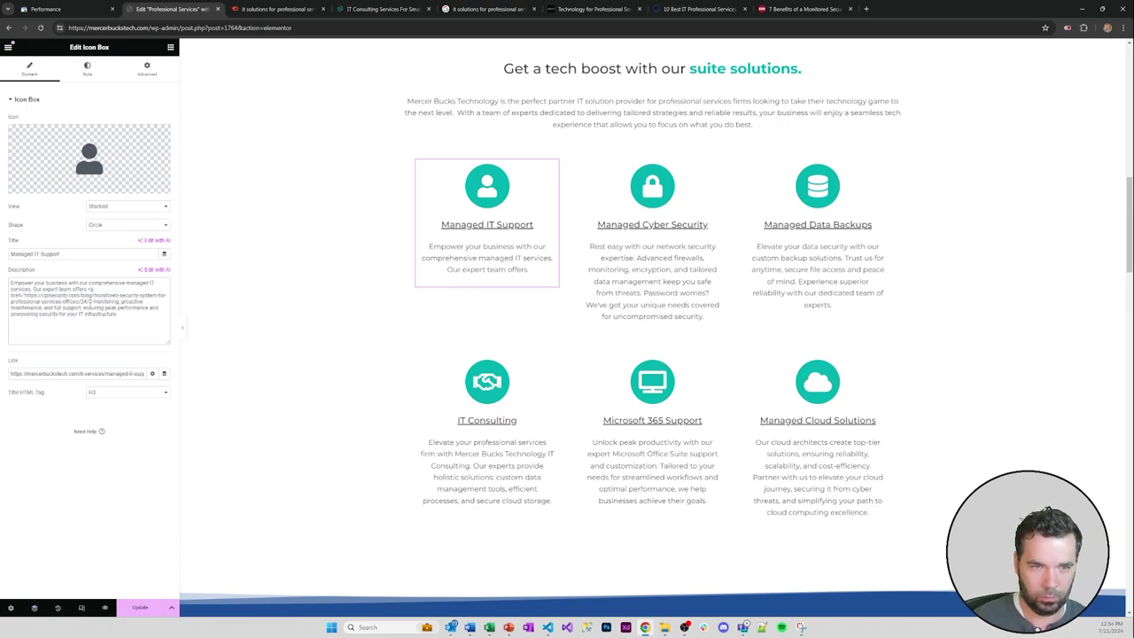
- Add target="_blank" to the Managed IT Support anchor tag and close the link right after "24/7 monitoring"
drag(81, 302, 93, 302)
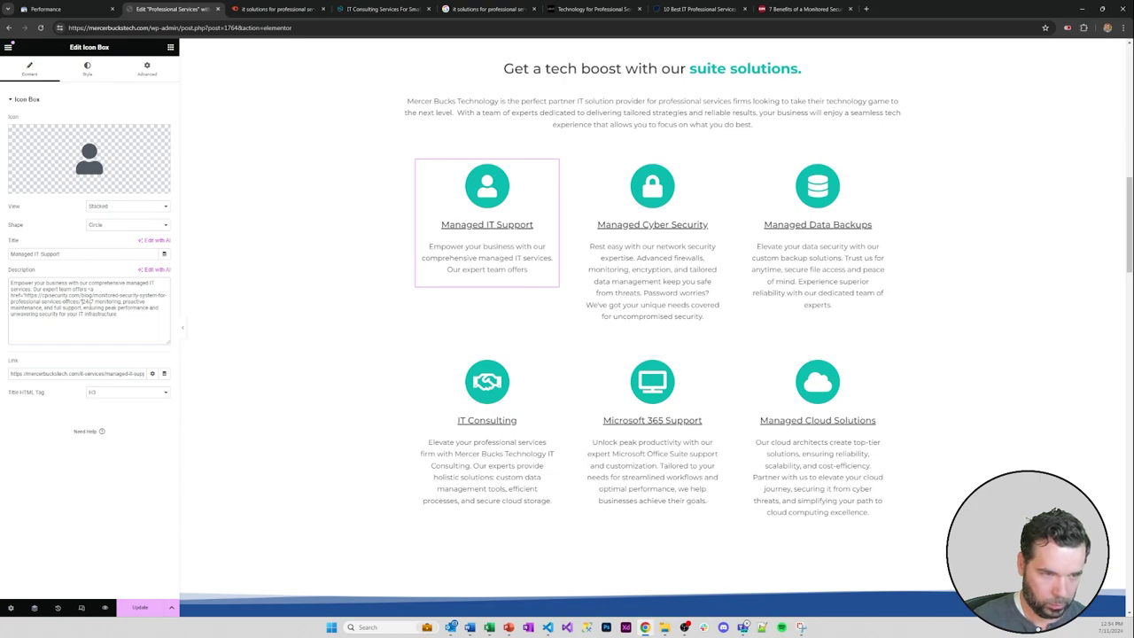
text(target="_blank")
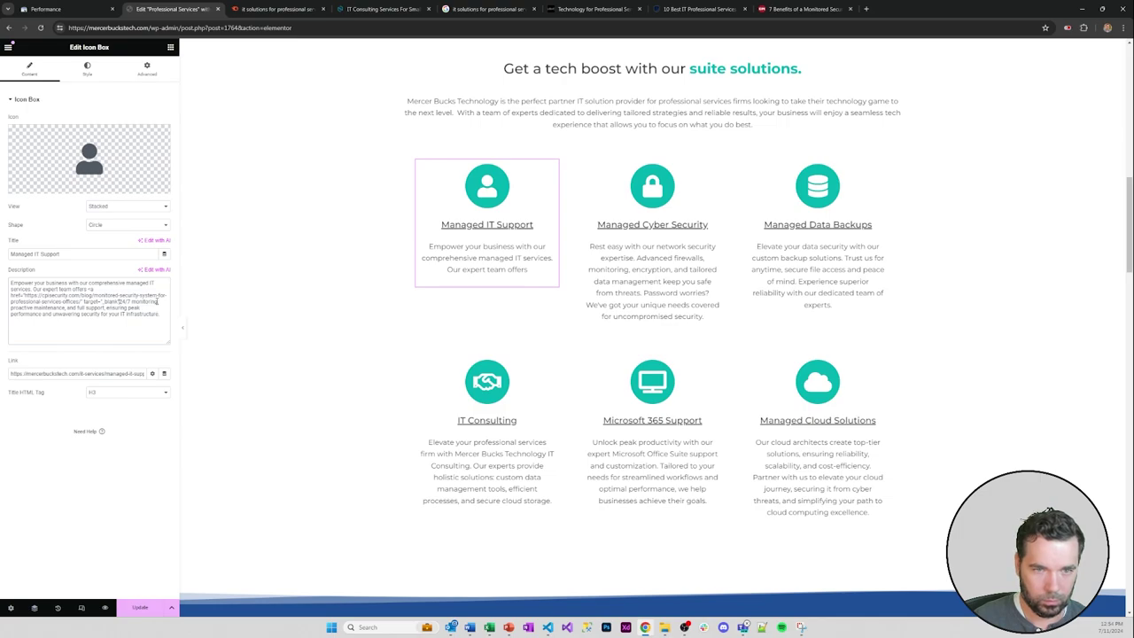
text(>24/7 monitoring)
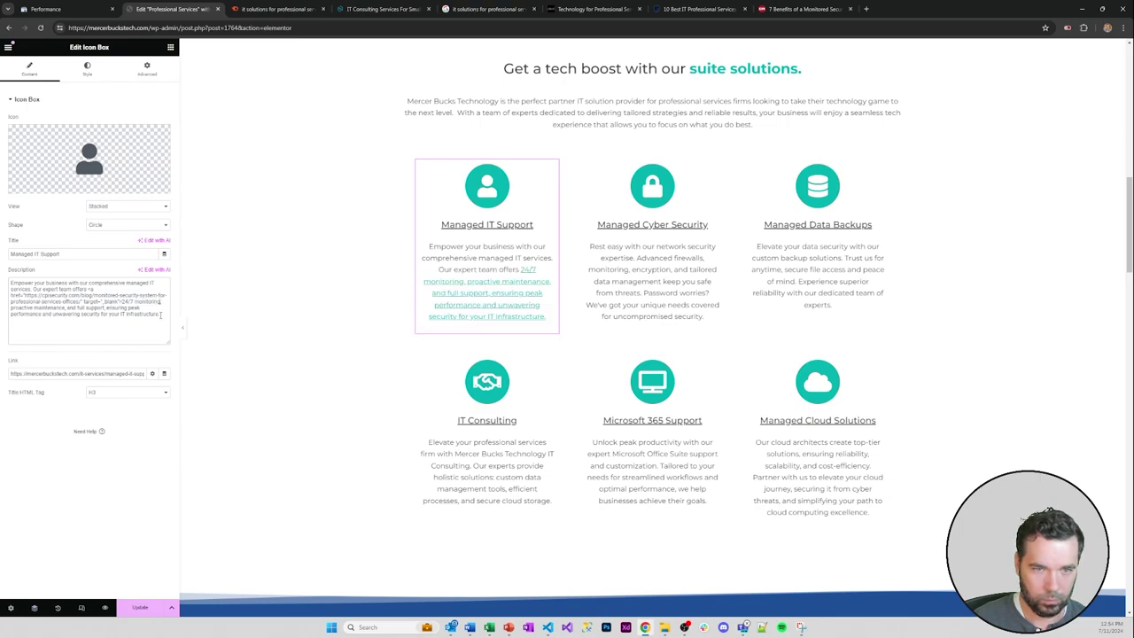
text(</a>)
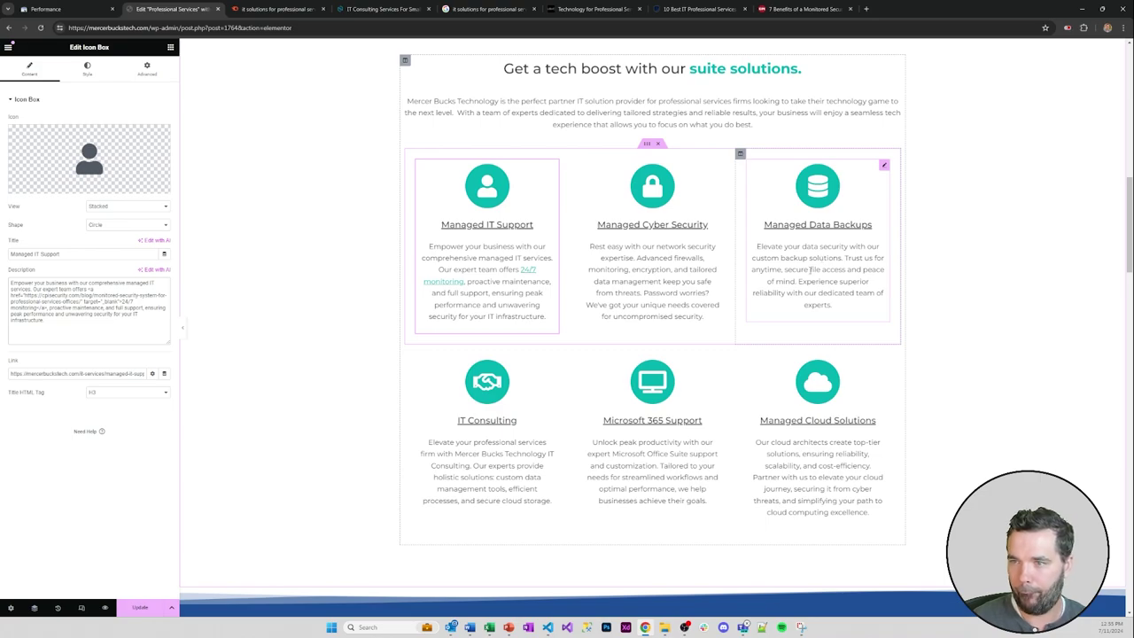
- Search Google in a new browser tab for "what is secure file access"
click(866, 9)
text(what)
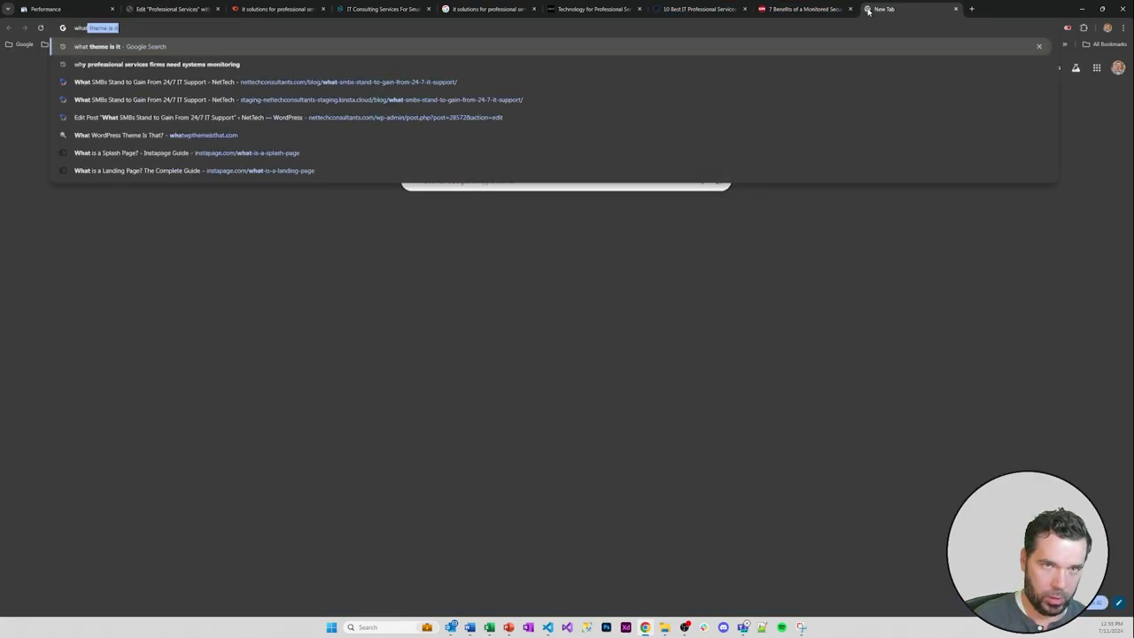
text( is secure fil)
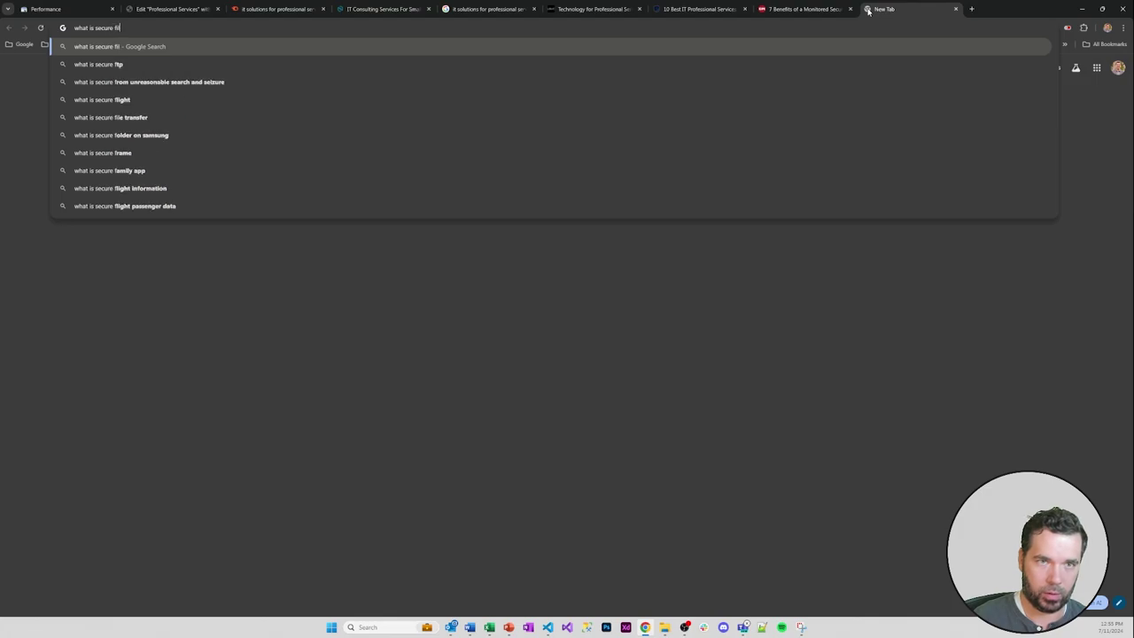
text(e access)
key(Return)
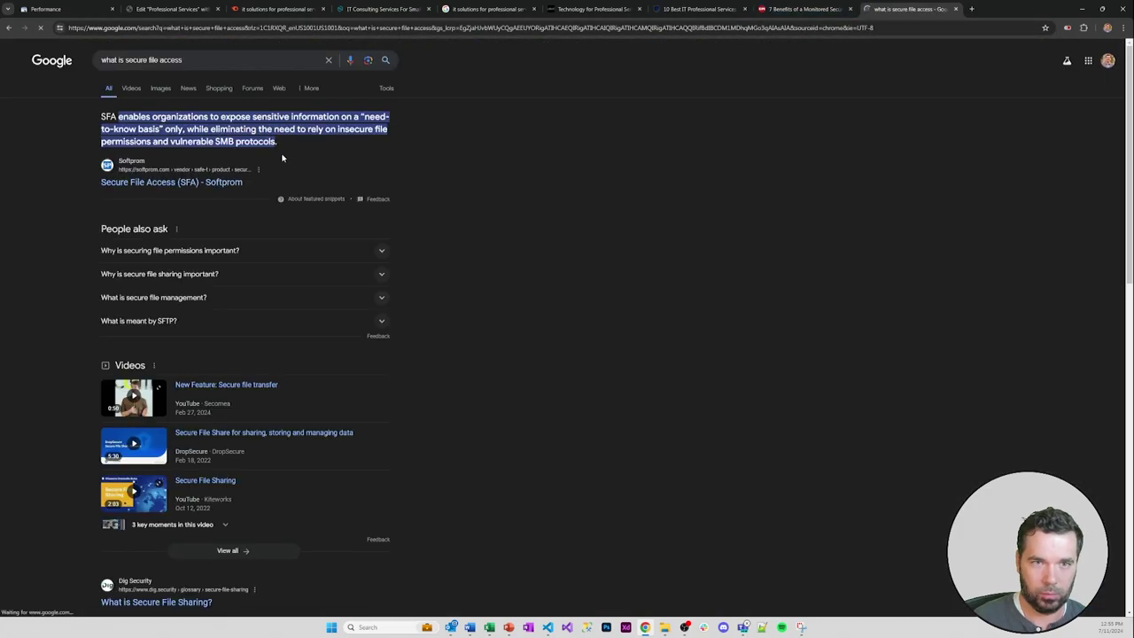
- Open Softprom's Secure File Access (SFA) page, copy its web address up to "secure-file-access-sfa" without the text fragment, and skim the content
click(213, 173)
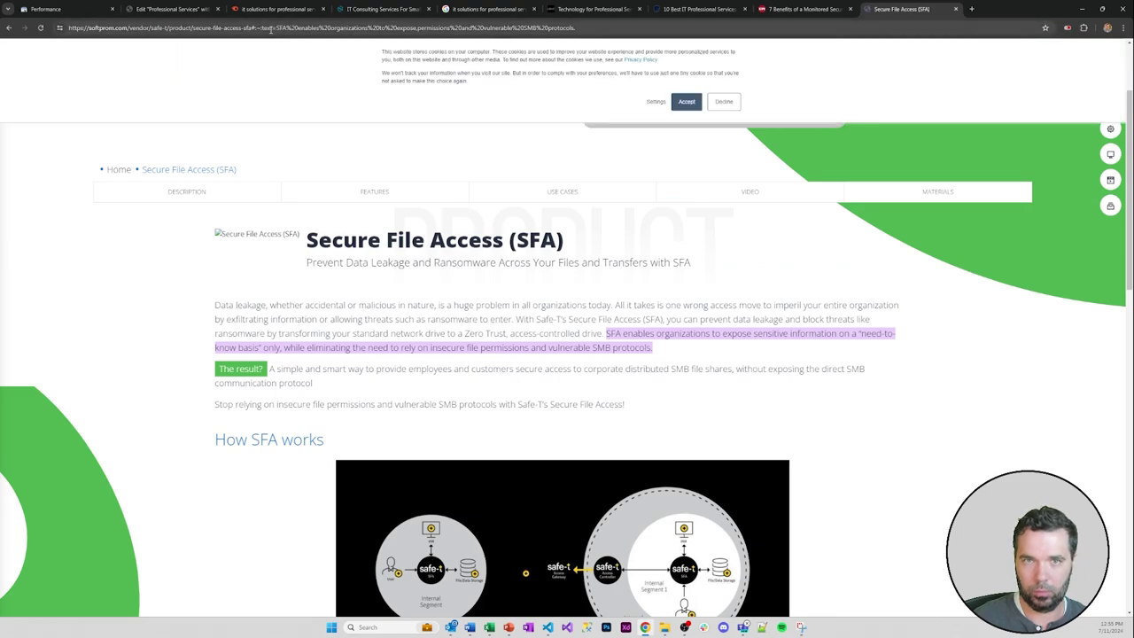
click(219, 30)
click(219, 29)
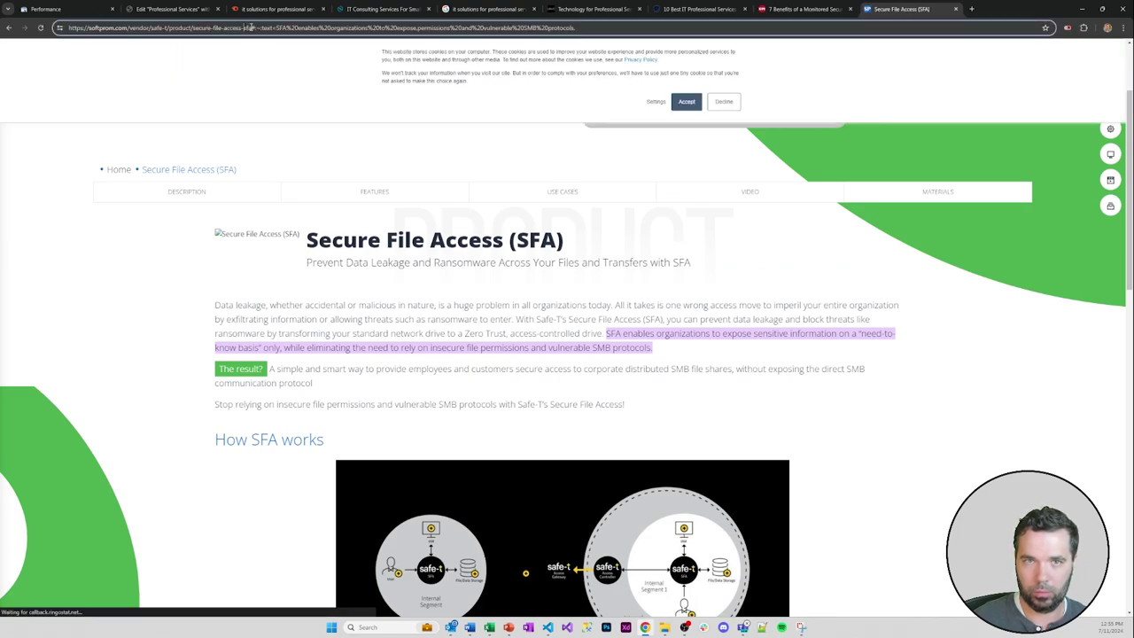
drag(251, 28, 640, 42)
key(BackSpace)
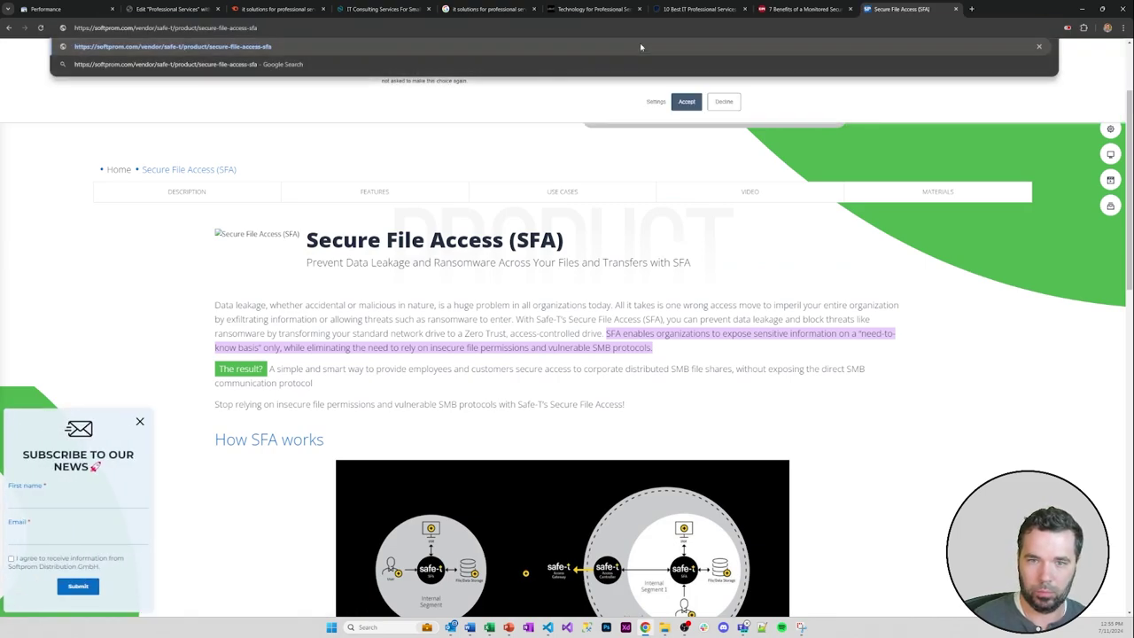
triple_click(353, 28)
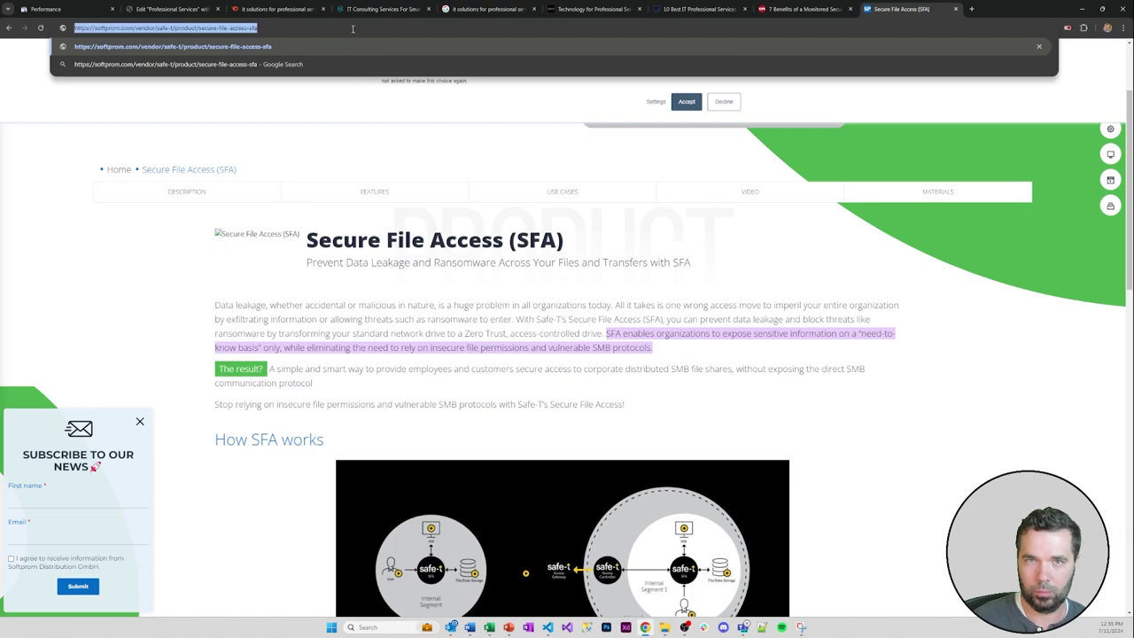
scroll(476, 299, down, 10)
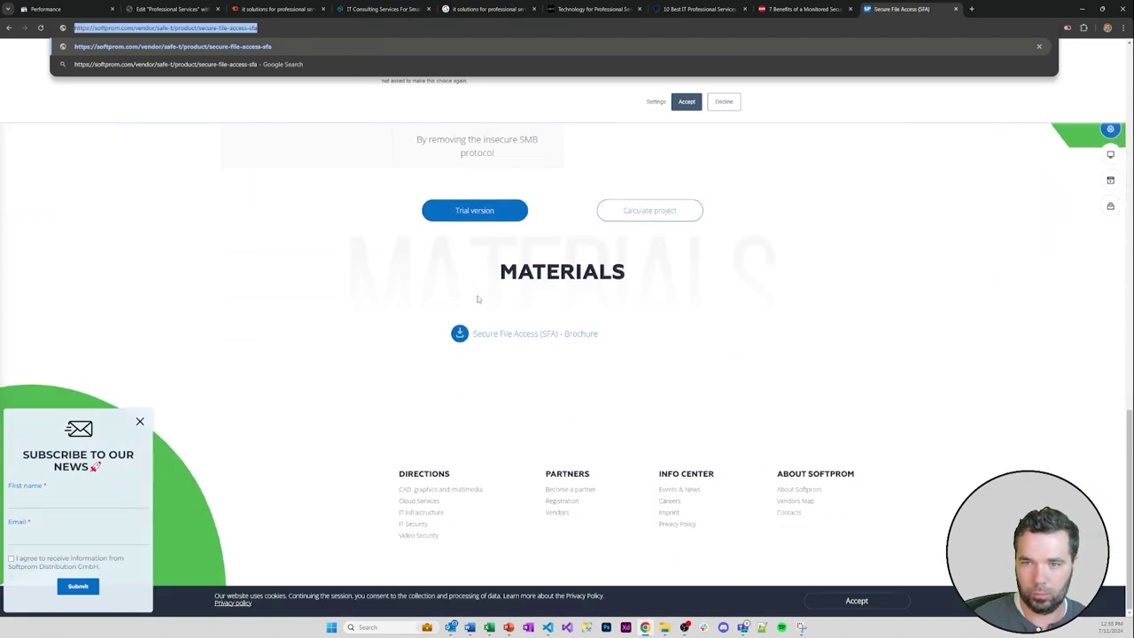
scroll(476, 299, up, 15)
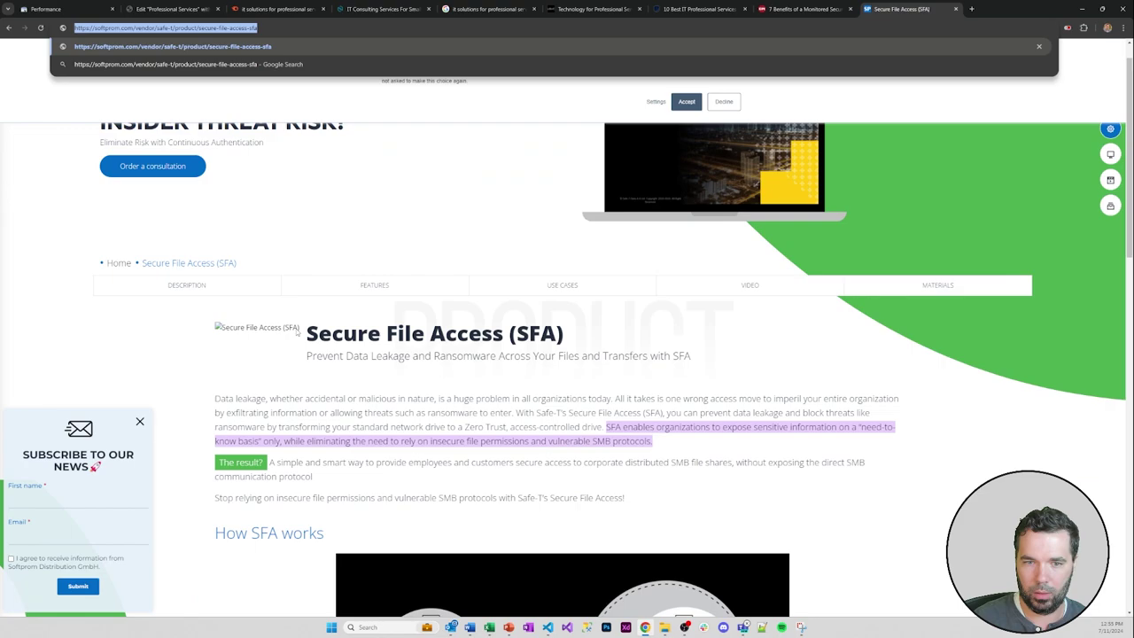
scroll(299, 332, down, 2)
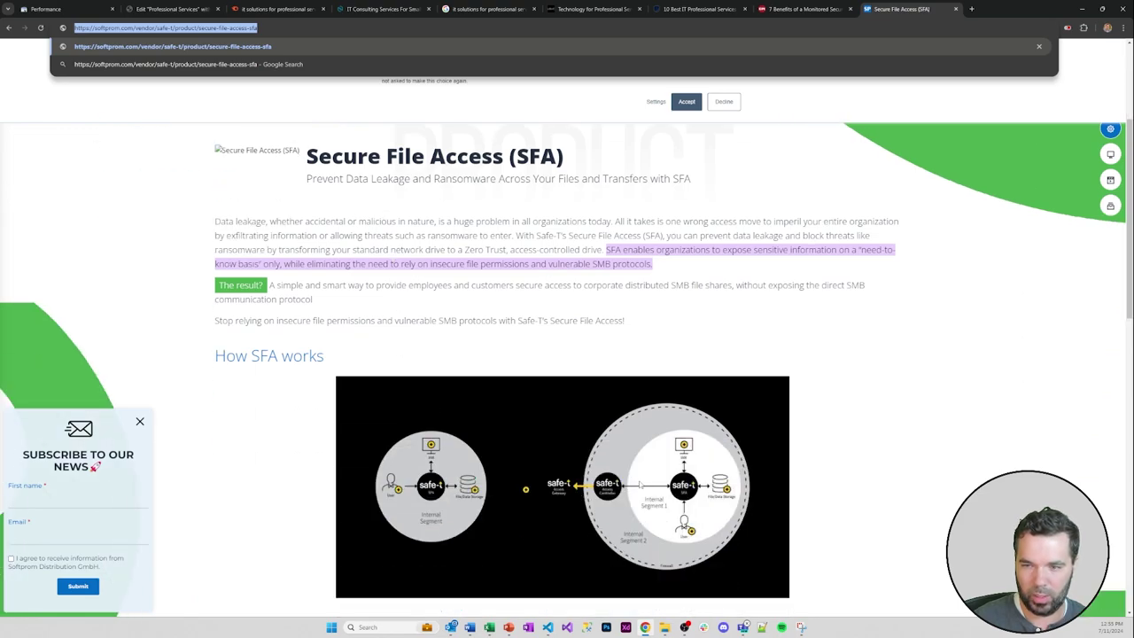
- Link "secure file access" in the Managed Data Backups description to the copied Softprom address with an HTML anchor using target="_blank"
click(151, 10)
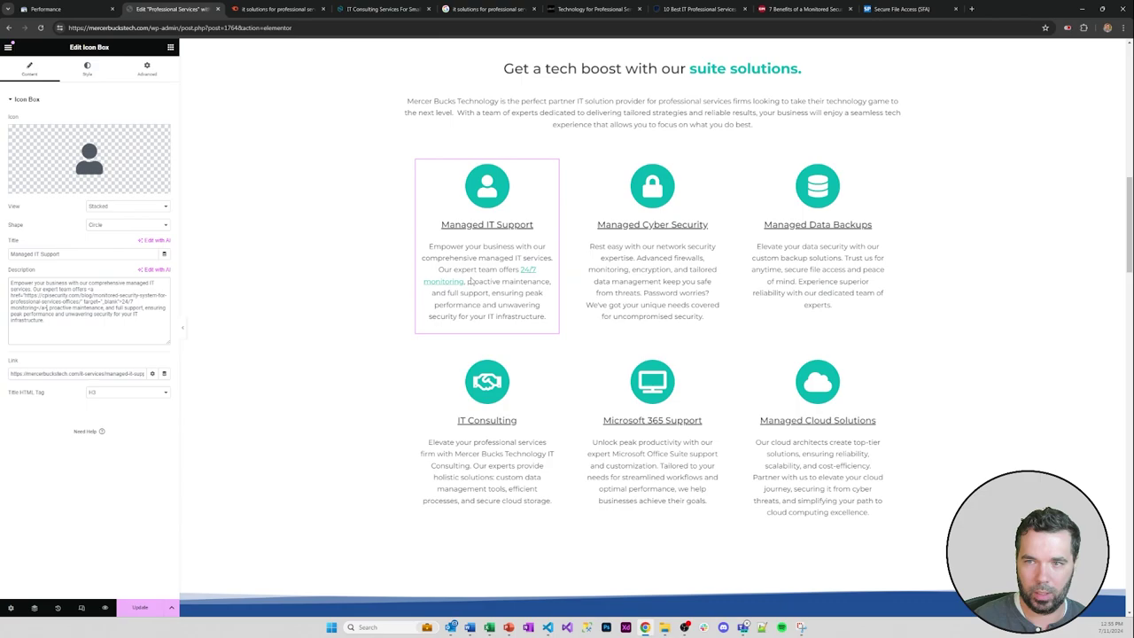
click(786, 251)
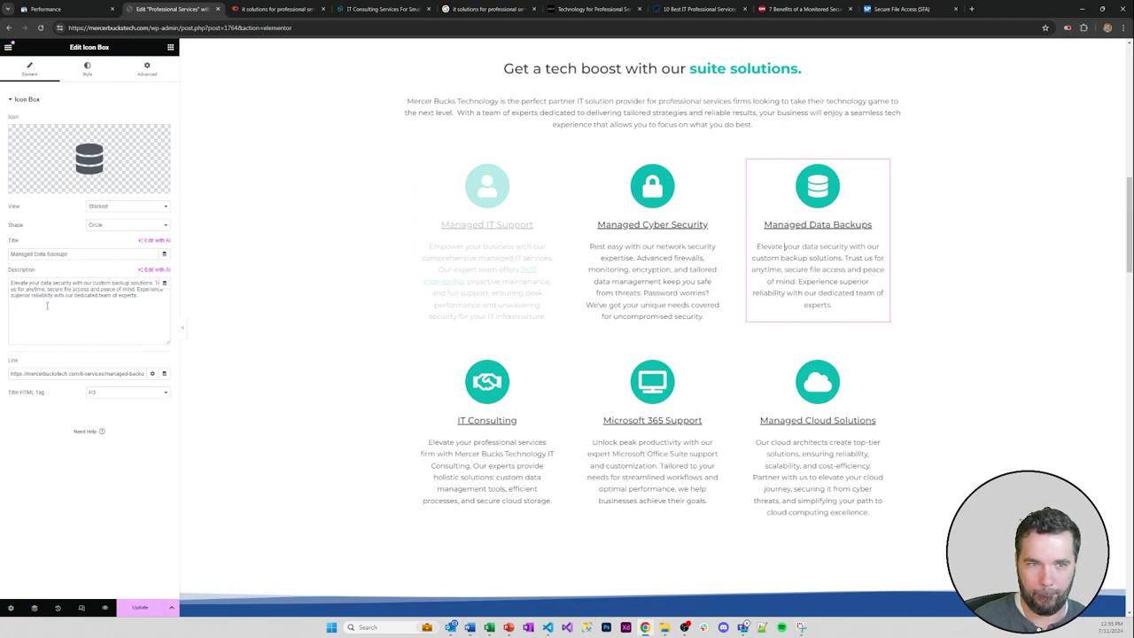
click(48, 289)
text(,)
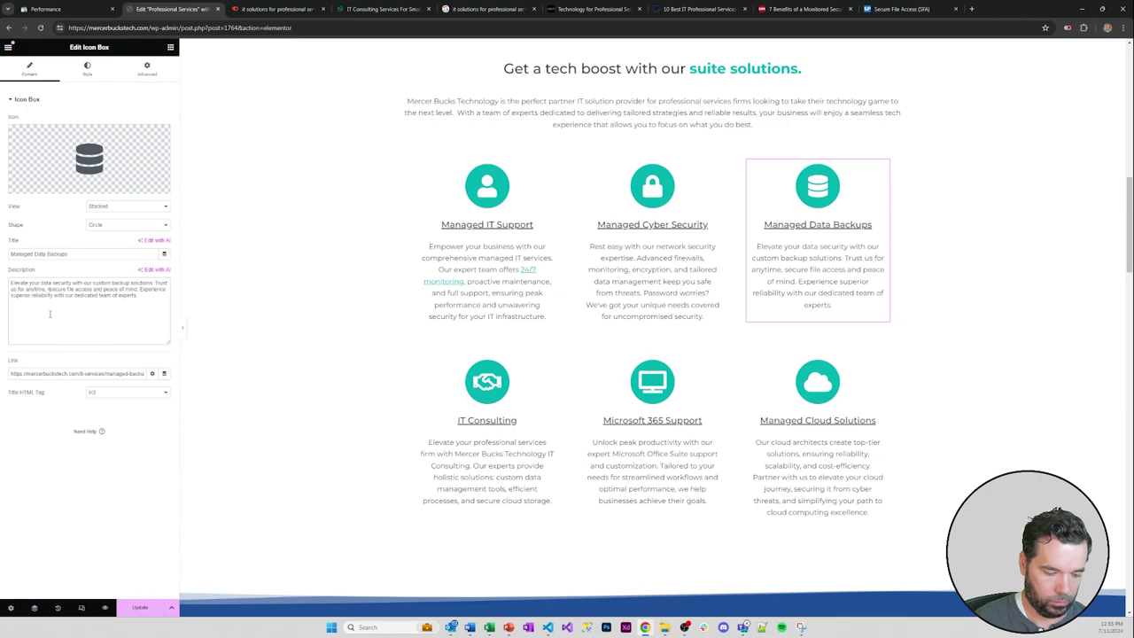
text(<a href="https://softprom.com/vendor/safe-t/product/secure-file-access-sfa/">)
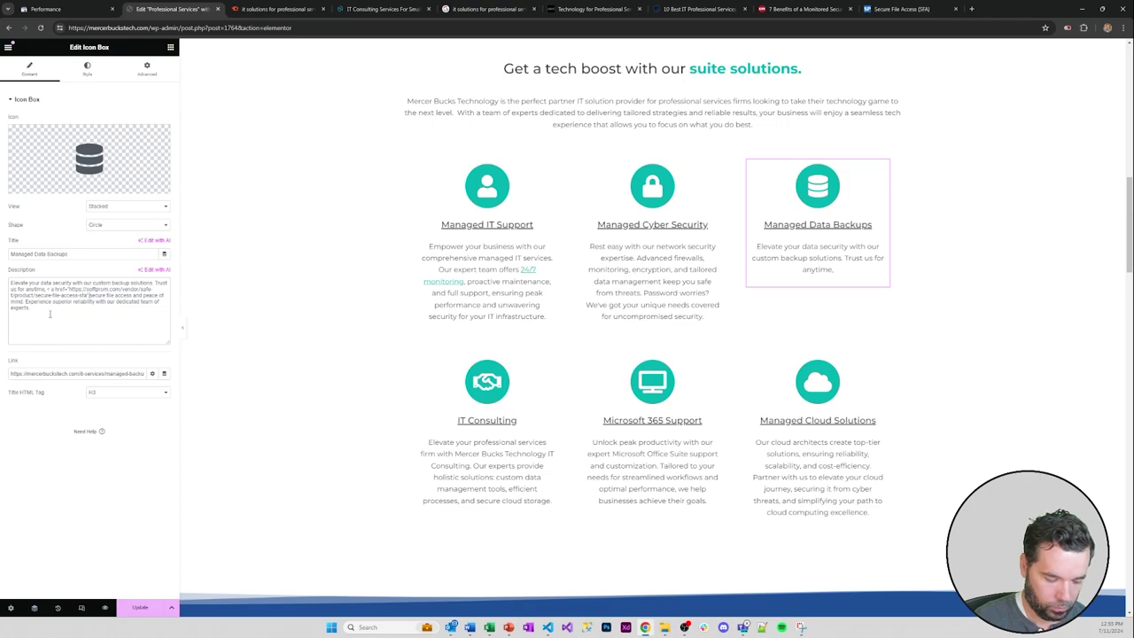
text(target="_blank)
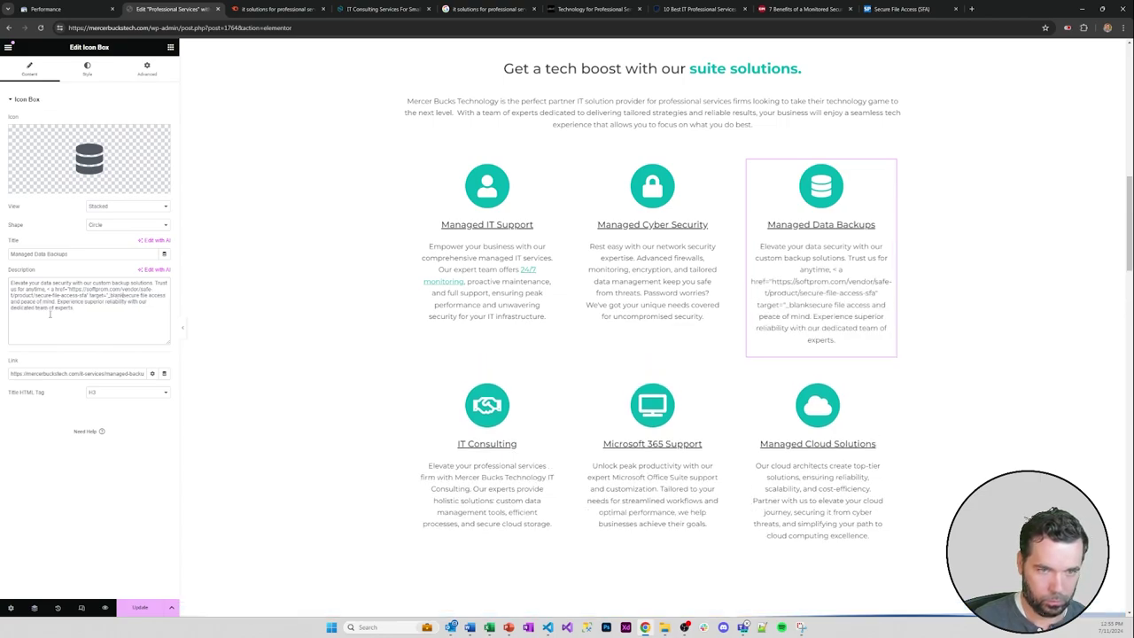
text(">)
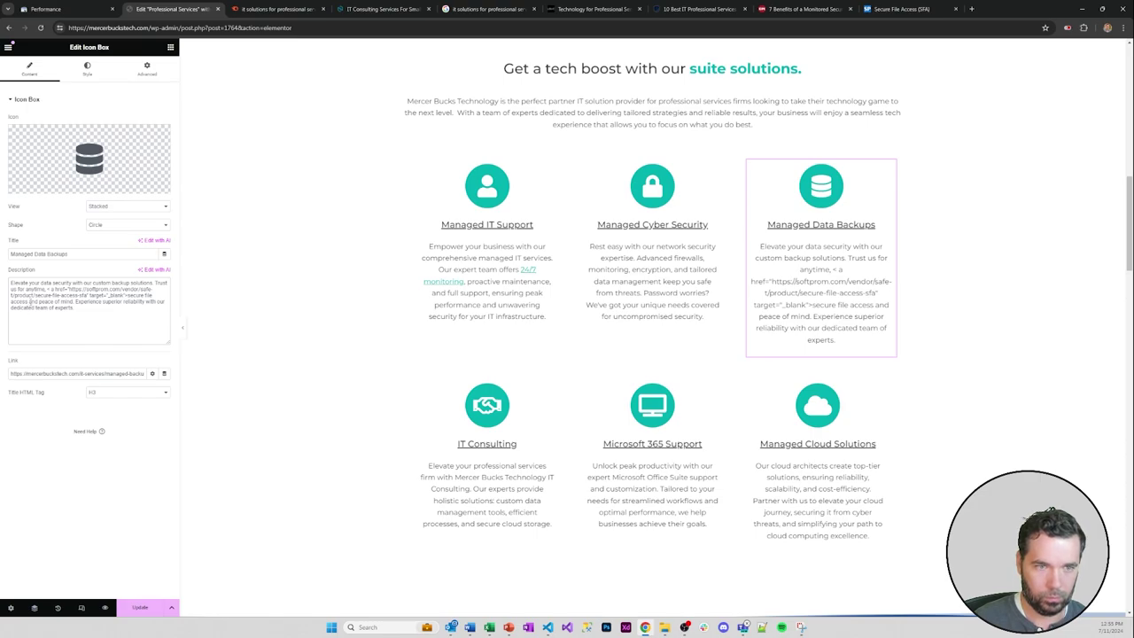
text(</a>)
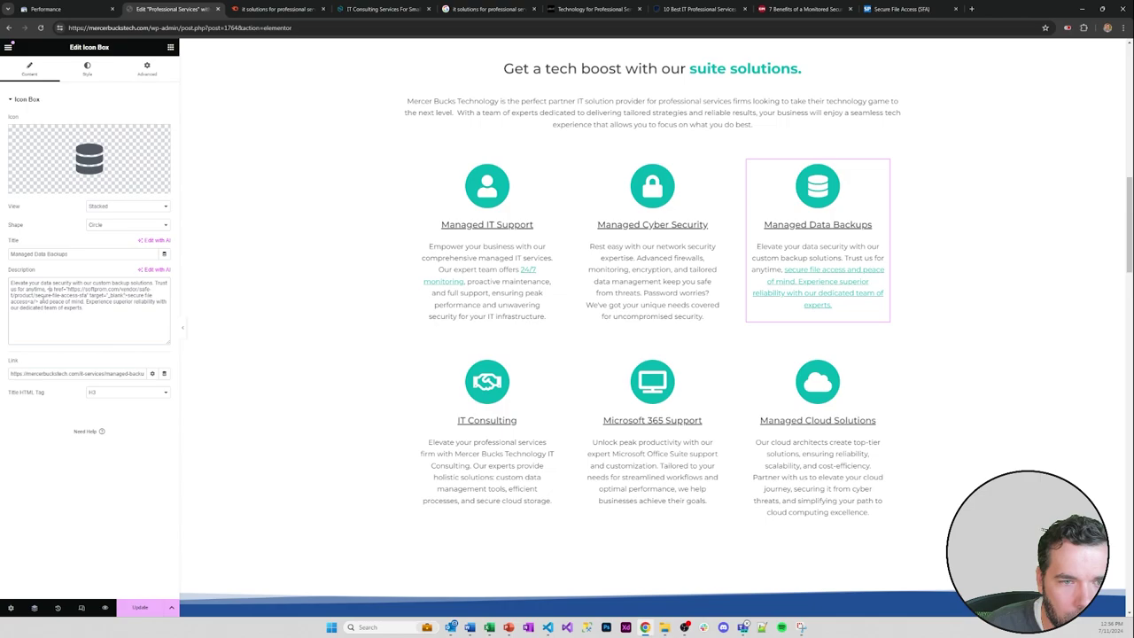
key(BackSpace)
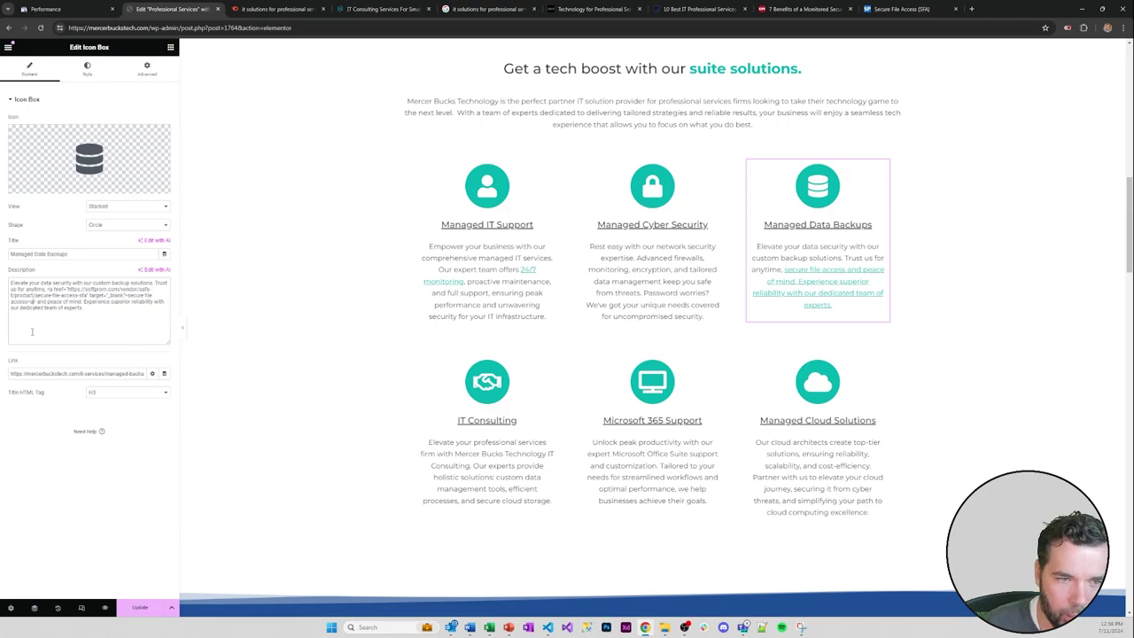
text(/a>)
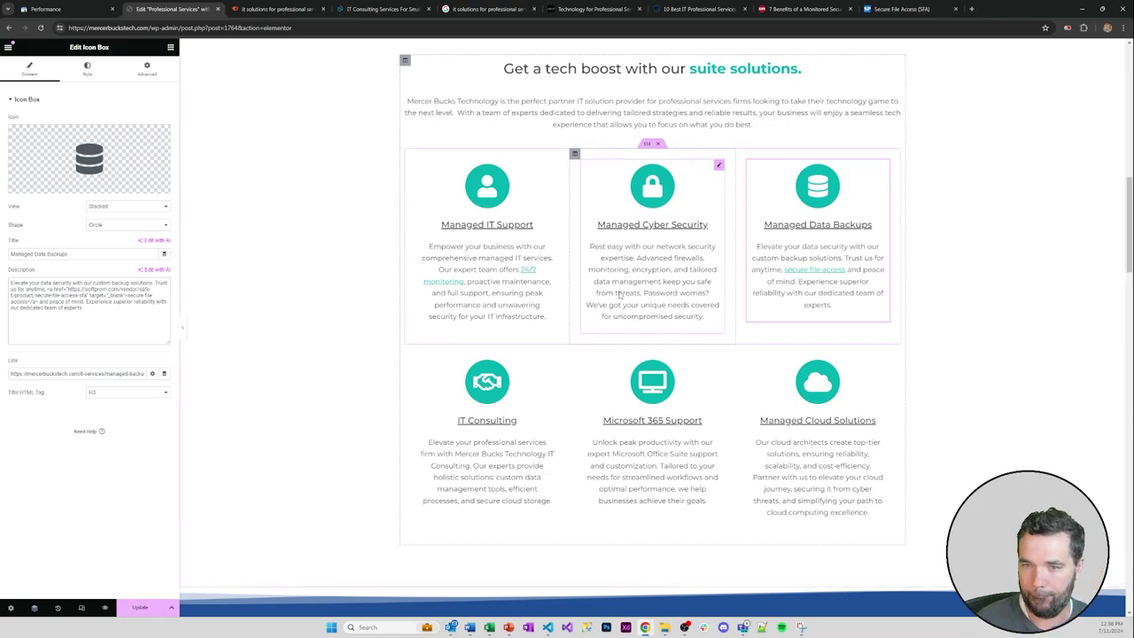
- Insert "cyber" before the final word "security" in the Managed Cyber Security icon box description
scroll(581, 314, down, 1)
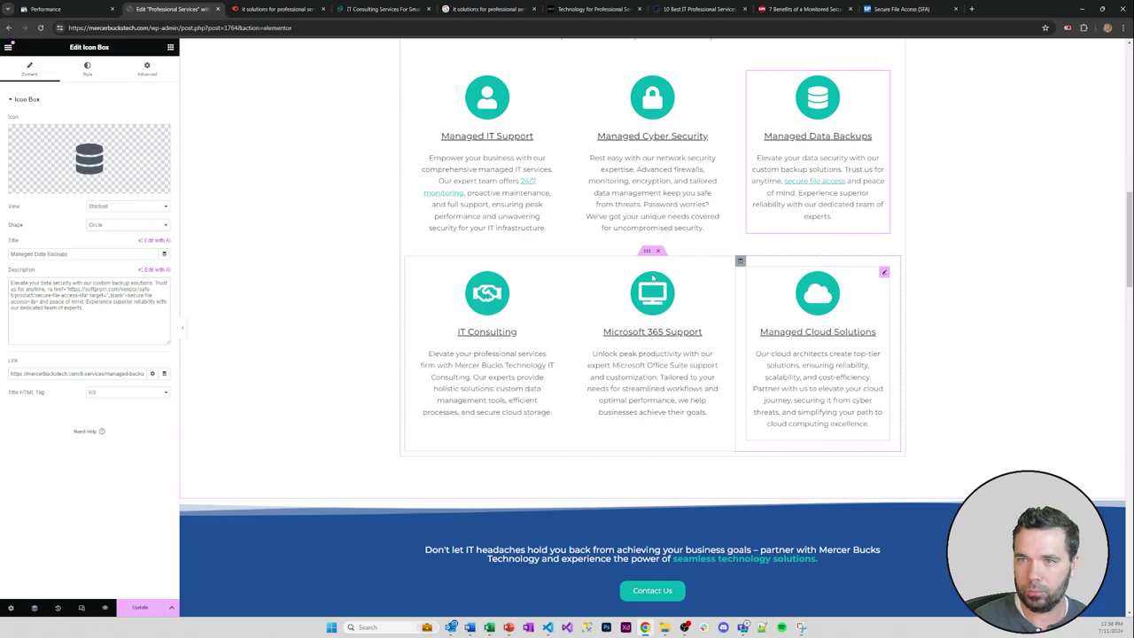
click(634, 170)
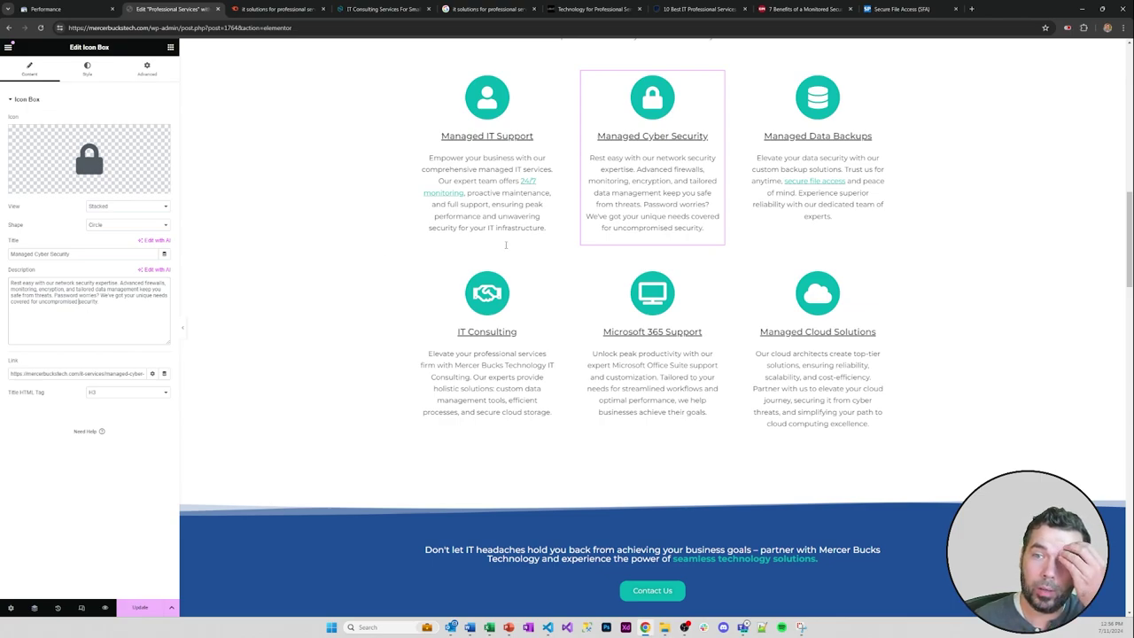
text(cyber)
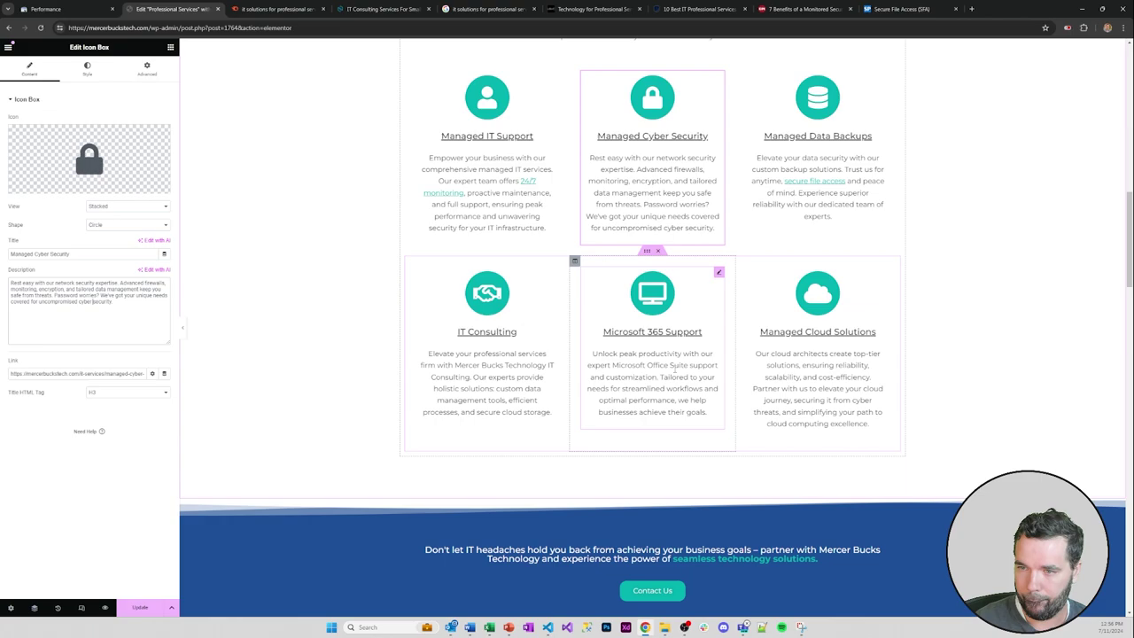
- Replace "Office Suite" with "365" after "Microsoft" in the Microsoft 365 Support icon box description
click(667, 367)
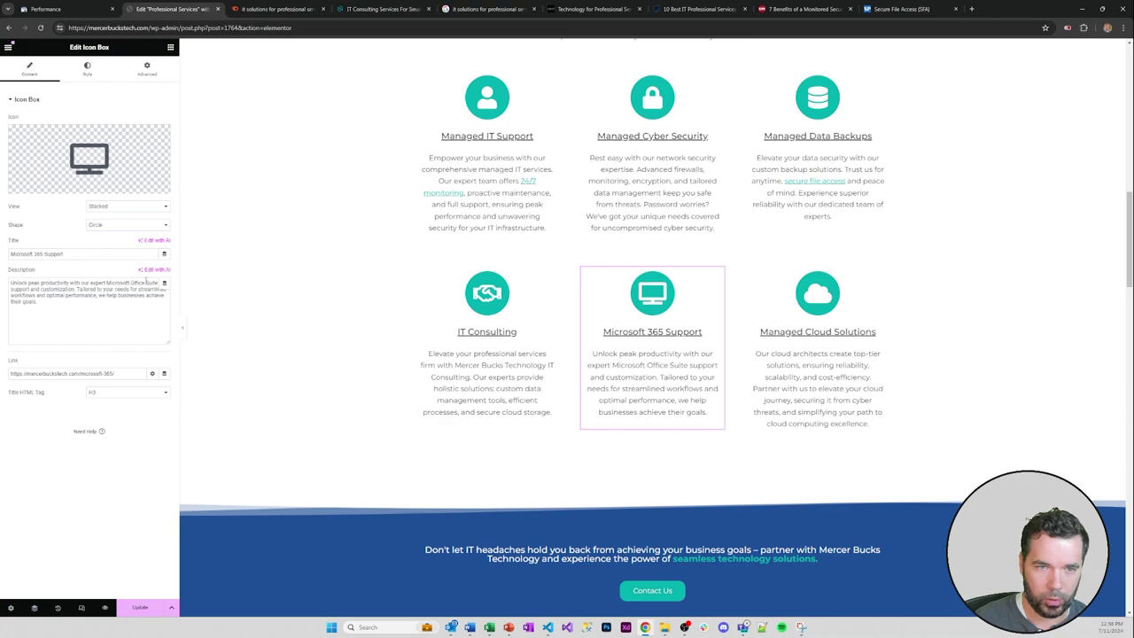
drag(131, 282, 156, 282)
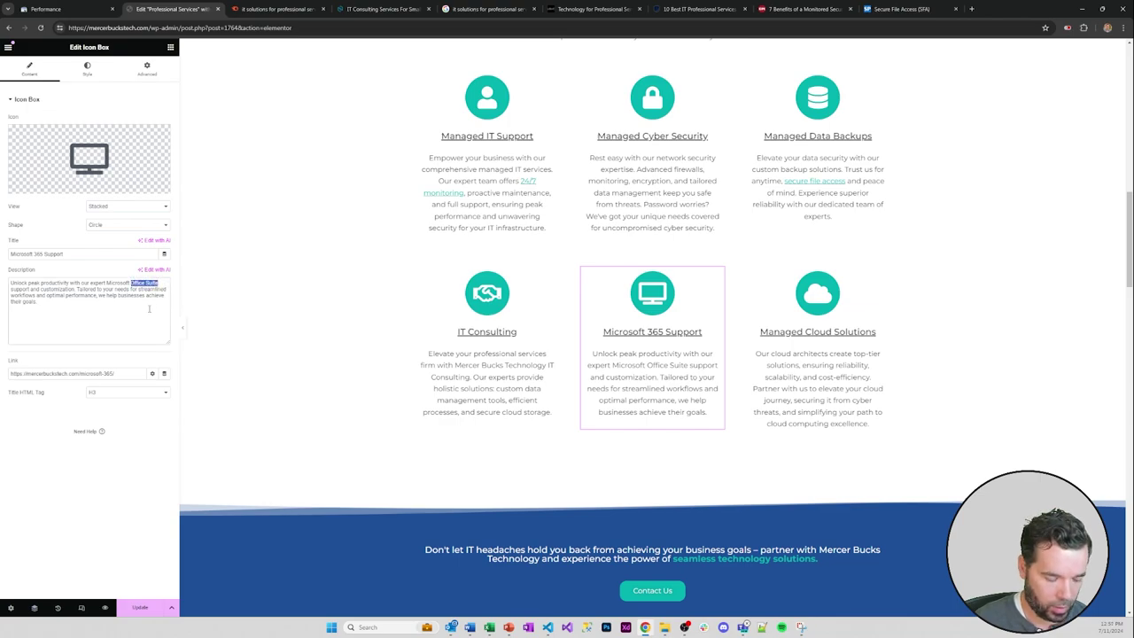
text(365)
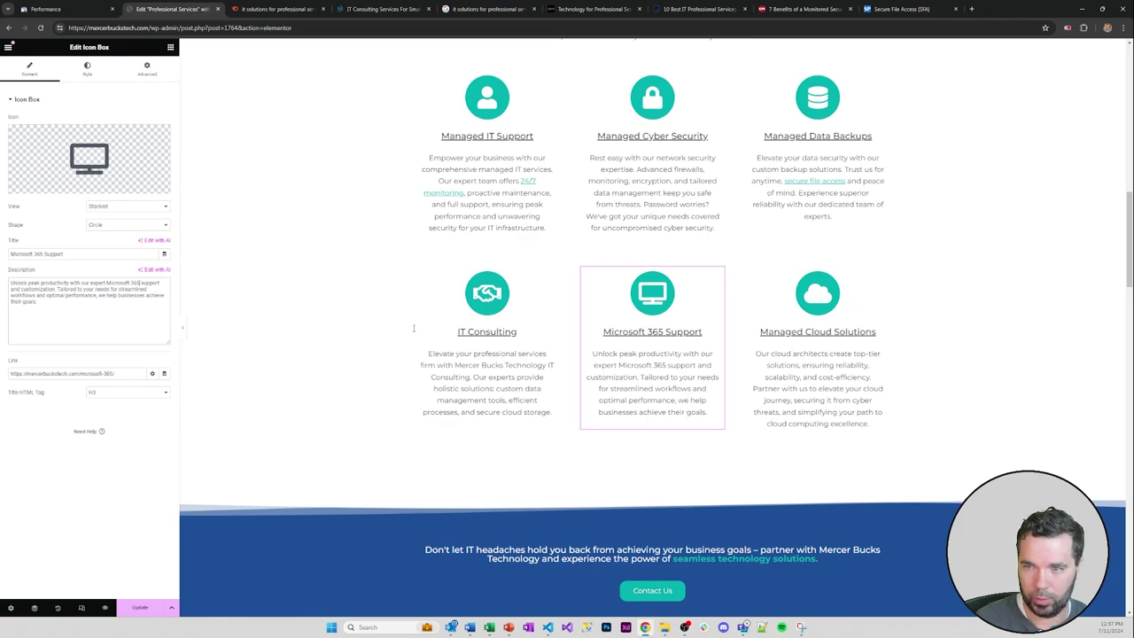
scroll(823, 372, down, 1)
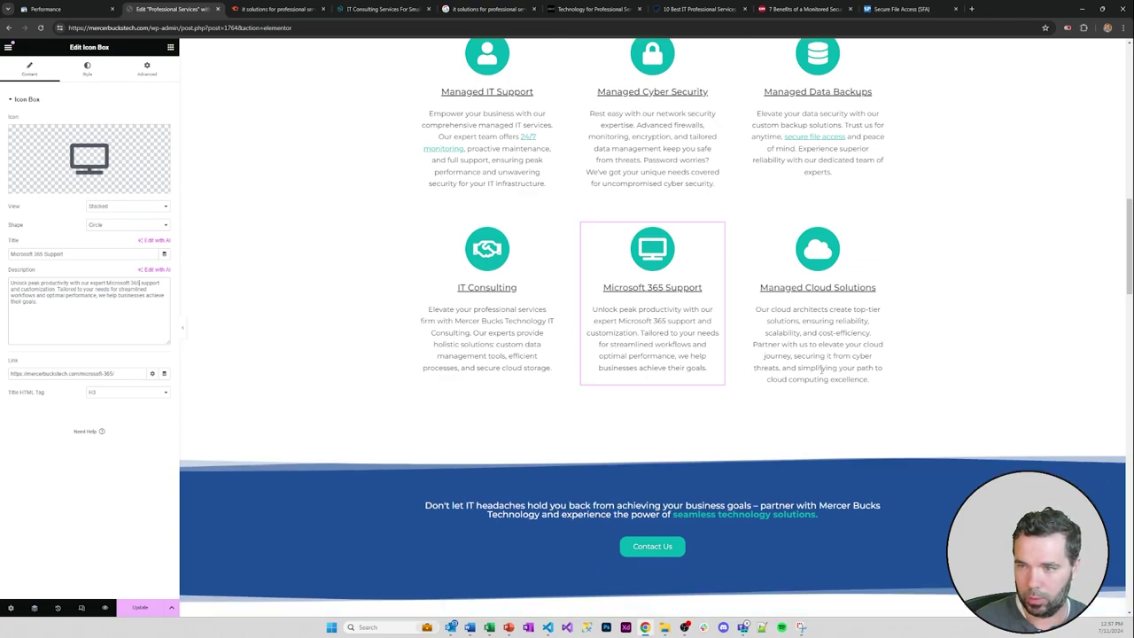
- Search Google for "microsoft teams communication" in a new browser tab and open Microsoft Support's "Communicate or meet by using Teams" article
scroll(800, 325, down, 3)
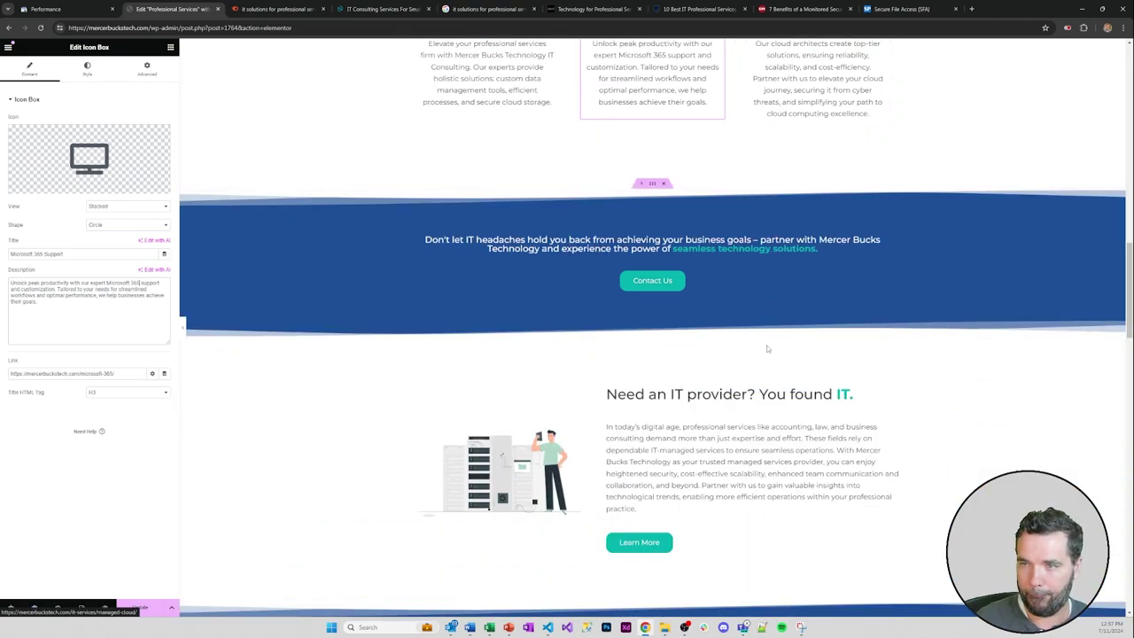
scroll(767, 348, up, 3)
scroll(767, 348, down, 5)
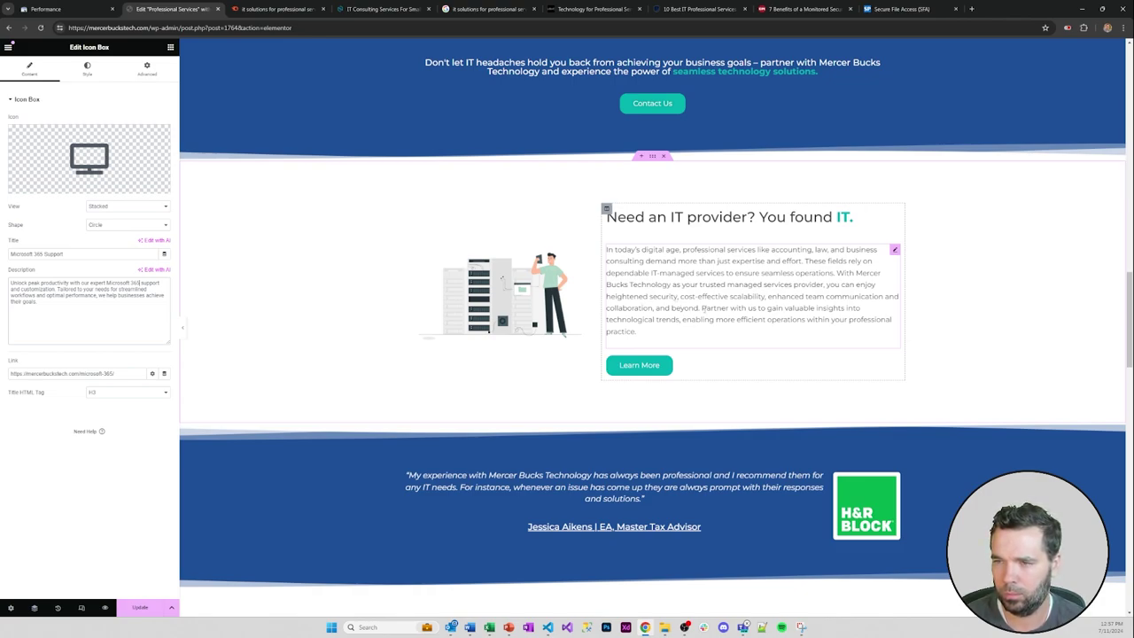
click(971, 8)
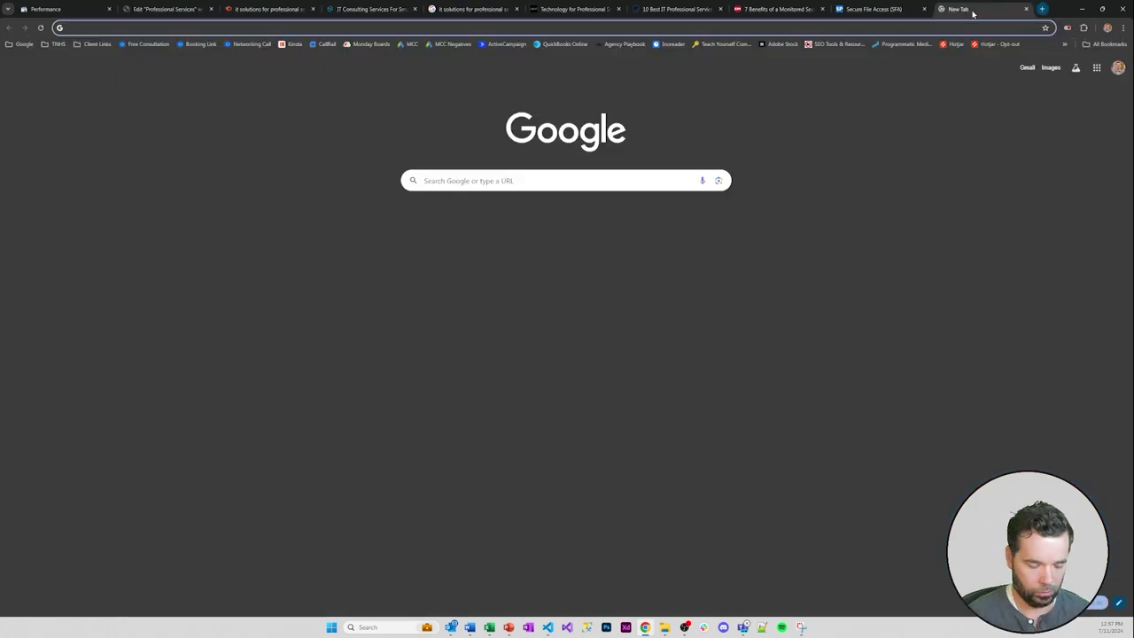
text(microsoft teams)
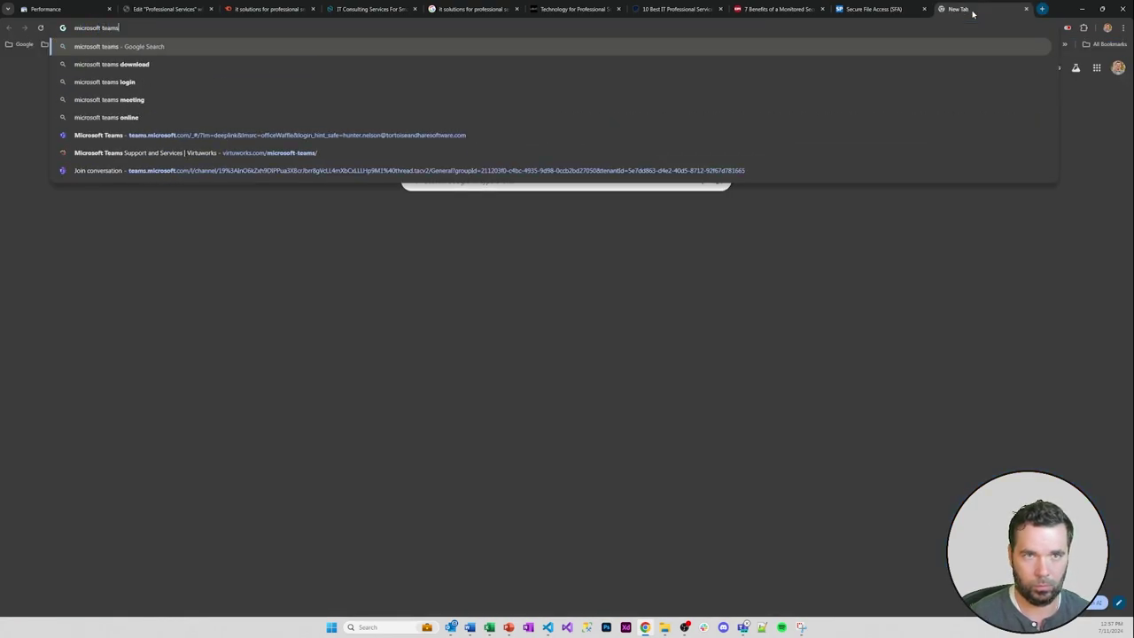
text( communication)
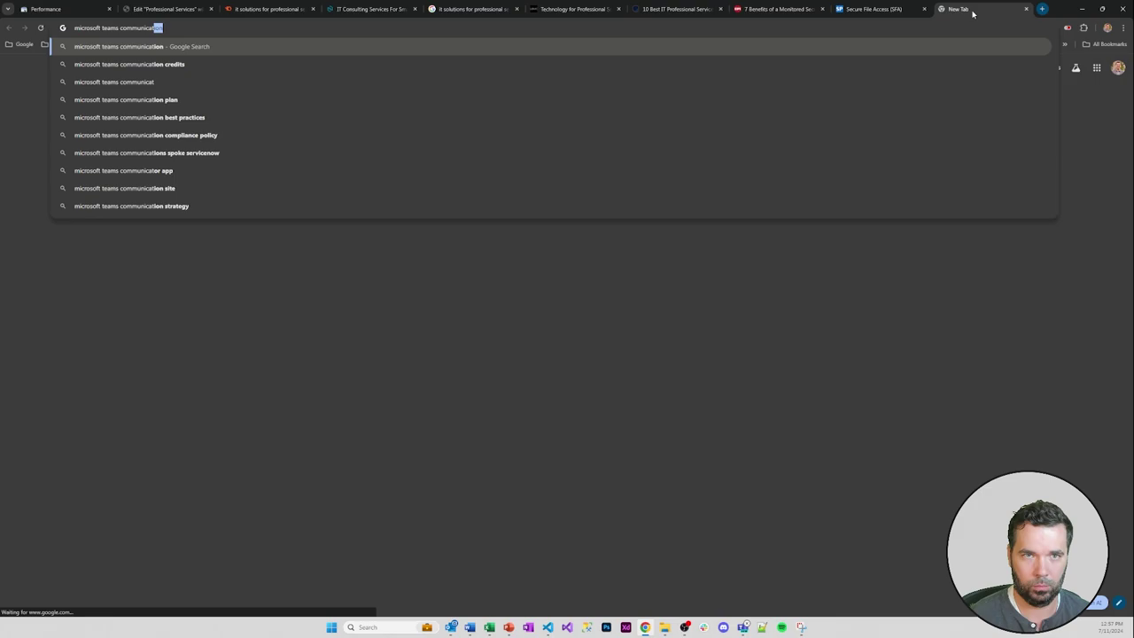
key(Return)
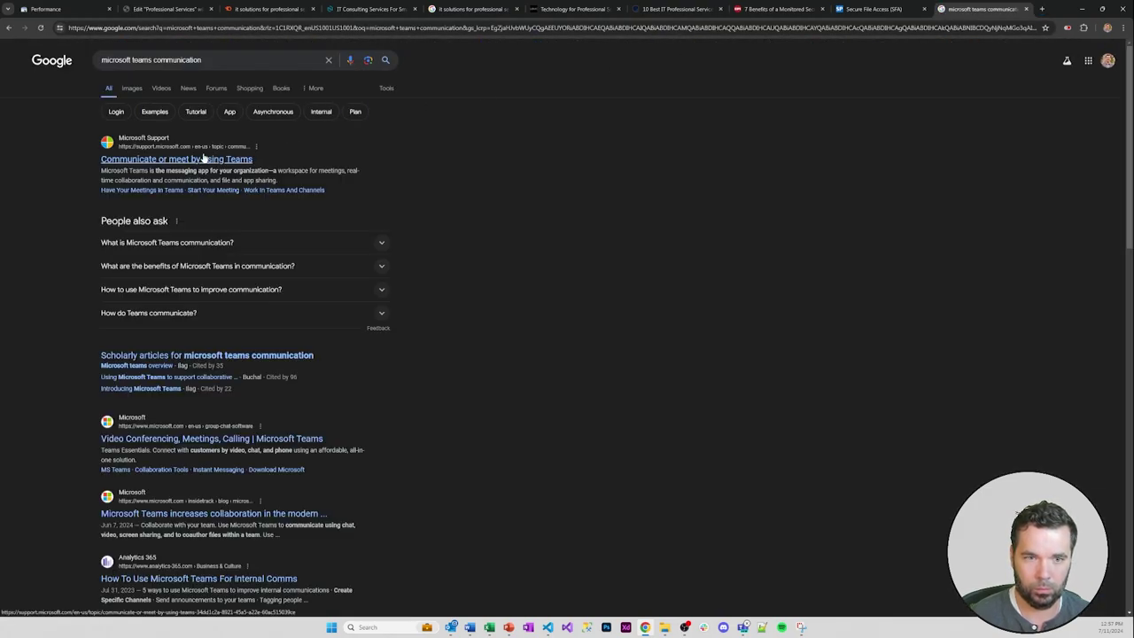
click(203, 158)
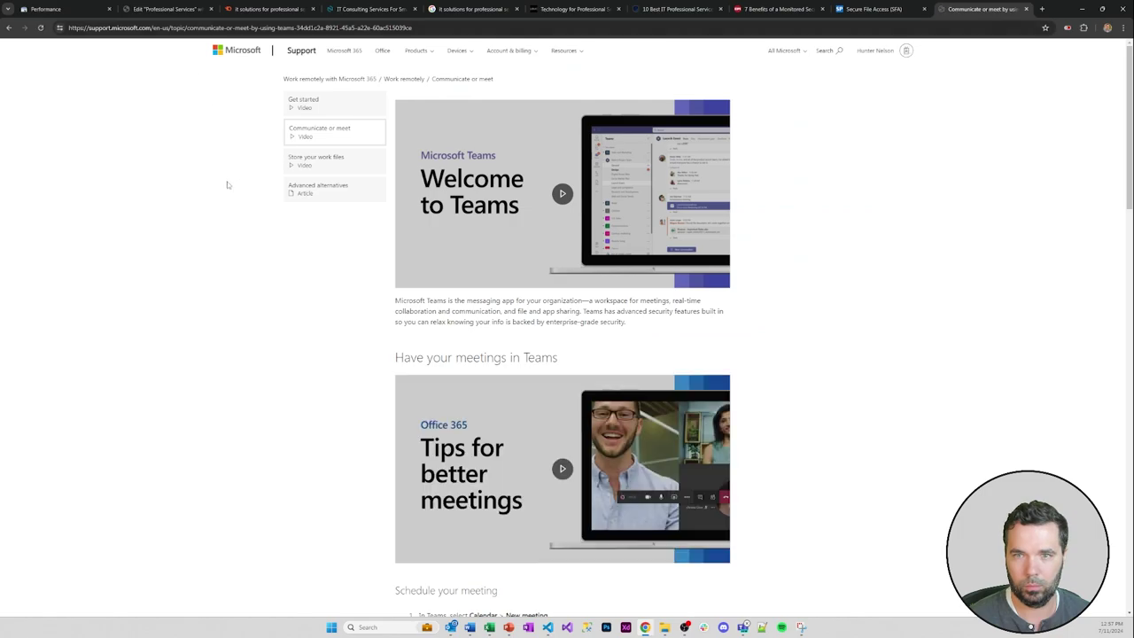
- Skim the Microsoft Teams article, including its "Tips for better meetings" video, and copy the article's full web address
scroll(227, 183, down, 3)
scroll(227, 187, up, 3)
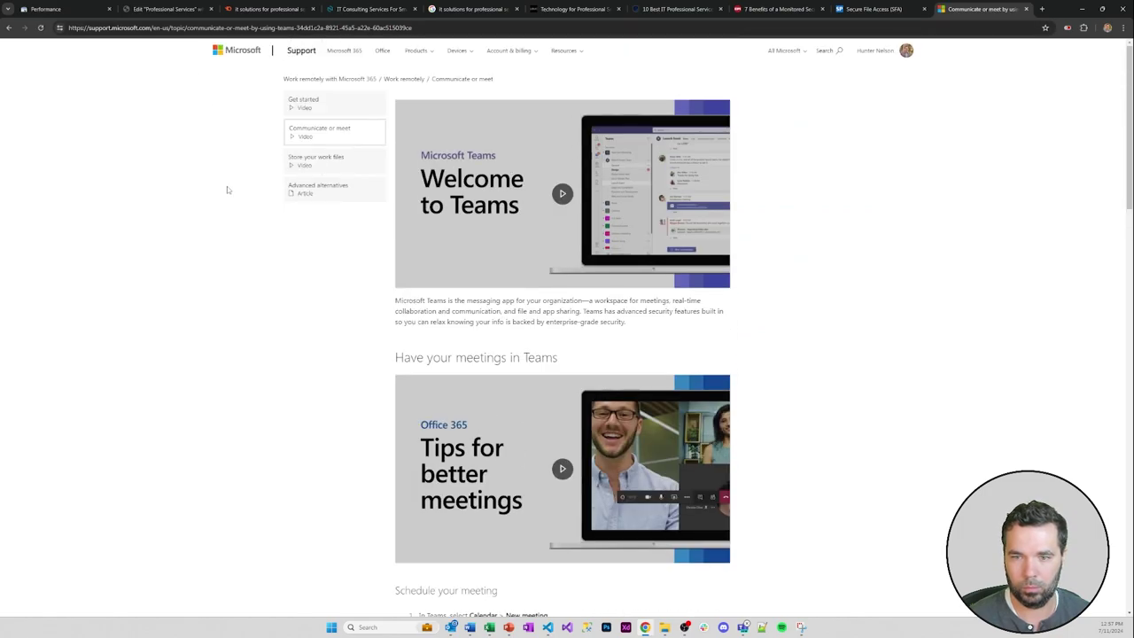
scroll(227, 186, down, 2)
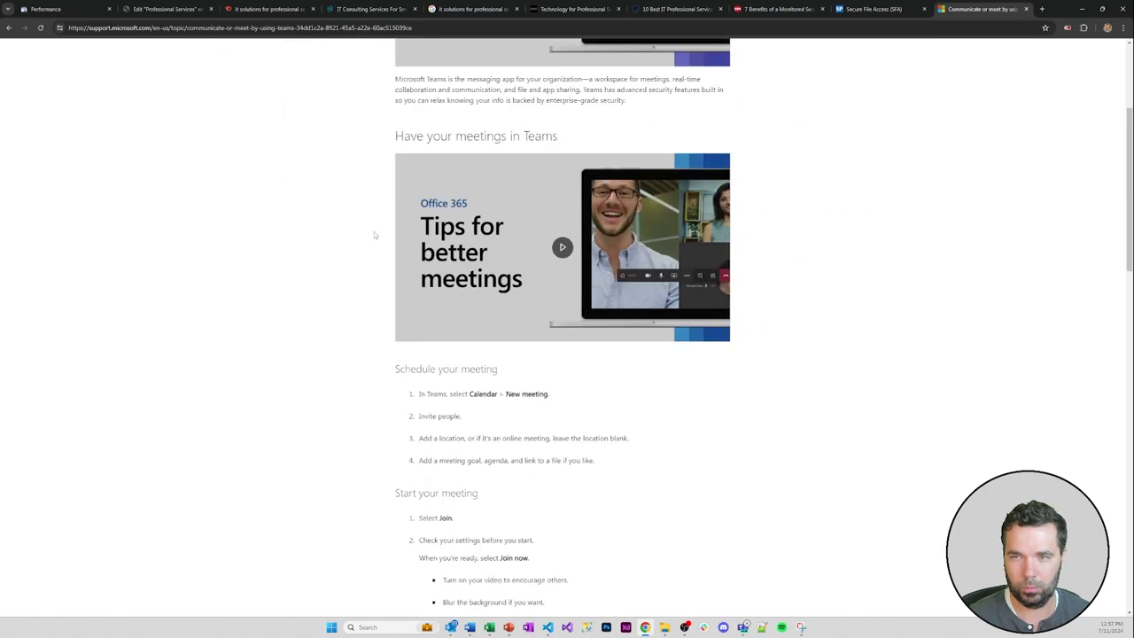
click(561, 246)
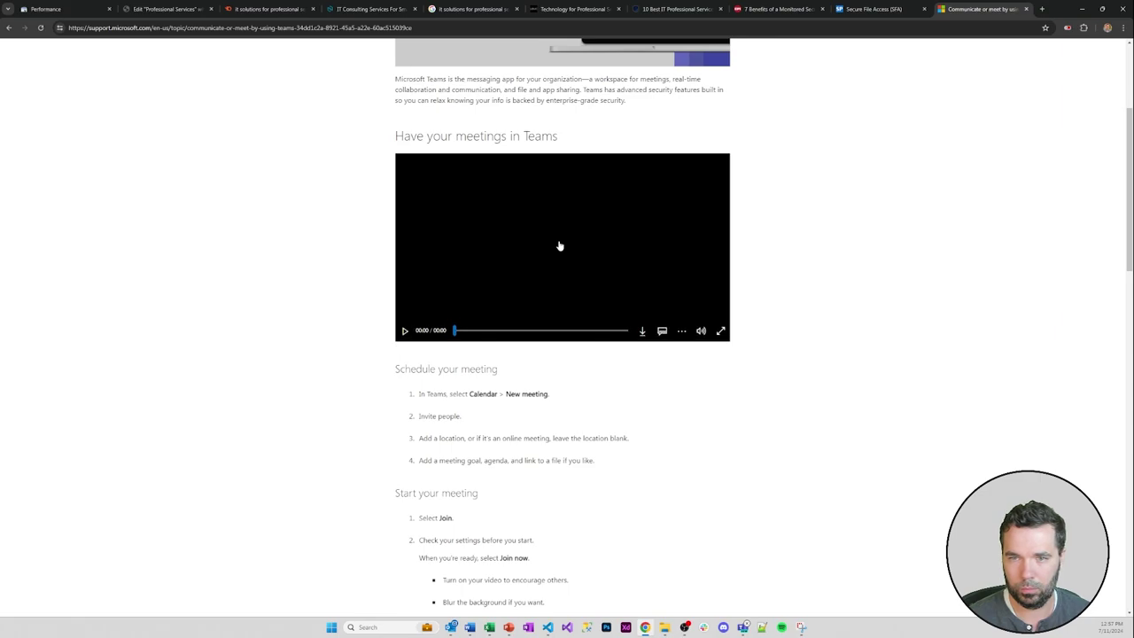
scroll(563, 191, down, 3)
scroll(564, 190, up, 2)
scroll(285, 206, down, 7)
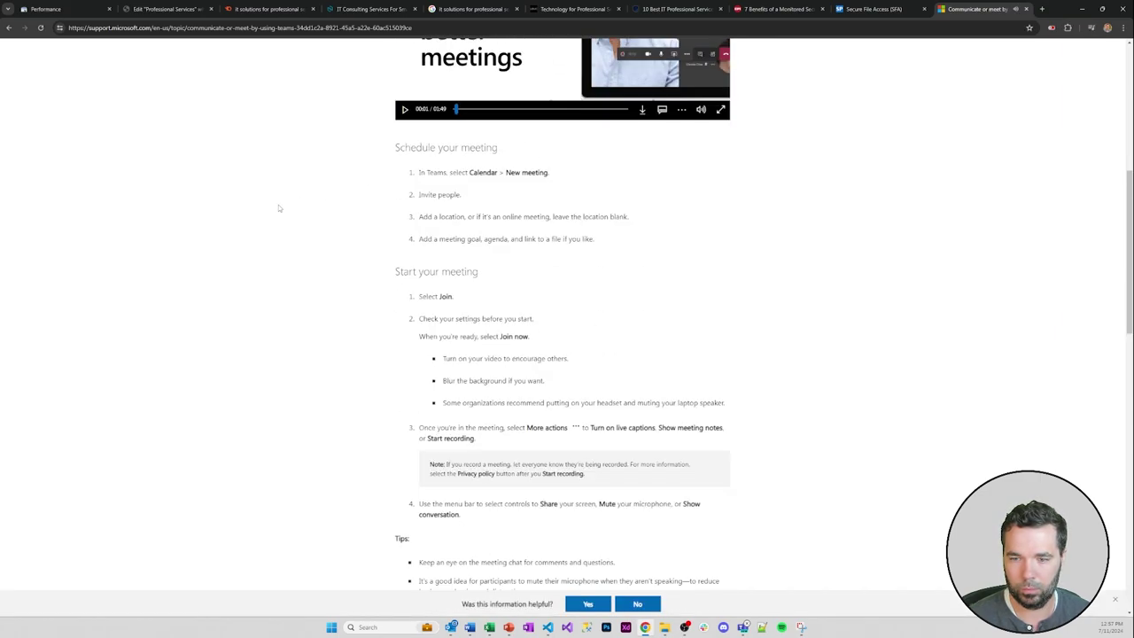
scroll(302, 206, up, 3)
scroll(314, 205, up, 2)
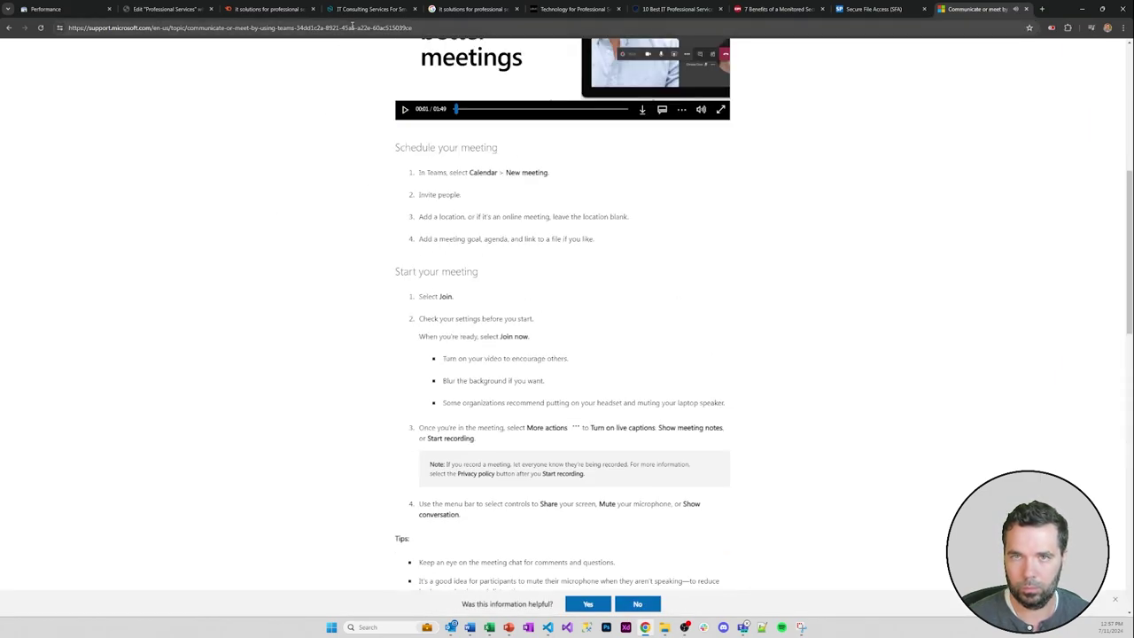
scroll(331, 160, up, 5)
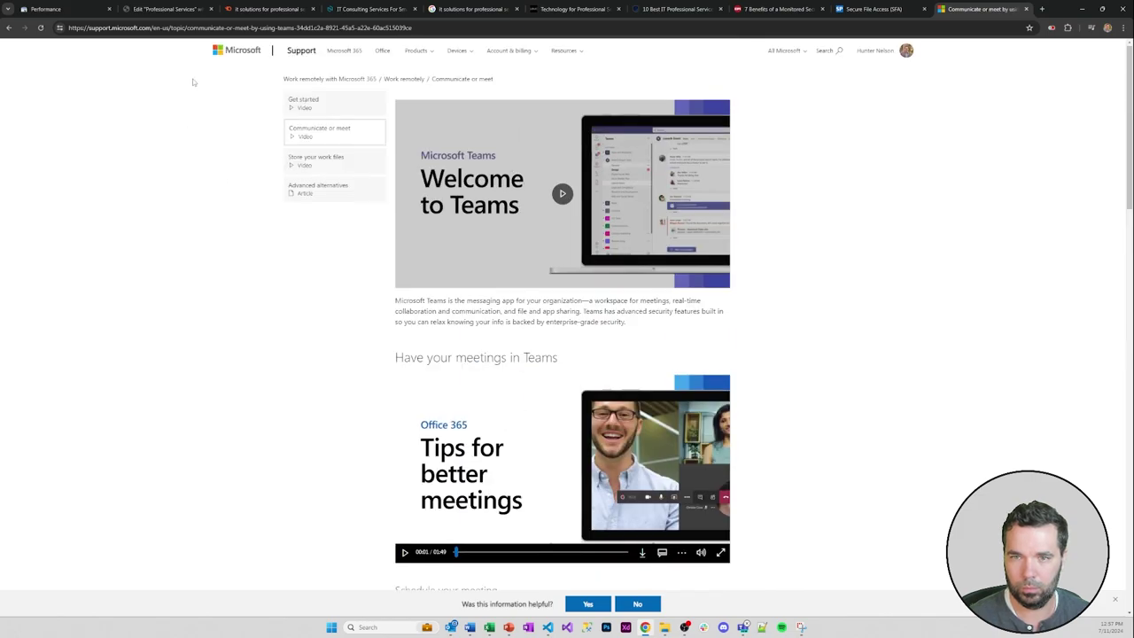
click(241, 29)
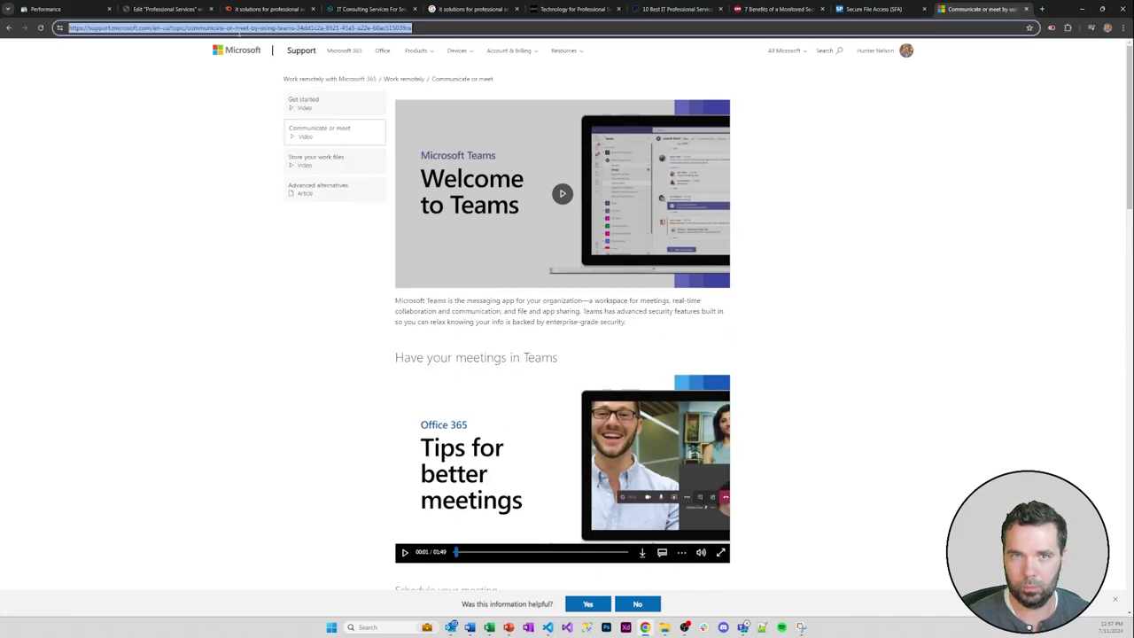
- Link "enhanced team communication" in the "Need an IT provider?" paragraph to the copied Microsoft Support address, set to open in a new tab
click(196, 8)
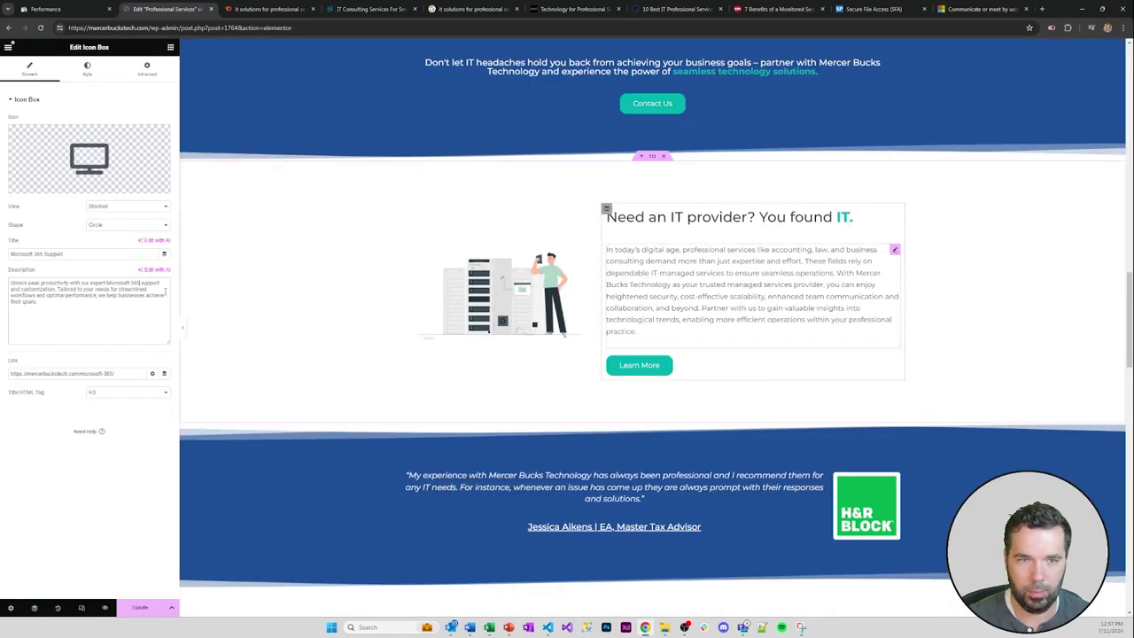
click(765, 302)
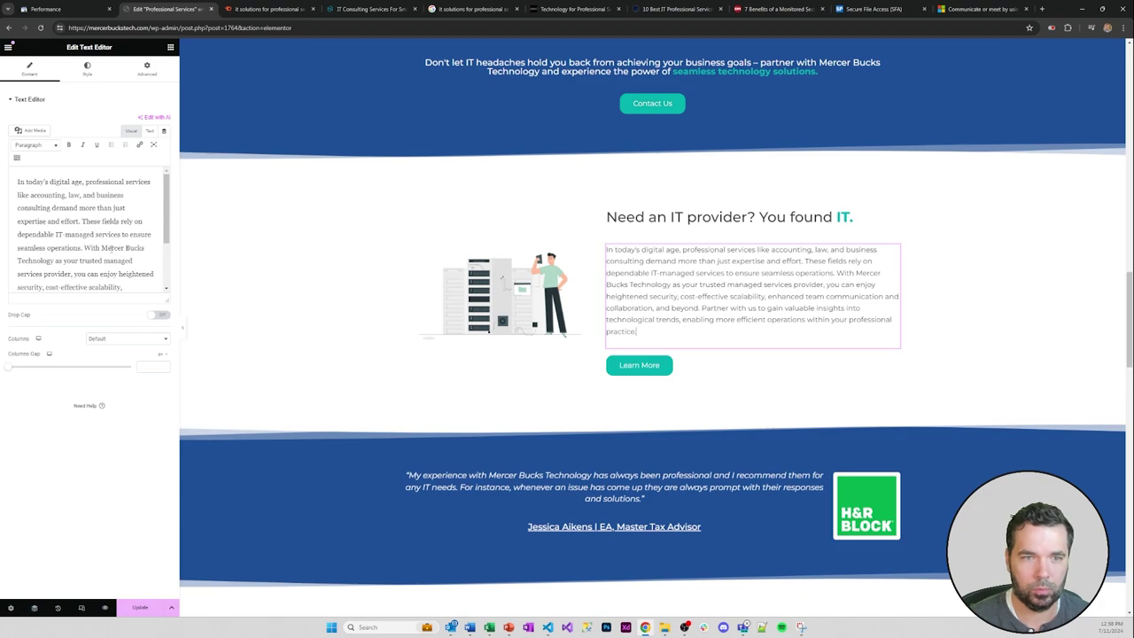
scroll(87, 238, down, 3)
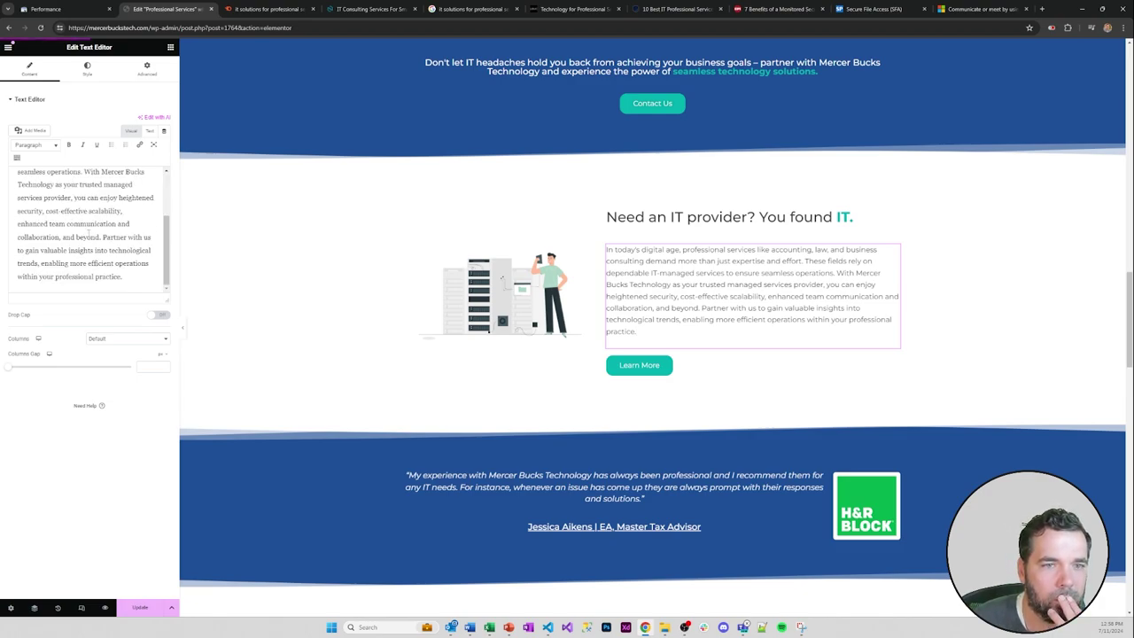
click(18, 225)
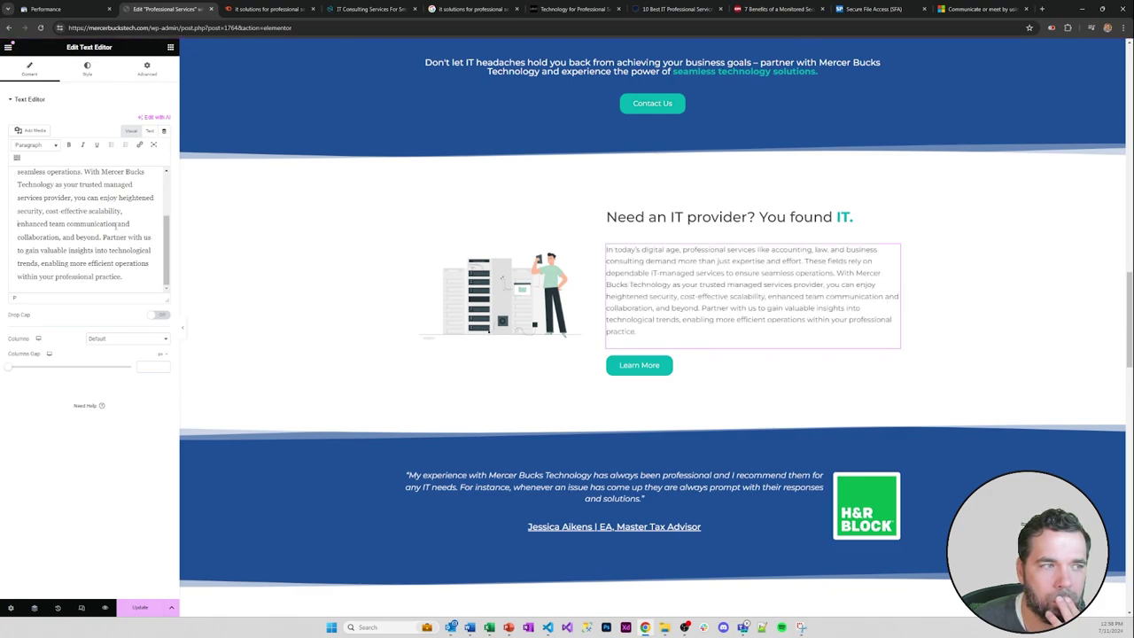
shift+click(116, 225)
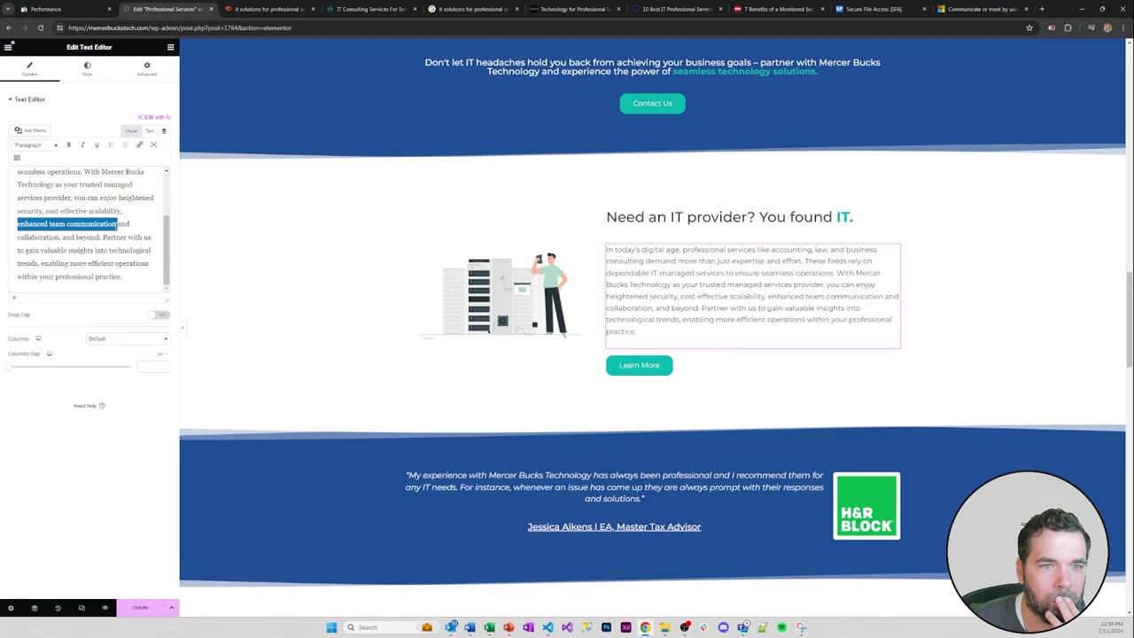
click(139, 145)
key(ctrl+v)
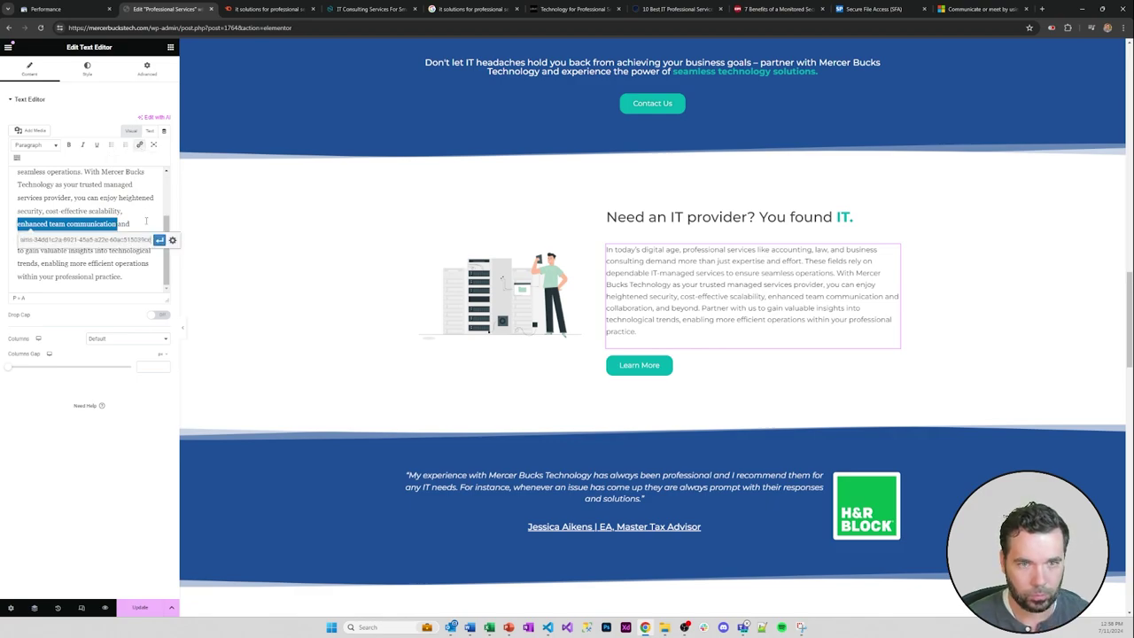
click(172, 240)
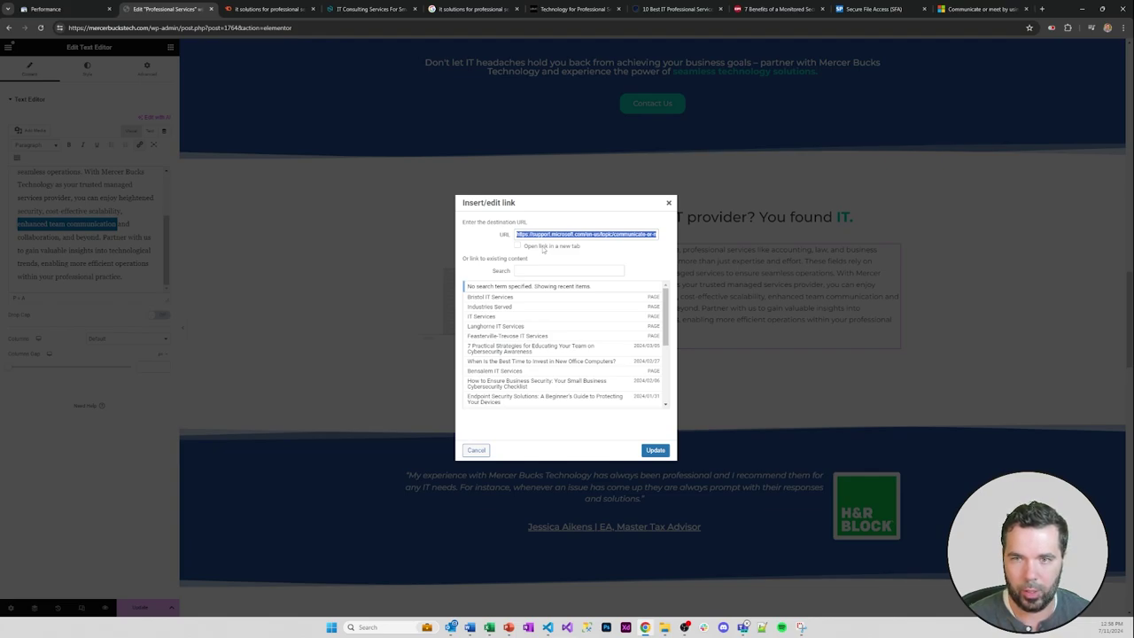
click(530, 247)
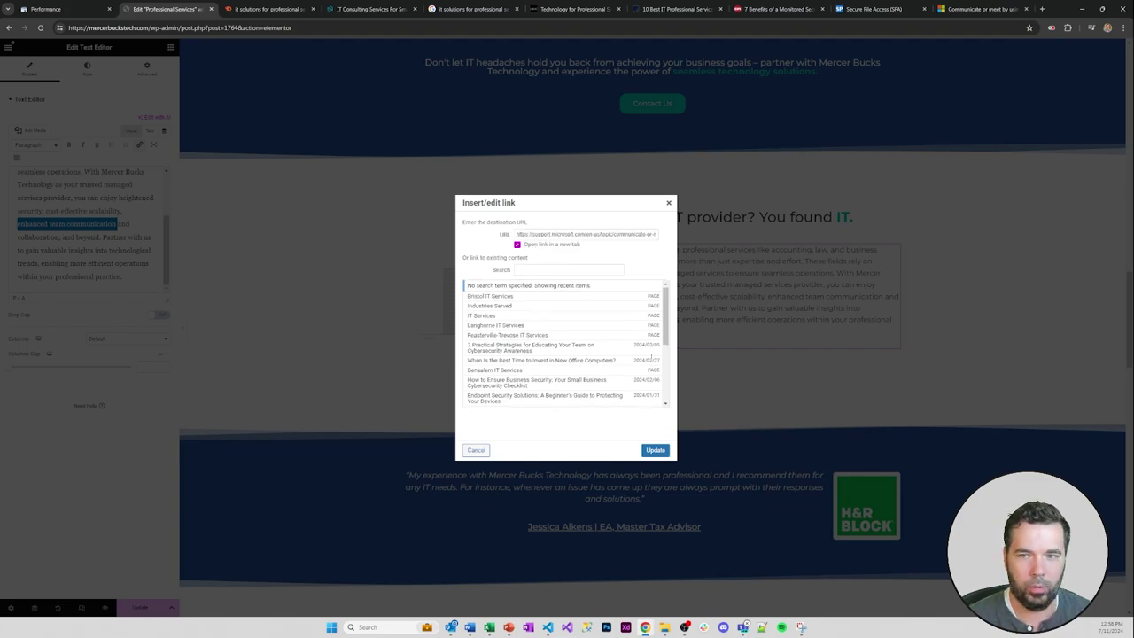
click(655, 452)
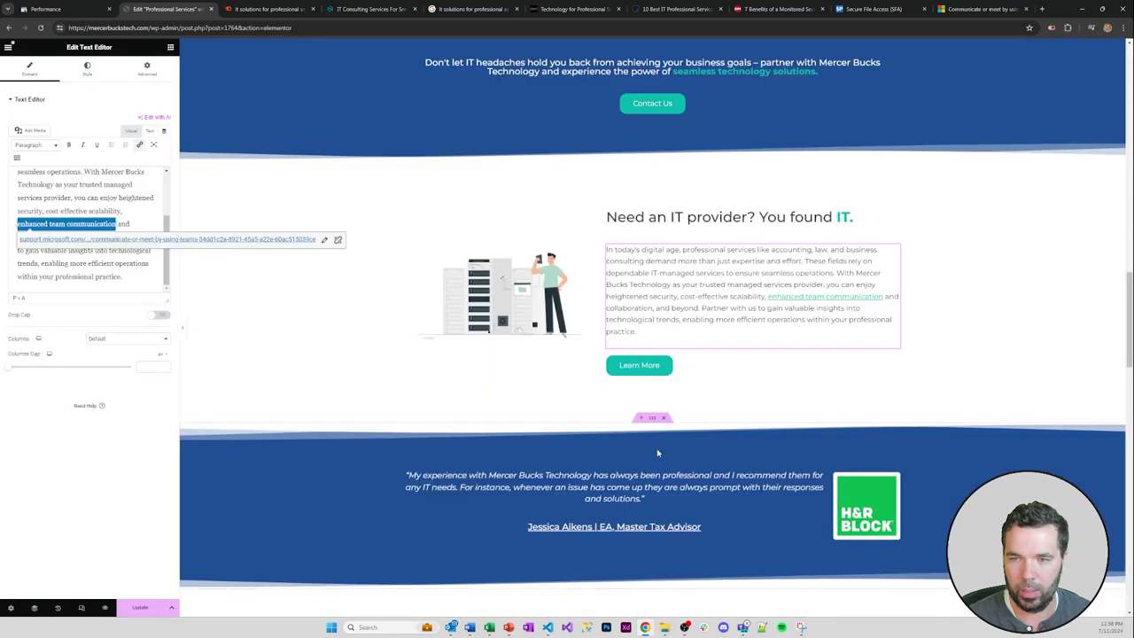
- Review the "Why let us handle IT." section for linkable text and inspect the "For Respect and Integrity" heading's style settings
scroll(672, 256, down, 3)
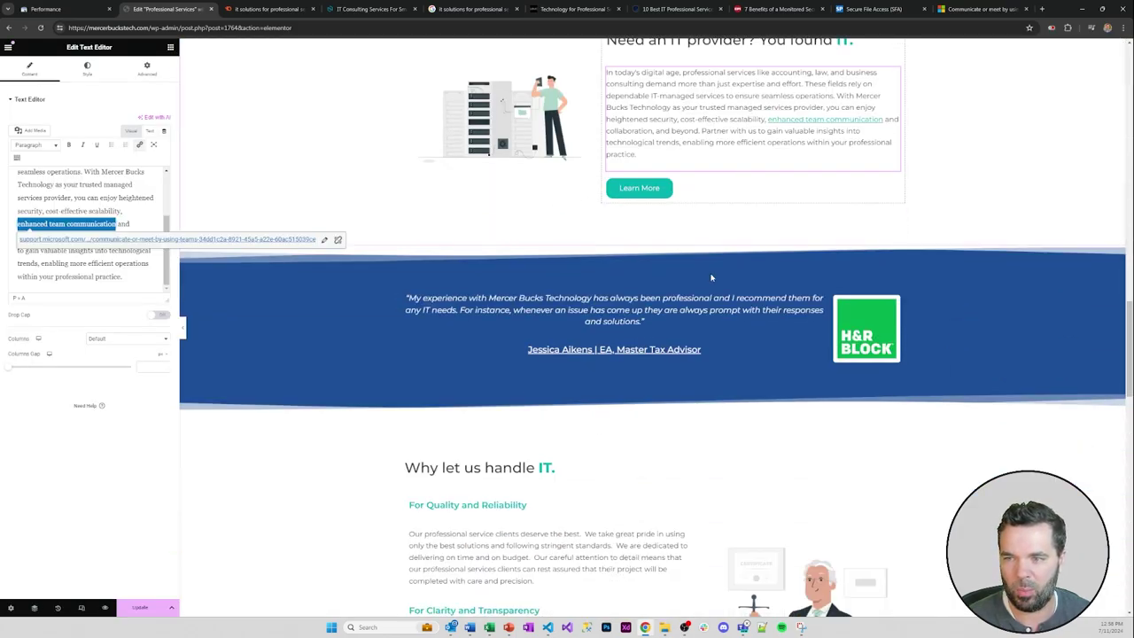
scroll(606, 263, down, 3)
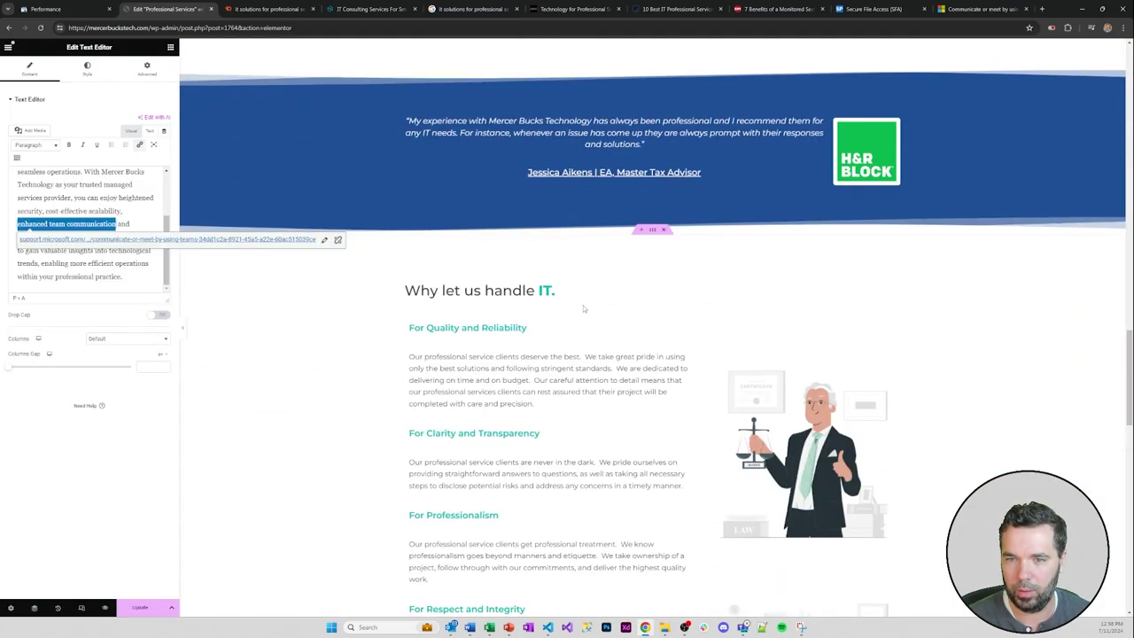
scroll(584, 305, up, 1)
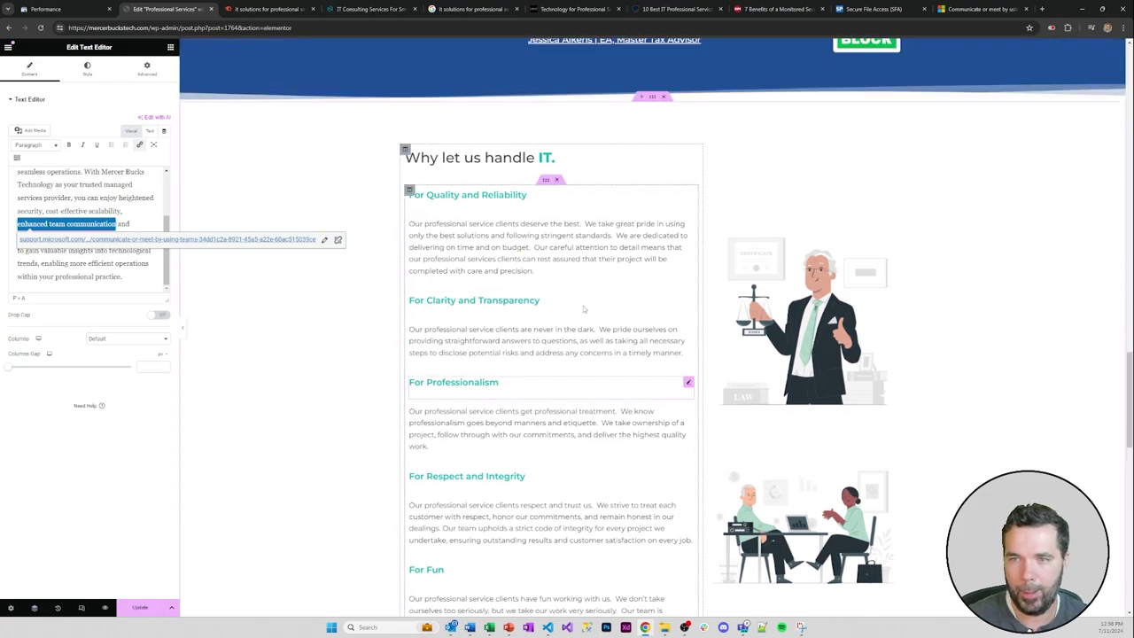
scroll(576, 296, down, 1)
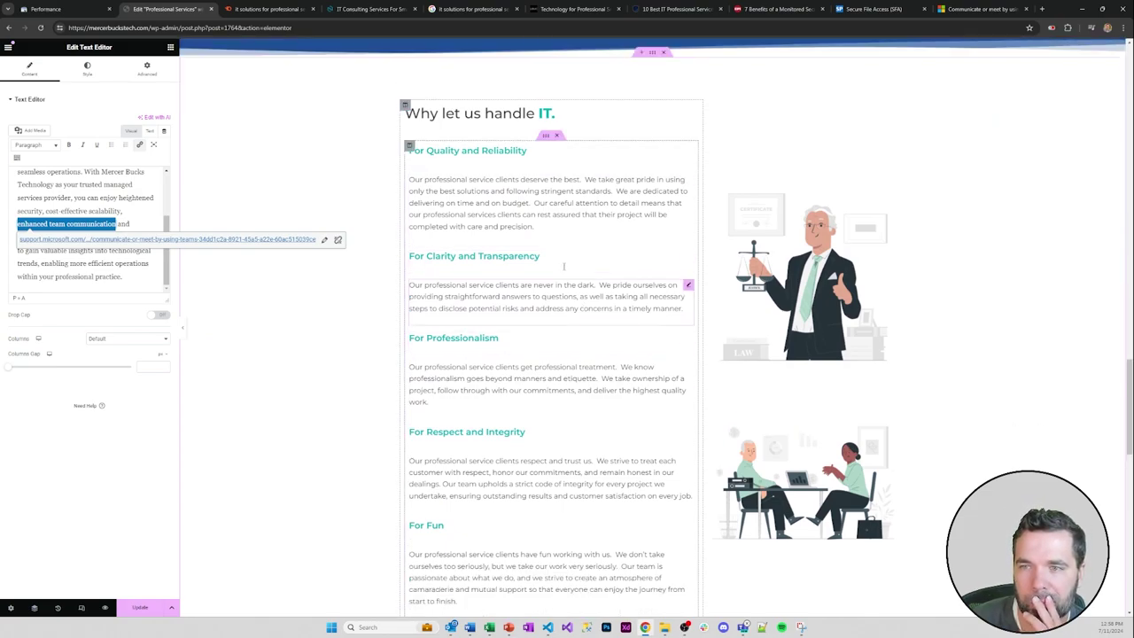
scroll(571, 266, down, 2)
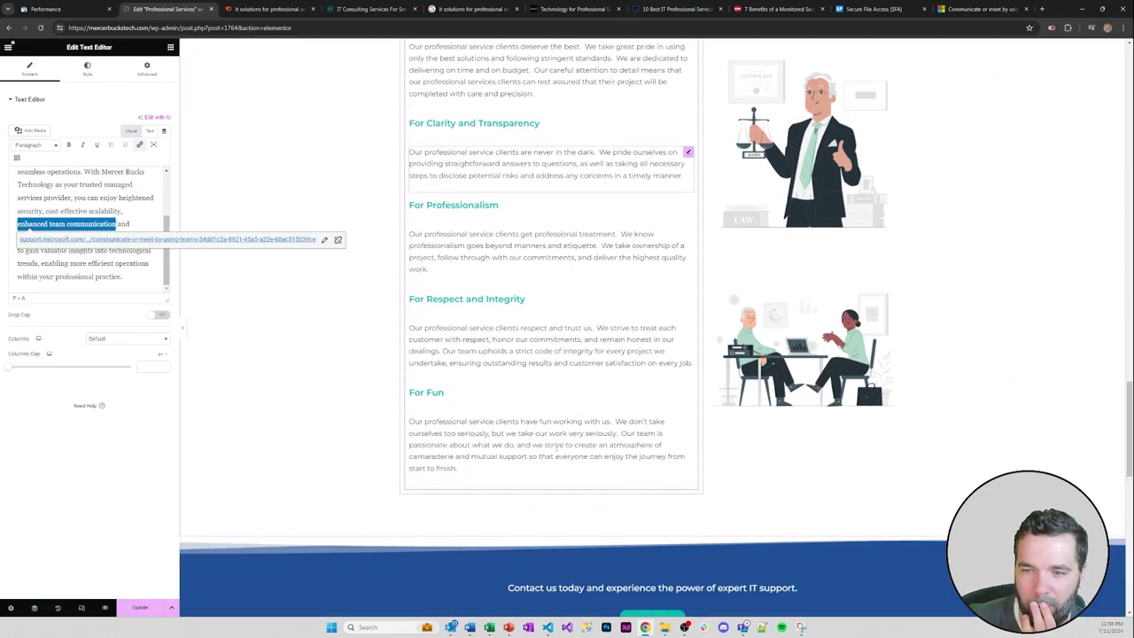
key(ctrl+z)
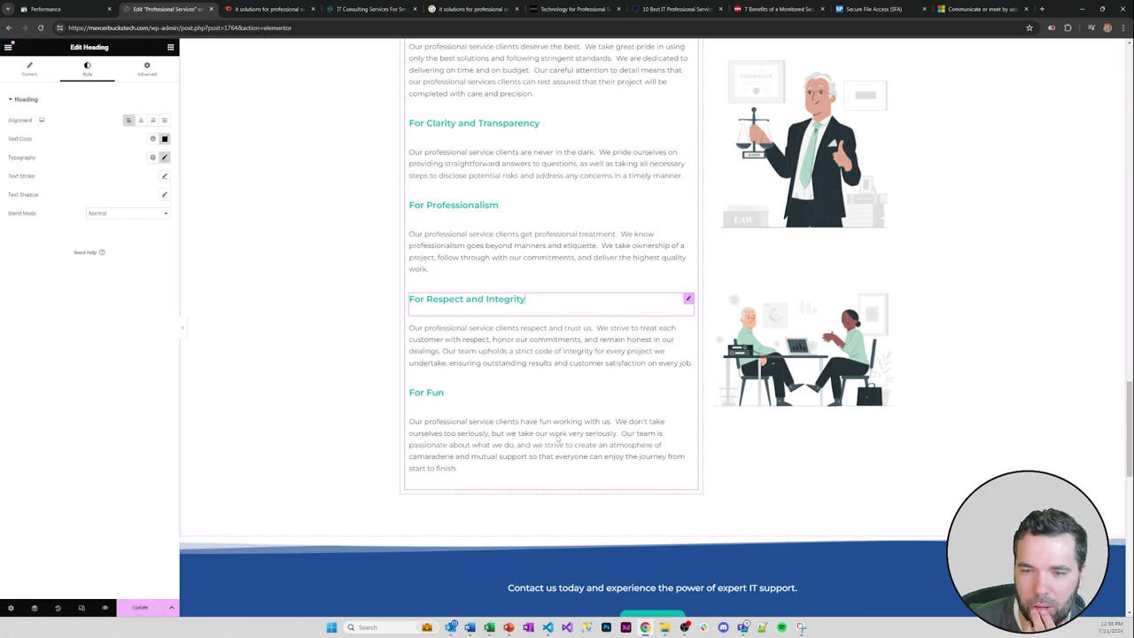
key(ctrl+z)
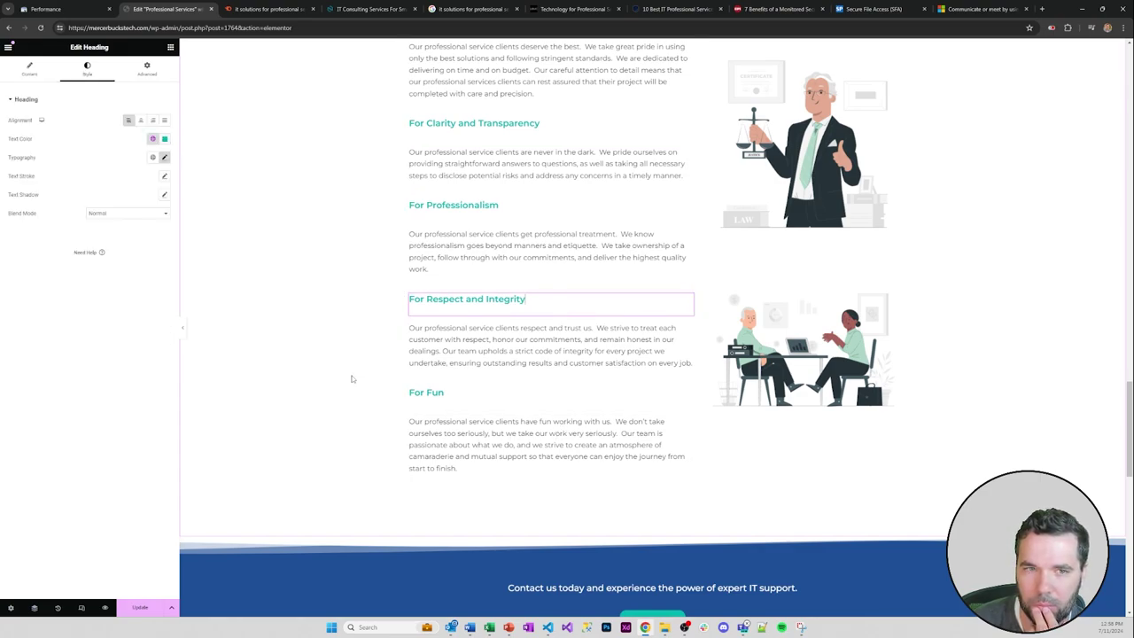
- Open the For Fun paragraph for editing, and copy the address of the Mercer Bucks Technology About page from the live site
click(485, 443)
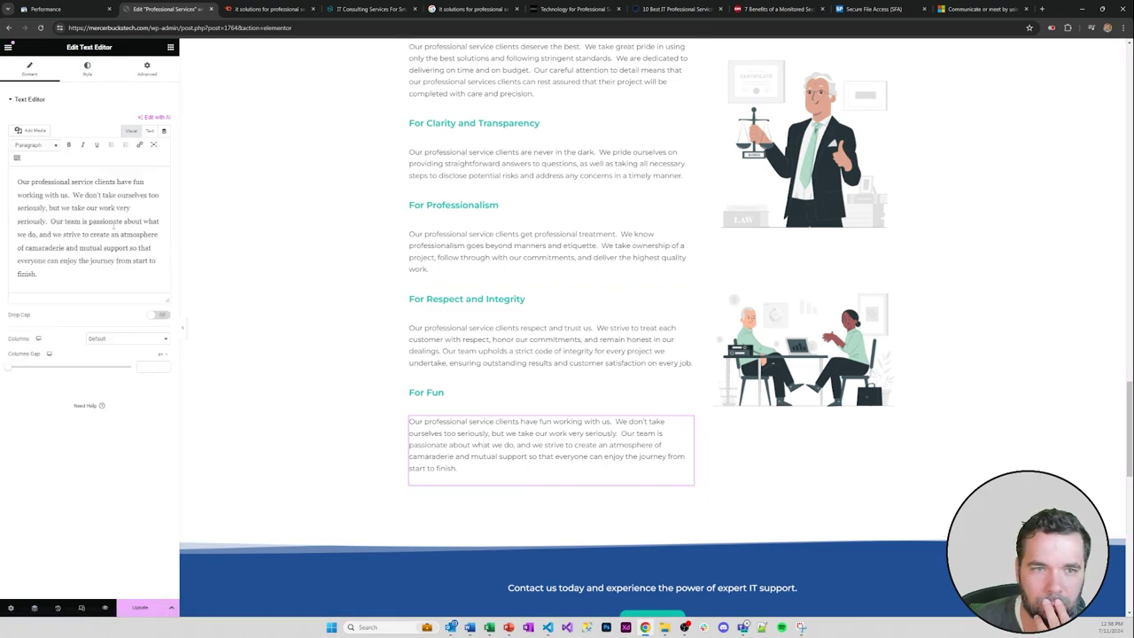
click(367, 10)
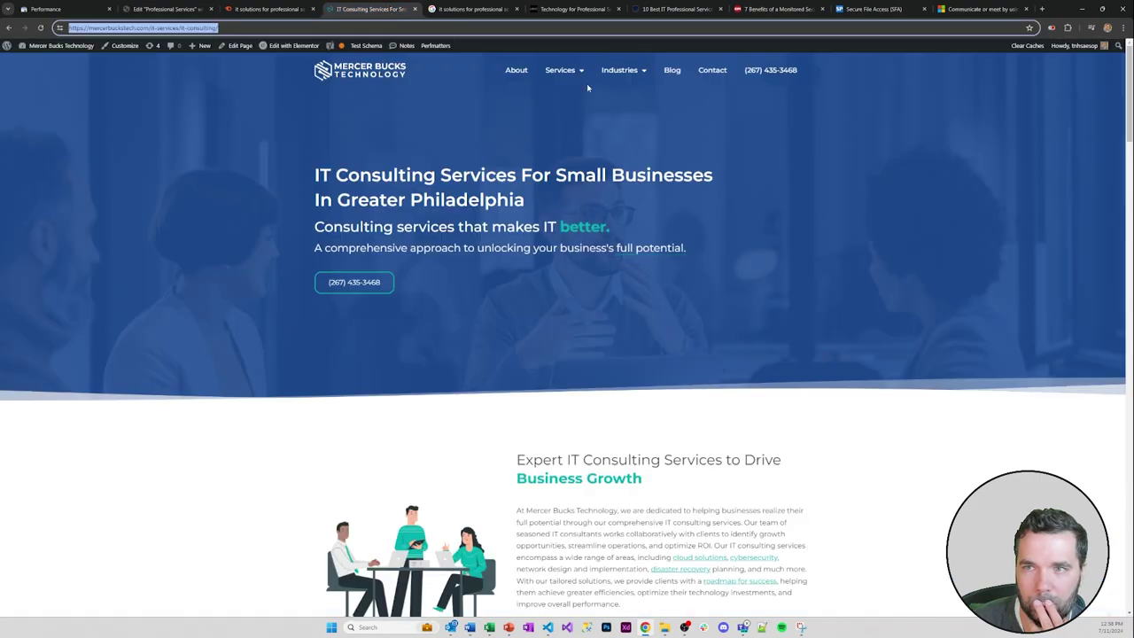
click(514, 71)
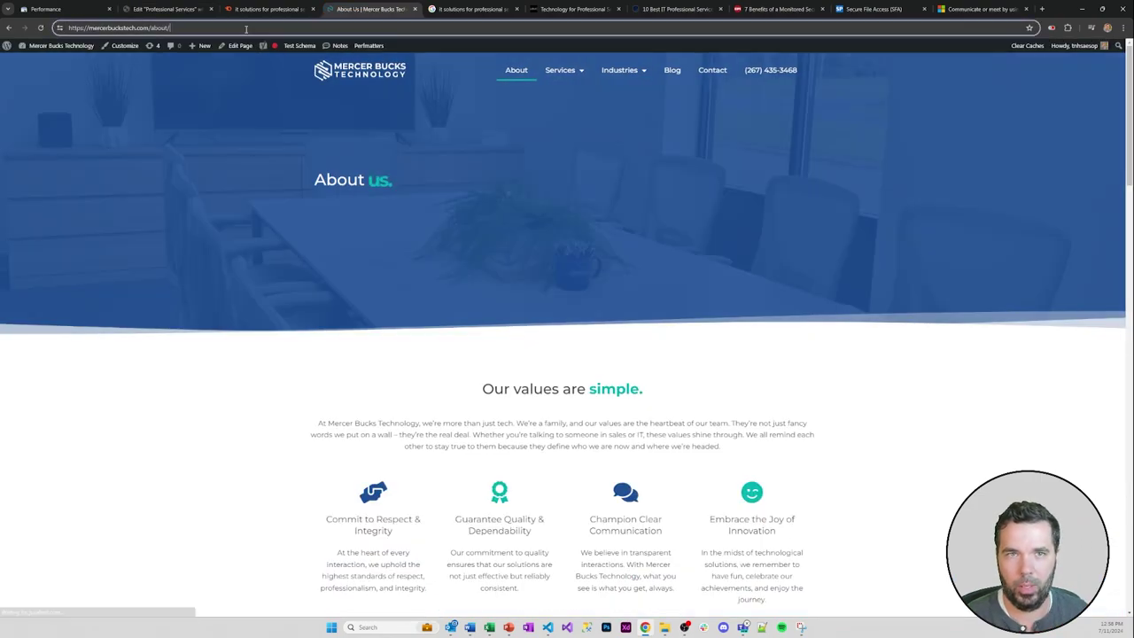
click(173, 8)
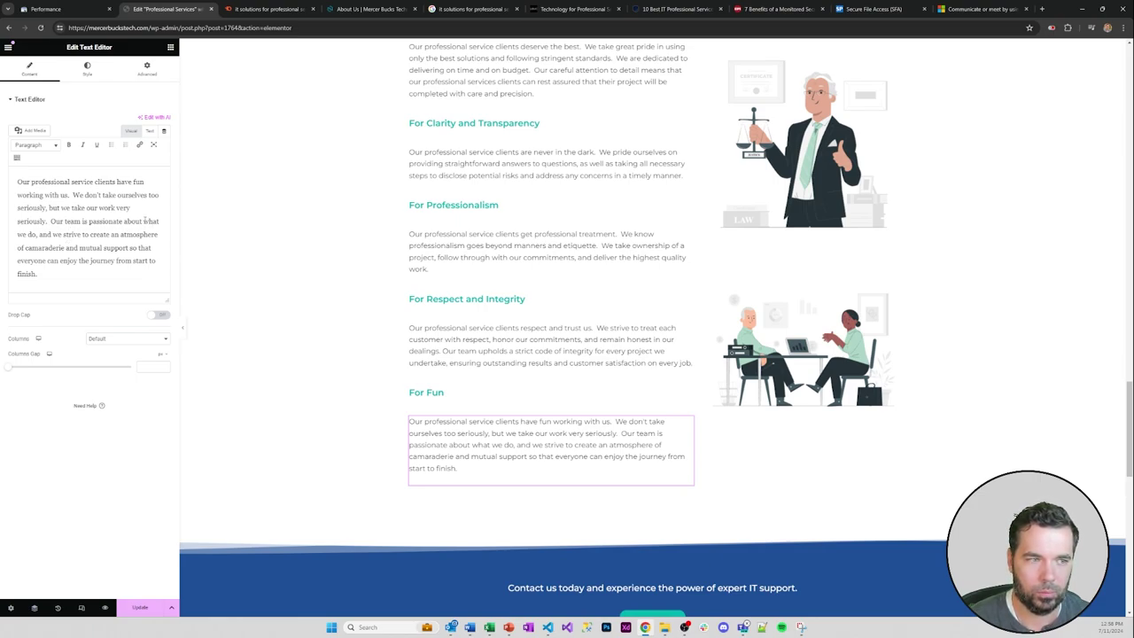
drag(142, 222, 36, 235)
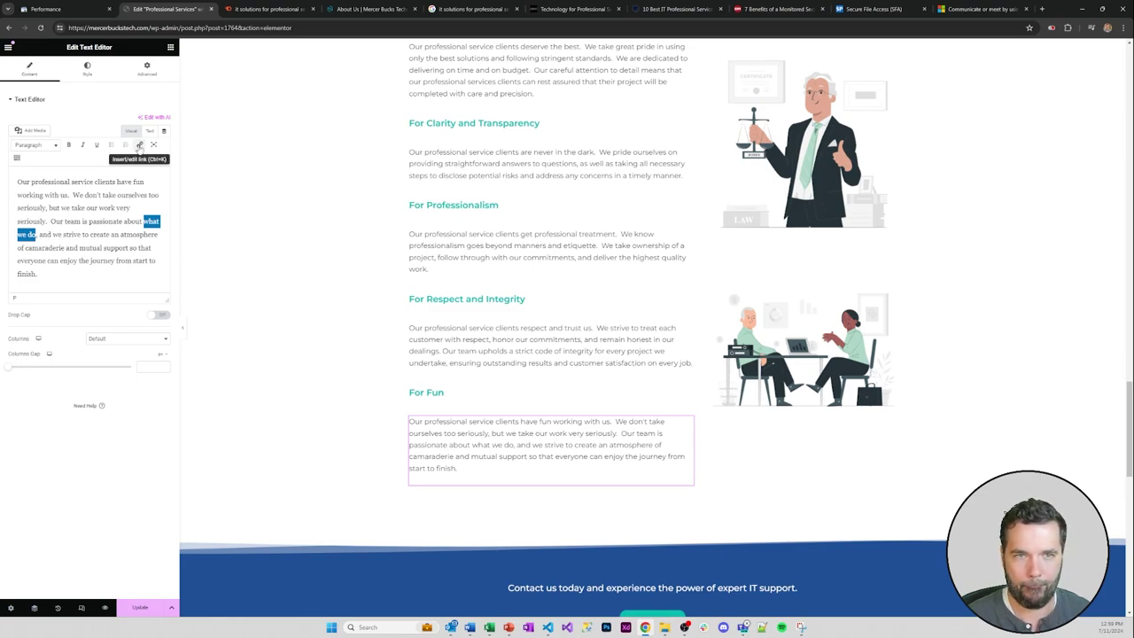
click(139, 147)
text(https://mercerbuckstech.com/about/)
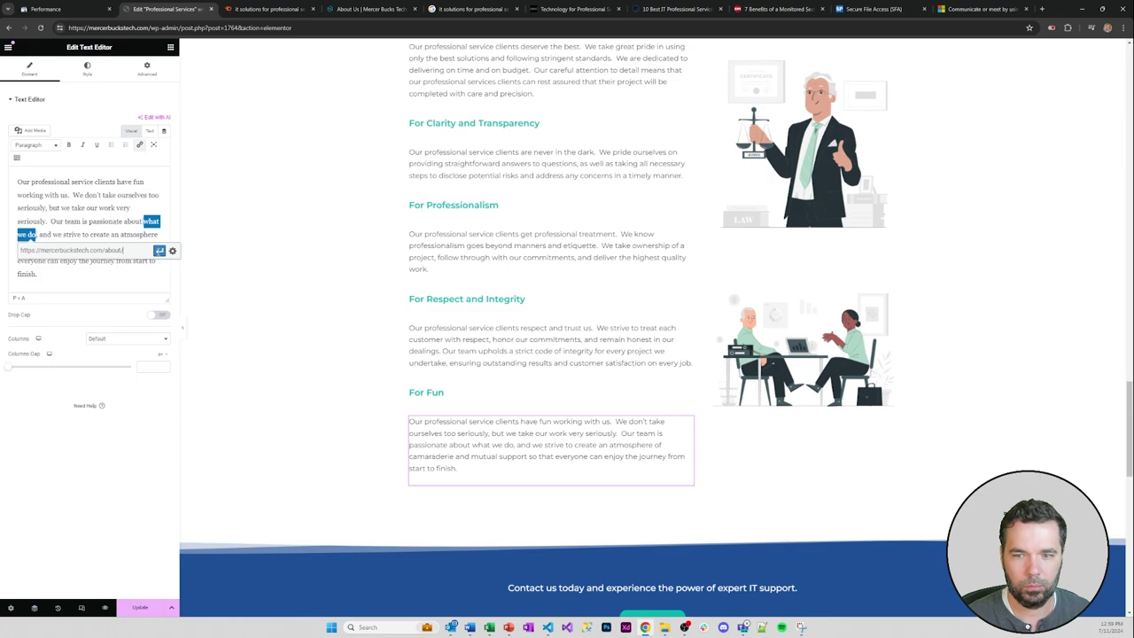
click(160, 251)
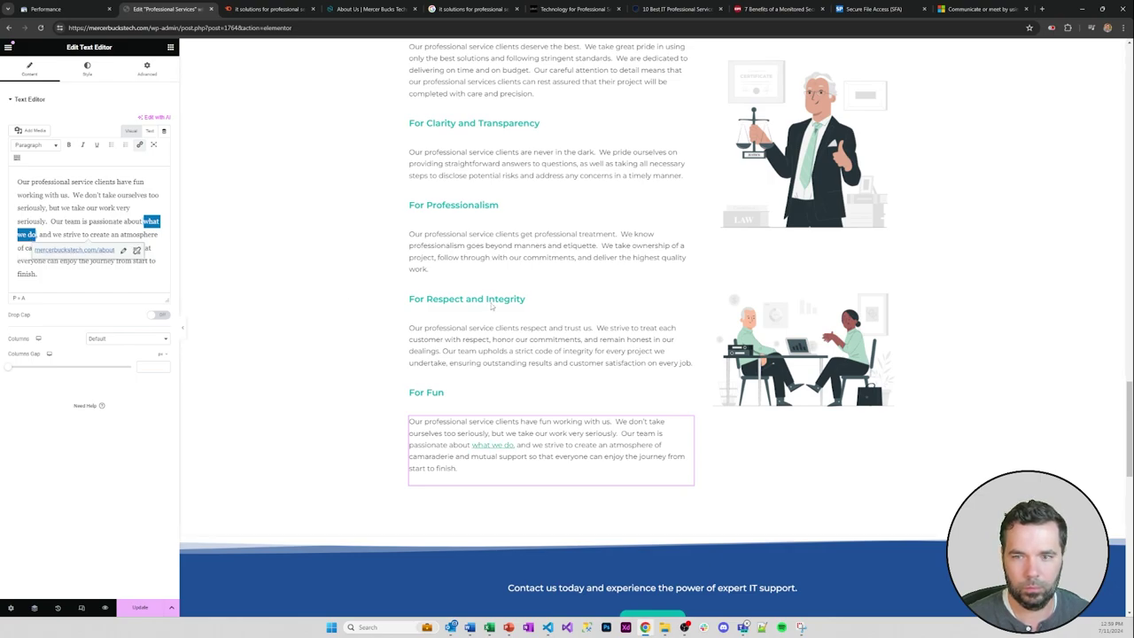
- Review the whole Professional Services page from the hero to the footer, checking the copy and placement of the added links
scroll(493, 302, down, 1)
scroll(494, 302, down, 2)
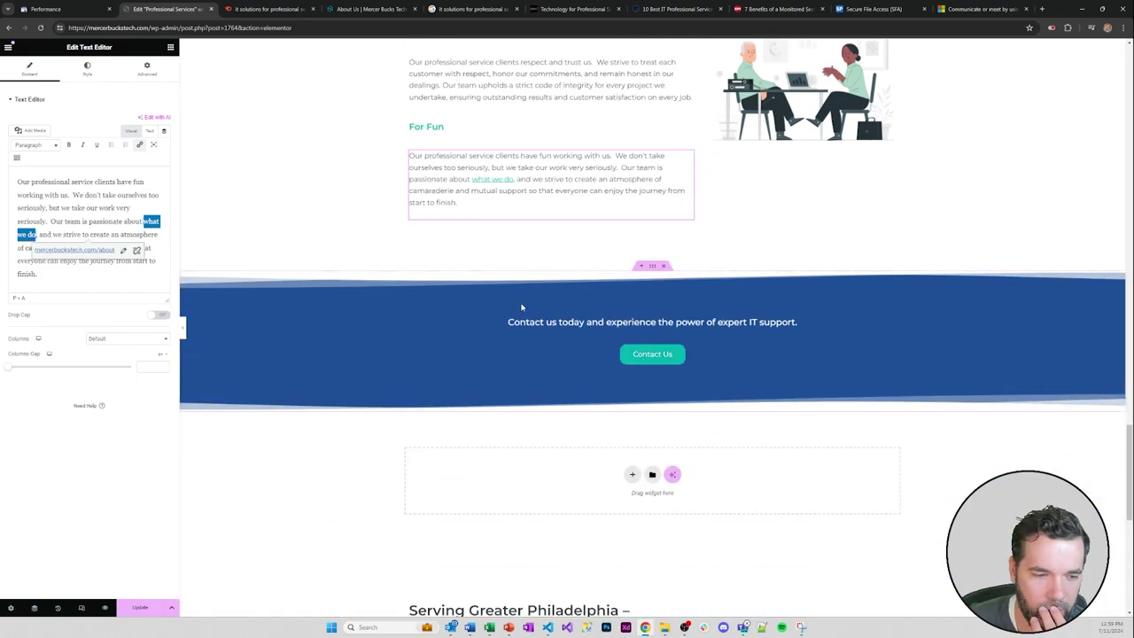
scroll(521, 307, down, 1)
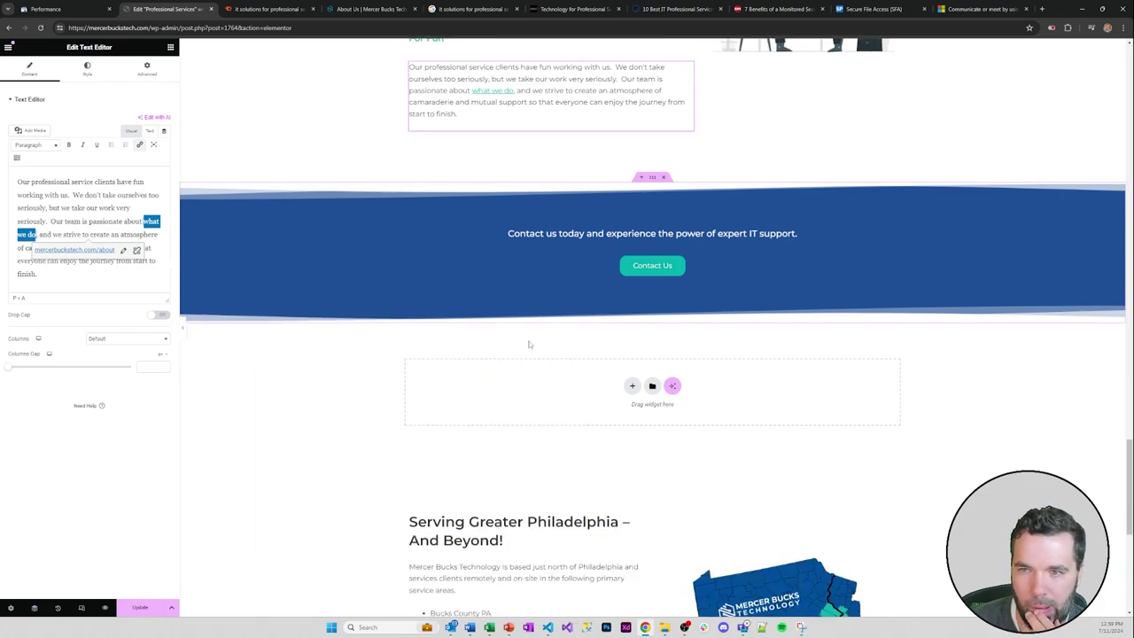
scroll(530, 345, up, 3)
scroll(530, 344, down, 2)
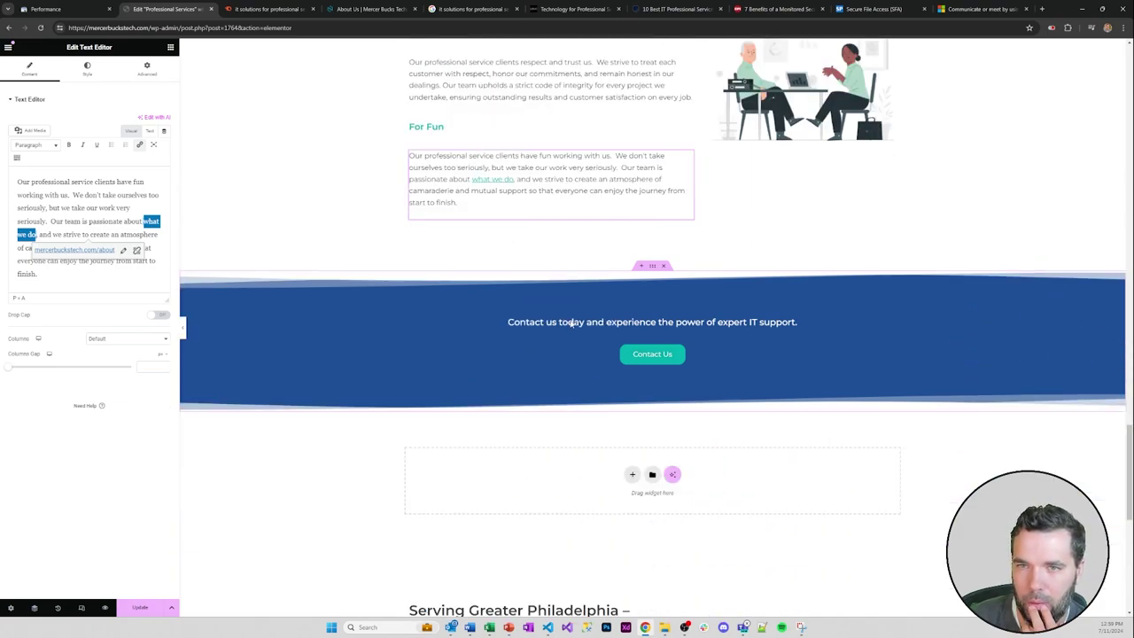
scroll(571, 323, up, 7)
scroll(573, 324, up, 10)
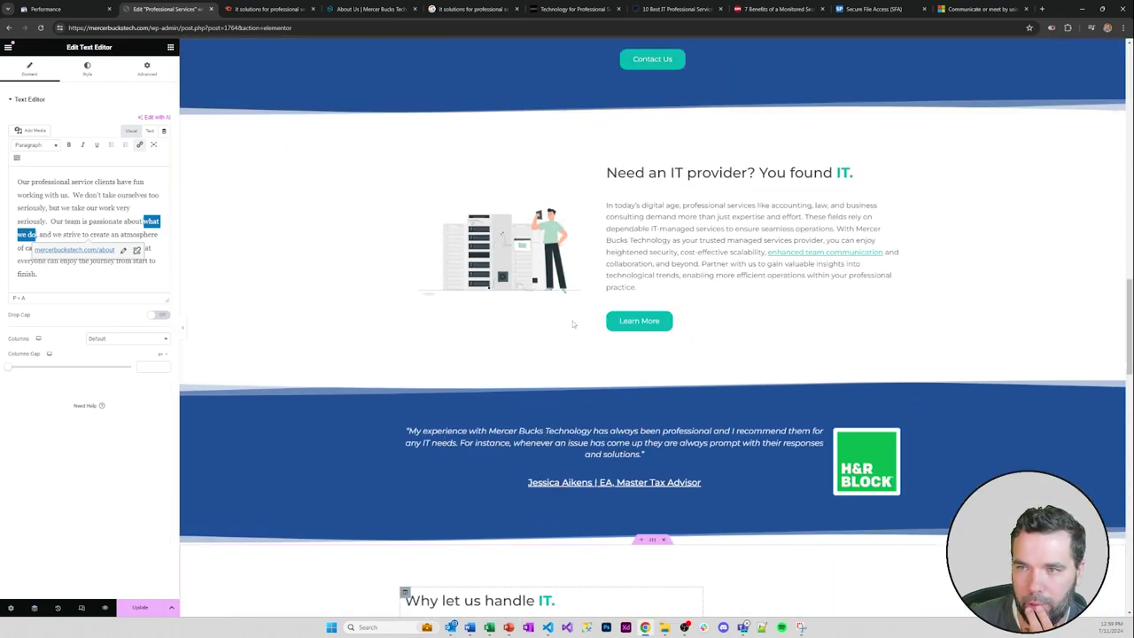
scroll(574, 324, up, 12)
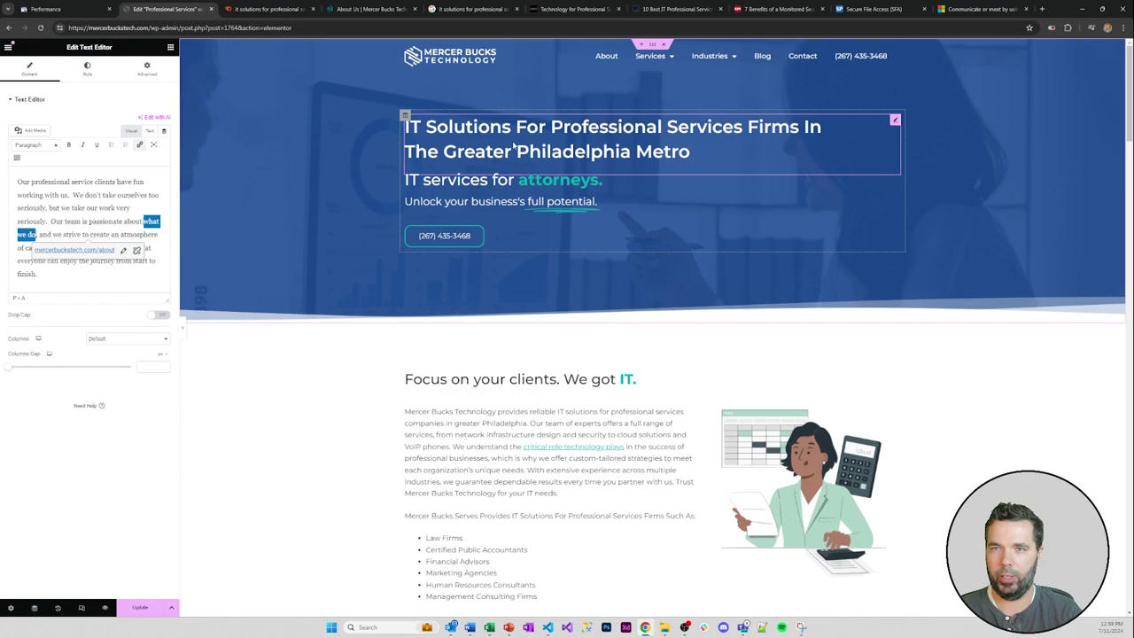
scroll(638, 217, down, 2)
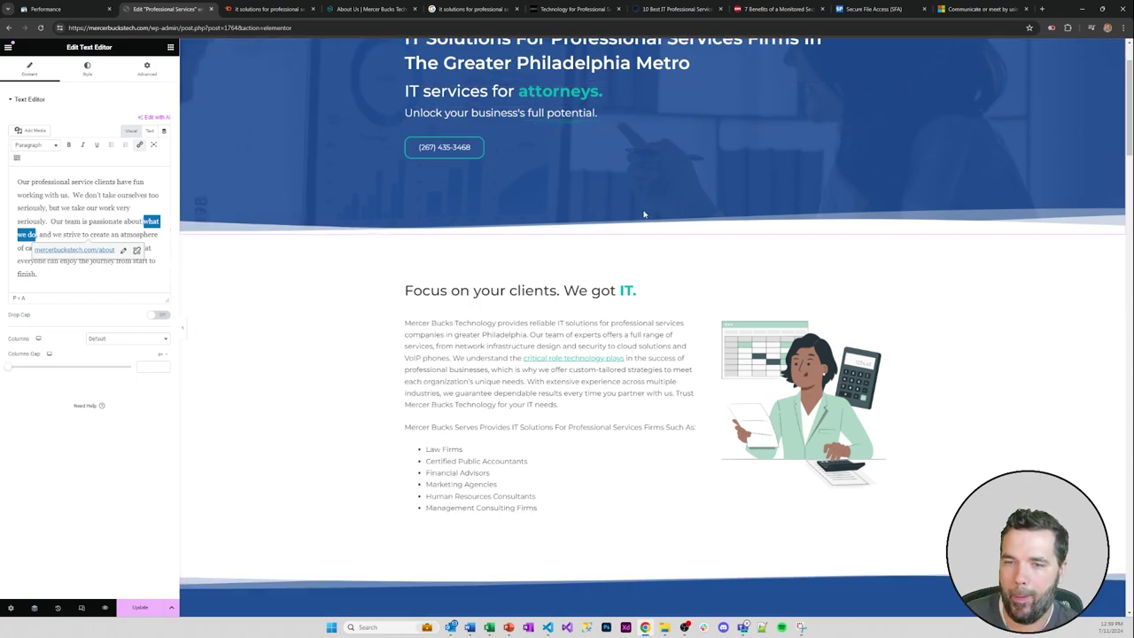
scroll(632, 230, down, 5)
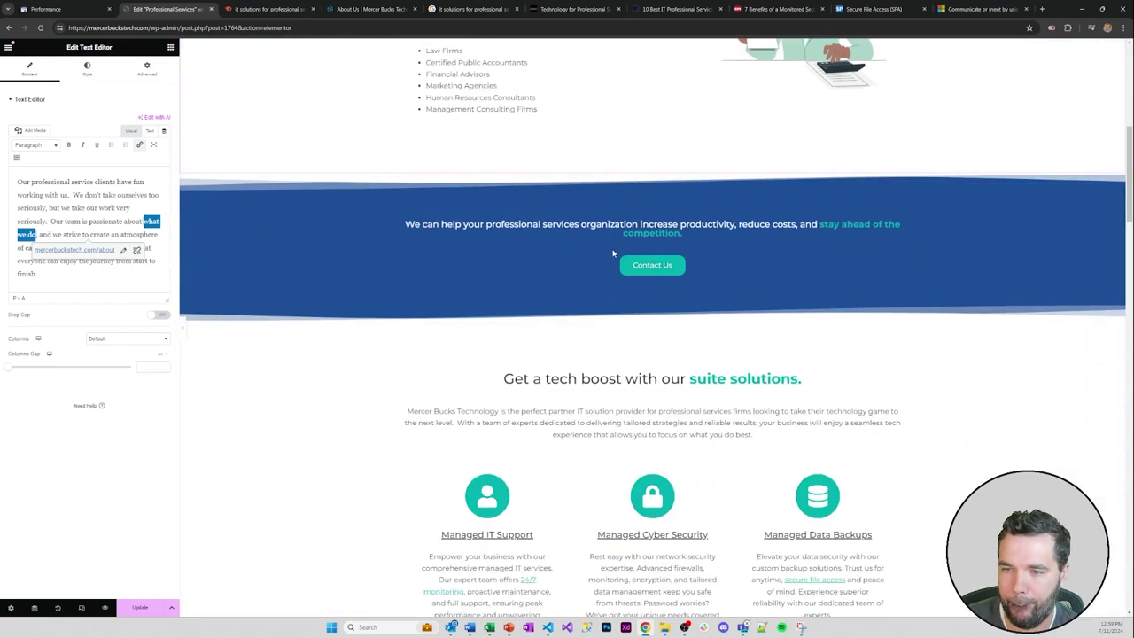
scroll(621, 292, down, 5)
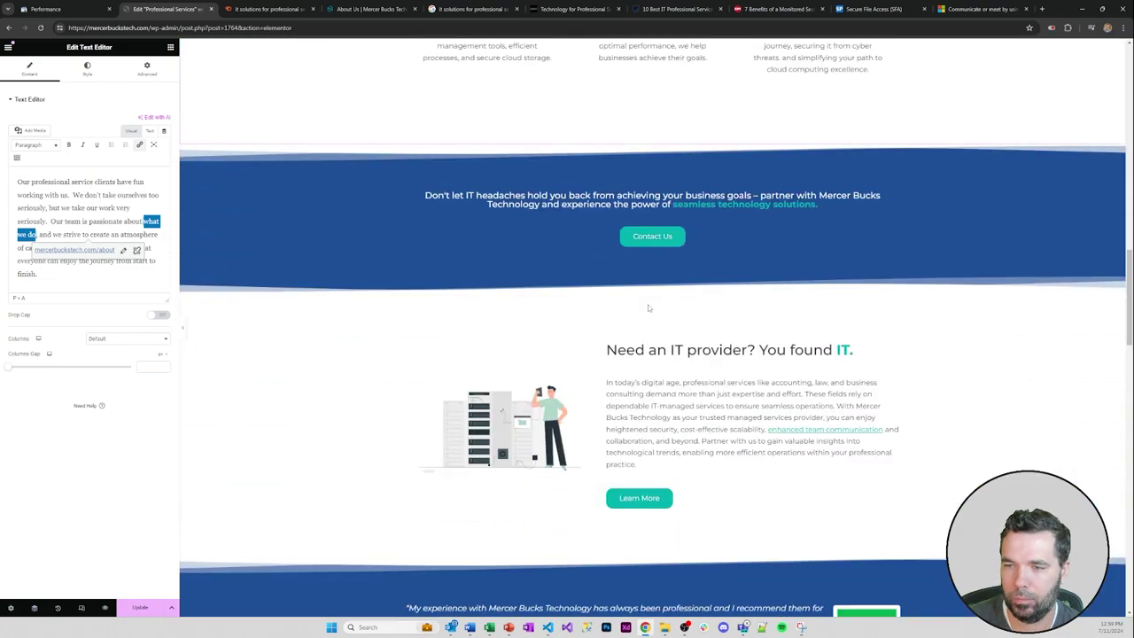
scroll(597, 302, down, 1)
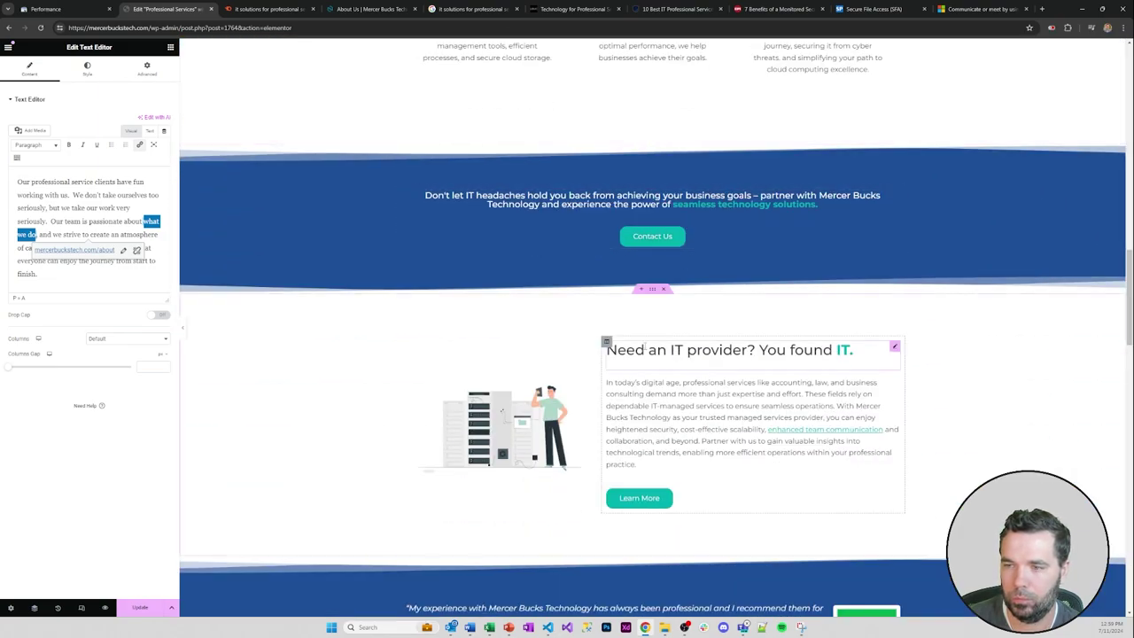
scroll(674, 342, down, 2)
scroll(674, 342, down, 2)
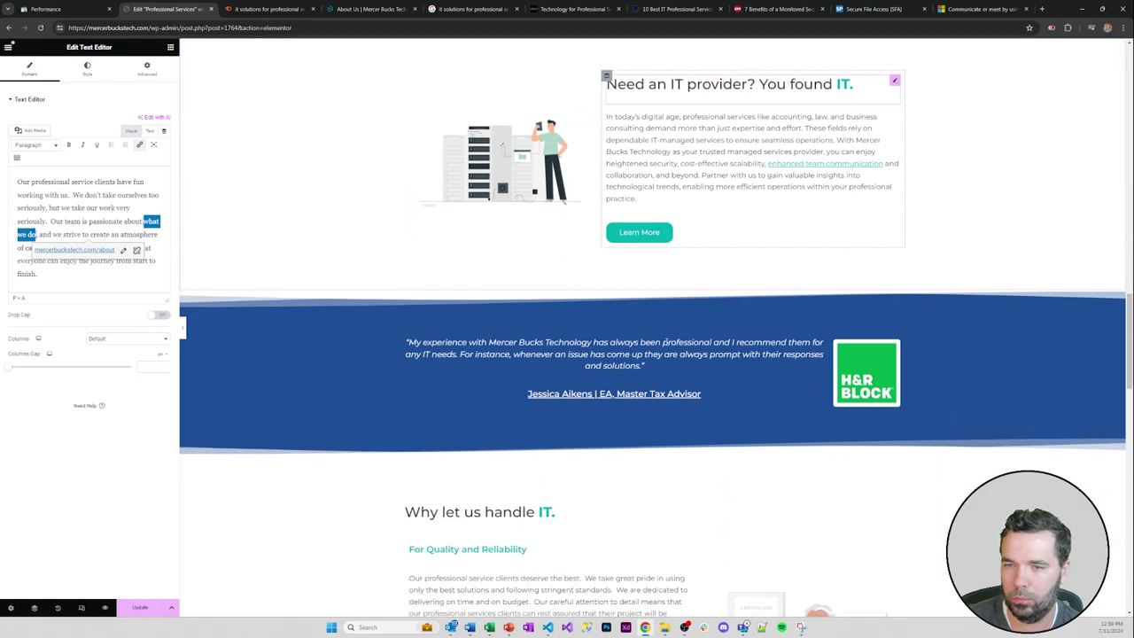
scroll(685, 356, down, 2)
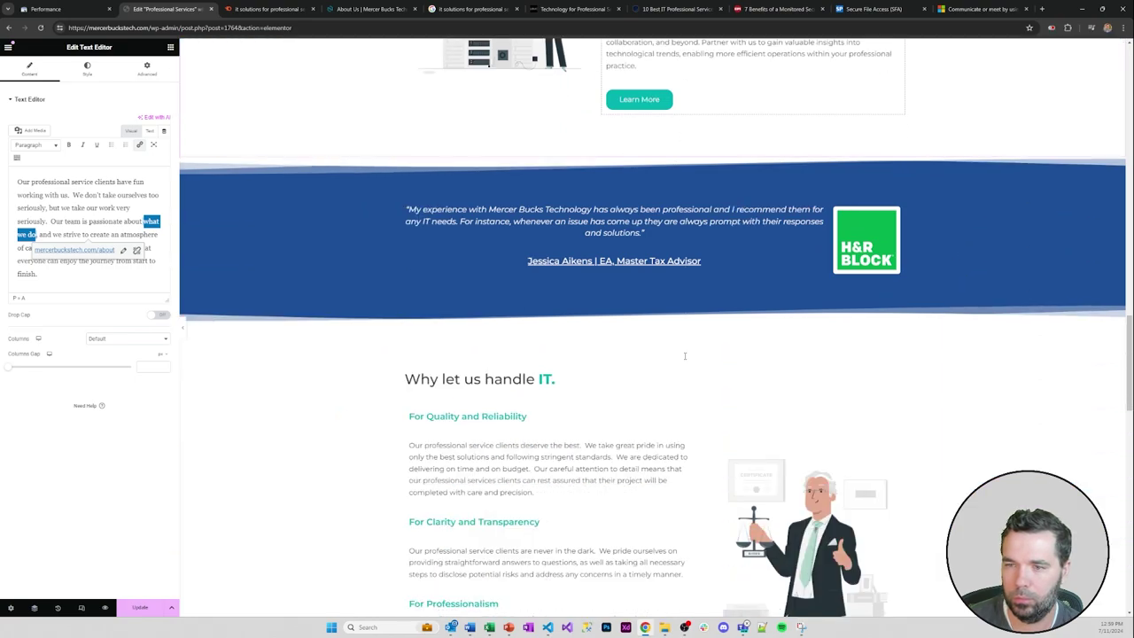
scroll(685, 356, down, 10)
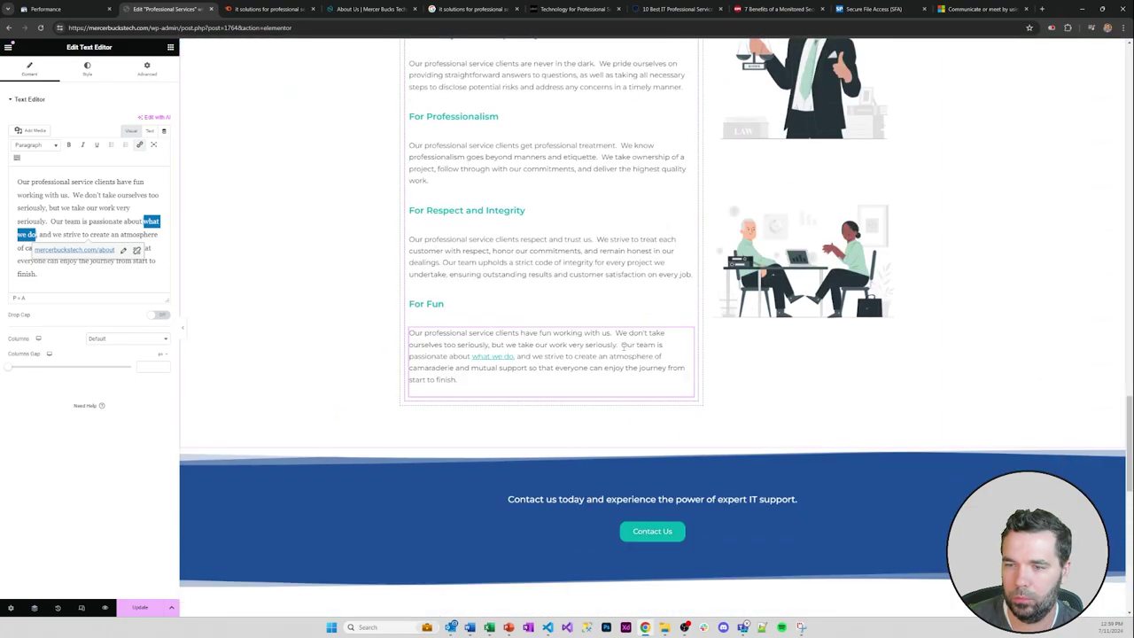
scroll(623, 351, down, 7)
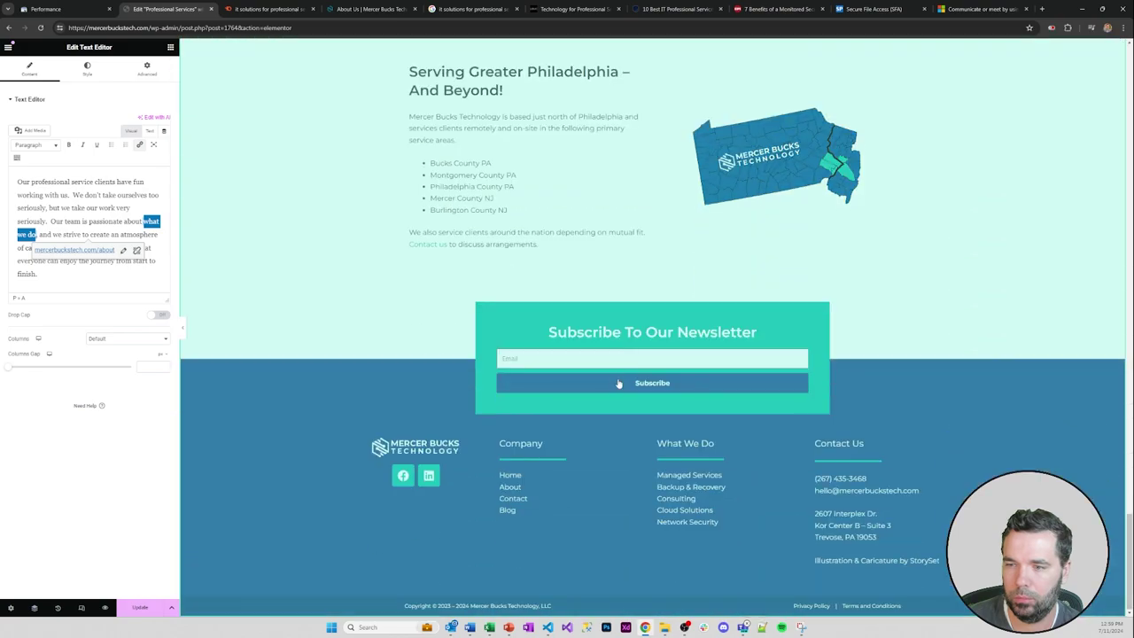
scroll(623, 403, up, 18)
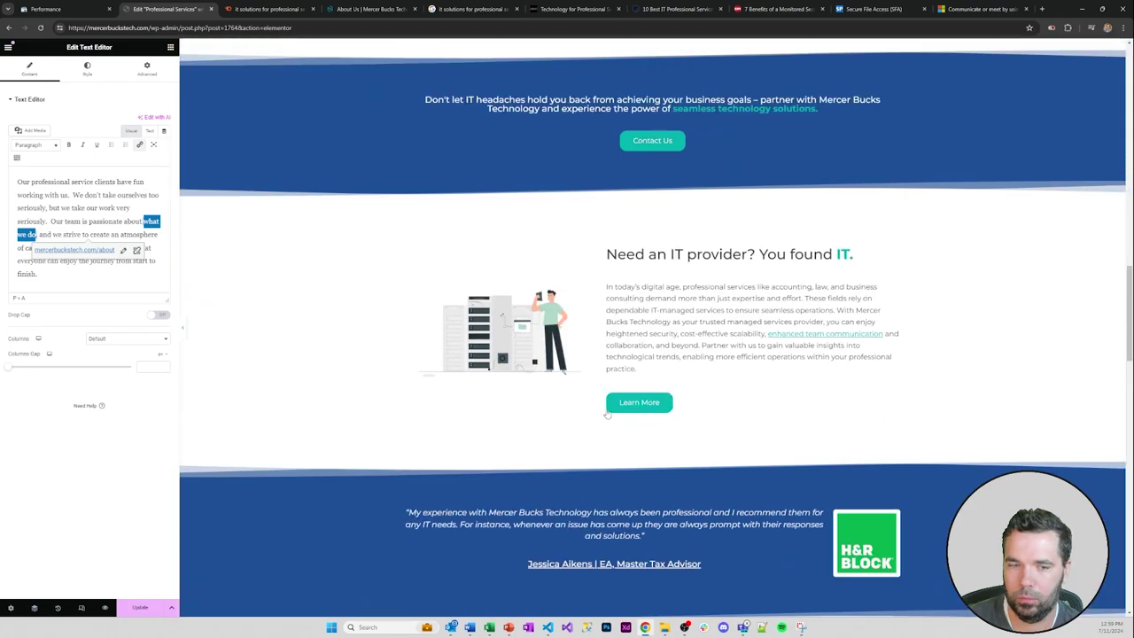
- Save the Professional Services page update and view the live page
click(144, 610)
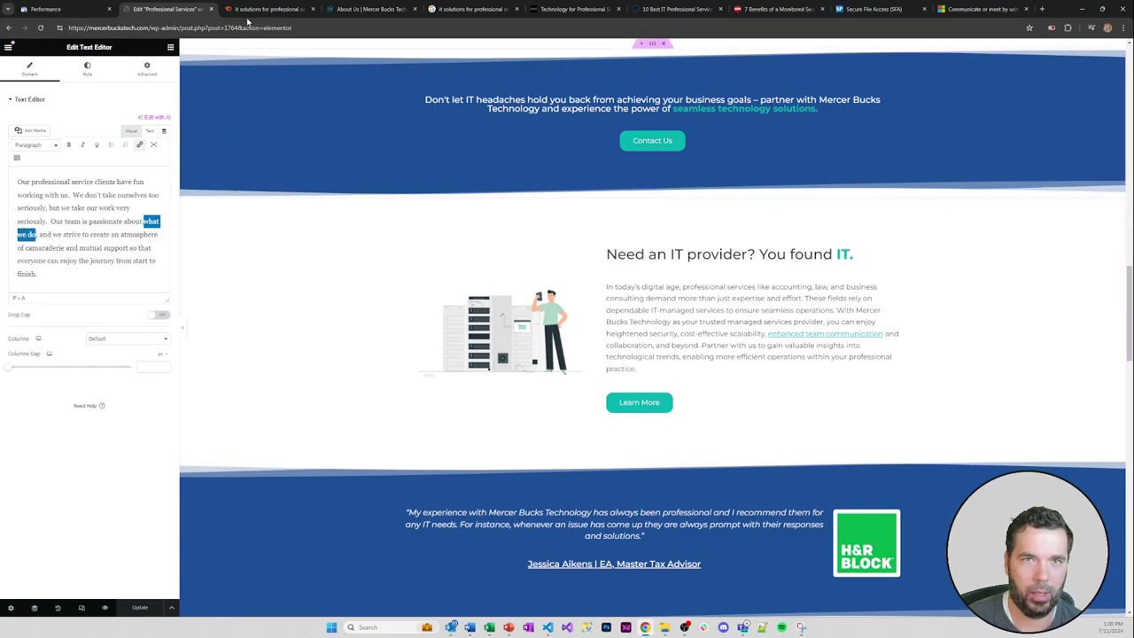
click(9, 48)
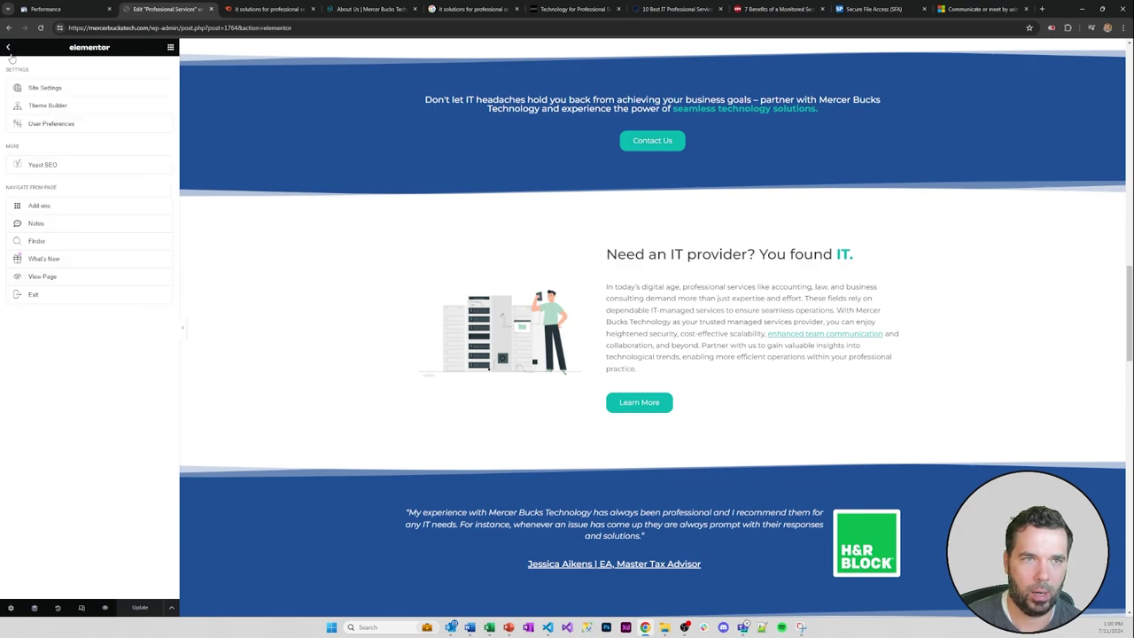
click(50, 278)
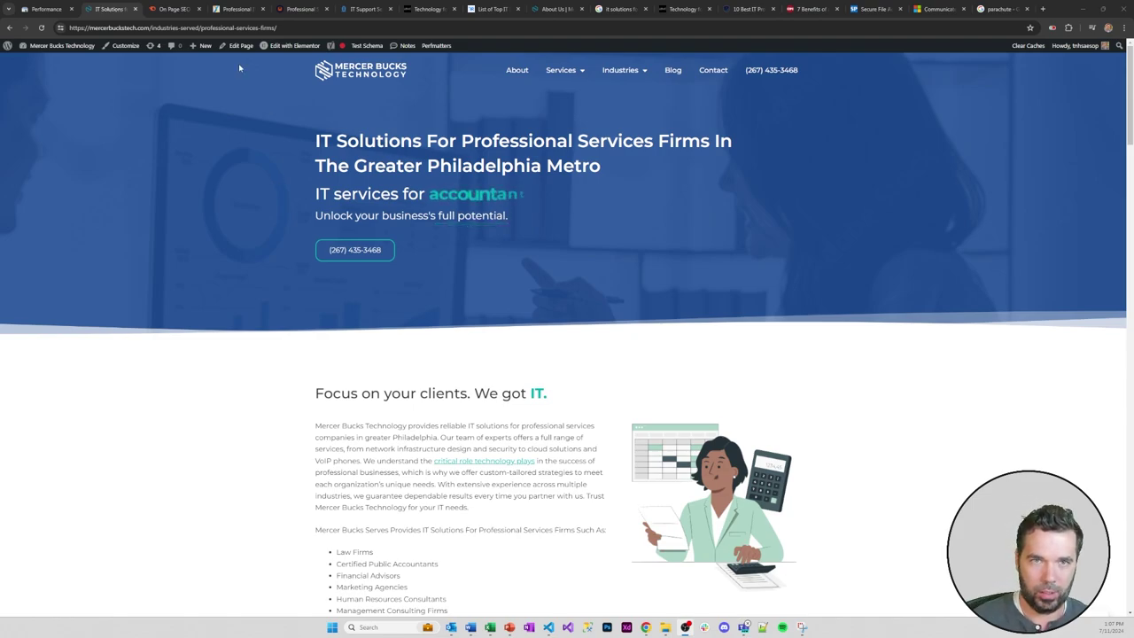
- Switch to the Semrush On Page SEO Checker and close all browser tabs after it
click(178, 9)
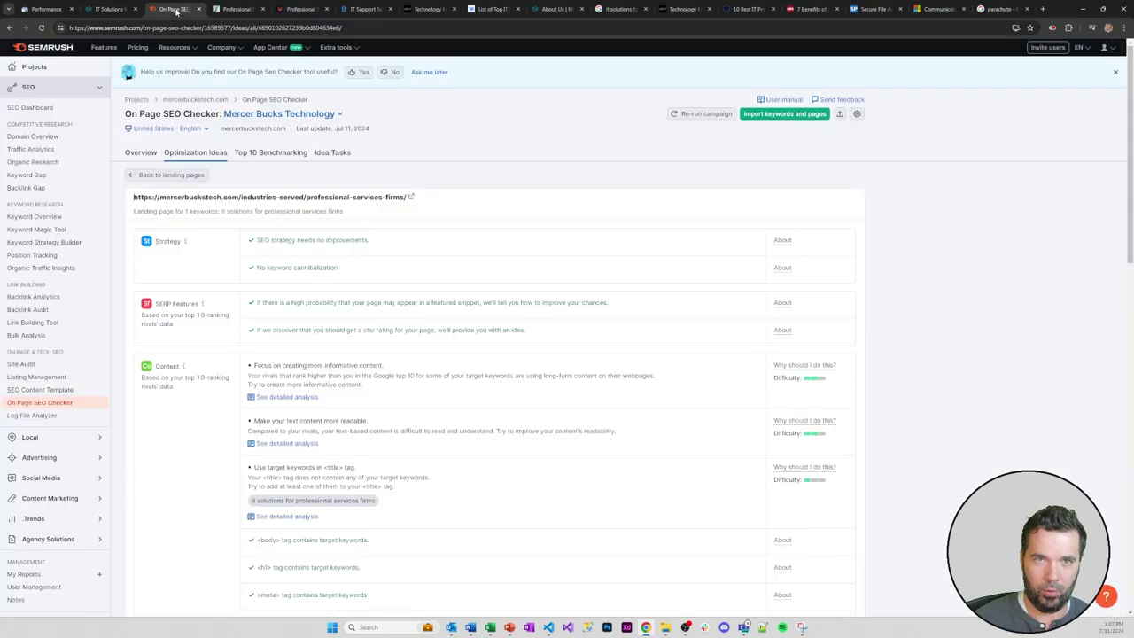
right_click(177, 10)
click(222, 178)
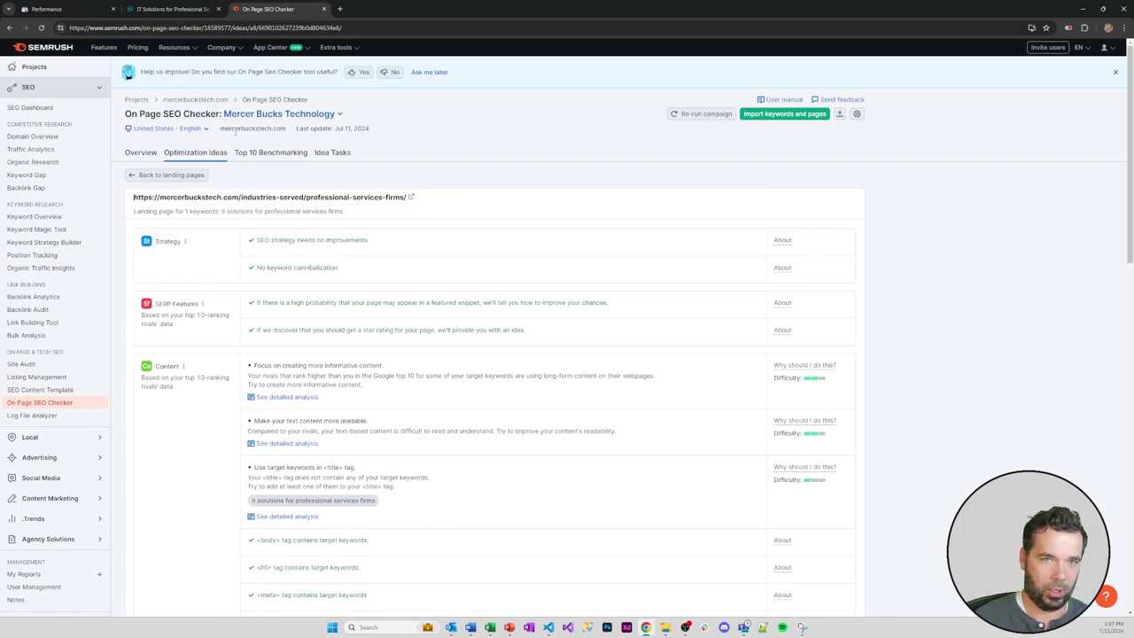
- Review the strategy, SERP features and content ideas for the landing page, including the target keyword suggested for the title tag
drag(221, 210, 360, 217)
click(359, 217)
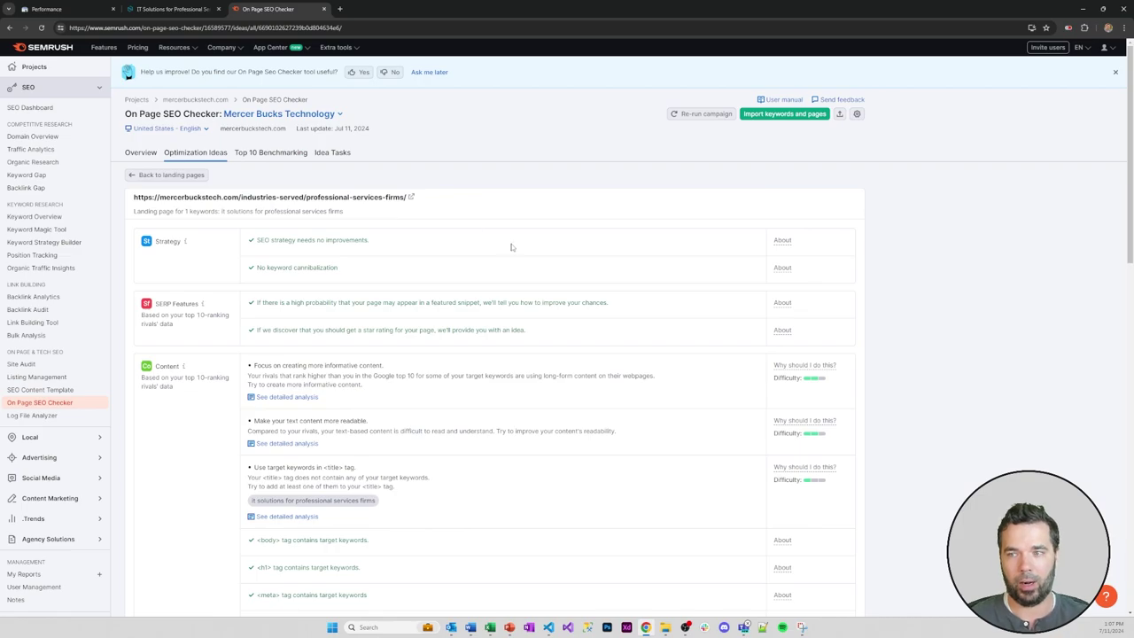
scroll(443, 292, down, 1)
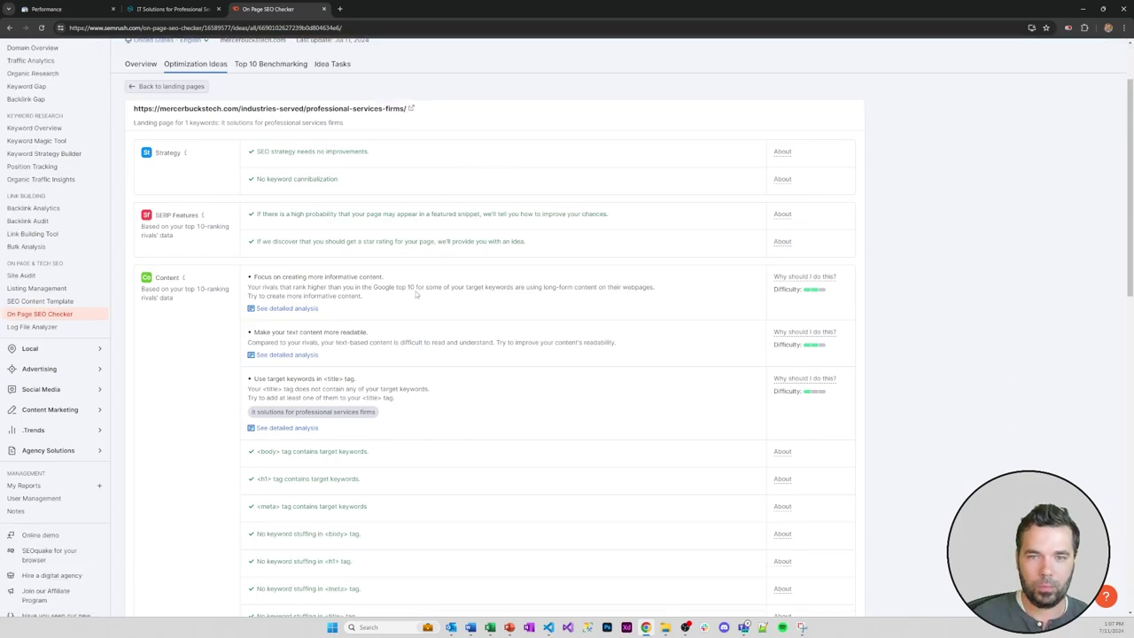
scroll(375, 288, up, 2)
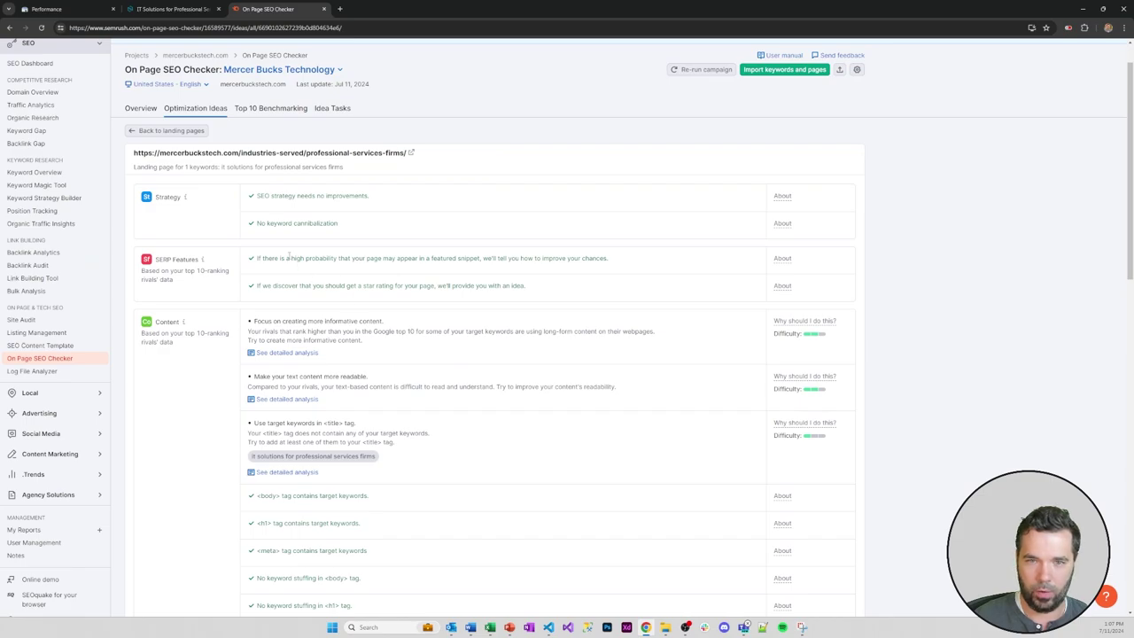
scroll(306, 223, down, 3)
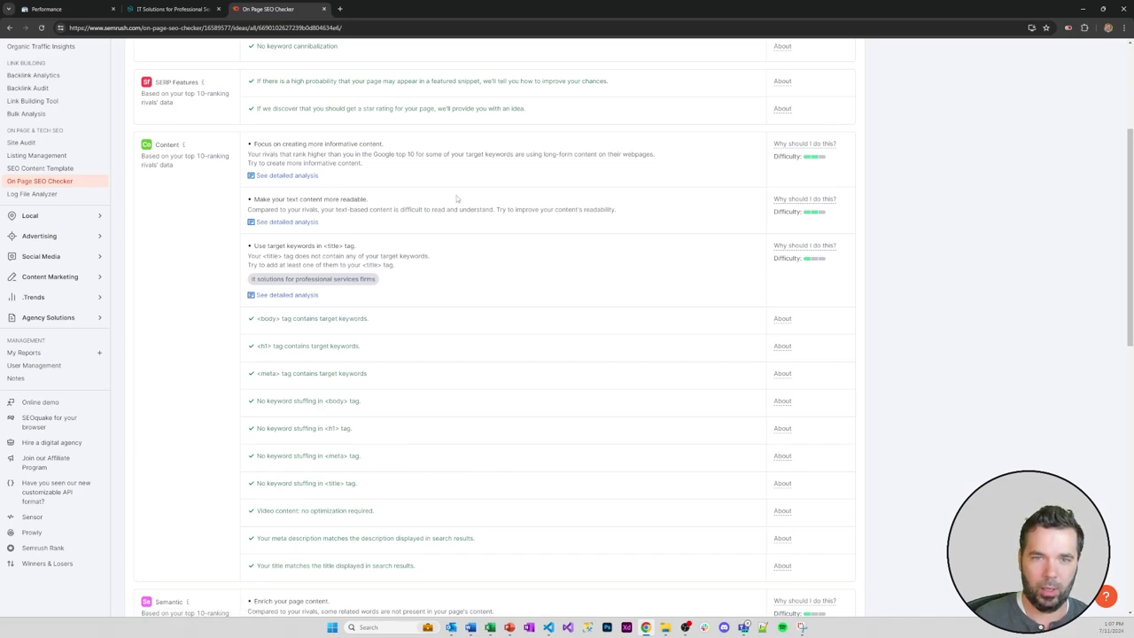
drag(258, 279, 376, 282)
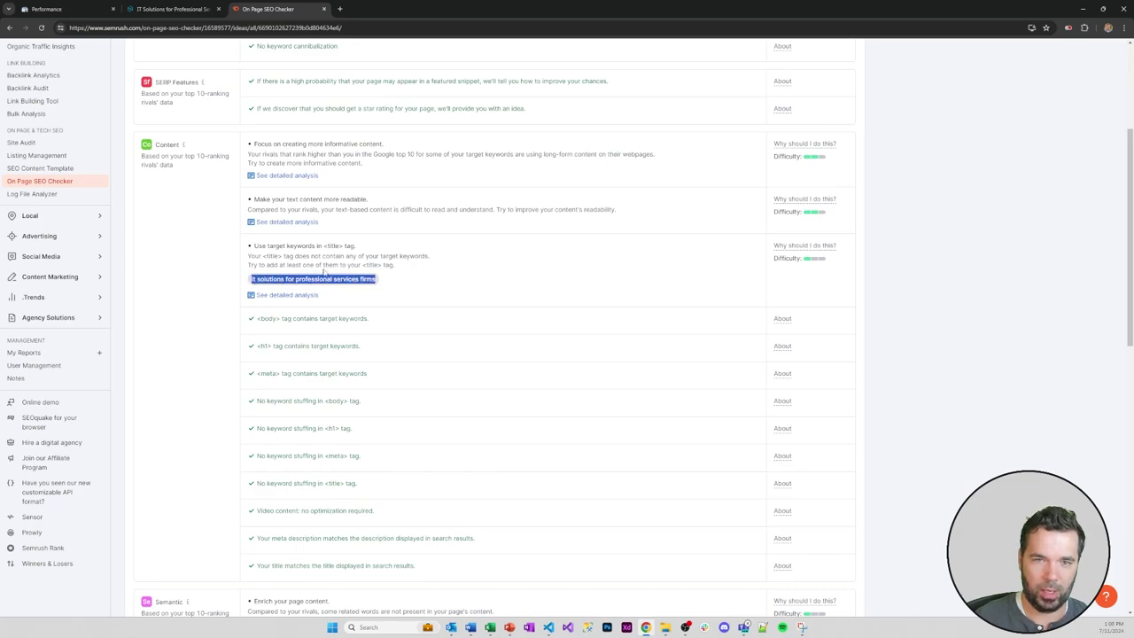
- Open the Professional Services page in the WordPress editor and check its Yoast SEO title, slug and meta description
click(173, 9)
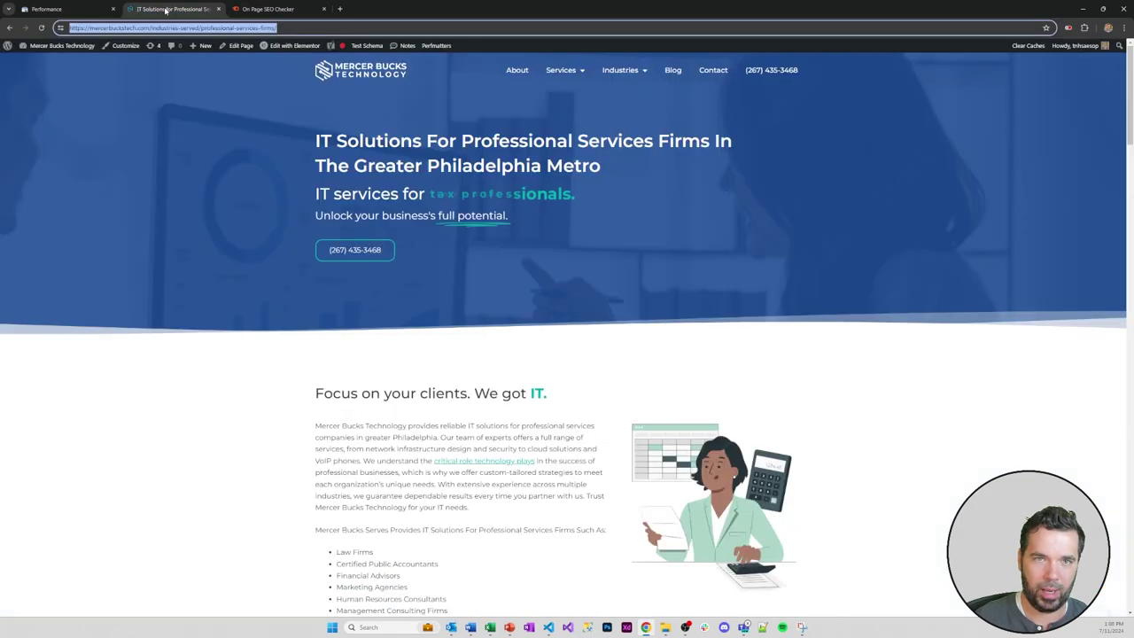
click(236, 46)
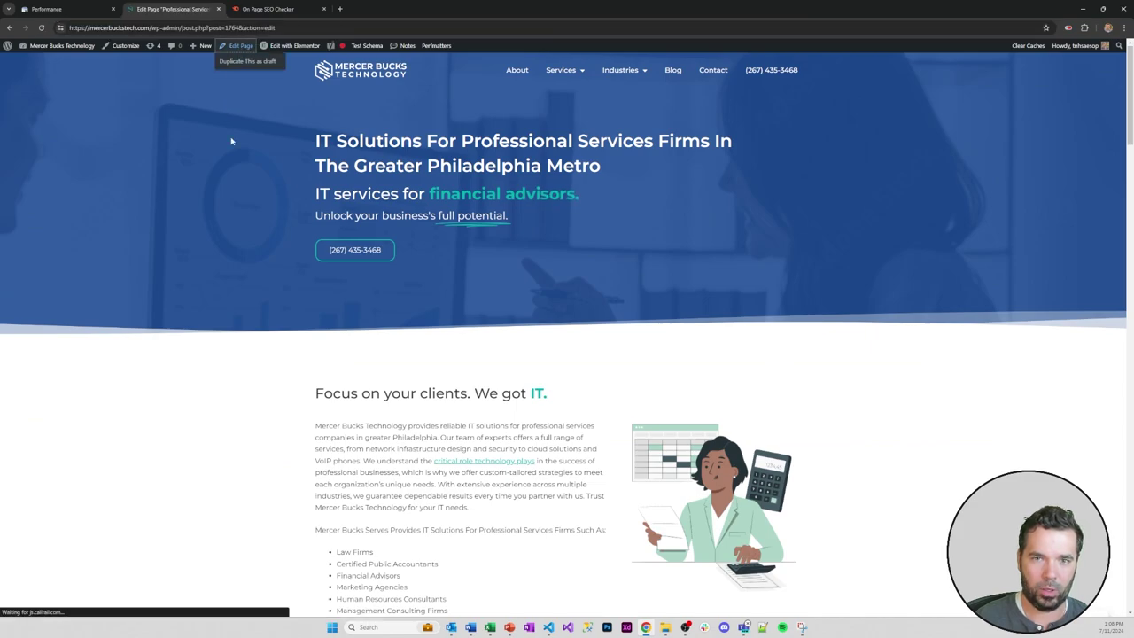
scroll(284, 245, down, 2)
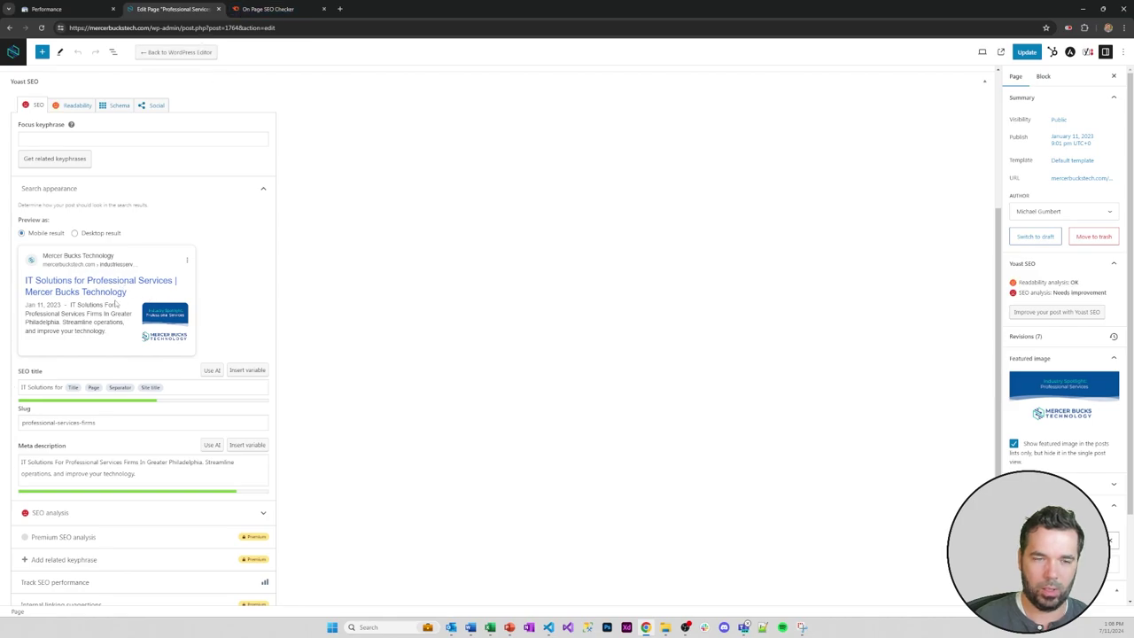
- Return to the Semrush report and compare its title tag idea with the other content, semantic and backlink suggestions
click(265, 9)
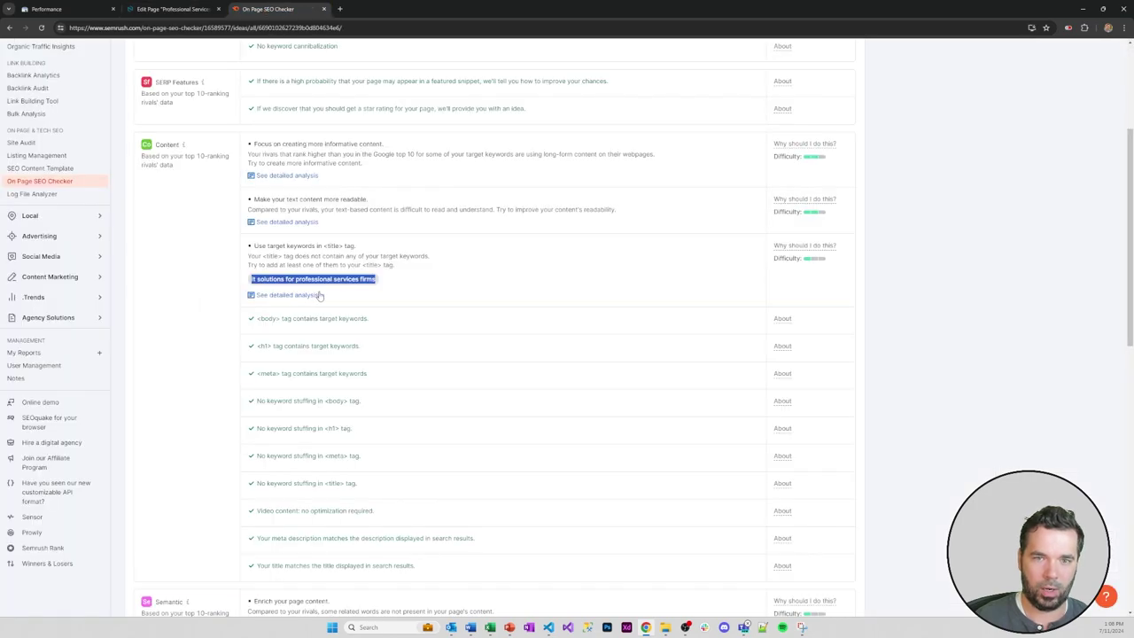
click(301, 254)
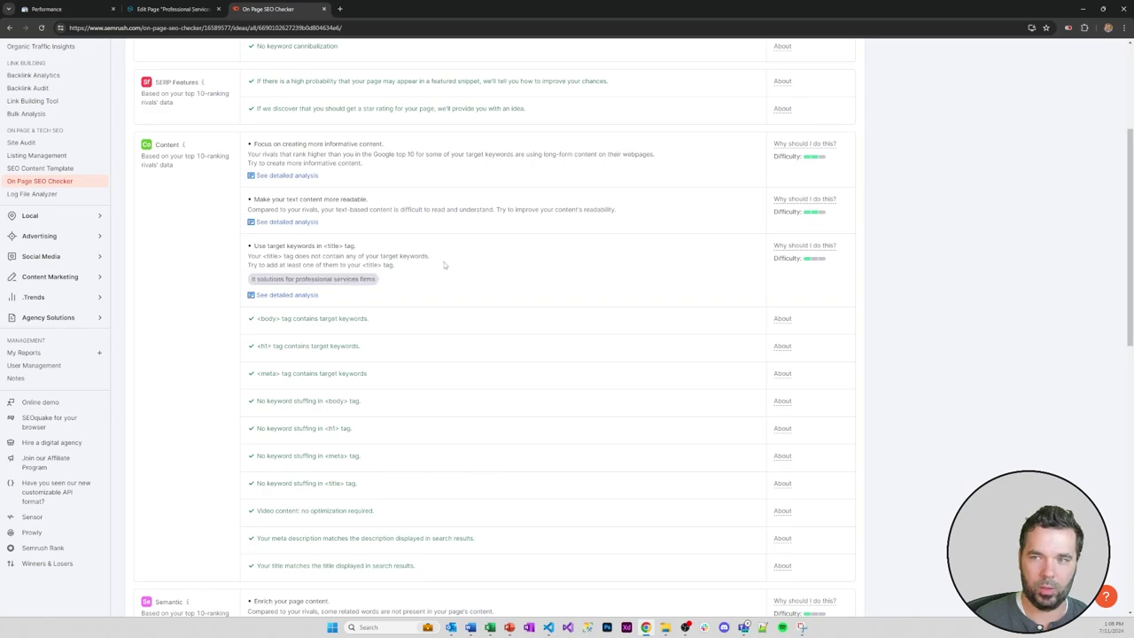
scroll(368, 282, down, 2)
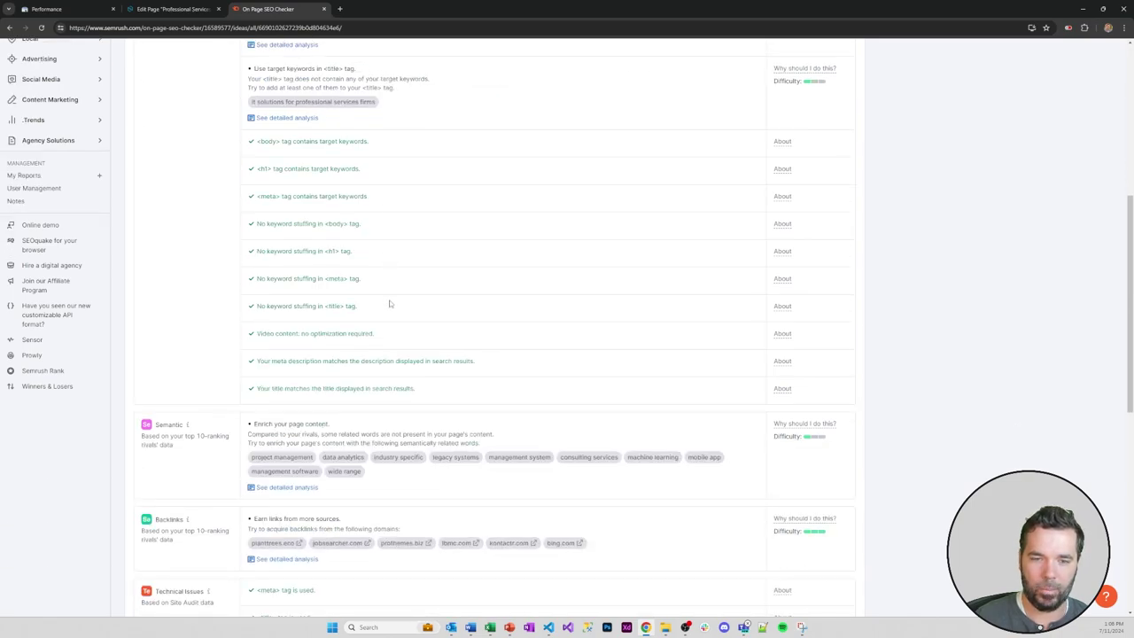
scroll(387, 303, up, 3)
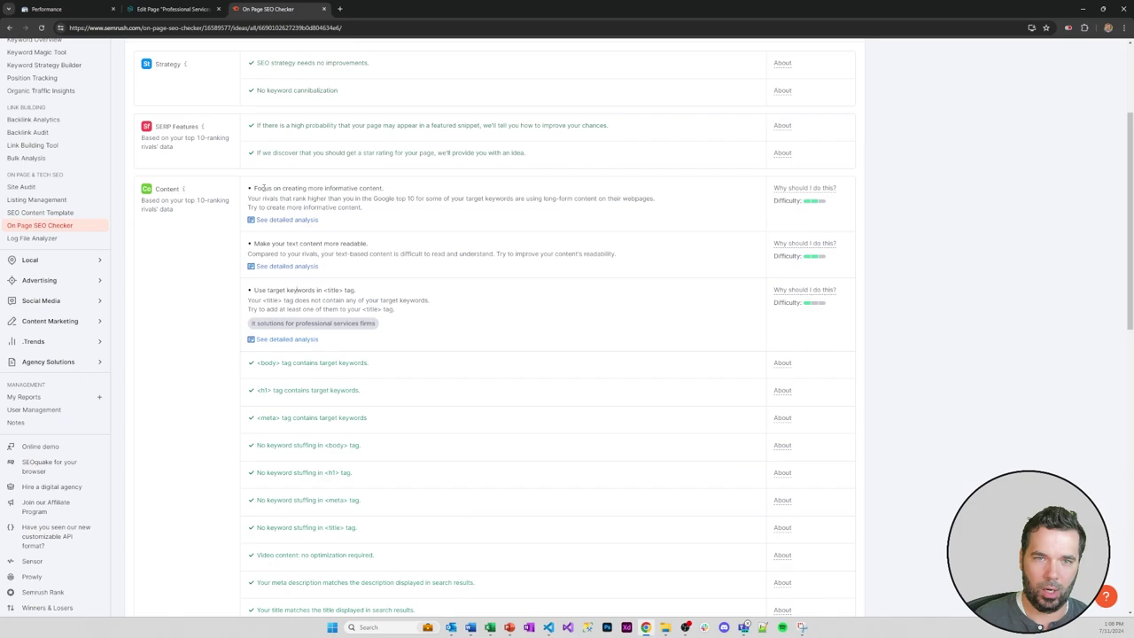
- Open the detailed analysis for the more informative content idea and expand the rivals' content lengths for the target keyword
drag(255, 187, 412, 205)
click(412, 205)
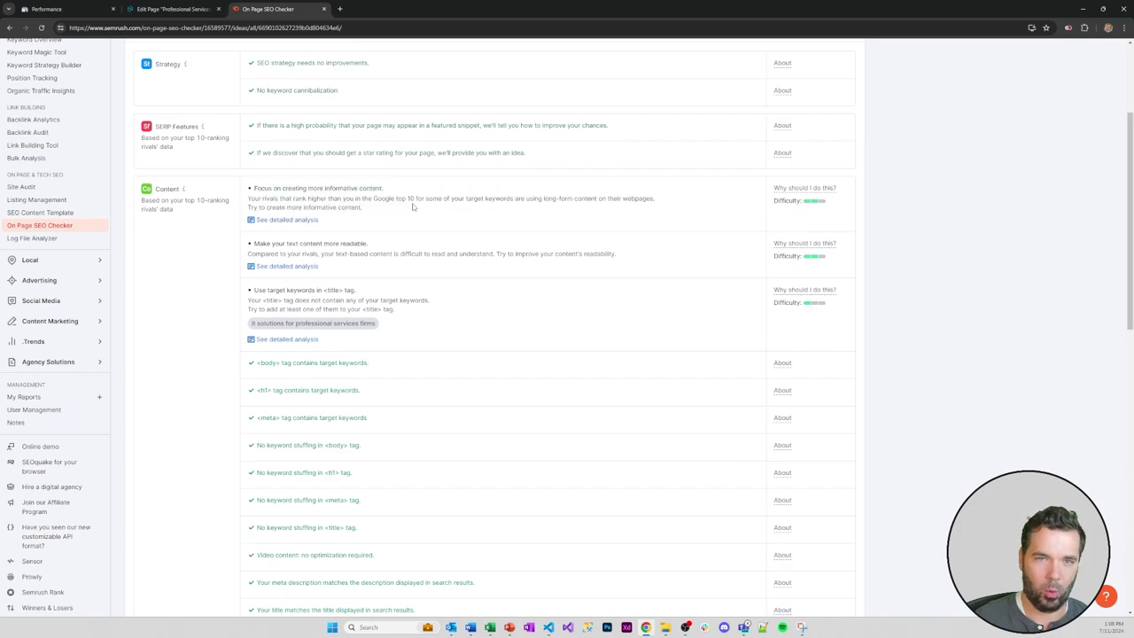
click(285, 221)
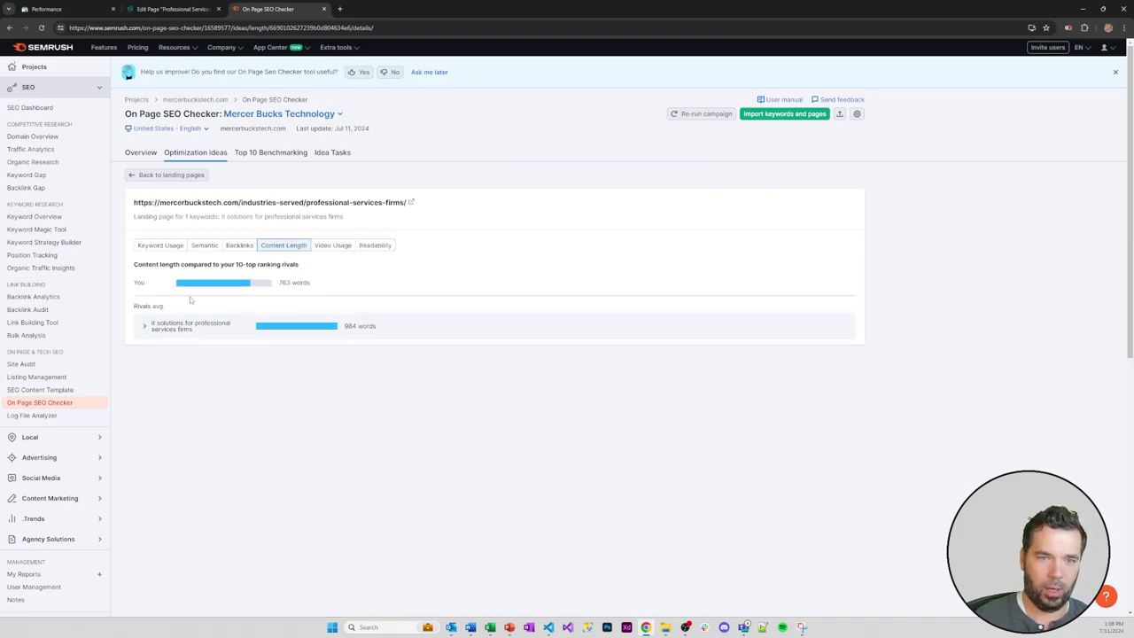
click(147, 336)
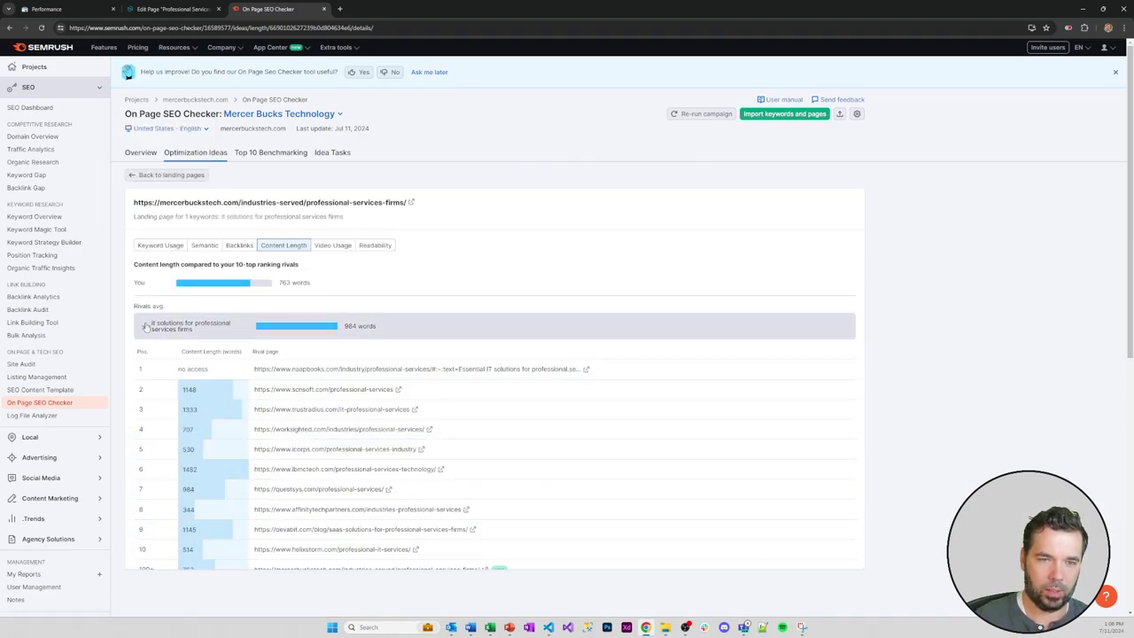
- Compare the landing page's keyword usage and semantically related words with those of the top 10 competitors
click(156, 246)
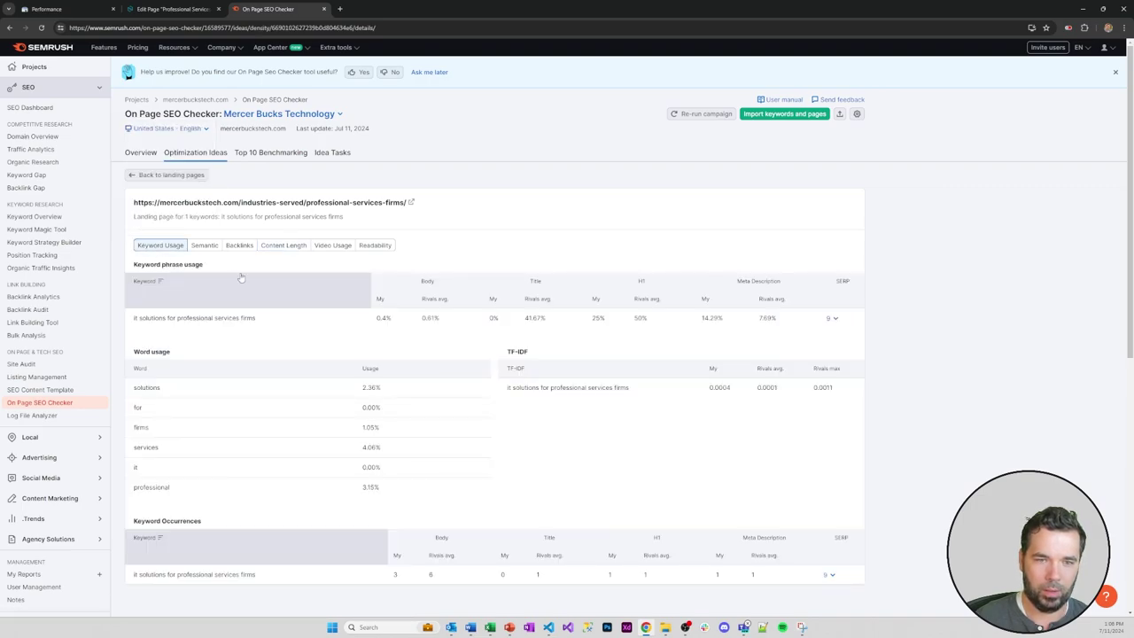
scroll(288, 313, down, 1)
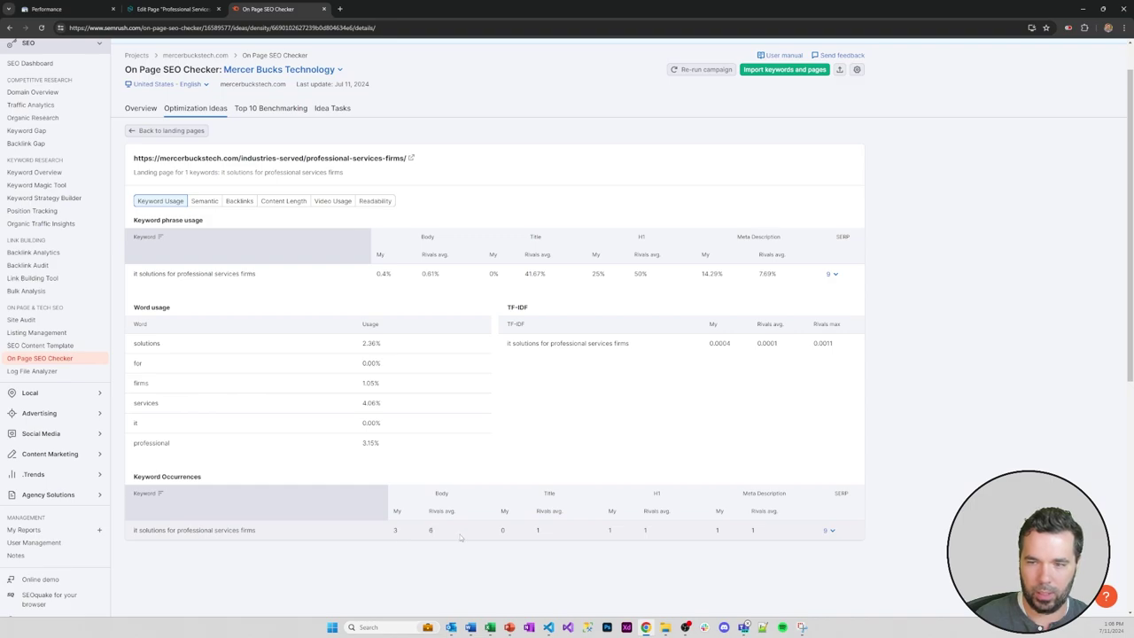
click(205, 201)
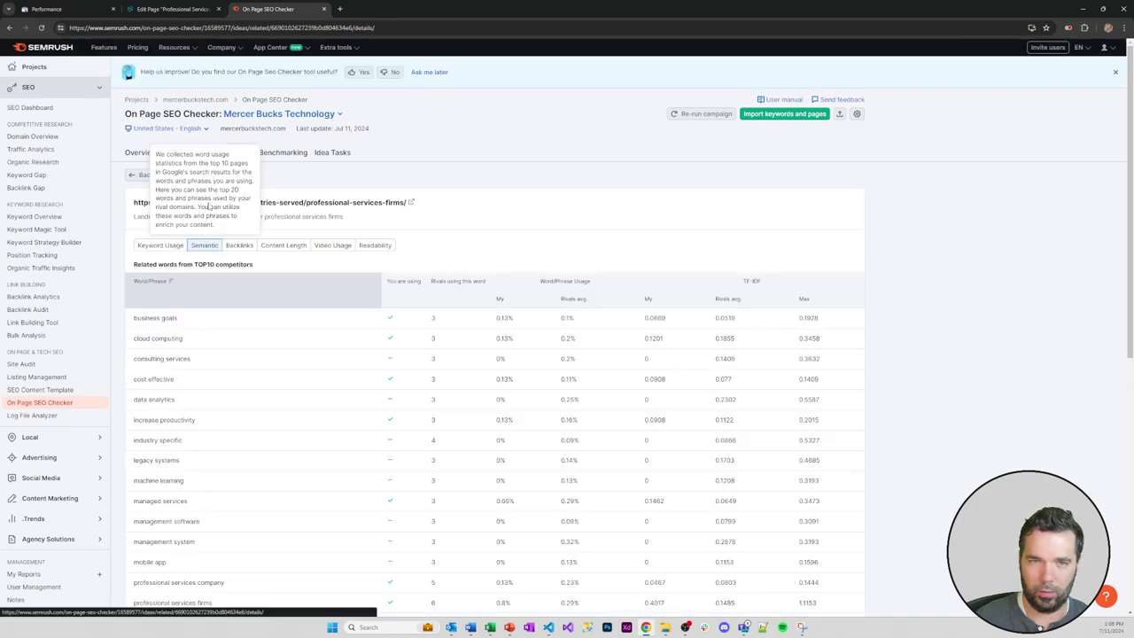
scroll(347, 324, down, 1)
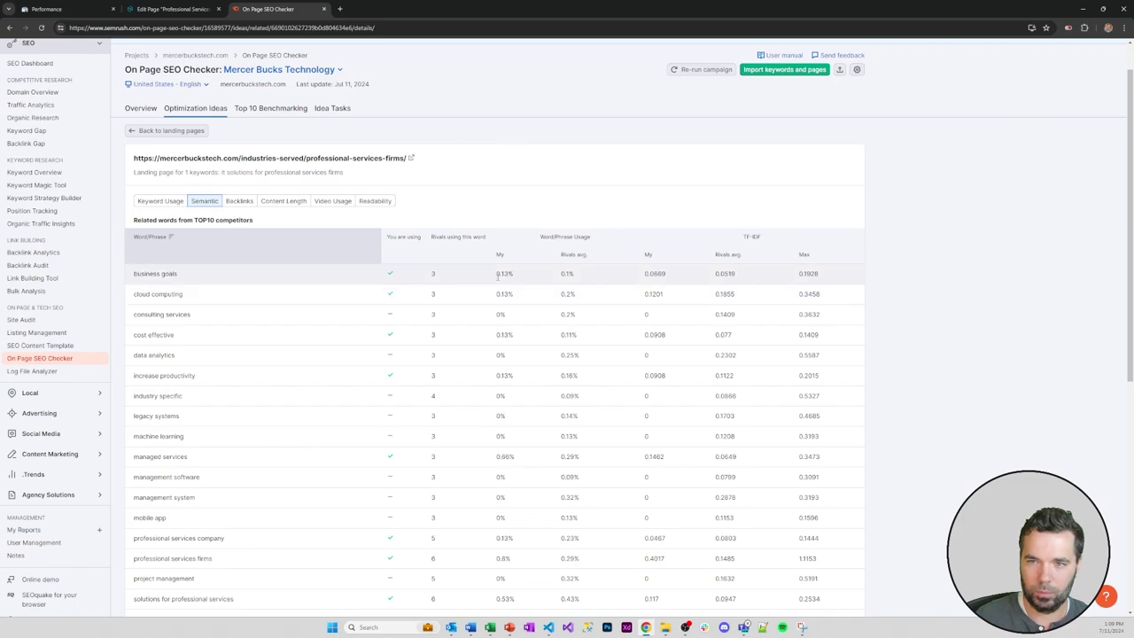
scroll(503, 276, down, 2)
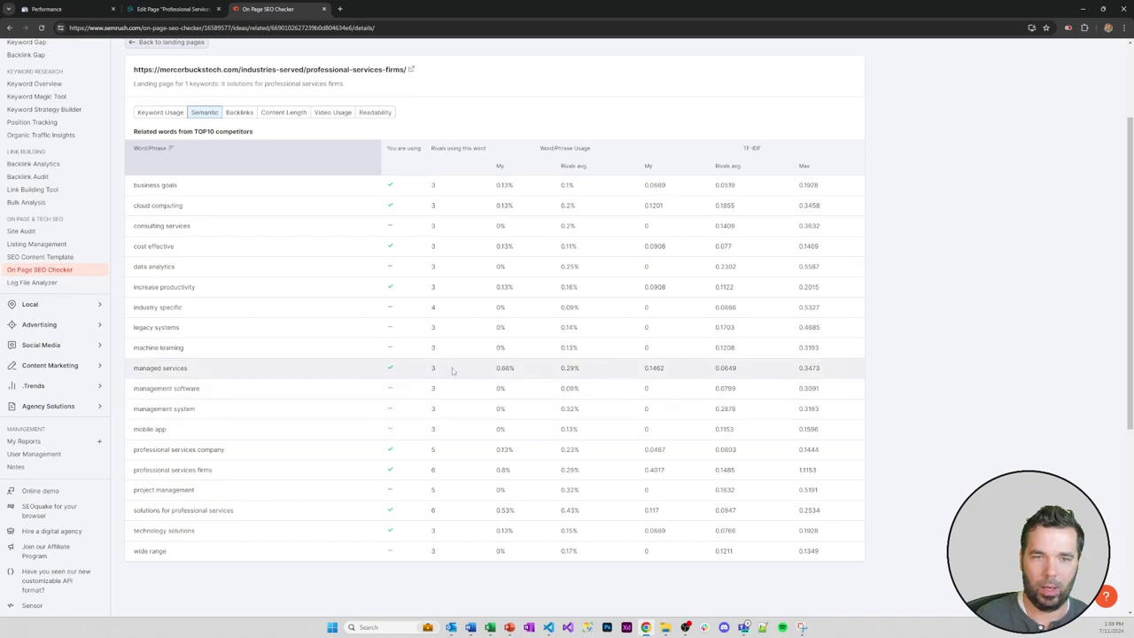
scroll(447, 421, up, 1)
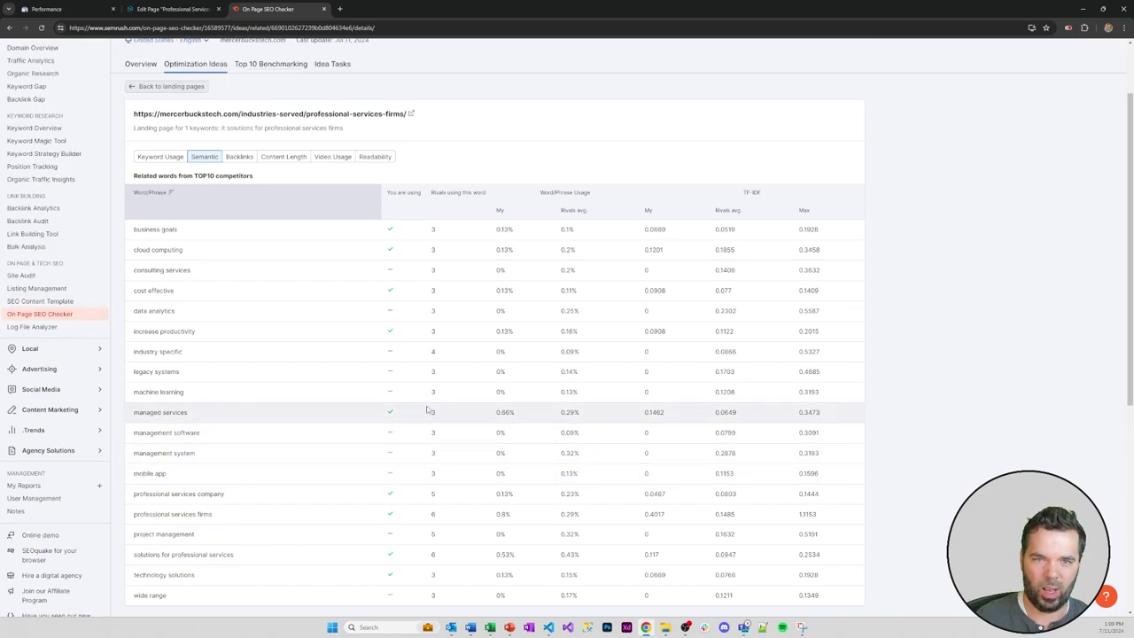
- Check the competitors' backlink domains, and return to the content length comparison with the rival pages expanded
click(241, 157)
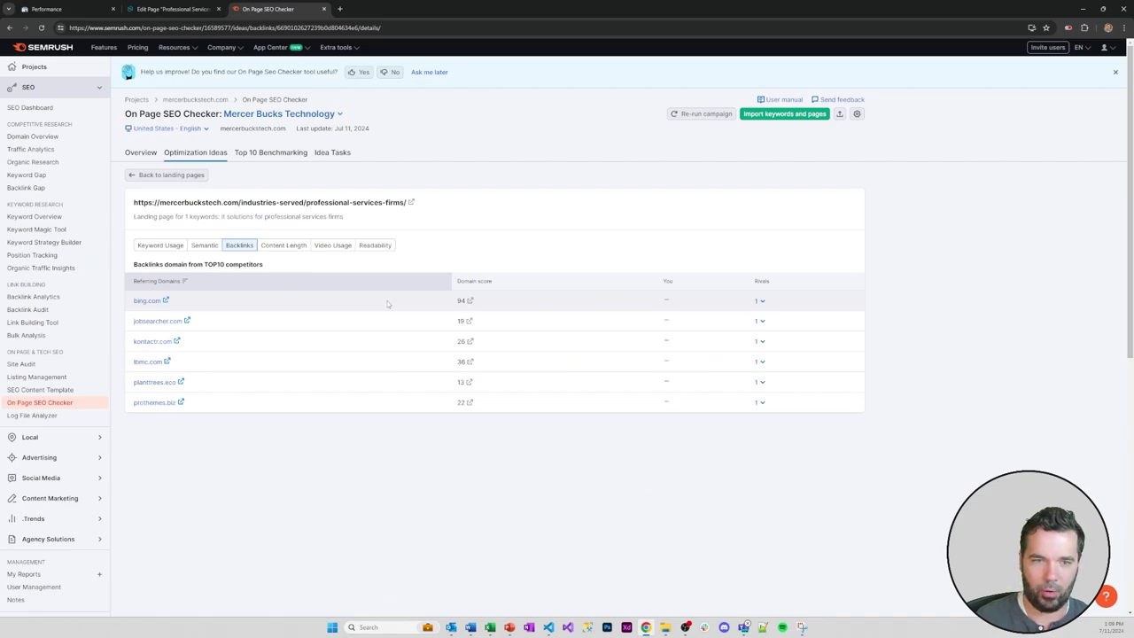
click(285, 247)
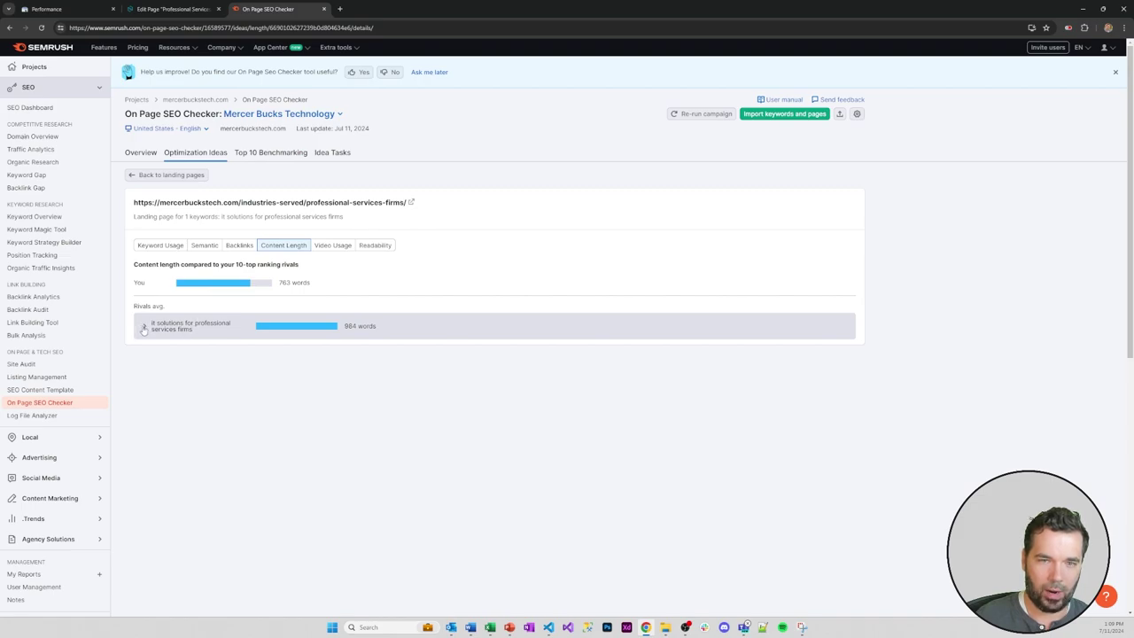
click(143, 328)
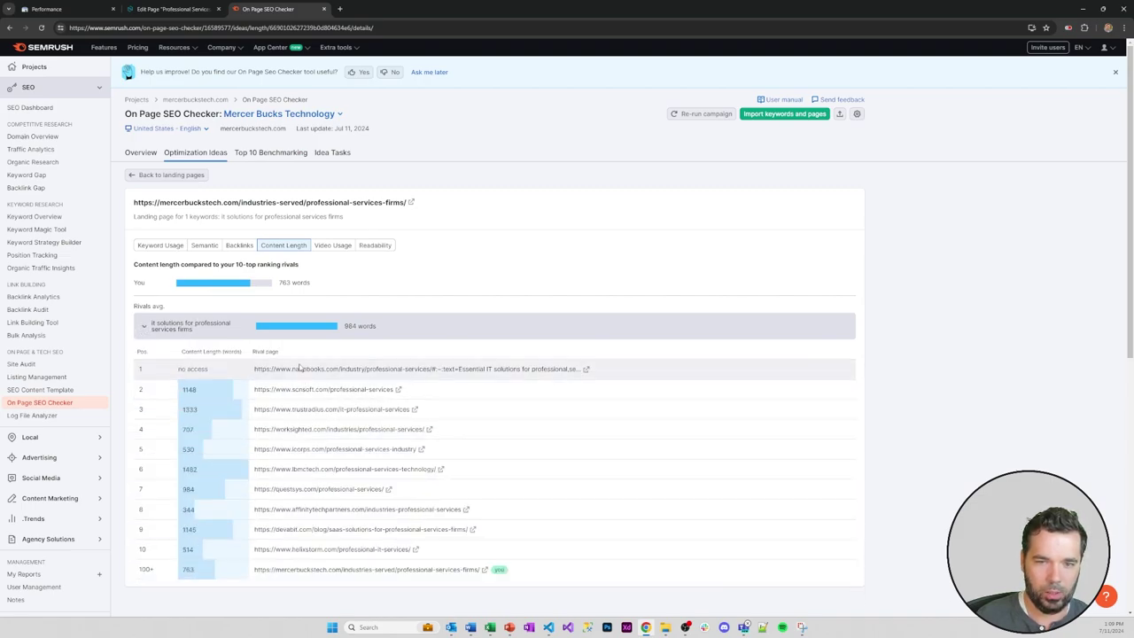
scroll(359, 405, down, 1)
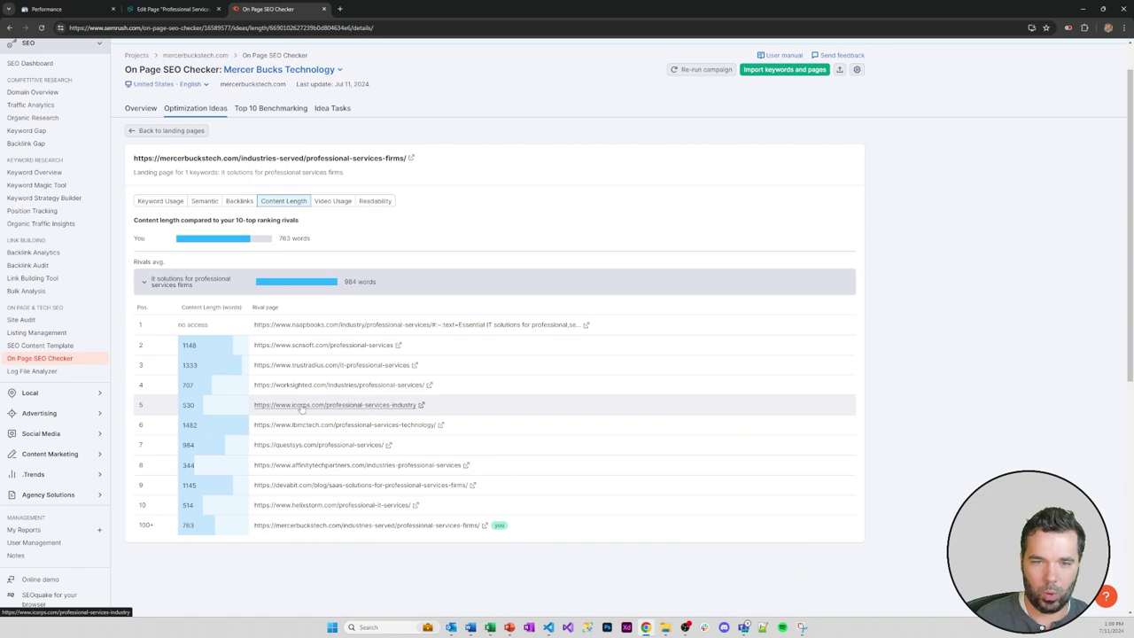
- Open the lbmctech.com rival page, examine its headings and long-form content, and return to the Semrush rival list
click(440, 424)
scroll(265, 252, down, 10)
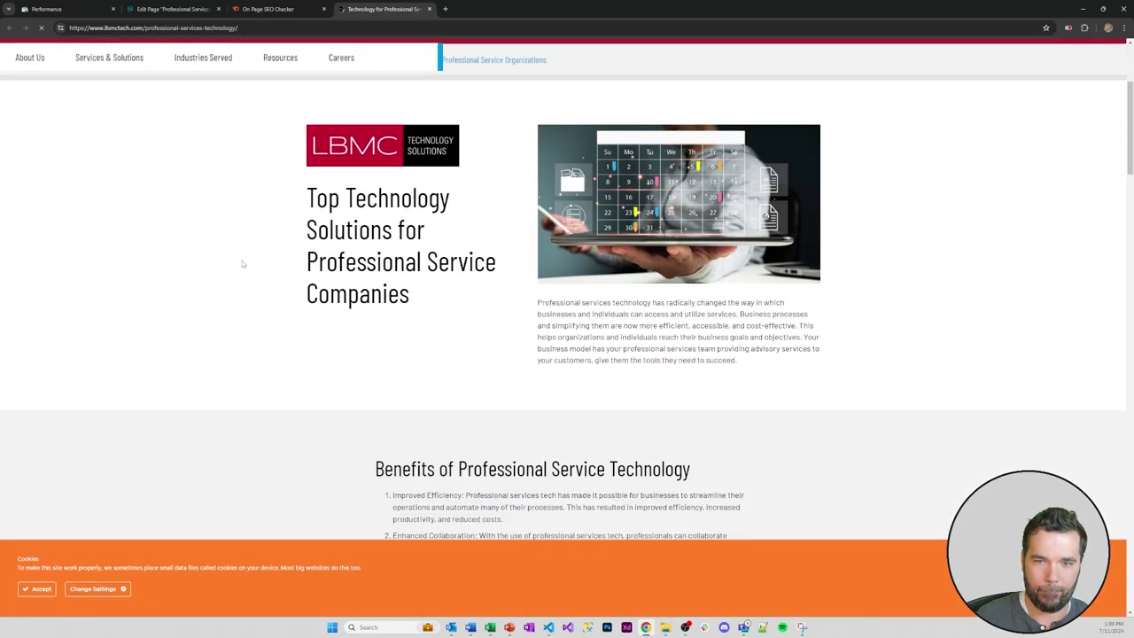
scroll(267, 258, down, 15)
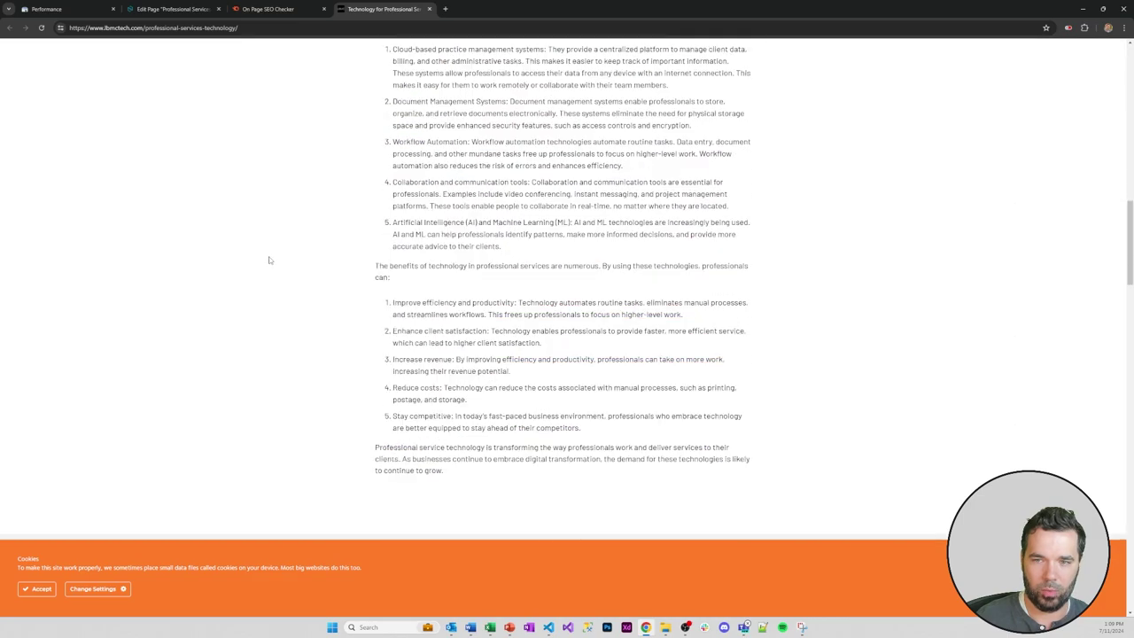
scroll(269, 259, down, 15)
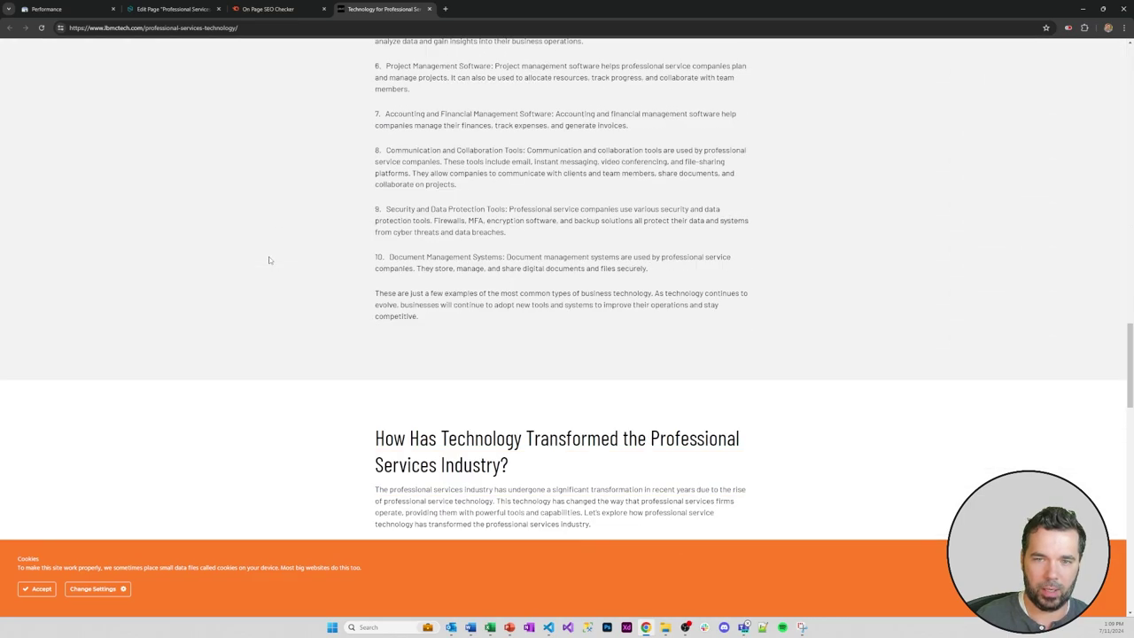
scroll(269, 260, down, 2)
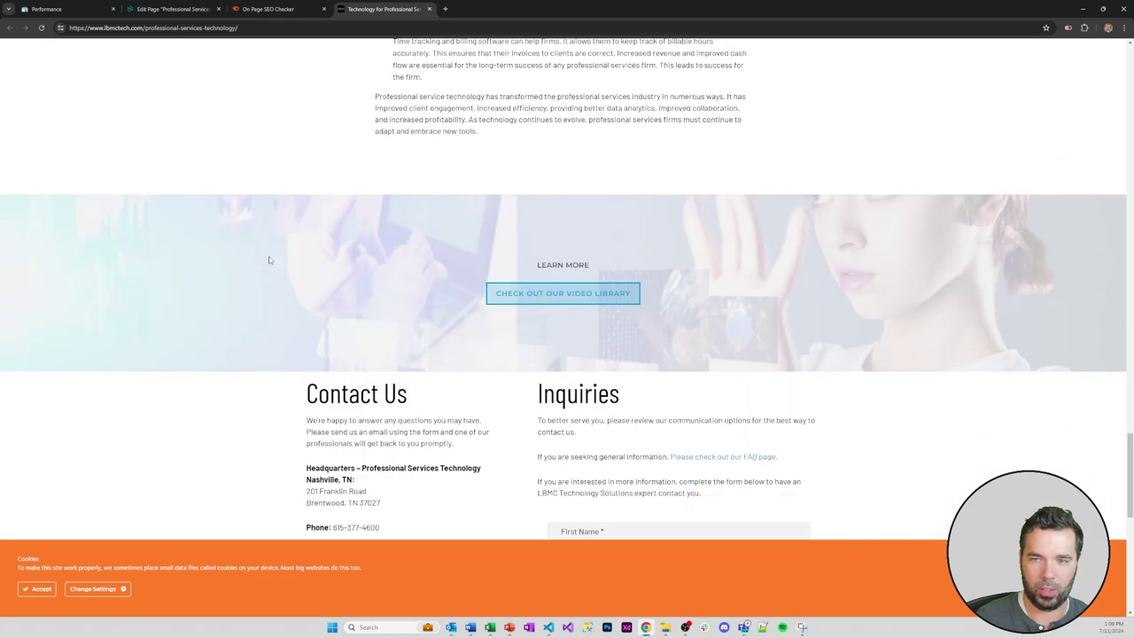
scroll(269, 260, down, 2)
scroll(262, 300, up, 10)
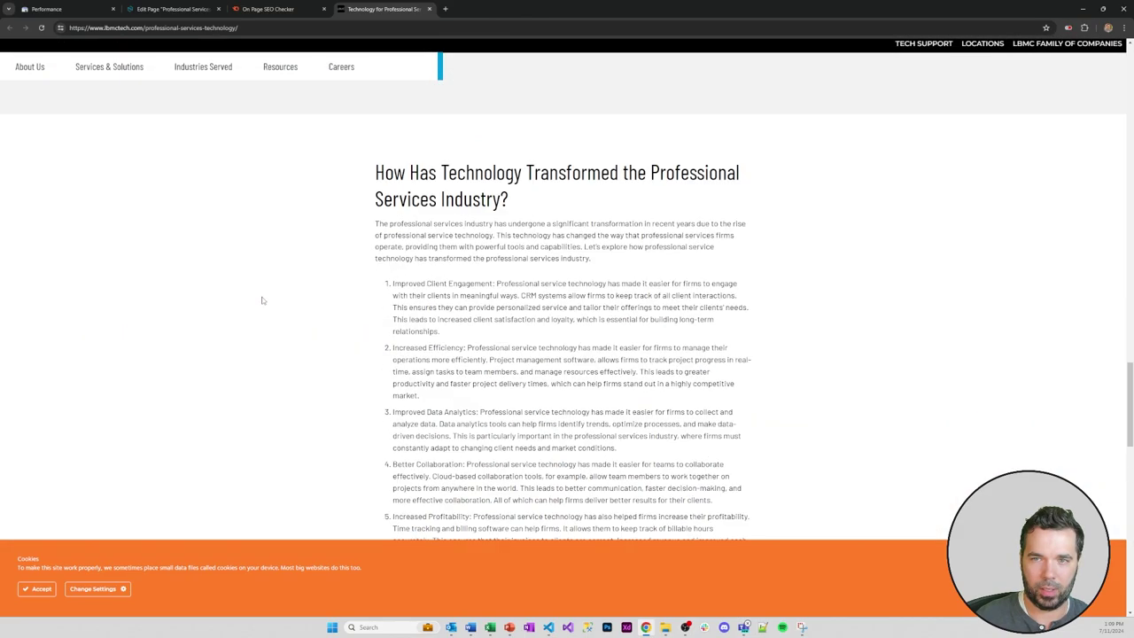
scroll(263, 300, up, 20)
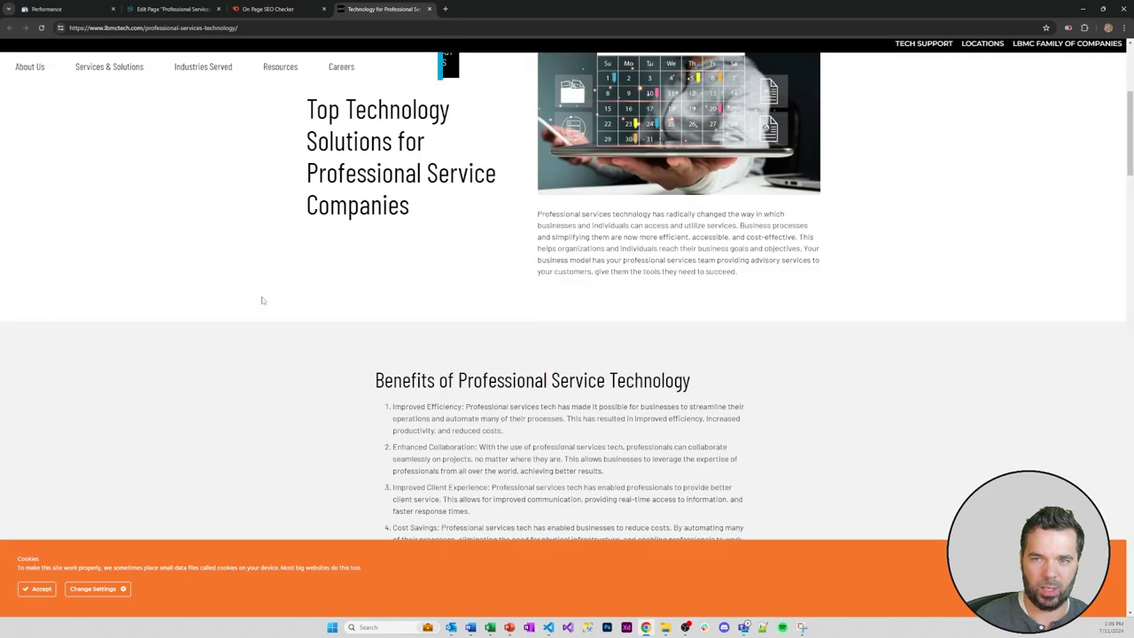
scroll(262, 301, up, 1)
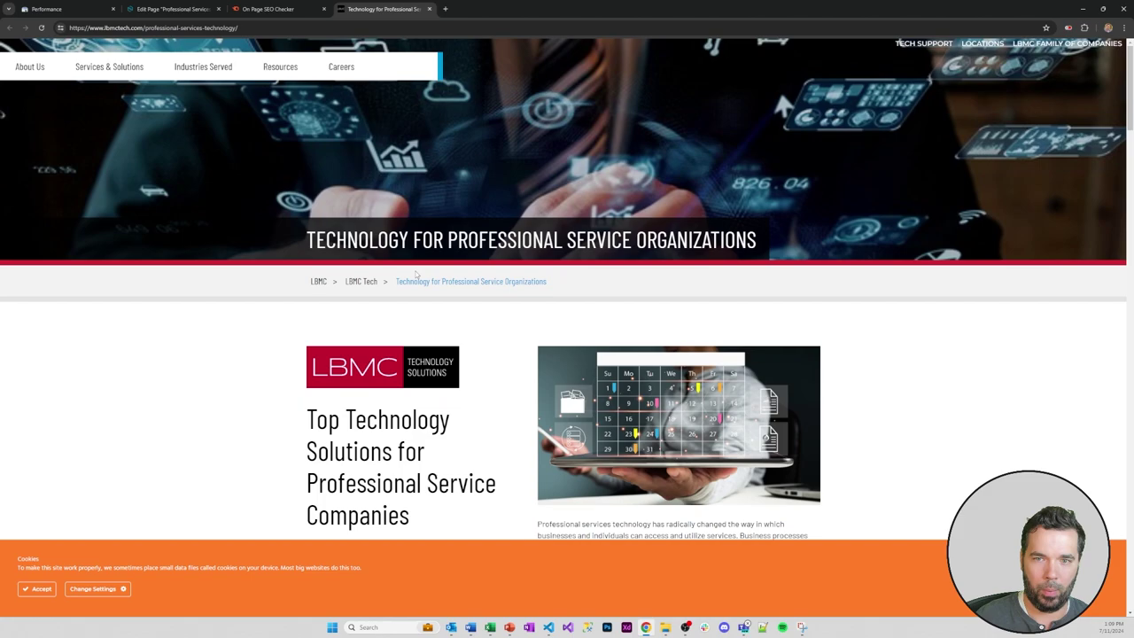
click(251, 11)
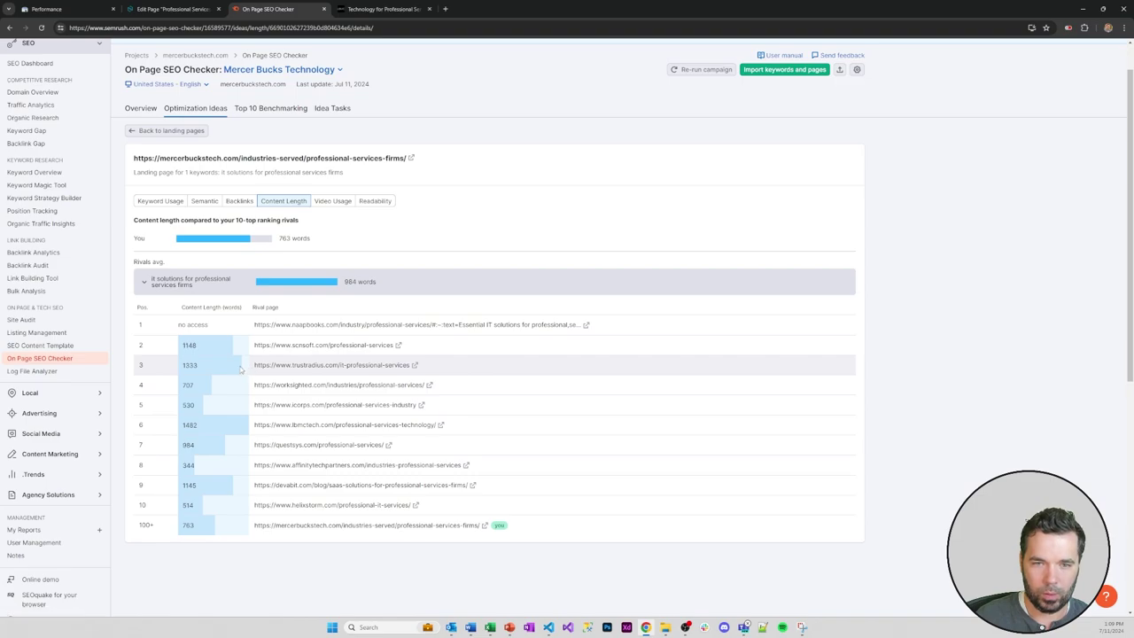
- Open the trustradius.com rival page, skim its product listings, and return to the Semrush rival list
click(413, 364)
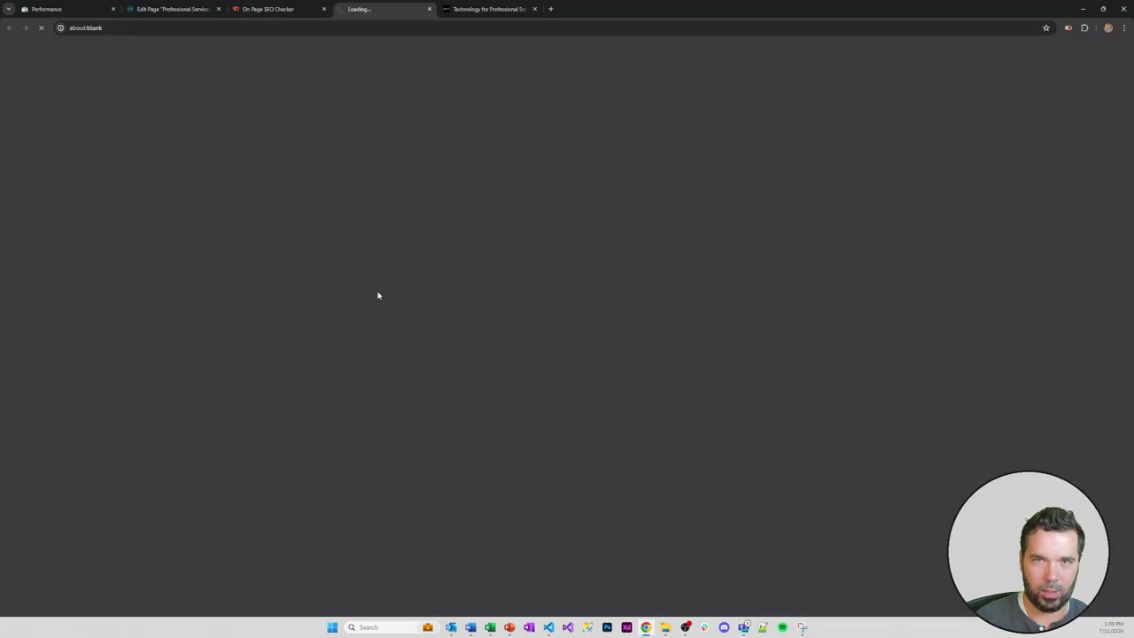
scroll(523, 283, down, 3)
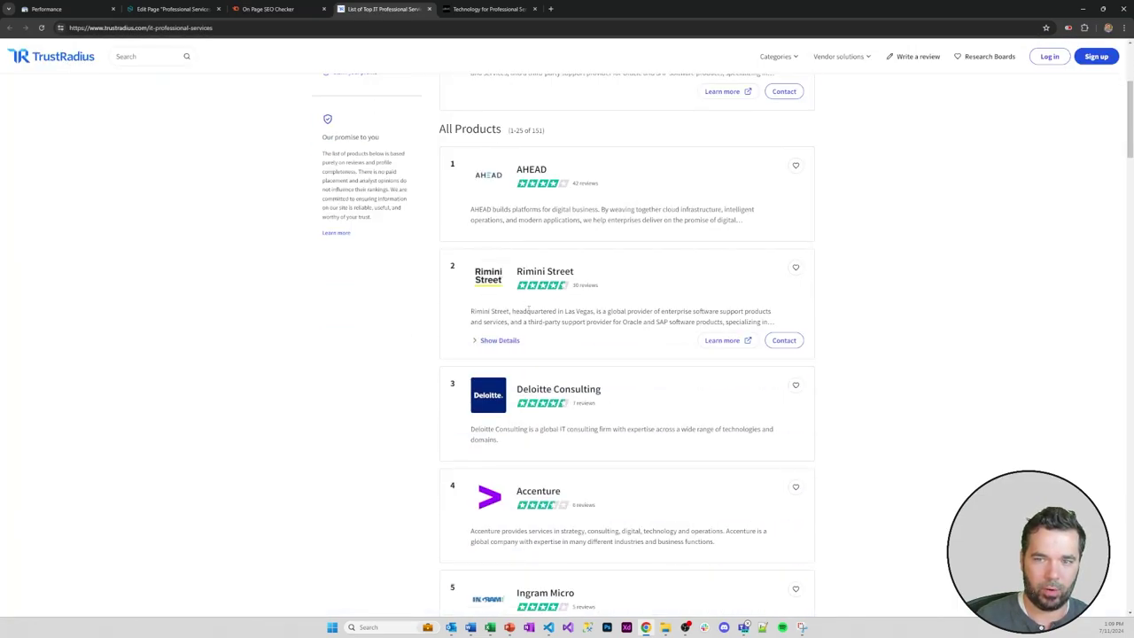
scroll(528, 308, down, 15)
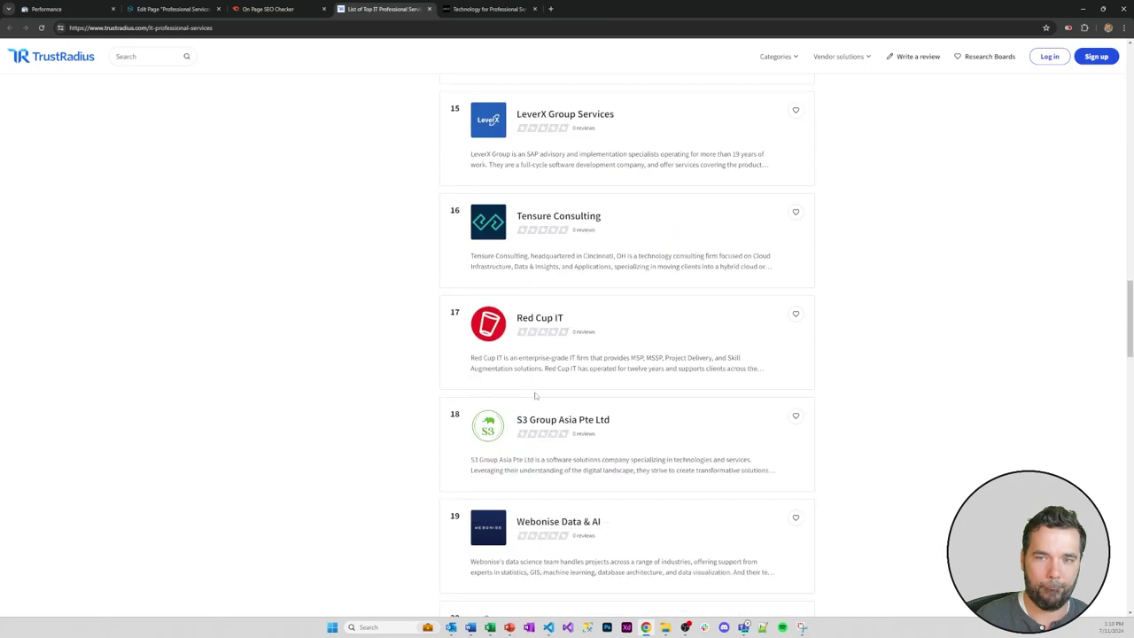
scroll(537, 398, down, 3)
click(271, 9)
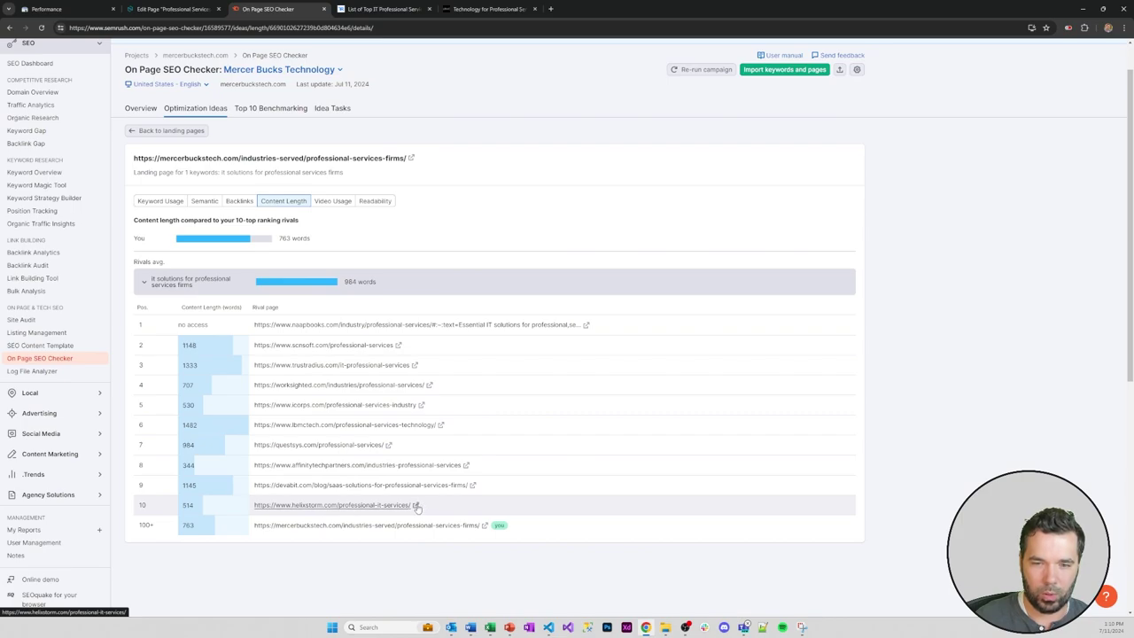
- Open the helixstorm.com rival page, look over its opening section, and return to the Semrush rival list
click(364, 507)
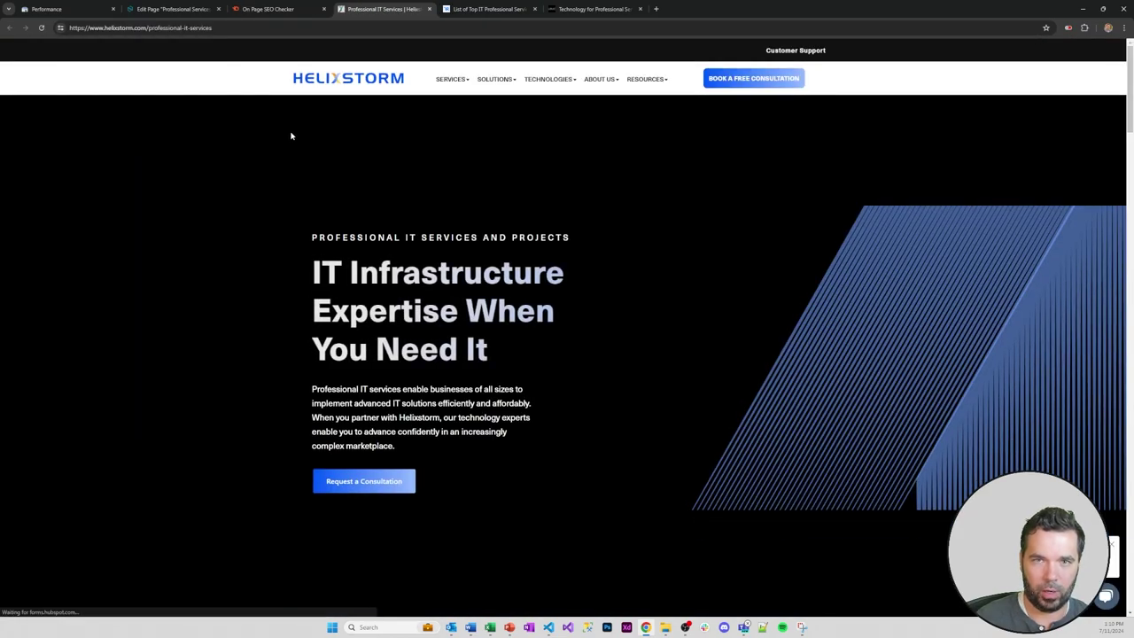
scroll(269, 157, down, 2)
scroll(236, 163, up, 2)
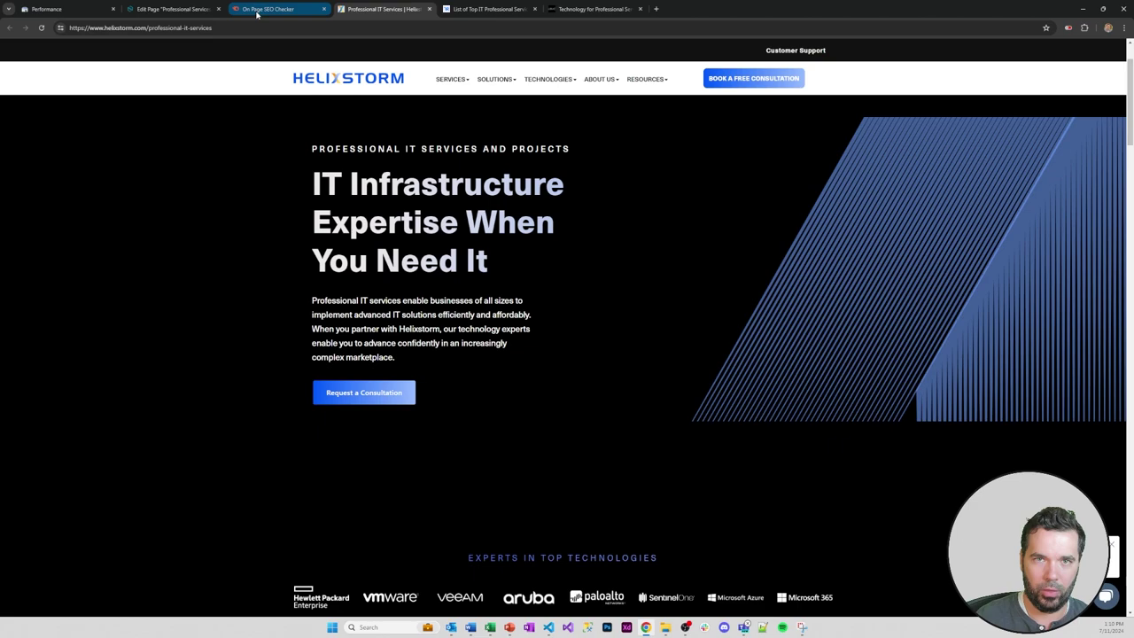
click(266, 9)
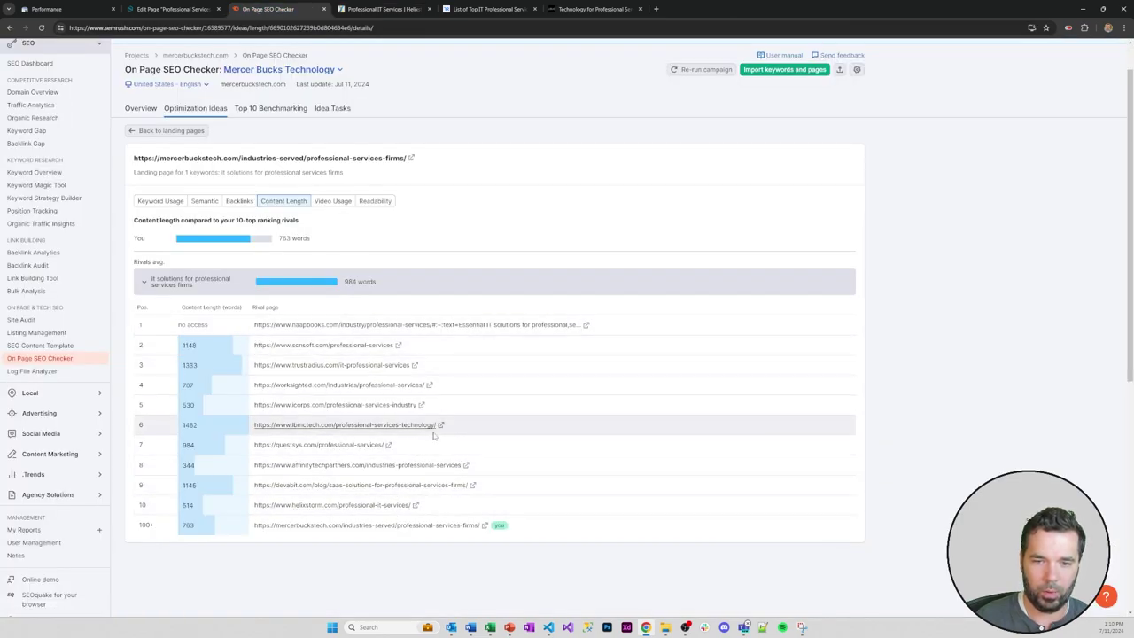
- Open the top-ranked naapbooks.com rival page and examine its solutions, services and blog sections
click(586, 325)
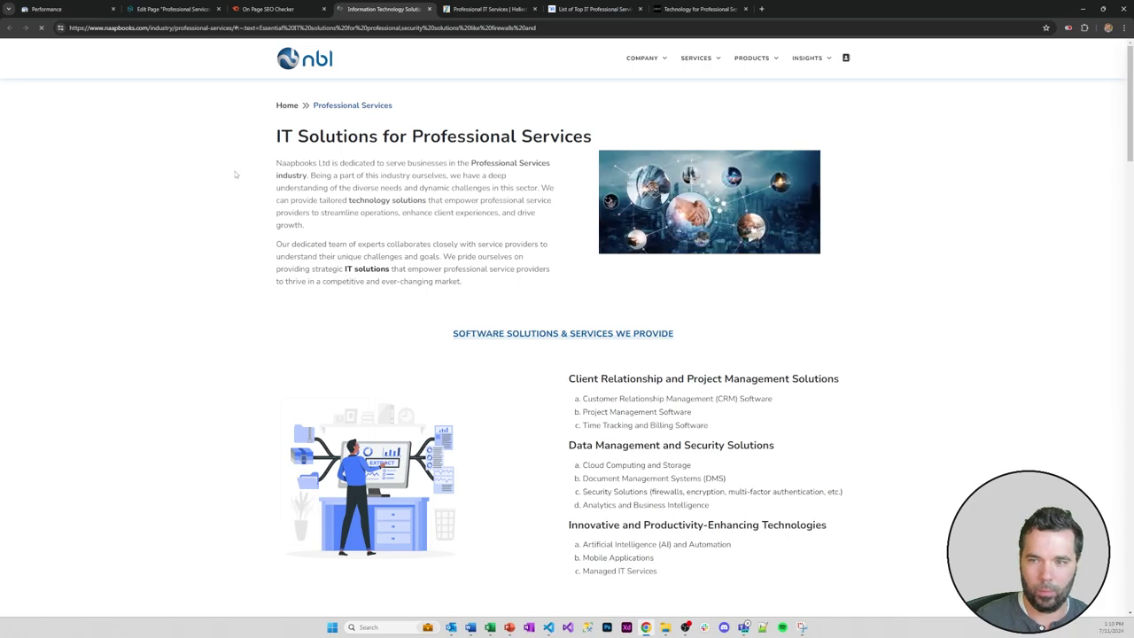
scroll(235, 174, down, 5)
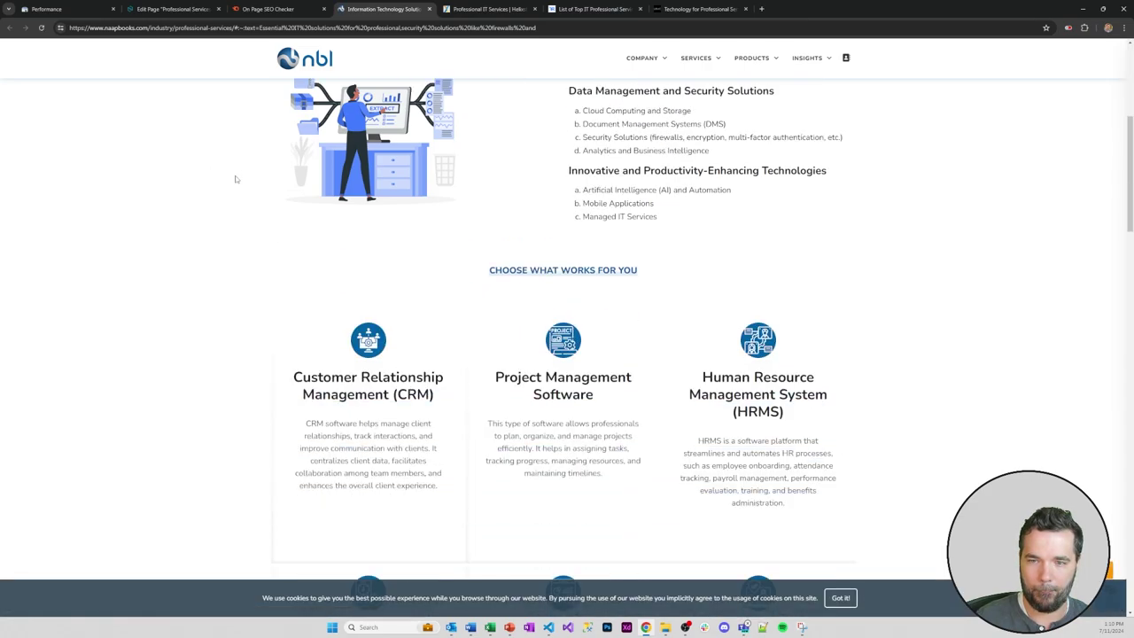
scroll(236, 179, down, 1)
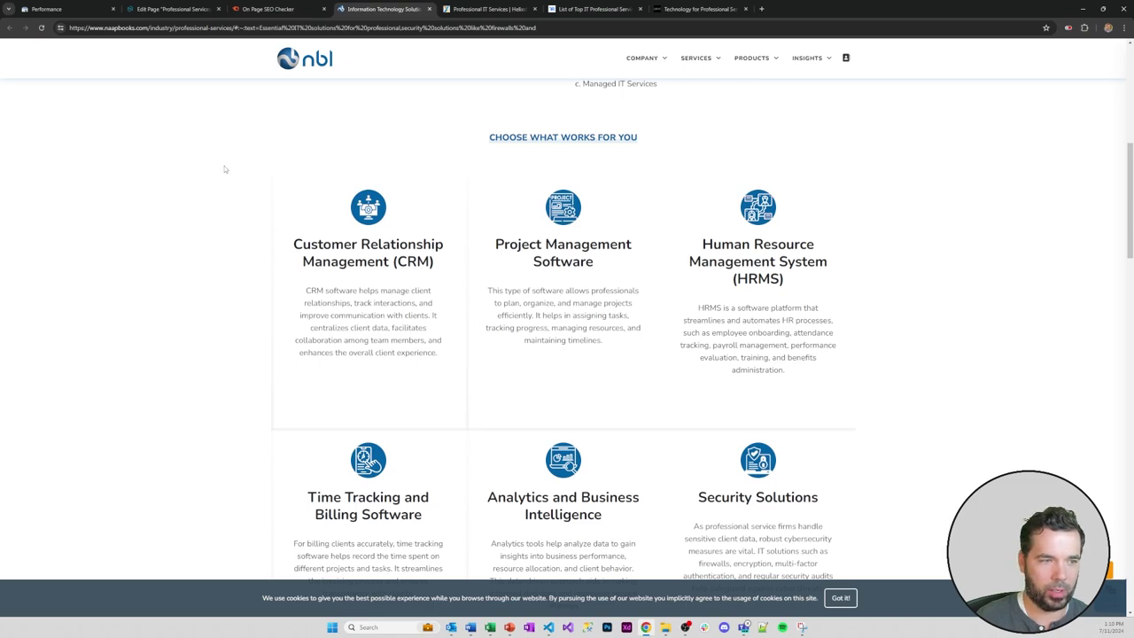
scroll(222, 176, down, 1)
scroll(209, 188, down, 2)
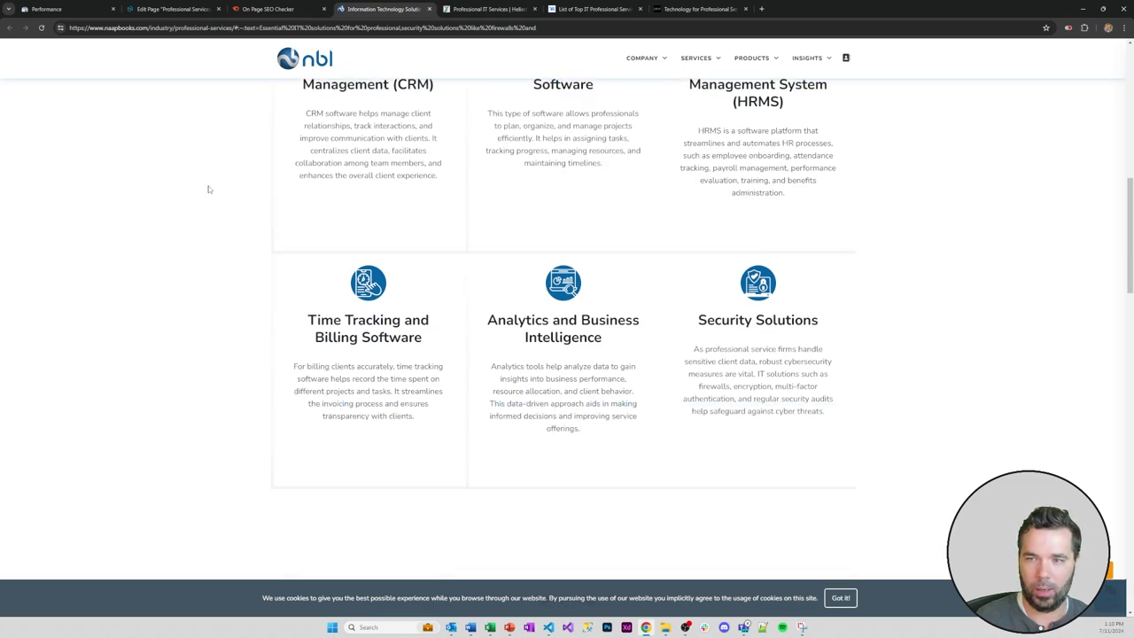
scroll(202, 191, down, 5)
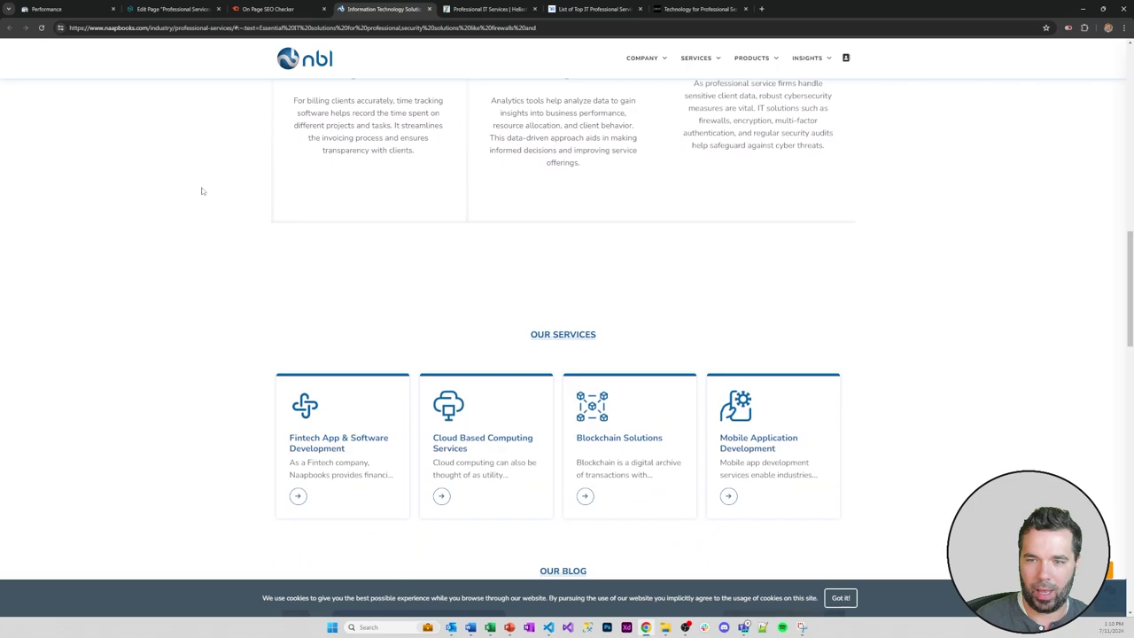
scroll(202, 191, down, 1)
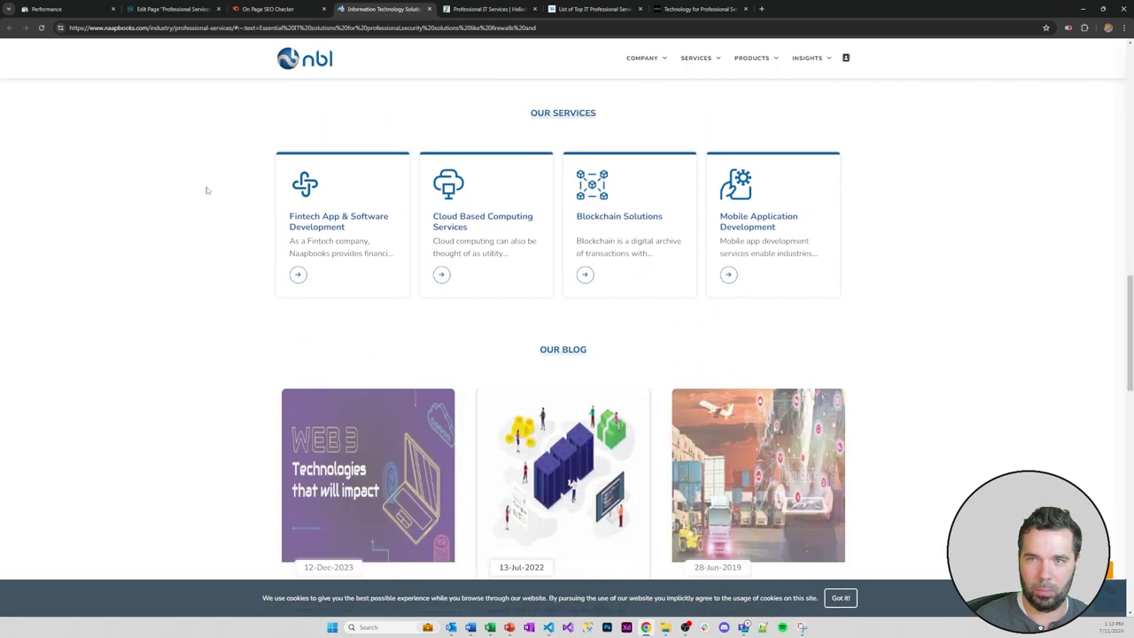
scroll(206, 189, up, 2)
scroll(205, 189, down, 6)
scroll(209, 191, up, 4)
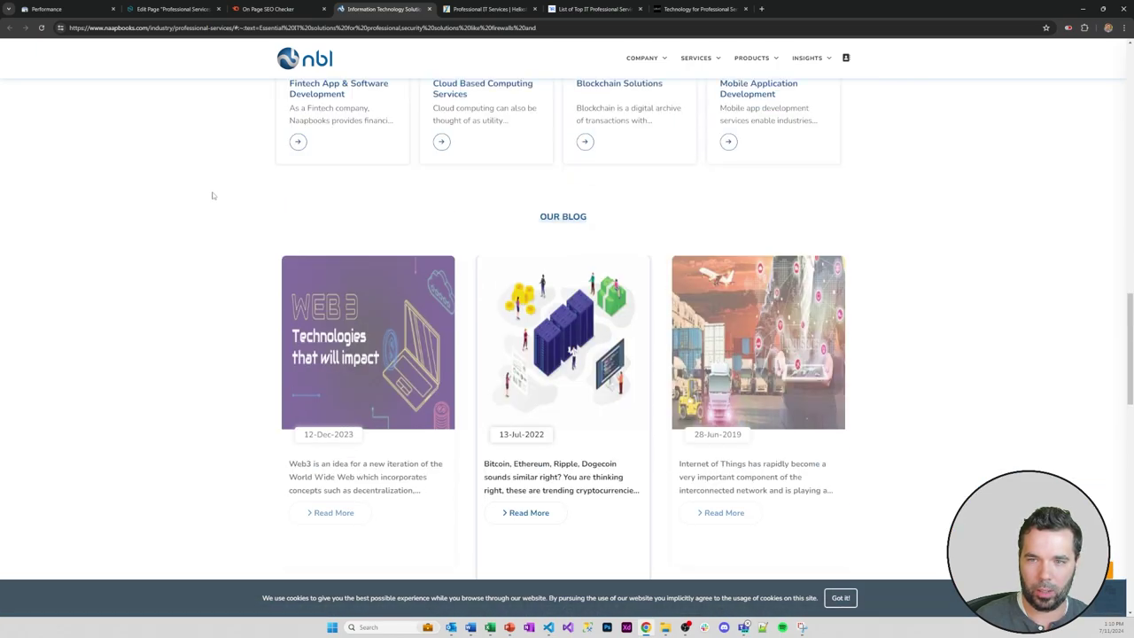
- Review the software solutions and services list on the naapbooks.com page again and return to the Semrush content length comparison
scroll(213, 200, up, 12)
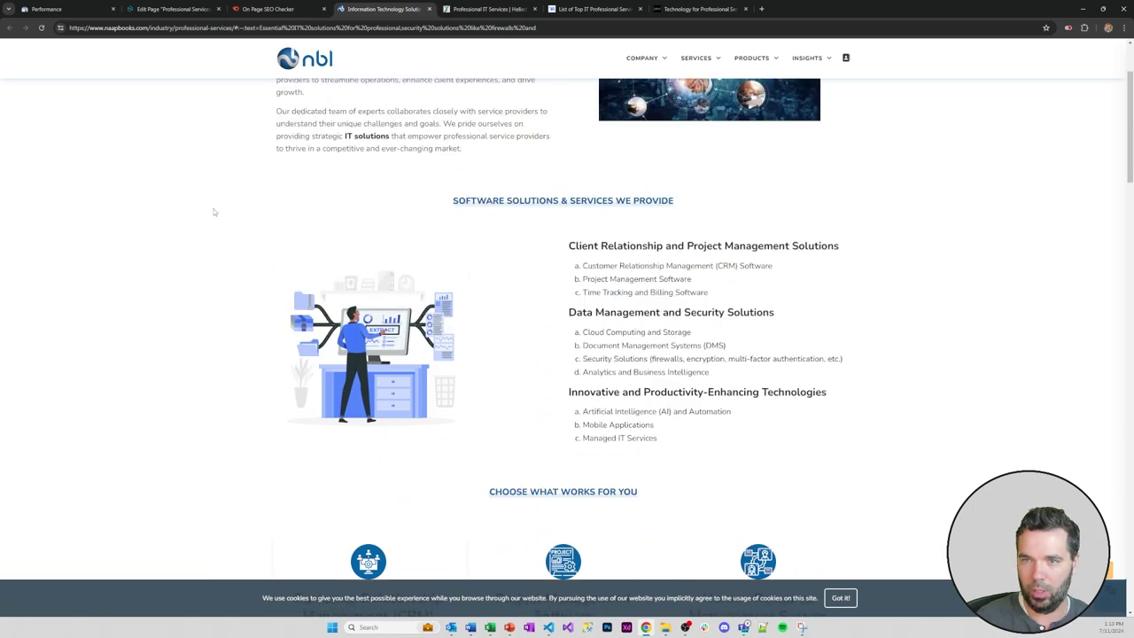
scroll(214, 212, up, 2)
click(269, 9)
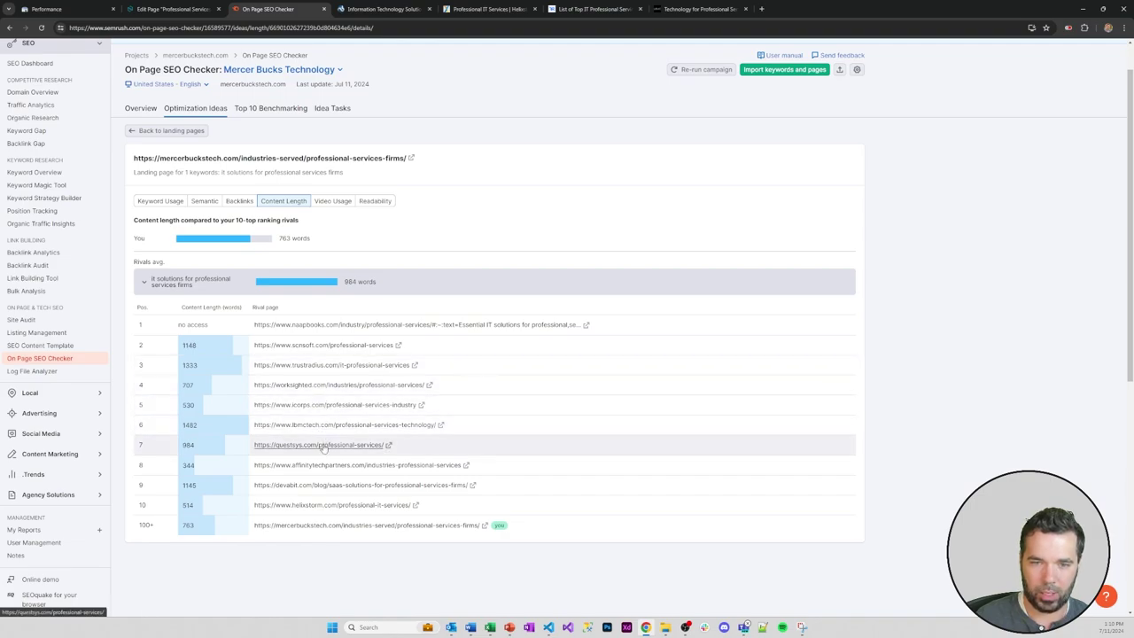
- Open the questsys.com rival page, skim its IT professional services sections, and return to the Semrush rival list
click(390, 448)
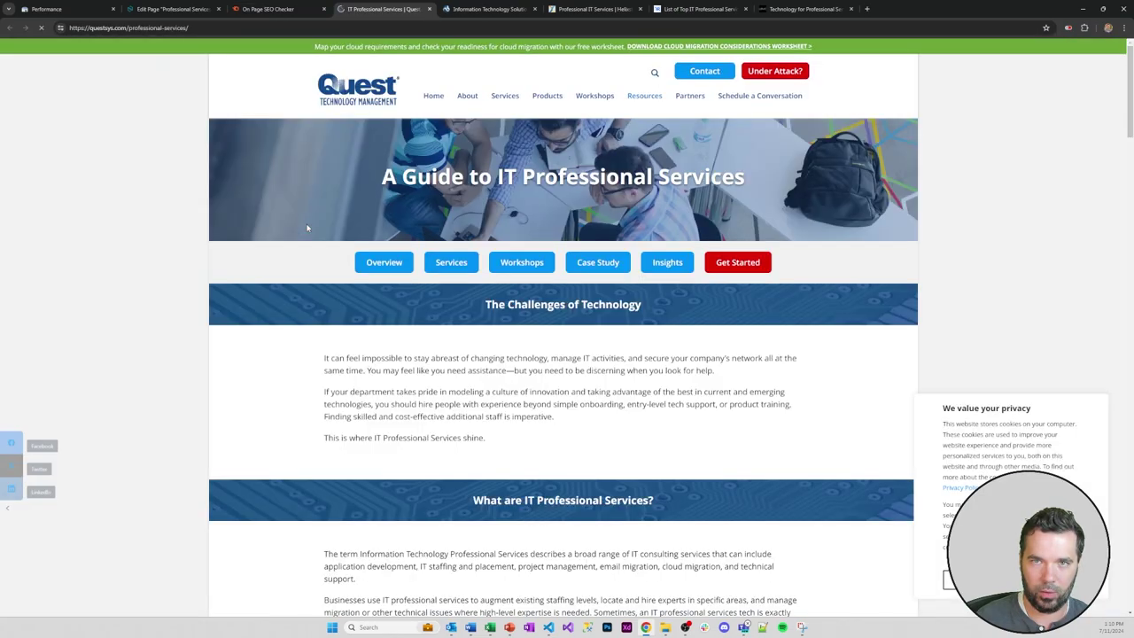
scroll(174, 189, down, 10)
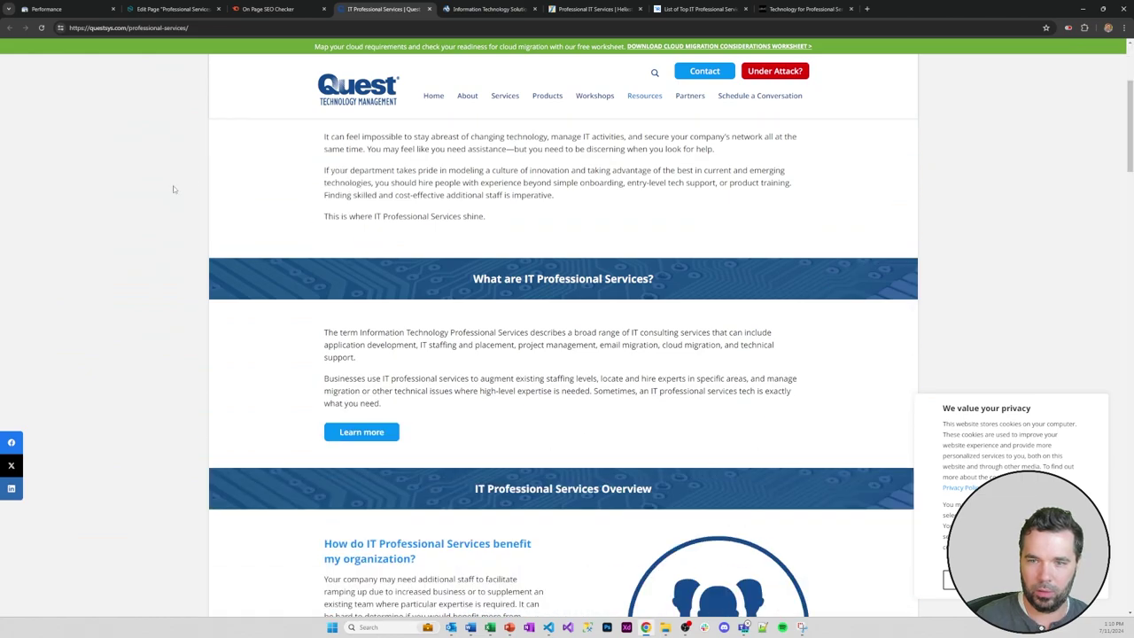
scroll(175, 189, down, 12)
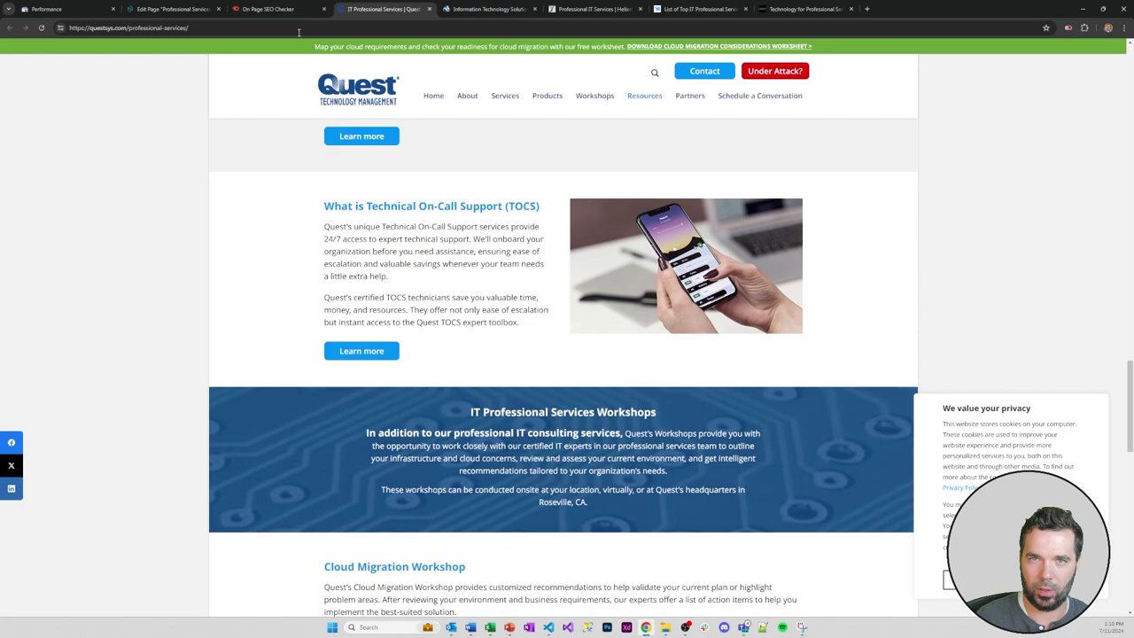
click(282, 10)
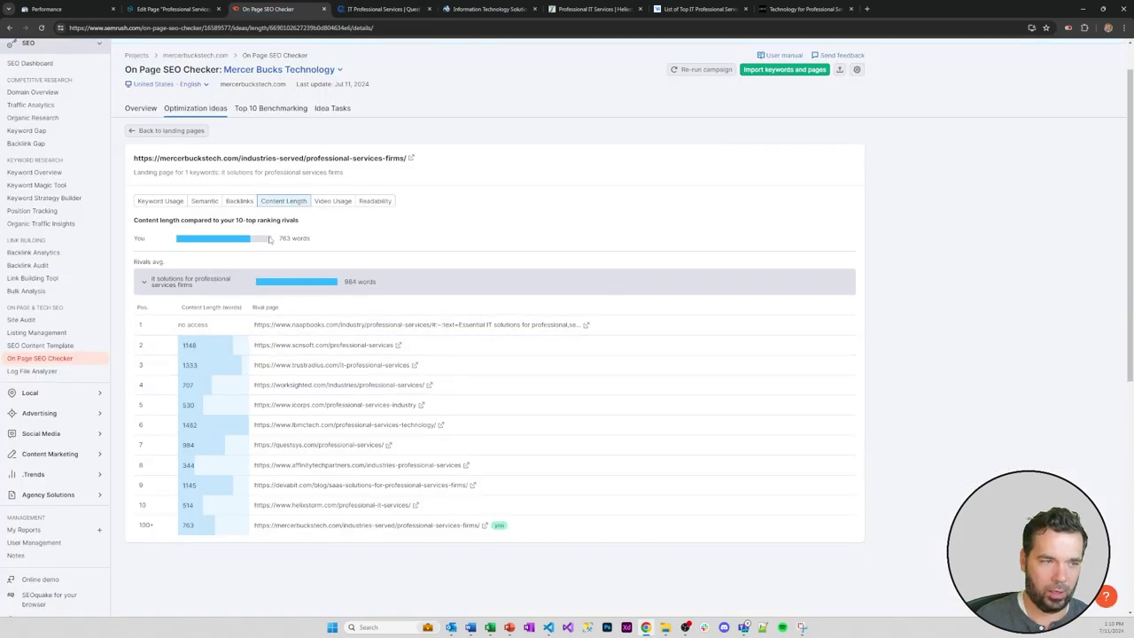
- Check how the landing page compares with its rivals on video usage and readability
click(334, 201)
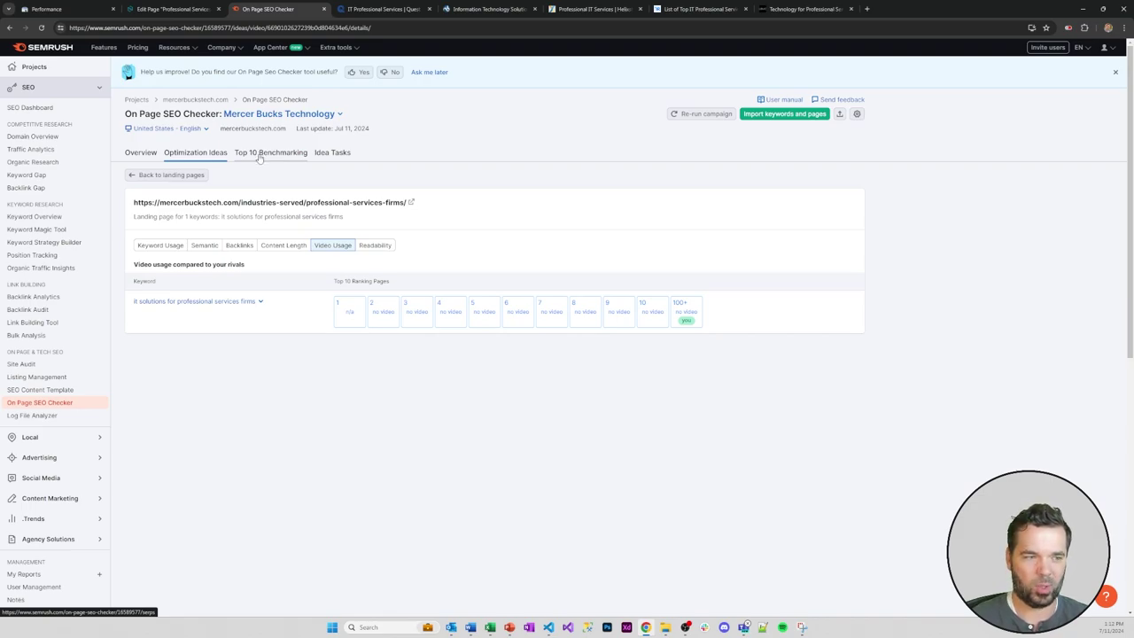
click(375, 246)
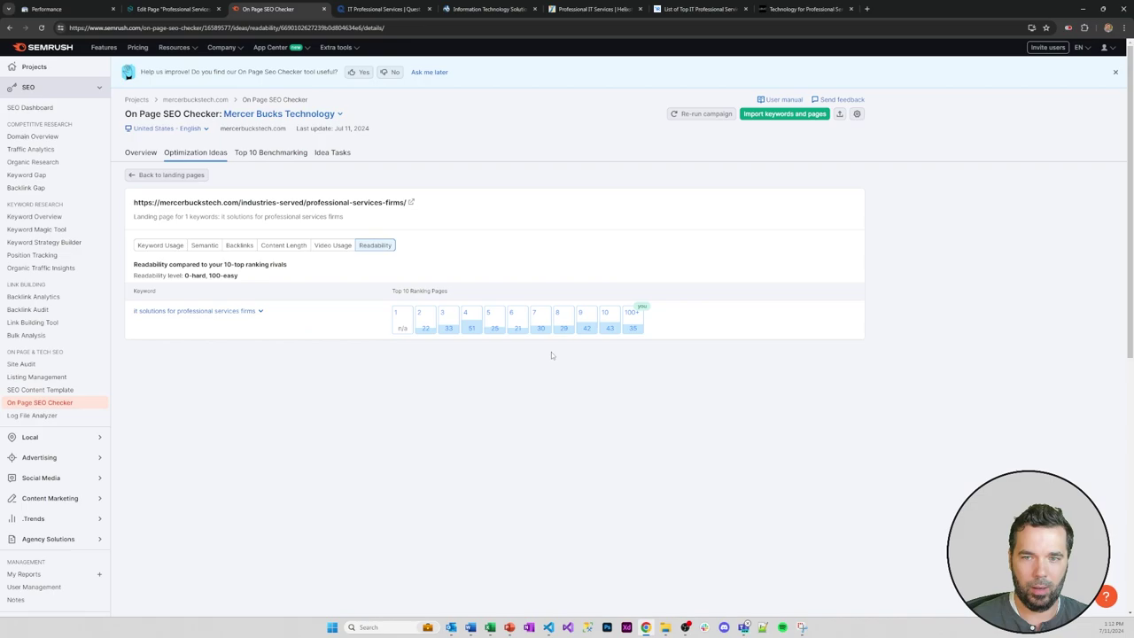
- Open the fourth-ranked worksighted.com rival page from the readability comparison, examine its headings and content sections, and return to Semrush
click(472, 330)
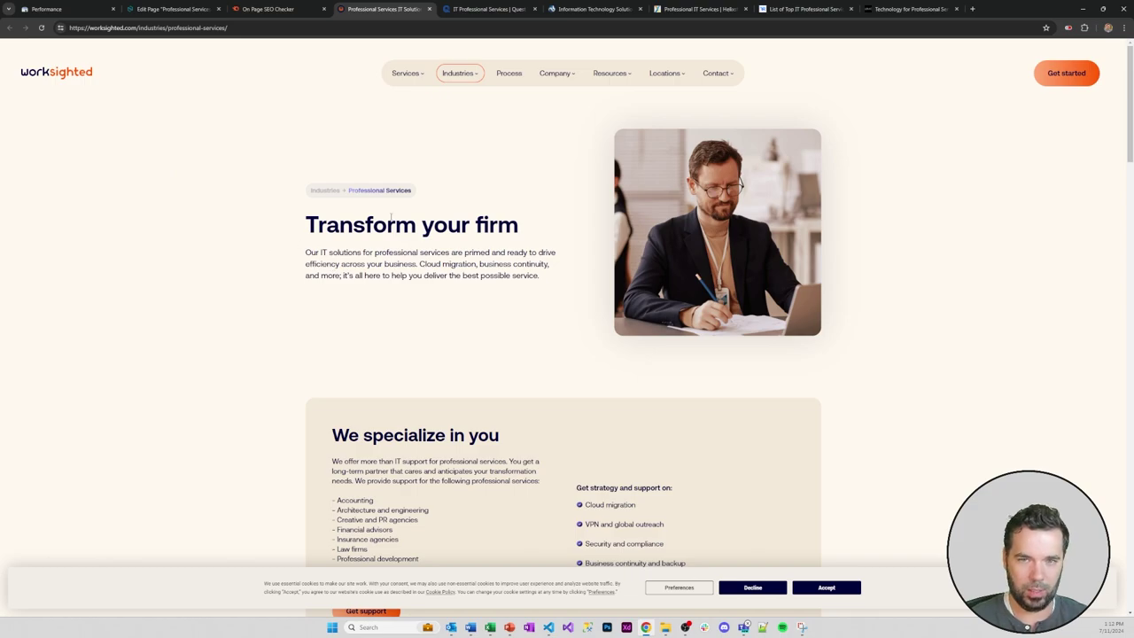
scroll(259, 258, down, 1)
scroll(259, 259, down, 1)
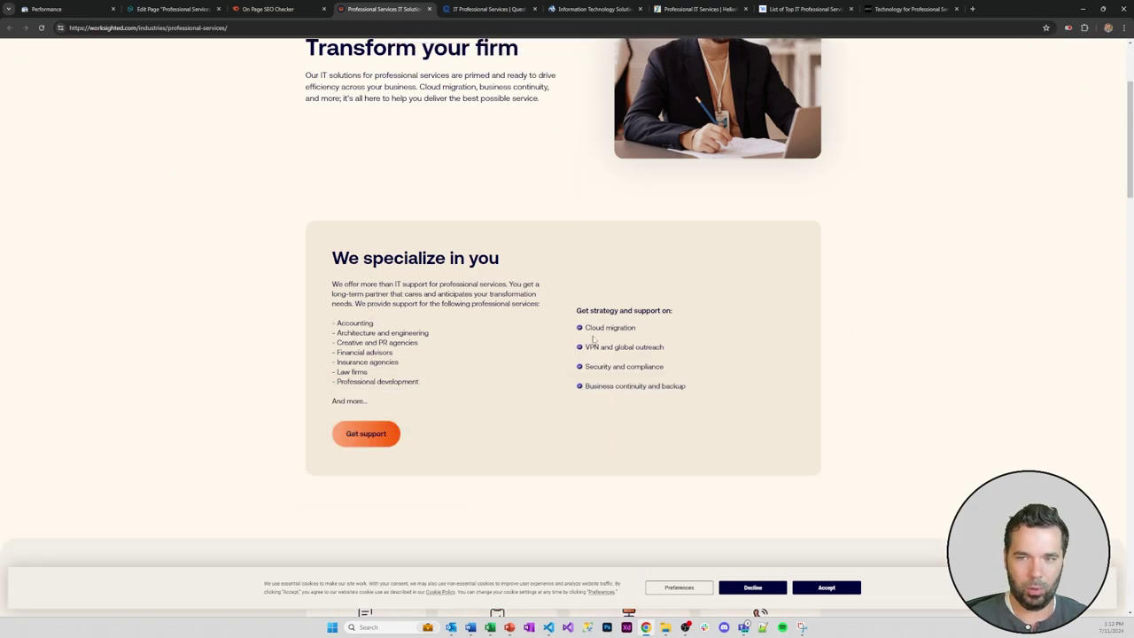
scroll(253, 279, down, 4)
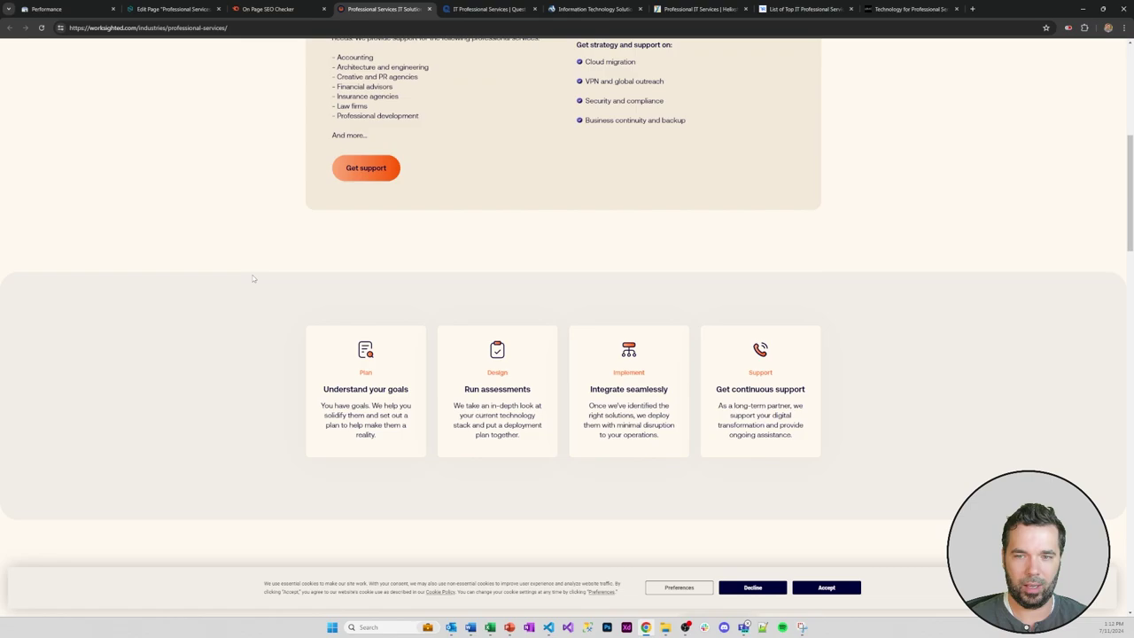
scroll(253, 278, down, 1)
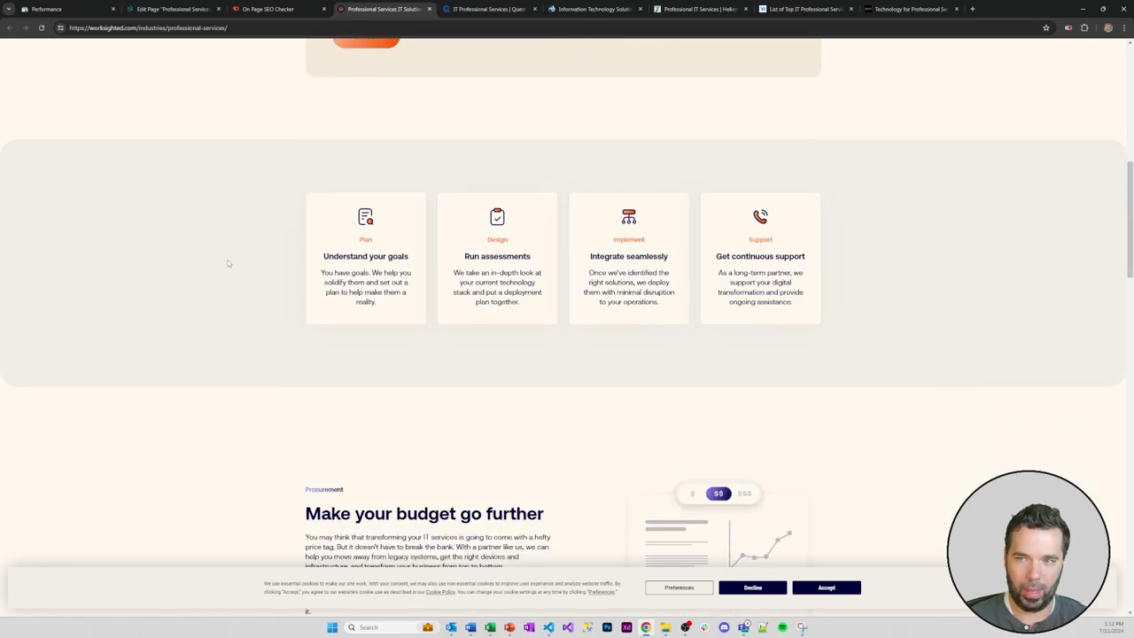
scroll(250, 259, down, 5)
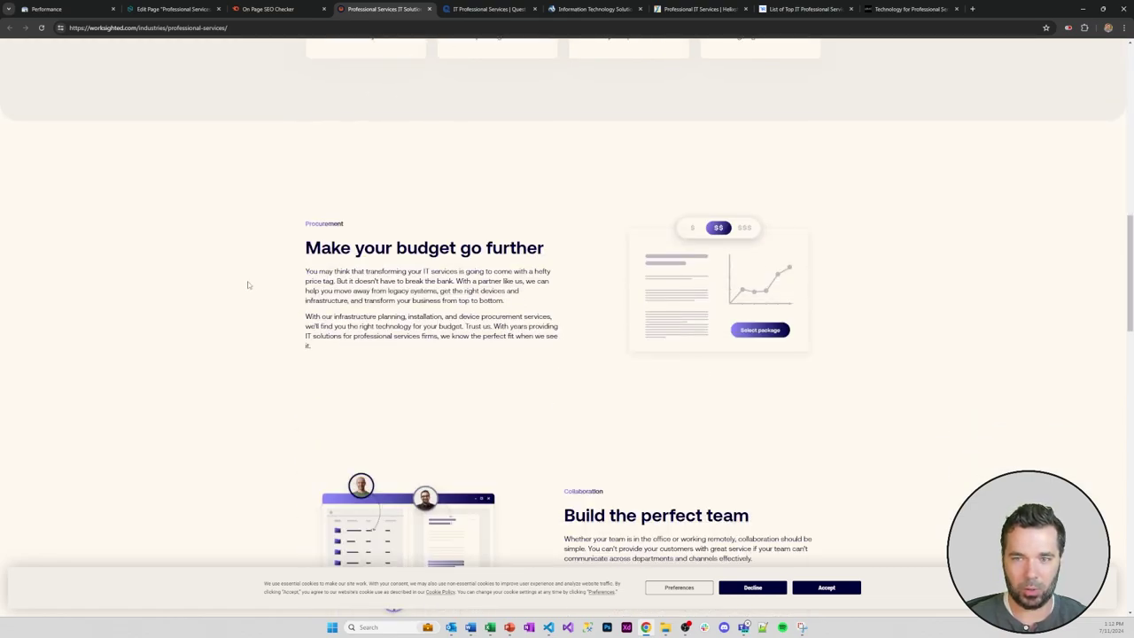
scroll(249, 285, down, 4)
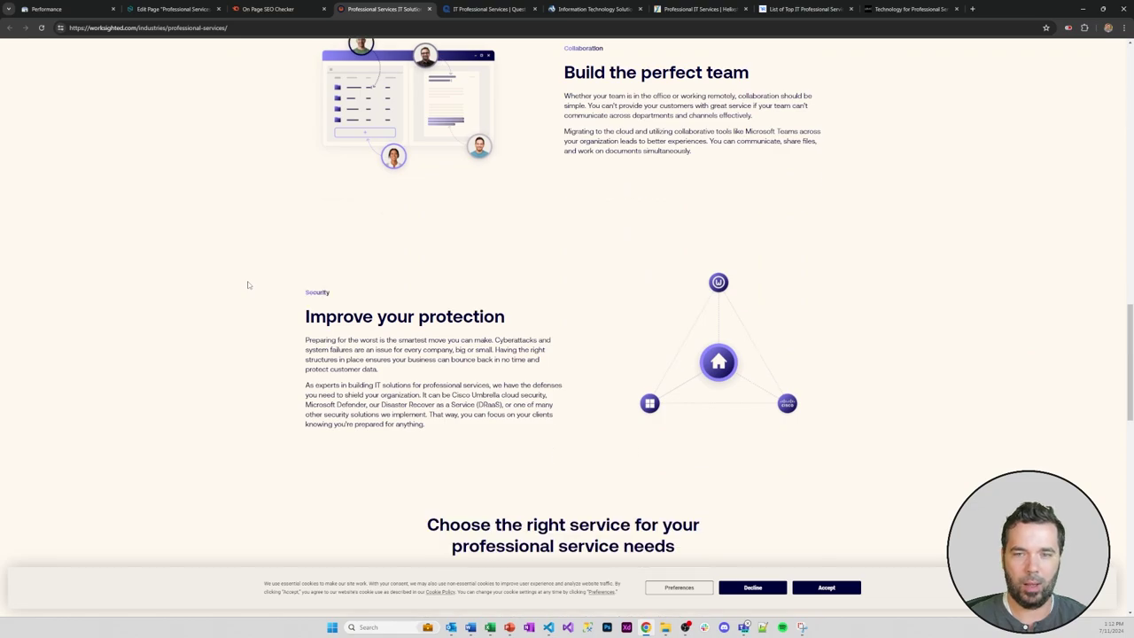
scroll(699, 358, up, 2)
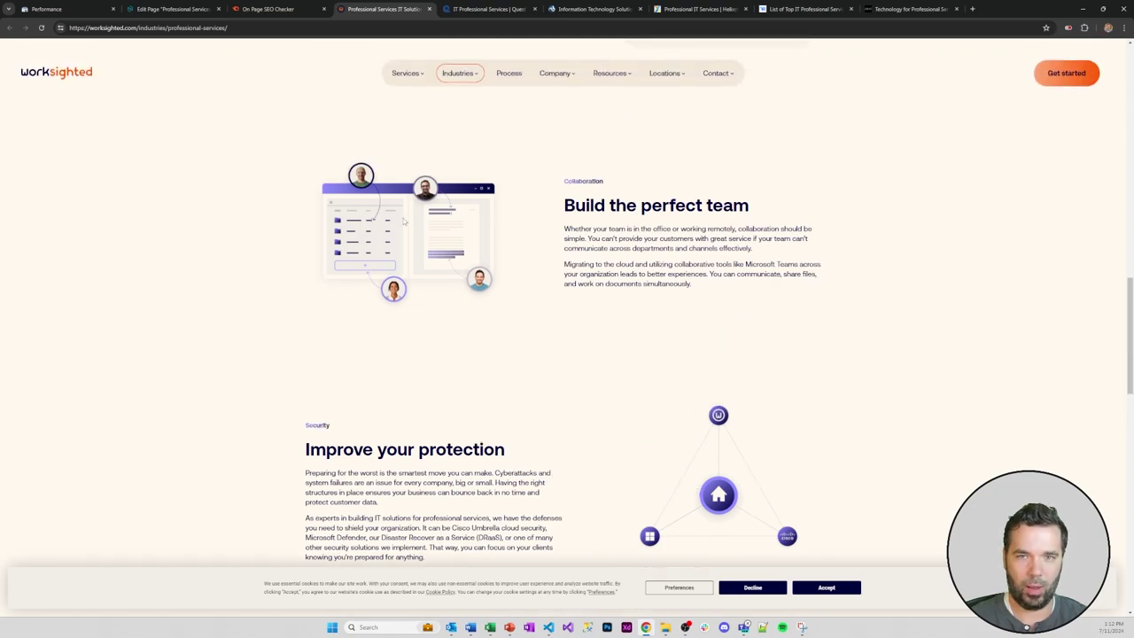
scroll(224, 212, down, 5)
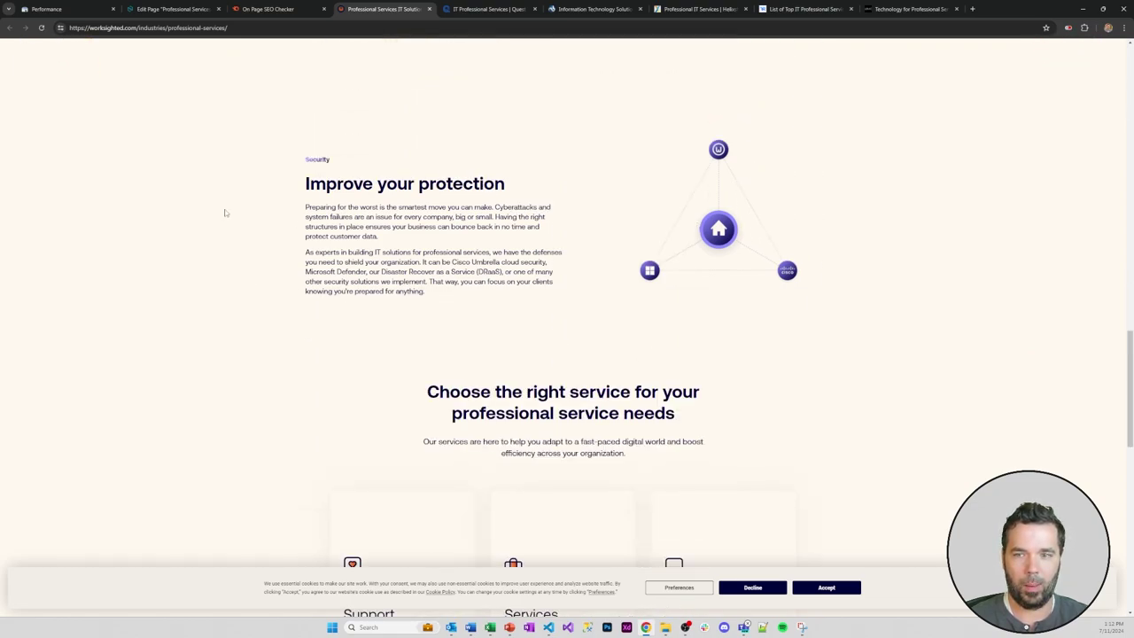
scroll(255, 211, down, 2)
scroll(254, 211, up, 1)
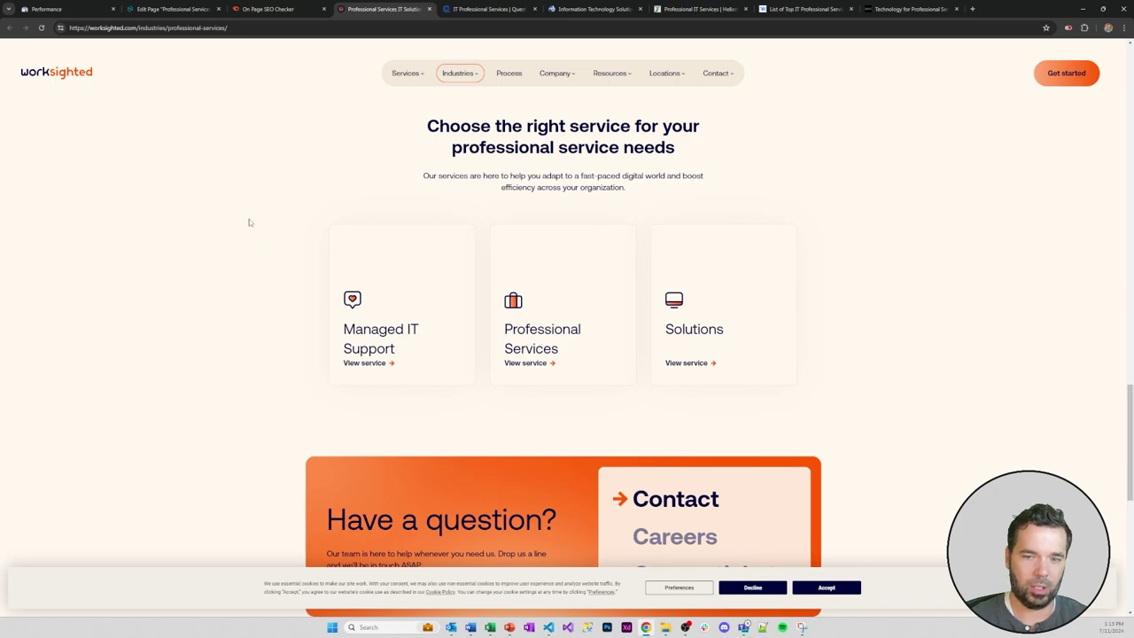
scroll(250, 219, down, 2)
click(281, 9)
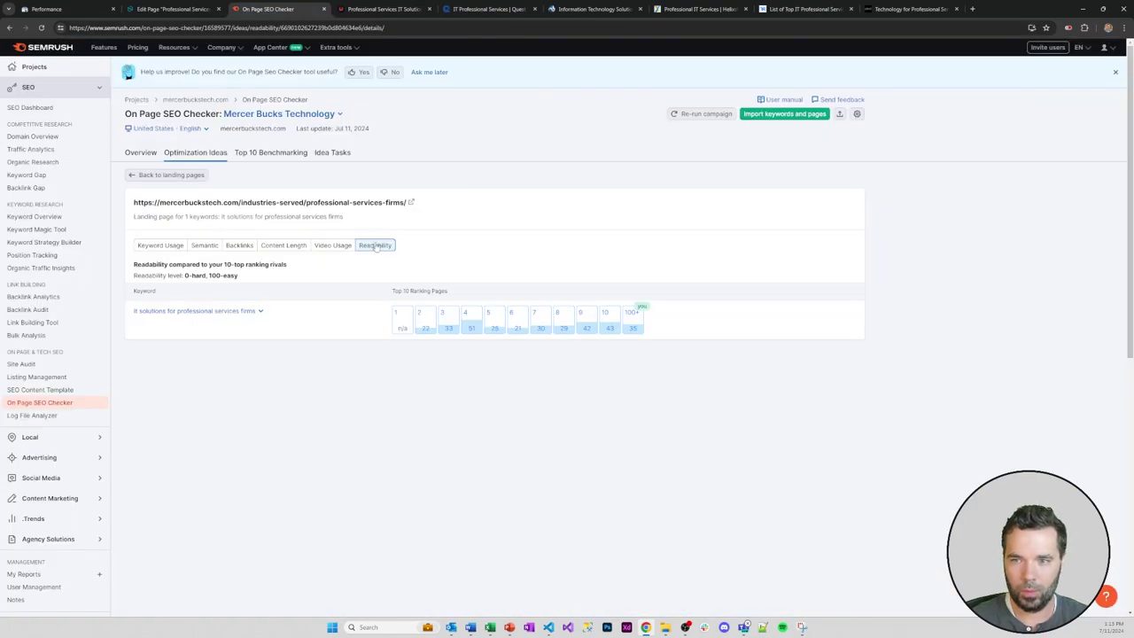
- Check the top 10 benchmarking and campaign overview, and open the optimization ideas for the professional-services-firms page
click(270, 154)
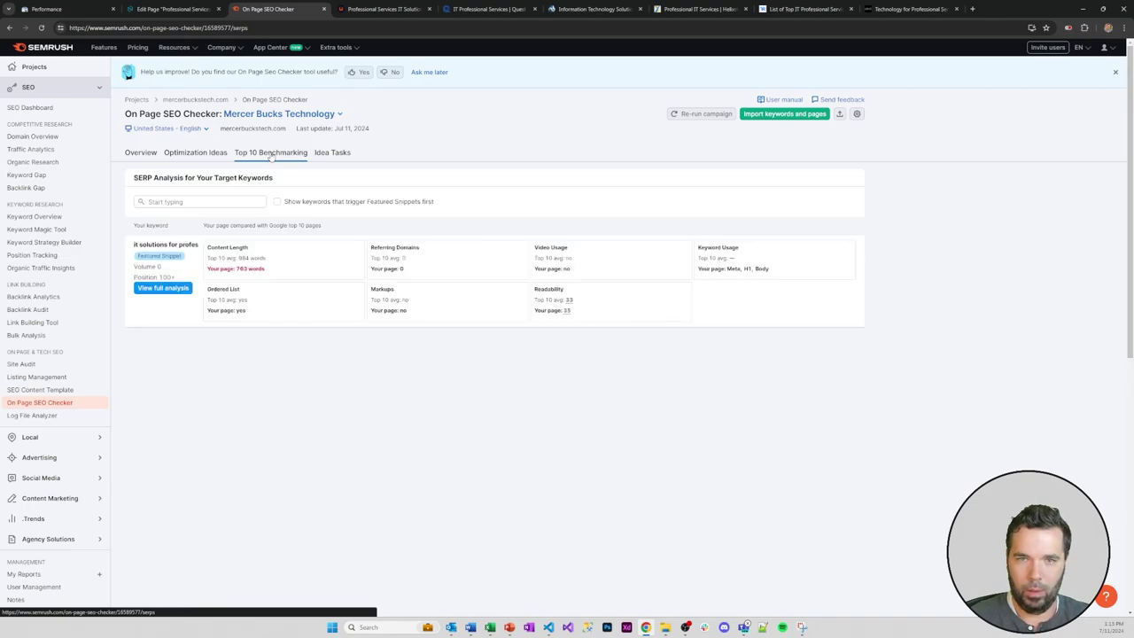
click(140, 153)
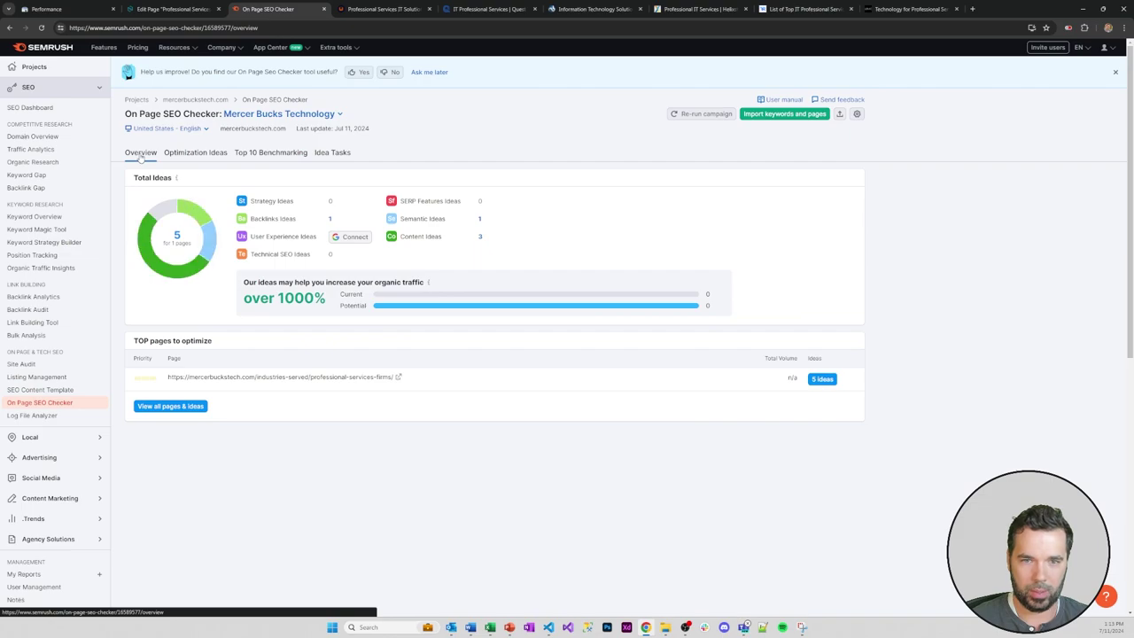
click(822, 378)
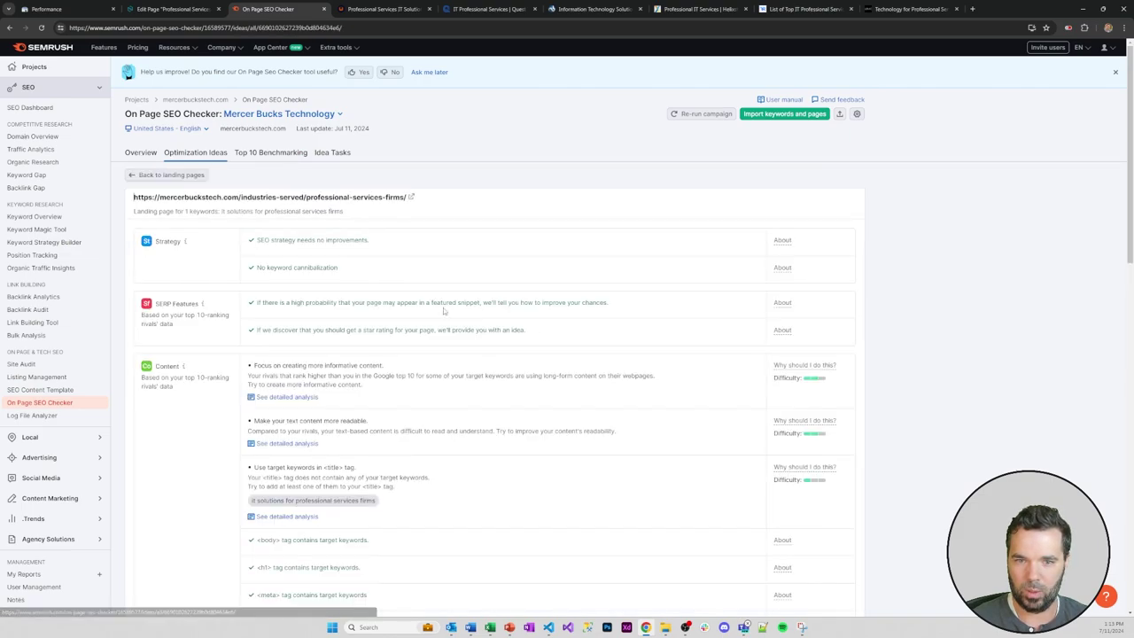
- Read through the content ideas and highlight the semantic suggestion to enrich the page content
scroll(443, 307, down, 2)
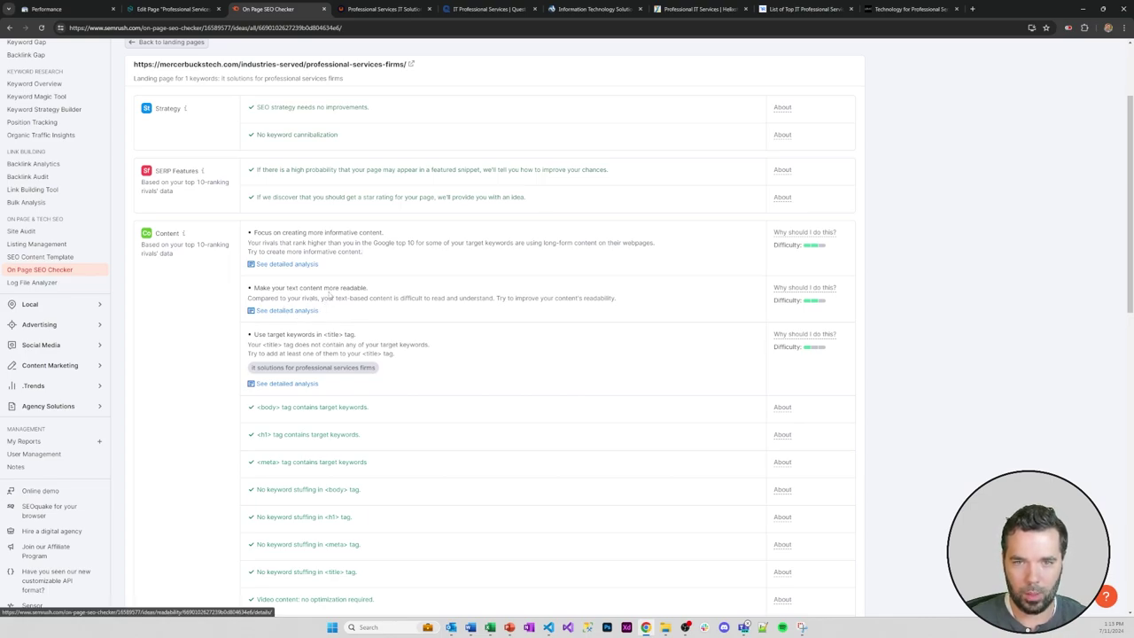
scroll(358, 351, down, 5)
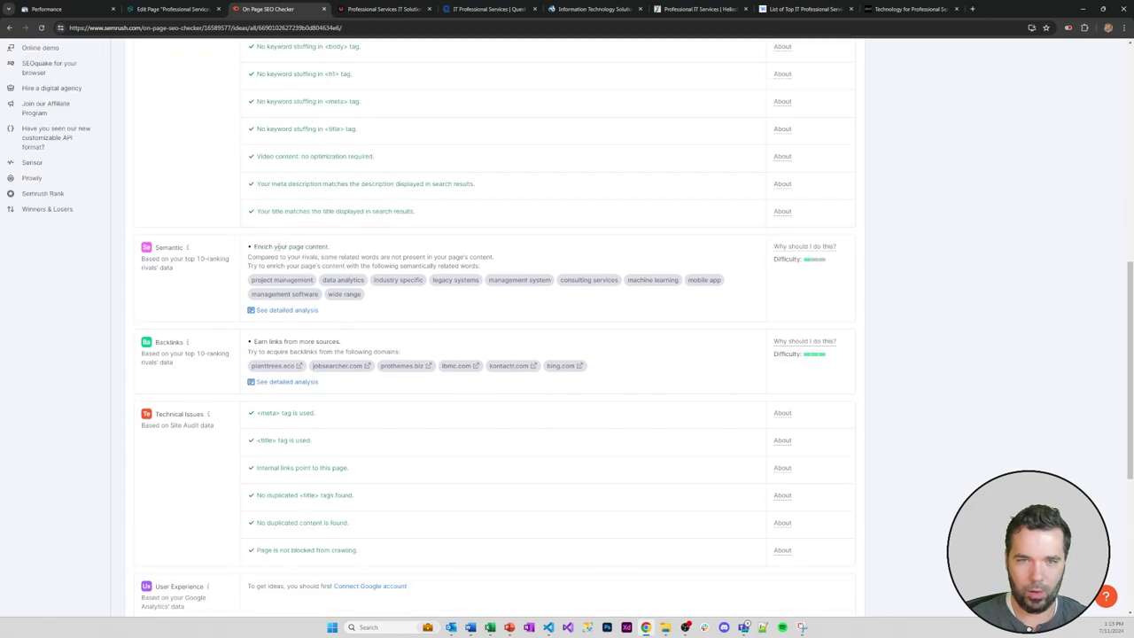
drag(255, 246, 392, 250)
click(309, 278)
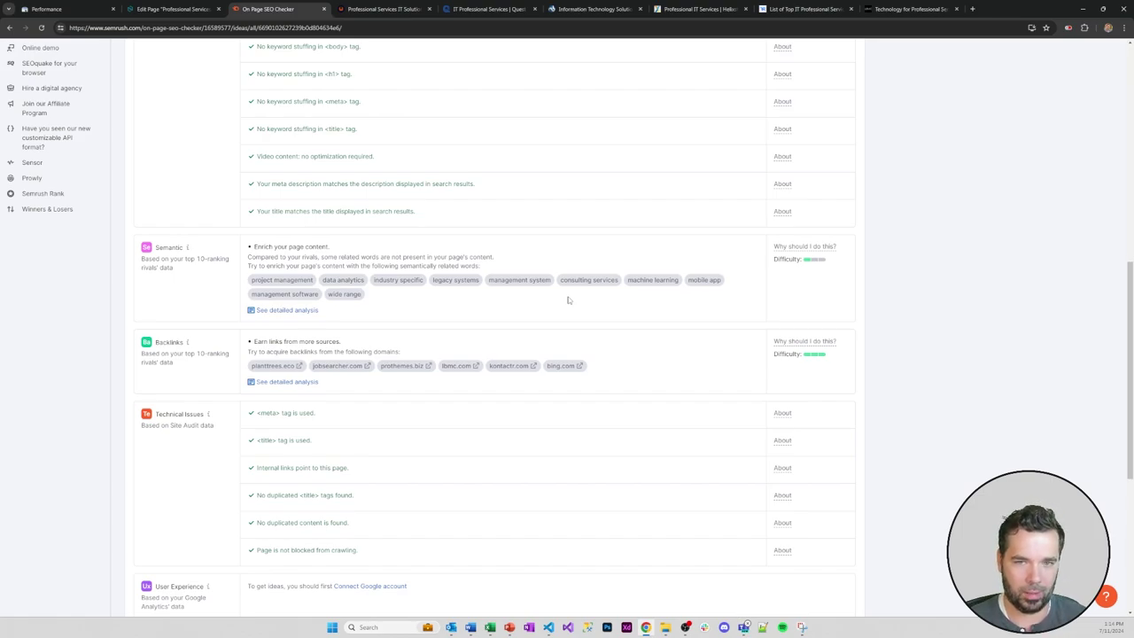
- Review the suggested related terms, highlighting "legacy systems", "data analytics" and "consulting services"
triple_click(475, 280)
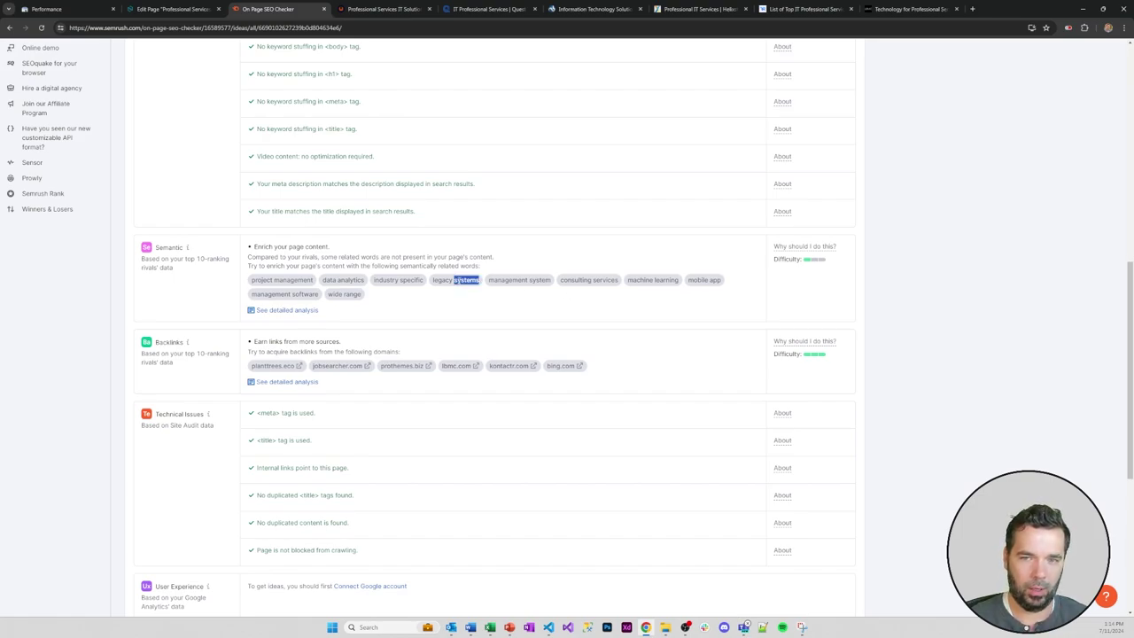
drag(479, 282, 431, 282)
click(433, 283)
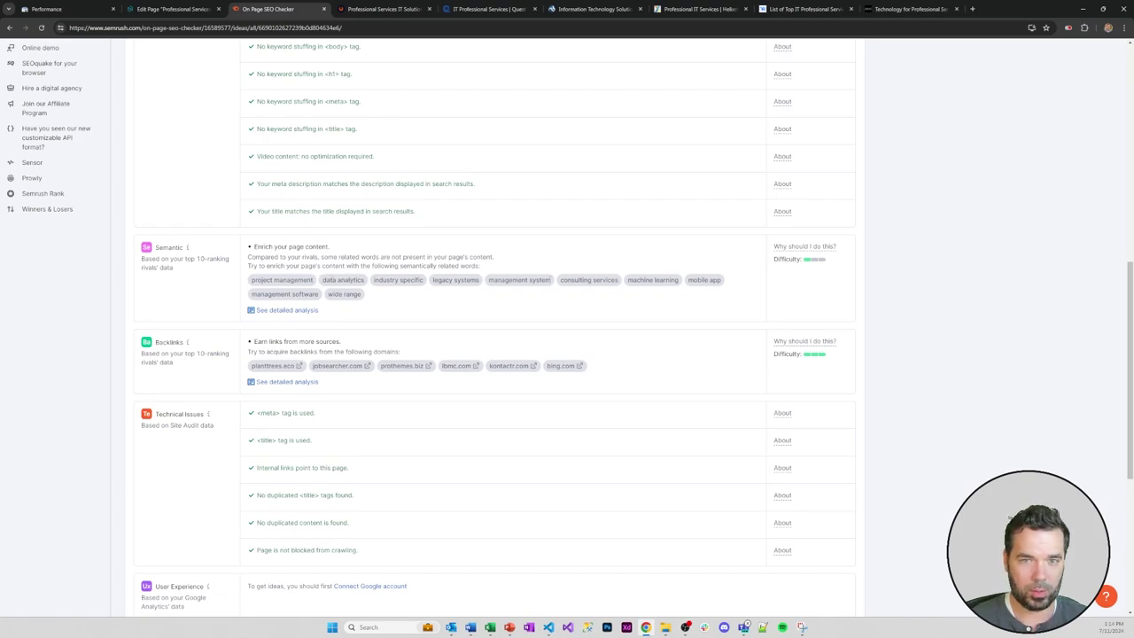
double_click(326, 280)
drag(326, 280, 363, 280)
click(592, 280)
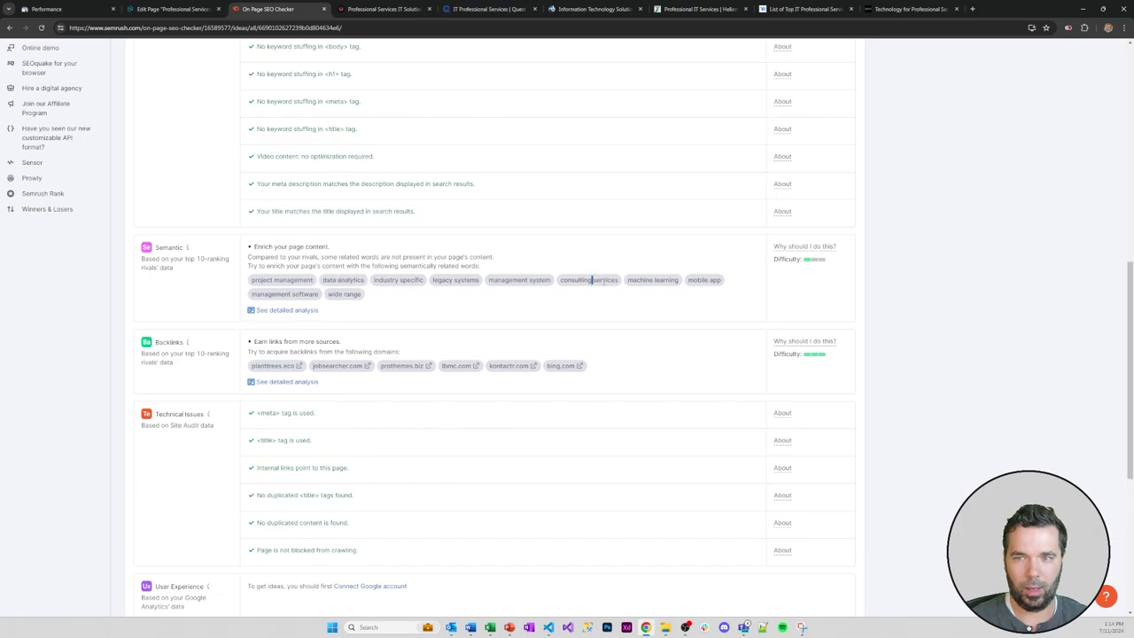
triple_click(619, 280)
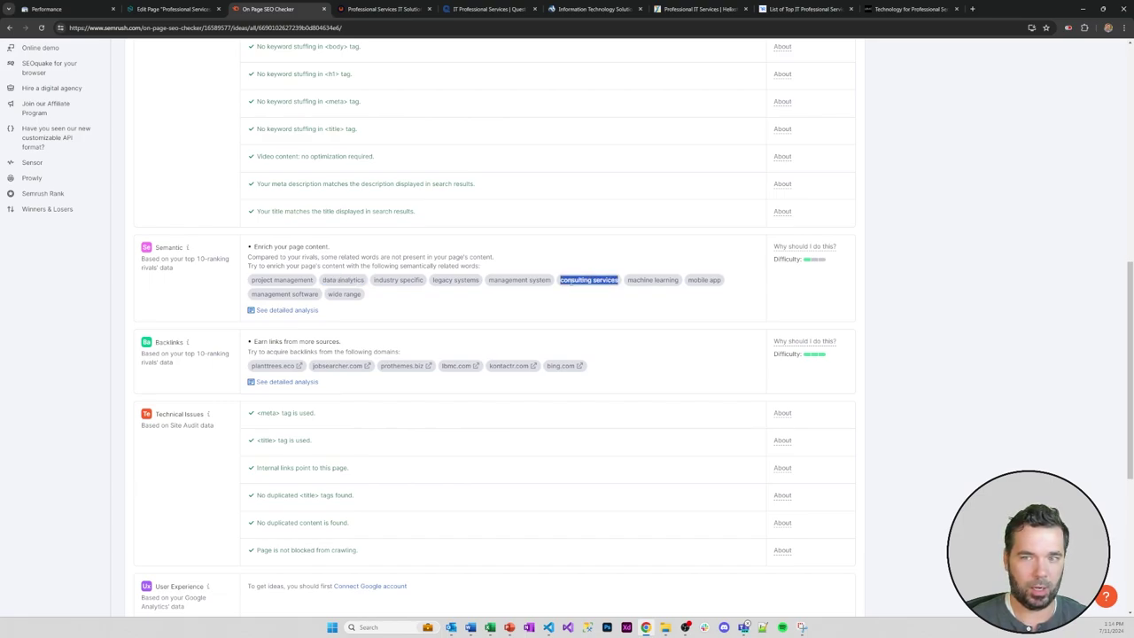
click(566, 283)
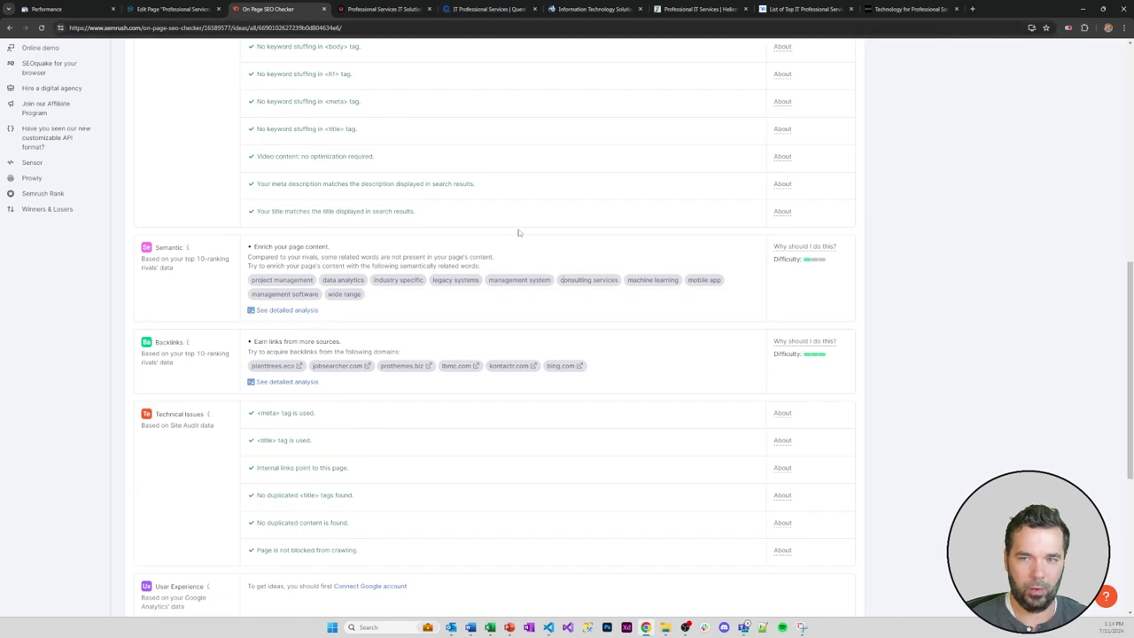
- Glance at the page's WordPress editor, return to the Semrush ideas, and examine the suggested term "machine learning"
click(175, 11)
key(ctrl+Tab)
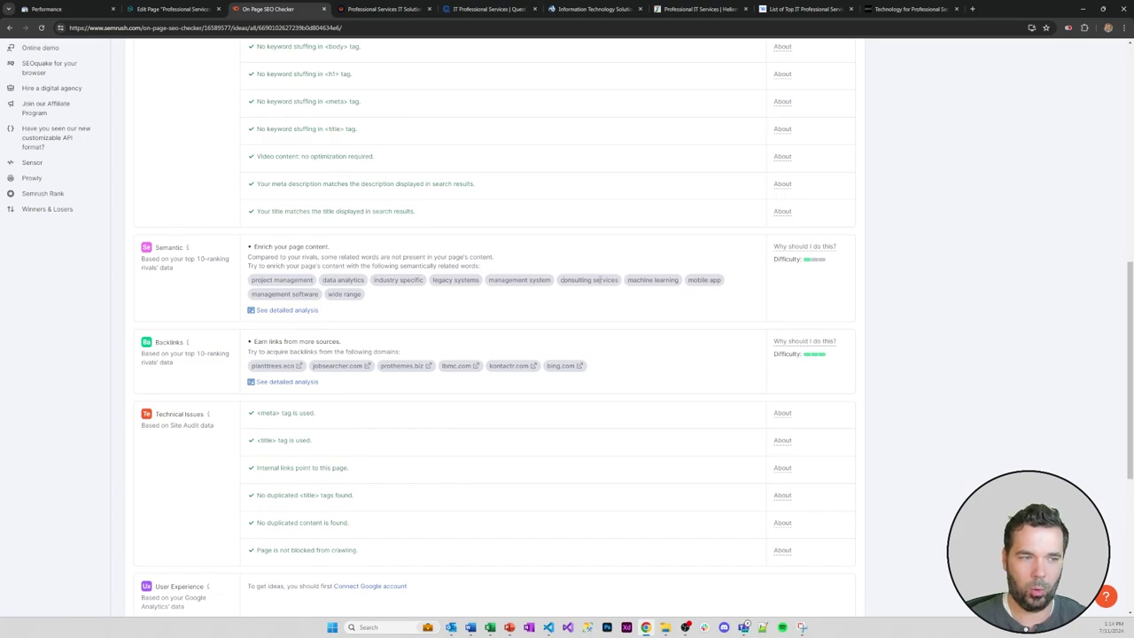
double_click(666, 279)
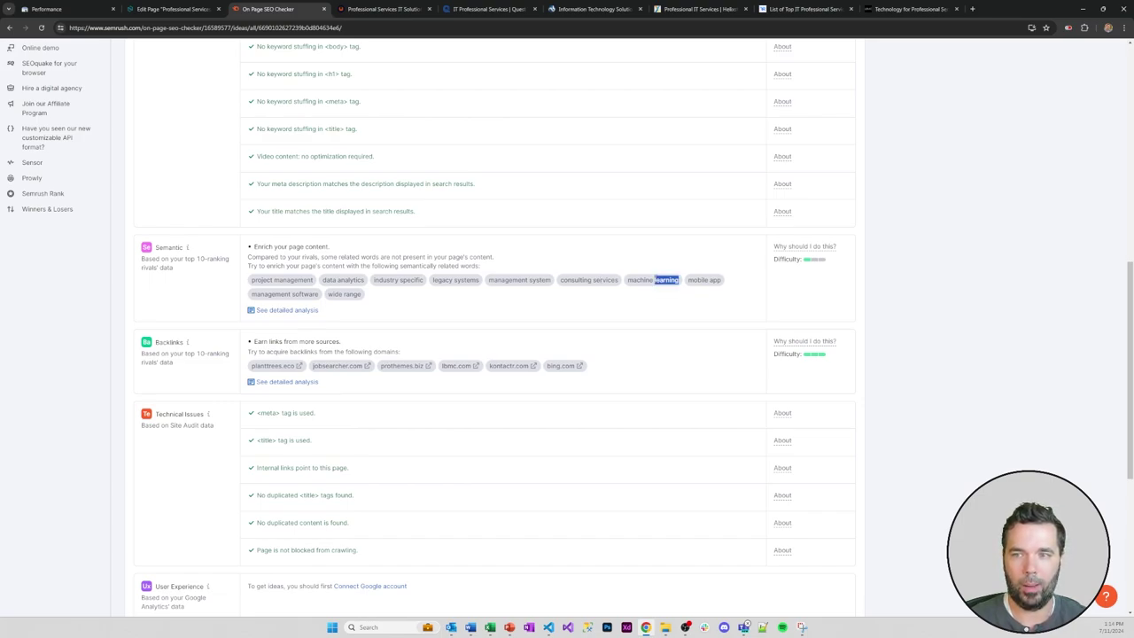
click(653, 294)
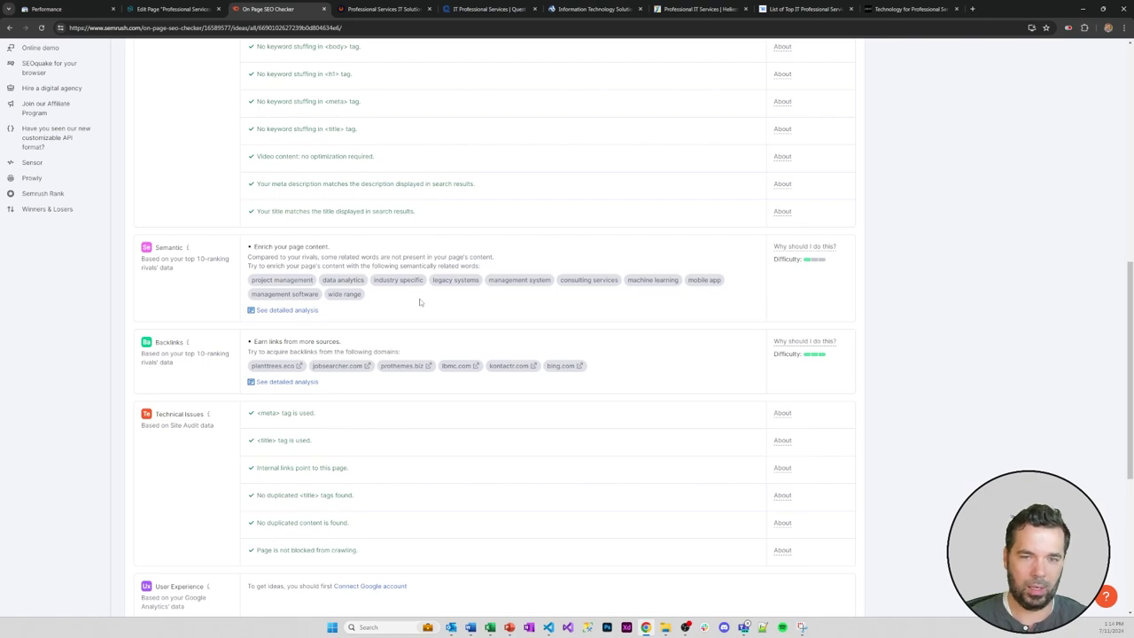
- Review the backlink and remaining optimization ideas, and switch to the Professional Services page's WordPress editor
scroll(419, 306, down, 1)
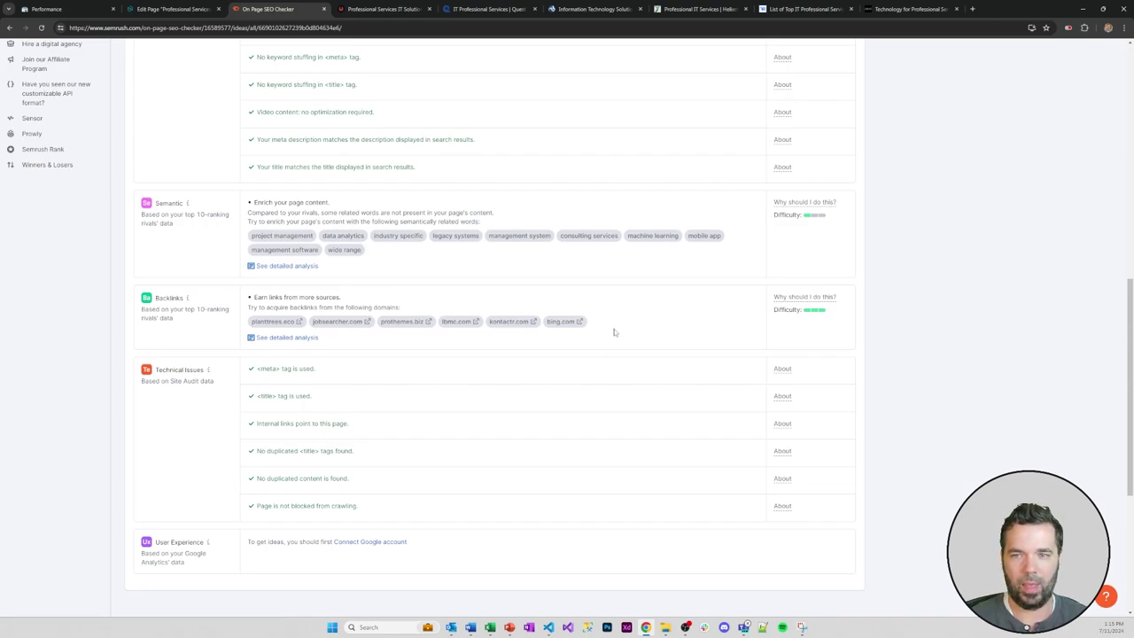
scroll(615, 332, up, 10)
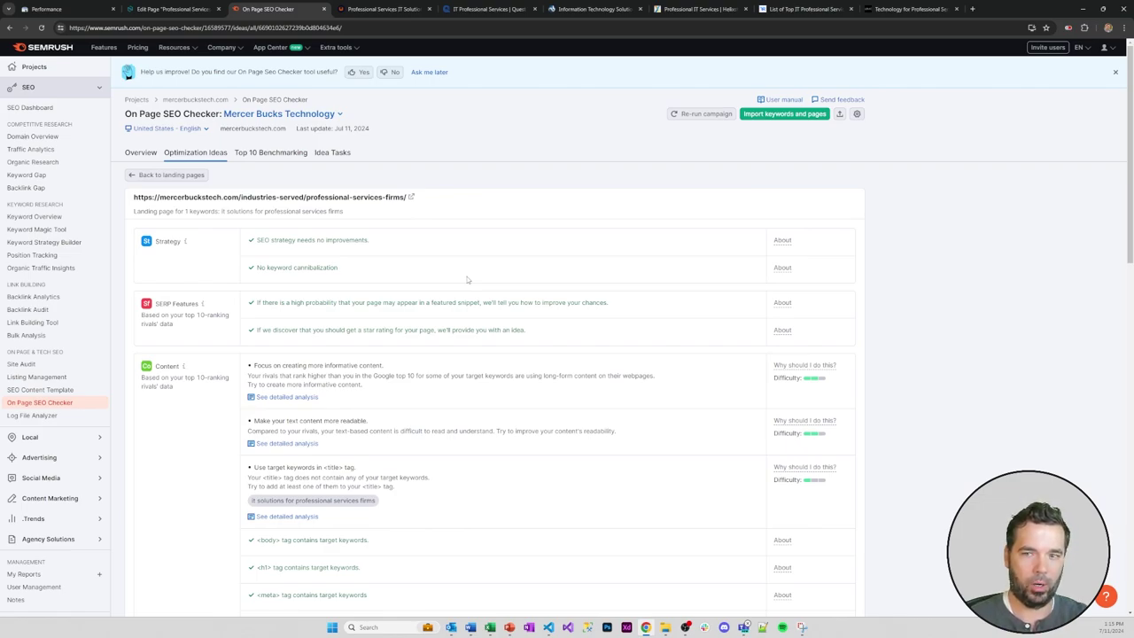
click(176, 10)
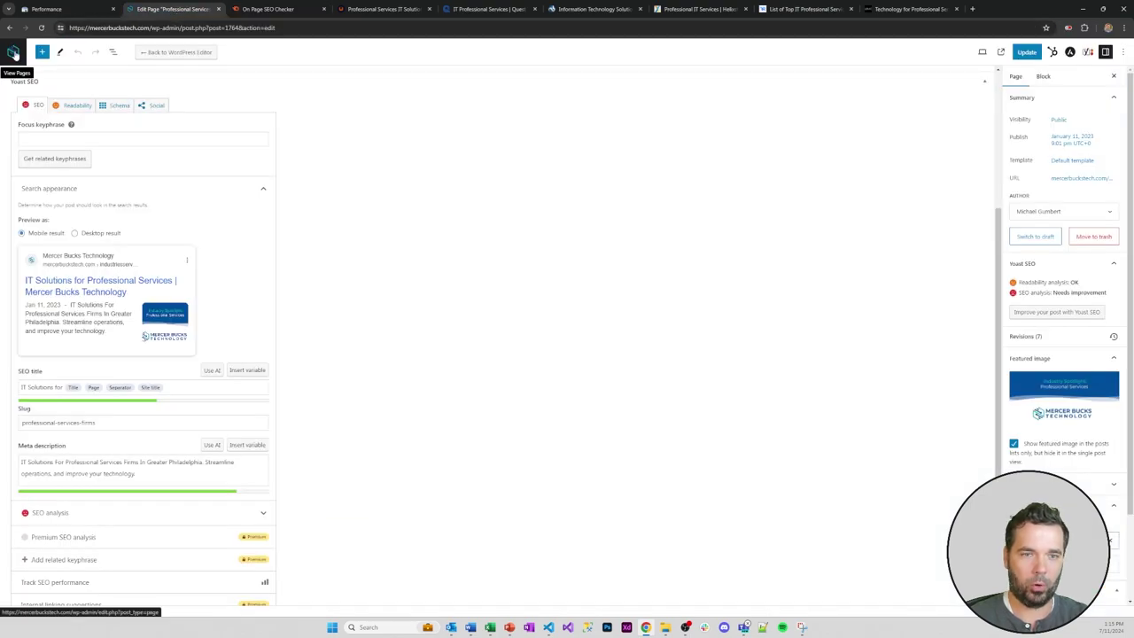
- Update the Professional Services page in WordPress and check its live version, glancing at the On Page SEO Checker
click(1028, 51)
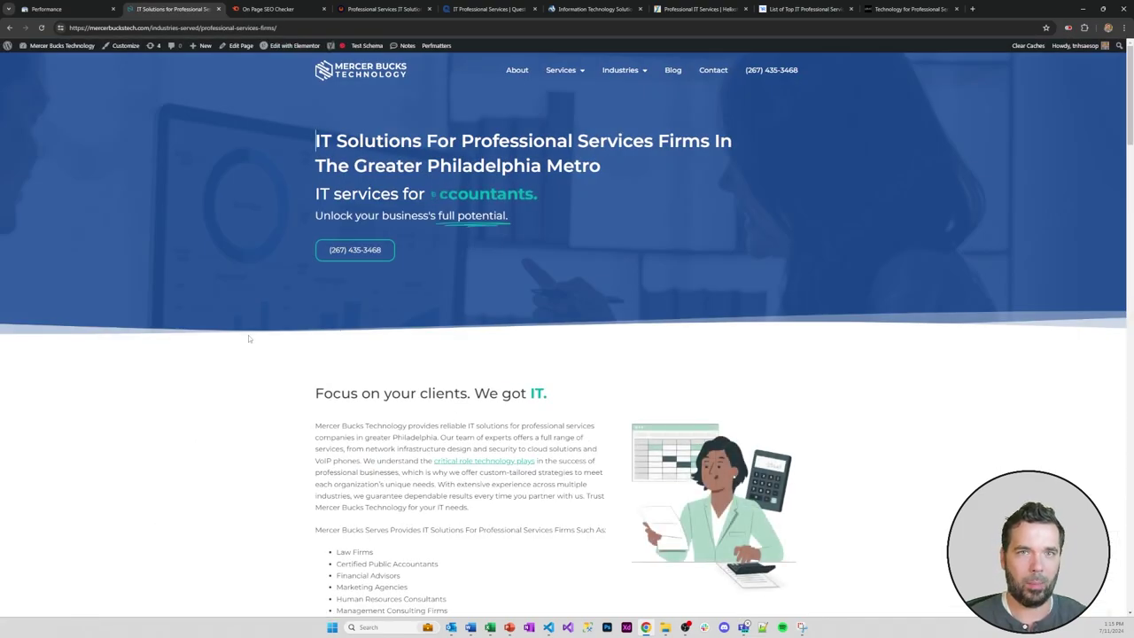
click(268, 10)
click(182, 9)
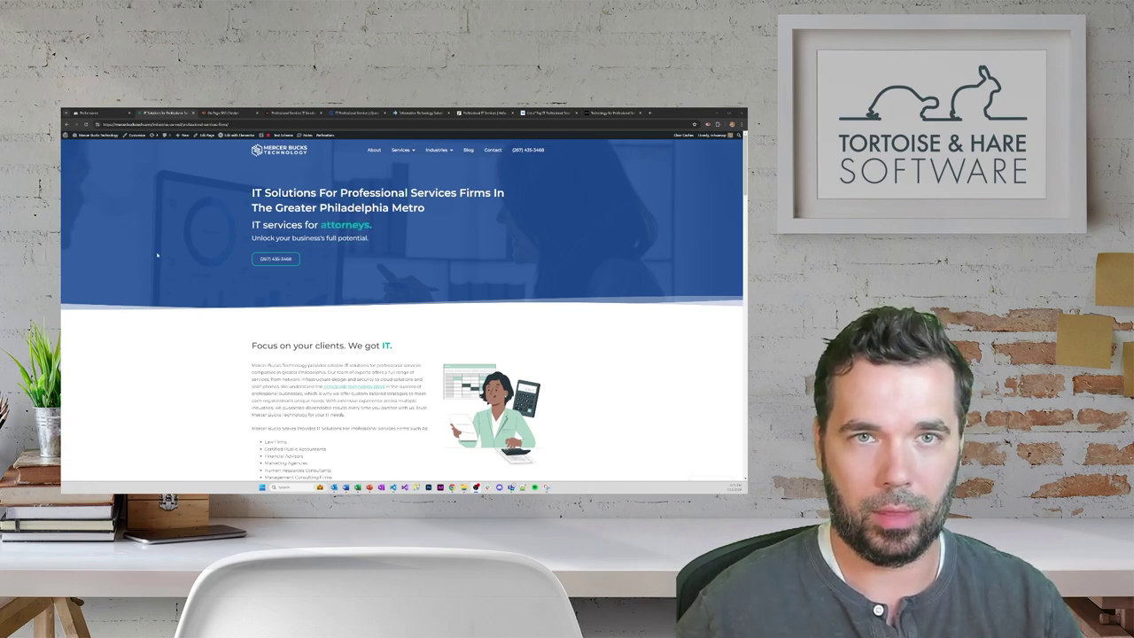
- Copy the live page's URL, inspect it in Google Search Console, request indexing for it, and dismiss the confirmation
click(238, 124)
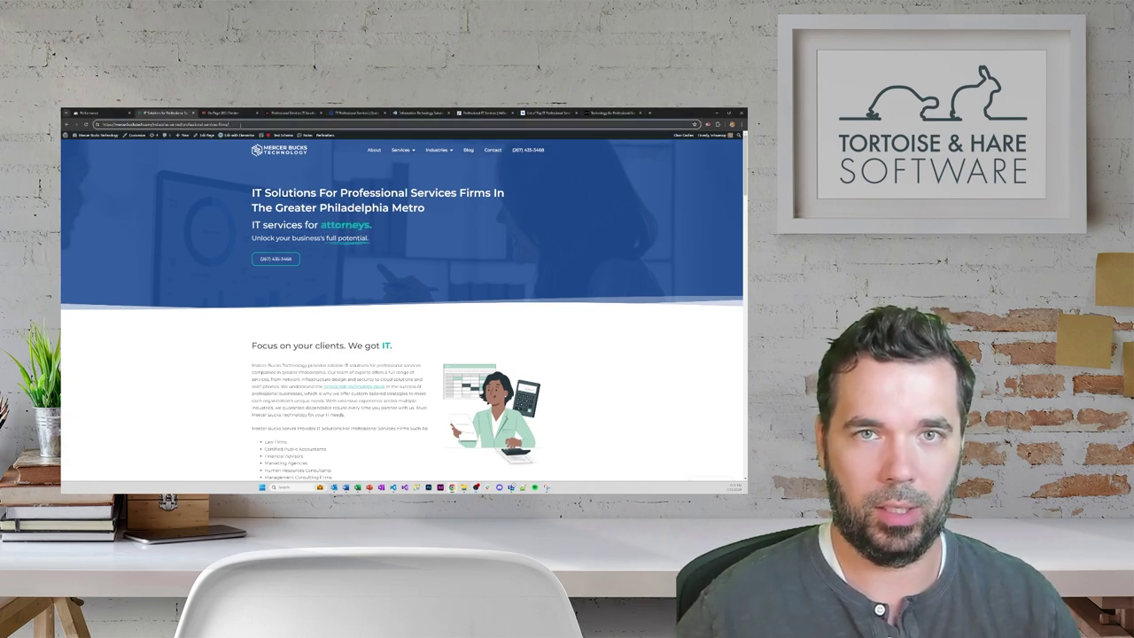
click(238, 124)
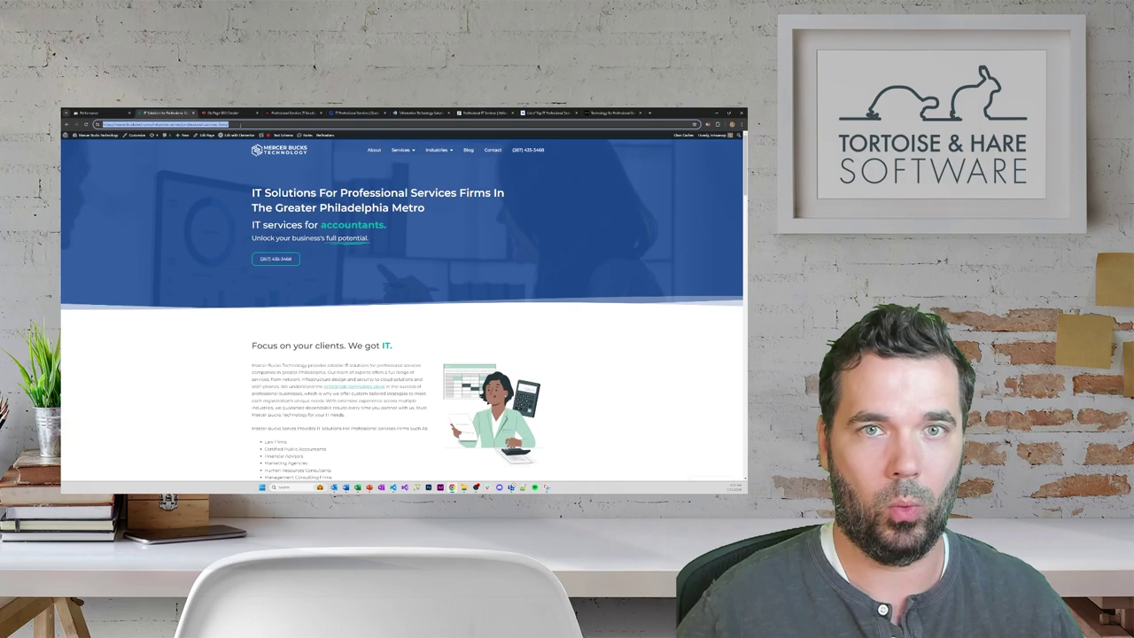
click(89, 113)
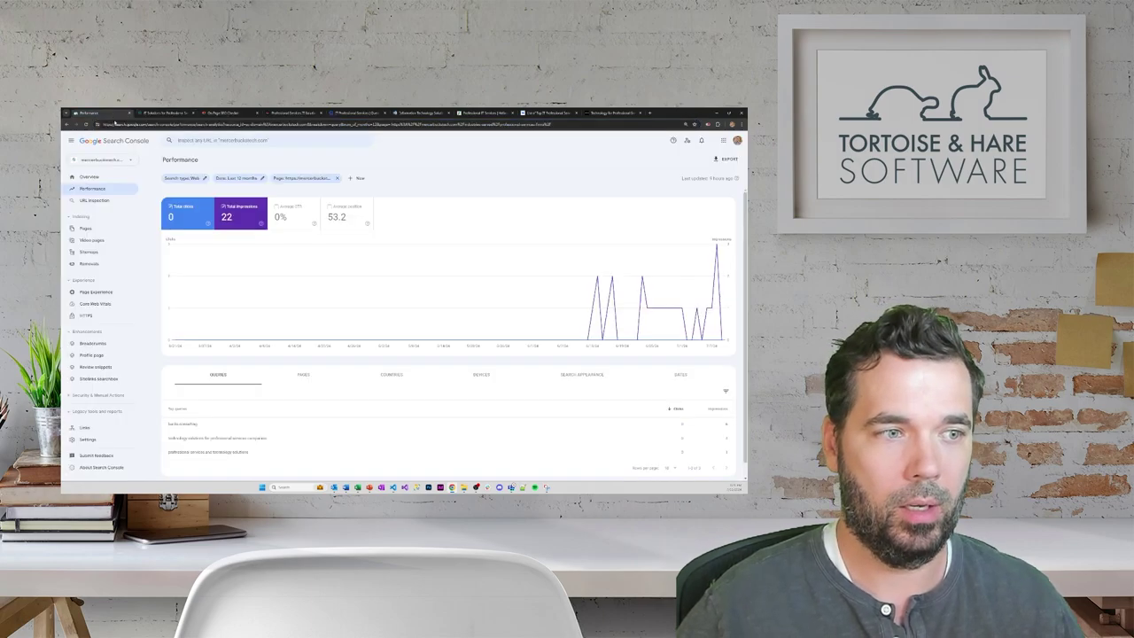
click(232, 140)
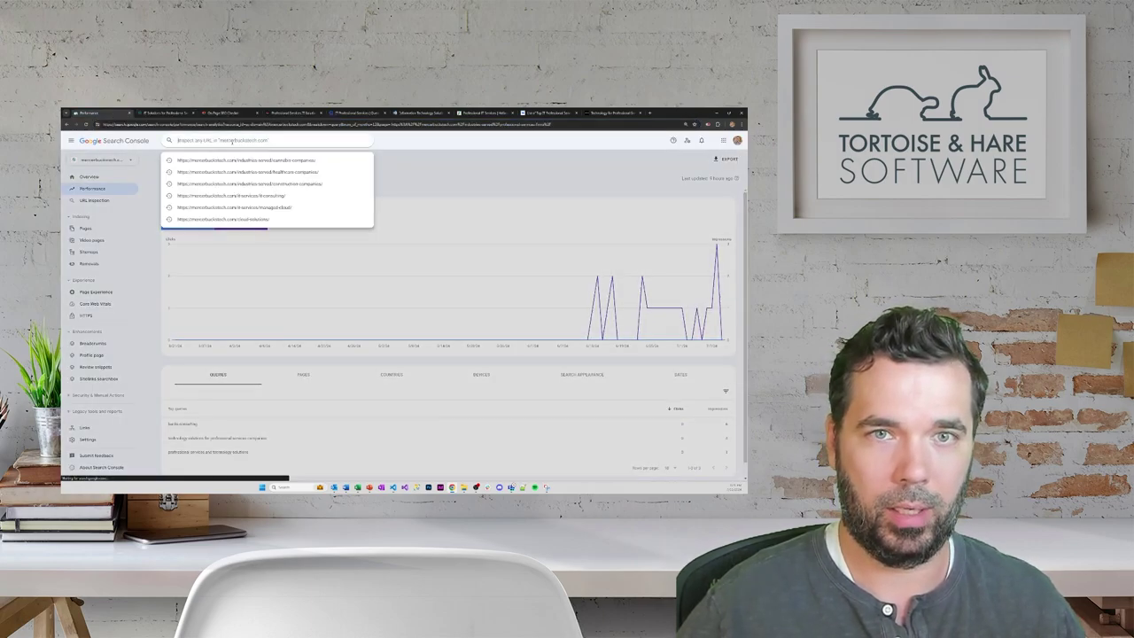
text(https://mercerbuckstech.com/industries-served/professional-services-firms/)
key(Return)
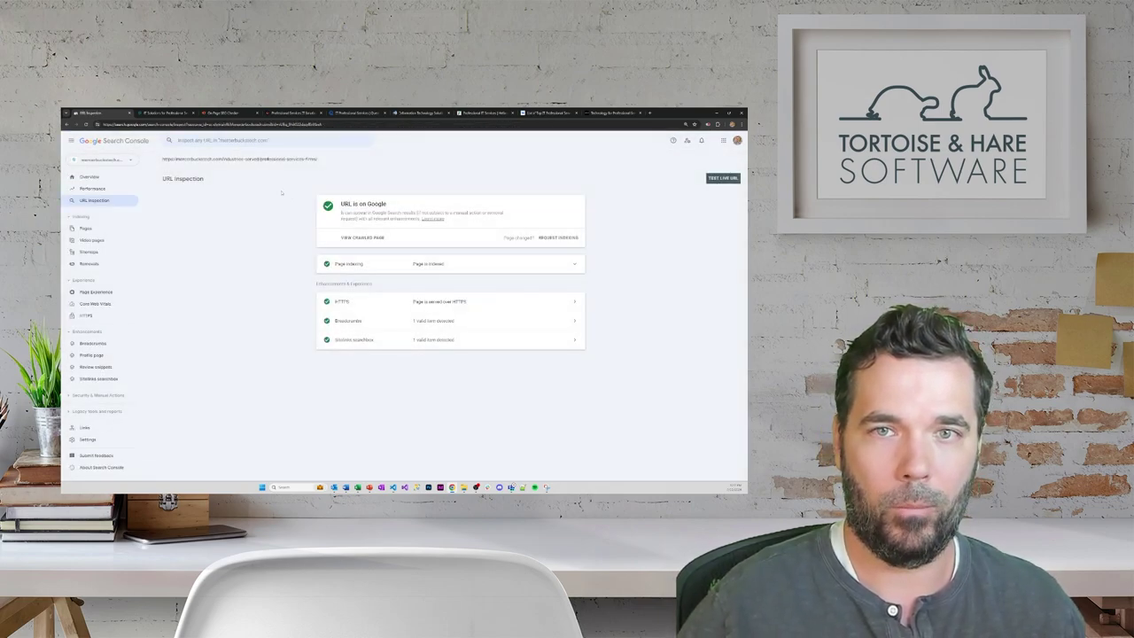
click(557, 237)
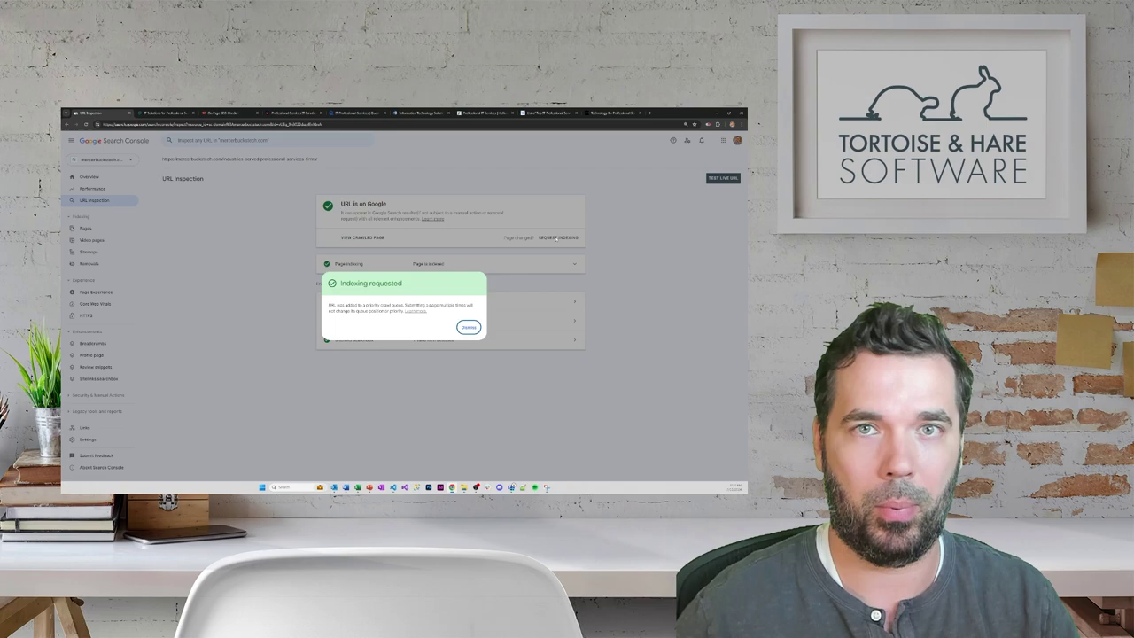
click(469, 327)
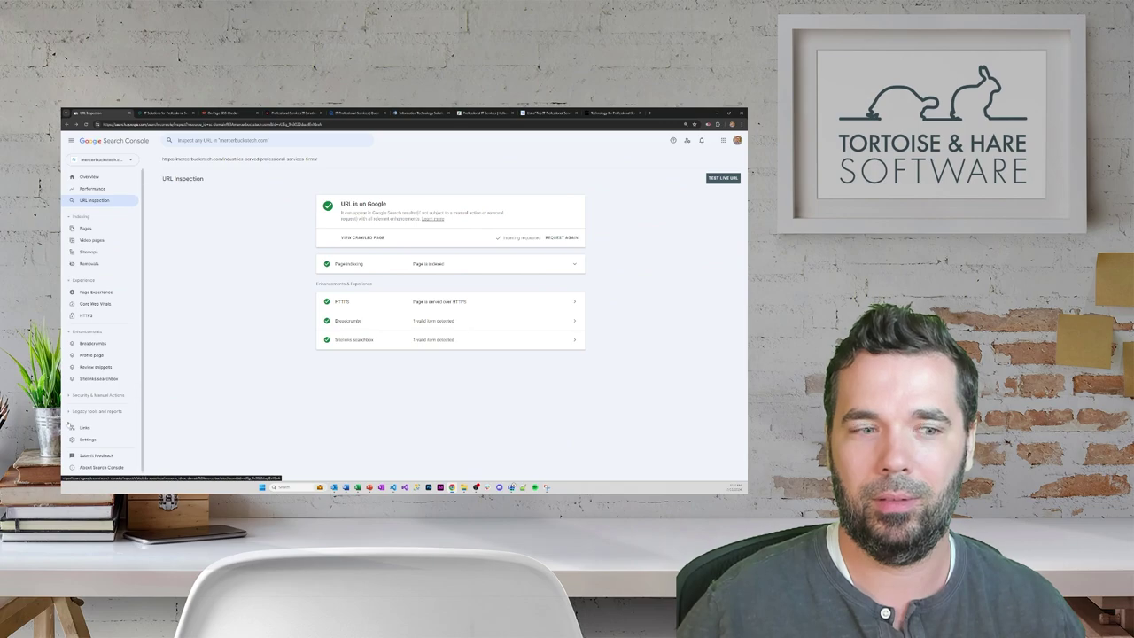